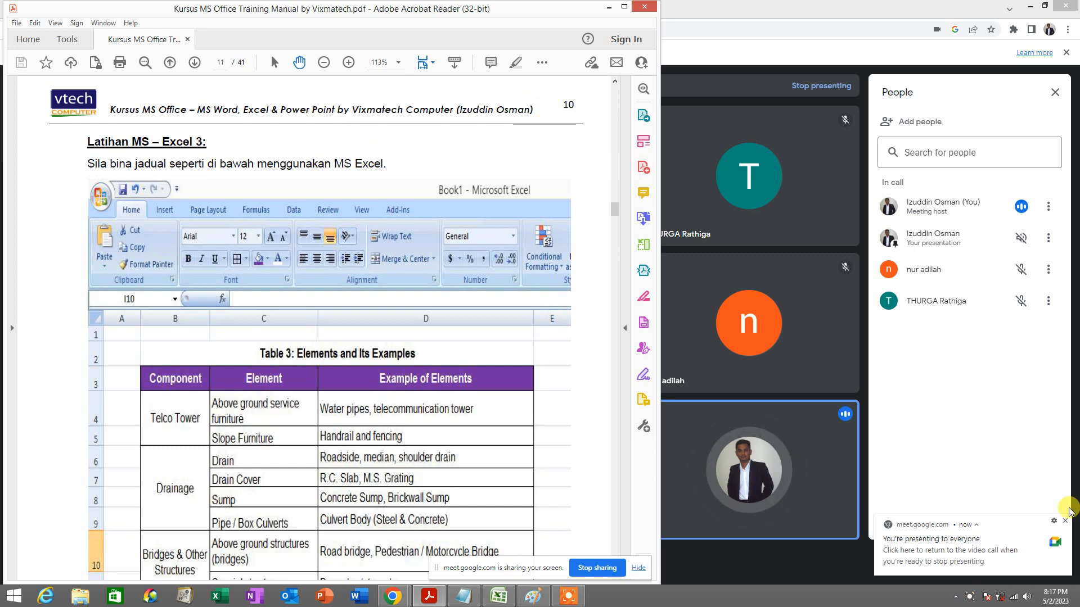
# Step: Dismiss the notification pop-ups and bring the complete Table 3 of the Excel 3 exercise into view in the PDF
pyautogui.click(1063, 524)
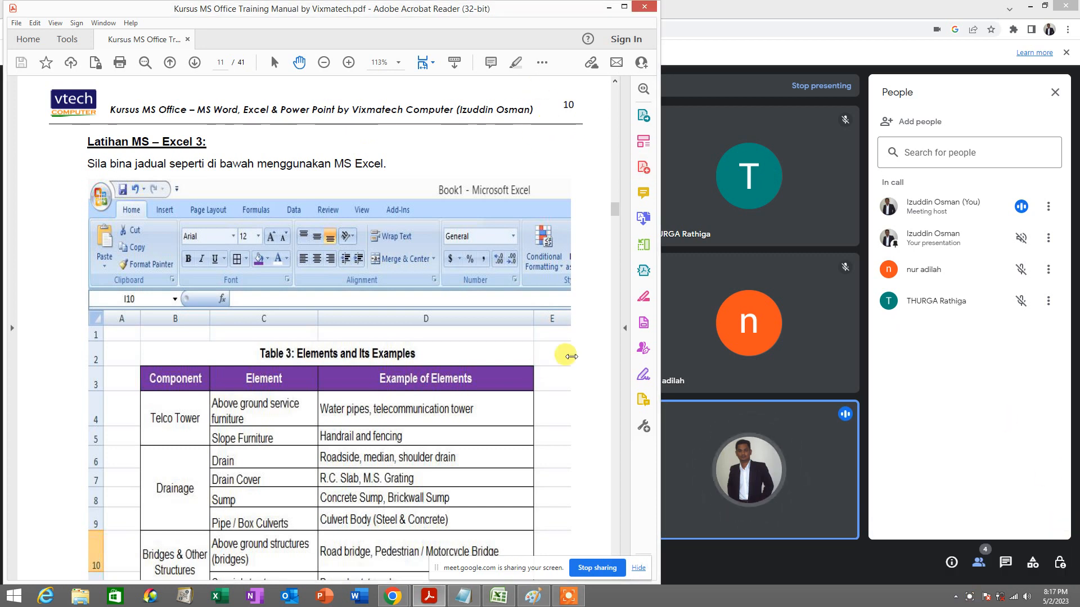
pyautogui.scroll(-1, 554, 332)
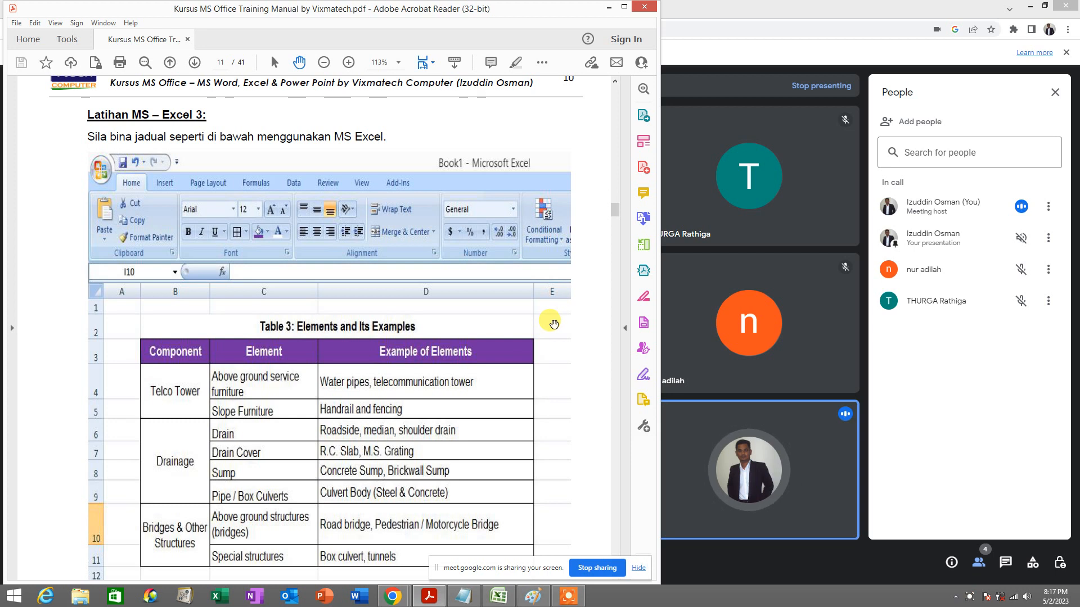
pyautogui.scroll(-5, 534, 302)
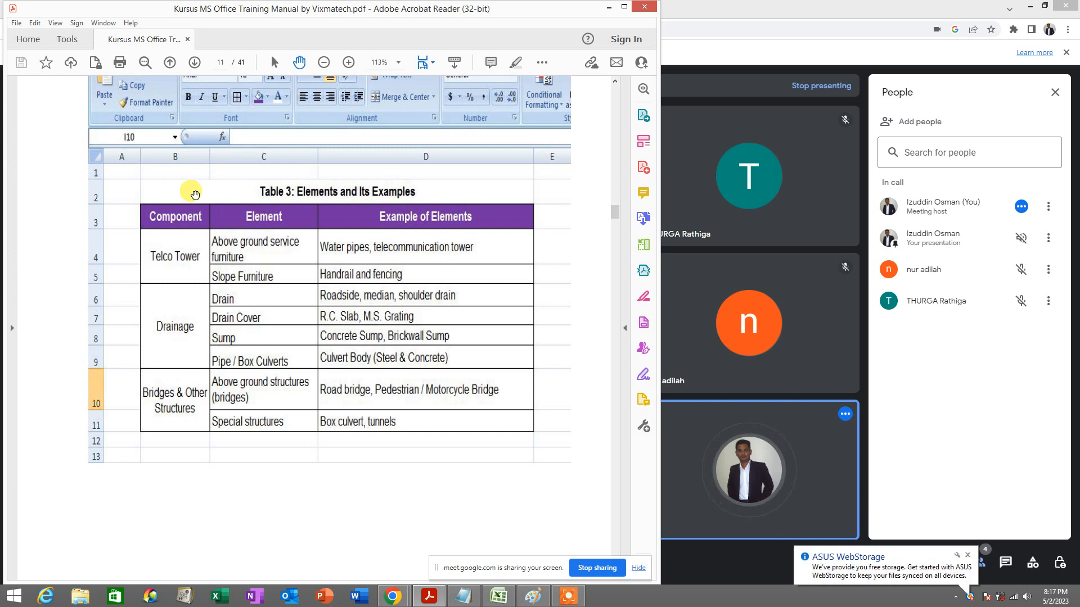
pyautogui.click(967, 557)
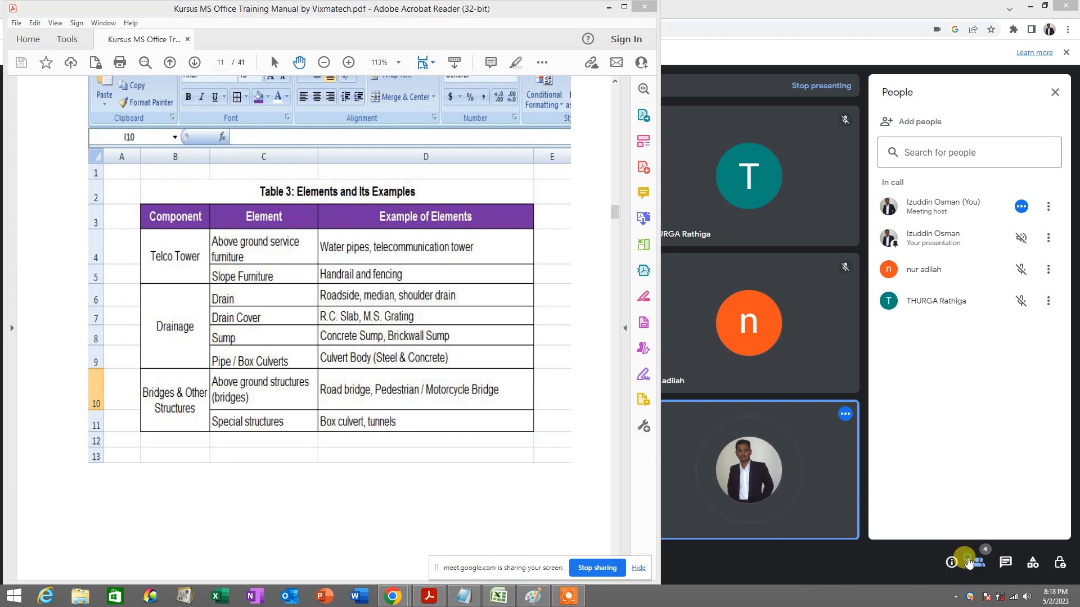
# Step: Switch to the blank Excel workbook, minimize the PDF window and move the workbook window up the screen
pyautogui.click(499, 595)
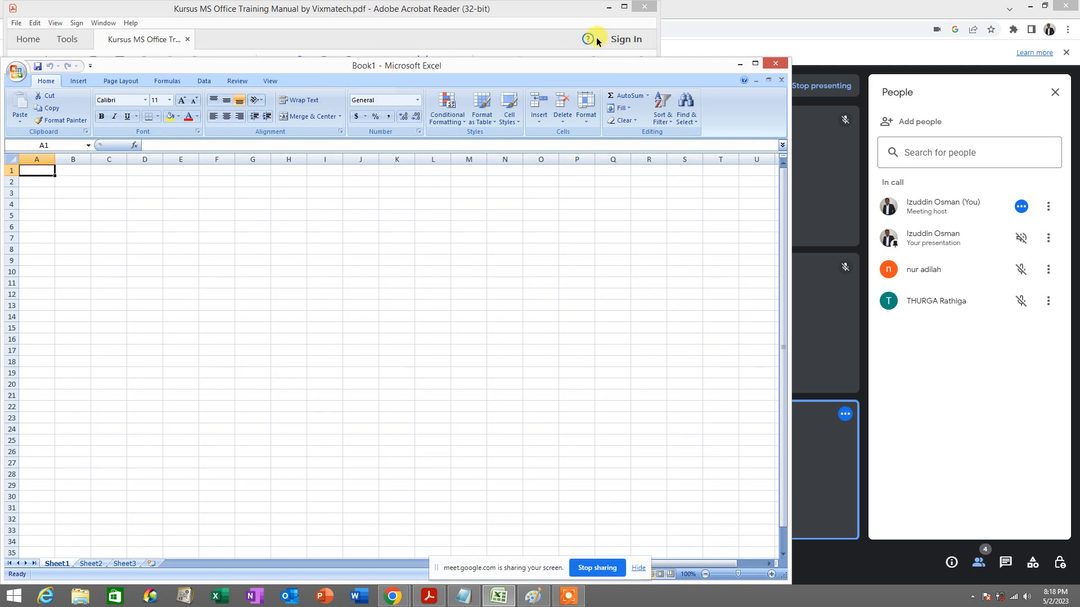
pyautogui.click(609, 7)
pyautogui.moveTo(585, 52); pyautogui.dragTo(586, 14)
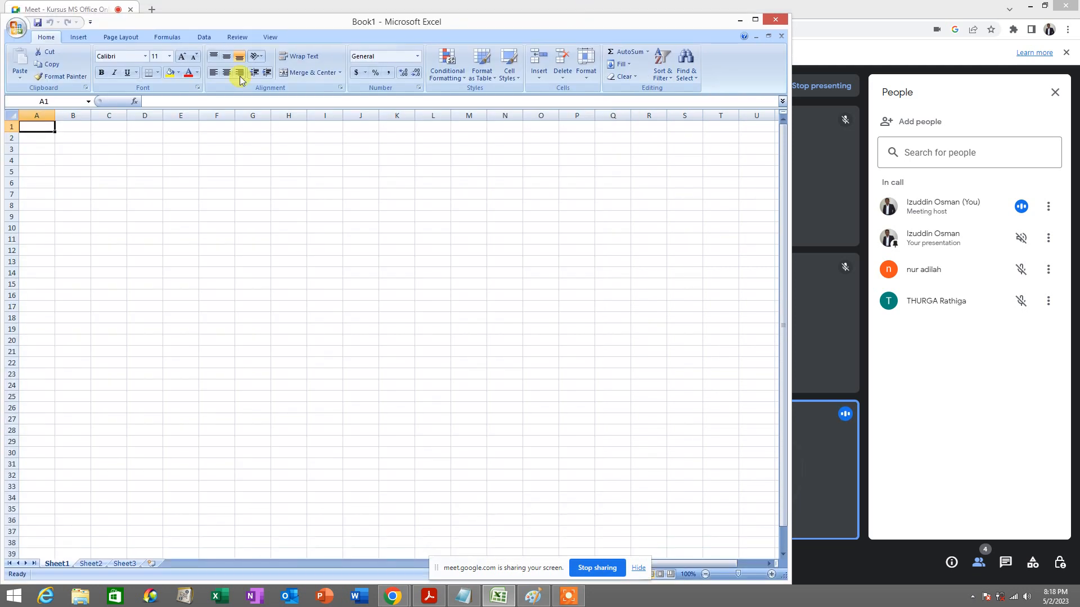
# Step: Set the font size of the entire sheet to 16 and narrow the workbook window to fit beside the video call tiles
pyautogui.click(12, 115)
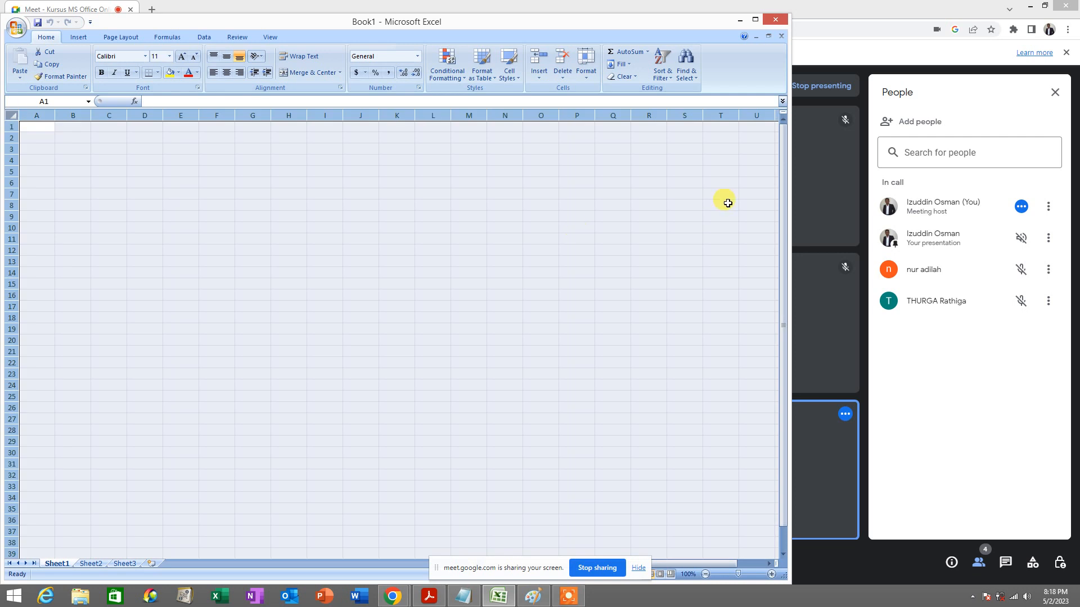
pyautogui.moveTo(786, 176); pyautogui.dragTo(647, 178)
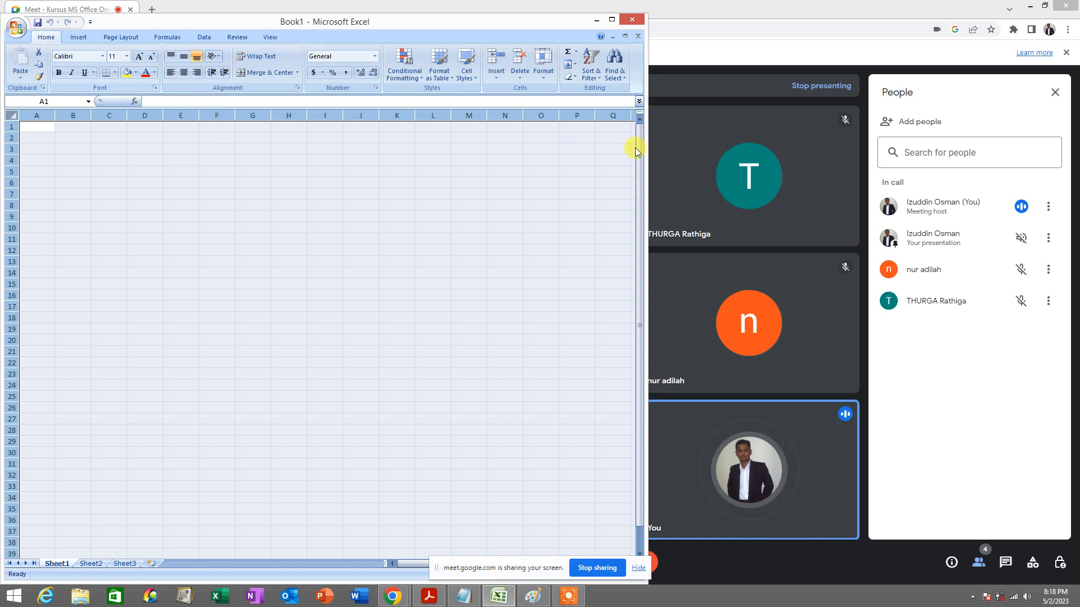
pyautogui.moveTo(645, 145)
pyautogui.mouseDown()
pyautogui.moveTo(619, 140)
pyautogui.moveTo(631, 144)
pyautogui.mouseUp()
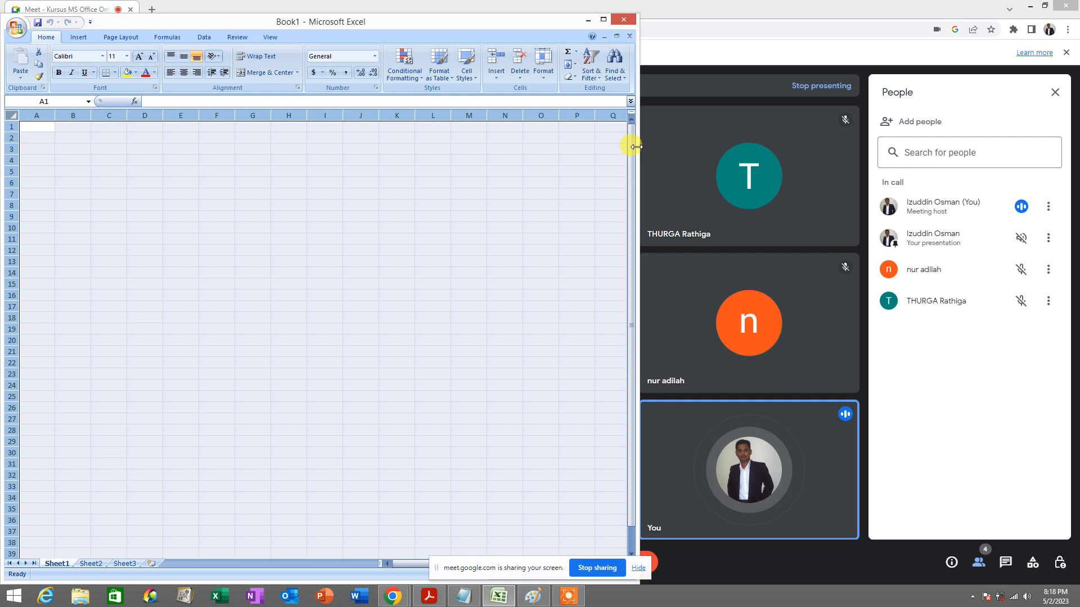
pyautogui.click(127, 57)
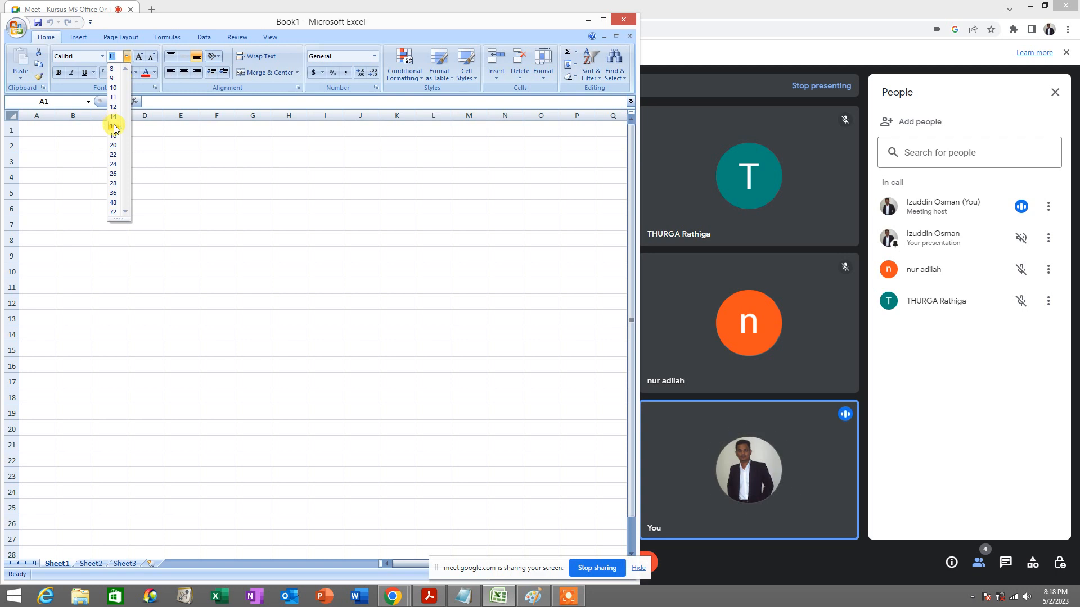
pyautogui.click(115, 127)
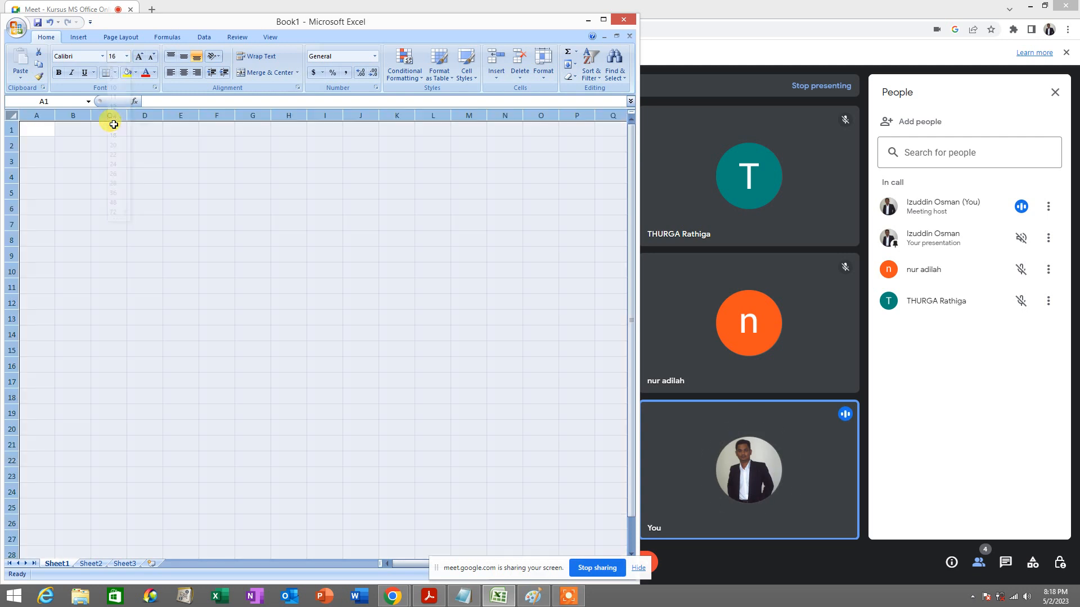
# Step: Move the screen-sharing bar off the sheet and enter the title "Table 3: Elements & Its Examples" in cell B2
pyautogui.click(73, 147)
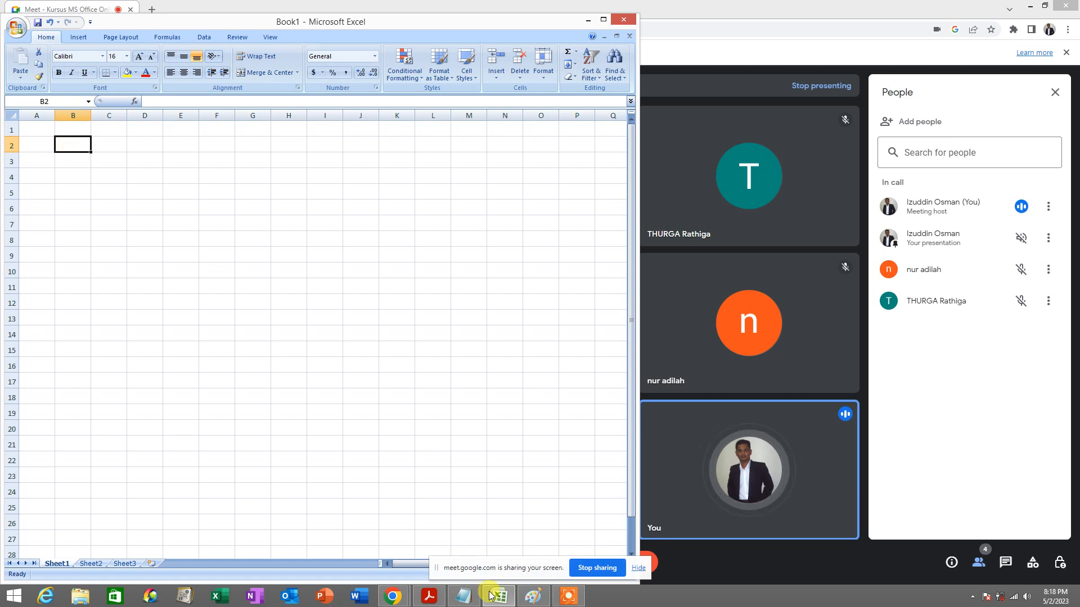
pyautogui.moveTo(439, 566); pyautogui.dragTo(658, 80)
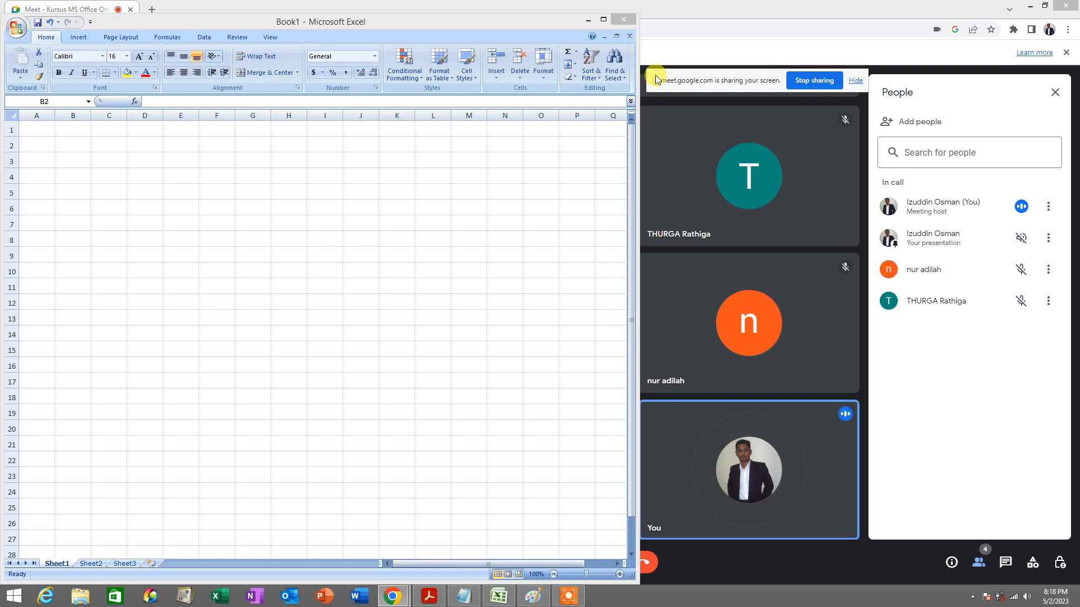
pyautogui.click(73, 142)
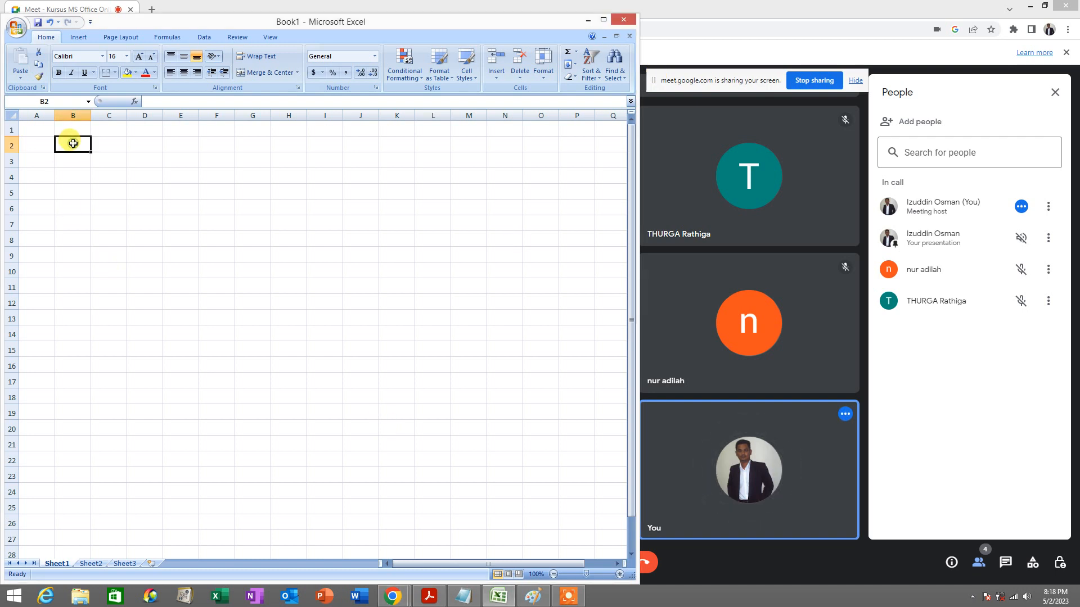
pyautogui.click(430, 600)
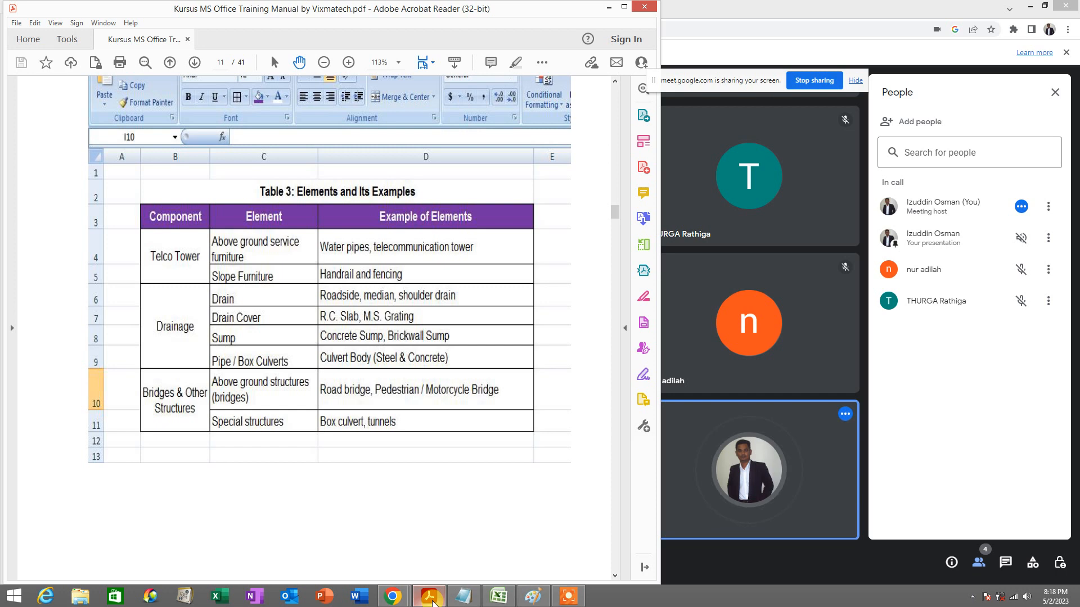
pyautogui.click(431, 600)
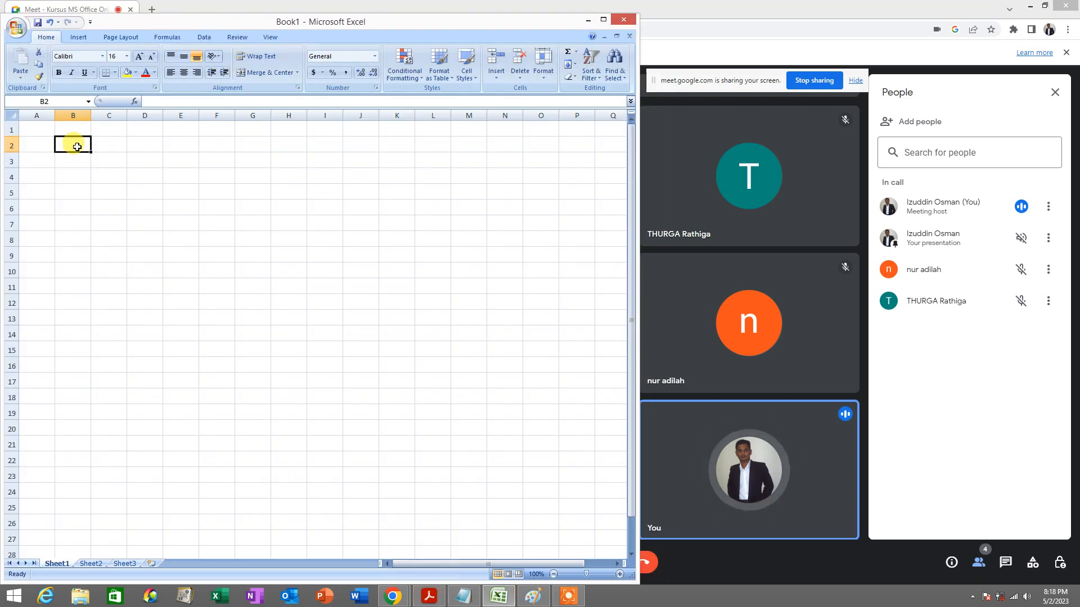
pyautogui.write('Ta')
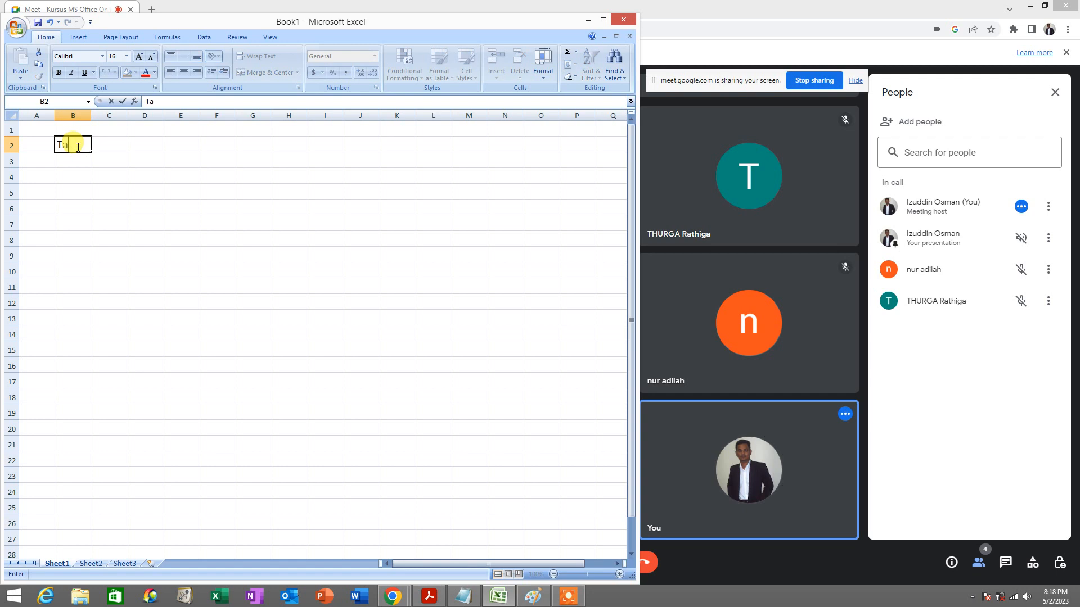
pyautogui.write('ble 3: eLEMENT')
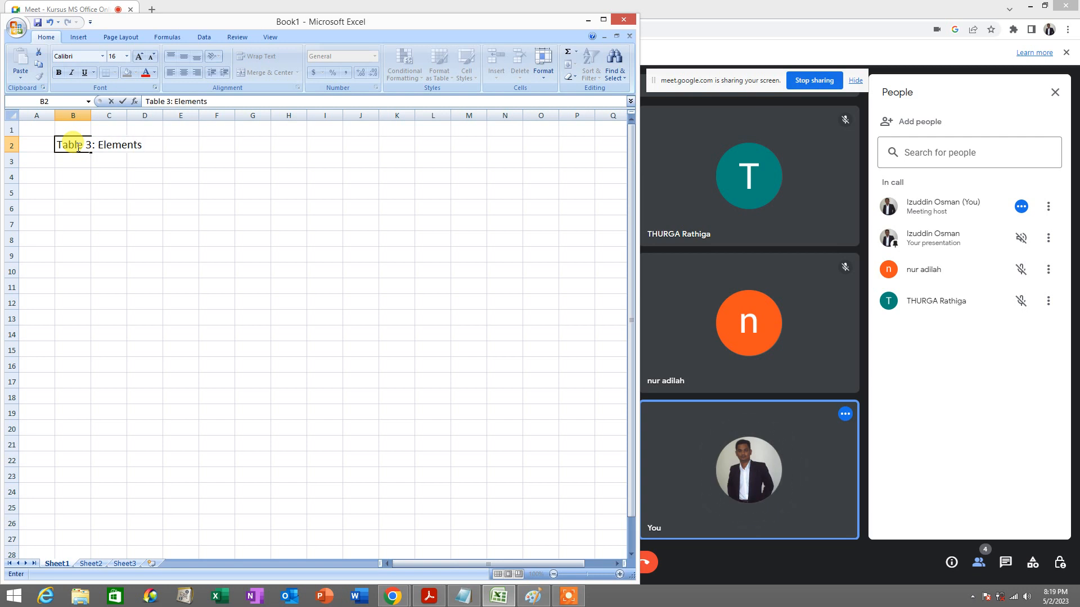
pyautogui.write('s & Its Examples')
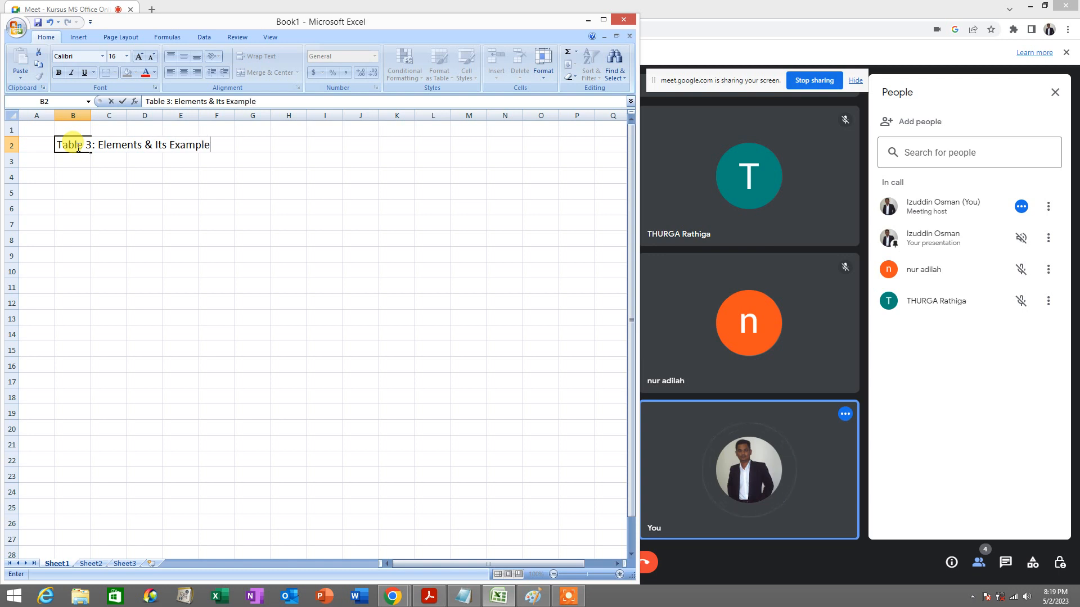
pyautogui.press('Return')
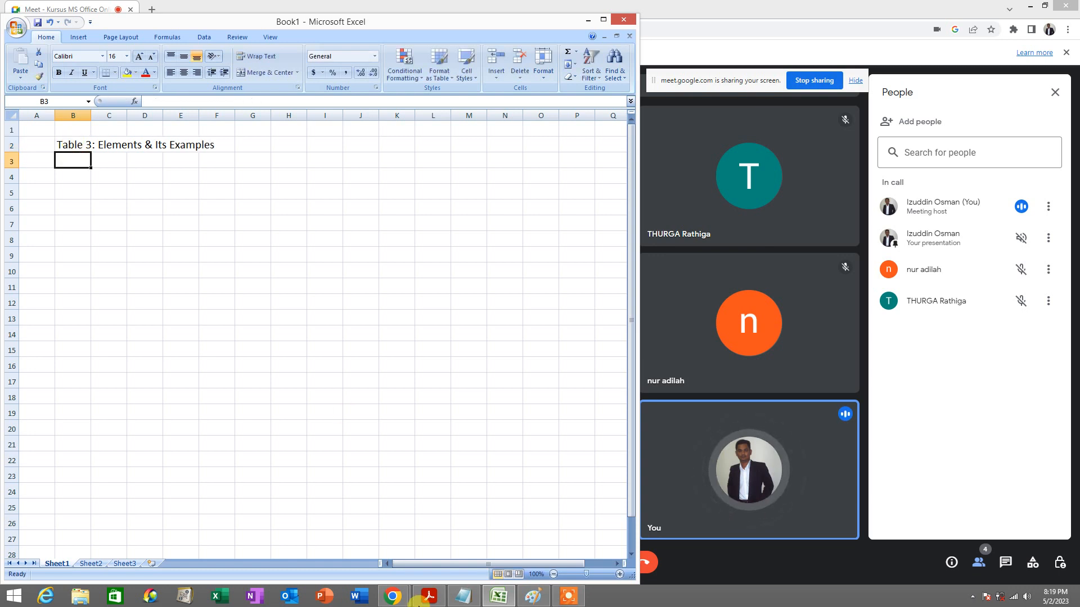
# Step: Check the title style in the reference PDF and make the table title in B2 bold
pyautogui.click(434, 600)
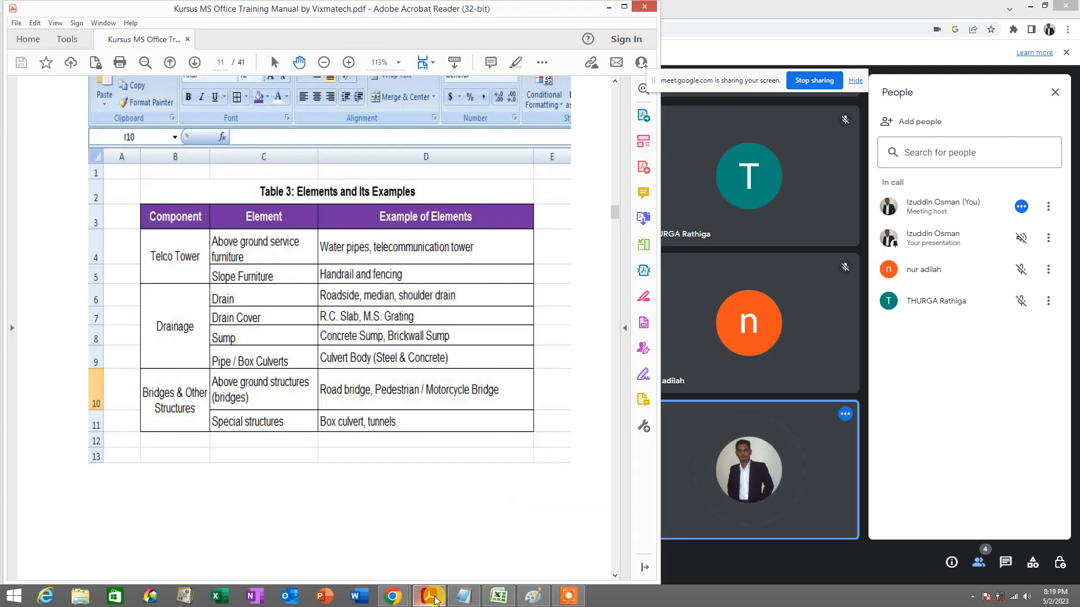
pyautogui.click(434, 601)
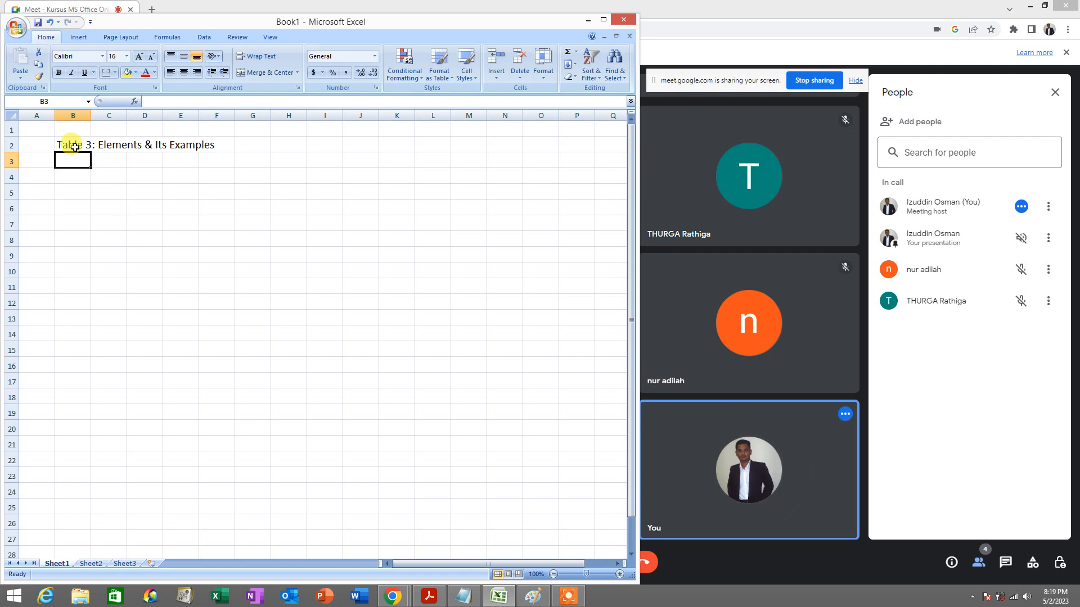
pyautogui.click(73, 146)
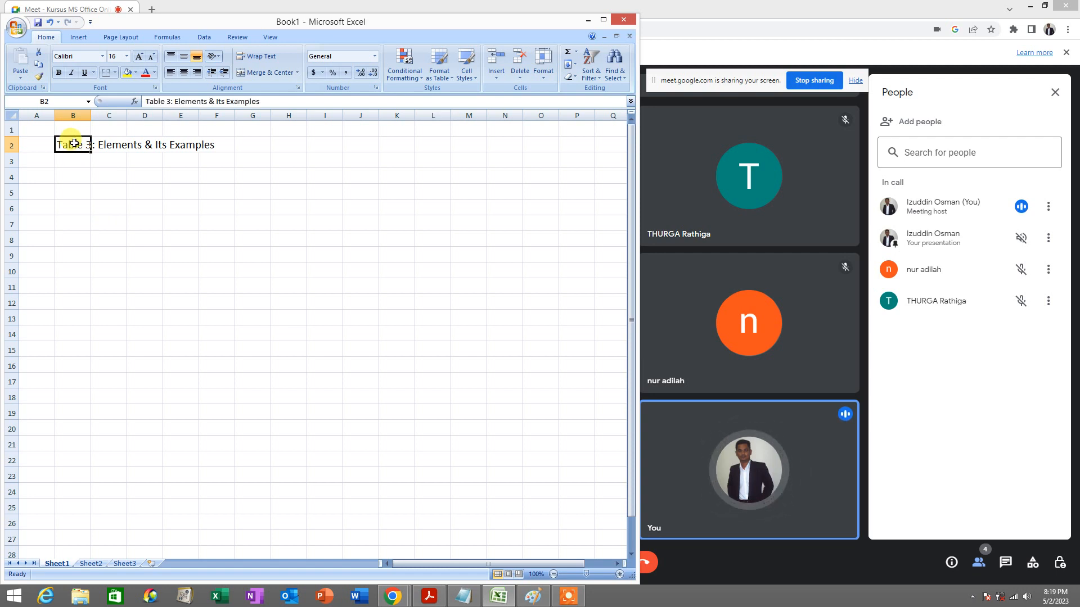
pyautogui.click(59, 73)
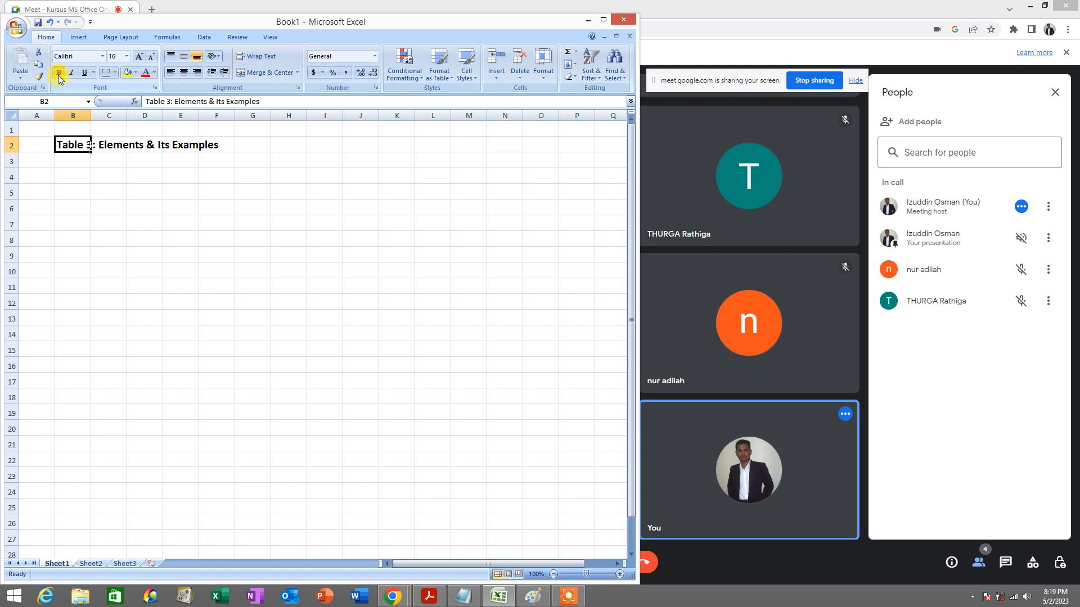
pyautogui.click(128, 188)
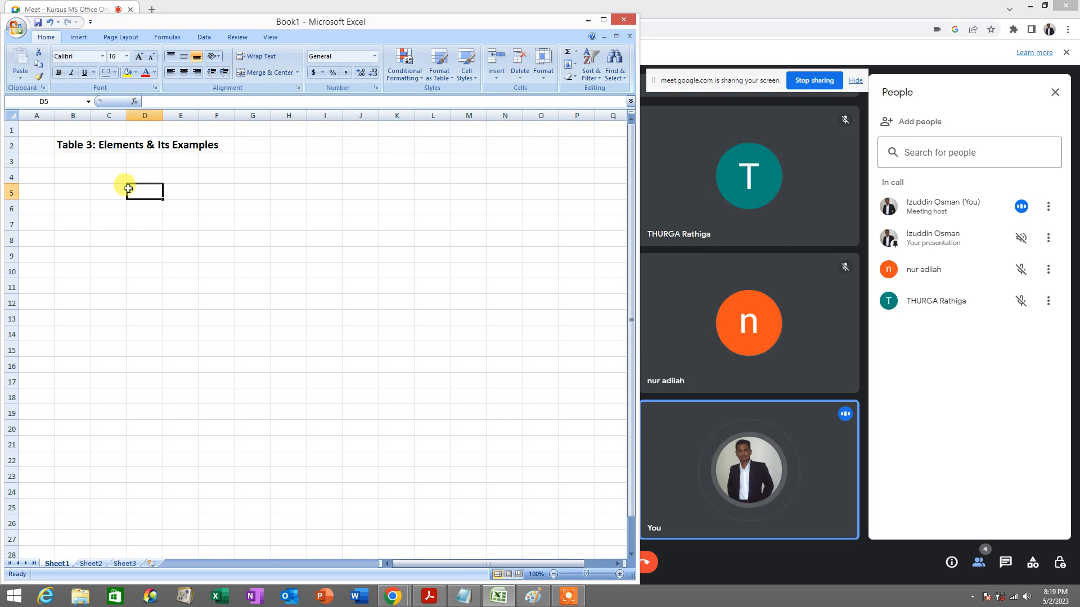
# Step: Widen columns B, C and D to match the reference table in the PDF, making D the widest
pyautogui.click(431, 602)
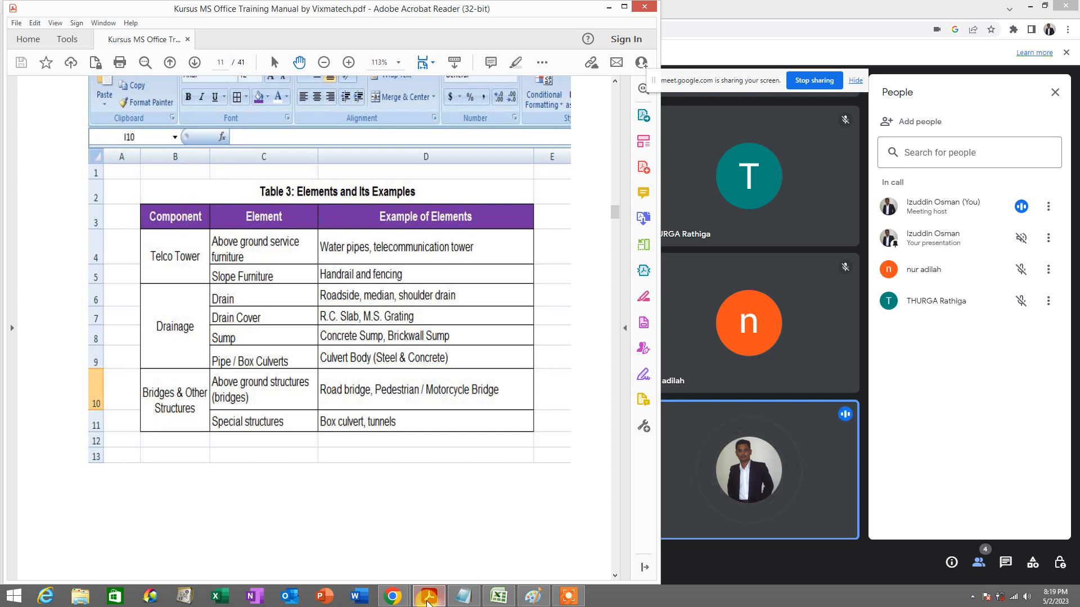
pyautogui.click(431, 597)
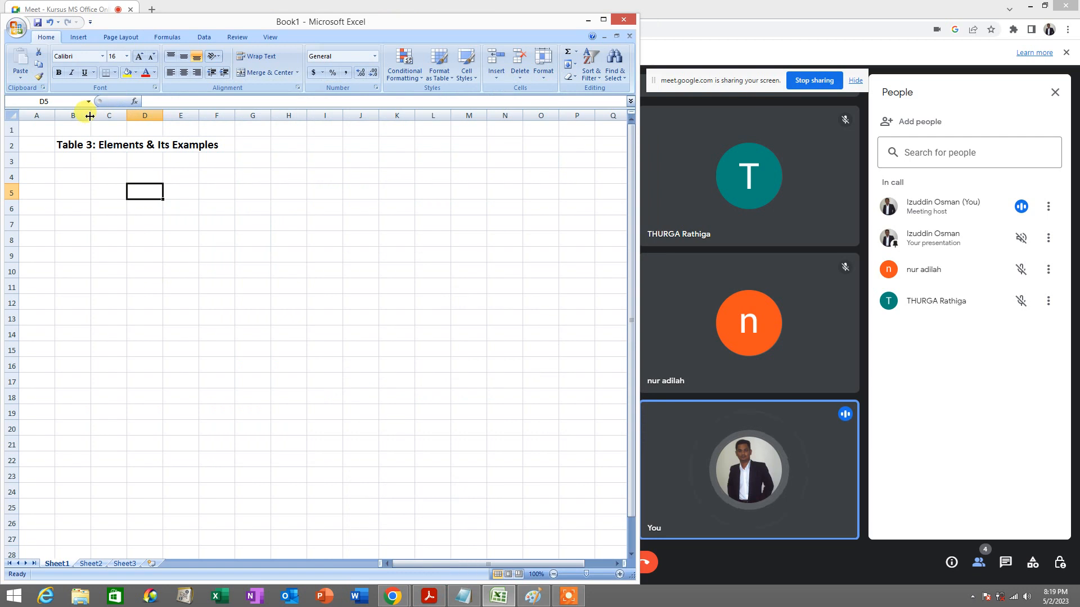
pyautogui.moveTo(90, 116); pyautogui.dragTo(380, 118)
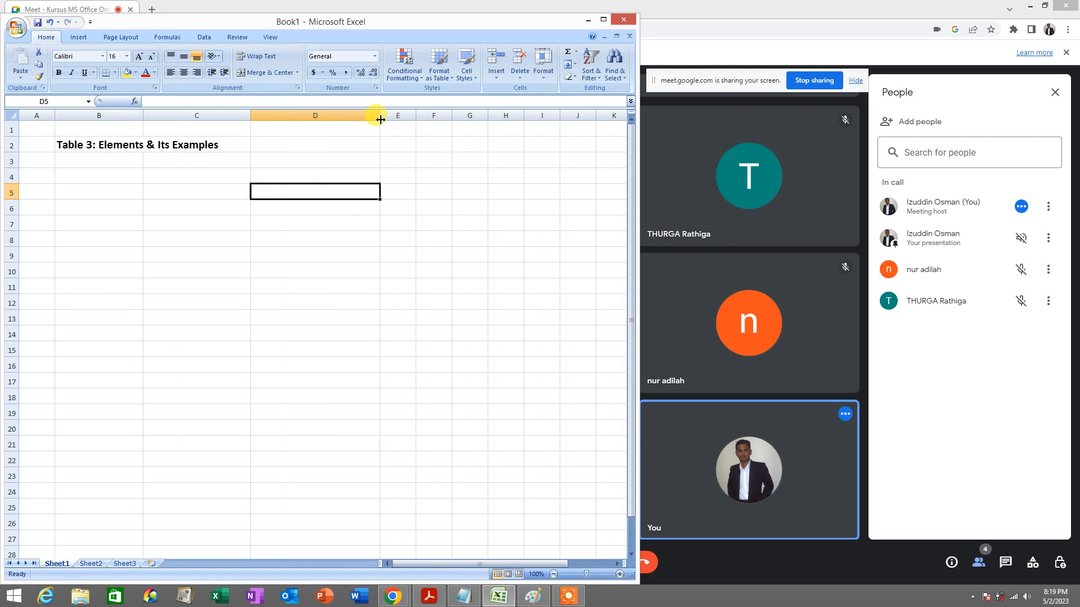
# Step: Increase the height of row 3 slightly for the table's header row, following the reference PDF
pyautogui.click(423, 598)
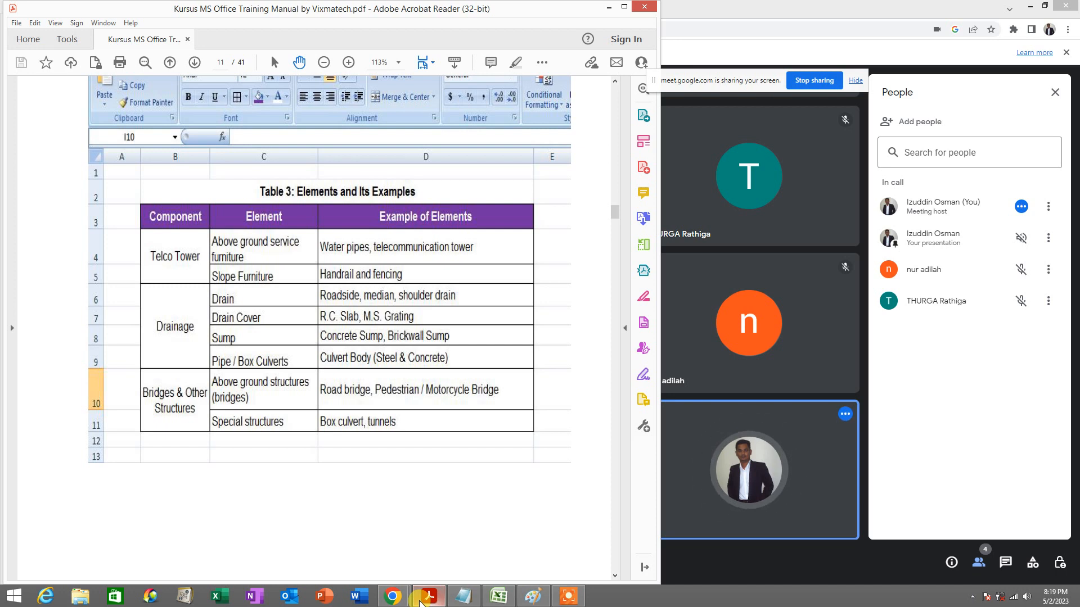
pyautogui.click(426, 597)
pyautogui.click(102, 164)
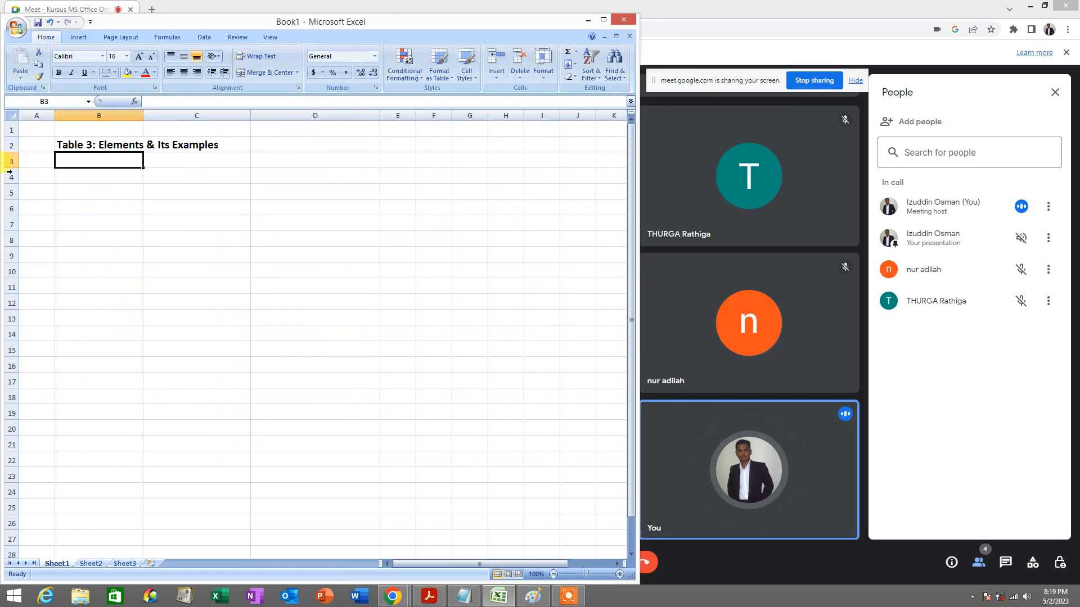
pyautogui.moveTo(12, 168); pyautogui.dragTo(12, 173)
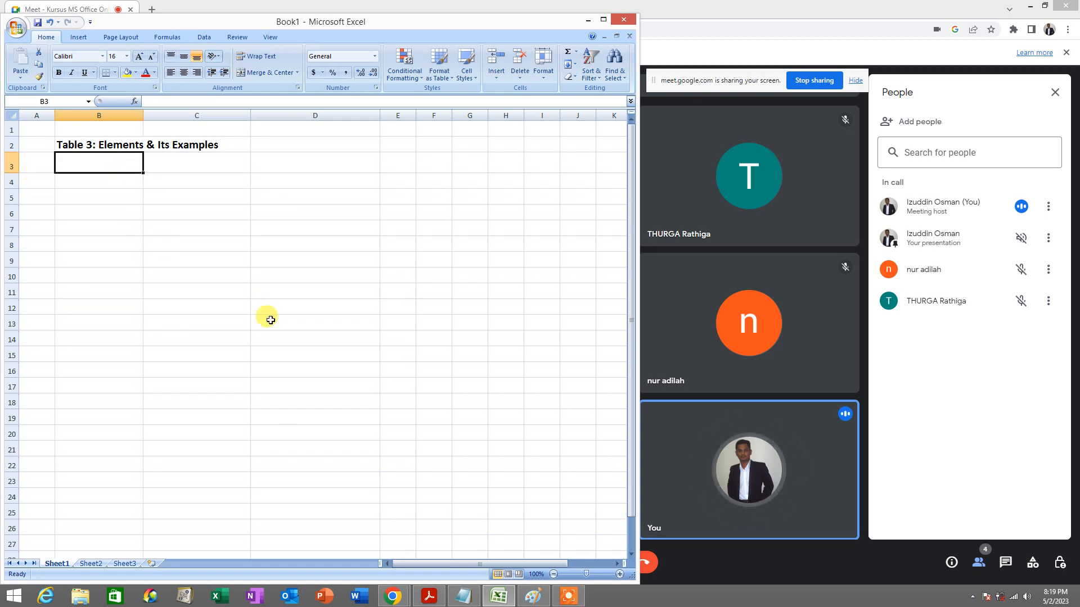
# Step: Consult the reference table's headings and enter the header "Component" in cell B3
pyautogui.click(426, 597)
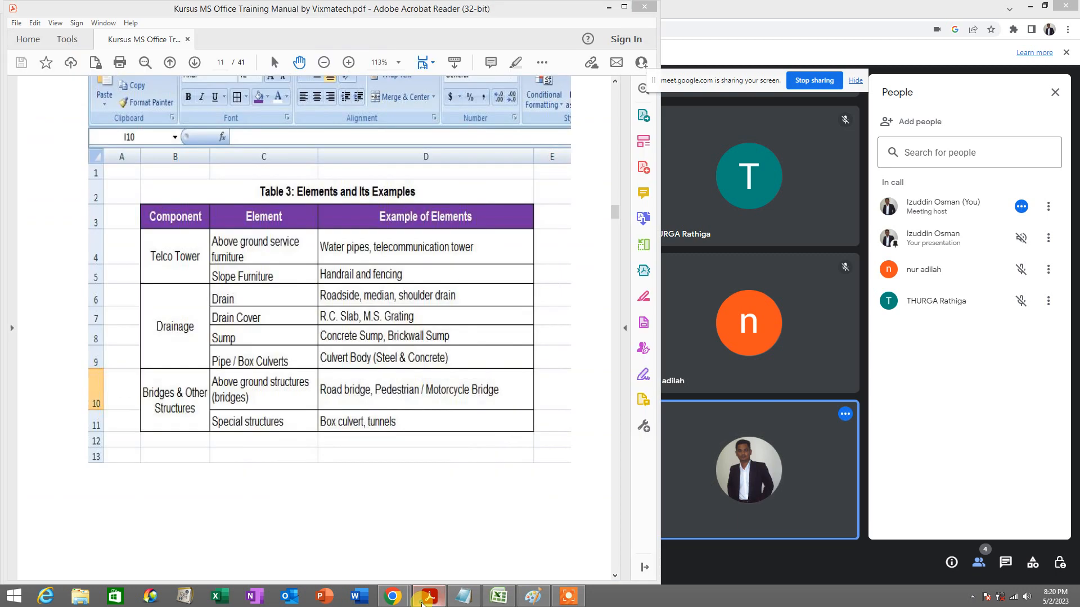
pyautogui.click(425, 597)
pyautogui.write('Co')
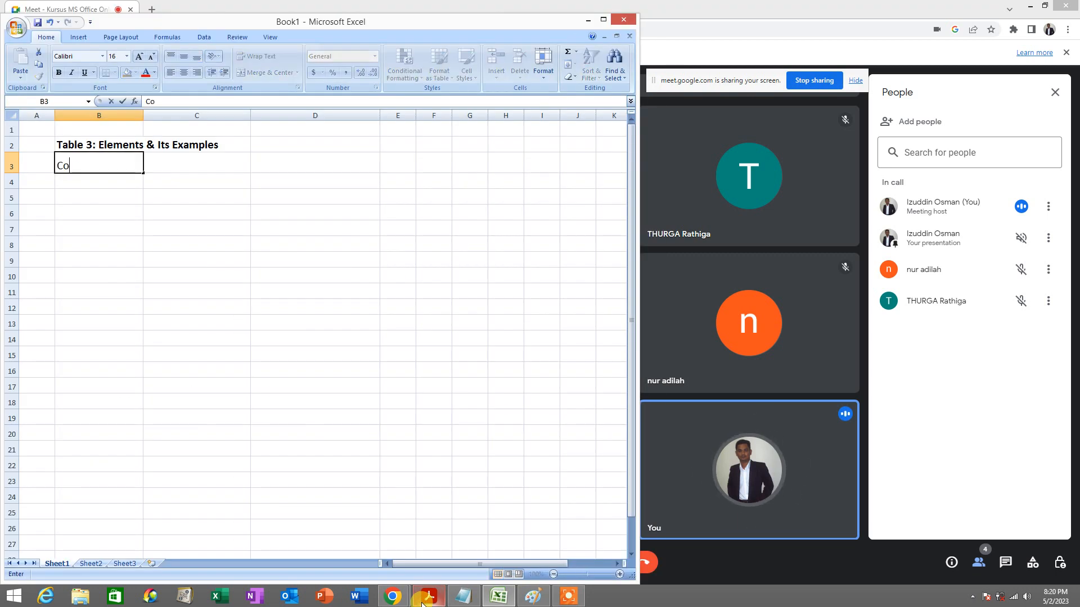
pyautogui.write('mponen')
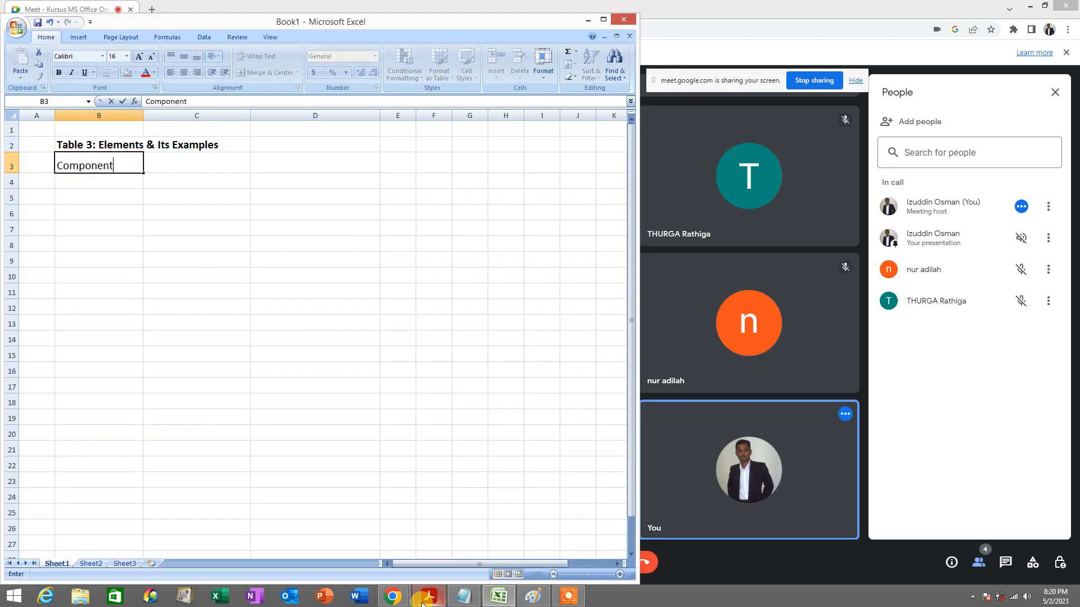
pyautogui.write('t')
pyautogui.press('Tab')
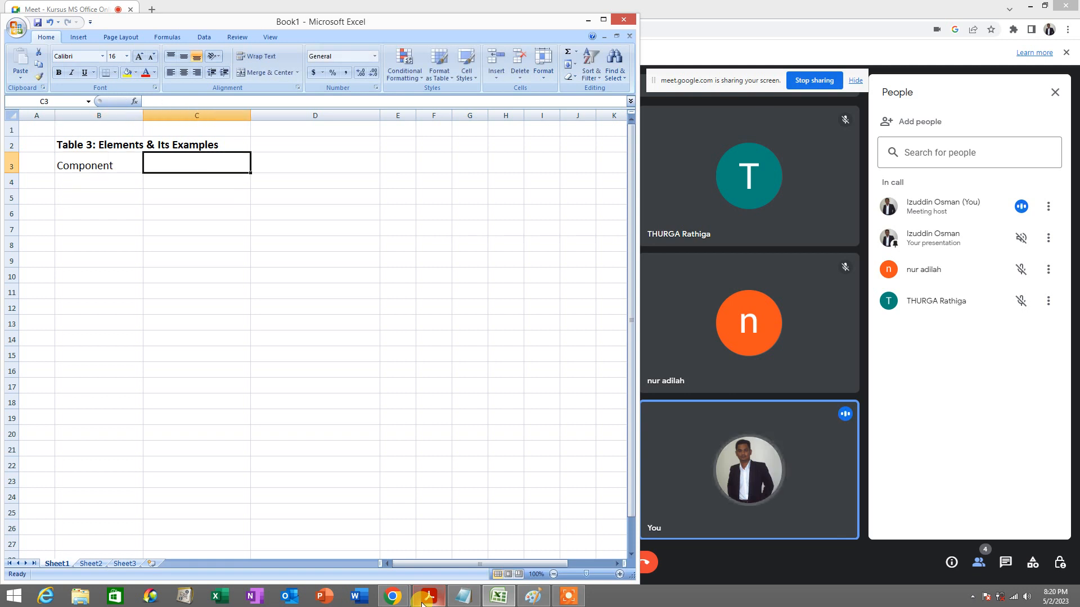
# Step: Check the reference table's second heading in the PDF and enter the header "Element" in cell C3
pyautogui.click(423, 604)
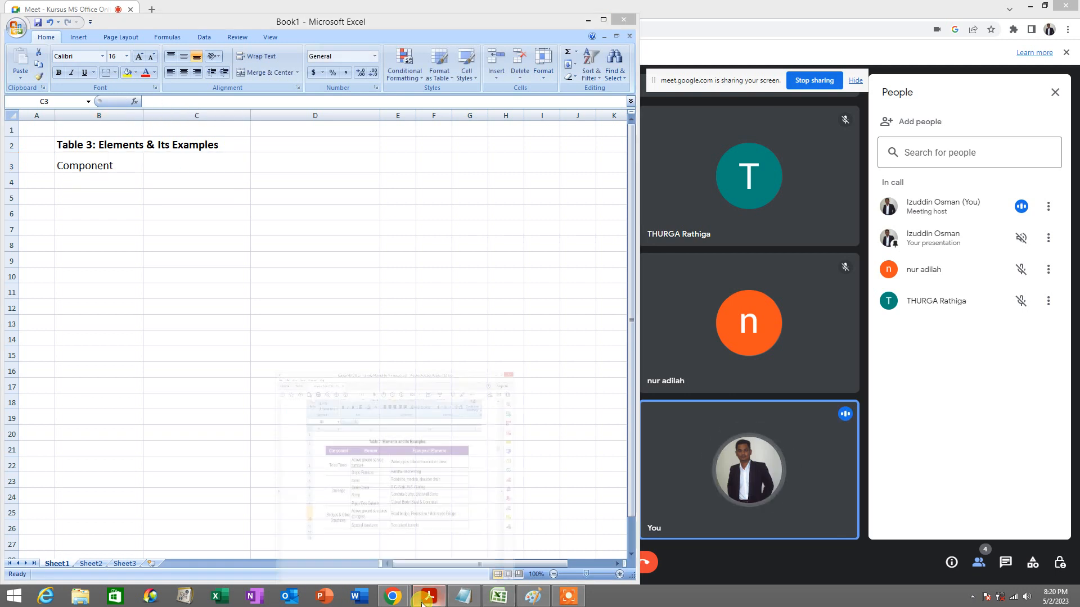
pyautogui.click(423, 604)
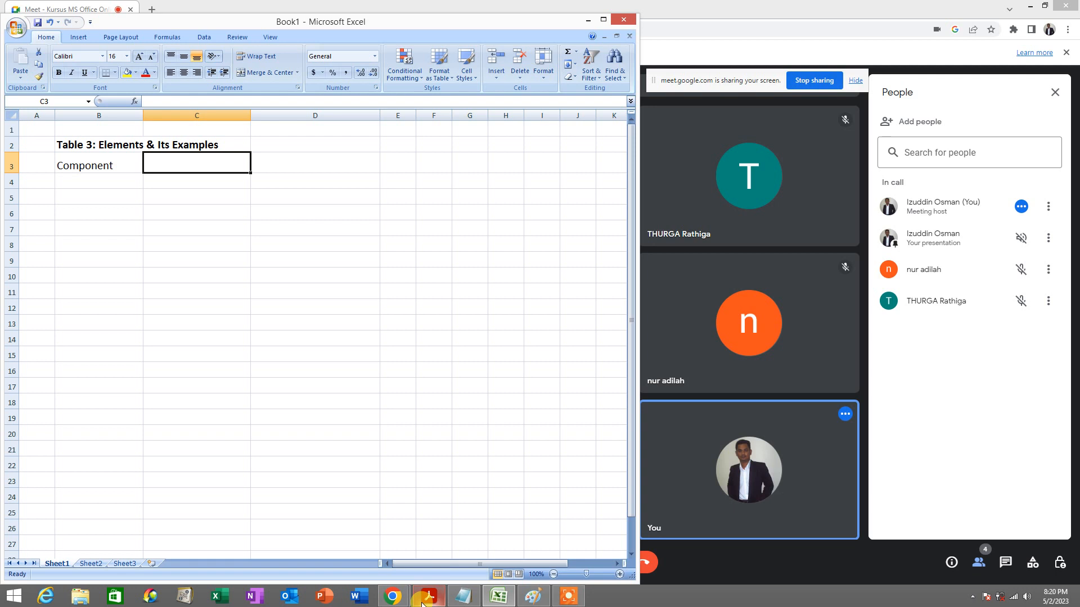
pyautogui.write('Element')
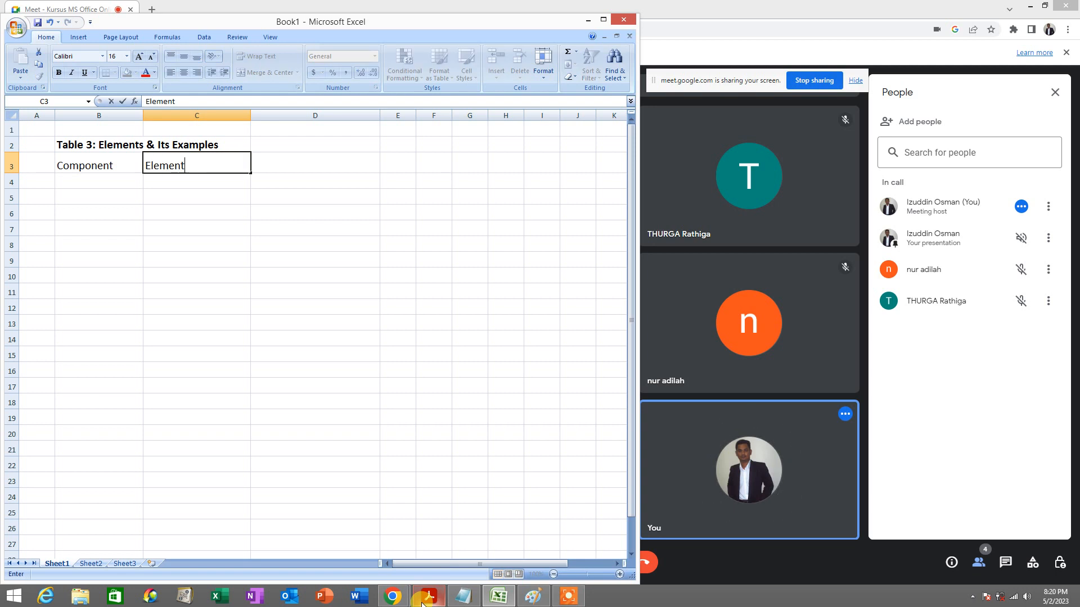
pyautogui.press('Return')
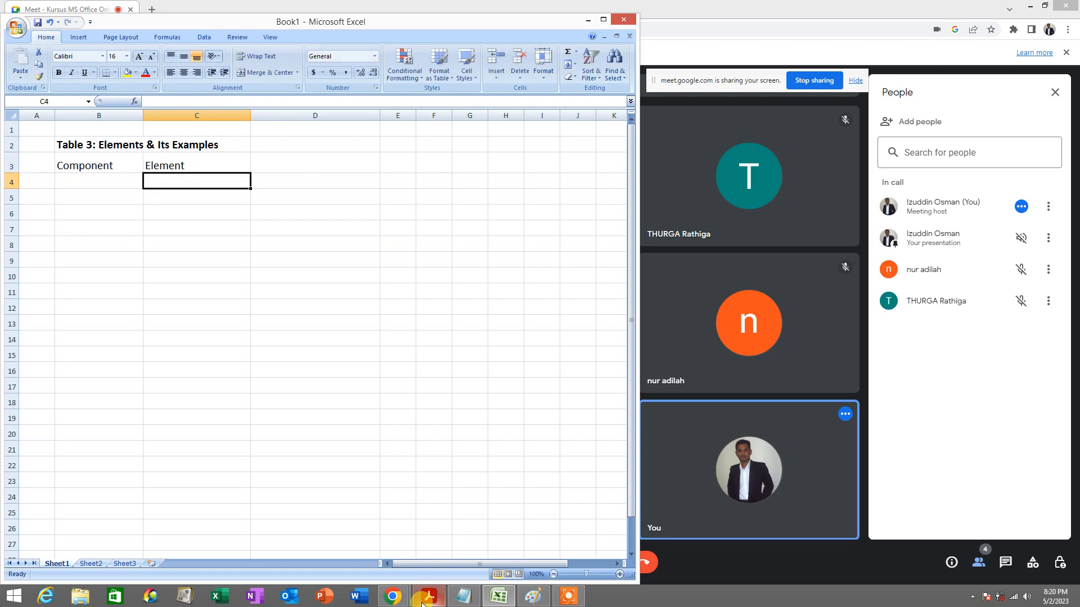
# Step: Consult the PDF's third heading, widen column D further and enter the header "Example of Elements" in cell D3
pyautogui.click(427, 596)
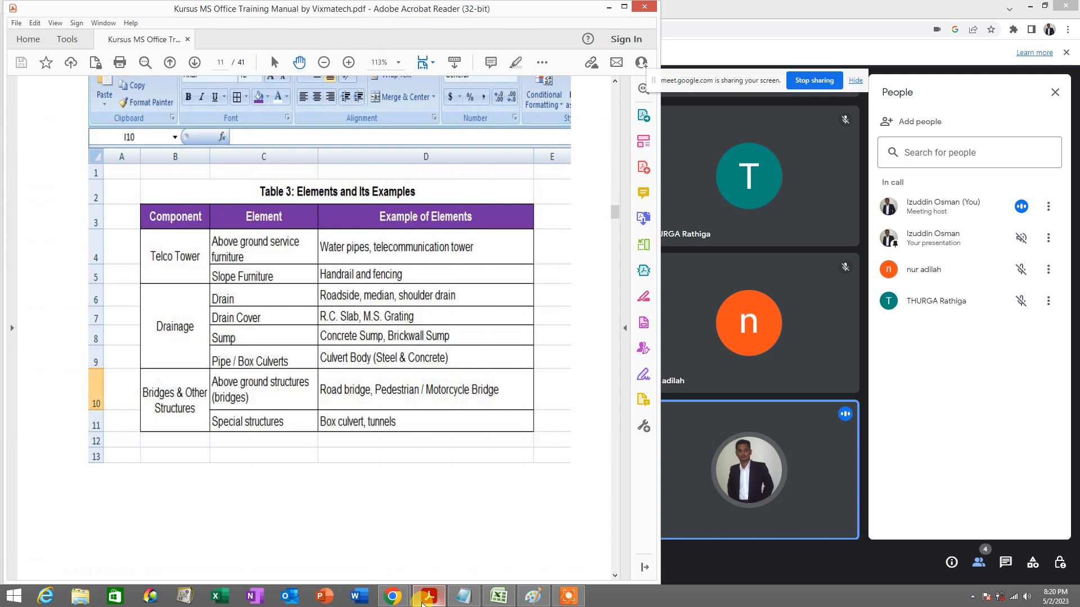
pyautogui.click(426, 596)
pyautogui.click(289, 164)
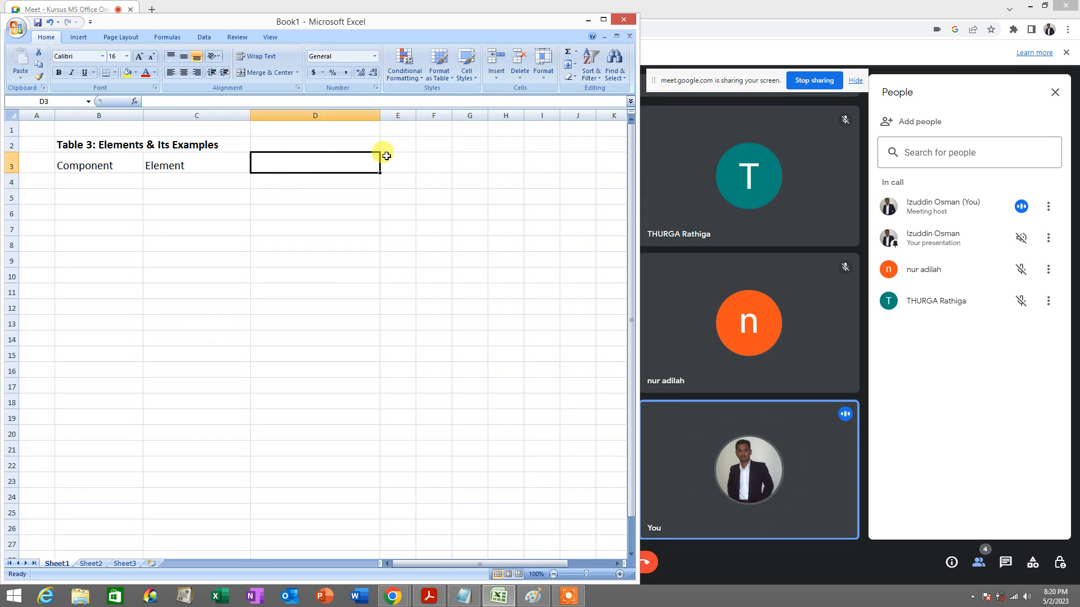
pyautogui.moveTo(378, 117); pyautogui.dragTo(431, 117)
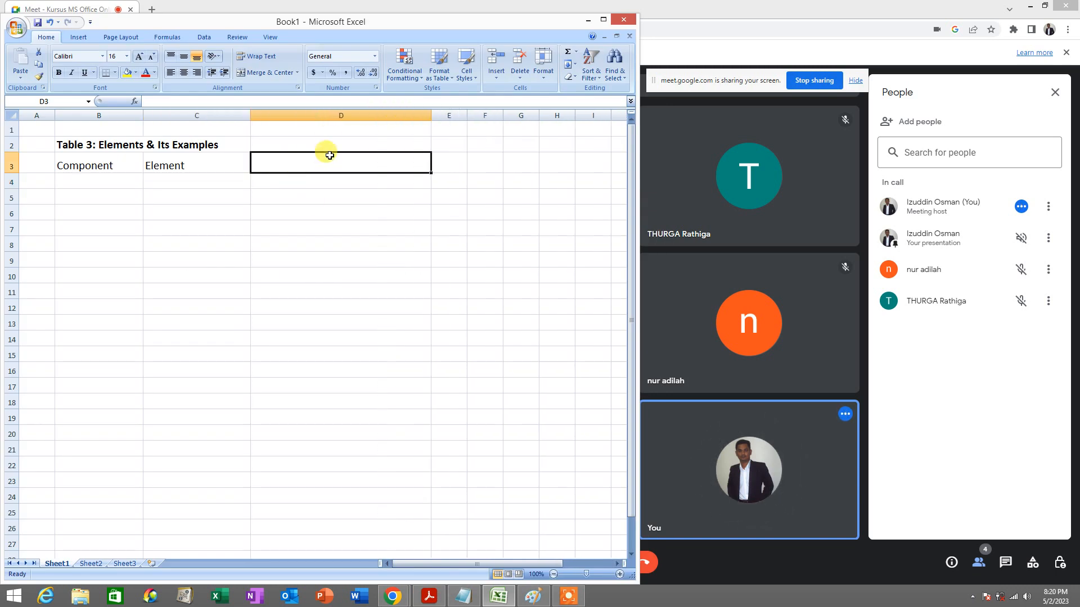
pyautogui.write('E')
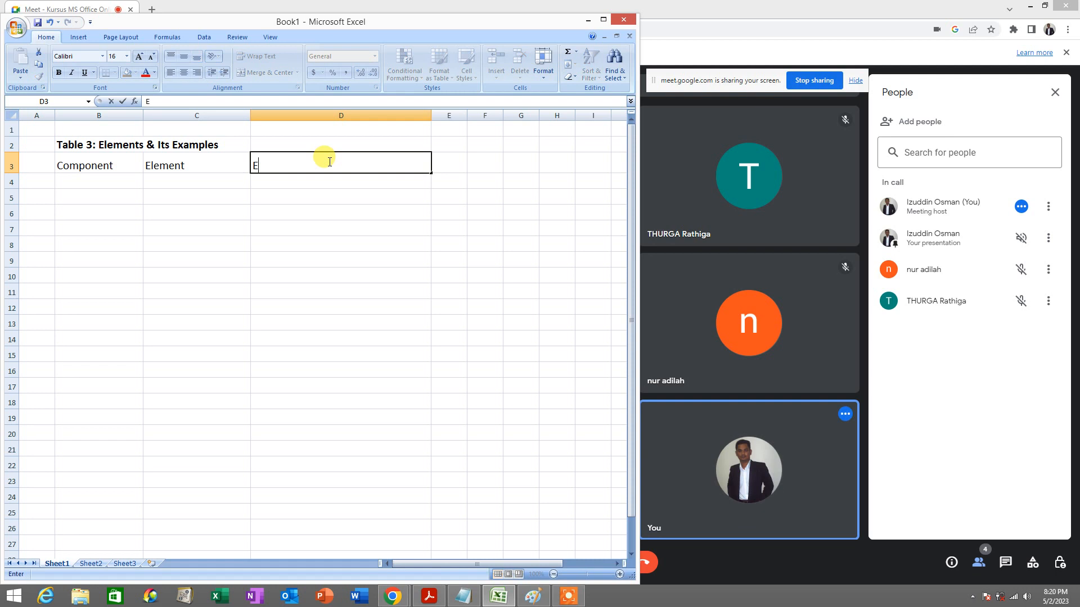
pyautogui.write('xample of Elements')
pyautogui.press('Return')
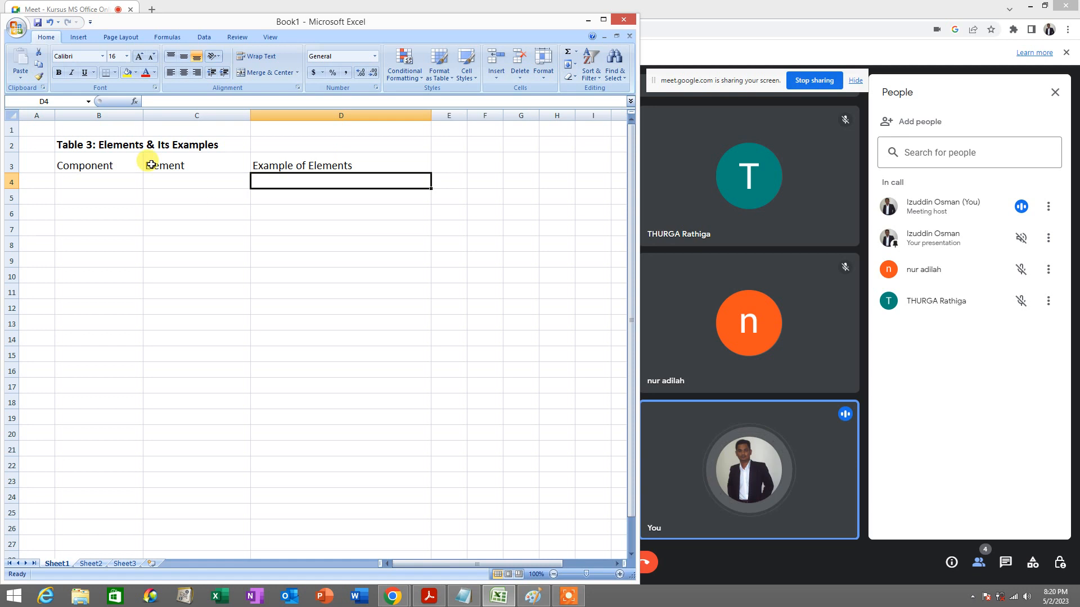
# Step: Center the header texts in B3:D3 both horizontally and vertically
pyautogui.click(88, 162)
pyautogui.click(189, 165)
pyautogui.click(312, 168)
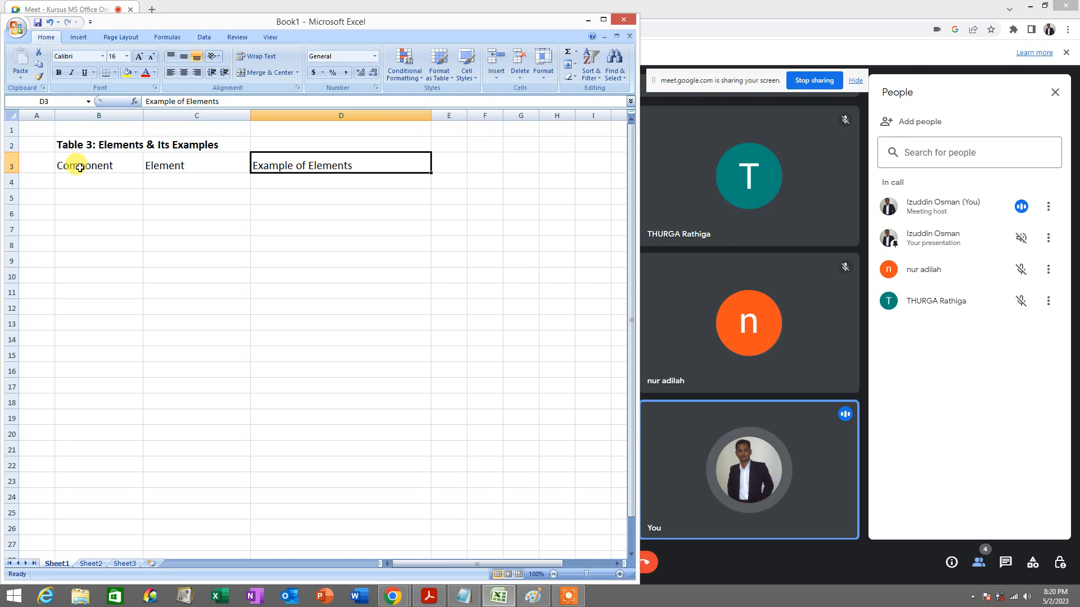
pyautogui.moveTo(85, 164); pyautogui.dragTo(335, 163)
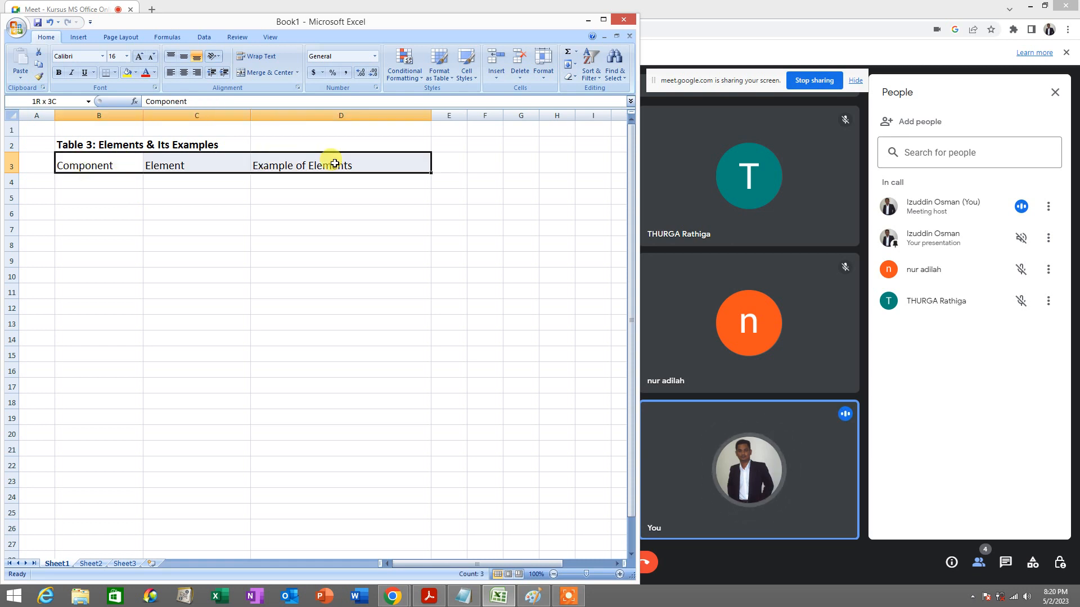
pyautogui.click(184, 75)
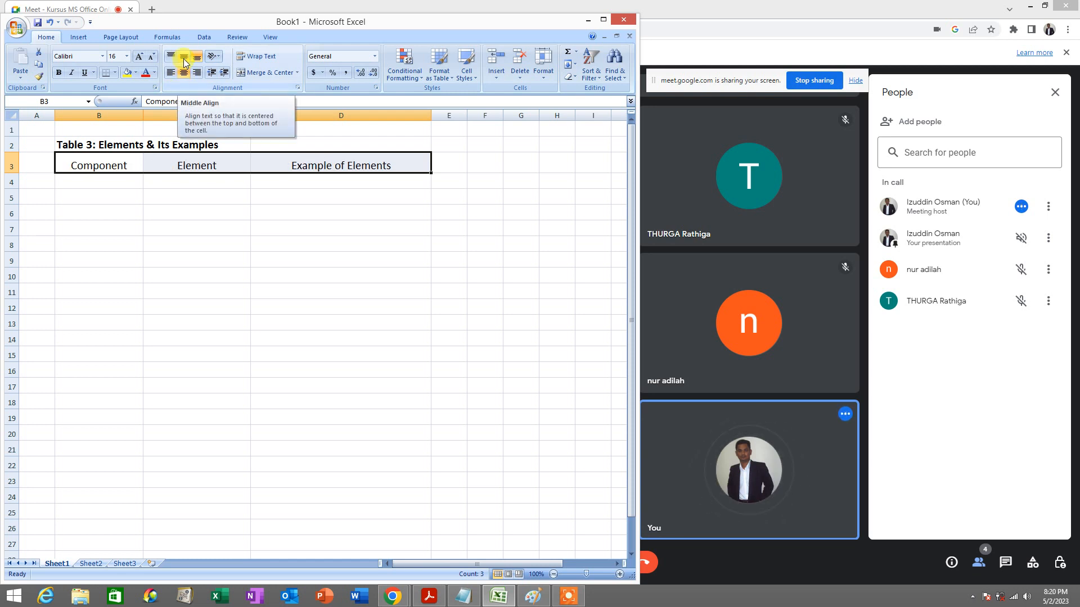
pyautogui.click(184, 58)
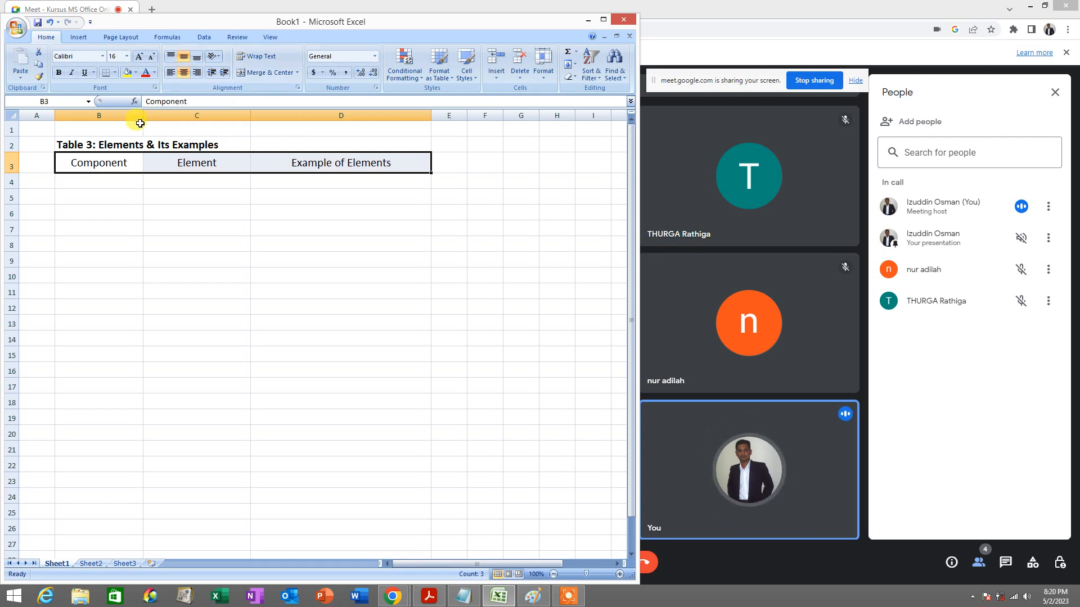
# Step: Fill the header cells B3:D3 with the standard purple color
pyautogui.click(136, 74)
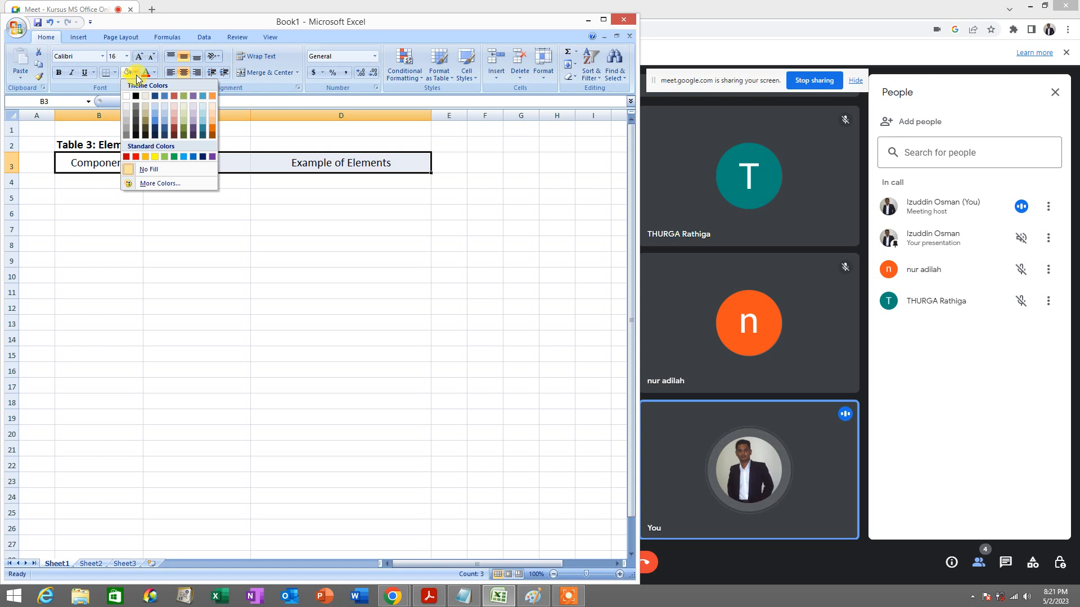
pyautogui.click(137, 77)
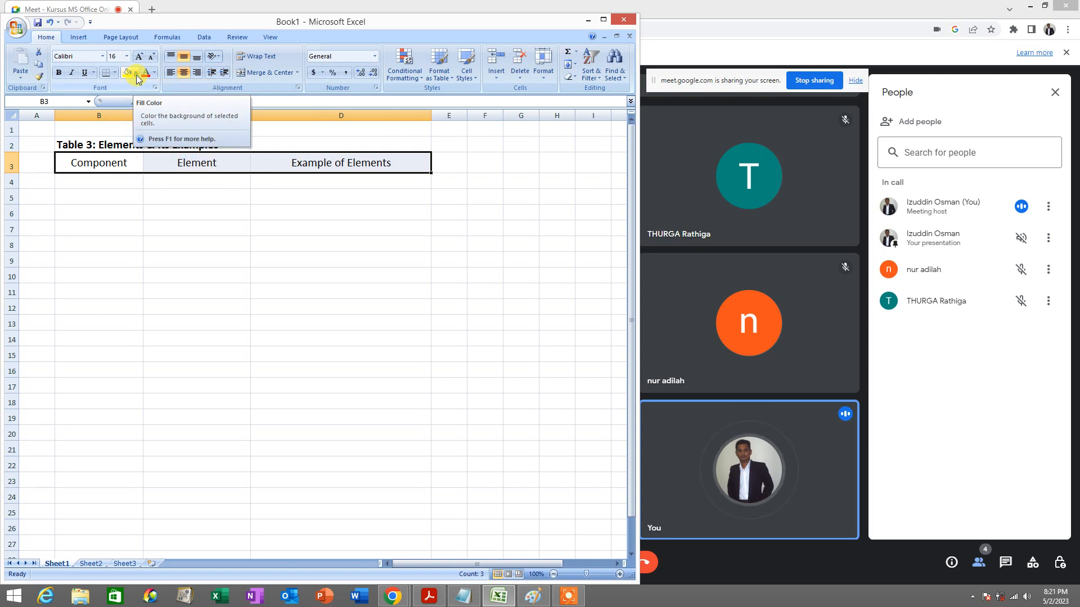
pyautogui.click(136, 77)
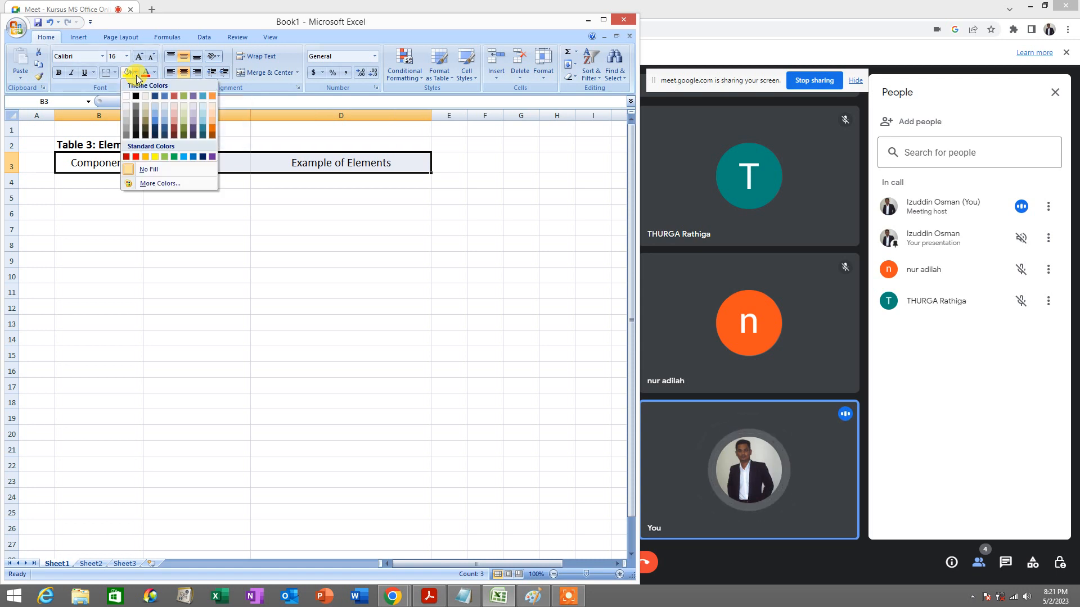
pyautogui.click(212, 158)
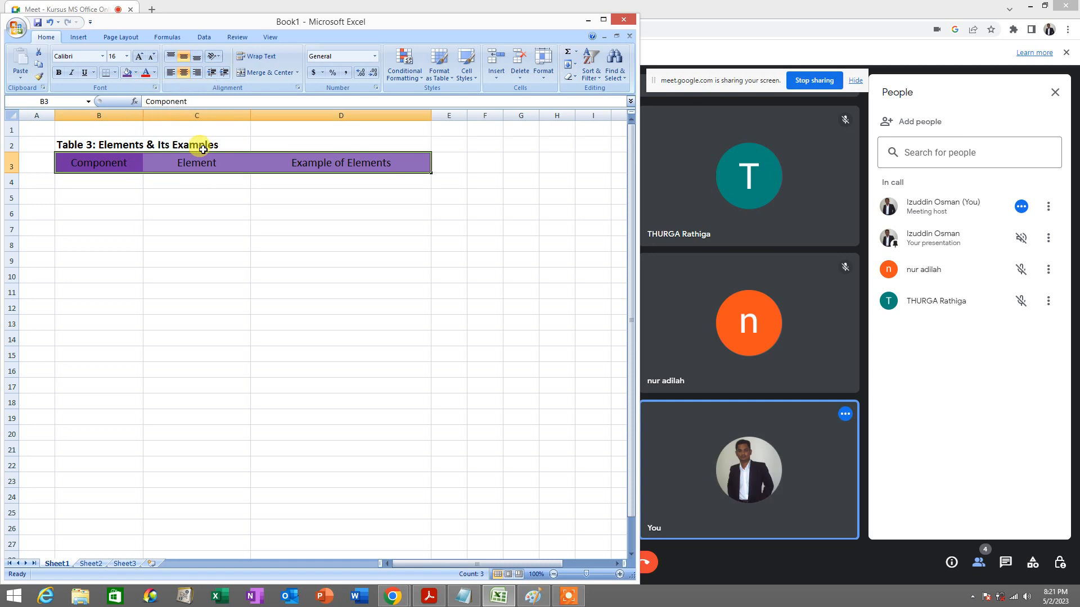
# Step: Make the header text in B3:D3 white and bold, without italics
pyautogui.click(155, 74)
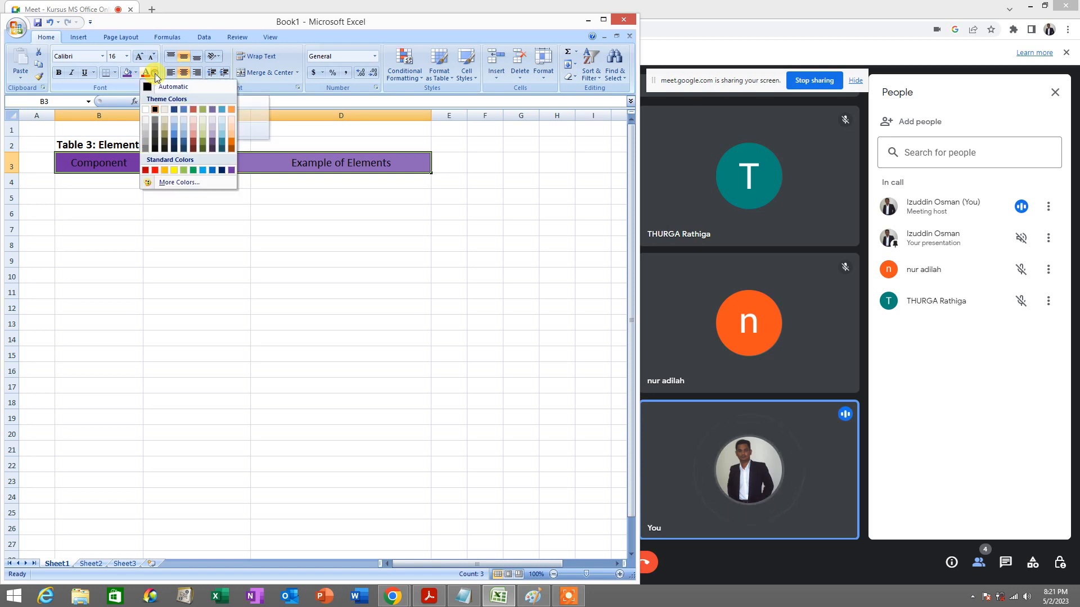
pyautogui.click(149, 110)
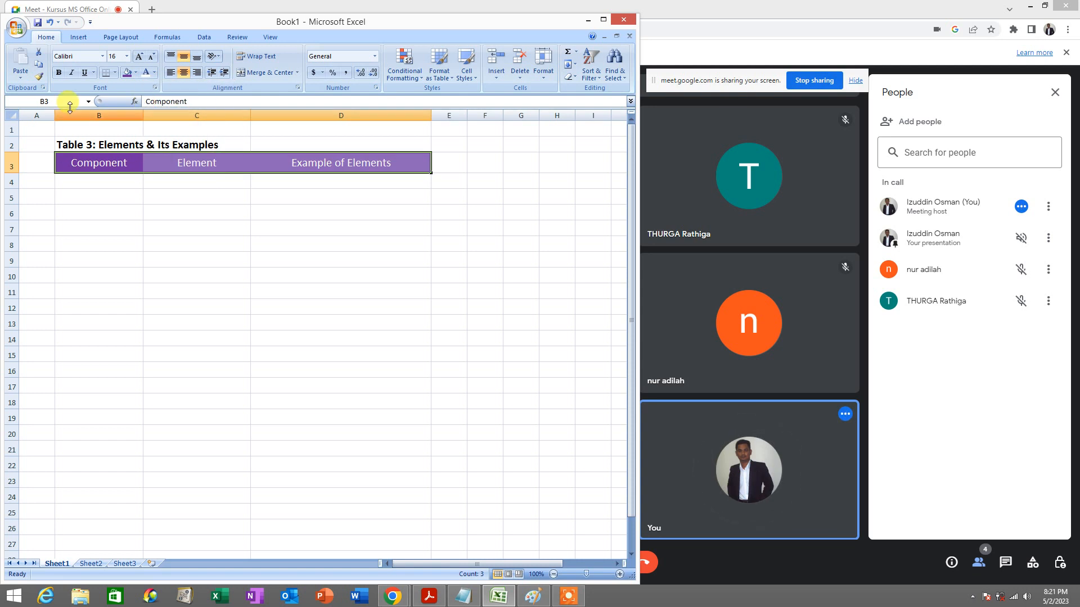
pyautogui.click(71, 72)
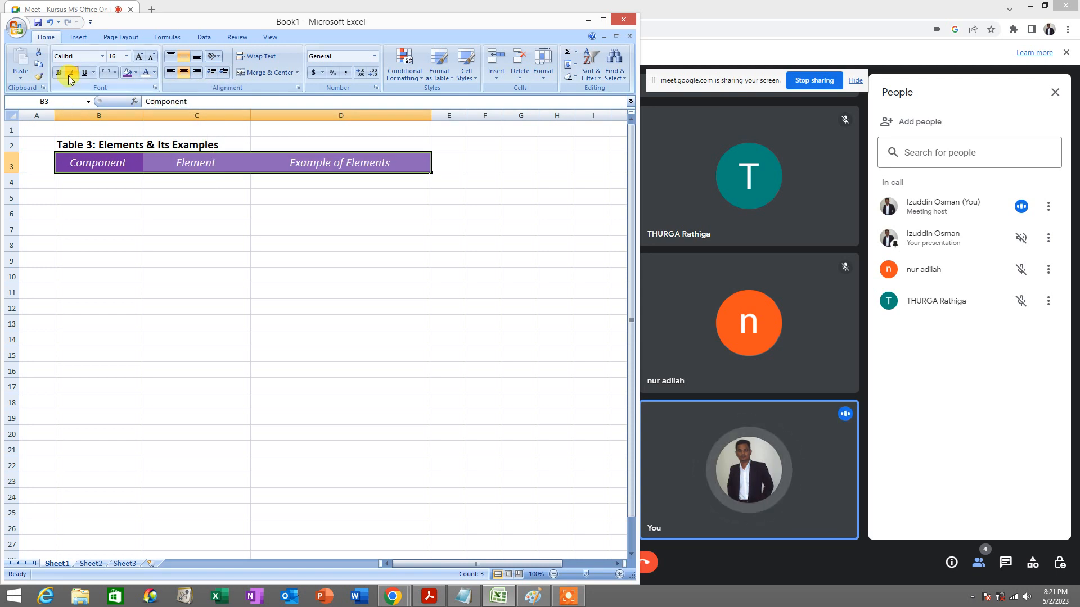
pyautogui.click(71, 73)
pyautogui.click(58, 72)
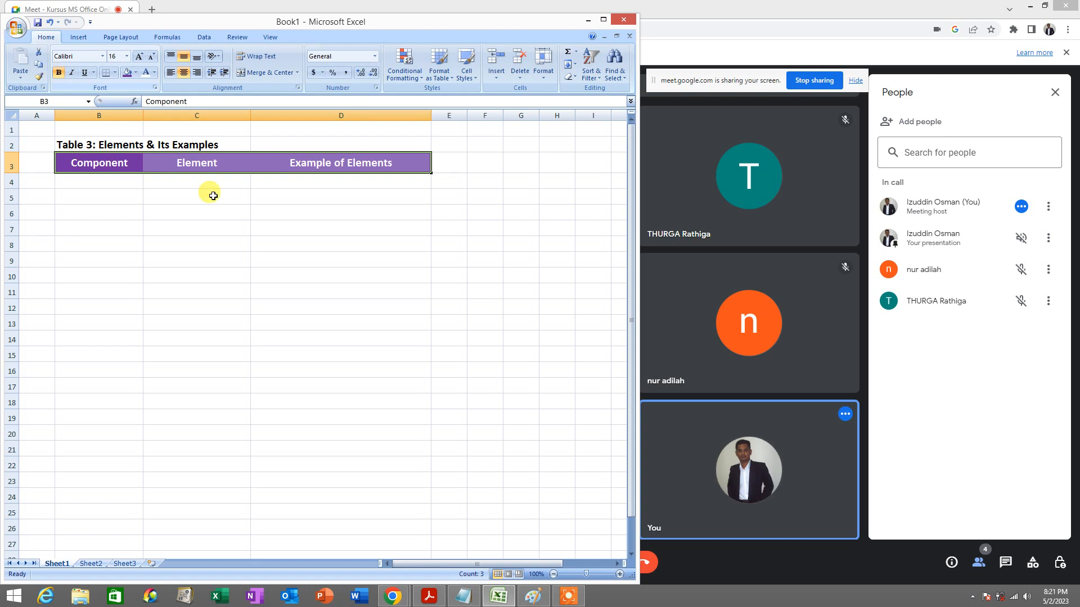
pyautogui.click(238, 208)
# Step: Check the title placement in the reference PDF, and merge and center the table title across B2:D2
pyautogui.click(121, 179)
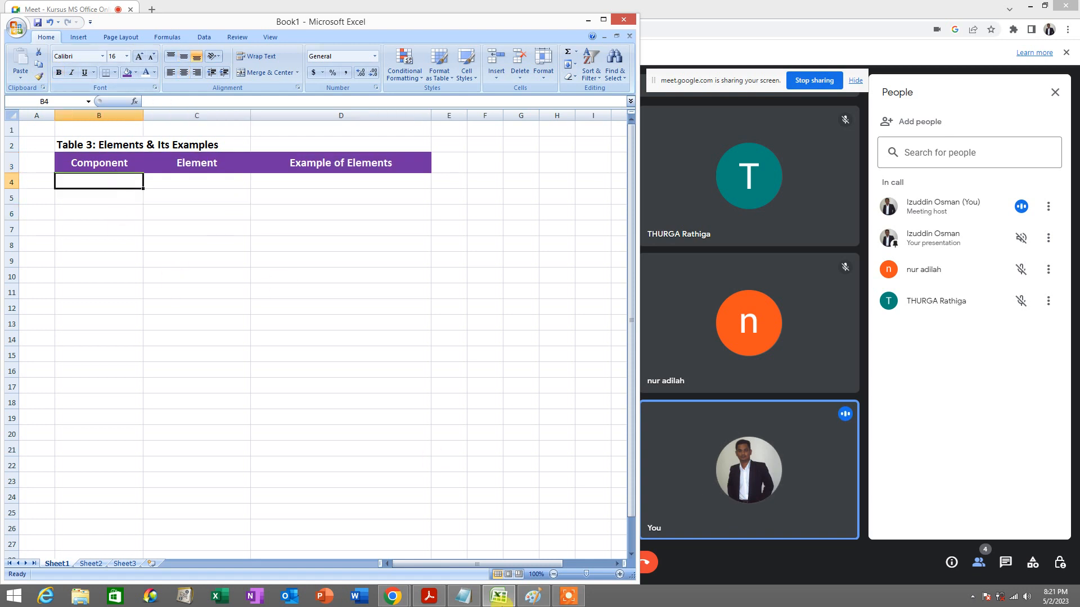
pyautogui.click(436, 598)
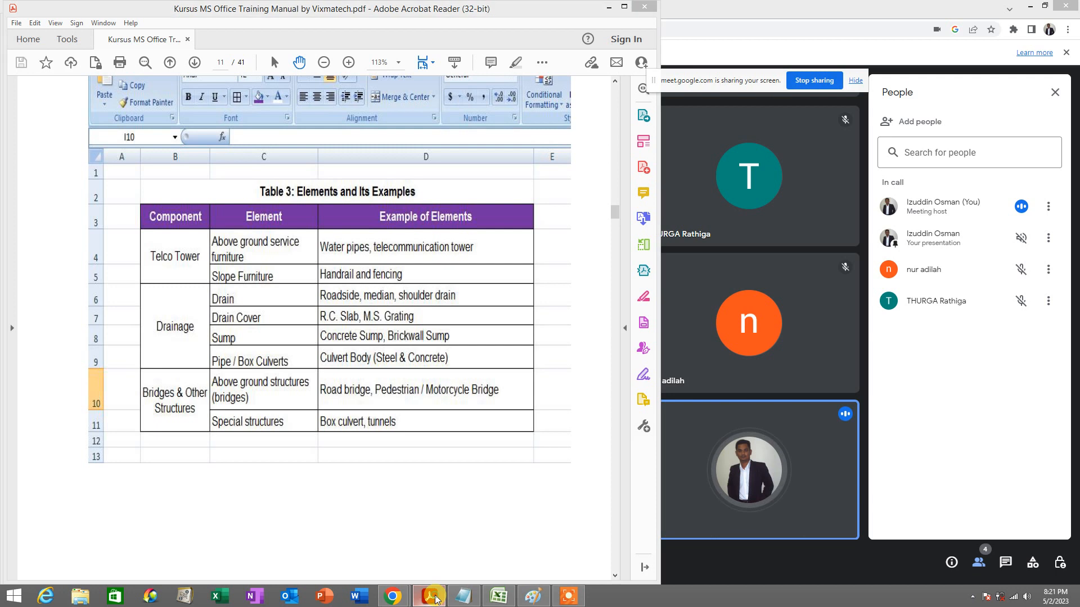
pyautogui.click(437, 598)
pyautogui.click(437, 598)
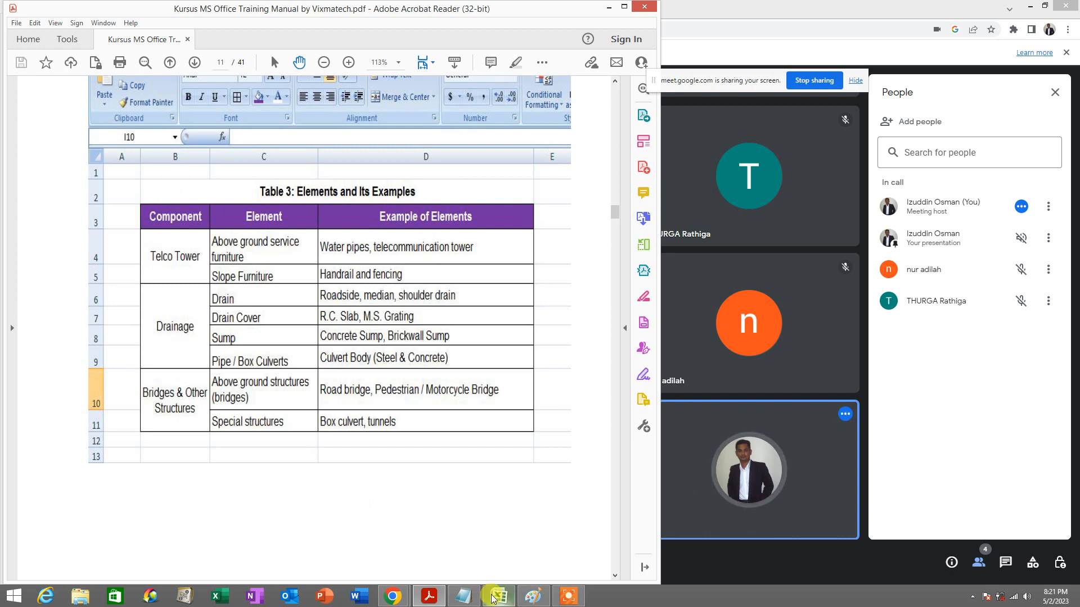
pyautogui.click(432, 597)
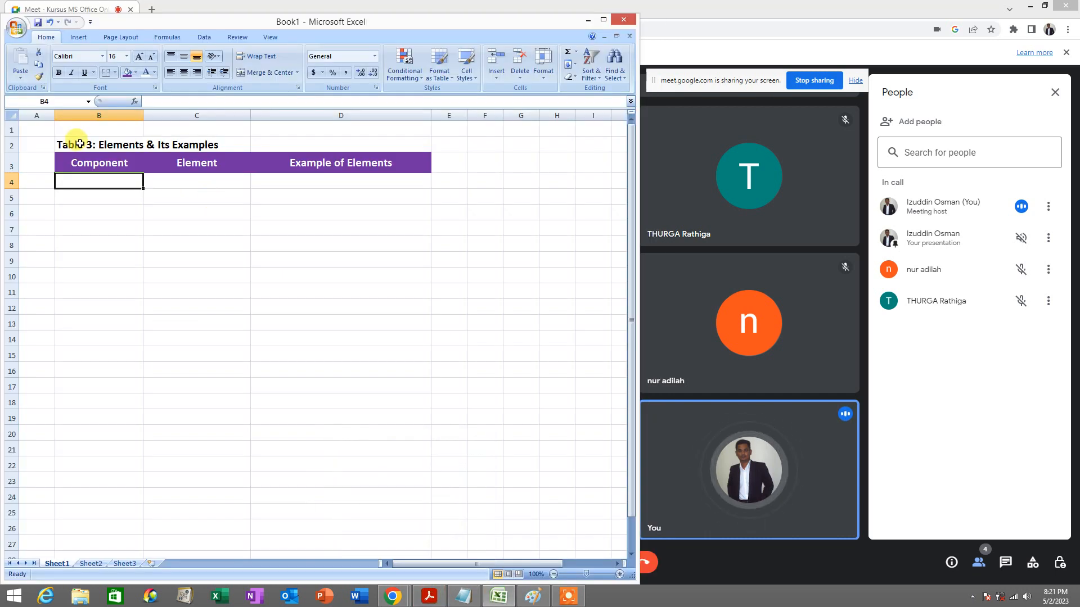
pyautogui.moveTo(84, 143); pyautogui.dragTo(331, 142)
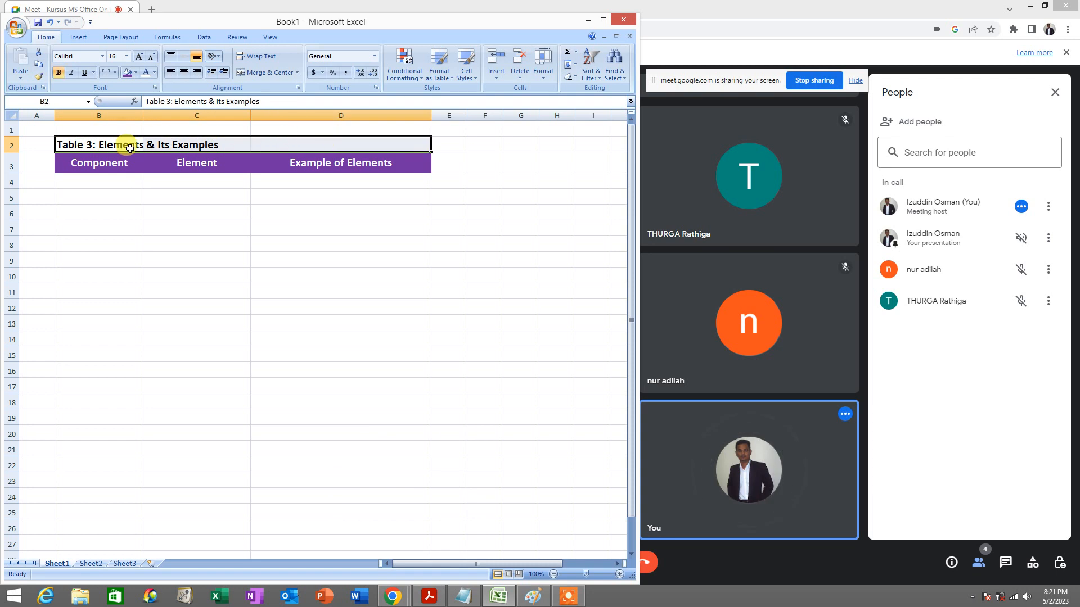
pyautogui.moveTo(89, 142); pyautogui.dragTo(301, 143)
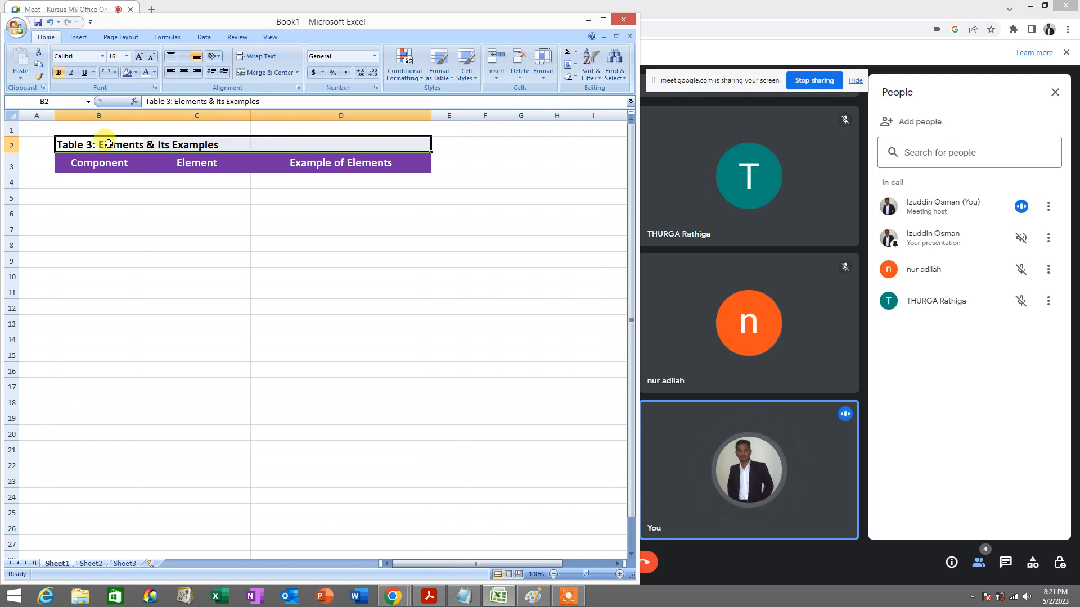
pyautogui.moveTo(109, 143); pyautogui.dragTo(310, 144)
pyautogui.moveTo(99, 144); pyautogui.dragTo(312, 142)
pyautogui.moveTo(106, 145); pyautogui.dragTo(288, 138)
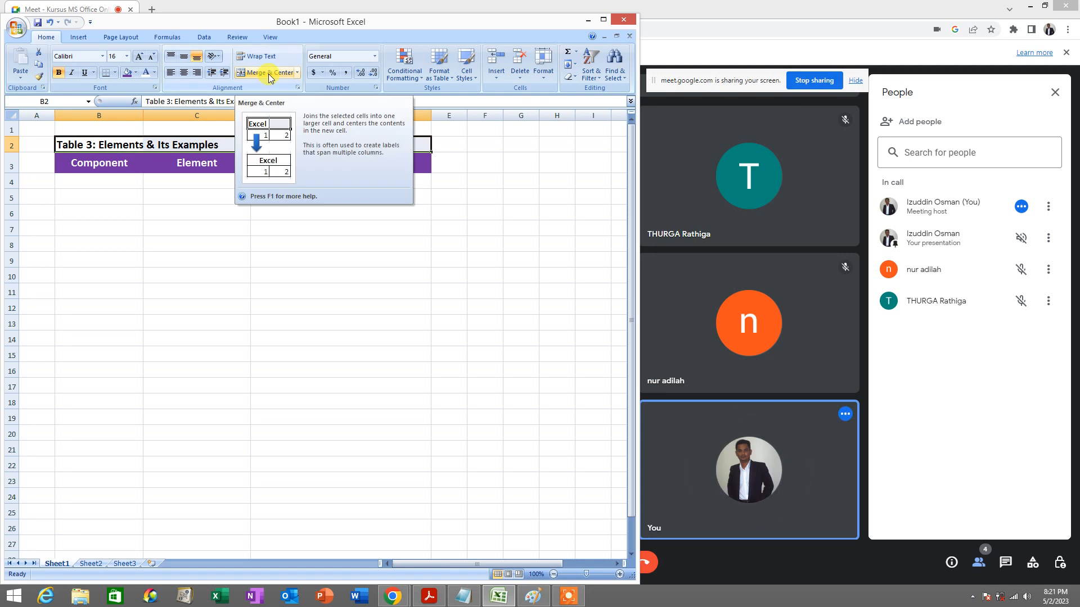
pyautogui.moveTo(111, 145); pyautogui.dragTo(291, 145)
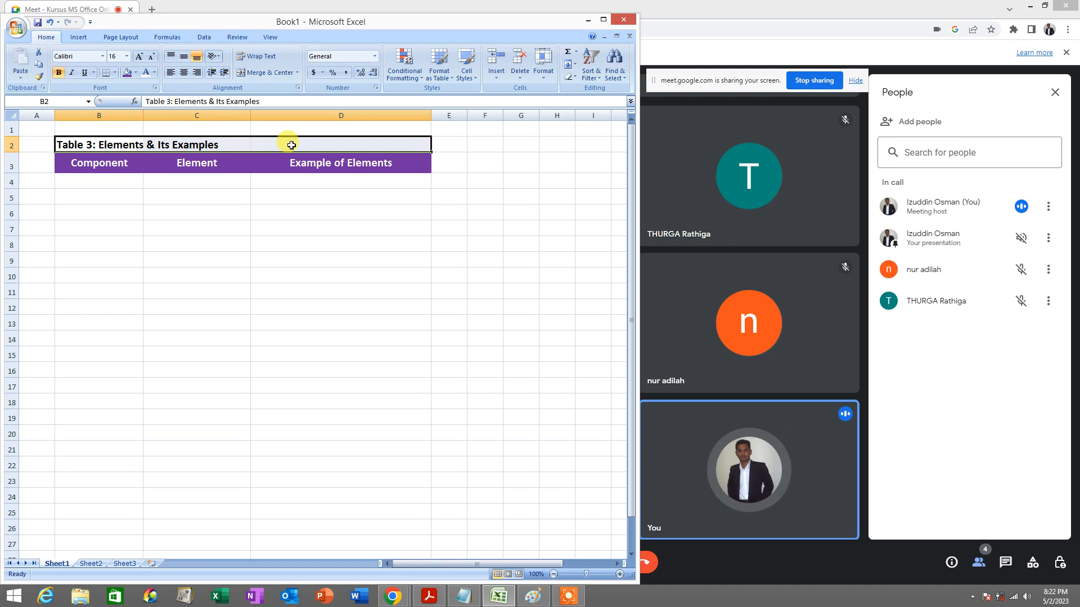
pyautogui.click(132, 194)
pyautogui.moveTo(102, 145); pyautogui.dragTo(292, 141)
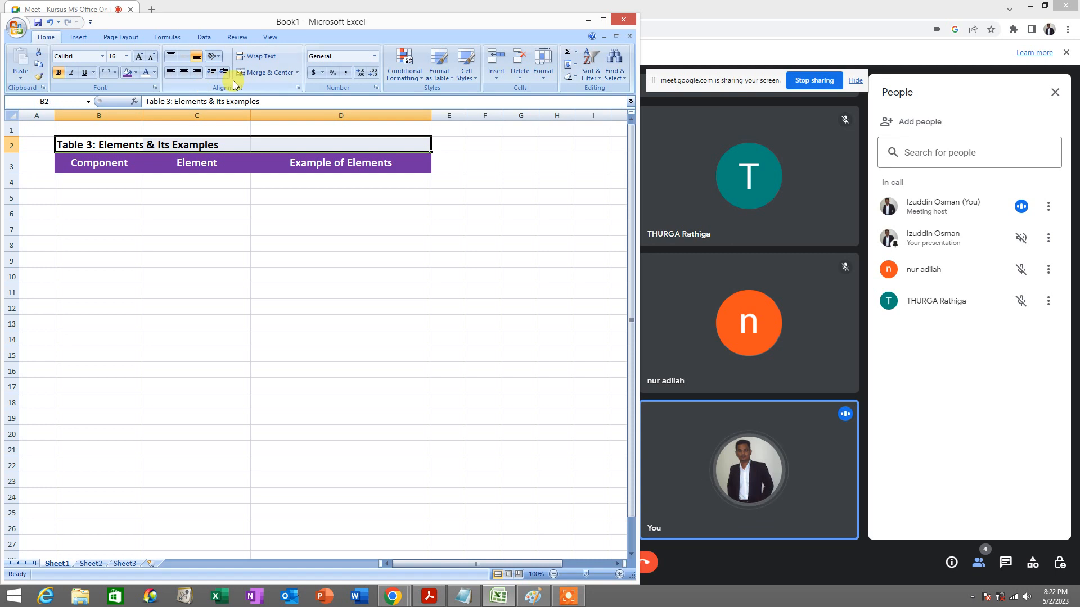
pyautogui.click(264, 76)
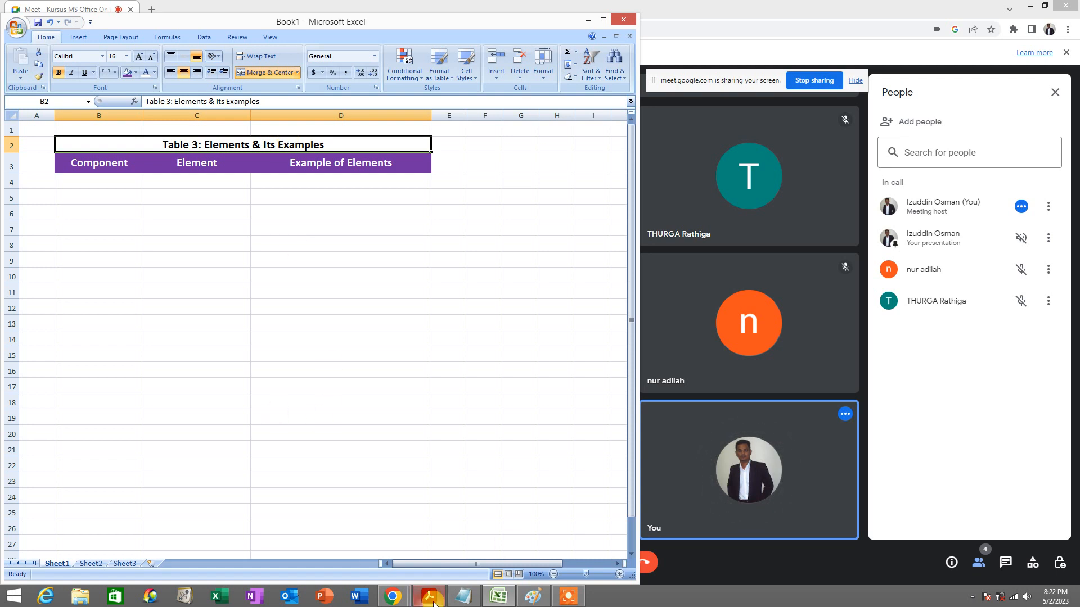
# Step: Check the first component's row span in the reference PDF, and merge and center cells B4:B5 for it
pyautogui.moveTo(433, 603)
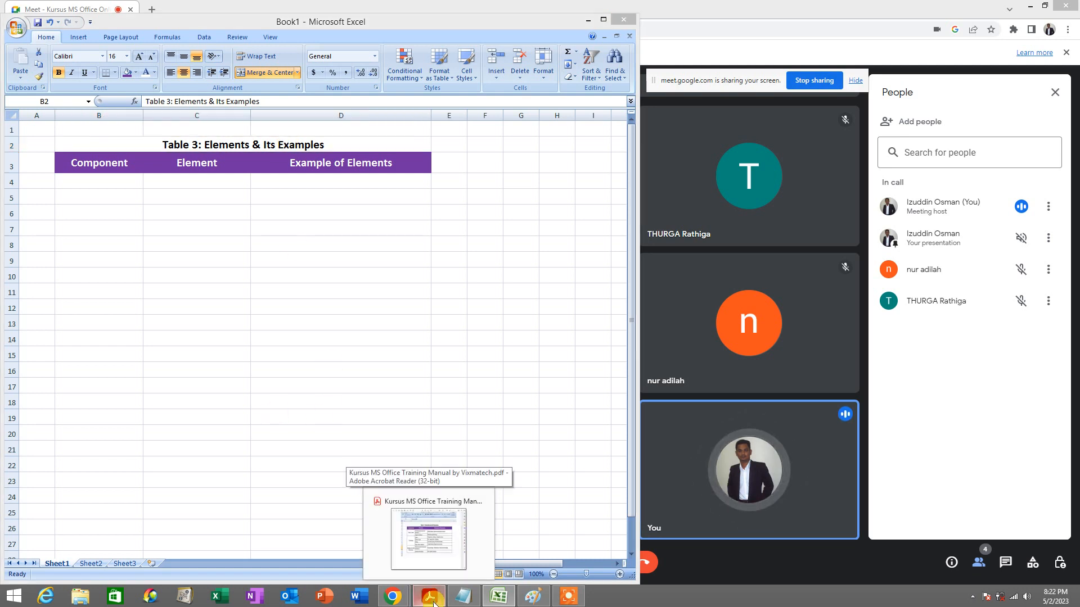
pyautogui.click(434, 604)
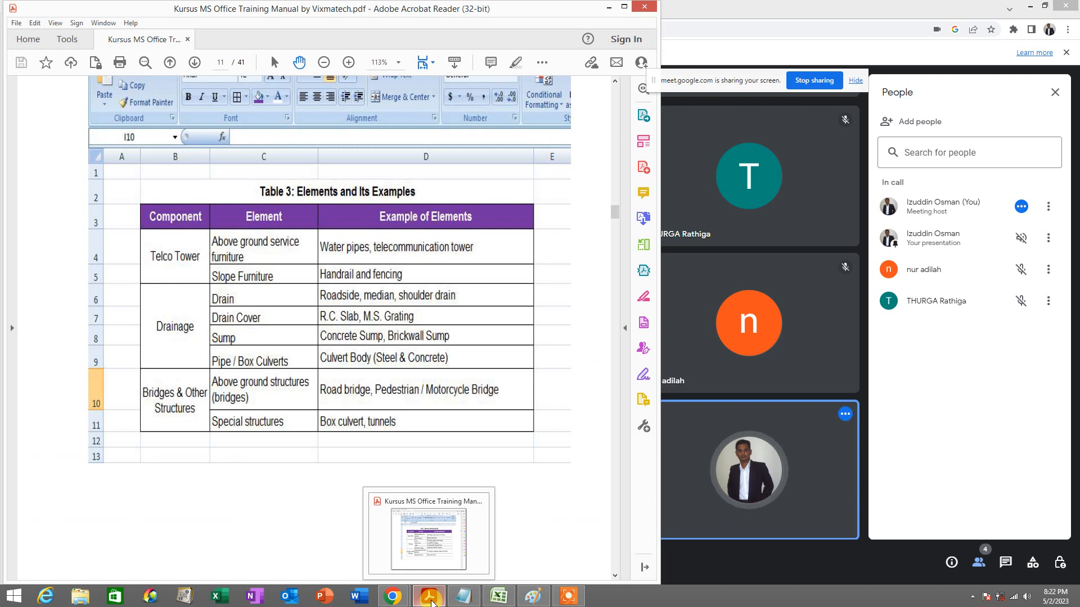
pyautogui.click(430, 598)
pyautogui.moveTo(118, 181); pyautogui.dragTo(118, 194)
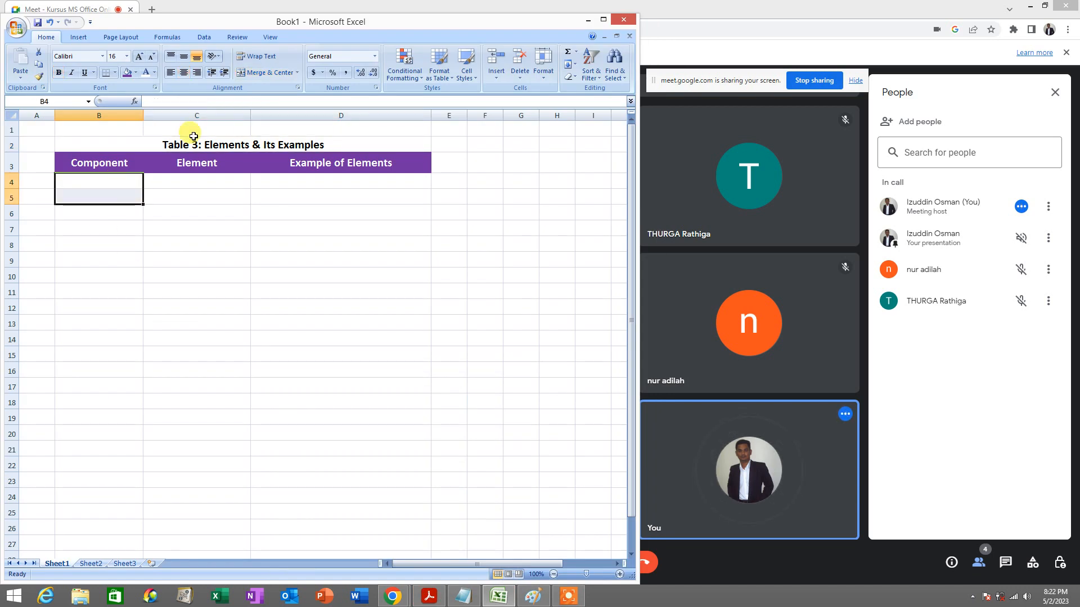
pyautogui.click(254, 73)
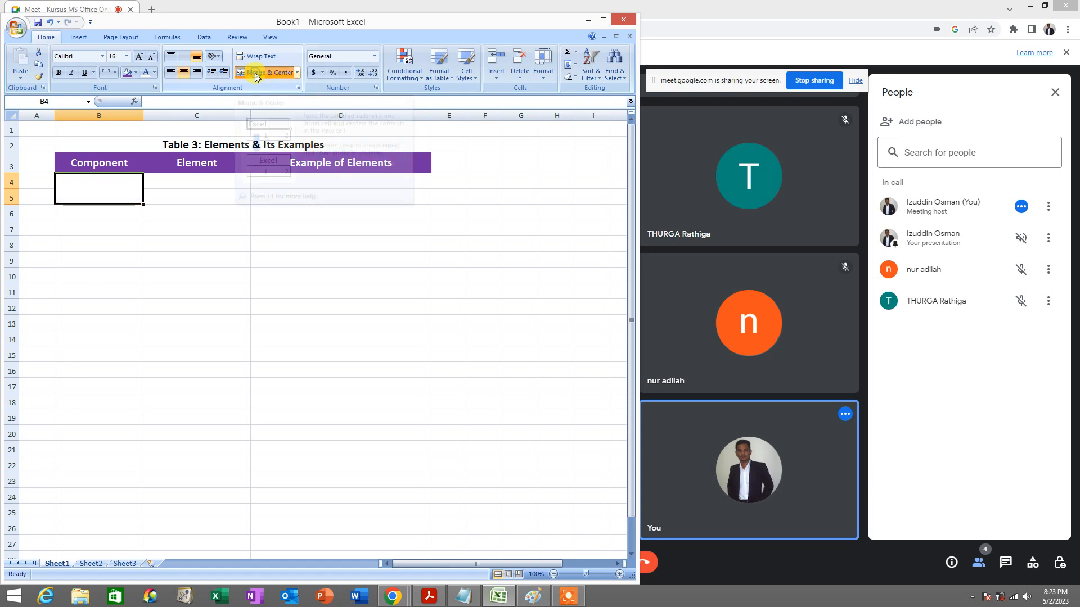
# Step: Check the first component's name in the reference PDF, and enter "Telco Tower" in the merged cell B4:B5
pyautogui.click(437, 602)
pyautogui.click(438, 601)
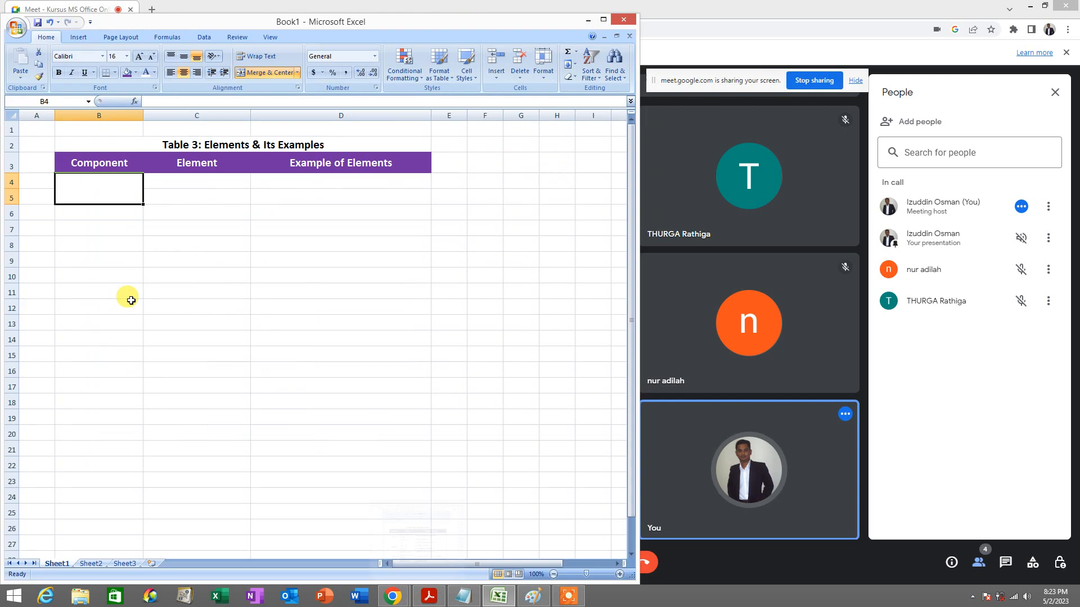
pyautogui.write('Telco')
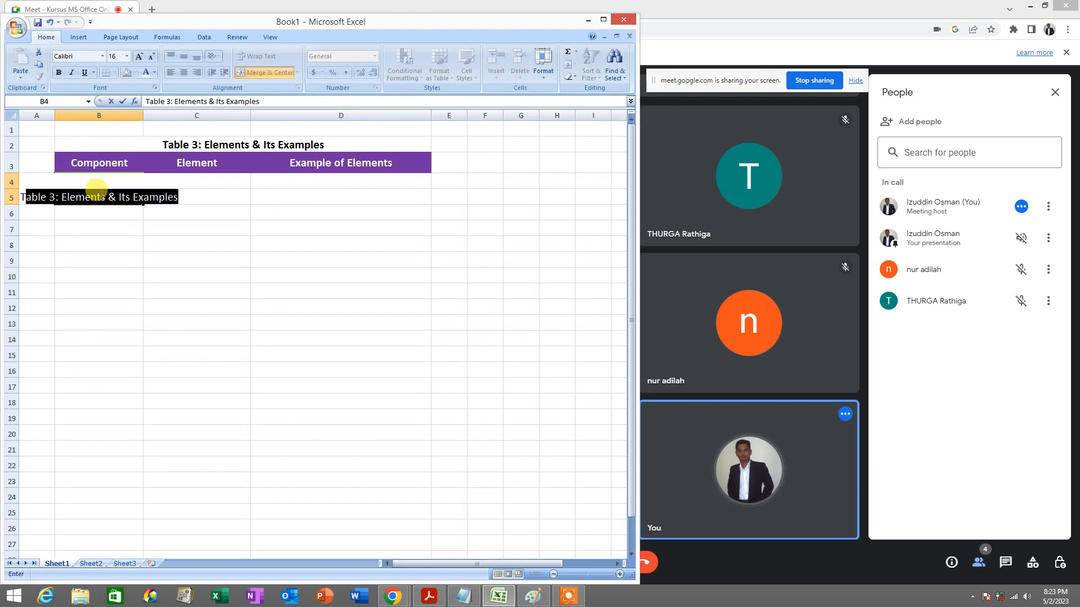
pyautogui.write(' Tower')
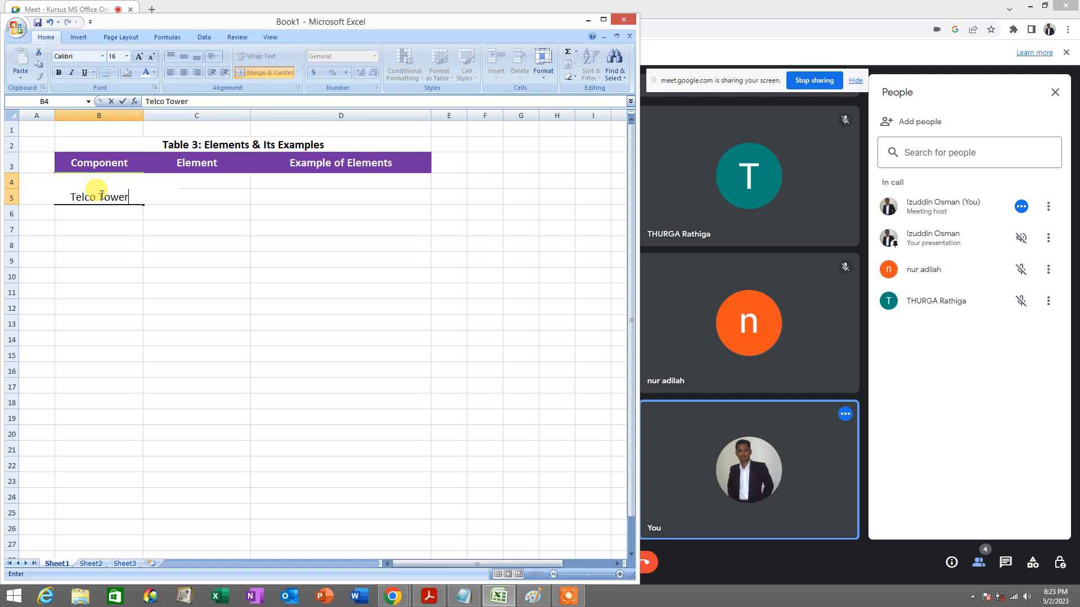
pyautogui.press('Return')
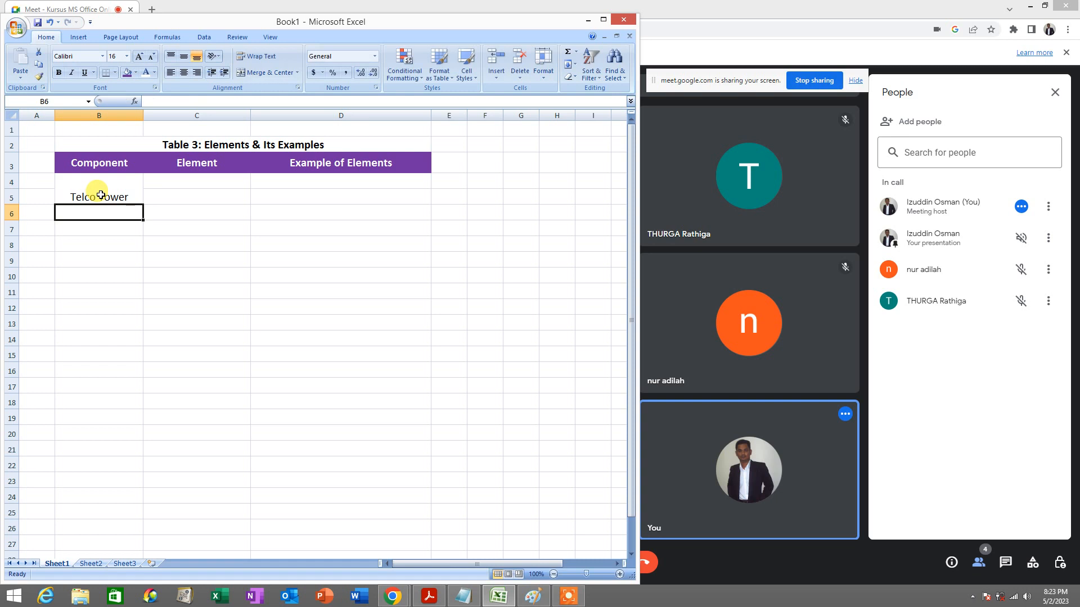
# Step: Center the "Telco Tower" text vertically in its merged cell
pyautogui.click(100, 195)
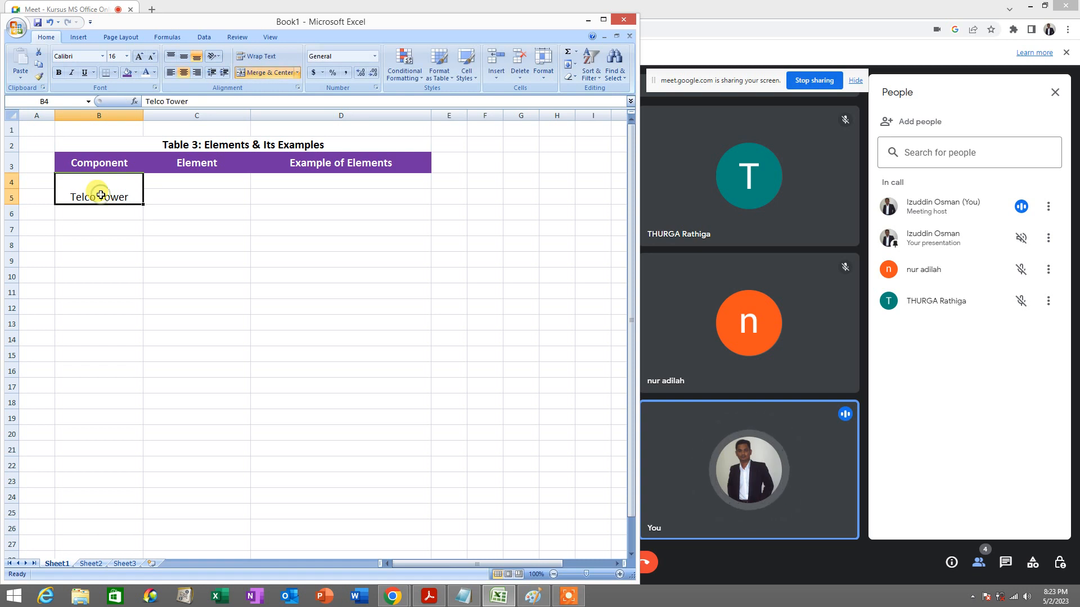
pyautogui.click(184, 73)
pyautogui.click(184, 74)
pyautogui.click(184, 58)
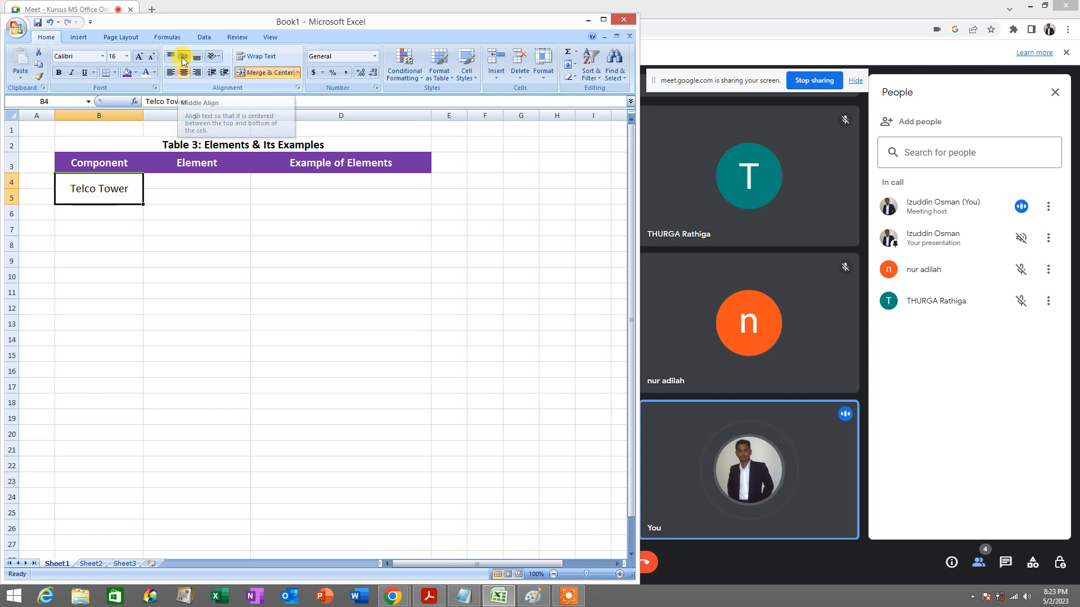
# Step: Check the first element in the reference PDF, and start the entry in C4 with "Above ground service"
pyautogui.click(433, 601)
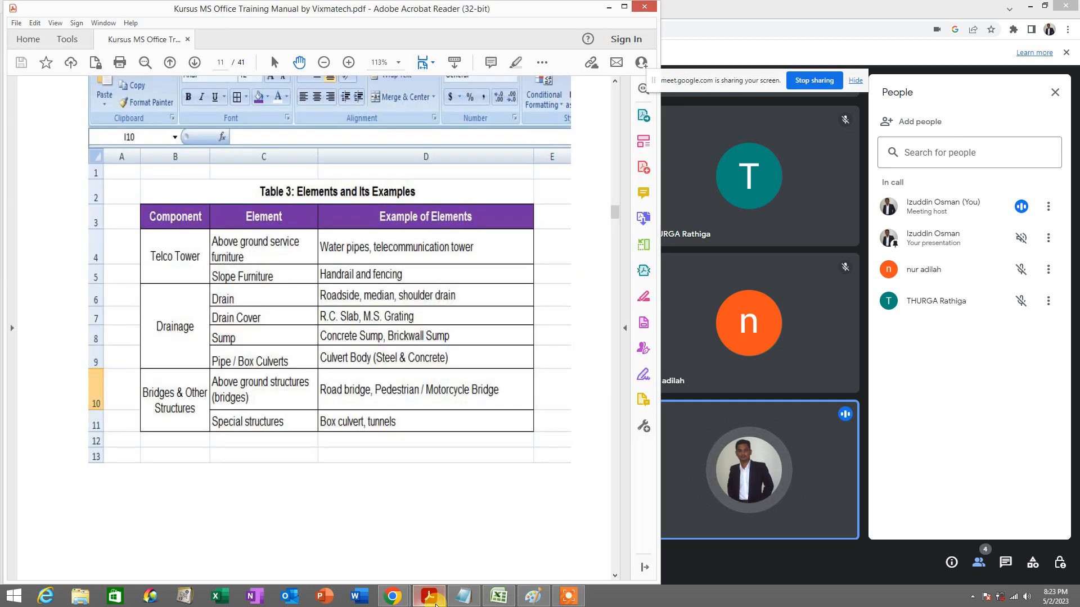
pyautogui.click(433, 599)
pyautogui.click(184, 181)
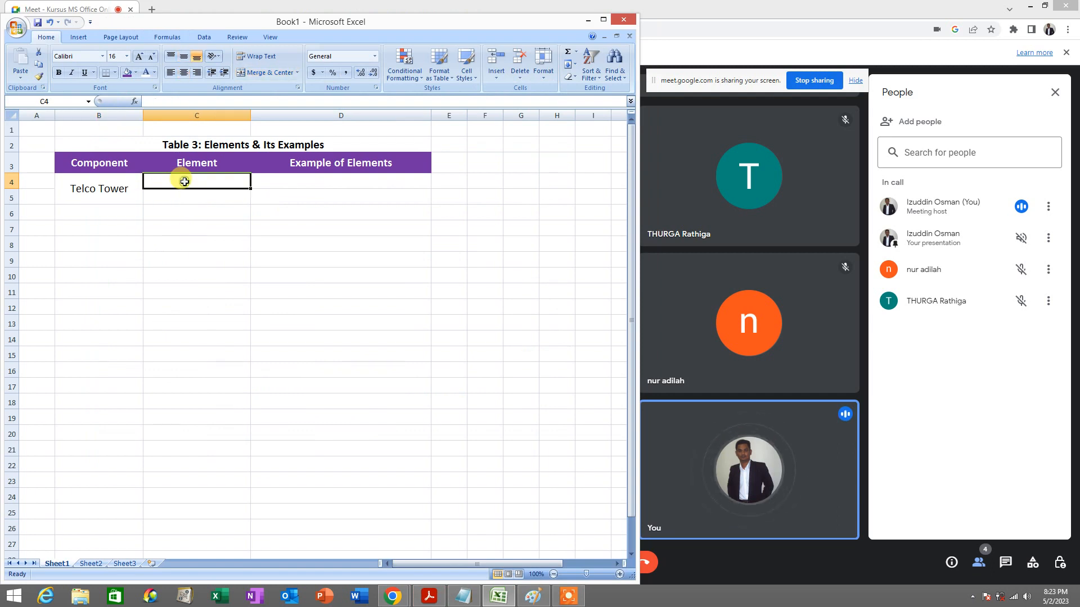
pyautogui.write('Abo')
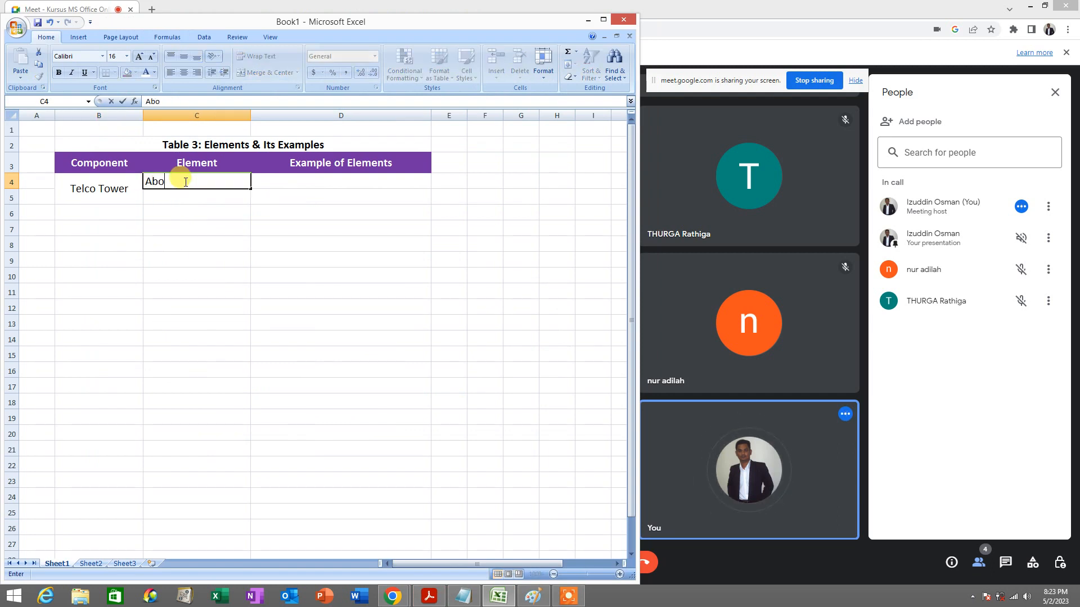
pyautogui.write('ve ground servi')
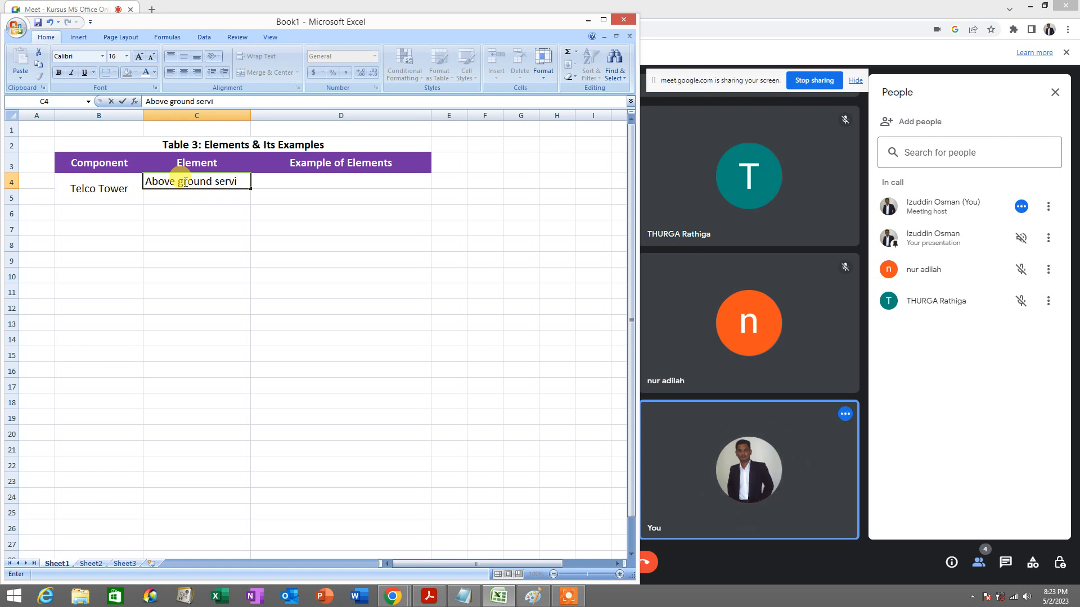
pyautogui.write('ce')
# Step: Switch to Notepad and write the note "Press [ ALT ] + [ ENTER ]", removing any stray character
pyautogui.click(464, 596)
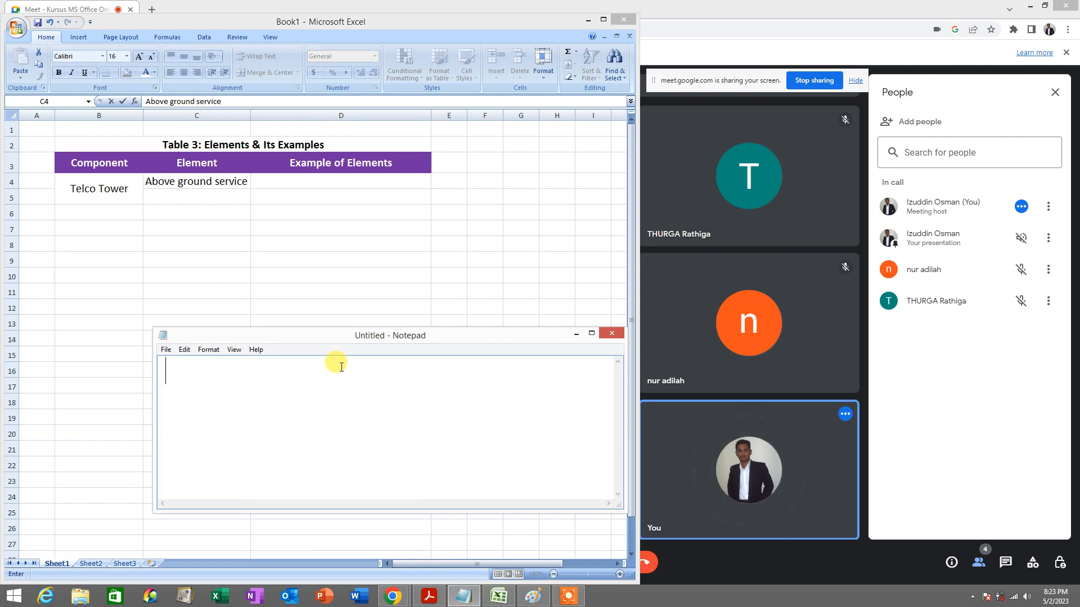
pyautogui.write('Press ')
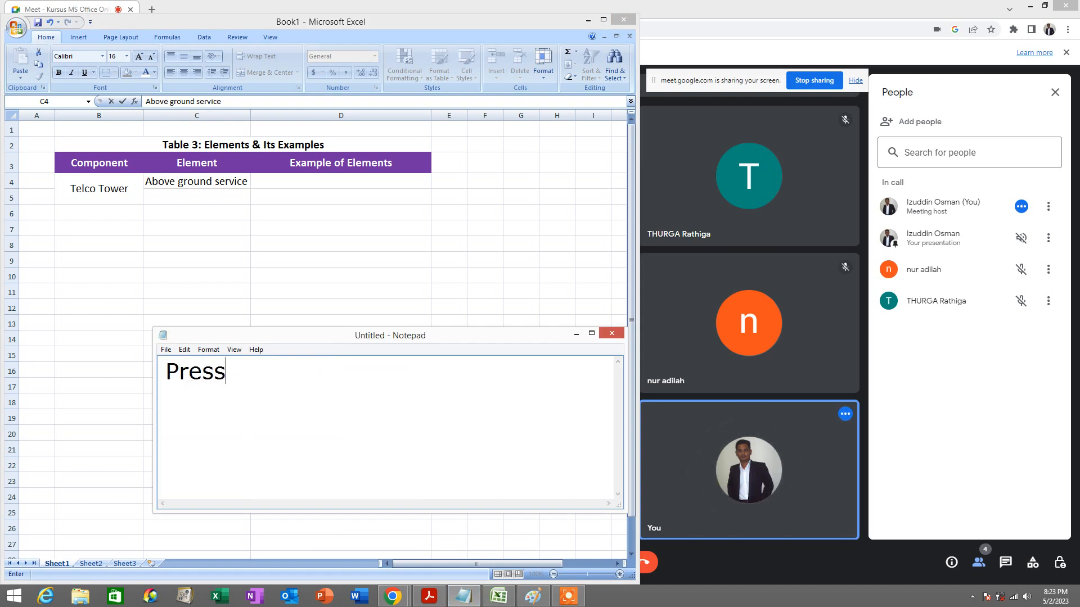
pyautogui.write('[ ALT ] ')
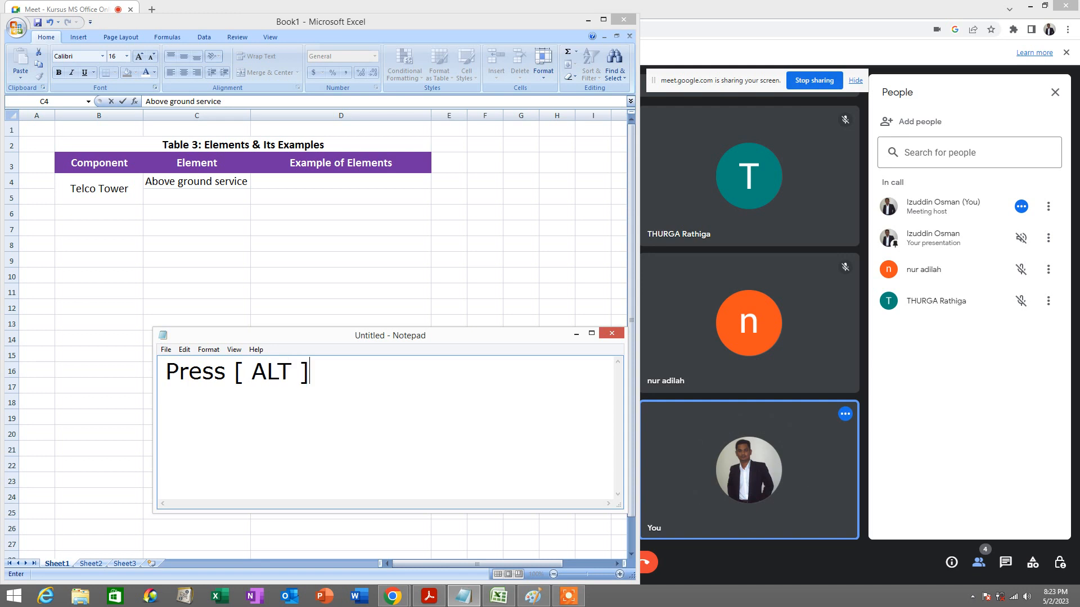
pyautogui.write('+ P')
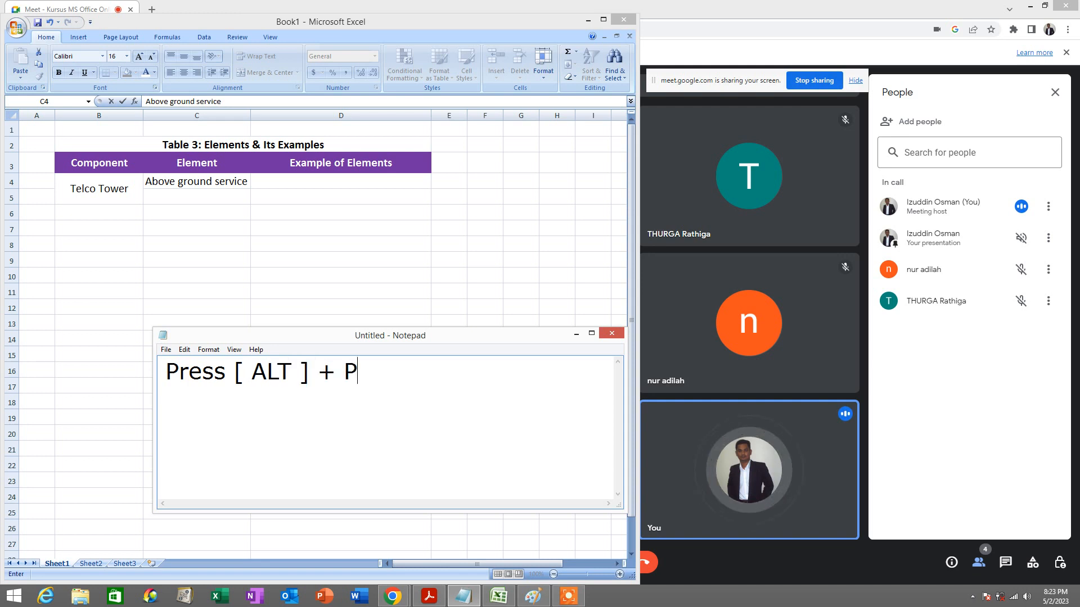
pyautogui.write('[ ENTER')
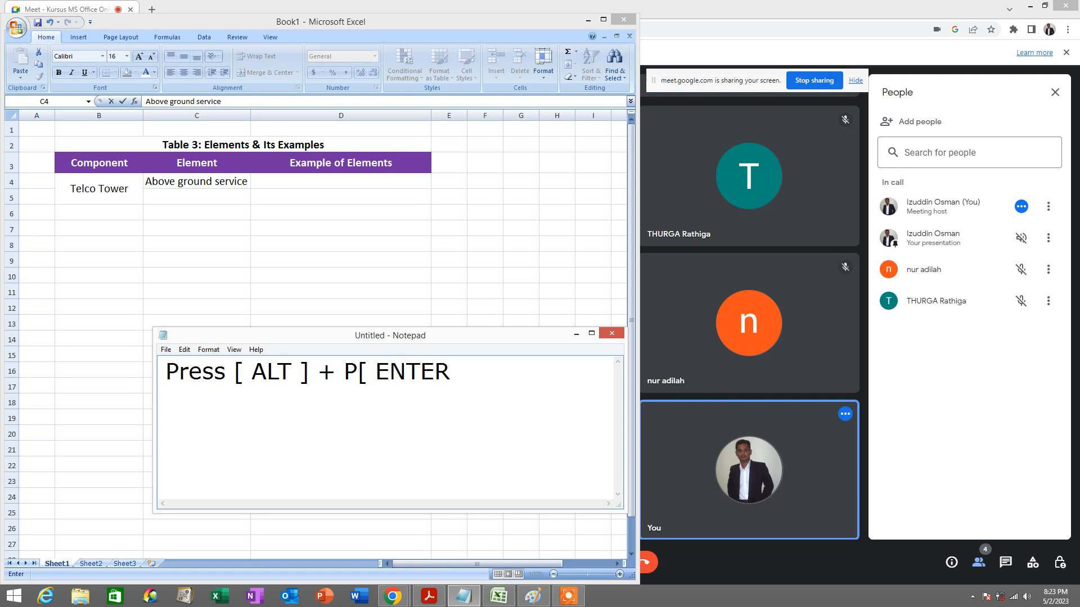
pyautogui.write(' ]')
pyautogui.press('Left')
pyautogui.press('Left')
pyautogui.press('Left')
pyautogui.press('Left')
pyautogui.press('Left')
pyautogui.press('Left')
pyautogui.press('Left')
pyautogui.press('Left')
pyautogui.press('Left')
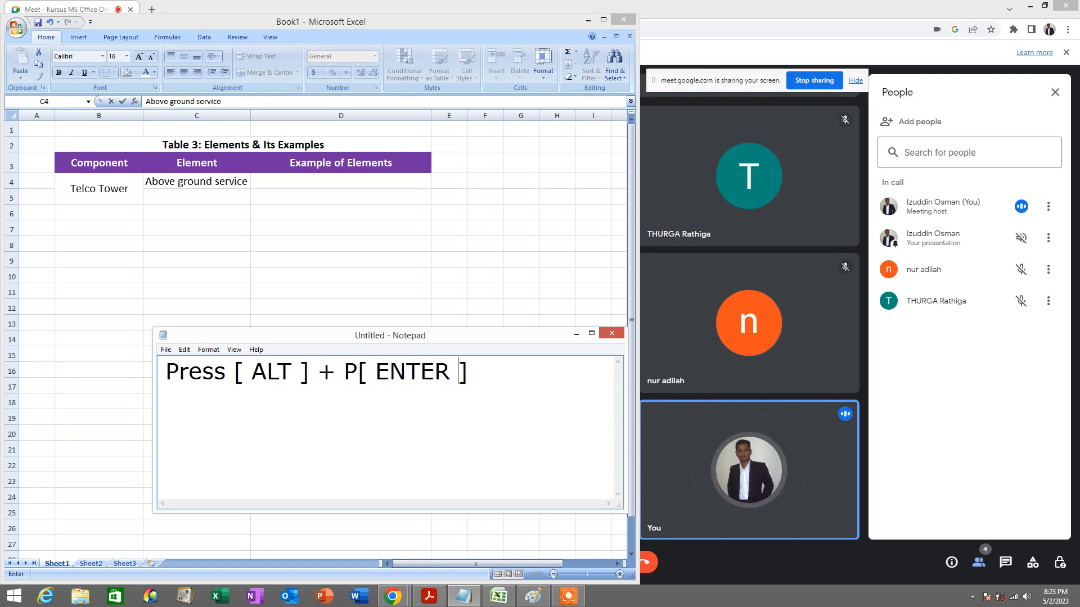
pyautogui.press('BackSpace')
pyautogui.press('Right')
pyautogui.press('Right')
pyautogui.press('Right')
pyautogui.press('Right')
pyautogui.press('Right')
pyautogui.press('Right')
pyautogui.press('Right')
pyautogui.press('Right')
pyautogui.press('Right')
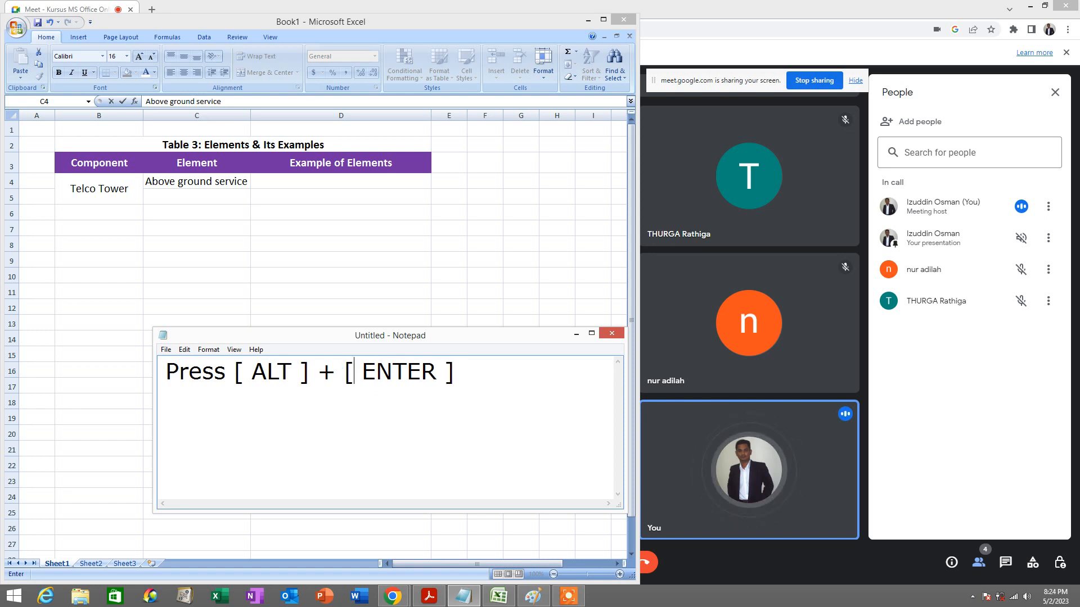
# Step: Add "To go to next line" as the note's second line, and append "Key" to its first line
pyautogui.press('Return')
pyautogui.write('To go to next line')
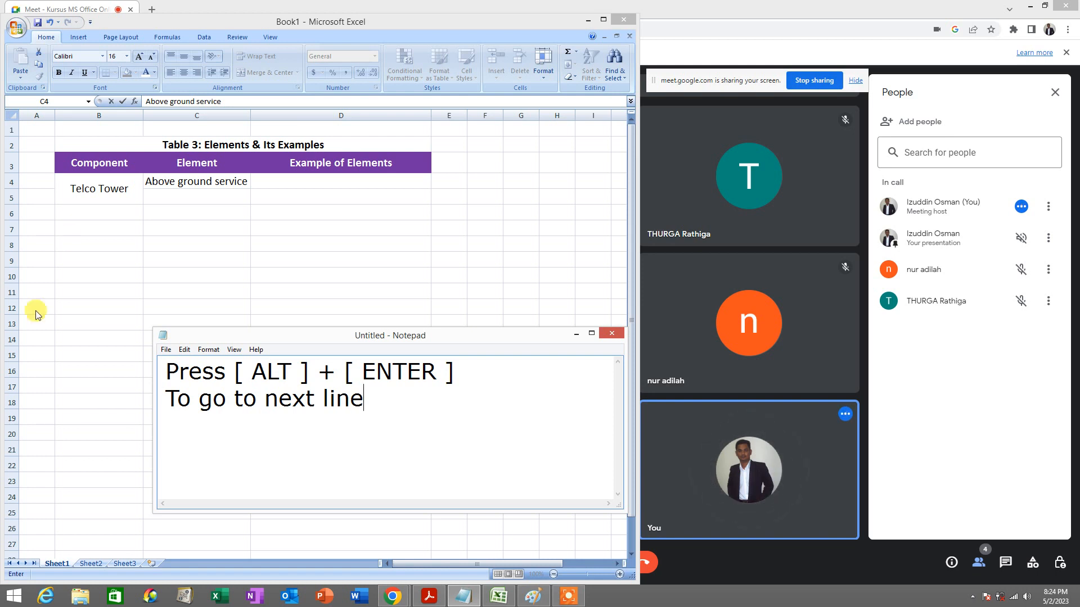
pyautogui.moveTo(164, 371); pyautogui.dragTo(487, 369)
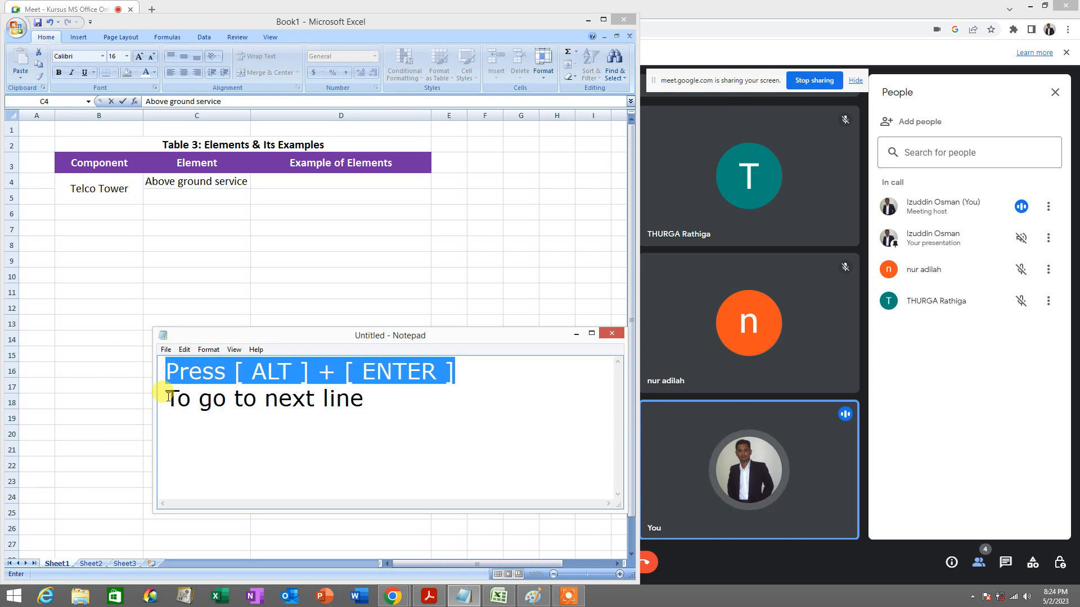
pyautogui.moveTo(167, 398); pyautogui.dragTo(133, 366)
pyautogui.click(489, 369)
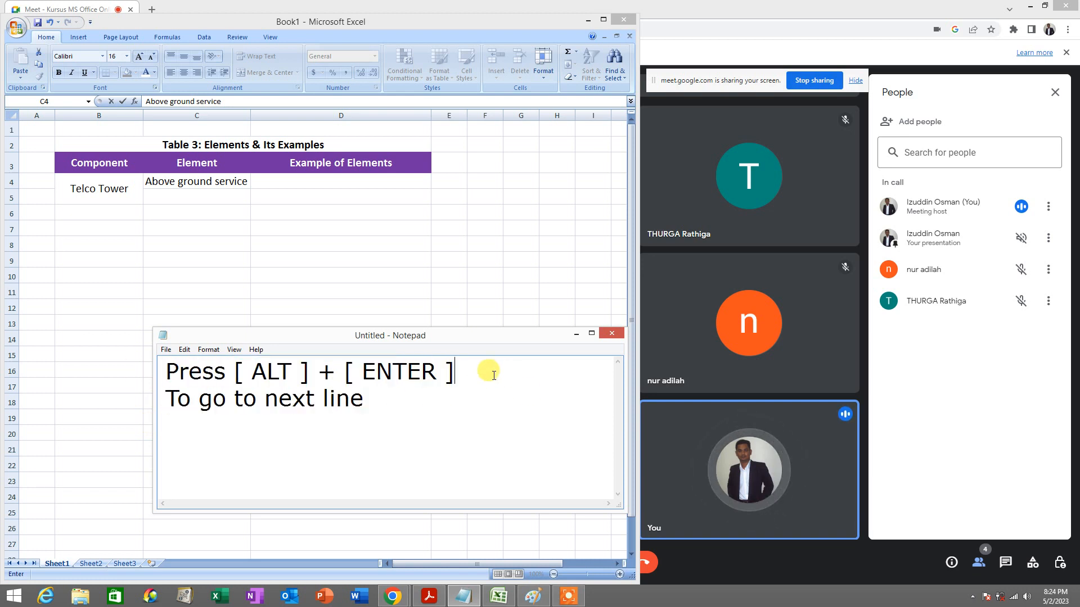
pyautogui.write('ey')
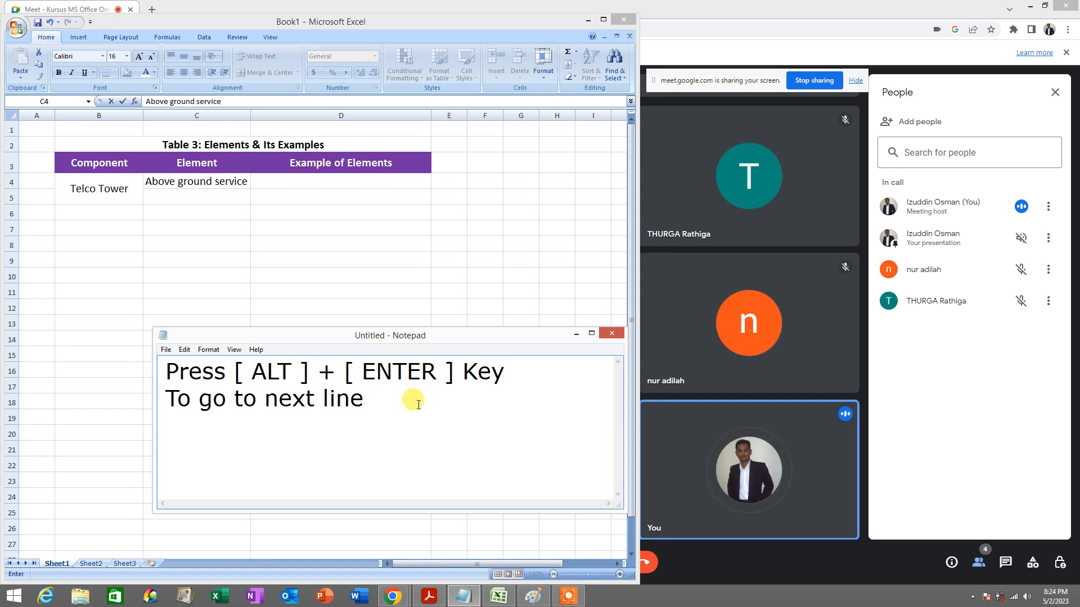
# Step: Copy the whole note and send it in the Google Meet call chat, and return to the participants list
pyautogui.click(383, 395)
pyautogui.hotkey('ctrl', 'a')
pyautogui.hotkey('ctrl', 'c')
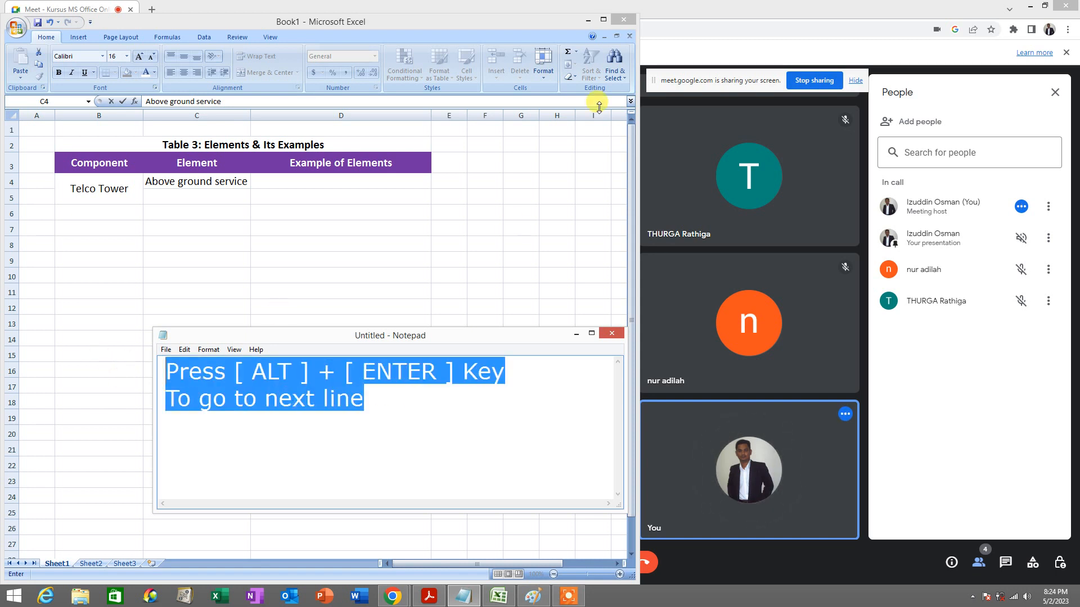
pyautogui.click(575, 334)
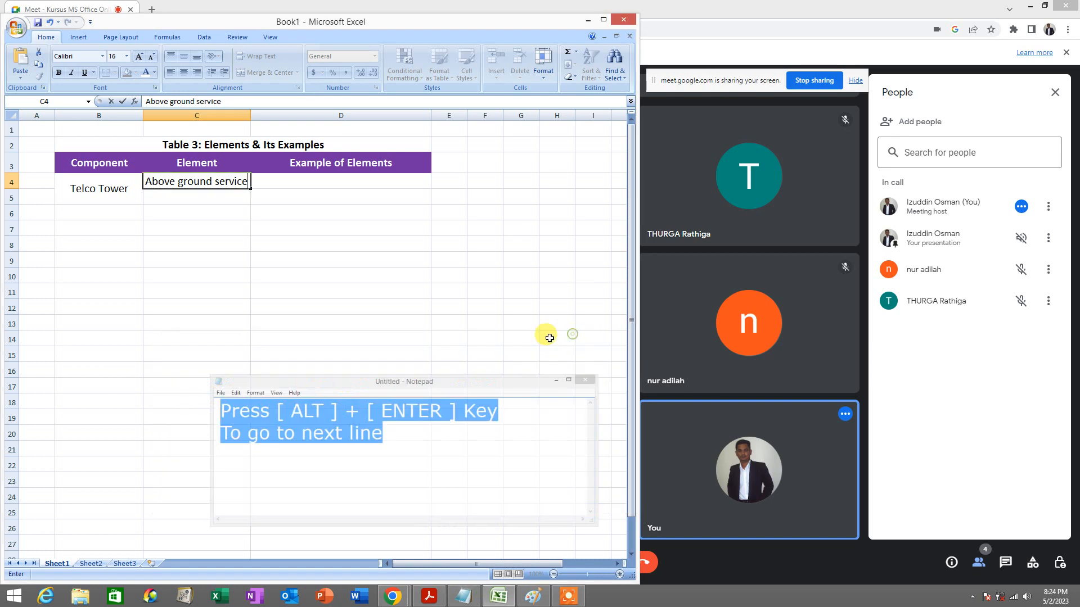
pyautogui.click(1006, 562)
pyautogui.click(915, 520)
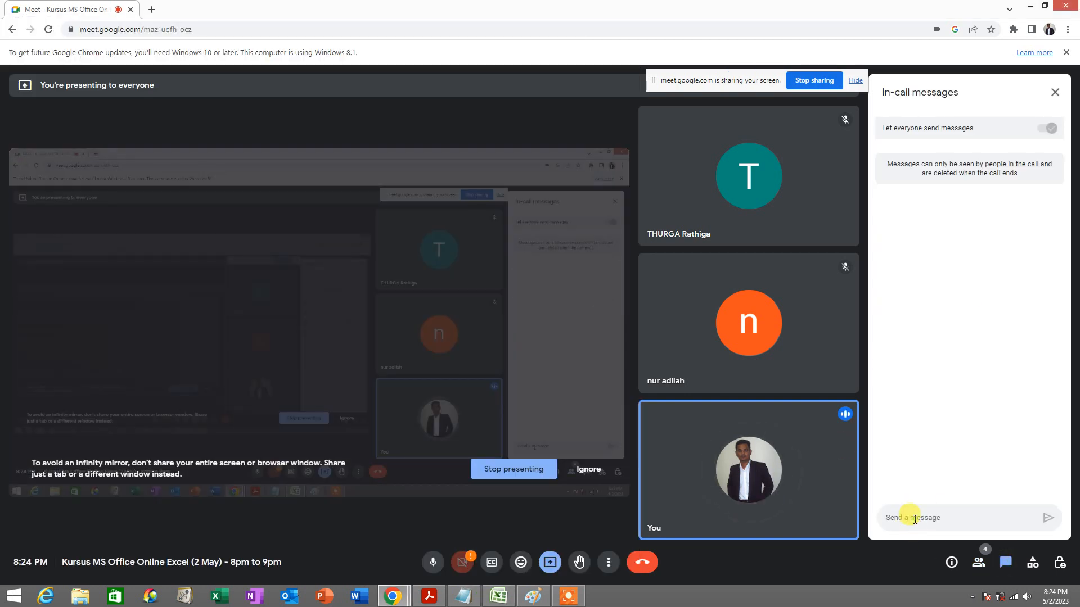
pyautogui.hotkey('ctrl', 'v')
pyautogui.press('Return')
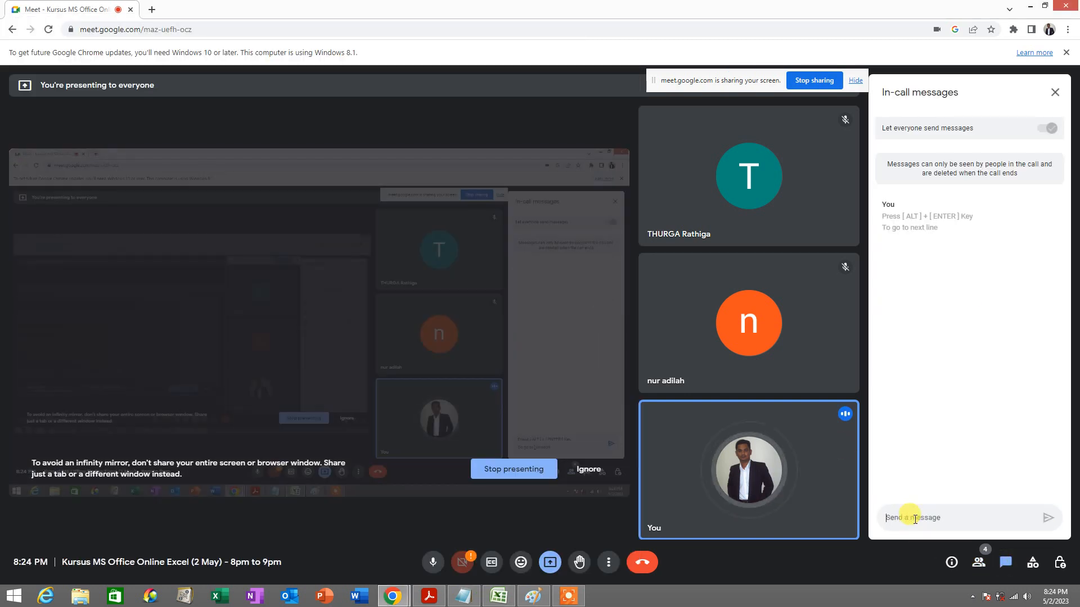
pyautogui.click(979, 561)
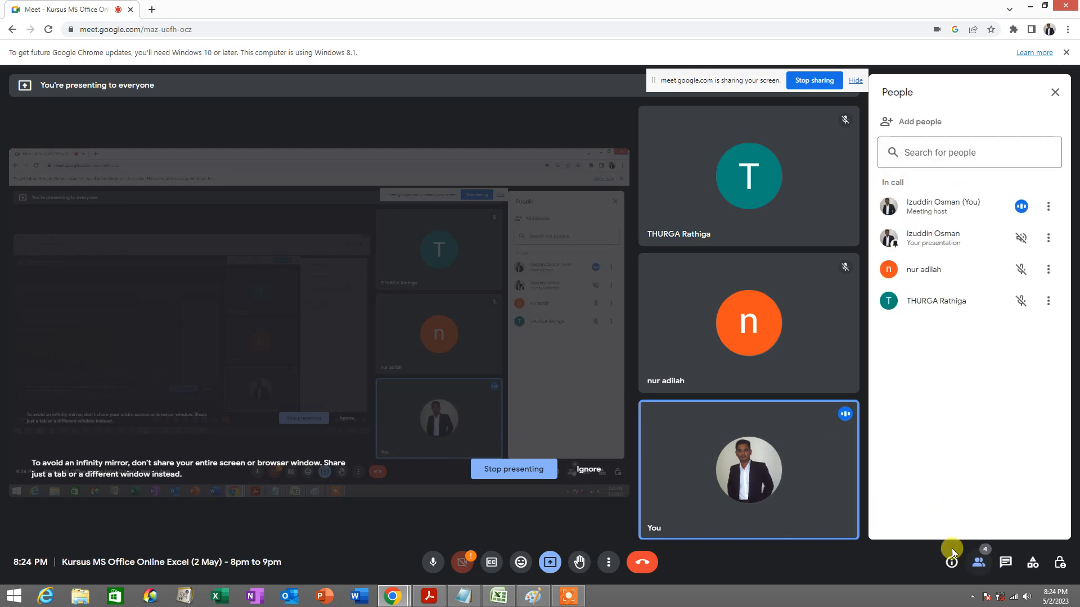
# Step: Switch back to Excel, check the PDF wording, and complete C4 with "furniture" on a second line inside the cell
pyautogui.click(500, 596)
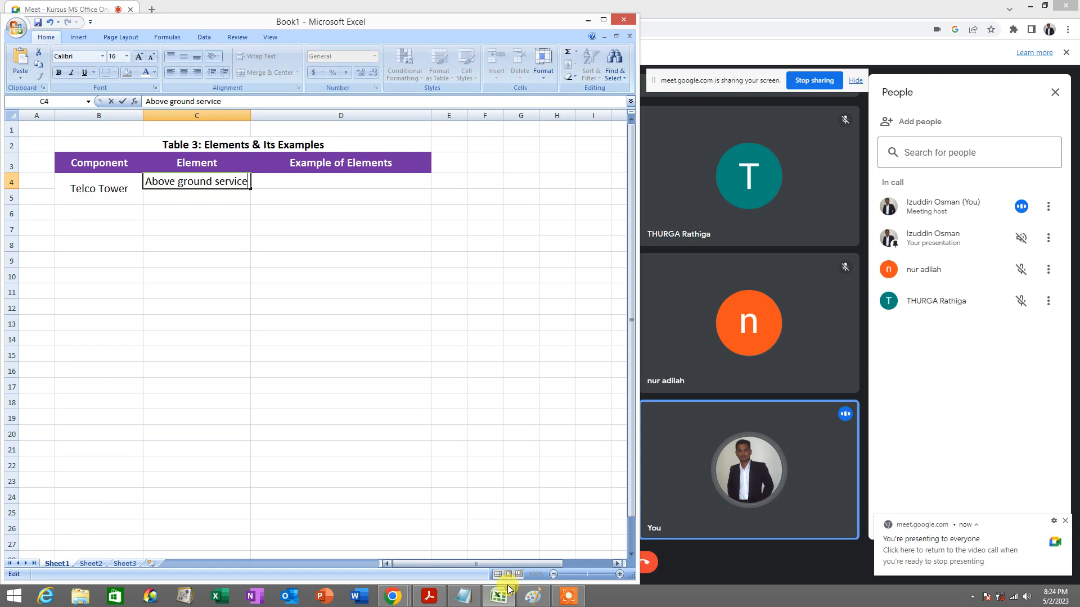
pyautogui.click(436, 599)
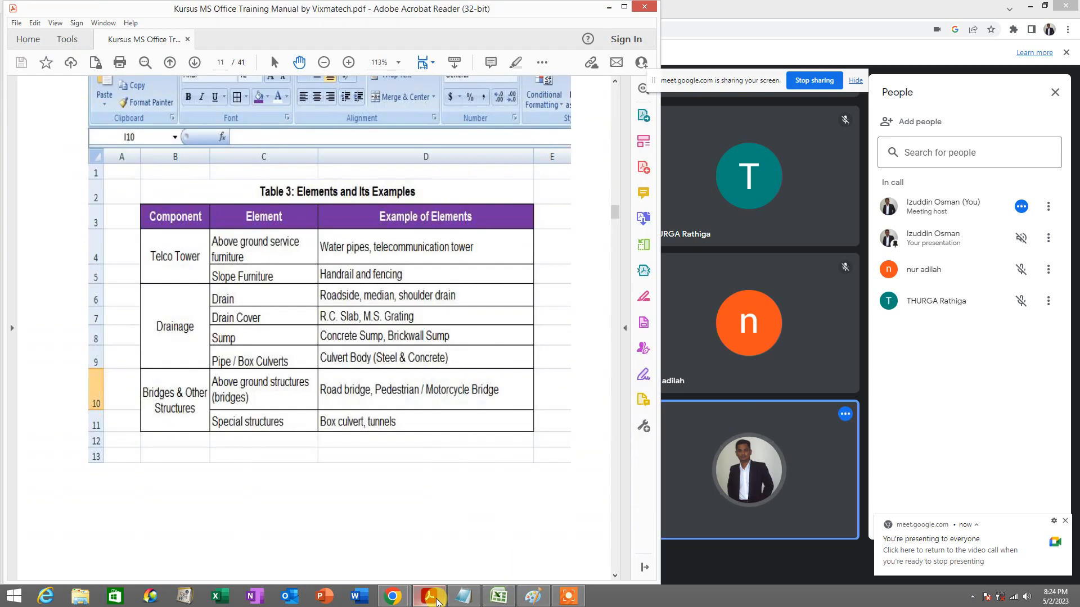
pyautogui.click(437, 600)
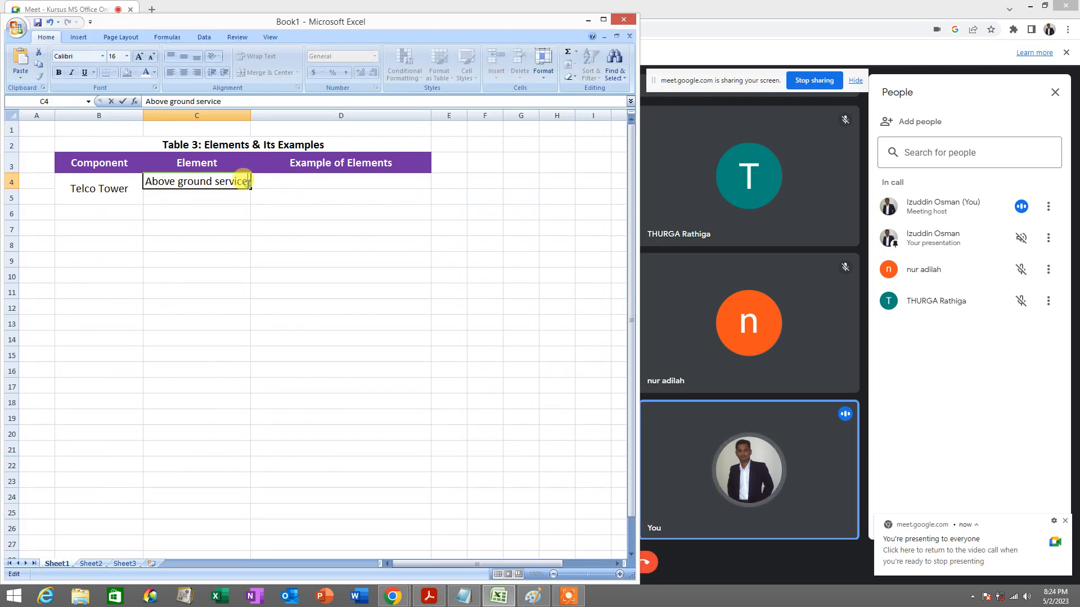
pyautogui.hotkey('alt', 'Return')
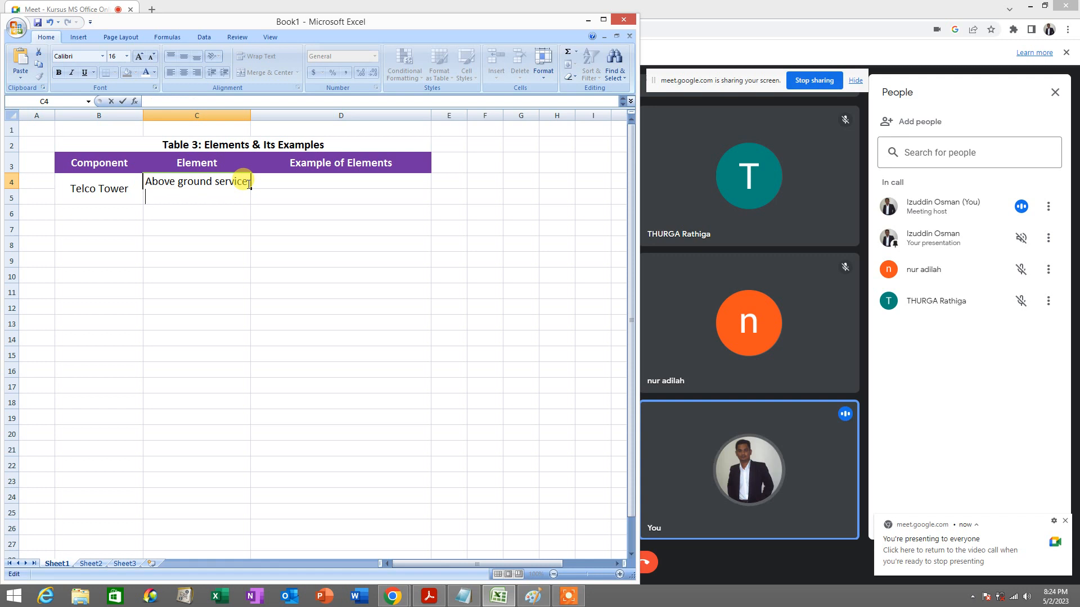
pyautogui.write('furniture')
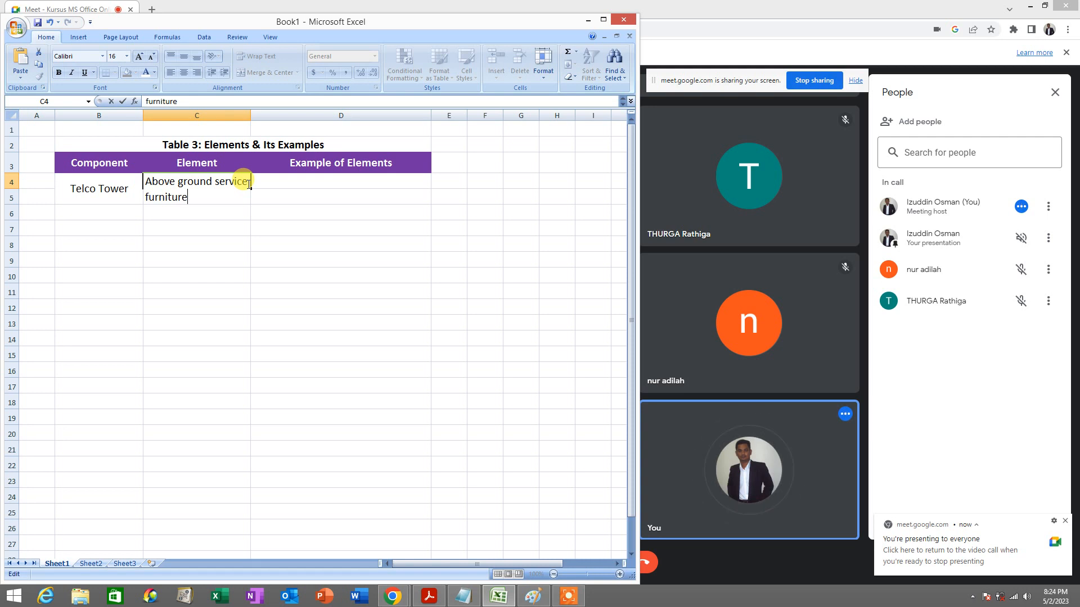
pyautogui.press('Return')
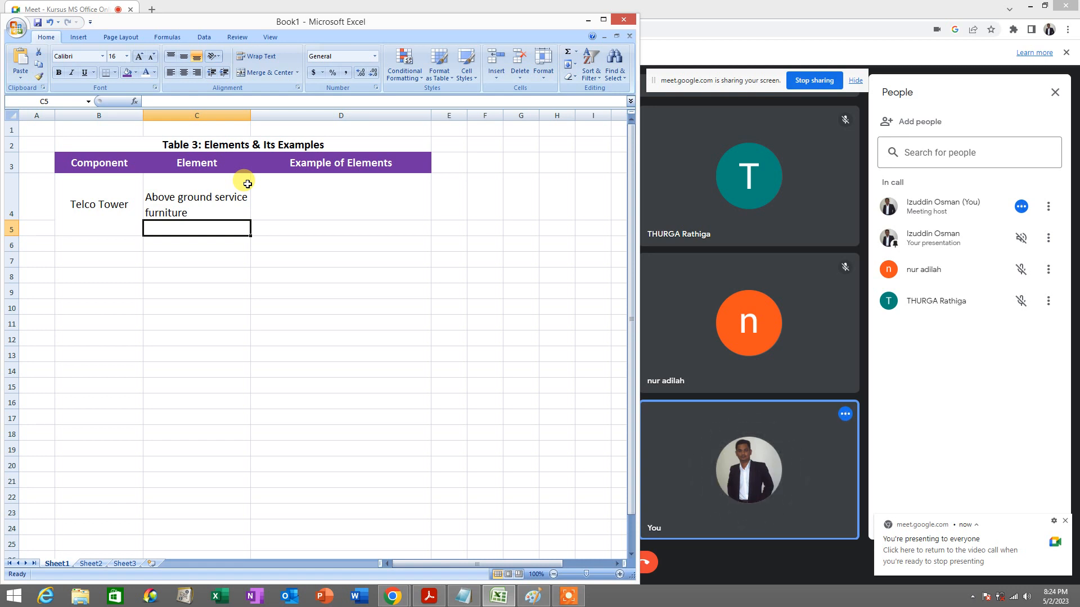
# Step: Reduce row 4's height to fit the two-line text in C4, and widen column C slightly
pyautogui.moveTo(9, 218); pyautogui.dragTo(22, 207)
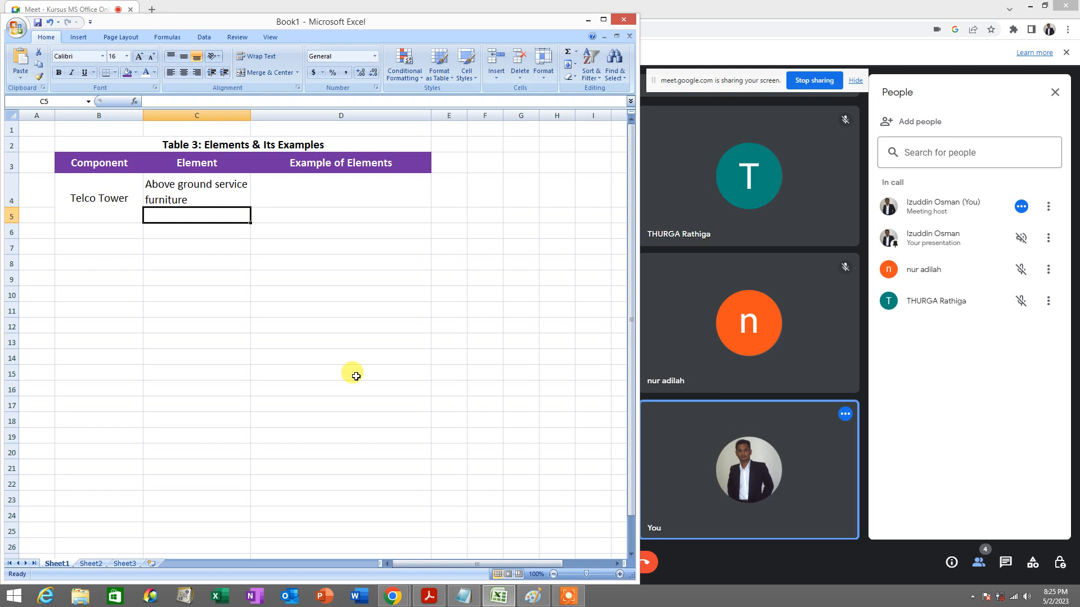
pyautogui.moveTo(247, 112); pyautogui.dragTo(261, 113)
pyautogui.click(190, 191)
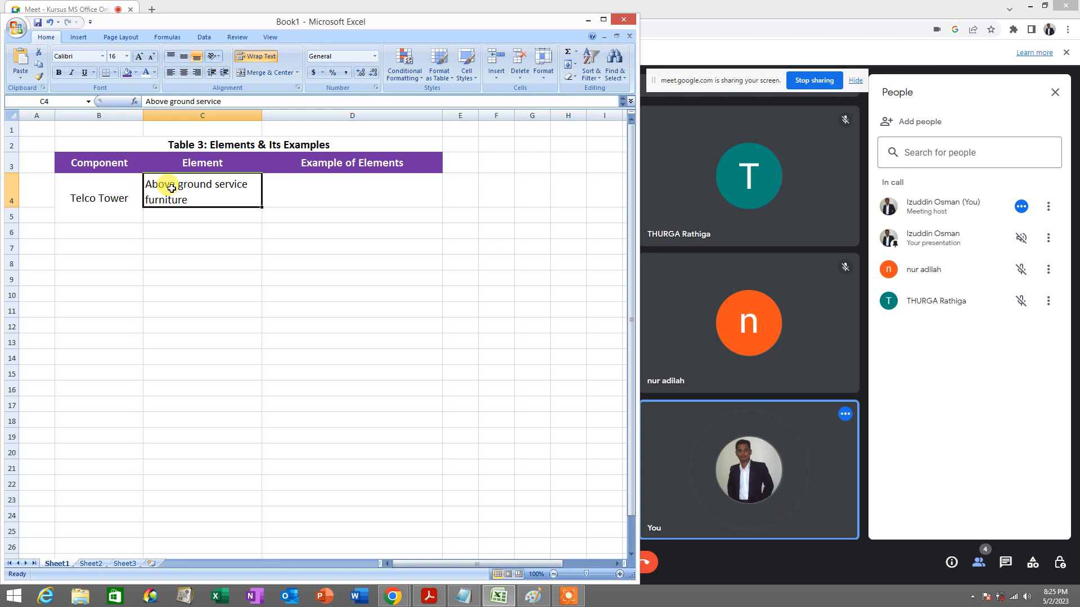
# Step: Check the PDF exercise's wording and enter "Slope furniture" in C5
pyautogui.click(436, 603)
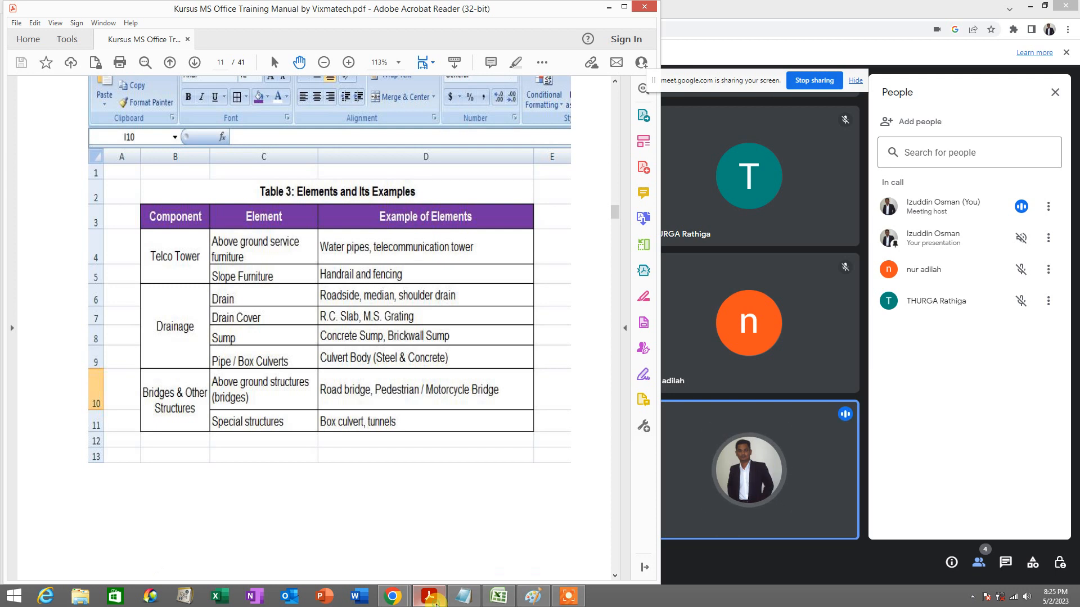
pyautogui.click(436, 603)
pyautogui.click(194, 217)
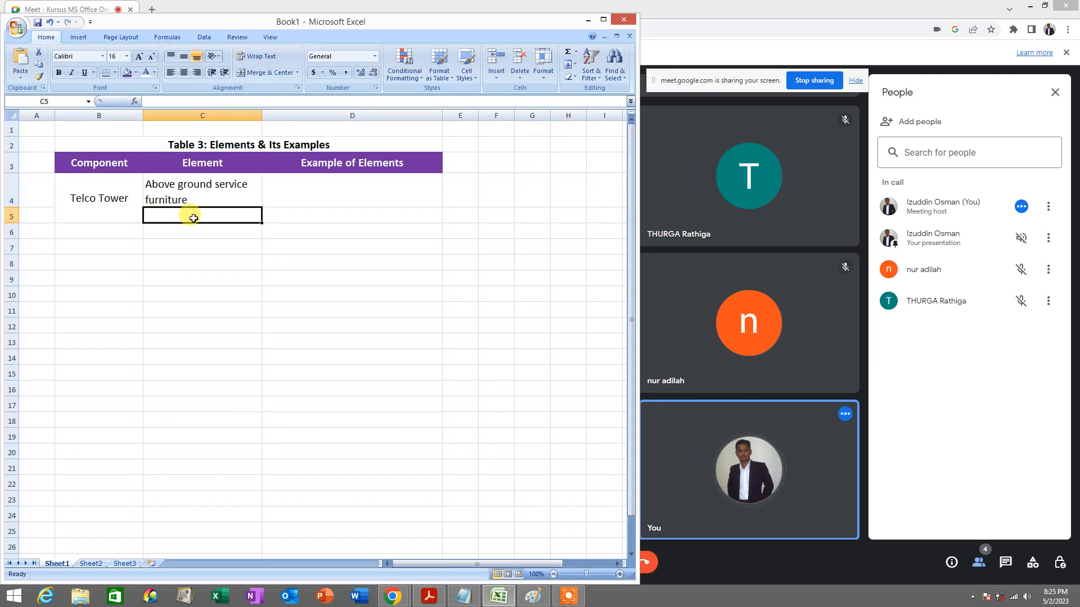
pyautogui.write('Slope ')
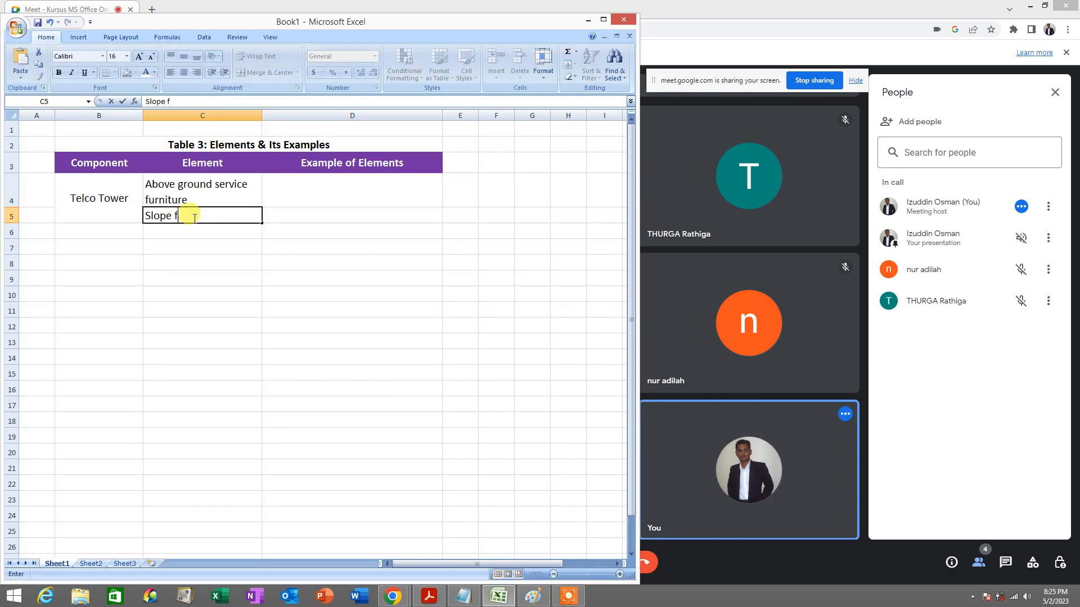
pyautogui.write('furniture')
pyautogui.press('Return')
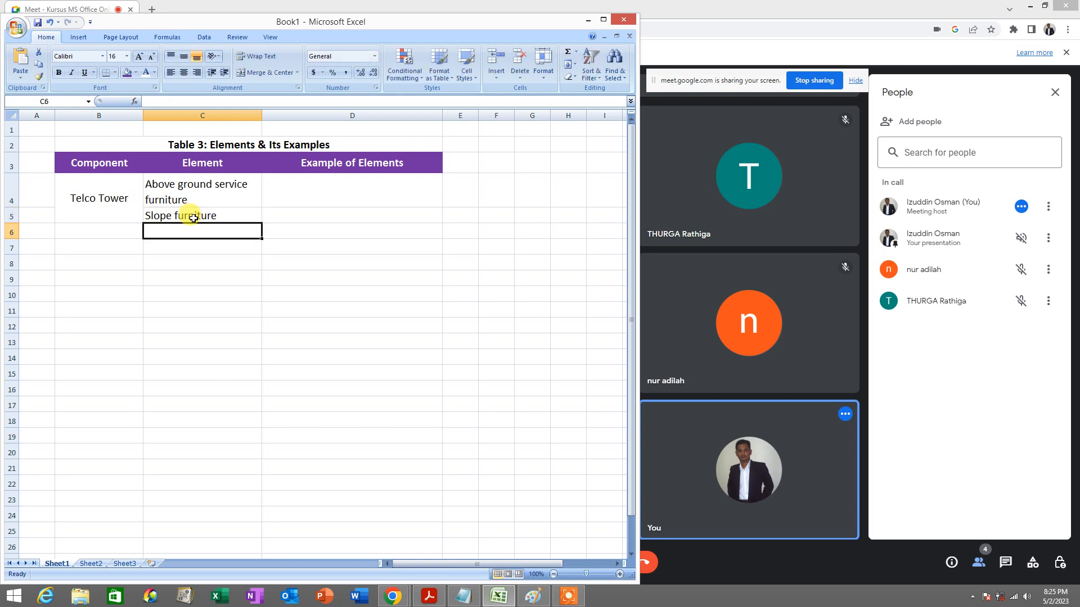
pyautogui.click(225, 198)
pyautogui.click(229, 209)
pyautogui.click(229, 197)
pyautogui.click(232, 211)
pyautogui.click(234, 198)
pyautogui.click(238, 210)
pyautogui.click(232, 198)
pyautogui.click(231, 212)
pyautogui.click(115, 187)
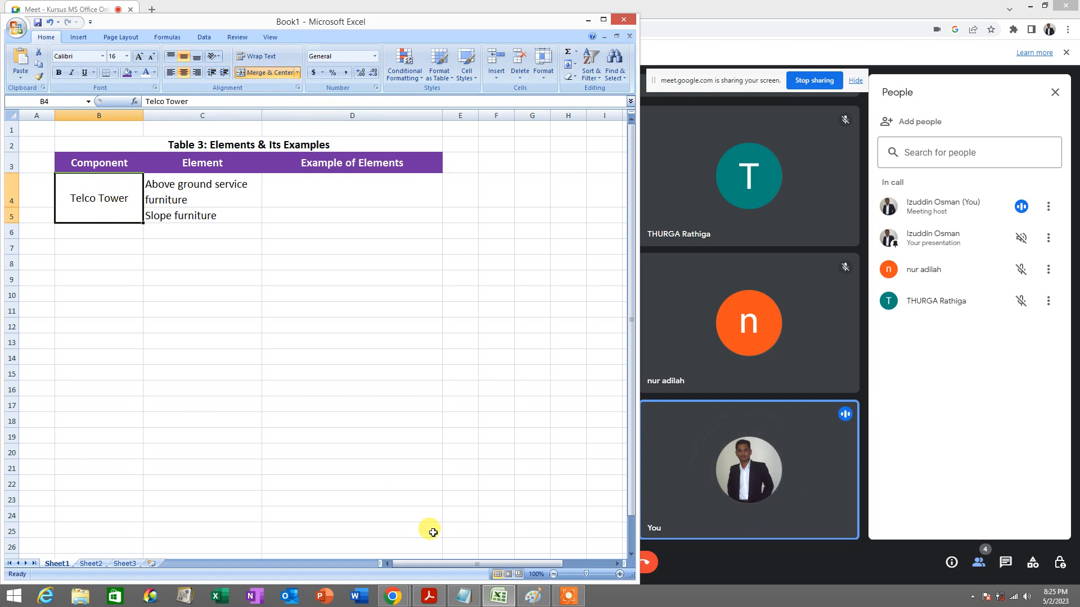
# Step: Check the PDF exercise's examples and enter "Water pipes, telecommunication tower" in D4
pyautogui.click(439, 599)
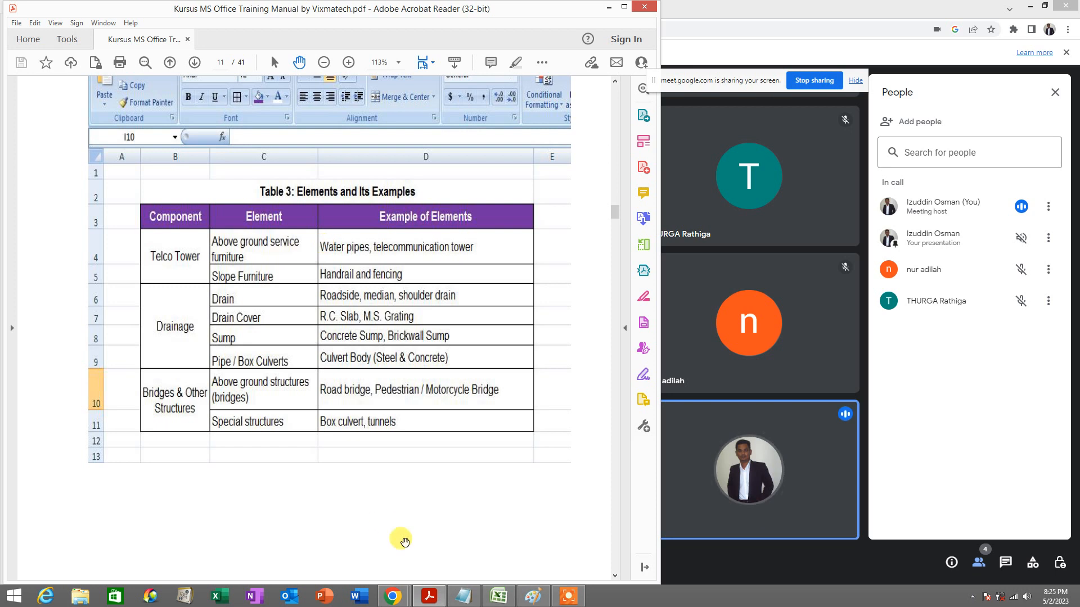
pyautogui.click(427, 598)
pyautogui.click(297, 184)
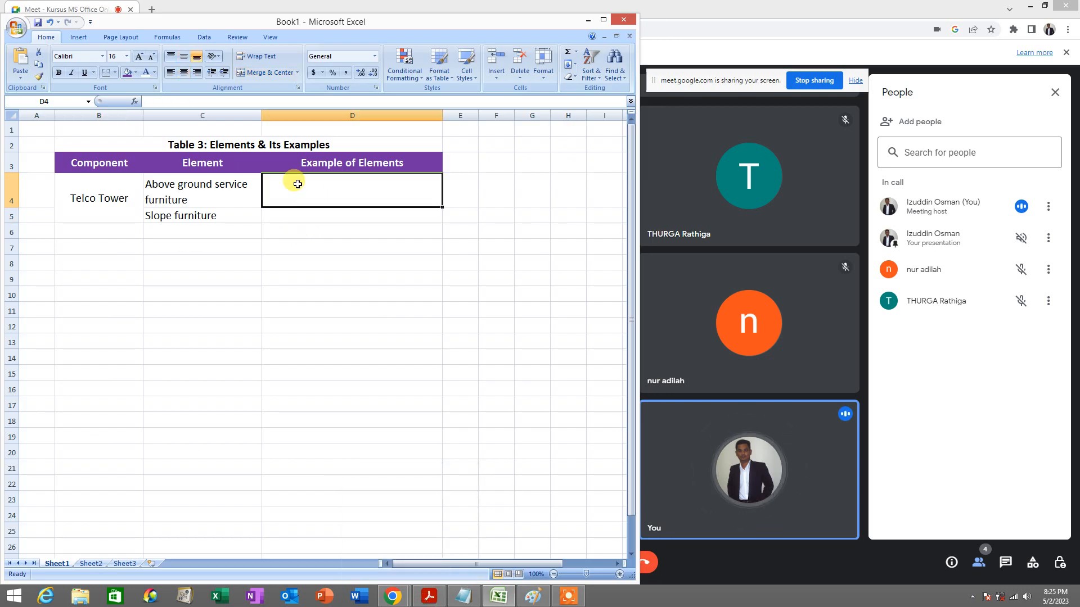
pyautogui.write('Wate')
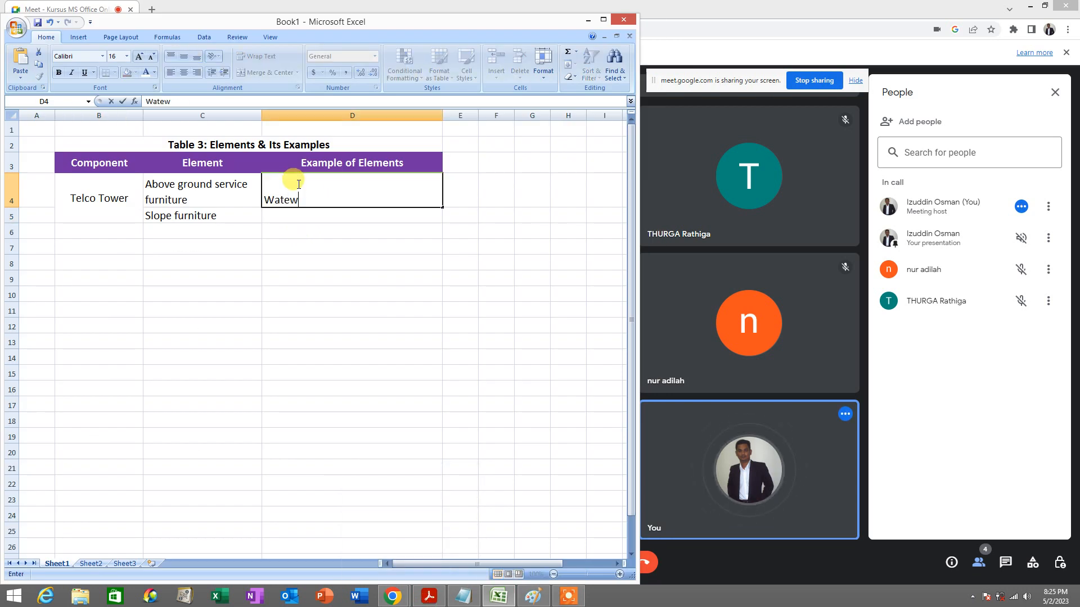
pyautogui.write('r pipes, ')
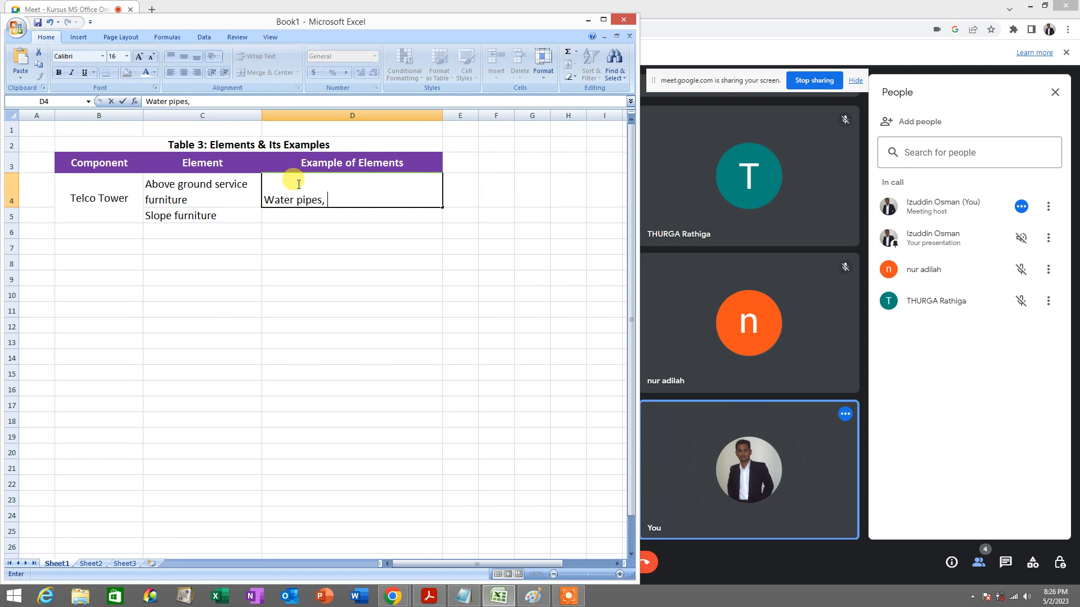
pyautogui.write('telecommuni')
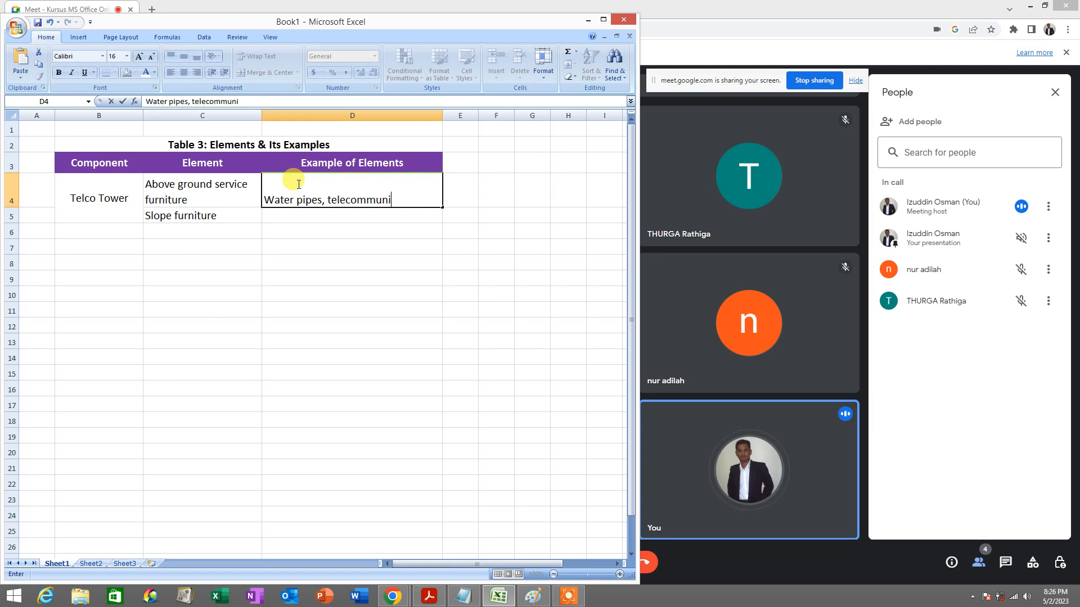
pyautogui.write('cation tower')
pyautogui.press('Return')
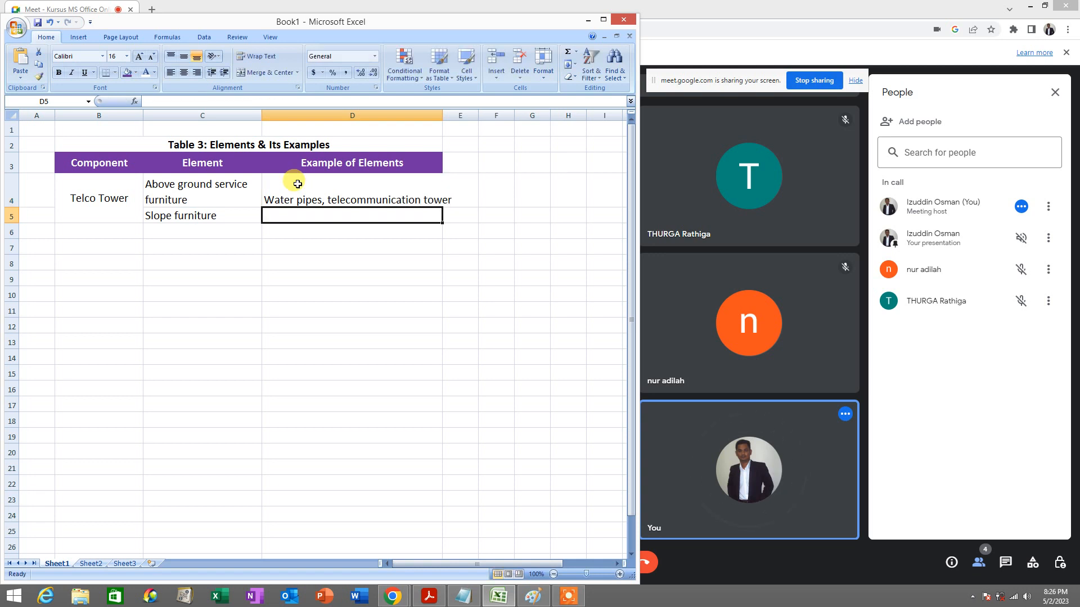
# Step: Align D4 left and vertically in the middle, and widen column D beyond its text to match the PDF layout
pyautogui.click(297, 184)
pyautogui.moveTo(442, 116); pyautogui.dragTo(463, 116)
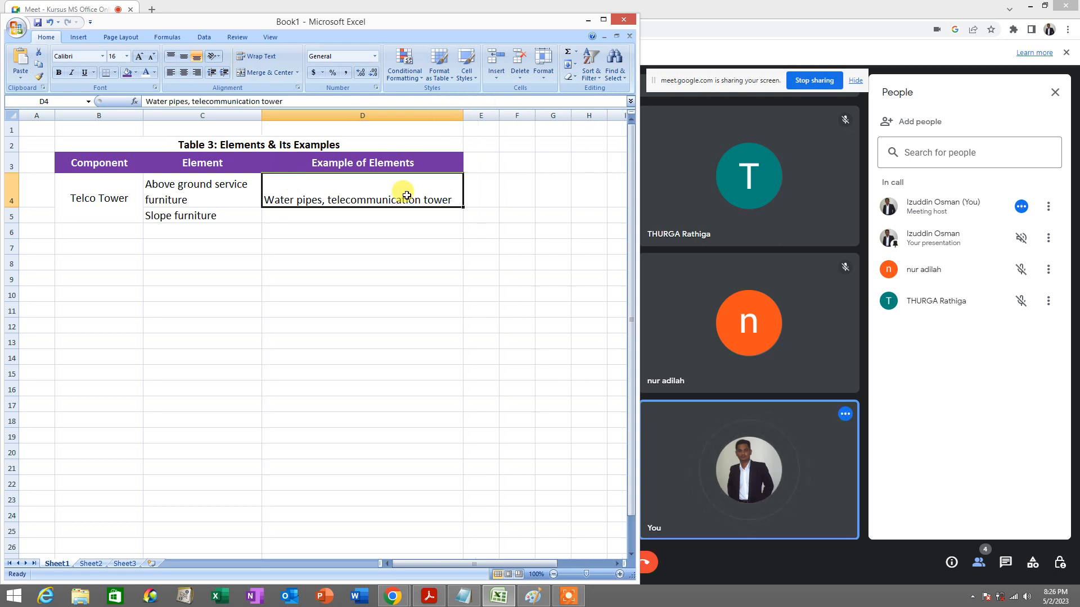
pyautogui.click(171, 73)
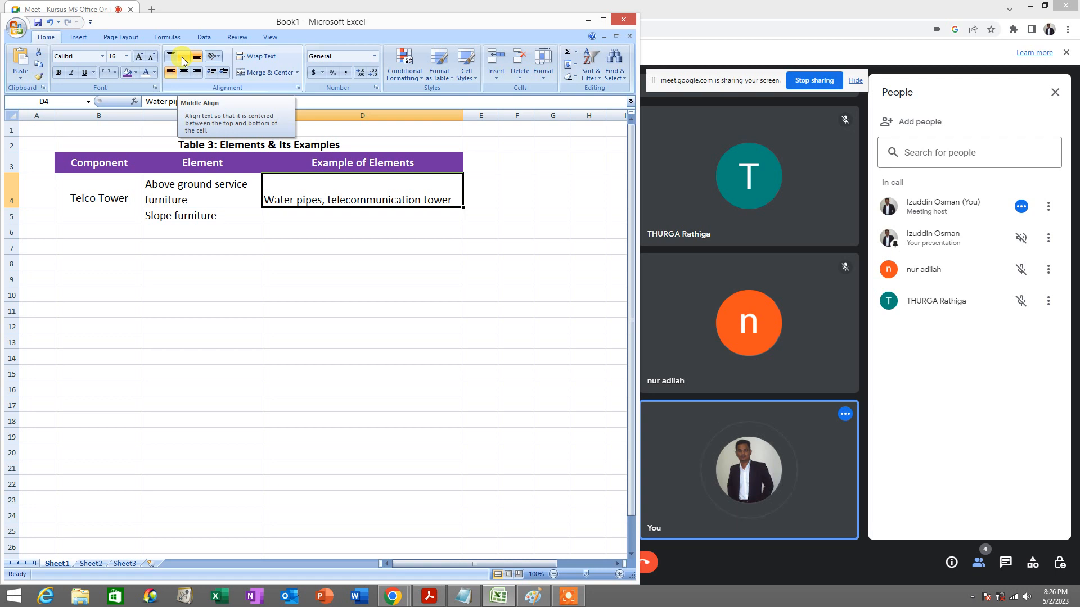
pyautogui.click(184, 58)
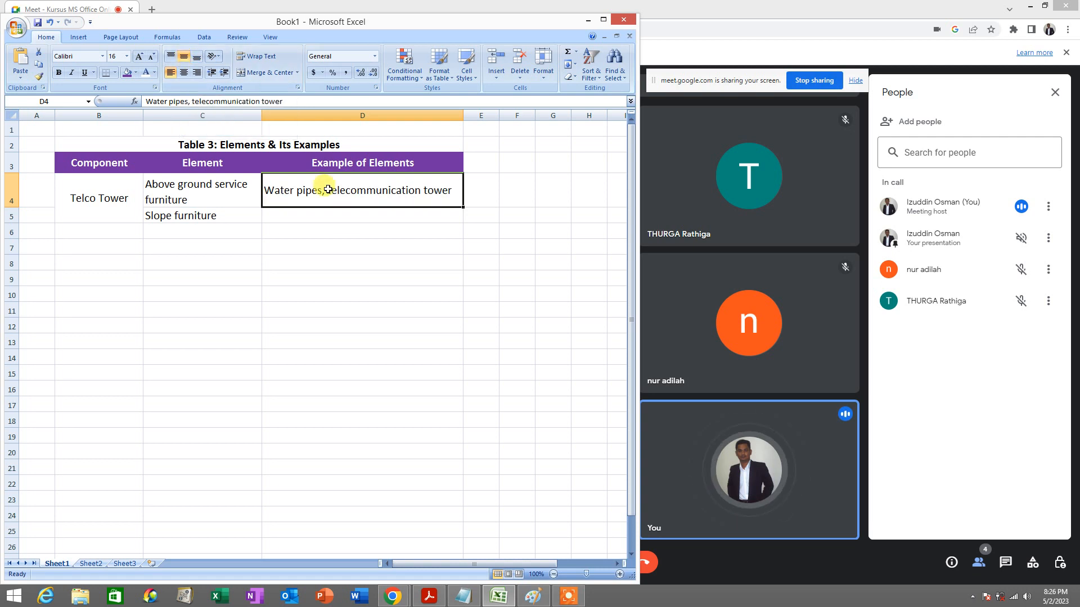
pyautogui.click(429, 598)
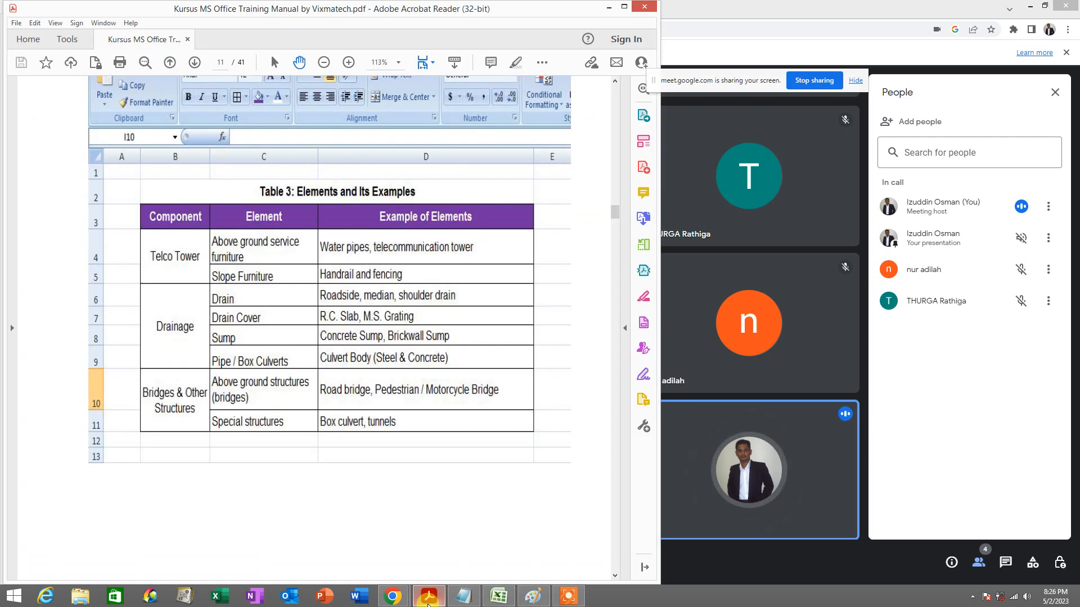
pyautogui.click(429, 597)
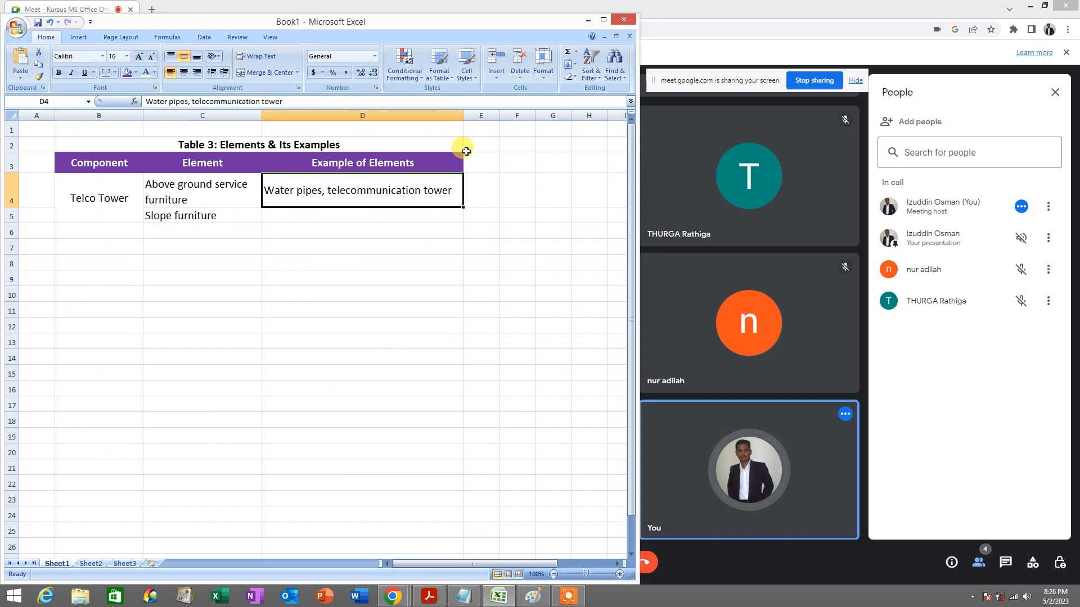
pyautogui.moveTo(462, 116); pyautogui.dragTo(496, 119)
# Step: Check the PDF for the slope furniture examples and enter "Handrail and fencing" in D5
pyautogui.click(428, 597)
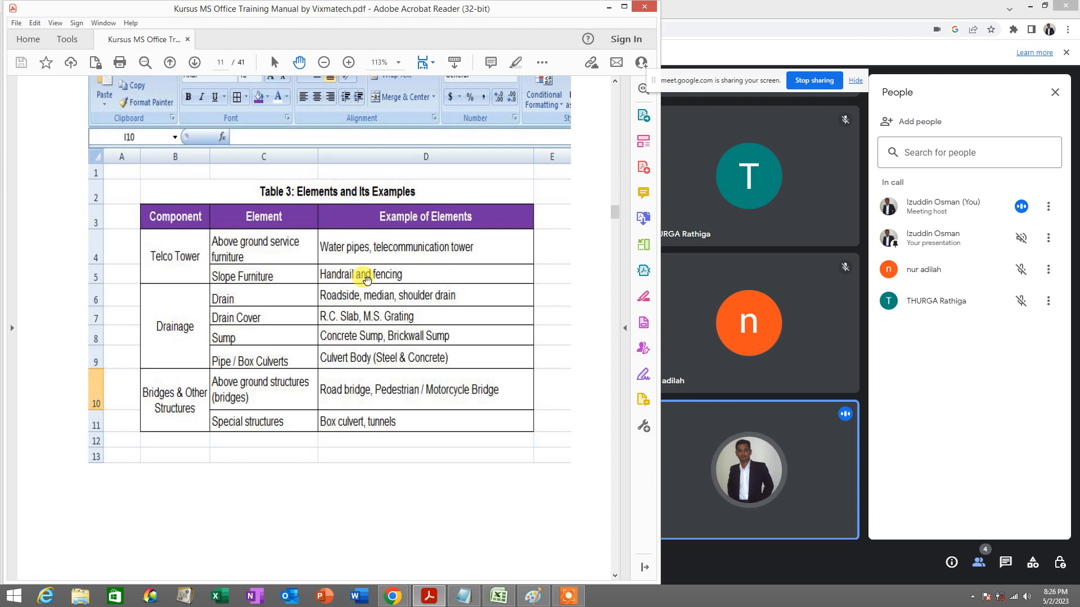
pyautogui.click(429, 597)
pyautogui.click(301, 215)
pyautogui.write('Handrail and f')
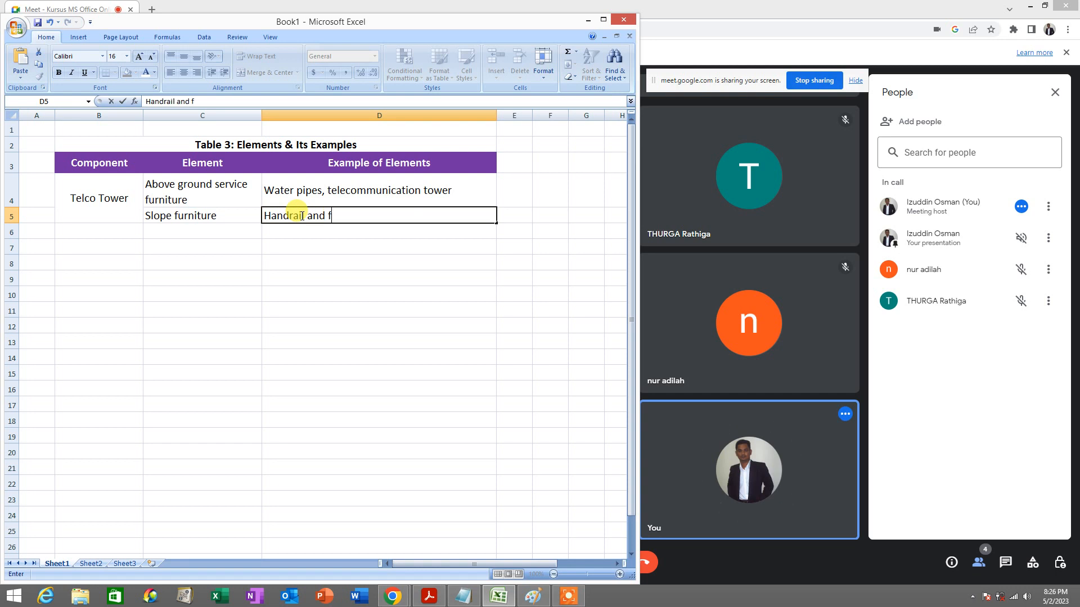
pyautogui.write('encing')
pyautogui.press('Return')
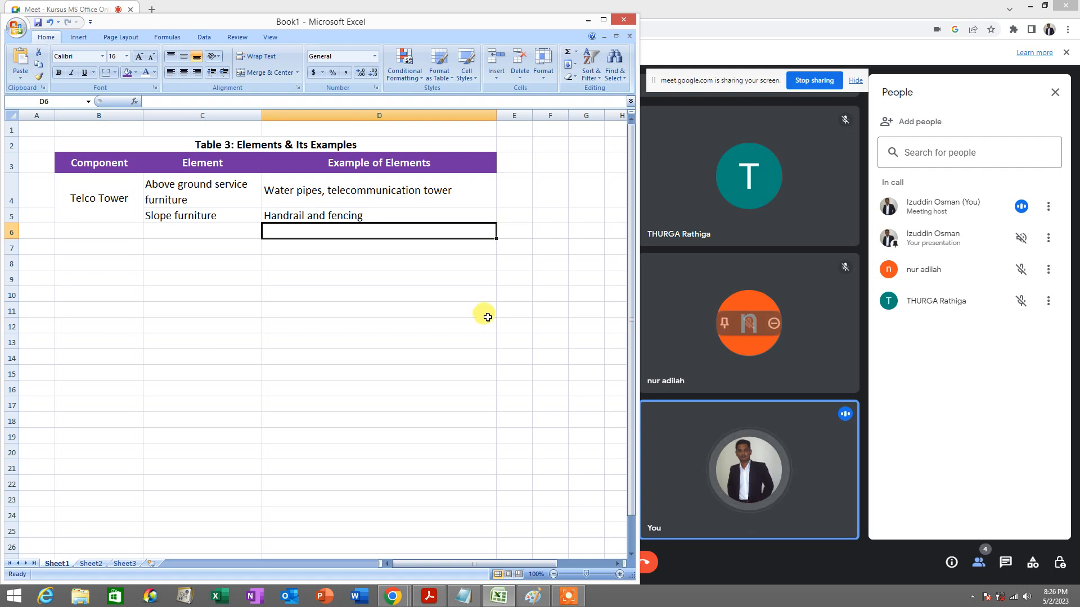
# Step: Capture the screen showing the full Table 3 in the PDF and paste the screenshot into Paint
pyautogui.click(438, 600)
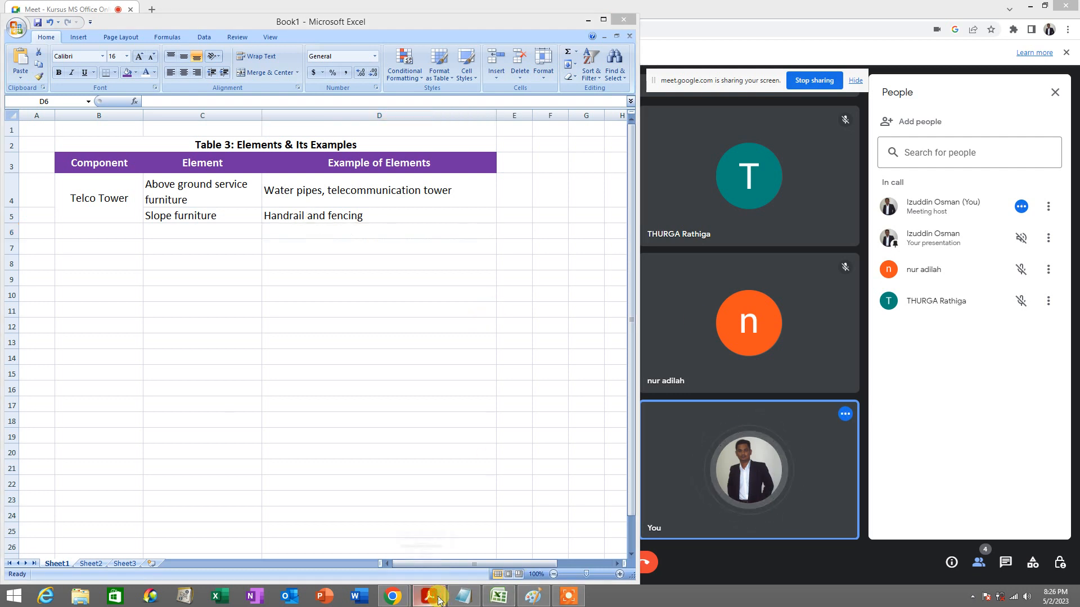
pyautogui.scroll(3, 424, 395)
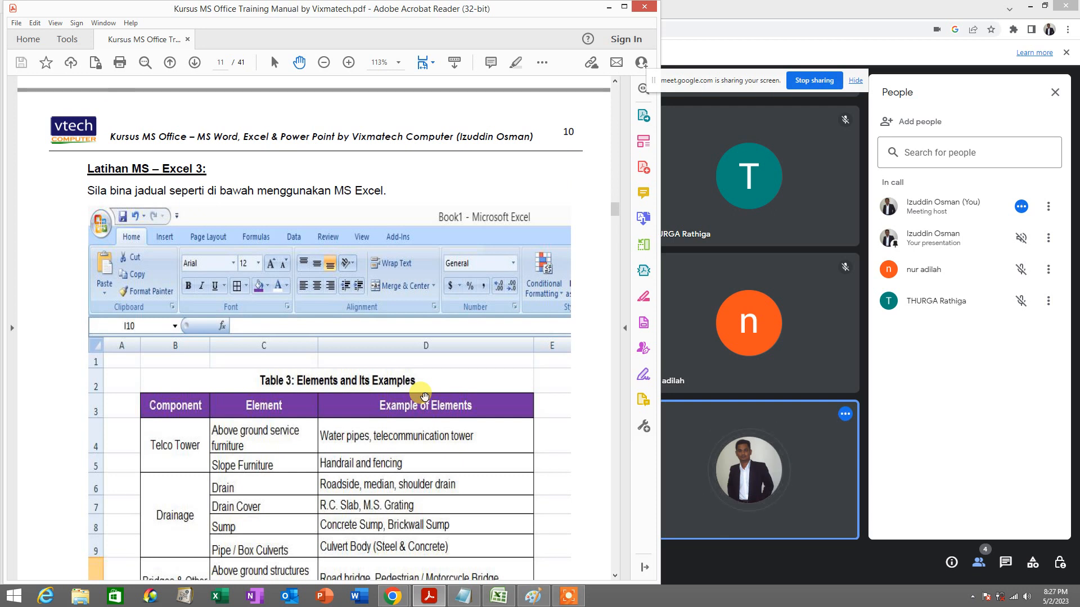
pyautogui.scroll(-4, 424, 395)
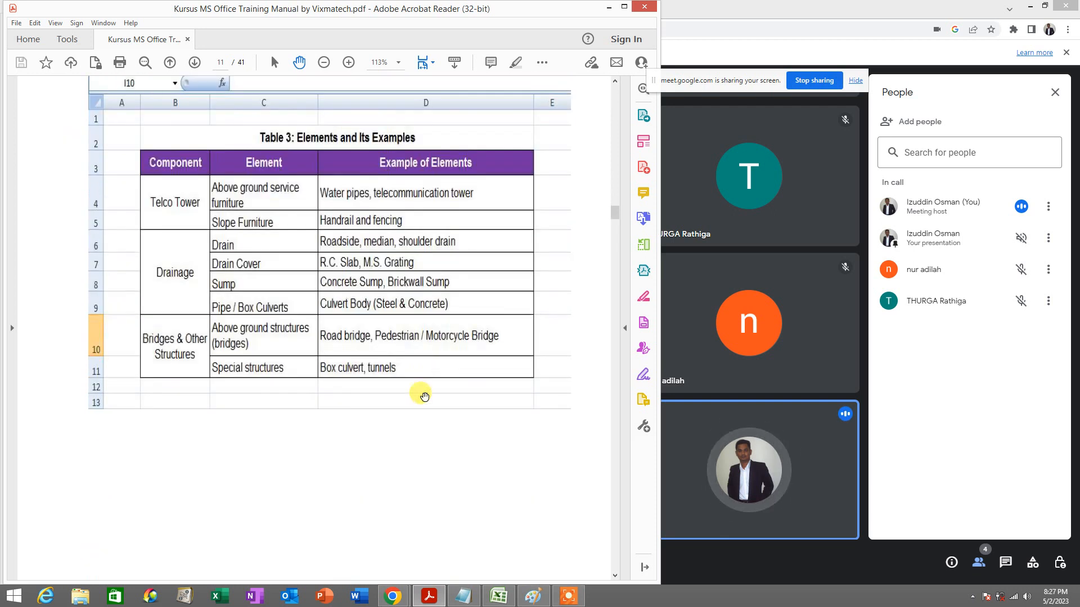
pyautogui.scroll(1, 424, 395)
pyautogui.scroll(-1, 424, 396)
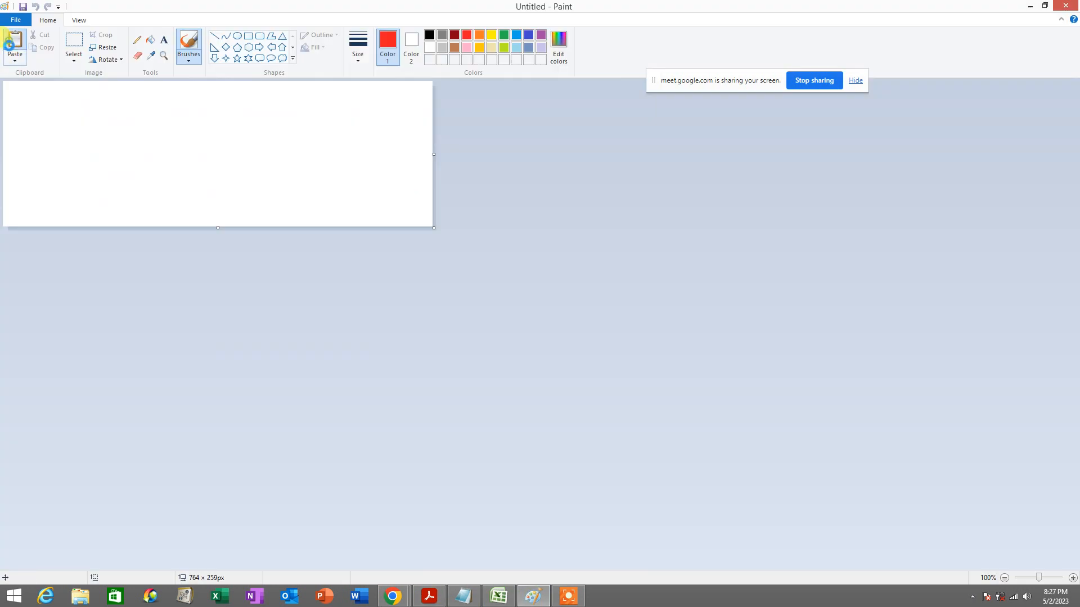
pyautogui.click(13, 43)
pyautogui.scroll(-4, 225, 226)
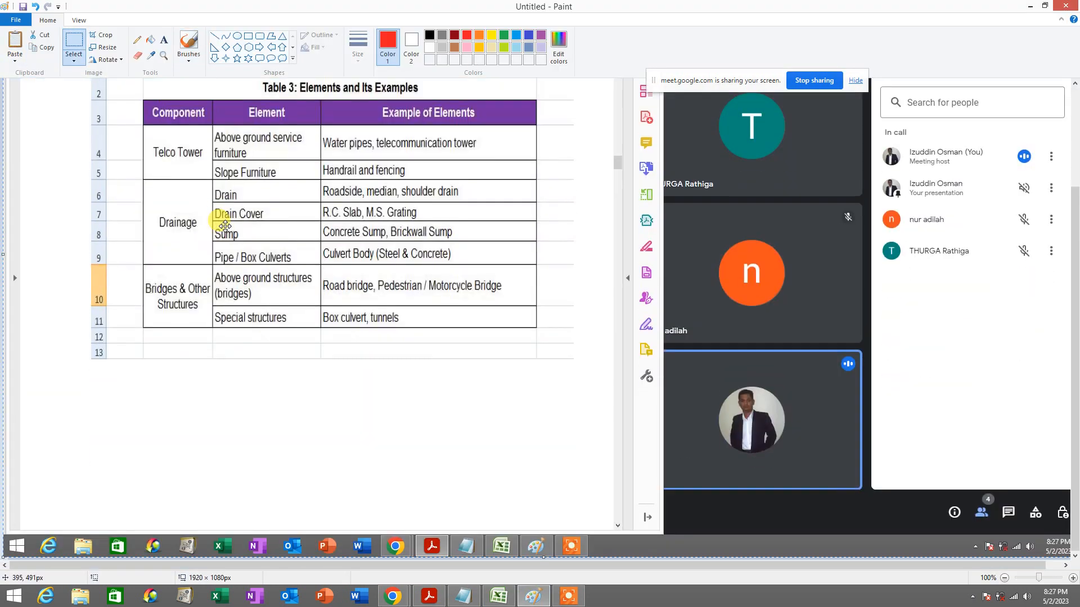
pyautogui.scroll(4, 225, 226)
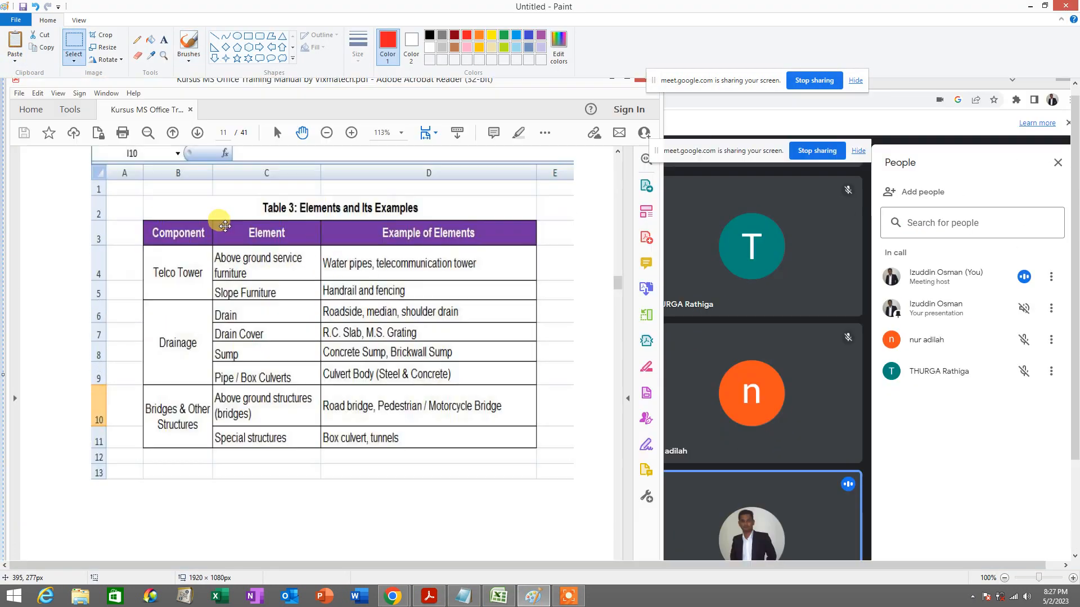
# Step: Draw red check marks with a thicker Pencil beside Drain, Drain Cover, Sump and Pipe / Box Culverts
pyautogui.click(136, 39)
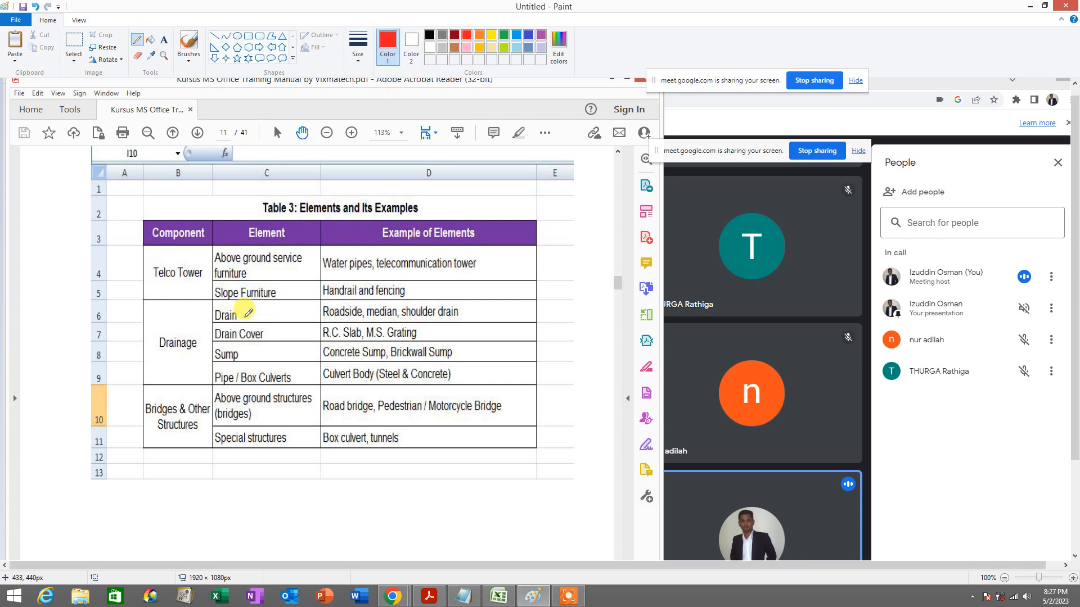
pyautogui.moveTo(245, 316); pyautogui.dragTo(249, 318)
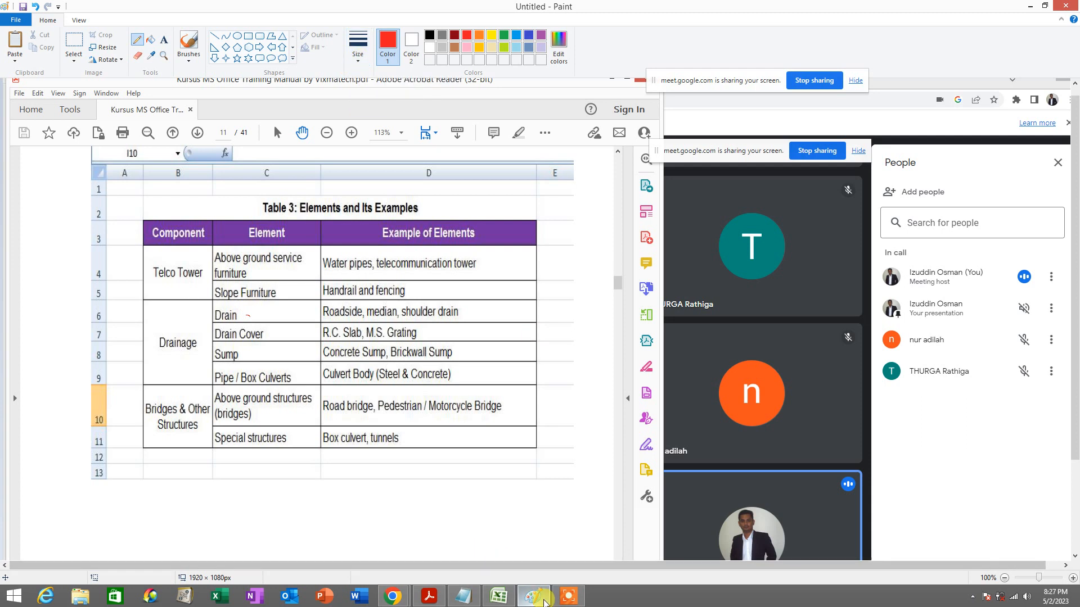
pyautogui.click(358, 49)
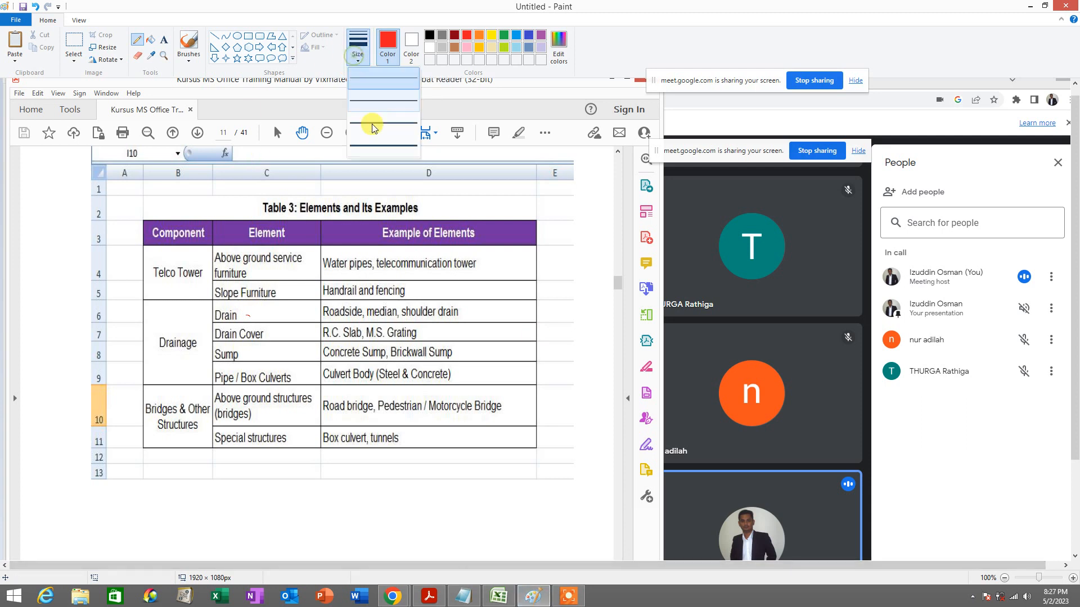
pyautogui.click(371, 99)
pyautogui.moveTo(246, 316)
pyautogui.mouseDown()
pyautogui.moveTo(275, 306)
pyautogui.moveTo(300, 316)
pyautogui.mouseUp()
pyautogui.moveTo(262, 347); pyautogui.dragTo(288, 338)
pyautogui.moveTo(300, 376)
pyautogui.mouseDown()
pyautogui.moveTo(307, 385)
pyautogui.moveTo(315, 365)
pyautogui.mouseUp()
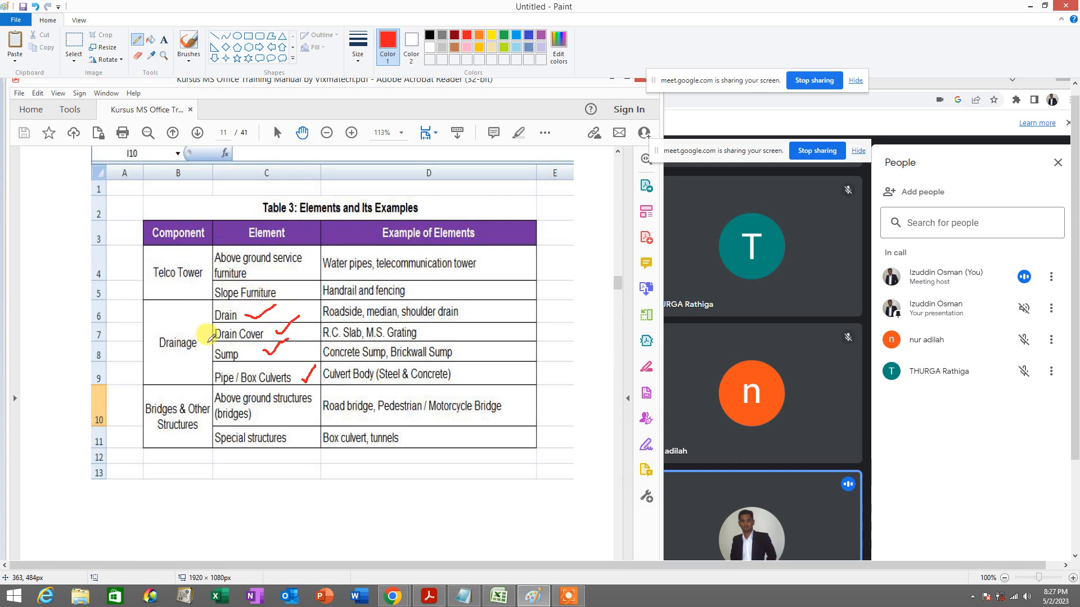
# Step: Circle "Drainage" in red, and mark its cell's row divisions in indigo with an arrow running from above the Component header
pyautogui.moveTo(211, 337)
pyautogui.mouseDown()
pyautogui.moveTo(188, 321)
pyautogui.moveTo(147, 331)
pyautogui.moveTo(168, 362)
pyautogui.moveTo(201, 351)
pyautogui.moveTo(207, 337)
pyautogui.mouseUp()
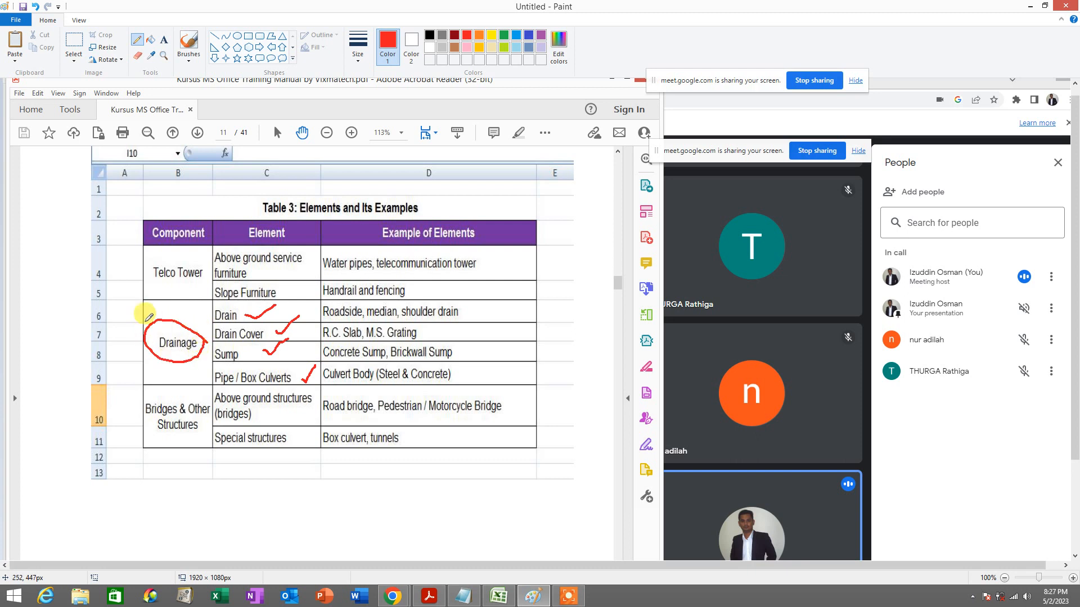
pyautogui.click(528, 35)
pyautogui.moveTo(146, 320)
pyautogui.mouseDown()
pyautogui.moveTo(202, 322)
pyautogui.moveTo(205, 357)
pyautogui.moveTo(169, 319)
pyautogui.moveTo(194, 375)
pyautogui.moveTo(203, 327)
pyautogui.mouseUp()
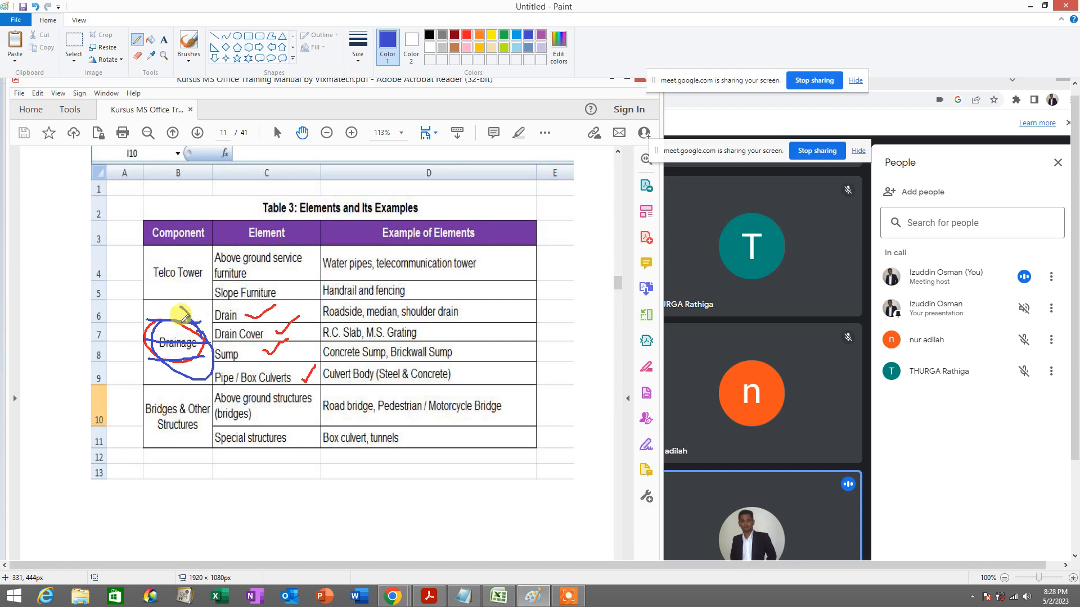
pyautogui.moveTo(187, 310)
pyautogui.mouseDown()
pyautogui.moveTo(145, 304)
pyautogui.moveTo(137, 204)
pyautogui.mouseUp()
# Step: Add the bold indigo text label "merge (gabung)" above the Component header at the start of the arrow
pyautogui.click(165, 45)
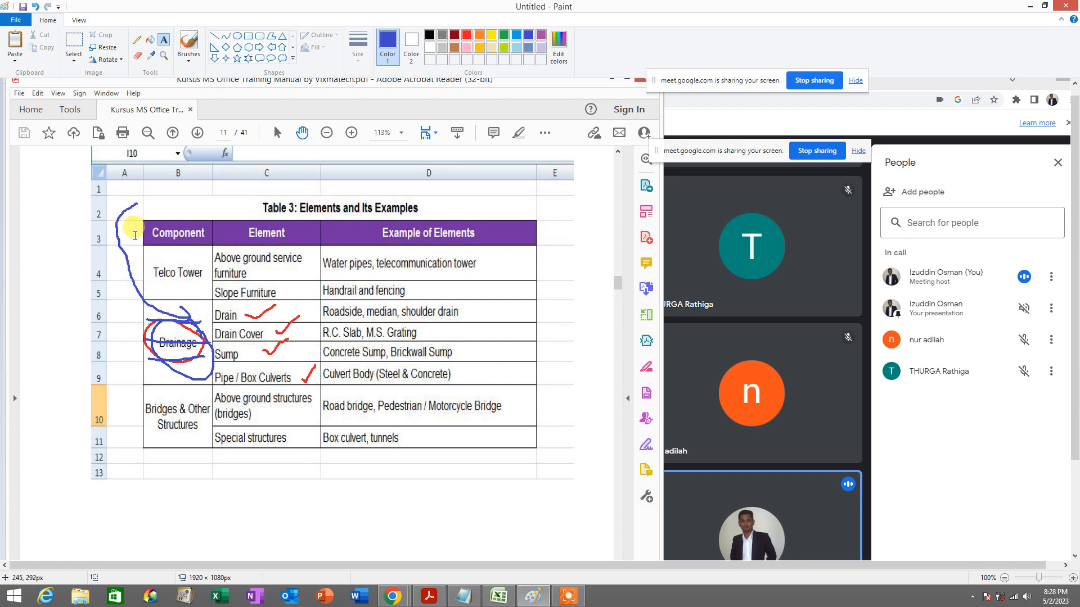
pyautogui.click(141, 186)
pyautogui.write('merg')
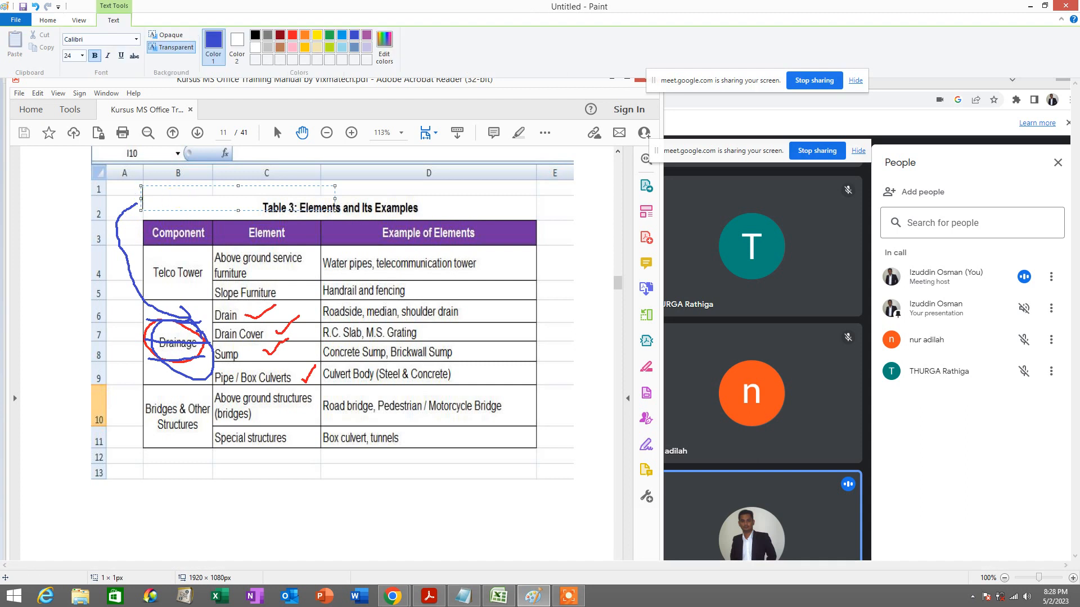
pyautogui.write('e')
pyautogui.write(' (g')
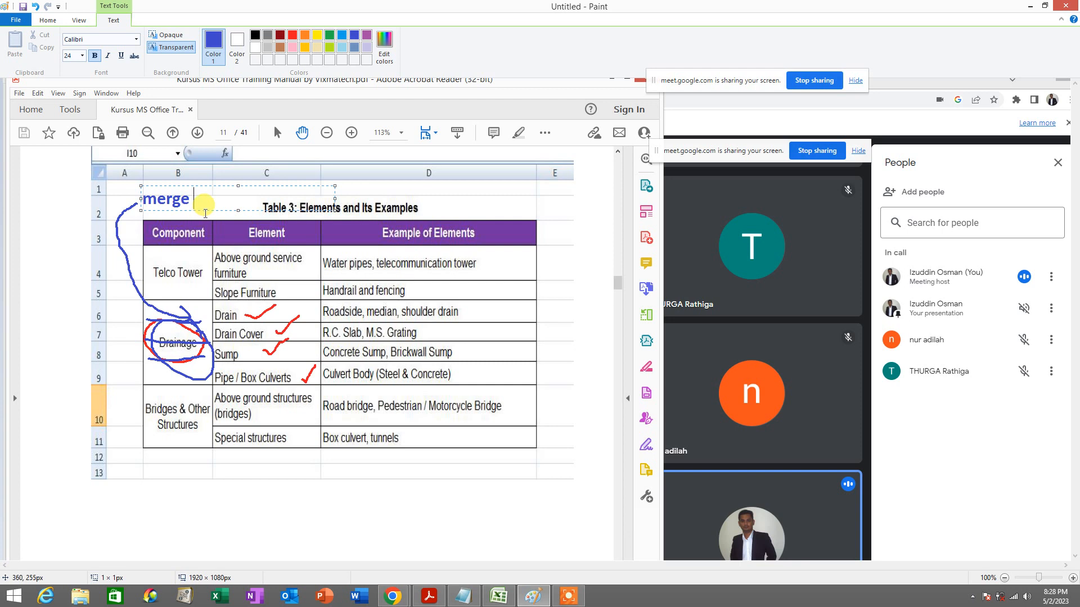
pyautogui.write('abung')
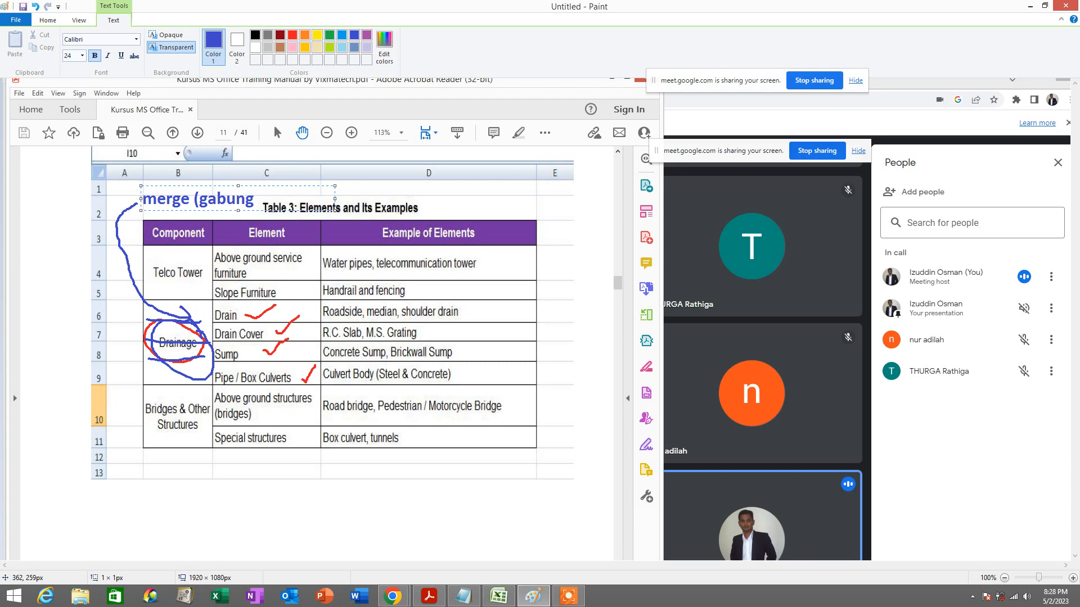
pyautogui.write(')')
pyautogui.click(386, 277)
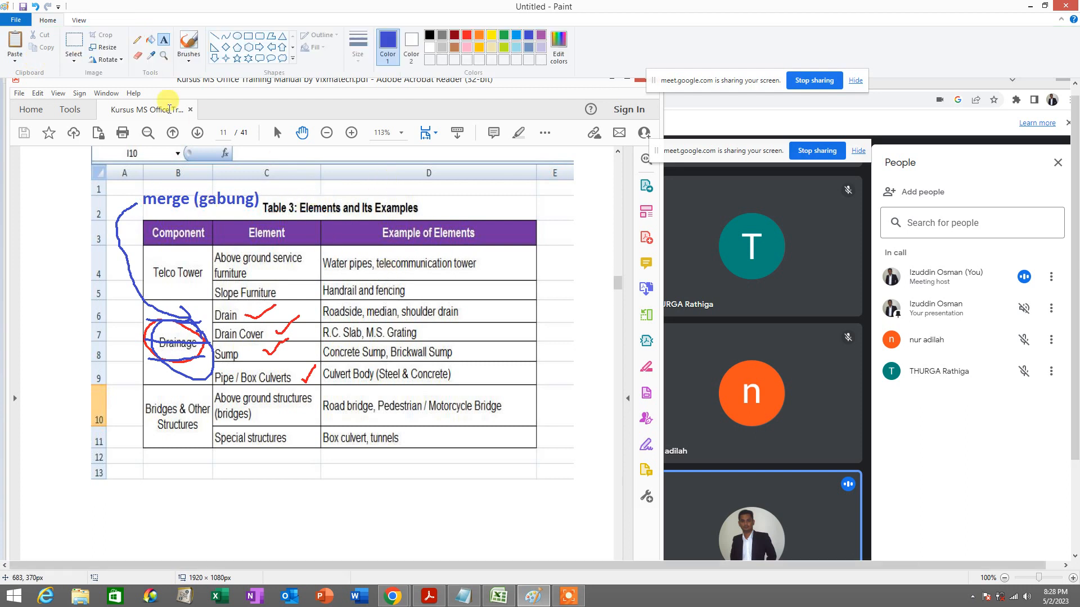
# Step: Draw indigo pencil check marks over the red ones and circle the four drainage elements from Drain to Pipe / Box Culverts
pyautogui.click(137, 39)
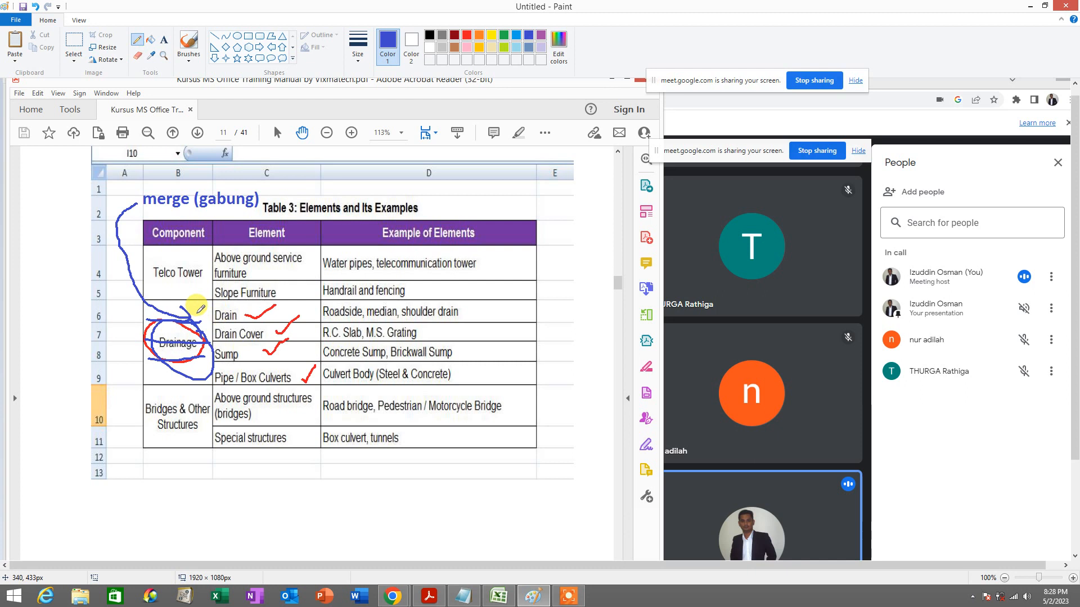
pyautogui.moveTo(247, 315); pyautogui.dragTo(298, 317)
pyautogui.moveTo(264, 349); pyautogui.dragTo(288, 339)
pyautogui.moveTo(300, 381); pyautogui.dragTo(323, 370)
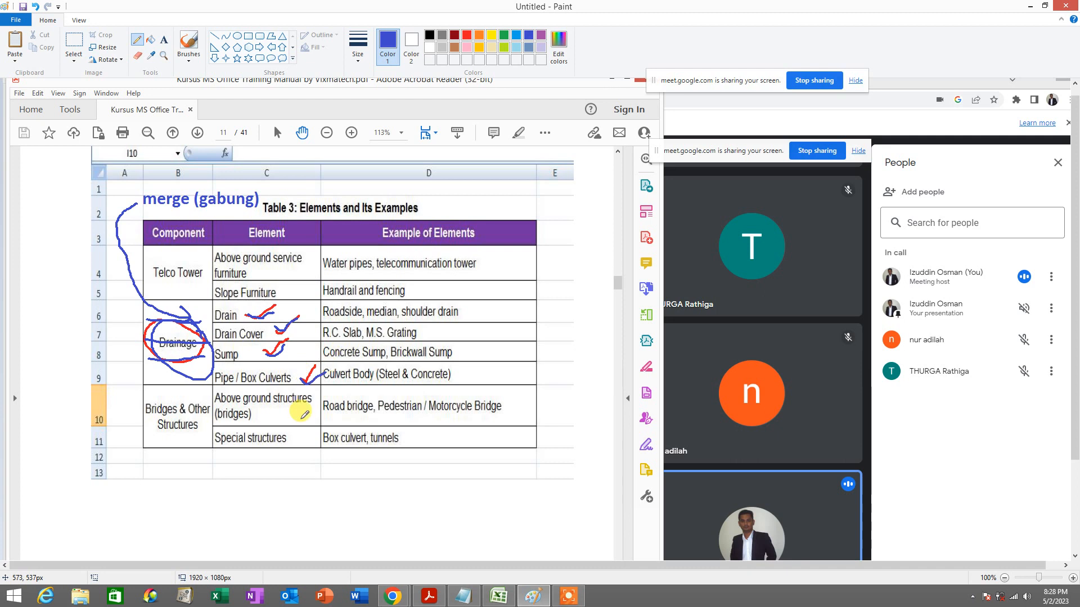
pyautogui.moveTo(242, 301); pyautogui.dragTo(294, 305)
pyautogui.moveTo(228, 299)
pyautogui.mouseDown()
pyautogui.moveTo(222, 368)
pyautogui.moveTo(286, 307)
pyautogui.mouseUp()
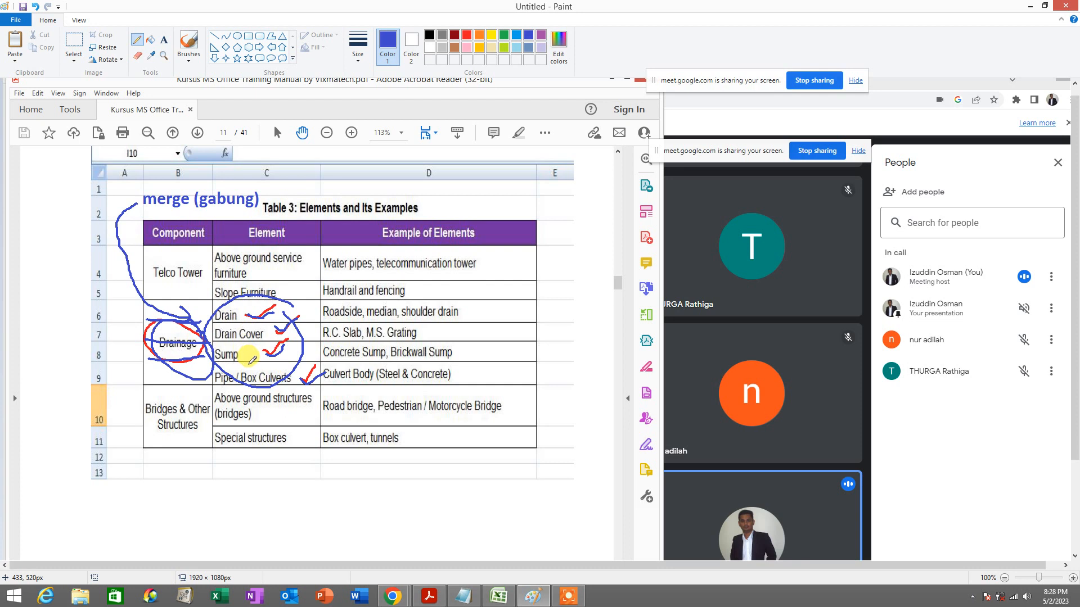
# Step: Start a new blank Paint canvas, discarding the annotated PDF screenshot without saving it
pyautogui.click(11, 23)
pyautogui.click(35, 289)
pyautogui.click(556, 299)
# Step: Switch to the Excel workbook and enter "Drain" in C6 and "Drain Cover" in C7
pyautogui.click(1030, 6)
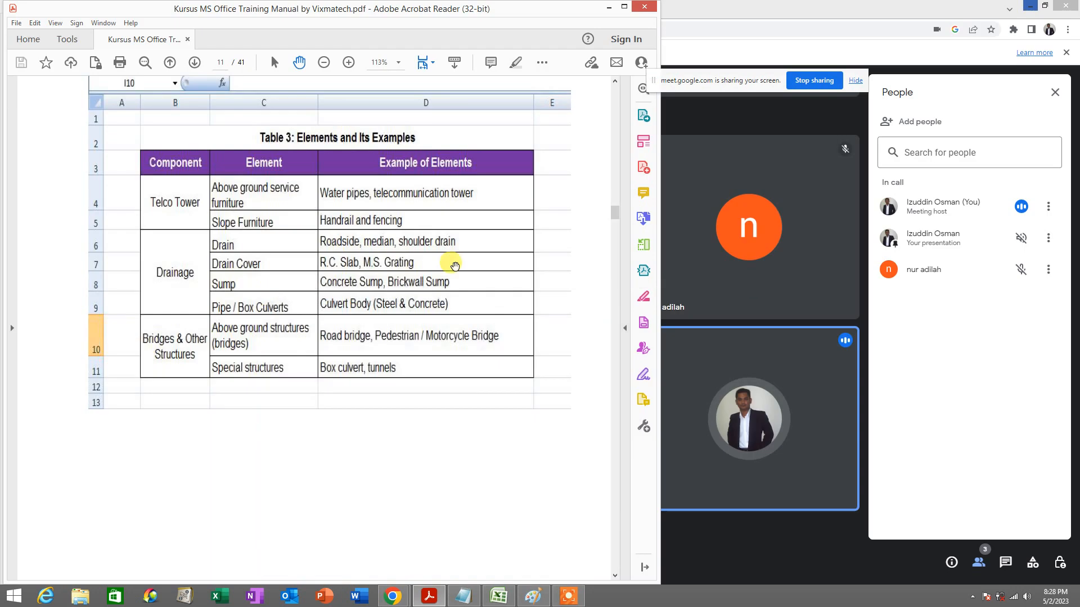
pyautogui.click(609, 7)
pyautogui.click(204, 235)
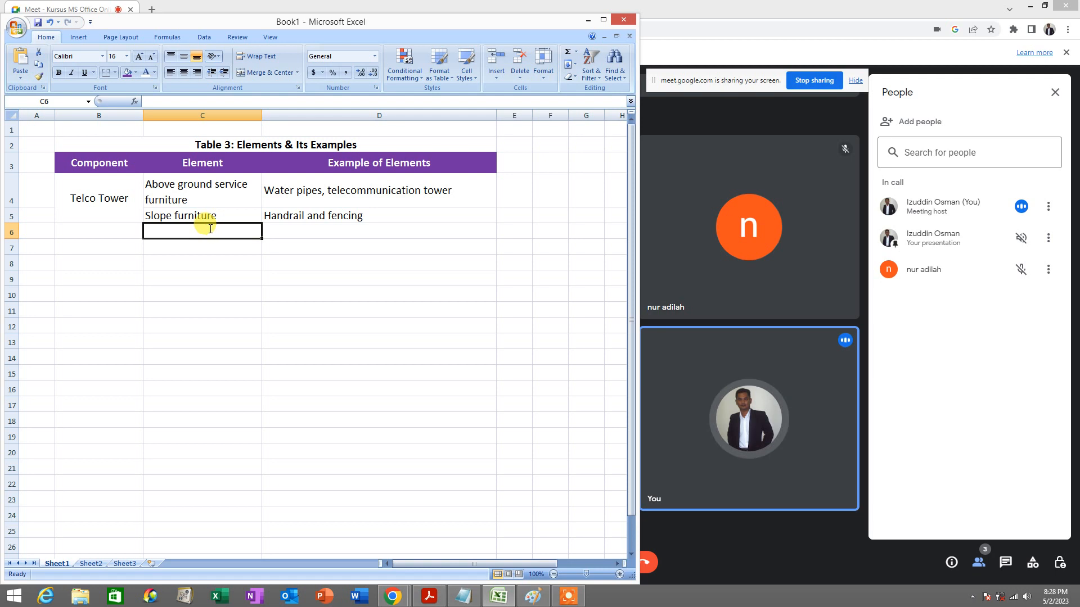
pyautogui.write('Drain')
pyautogui.press('Return')
pyautogui.write('Dr')
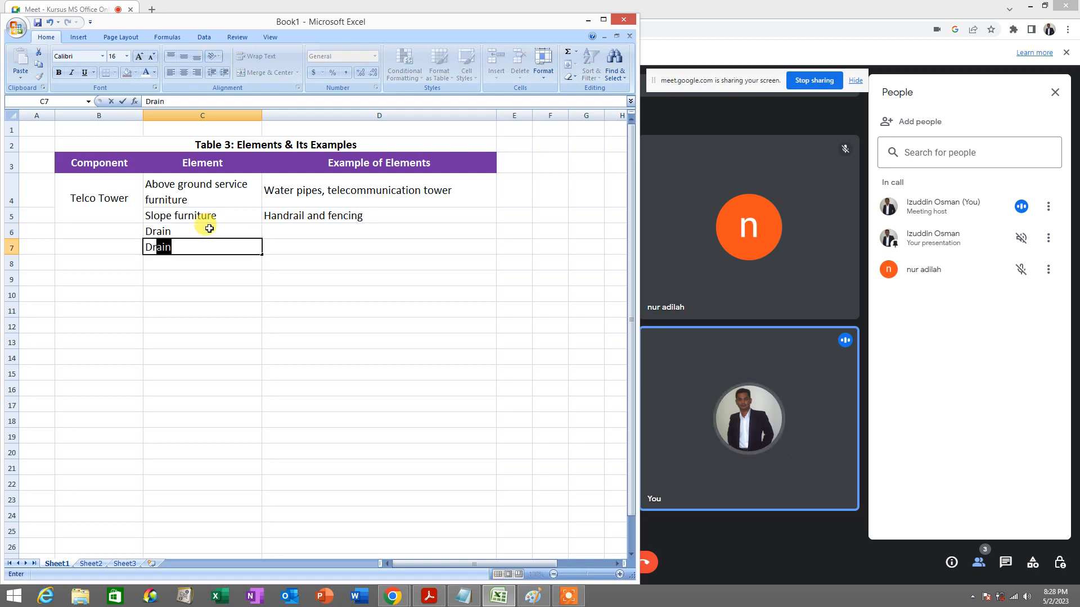
pyautogui.write('ain Cover')
pyautogui.press('Return')
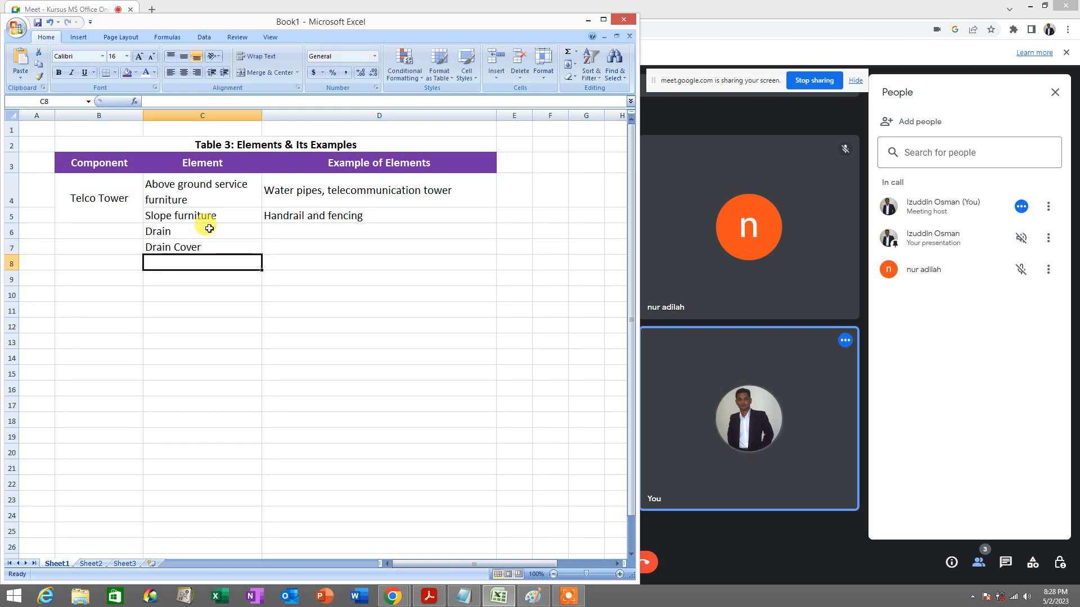
# Step: Enter "Sump" in C8 and "Pipe Box Culverts" in C9
pyautogui.write('Sump')
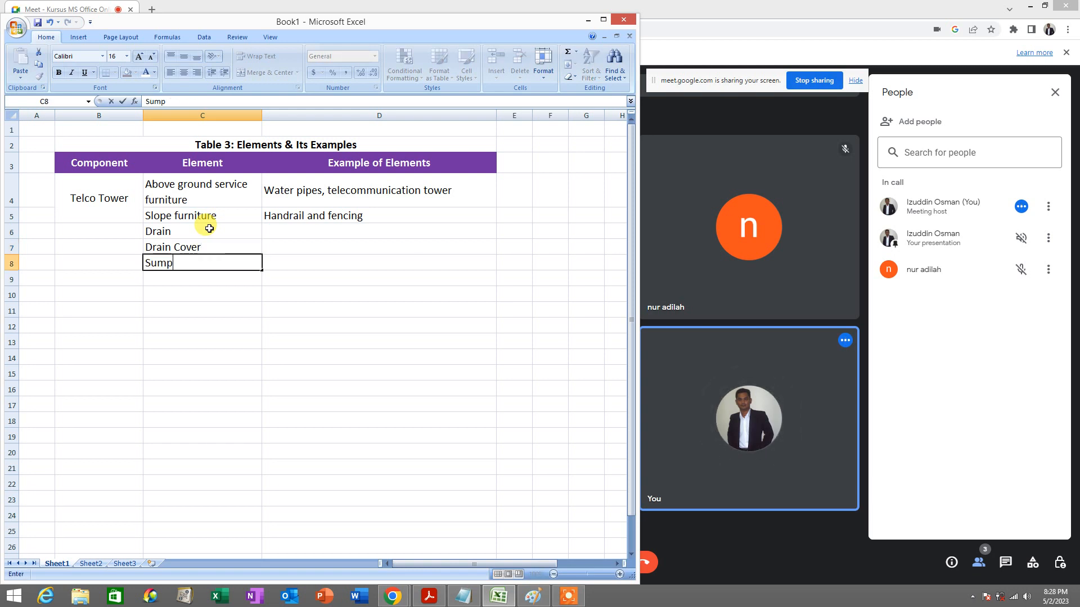
pyautogui.press('Return')
pyautogui.write('Pipe')
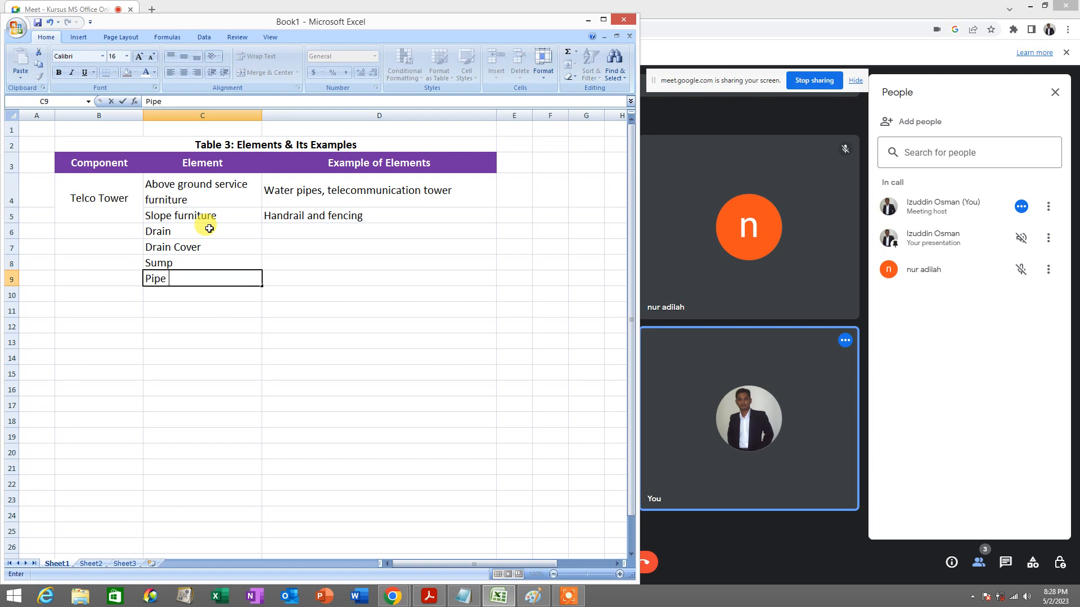
pyautogui.write(' Box Culverts')
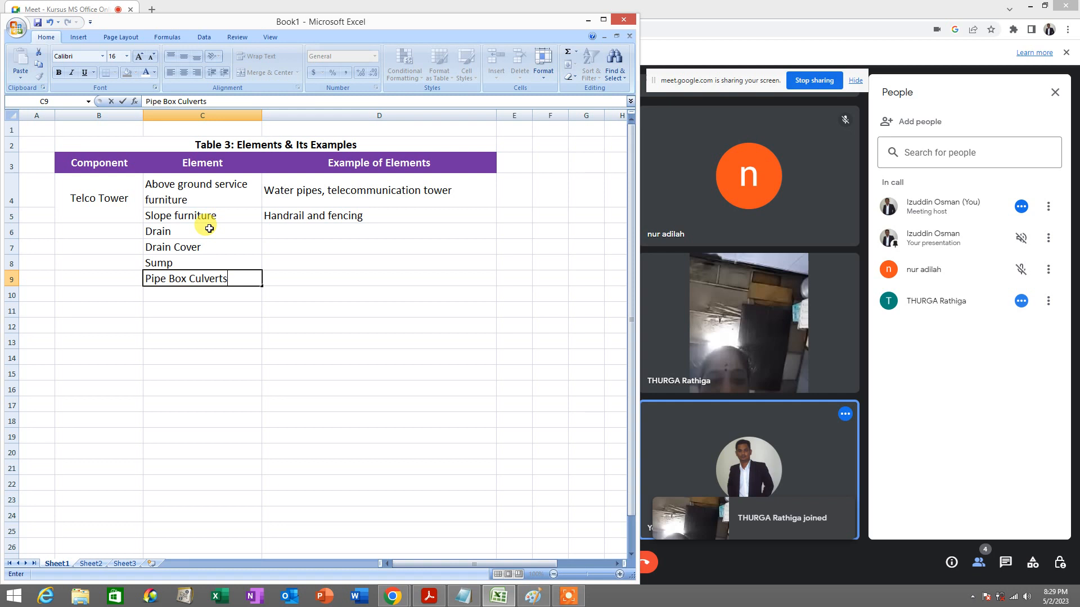
pyautogui.press('Return')
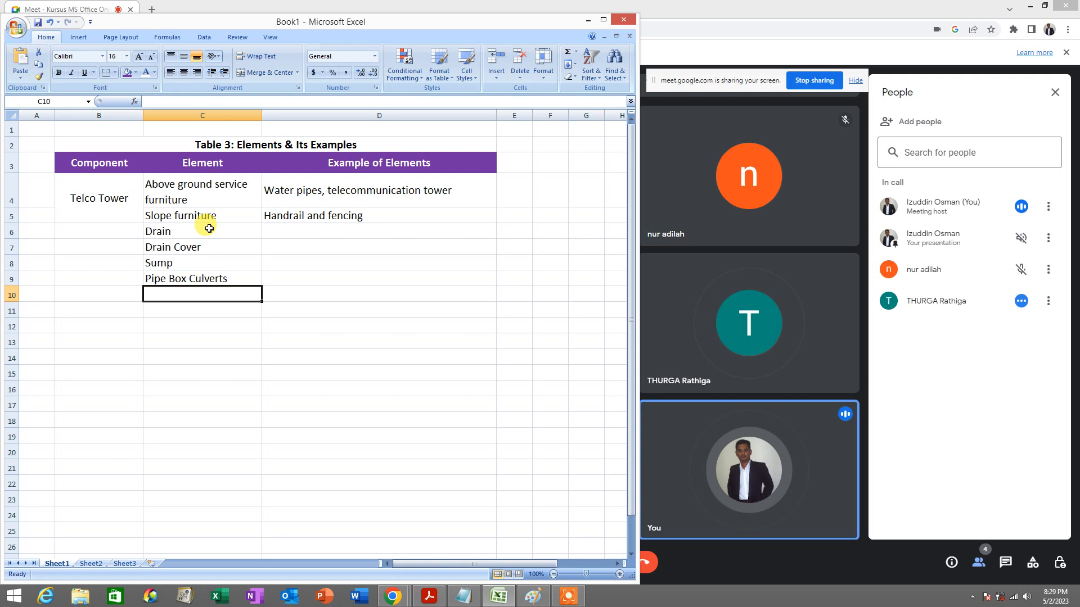
# Step: Review the drainage elements in C6:C9 one by one and compare them with Table 3 in the PDF
pyautogui.click(209, 230)
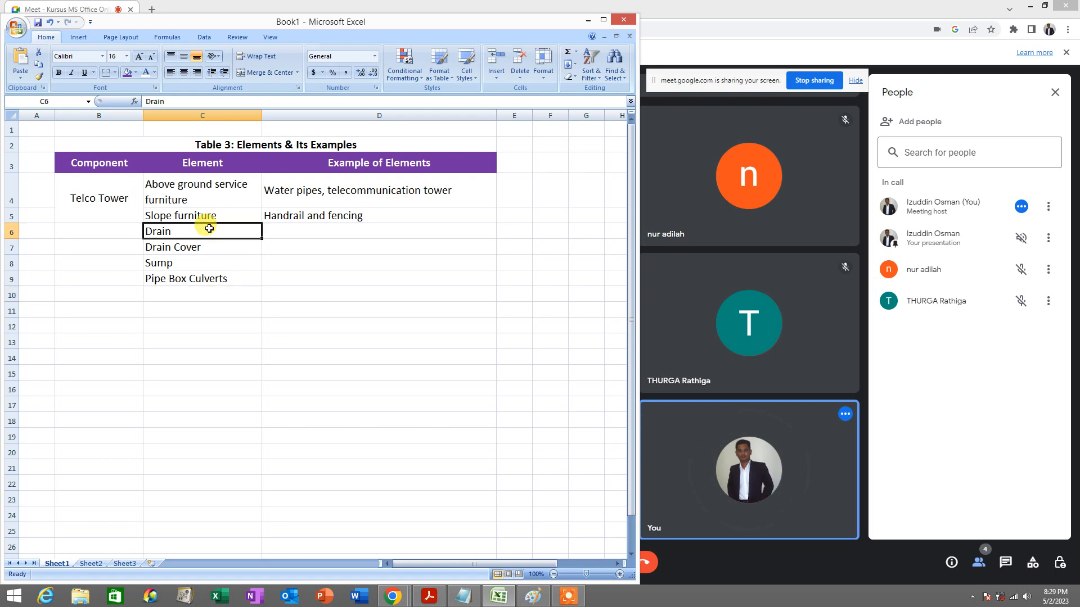
pyautogui.click(209, 245)
pyautogui.click(208, 260)
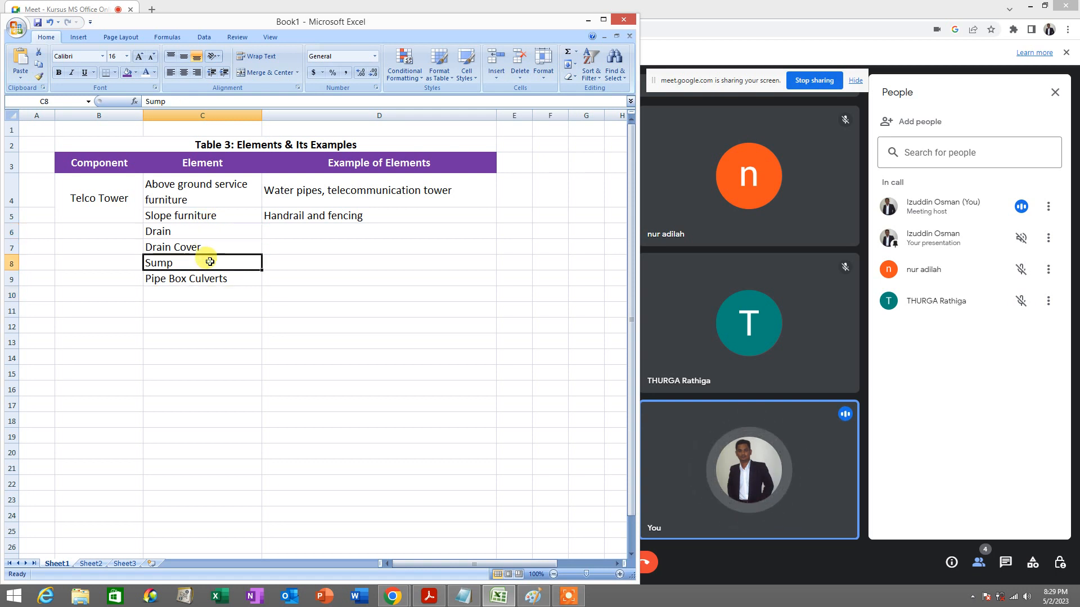
pyautogui.click(219, 281)
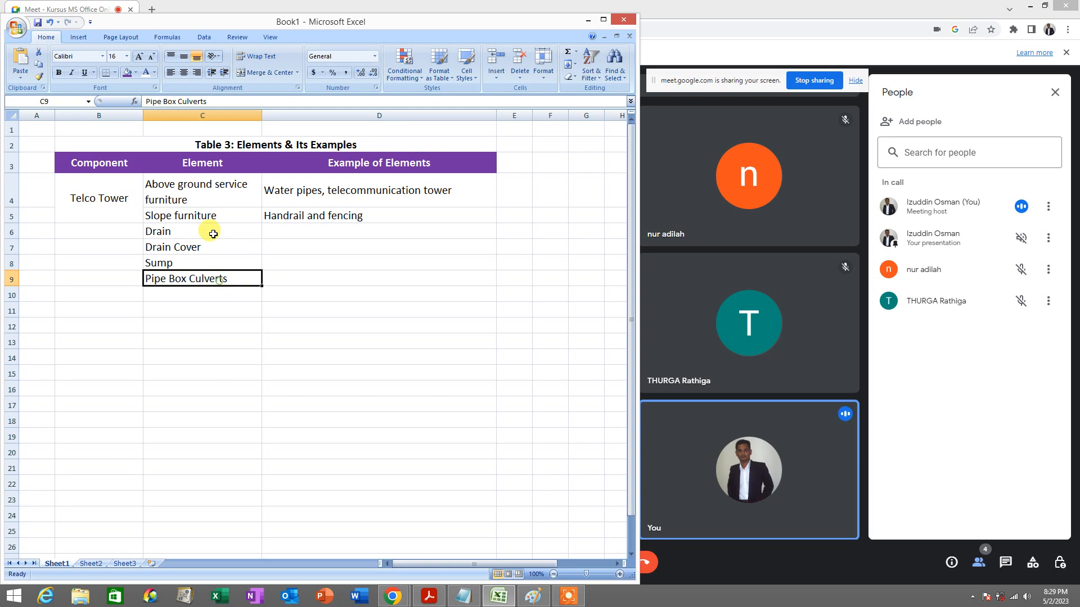
pyautogui.moveTo(212, 231); pyautogui.dragTo(220, 280)
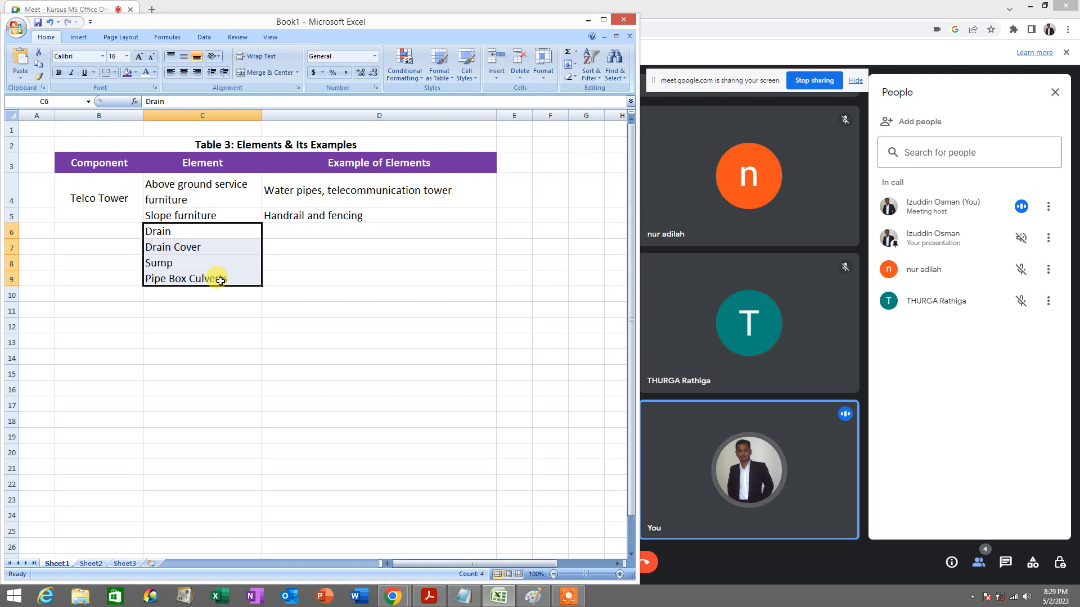
pyautogui.click(429, 595)
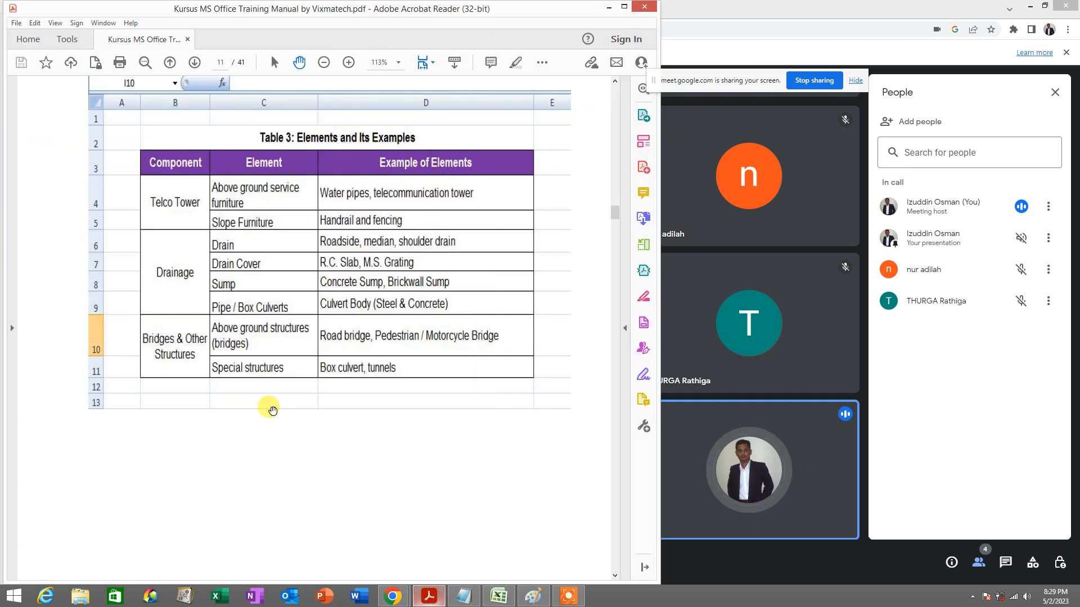
pyautogui.click(434, 597)
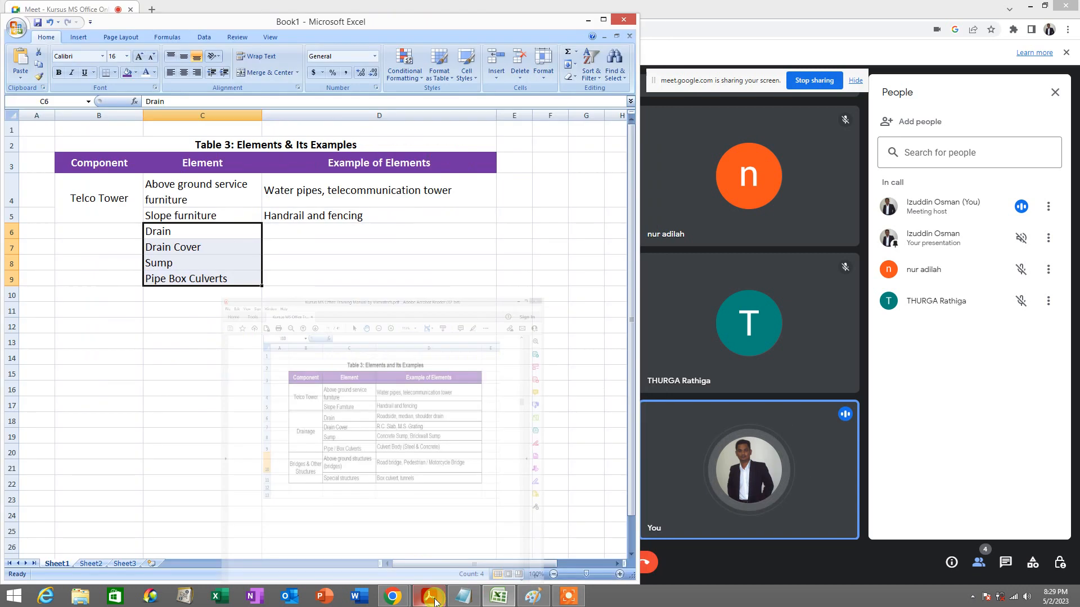
pyautogui.click(435, 599)
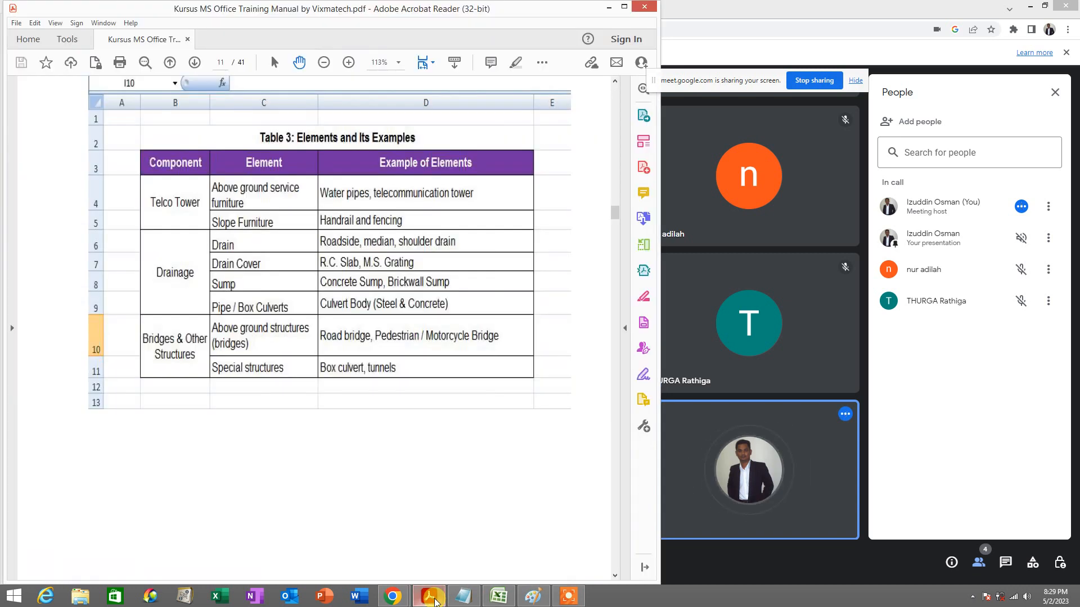
pyautogui.click(436, 600)
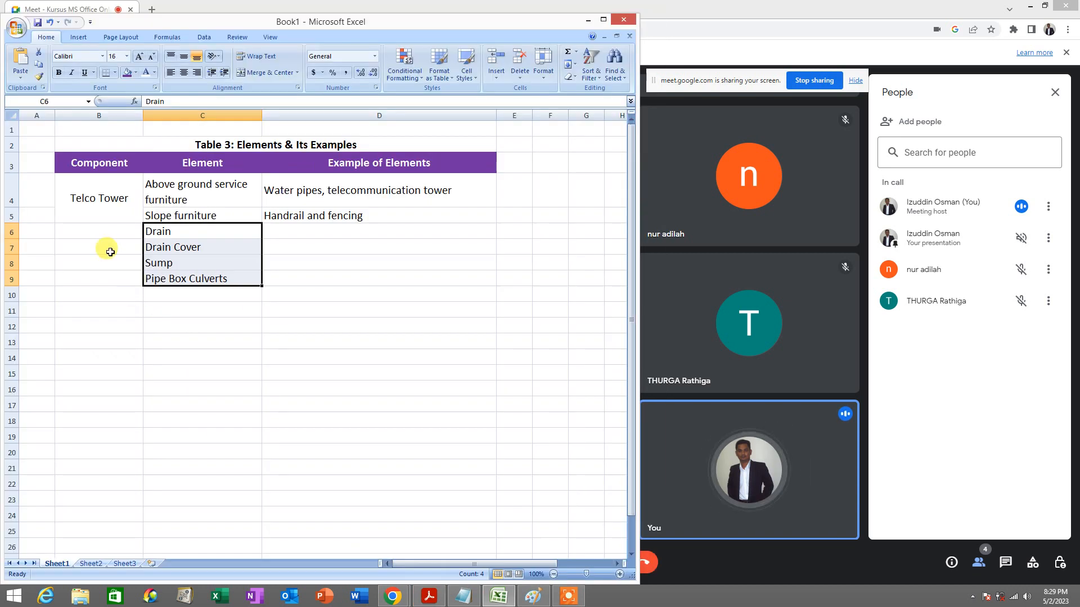
# Step: Select B6:B9, capture the screen with the Merge & Center tooltip showing, and paste the screenshot into Paint
pyautogui.moveTo(104, 231); pyautogui.dragTo(113, 278)
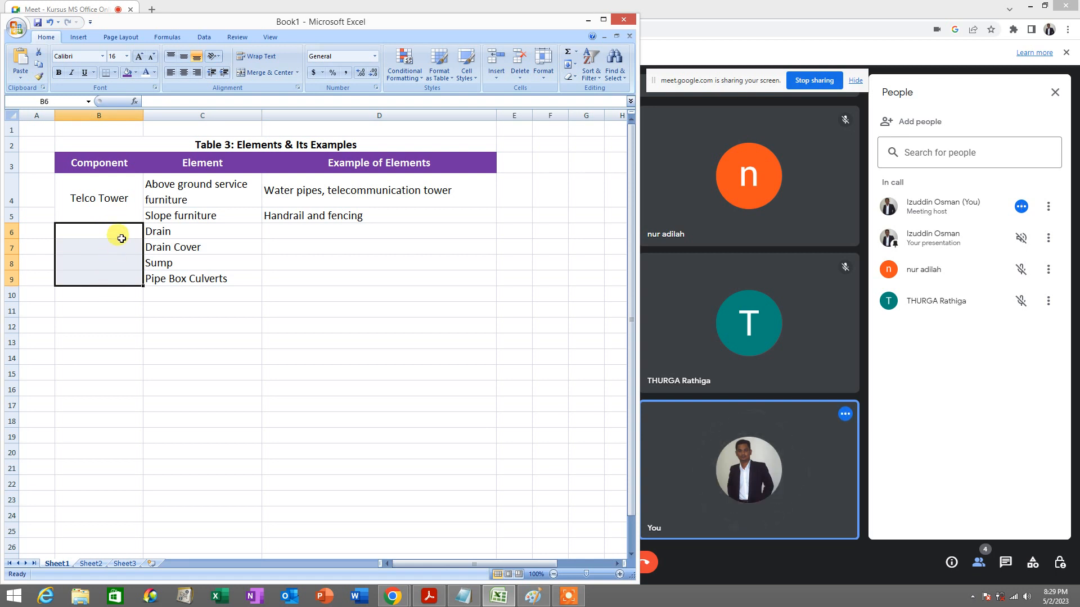
pyautogui.click(121, 229)
pyautogui.moveTo(121, 229); pyautogui.dragTo(126, 278)
pyautogui.click(131, 233)
pyautogui.moveTo(131, 233); pyautogui.dragTo(135, 281)
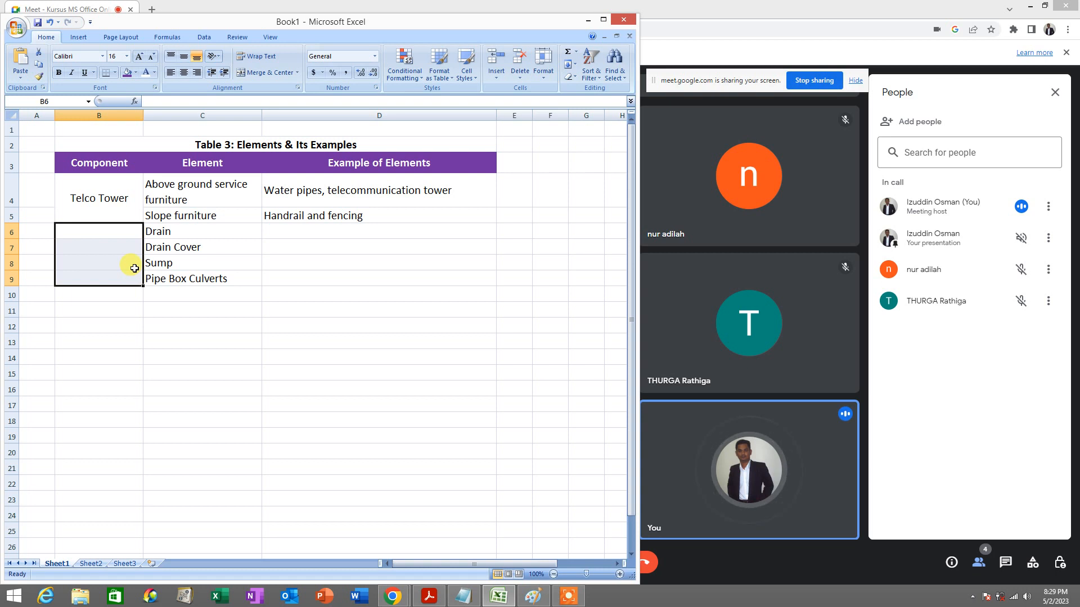
pyautogui.moveTo(128, 229); pyautogui.dragTo(128, 279)
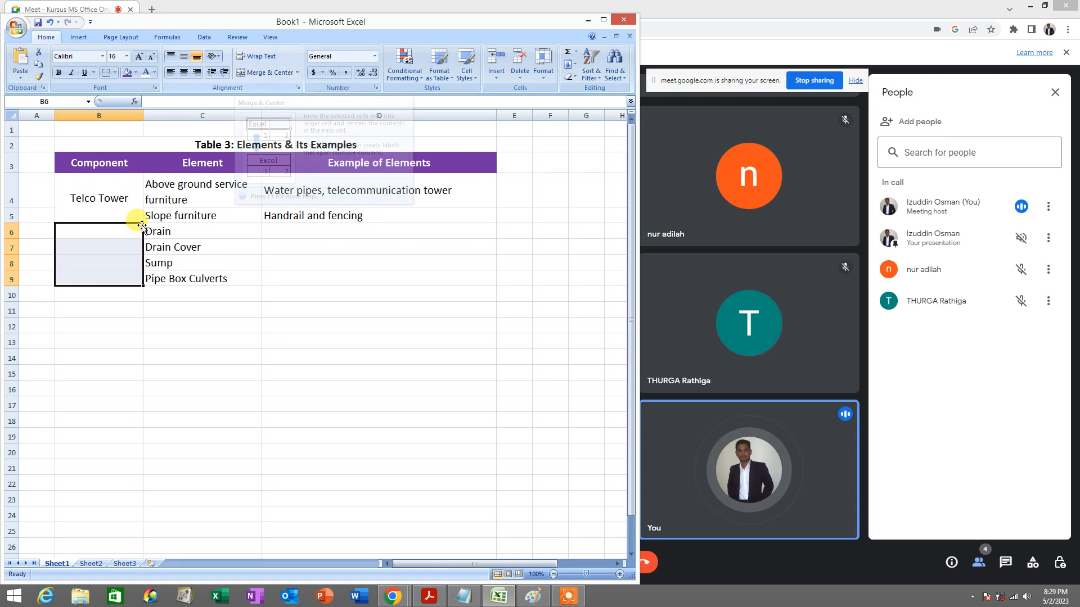
pyautogui.moveTo(120, 234); pyautogui.dragTo(120, 277)
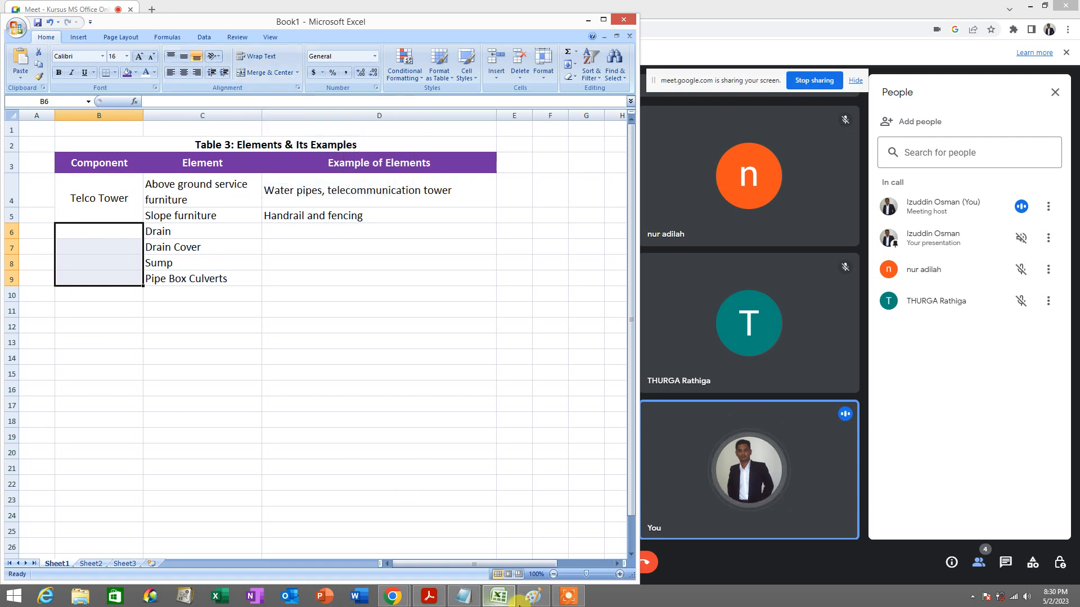
pyautogui.click(534, 598)
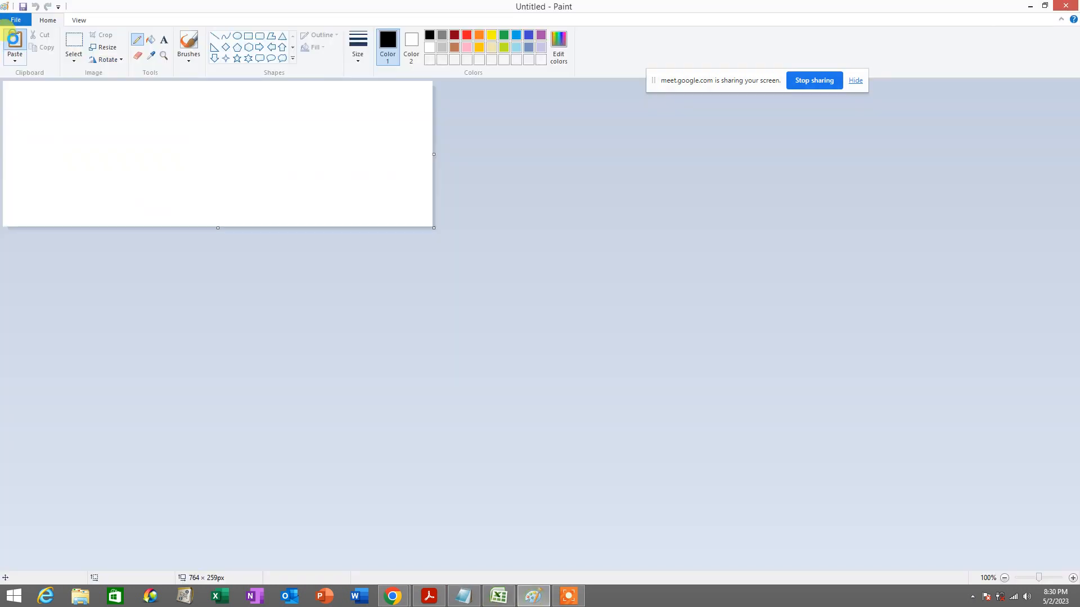
pyautogui.click(14, 43)
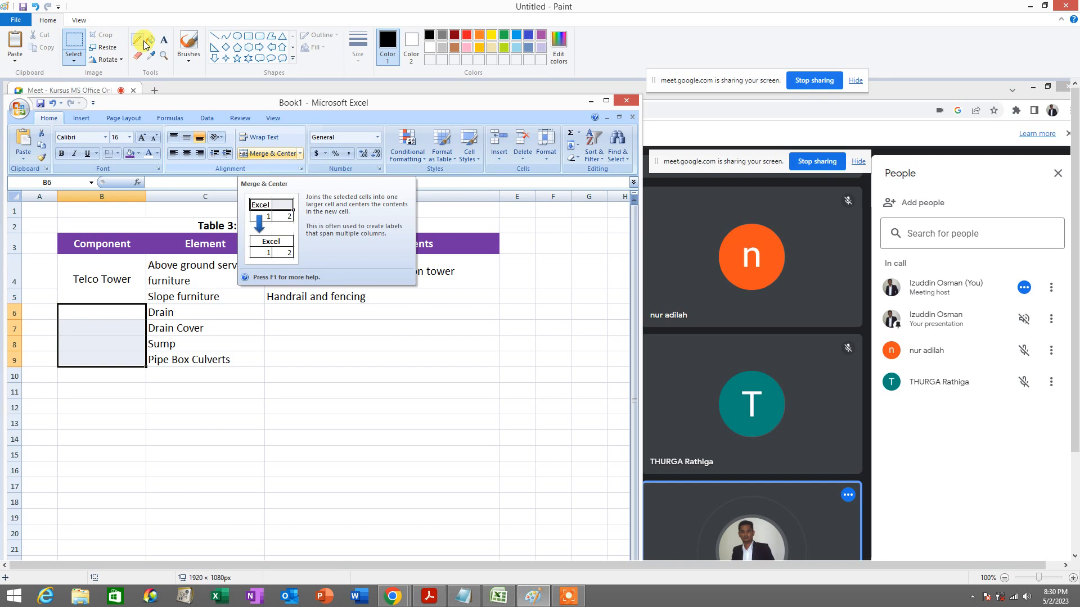
# Step: Mark cells B6:B9 and the Merge & Center command with red circles and an arrow, adding an indigo arrow and circle
pyautogui.click(142, 41)
pyautogui.click(467, 35)
pyautogui.moveTo(82, 375)
pyautogui.mouseDown()
pyautogui.moveTo(82, 310)
pyautogui.moveTo(79, 319)
pyautogui.moveTo(93, 322)
pyautogui.moveTo(95, 300)
pyautogui.moveTo(31, 365)
pyautogui.moveTo(104, 378)
pyautogui.moveTo(120, 305)
pyautogui.mouseUp()
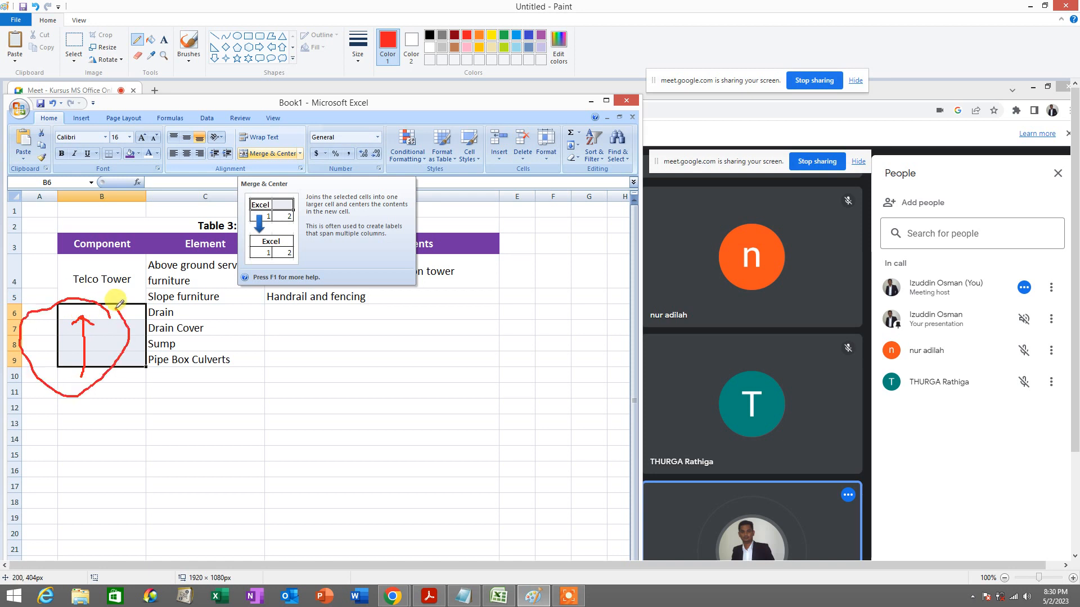
pyautogui.moveTo(316, 155)
pyautogui.mouseDown()
pyautogui.moveTo(306, 140)
pyautogui.moveTo(236, 152)
pyautogui.moveTo(314, 152)
pyautogui.mouseUp()
pyautogui.click(528, 35)
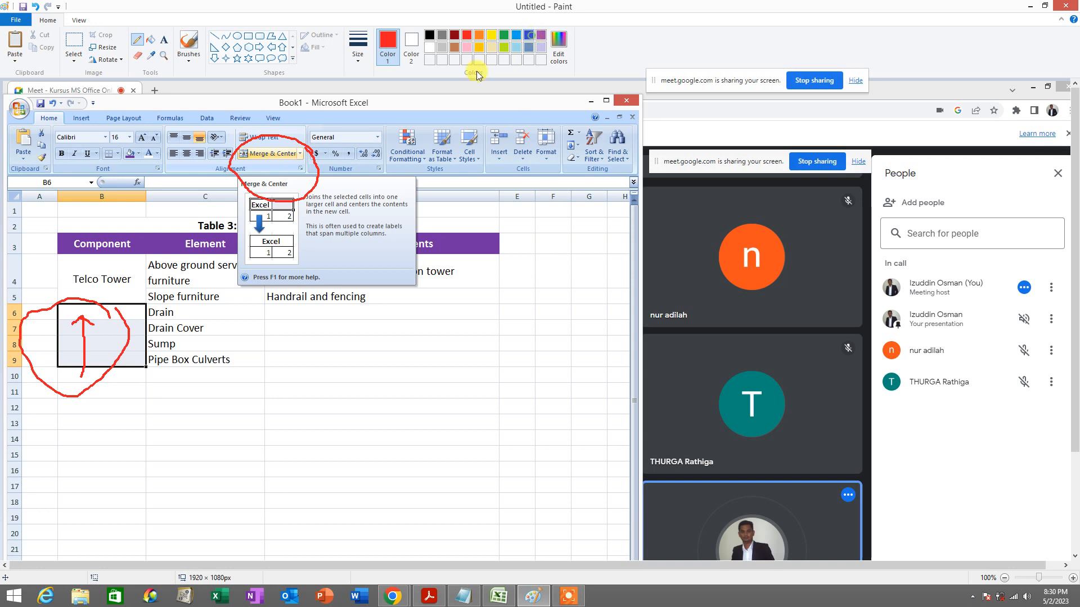
pyautogui.moveTo(295, 169)
pyautogui.mouseDown()
pyautogui.moveTo(276, 168)
pyautogui.moveTo(342, 258)
pyautogui.mouseUp()
pyautogui.moveTo(127, 315)
pyautogui.mouseDown()
pyautogui.moveTo(19, 369)
pyautogui.moveTo(120, 300)
pyautogui.mouseUp()
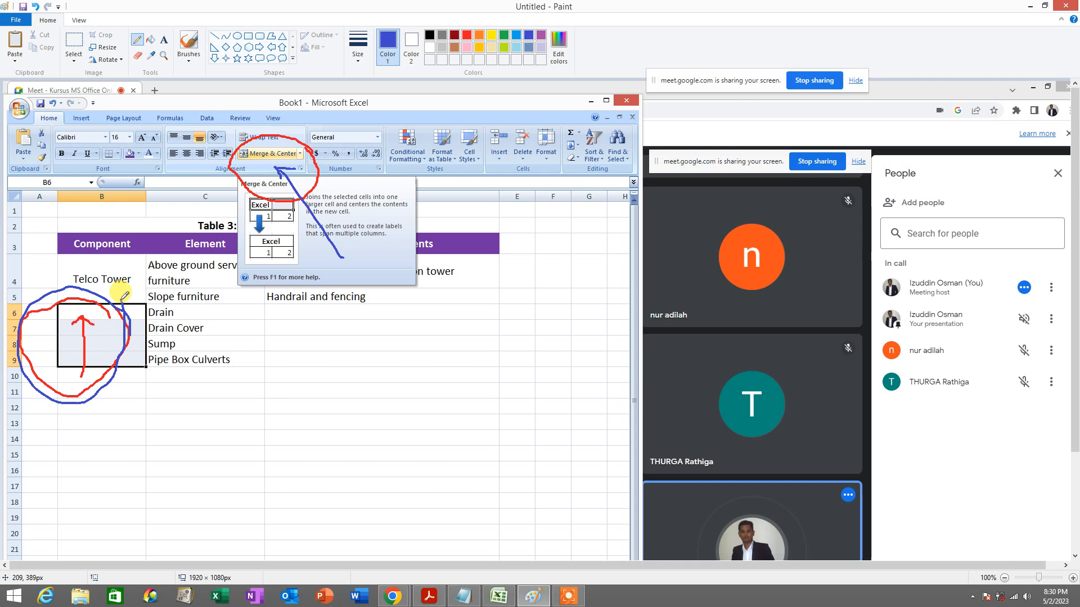
# Step: Replace the annotated Excel screenshot with a blank Paint canvas without saving the changes
pyautogui.click(15, 20)
pyautogui.click(26, 39)
pyautogui.click(549, 307)
# Step: Return to the Excel workbook and merge and center cells B6:B9
pyautogui.click(1030, 5)
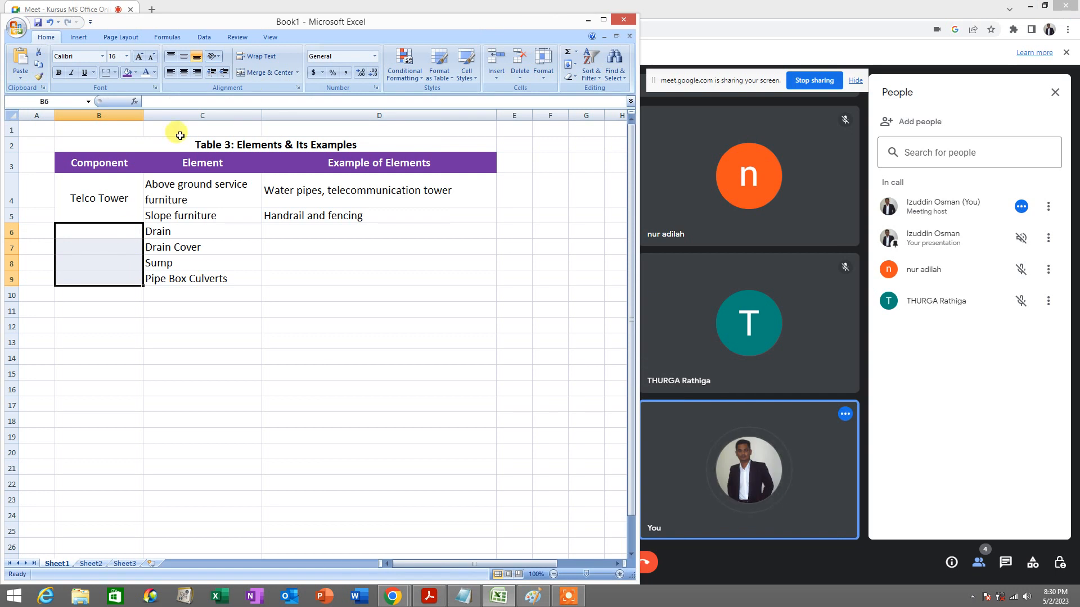
pyautogui.click(265, 71)
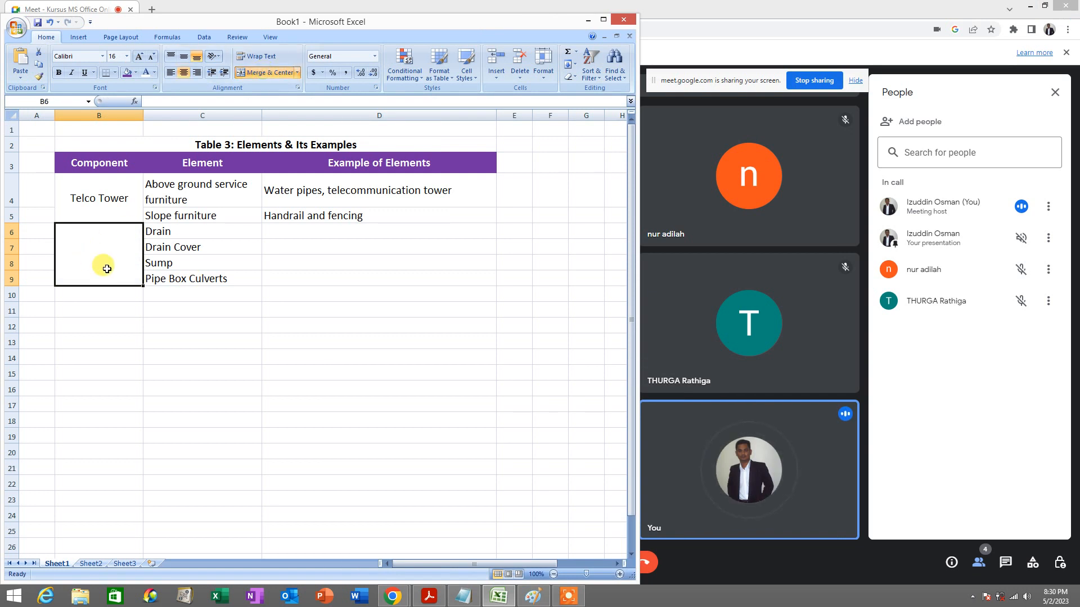
# Step: Enter "Drainage" in the merged cell B6:B9 and align it to the vertical middle
pyautogui.write('D')
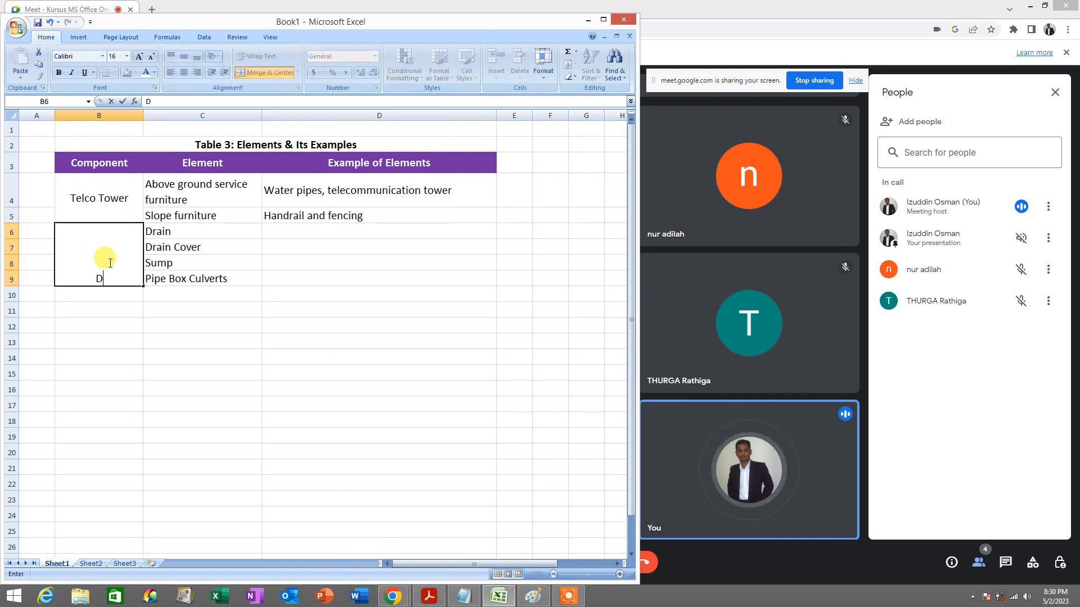
pyautogui.write('rainage')
pyautogui.press('Return')
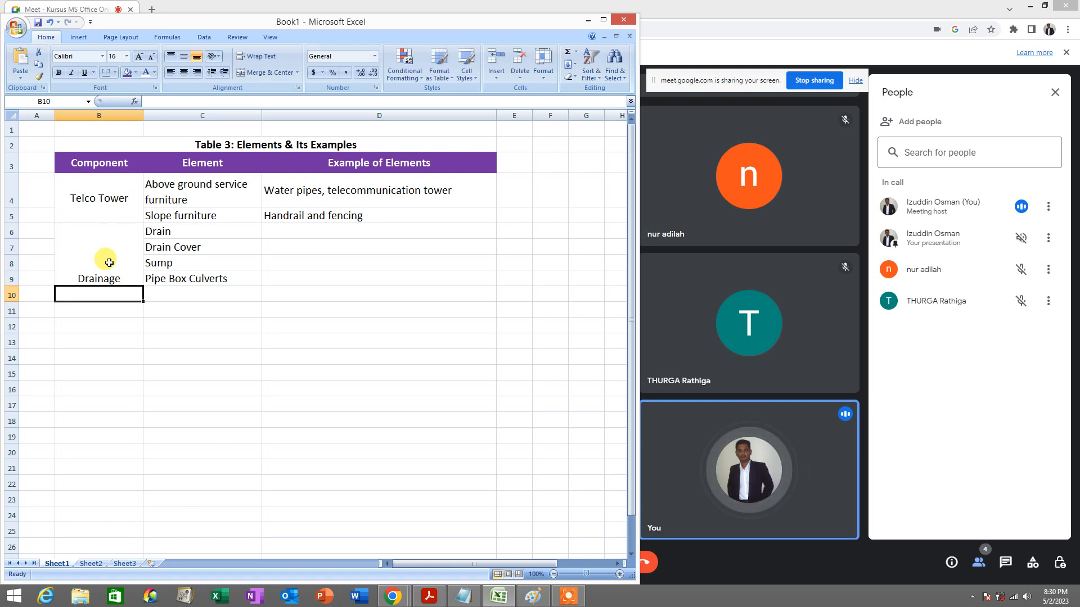
pyautogui.click(109, 262)
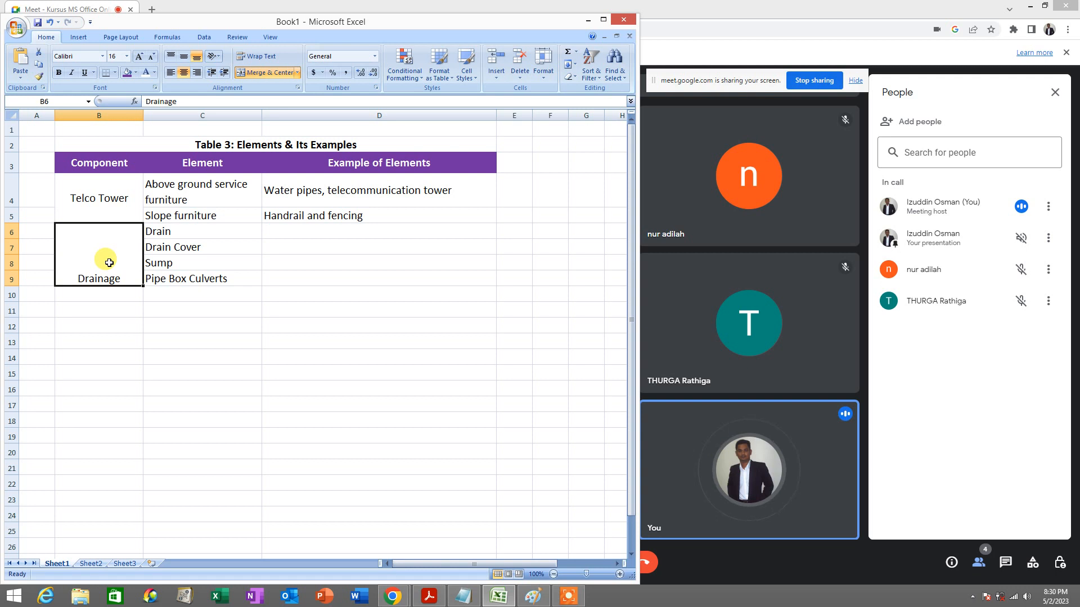
pyautogui.click(183, 59)
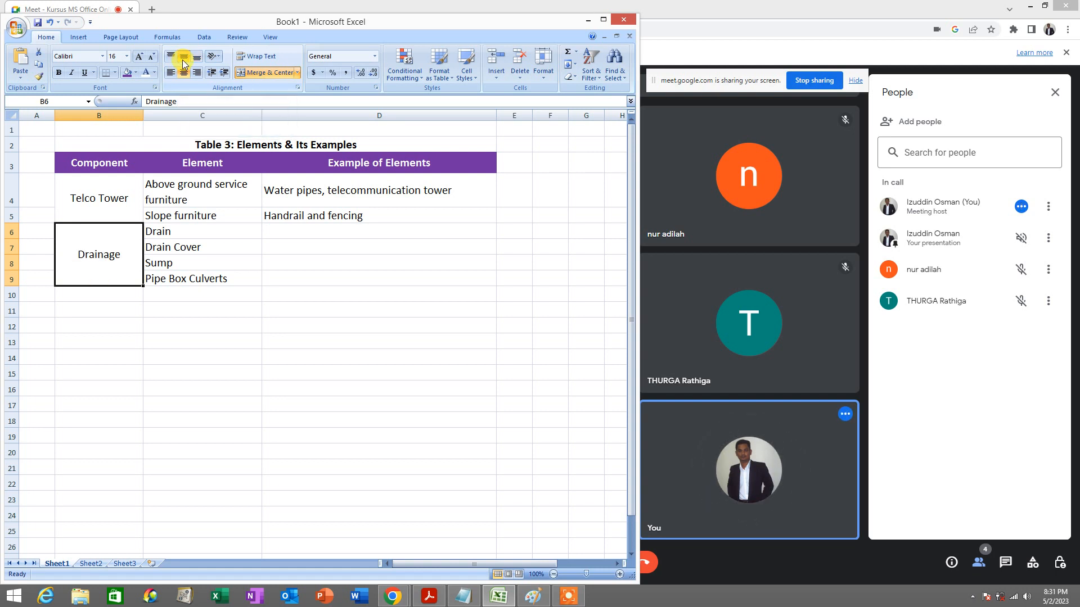
# Step: Consult the PDF table in Acrobat Reader, return to Excel, and enter "Roadside, median, shoulder drain" in D6 as the Drain example
pyautogui.click(429, 596)
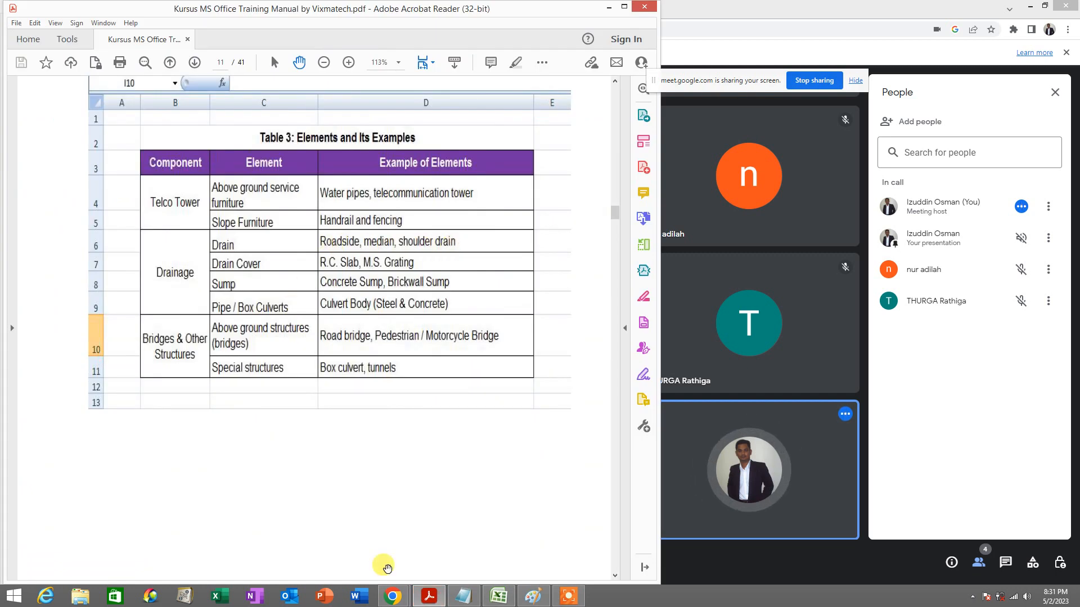
pyautogui.click(428, 596)
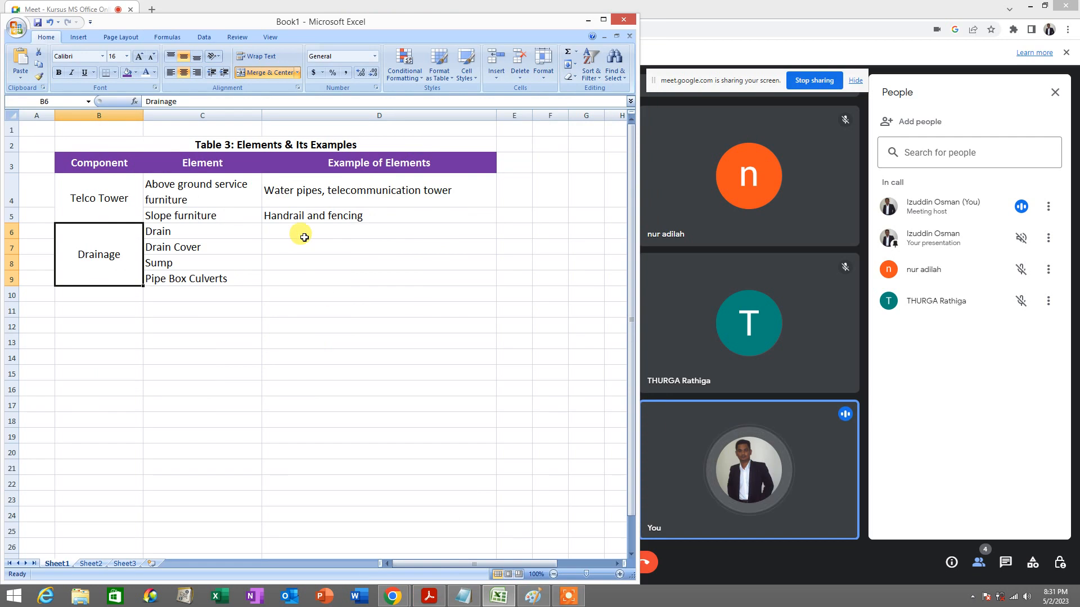
pyautogui.click(302, 235)
pyautogui.write('Roadside,')
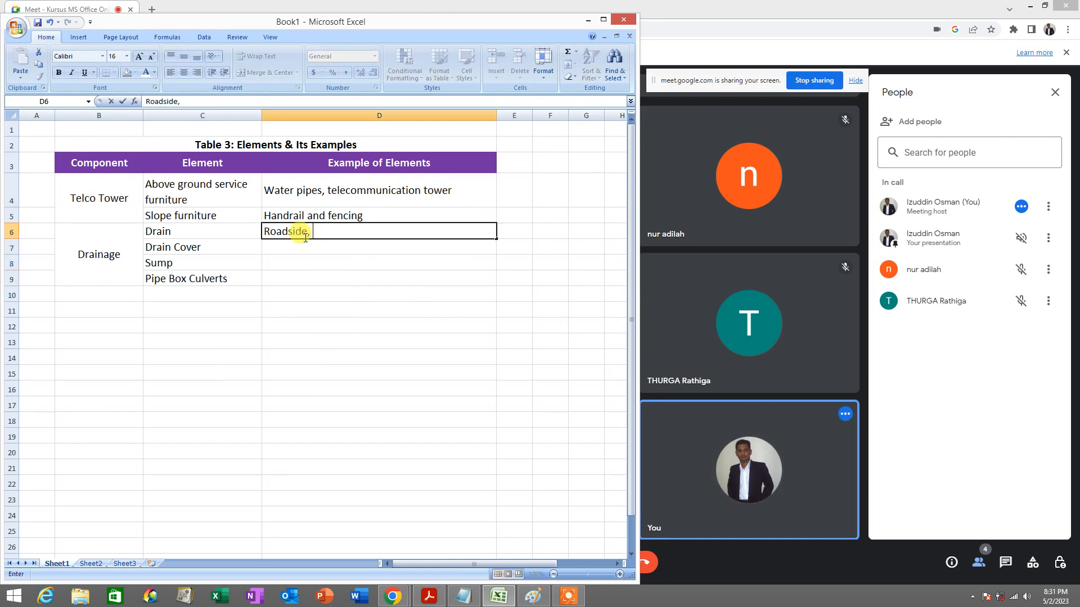
pyautogui.write(' miedian')
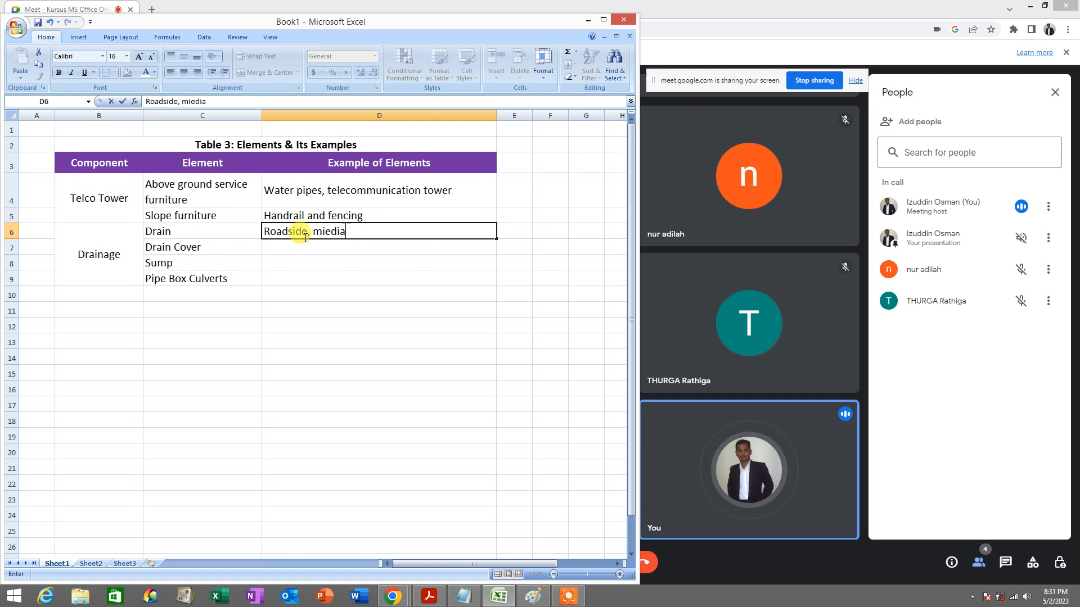
pyautogui.press('BackSpace')
pyautogui.press('BackSpace')
pyautogui.press('BackSpace')
pyautogui.press('BackSpace')
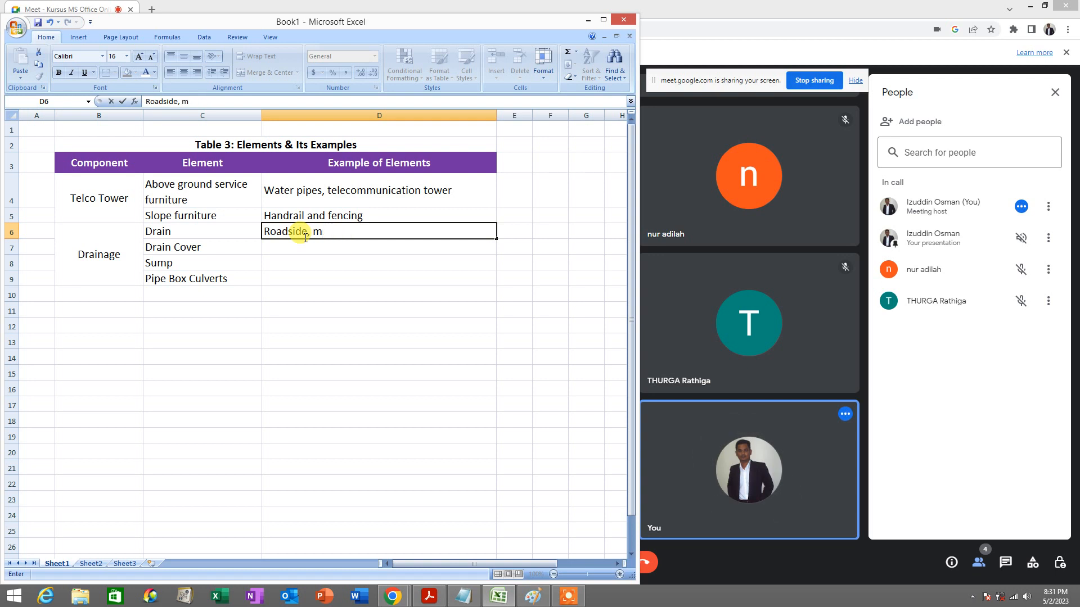
pyautogui.write('ian, shoulder drain')
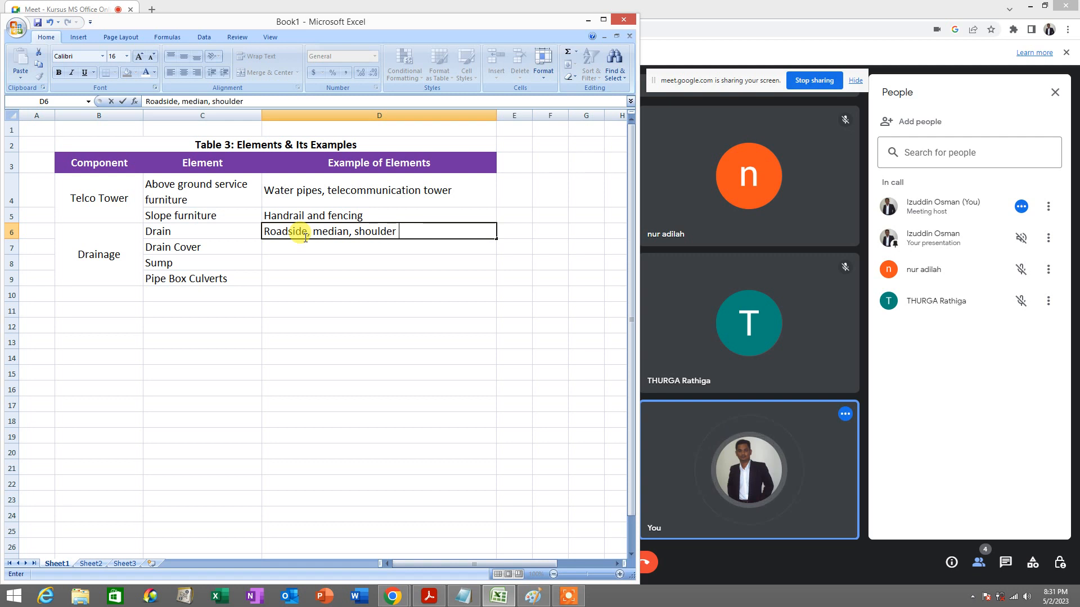
pyautogui.press('Return')
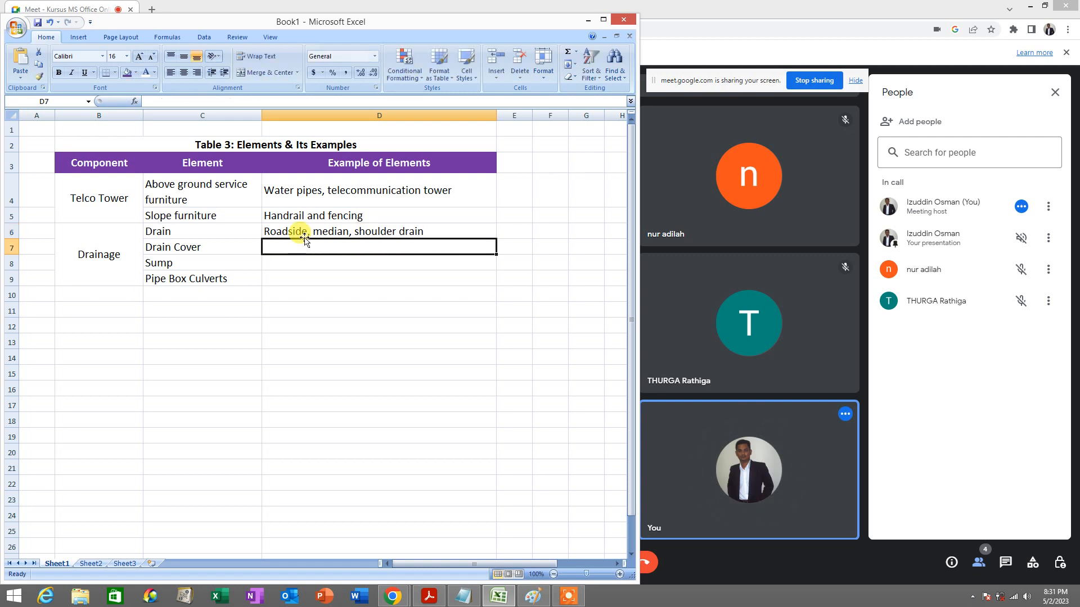
# Step: Check the Drain Cover examples in the PDF, return to Excel, and enter "R.C. Slab, M.S. Grating" in D7
pyautogui.click(419, 603)
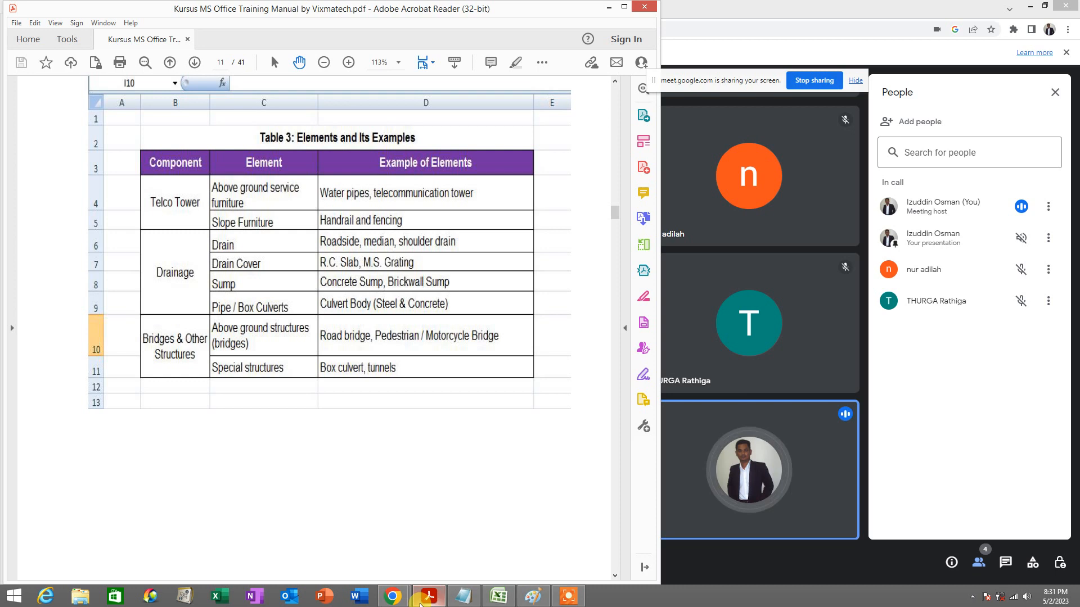
pyautogui.click(419, 603)
pyautogui.click(419, 602)
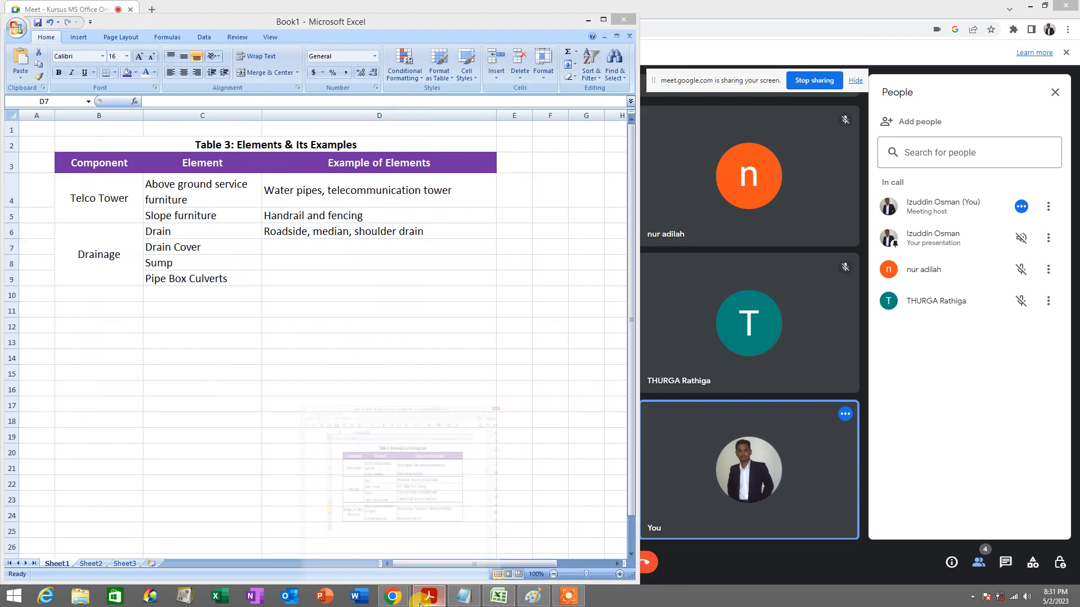
pyautogui.click(420, 603)
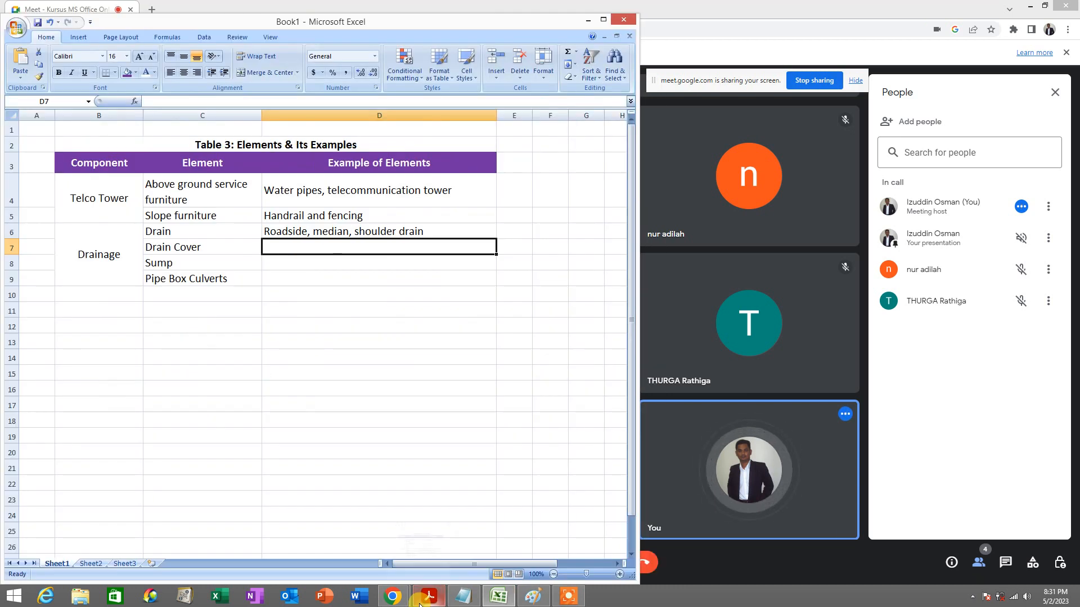
pyautogui.click(420, 603)
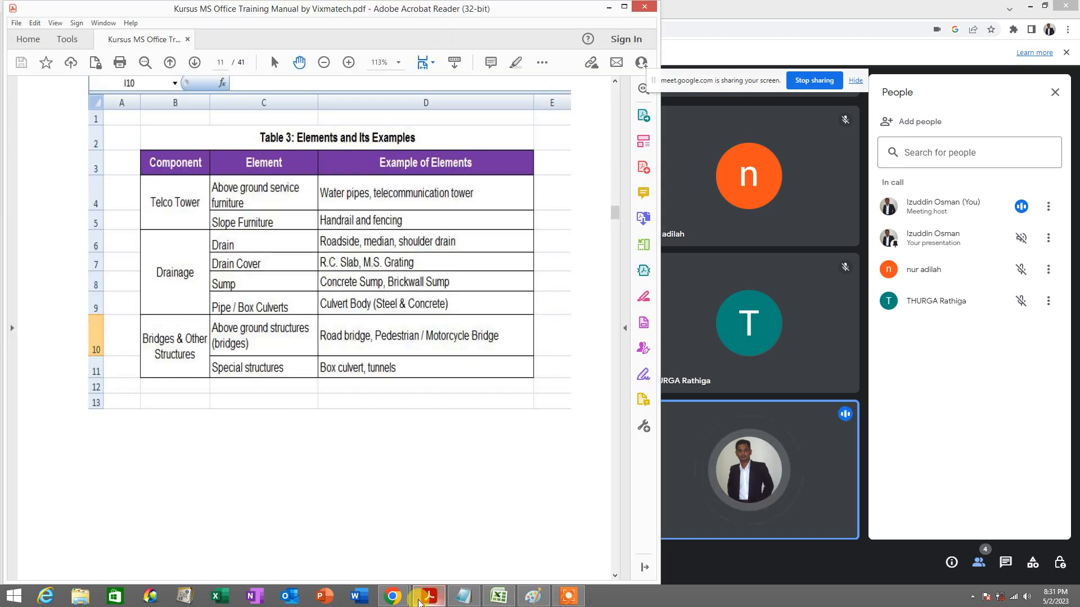
pyautogui.click(419, 602)
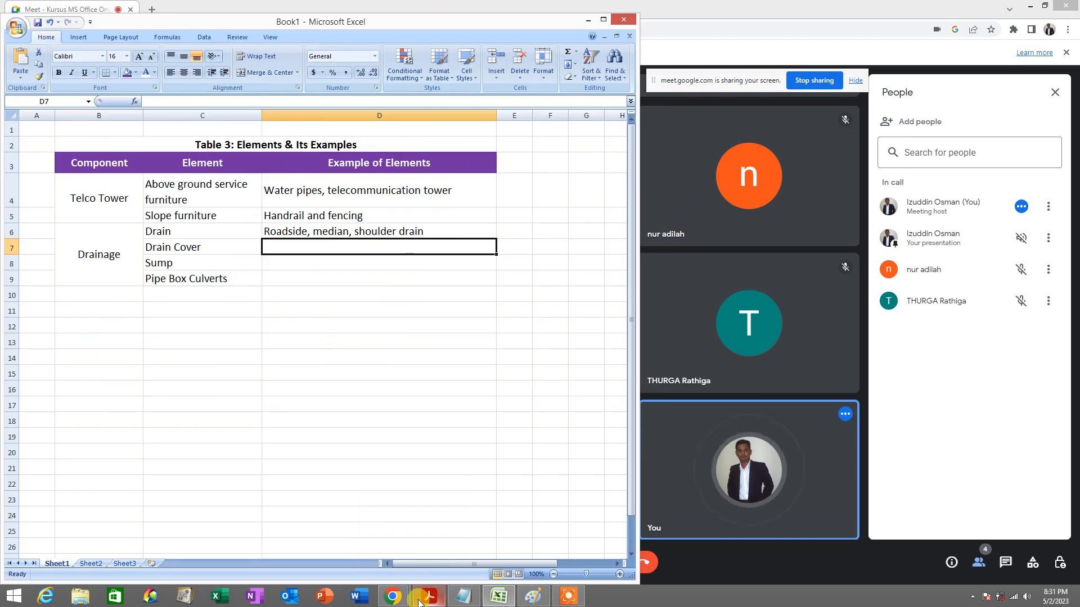
pyautogui.write('R.C')
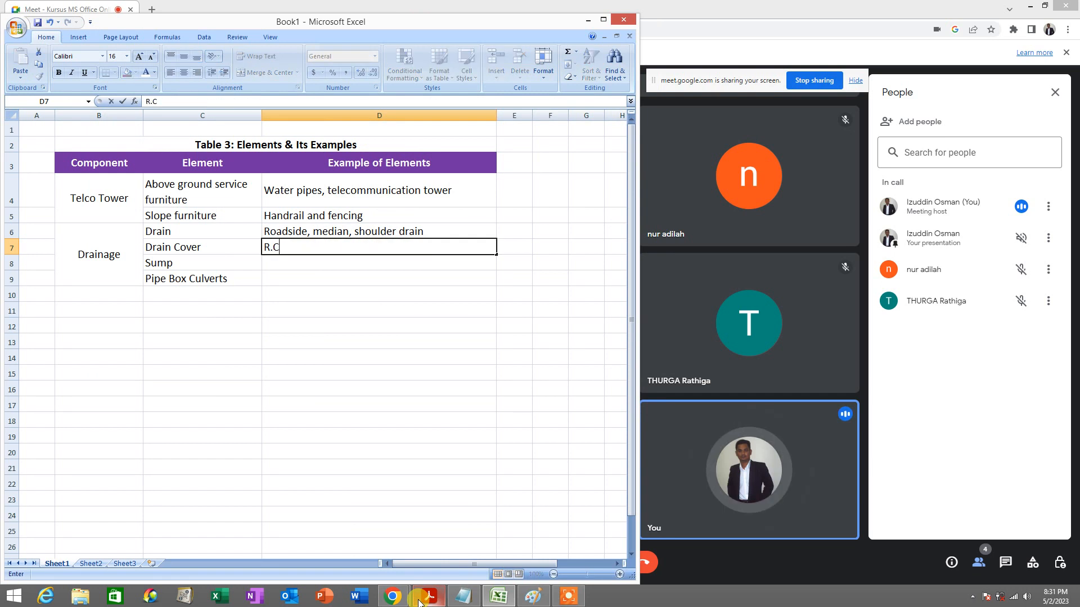
pyautogui.write('. Slab')
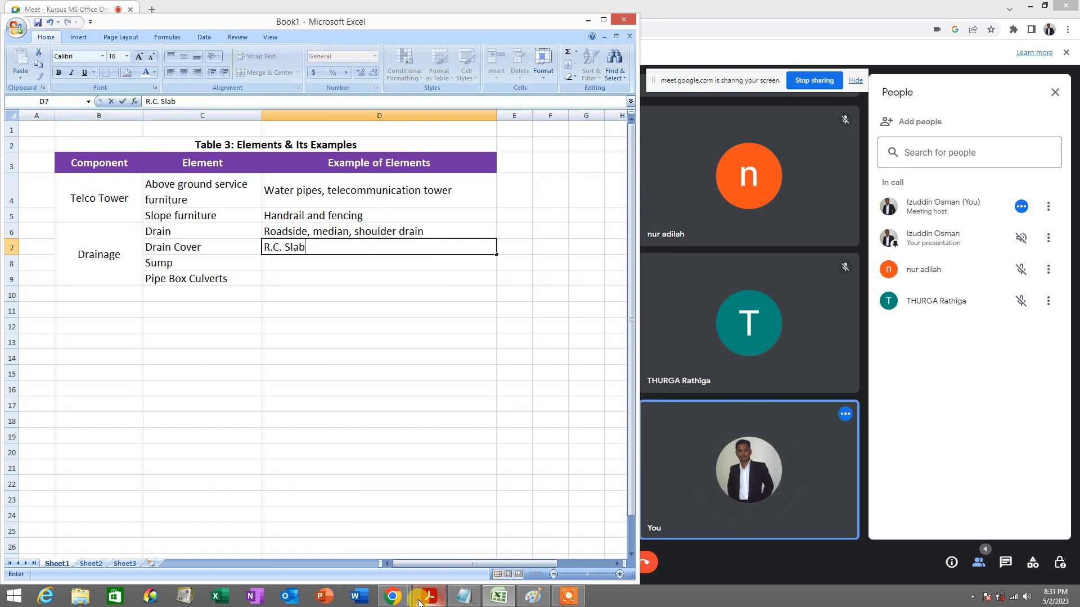
pyautogui.write(', m.s.')
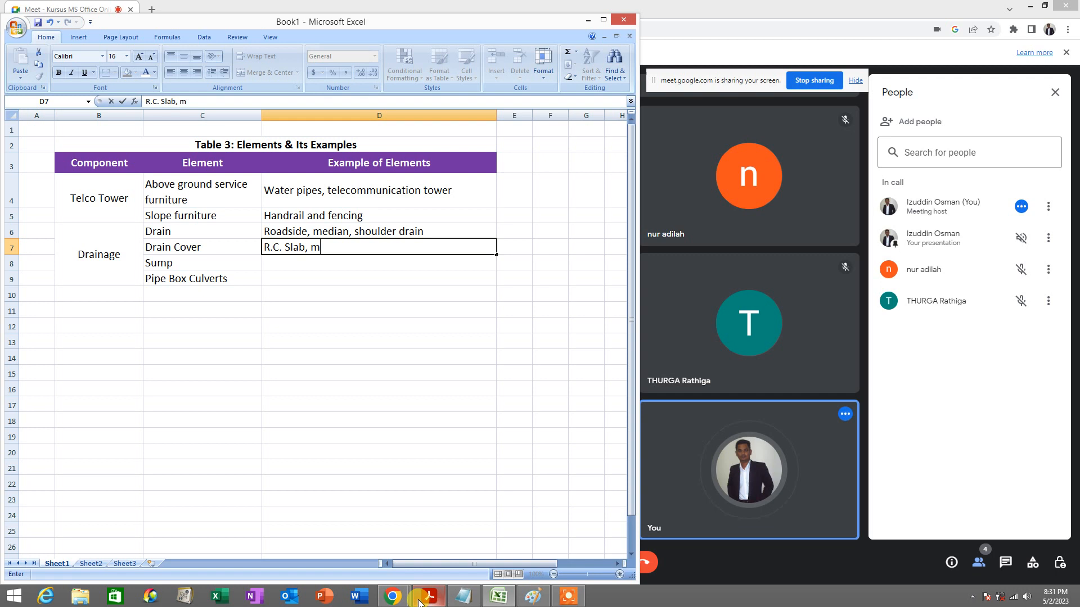
pyautogui.press('BackSpace')
pyautogui.press('BackSpace')
pyautogui.press('BackSpace')
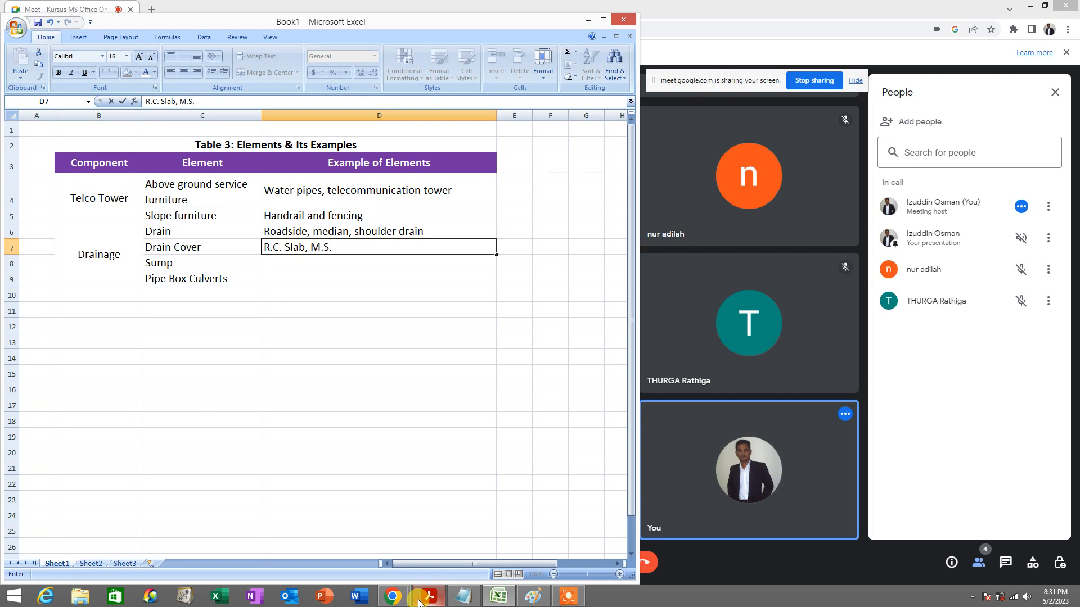
pyautogui.write('M.S. Grating')
pyautogui.press('Return')
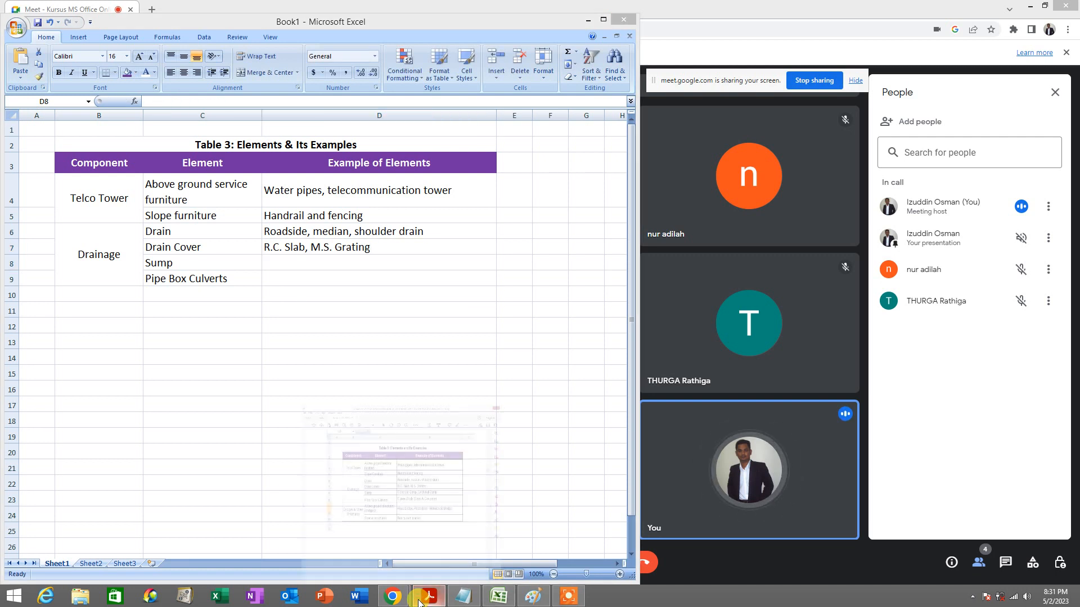
# Step: Check the Sump examples in the PDF, return to Excel, and enter "Concrete sump, brickwall sump" in D8
pyautogui.click(420, 601)
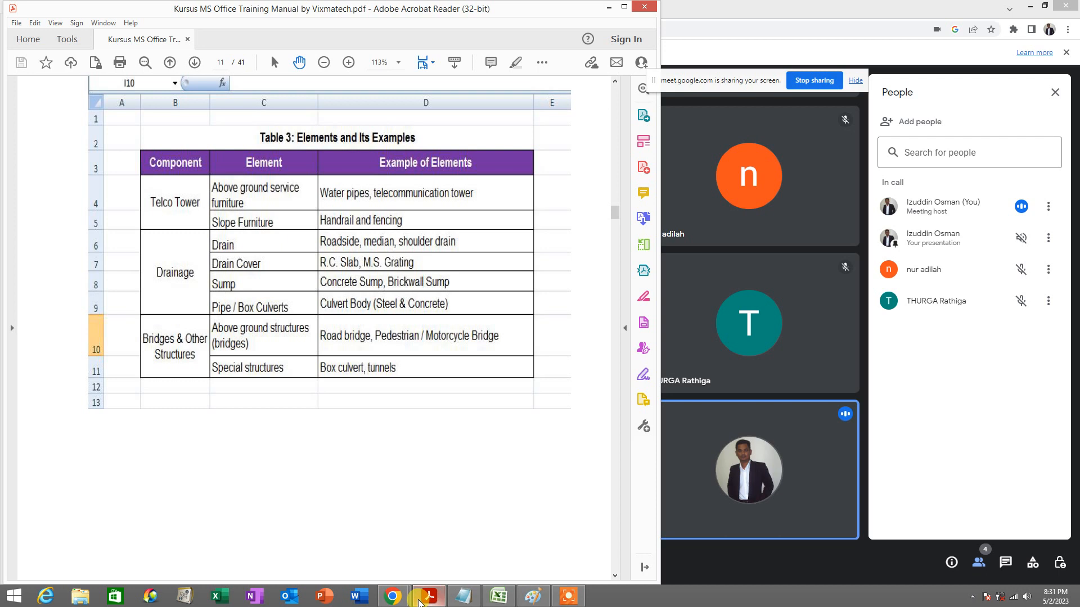
pyautogui.click(419, 601)
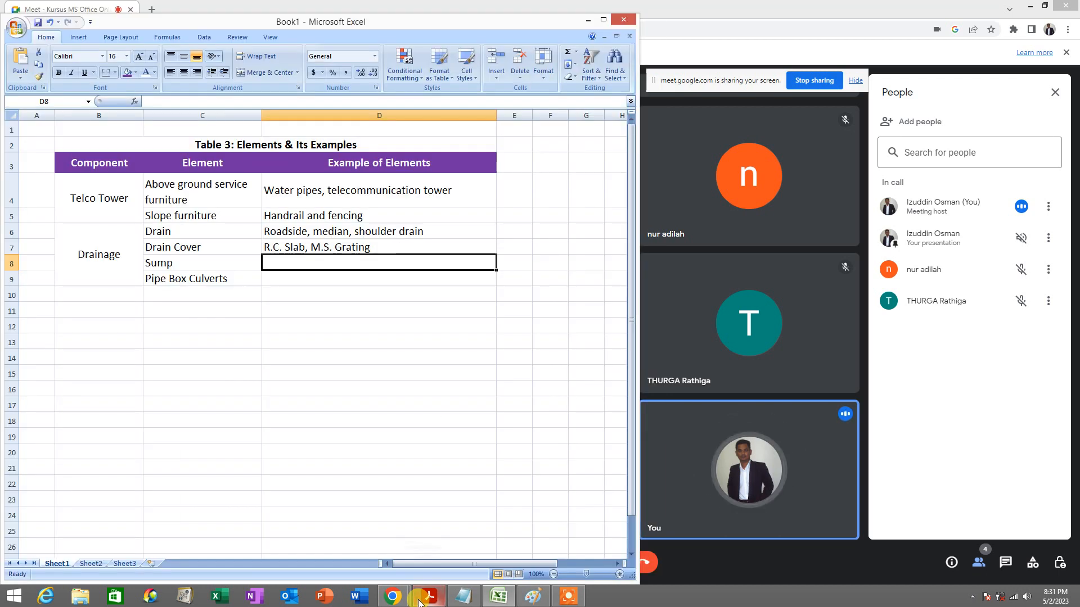
pyautogui.write('Concrete sump,')
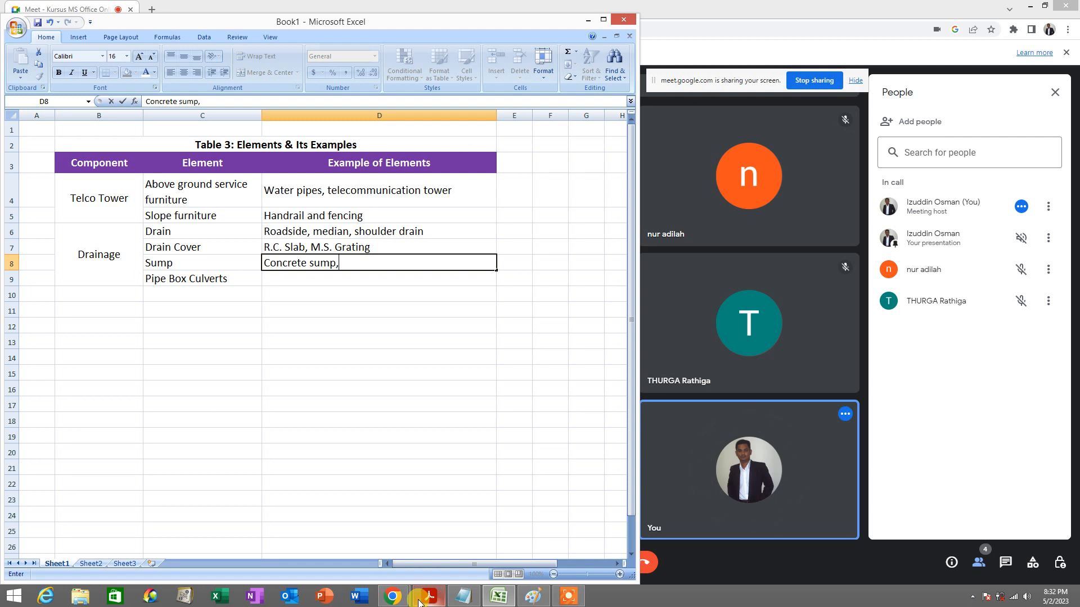
pyautogui.write(' brickwall sump')
pyautogui.press('Return')
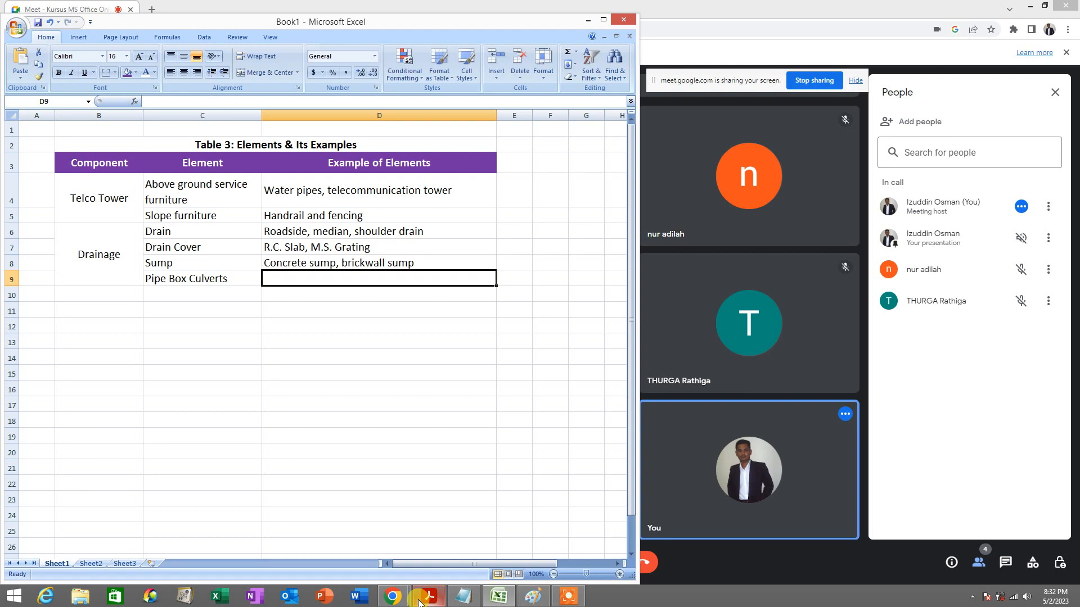
# Step: Check the culvert examples in the PDF, return to Excel, and enter "Culvert Bidy Steel & Concrete" in D9
pyautogui.click(419, 602)
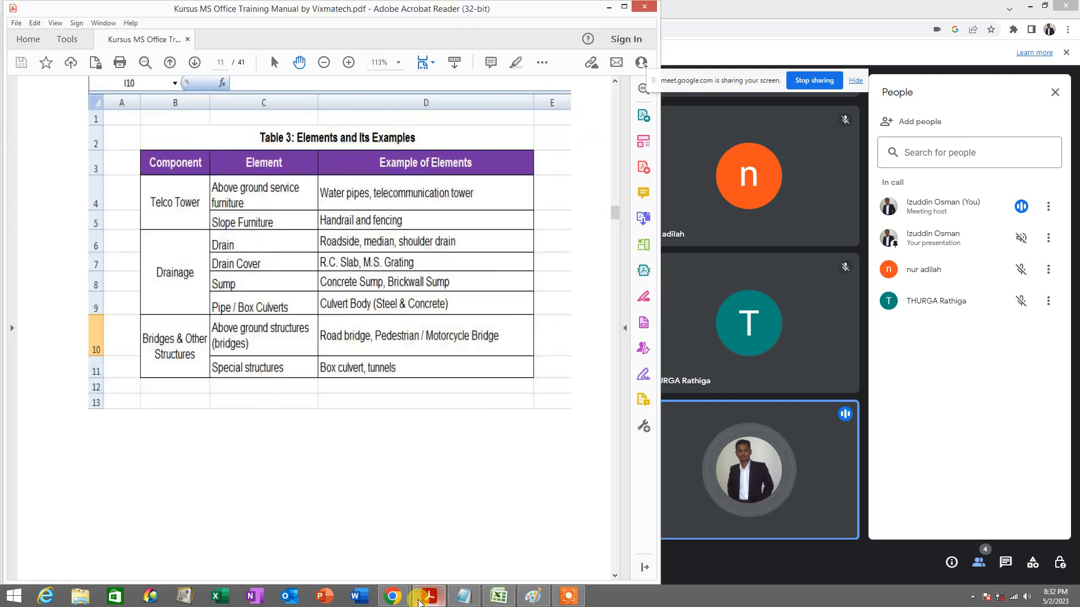
pyautogui.click(419, 602)
pyautogui.click(419, 602)
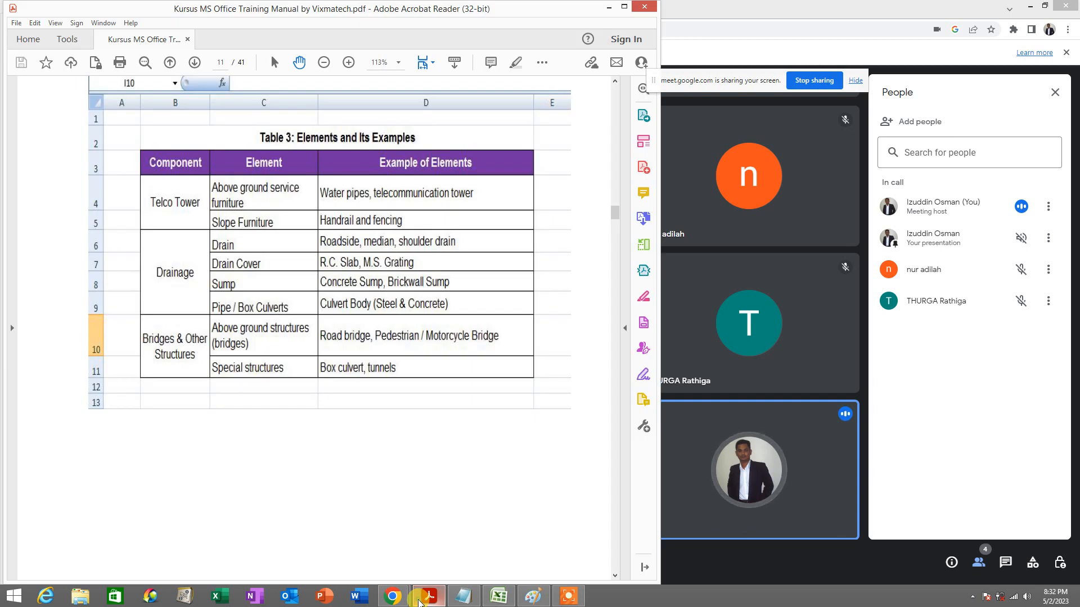
pyautogui.click(419, 602)
pyautogui.write('Cu')
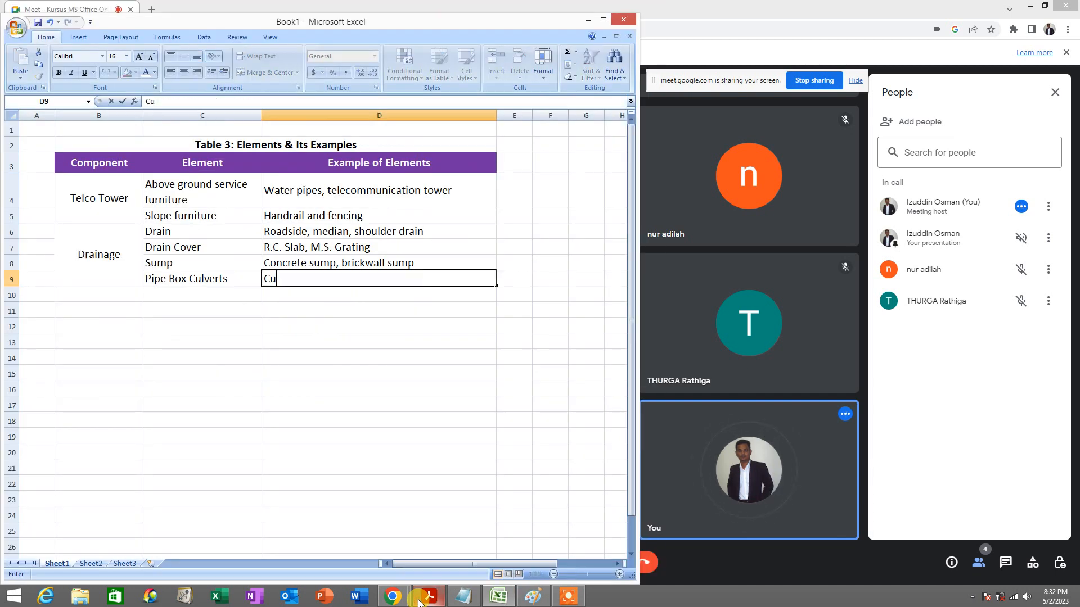
pyautogui.write('lvert Bidy Steel')
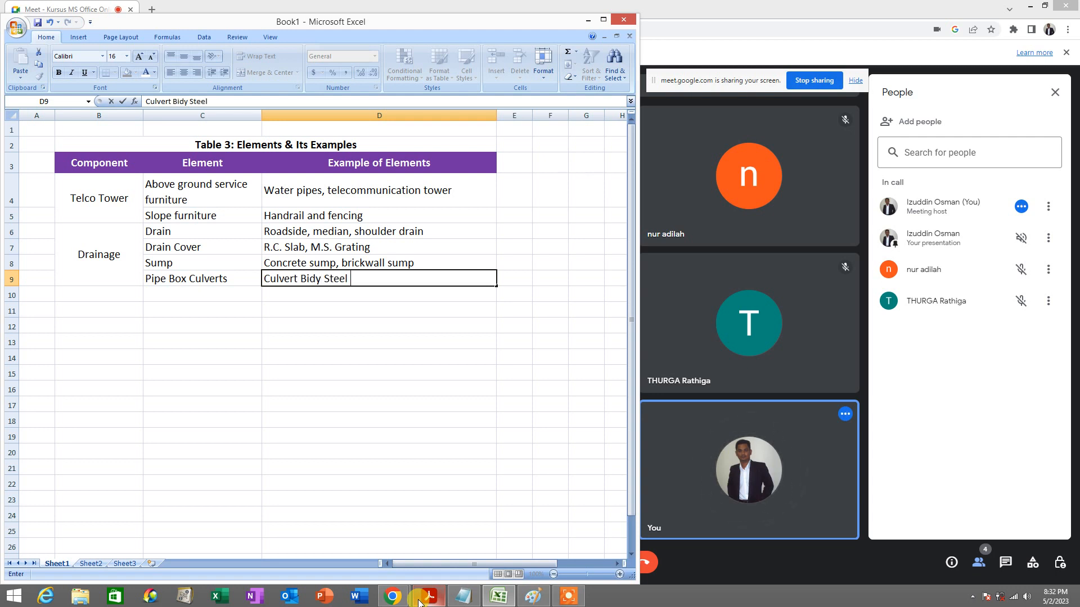
pyautogui.write(' & Co')
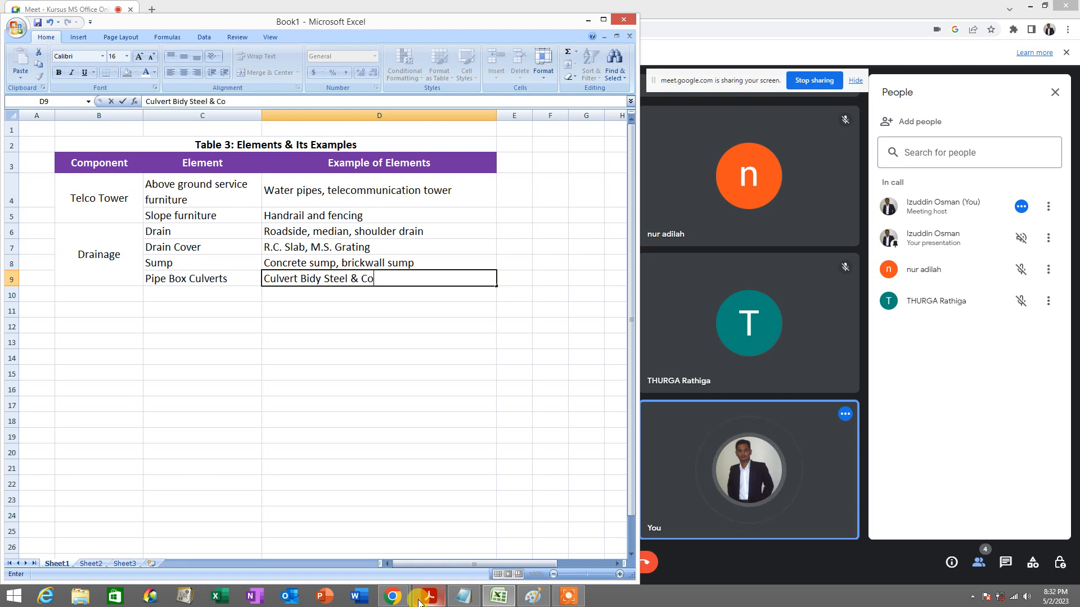
pyautogui.write('ncrete')
pyautogui.press('Left')
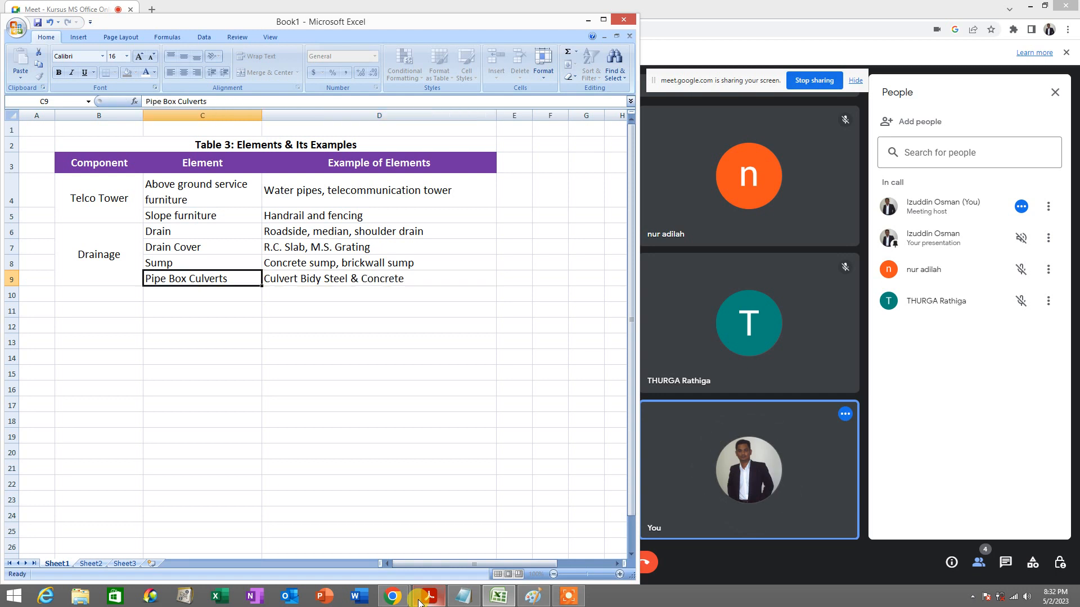
# Step: Correct the misspelled word in D9 so the entry reads "Culvert Body Steel & Concrete"
pyautogui.press('Left')
pyautogui.press('Right')
pyautogui.press('Right')
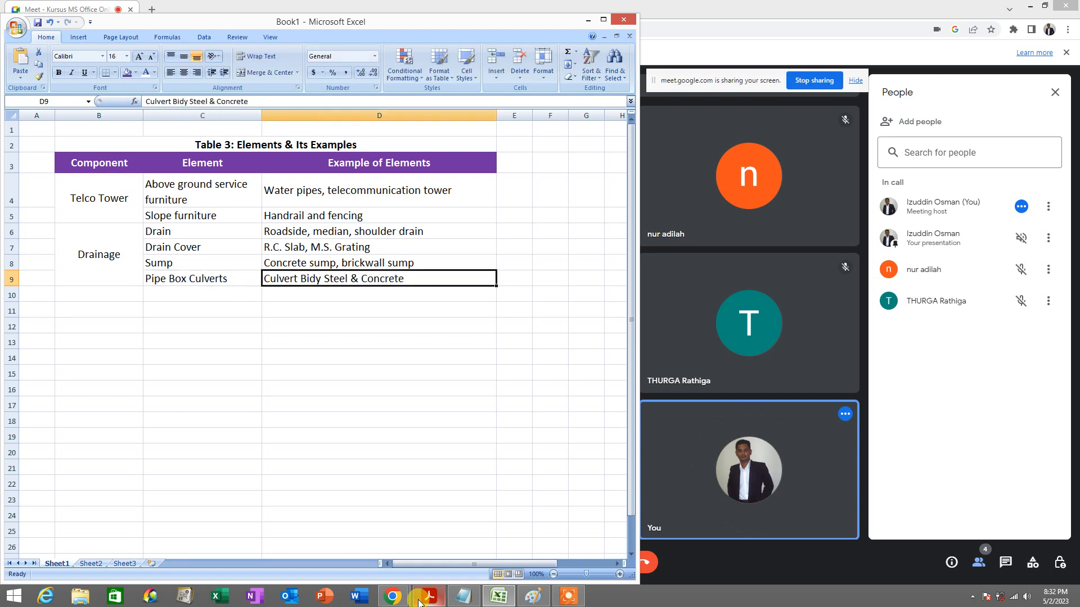
pyautogui.press('F2')
pyautogui.press('Left')
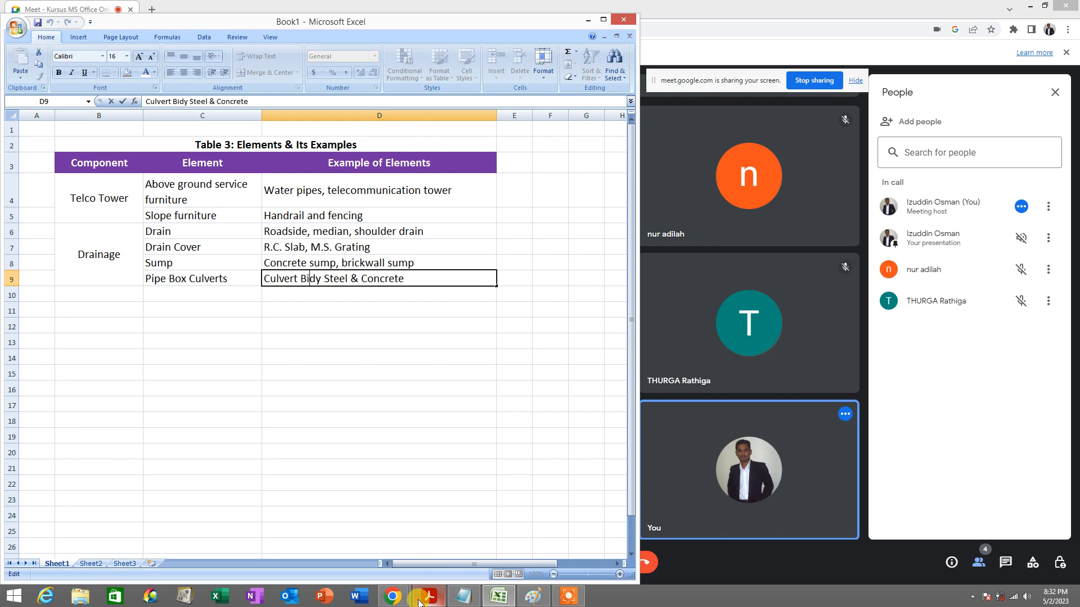
pyautogui.press('Left')
pyautogui.press('Left')
pyautogui.press('Left')
pyautogui.press('Left')
pyautogui.press('Left')
pyautogui.press('Left')
pyautogui.press('Left')
pyautogui.press('Left')
pyautogui.press('Left')
pyautogui.press('Left')
pyautogui.press('Left')
pyautogui.press('Left')
pyautogui.press('Left')
pyautogui.press('Left')
pyautogui.press('Left')
pyautogui.press('Left')
pyautogui.press('Left')
pyautogui.press('Left')
pyautogui.press('BackSpace')
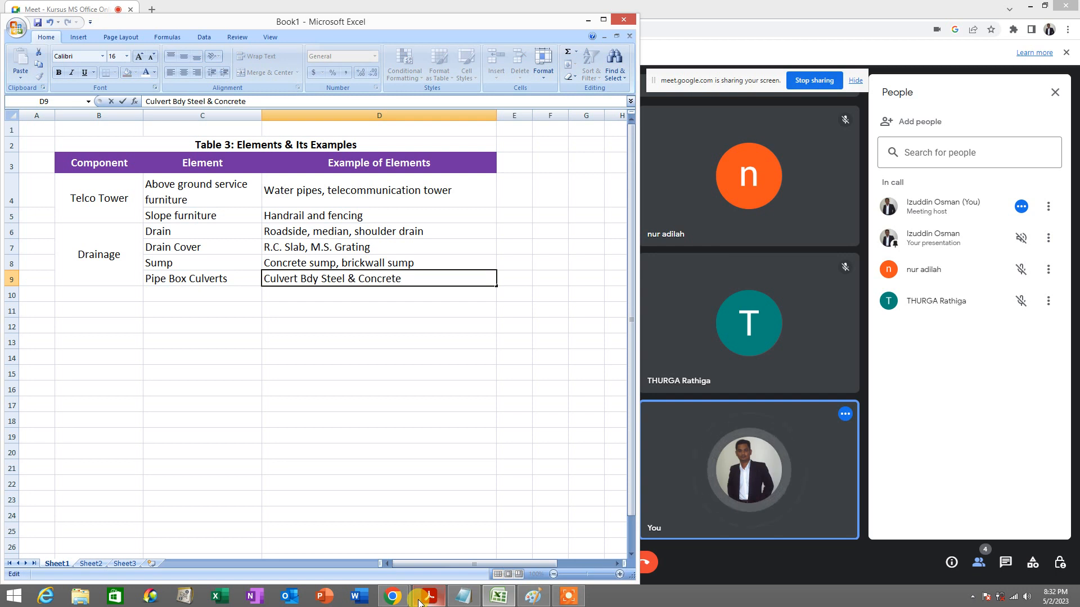
pyautogui.write('o')
pyautogui.press('Return')
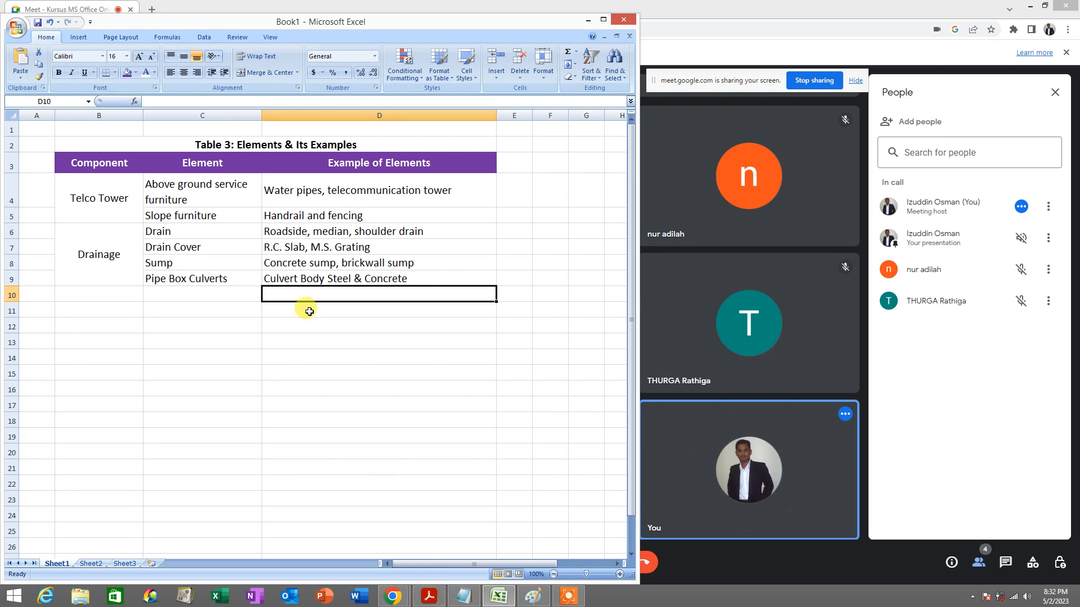
# Step: Check the Bridges & Other Structures elements in the PDF, return to Excel, and enter "Above ground structures" in C10
pyautogui.click(317, 279)
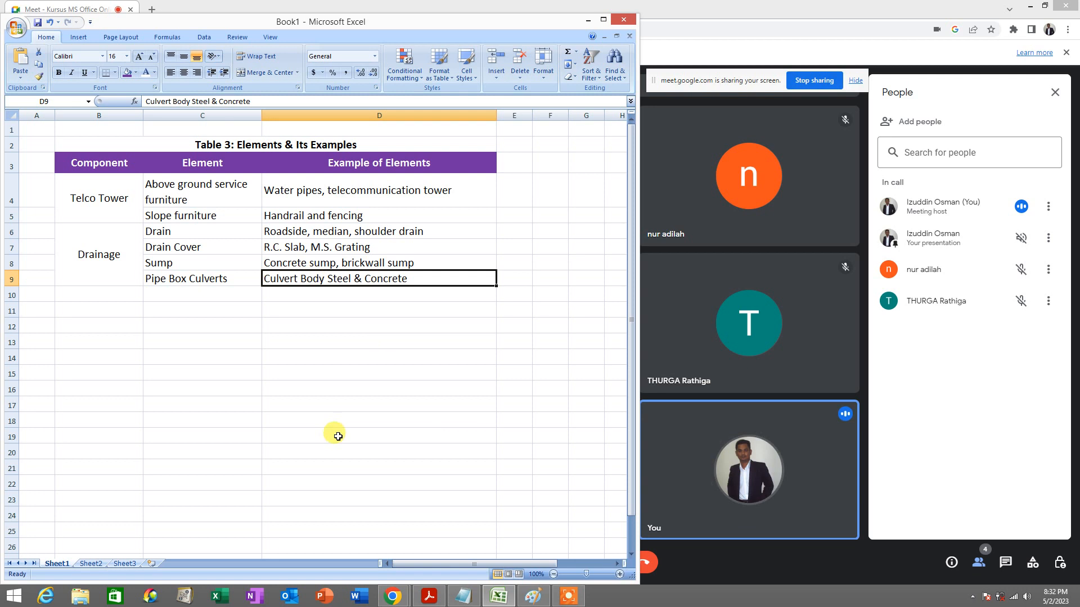
pyautogui.moveTo(92, 292); pyautogui.dragTo(100, 332)
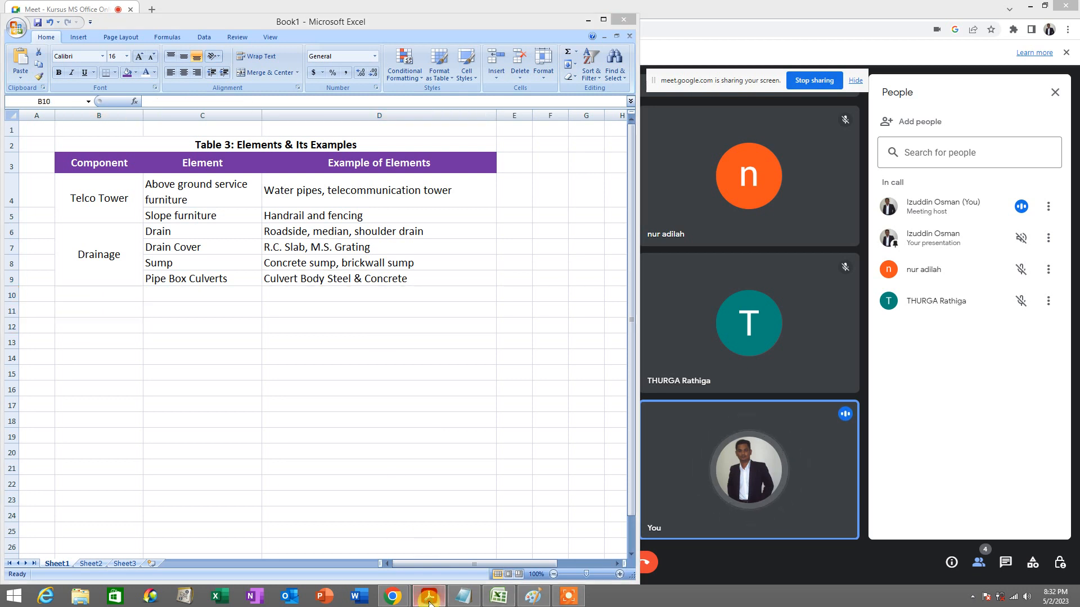
pyautogui.click(429, 596)
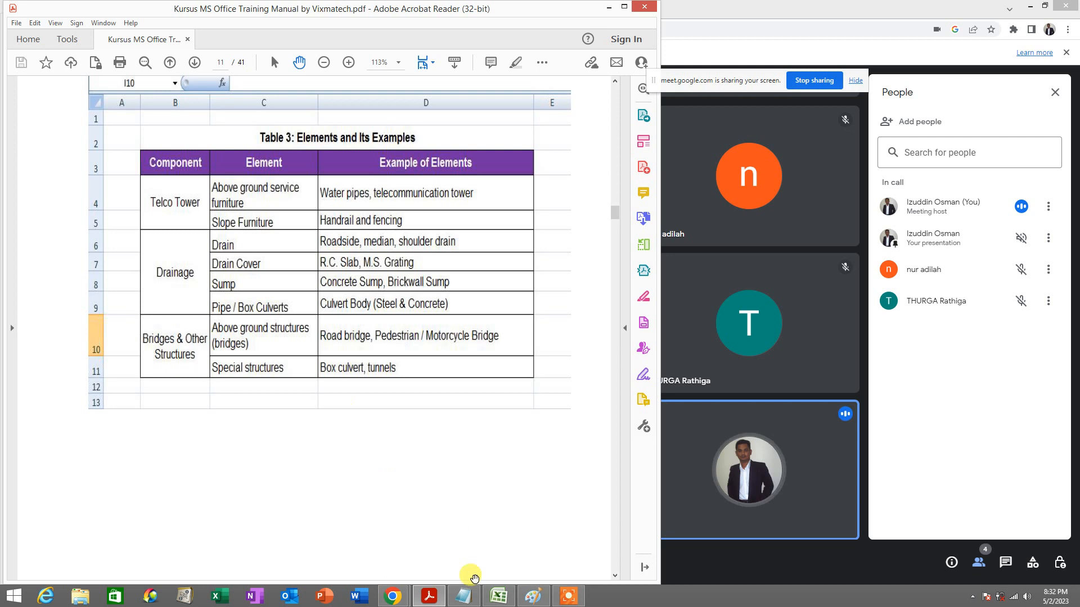
pyautogui.click(429, 596)
pyautogui.moveTo(203, 293); pyautogui.dragTo(224, 284)
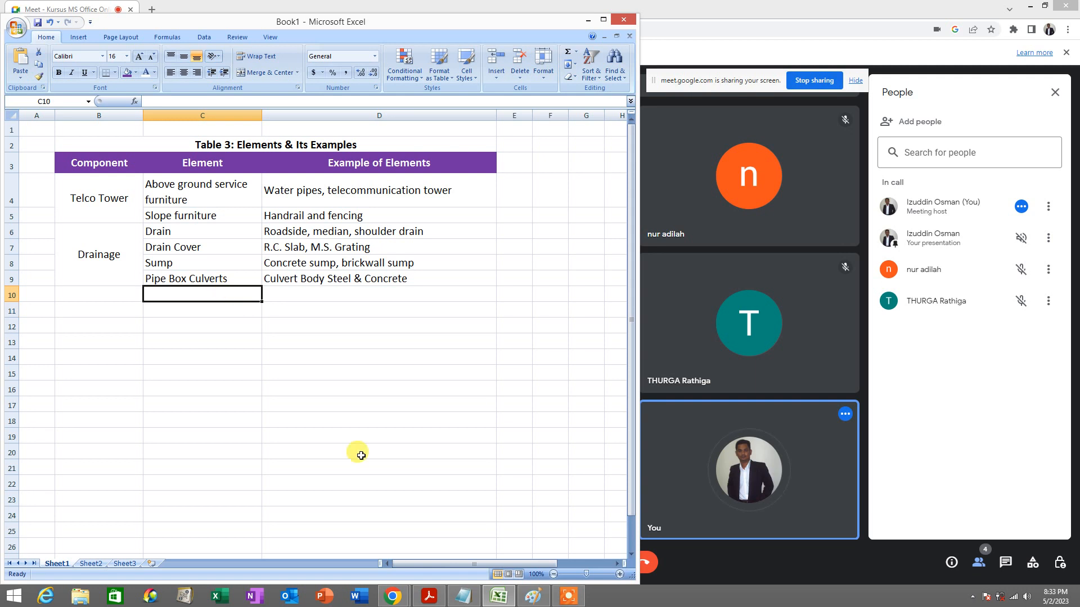
pyautogui.click(435, 599)
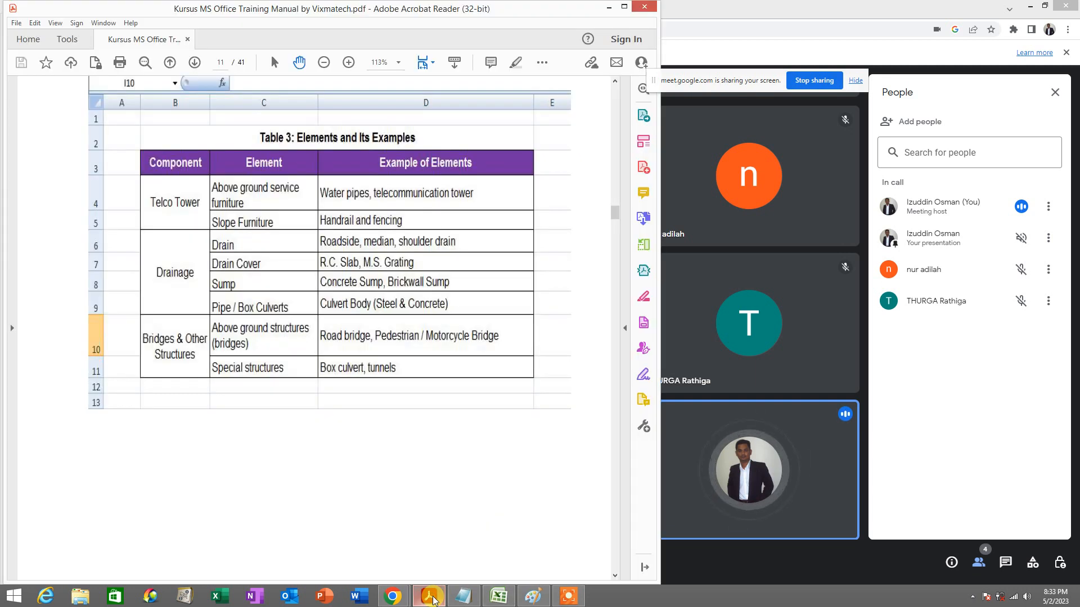
pyautogui.click(433, 599)
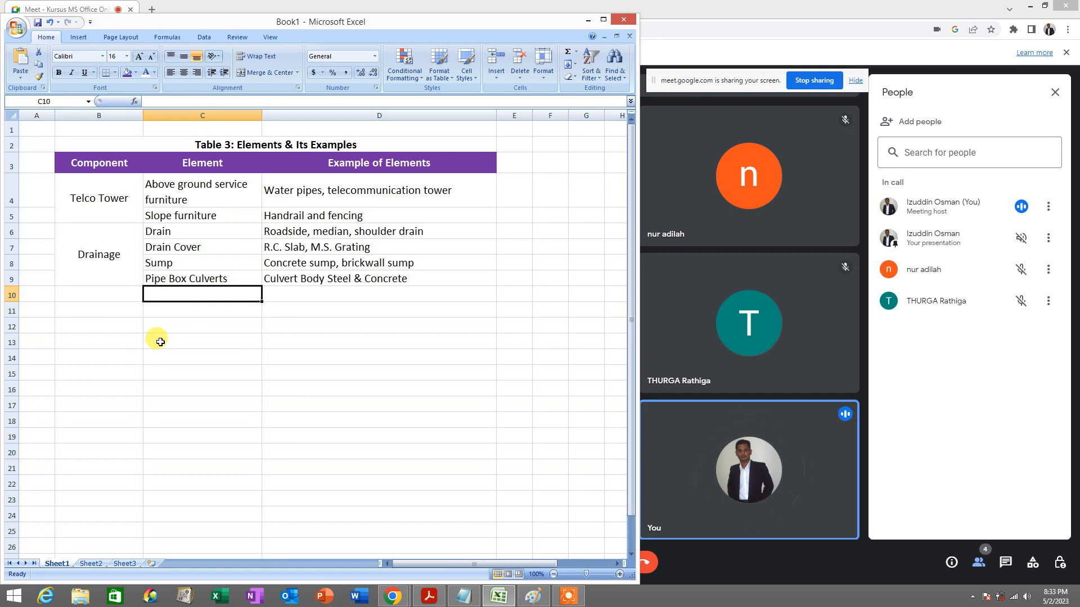
pyautogui.write('Above')
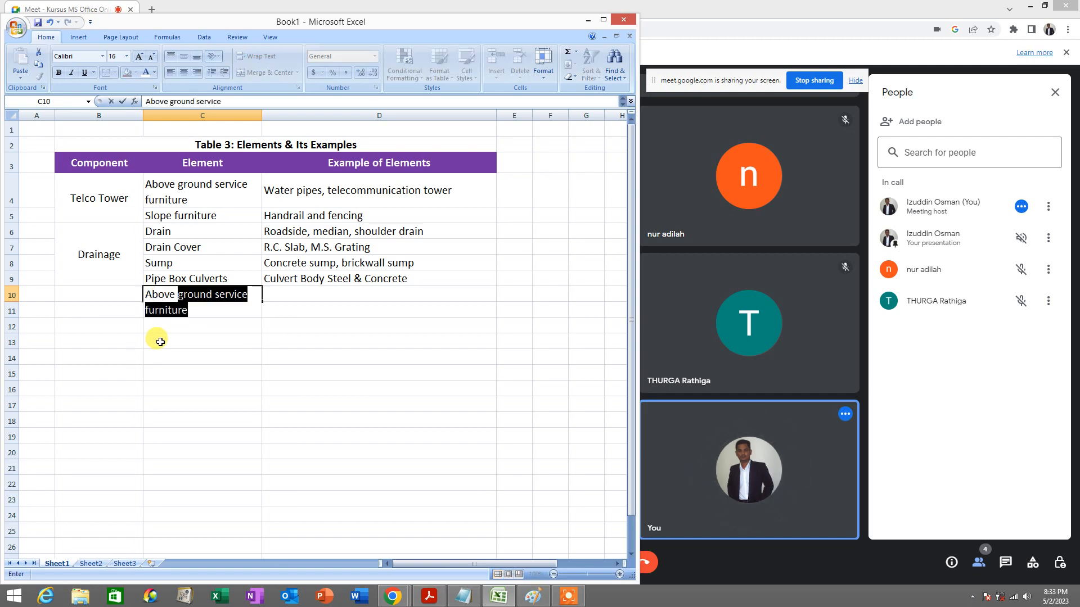
pyautogui.write(' ground s')
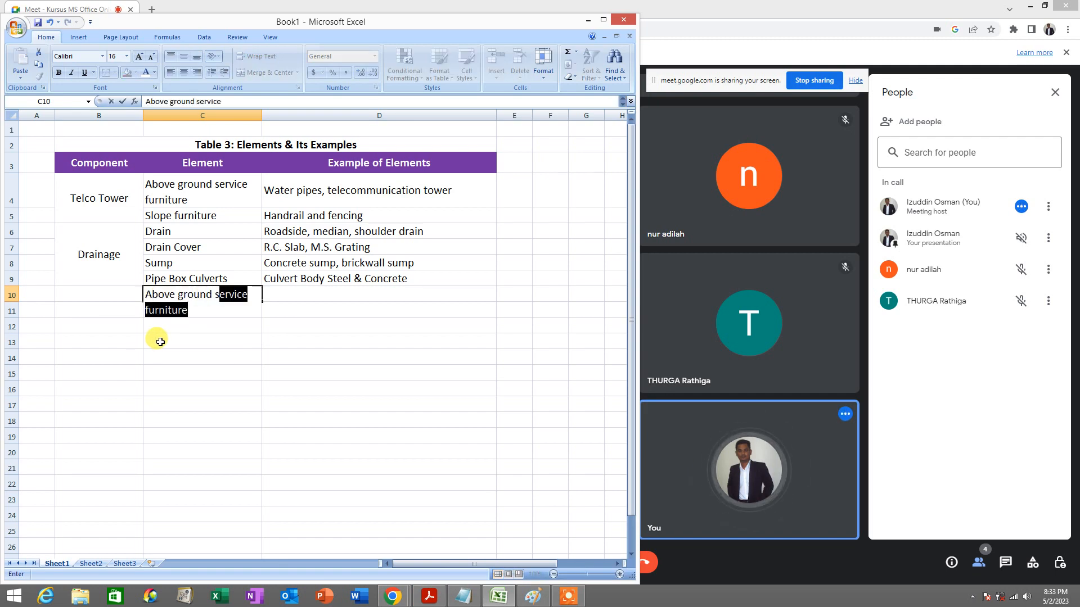
pyautogui.write('tructures')
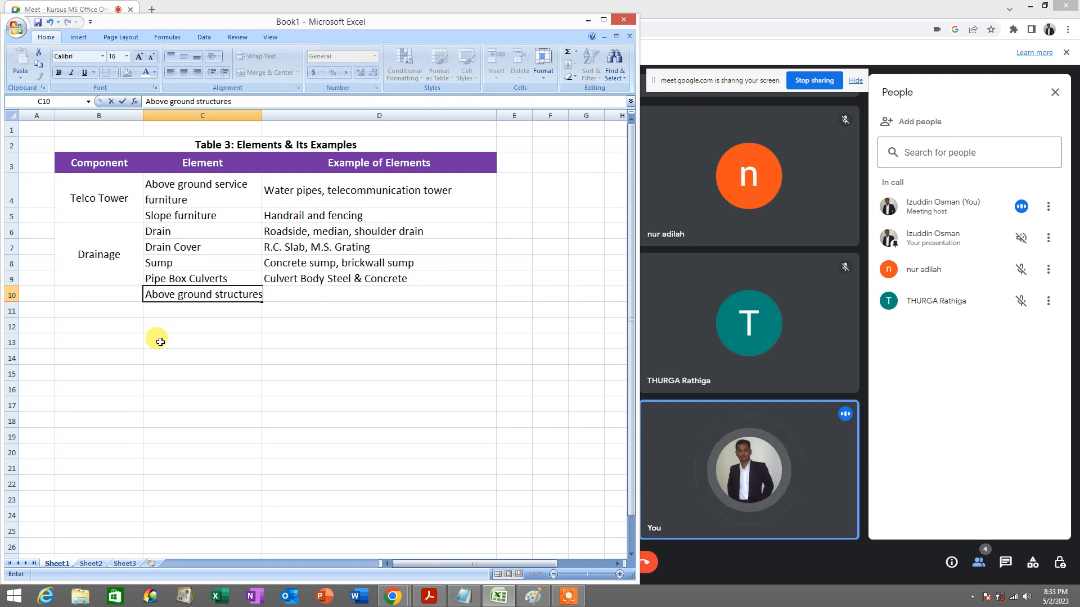
# Step: Switch to Notepad, highlight the note about going to the next line, and return to Excel
pyautogui.click(463, 595)
pyautogui.moveTo(167, 371); pyautogui.dragTo(520, 409)
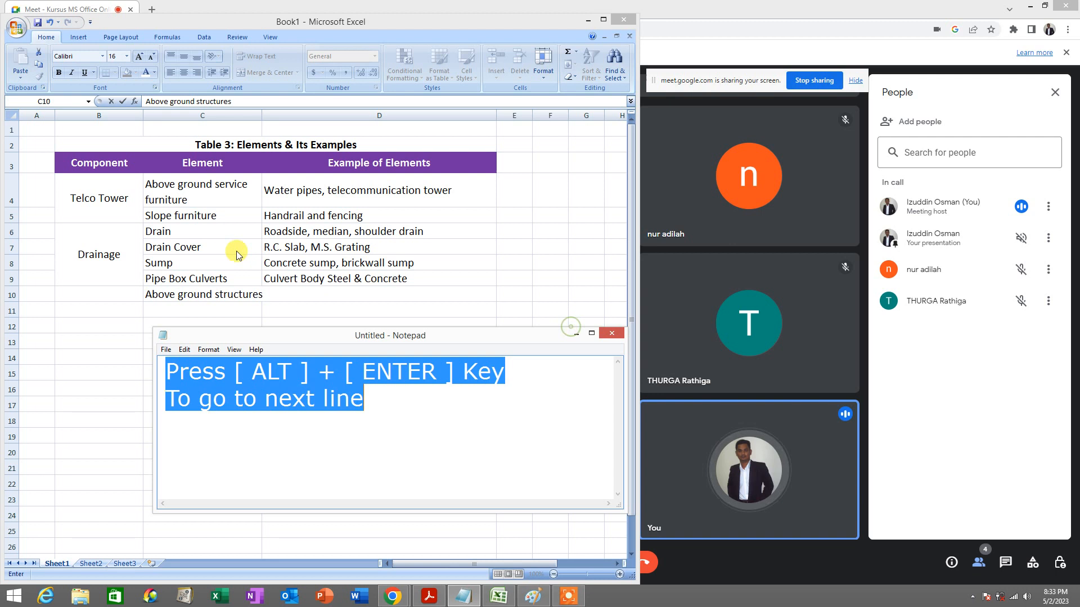
pyautogui.click(576, 336)
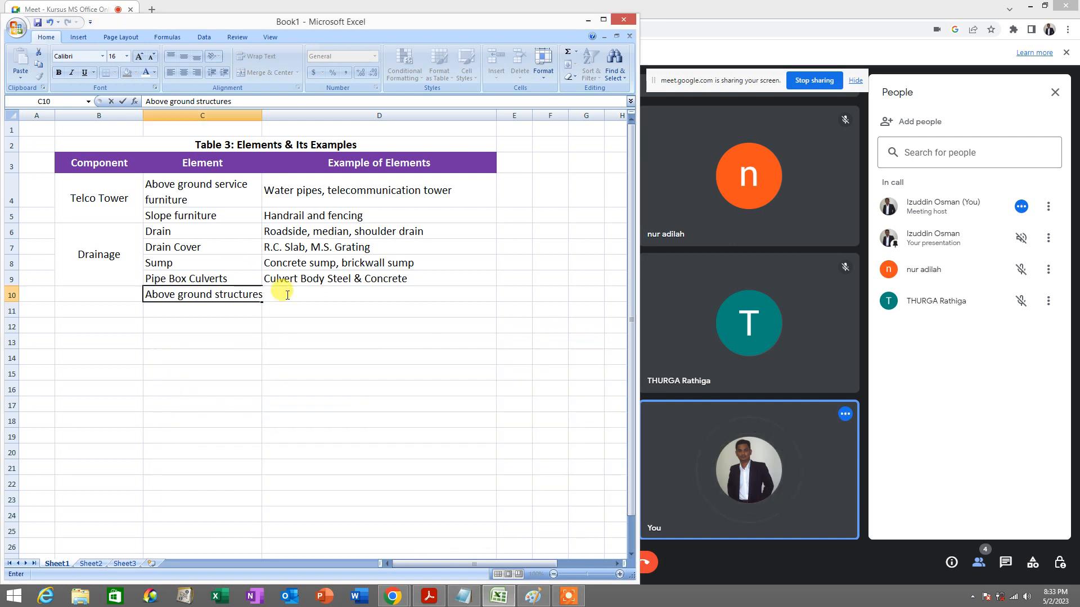
# Step: Widen column C slightly and add "(Bridges)" on a second line in C10, making row 10 marginally taller
pyautogui.click(253, 115)
pyautogui.moveTo(262, 116); pyautogui.dragTo(279, 115)
pyautogui.click(270, 294)
pyautogui.doubleClick(269, 294)
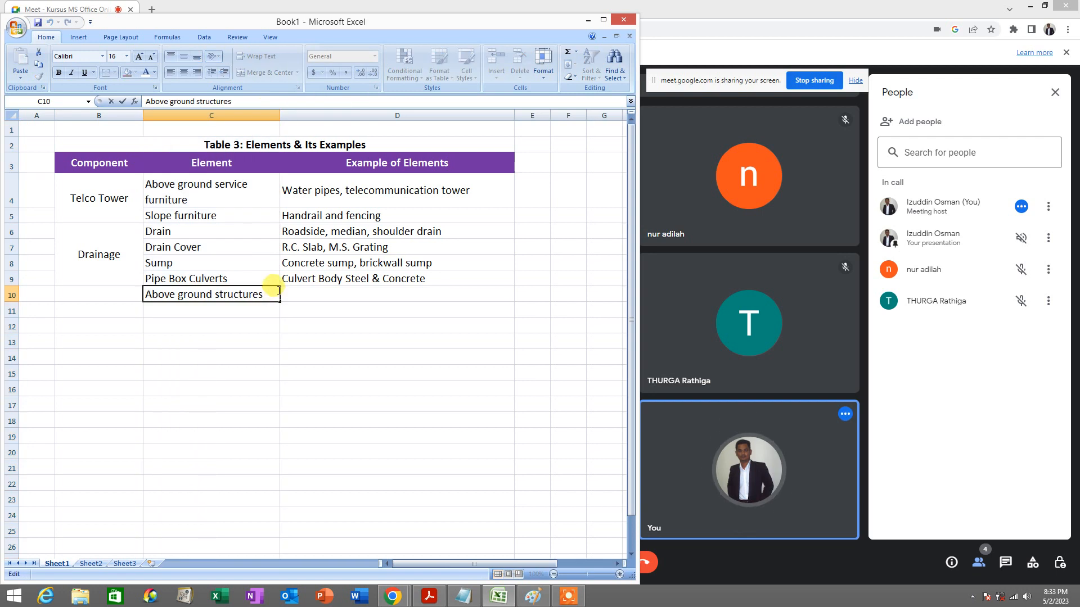
pyautogui.hotkey('alt', 'Return')
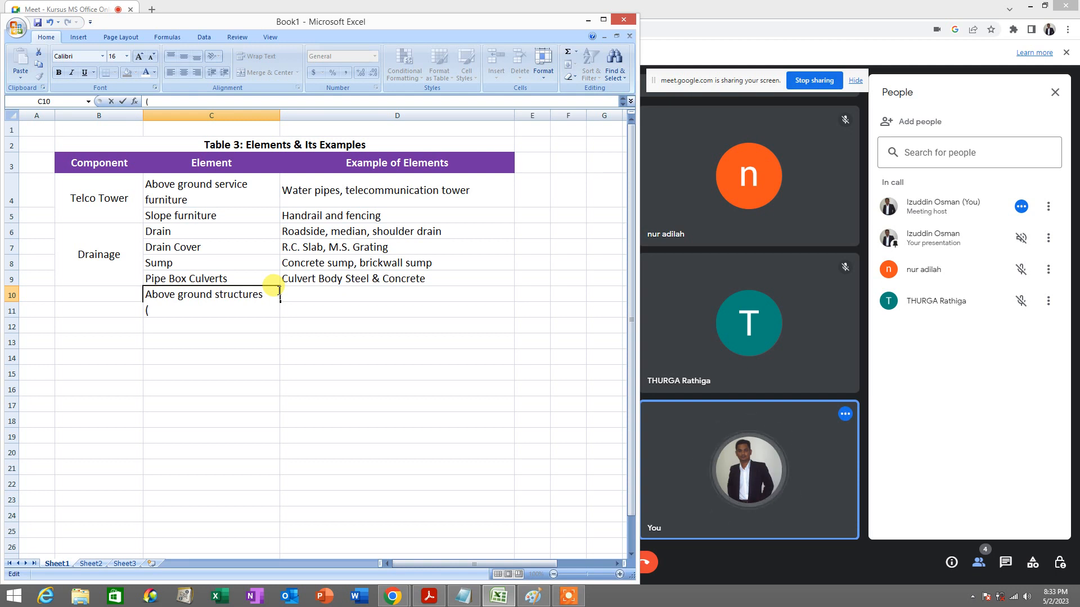
pyautogui.write('(Bridges')
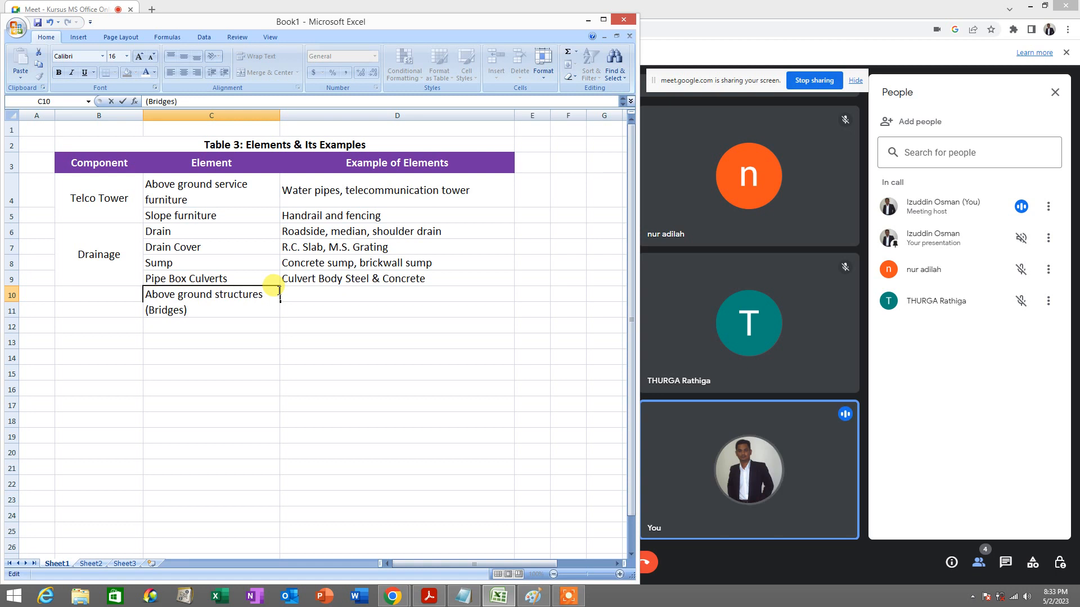
pyautogui.press('Return')
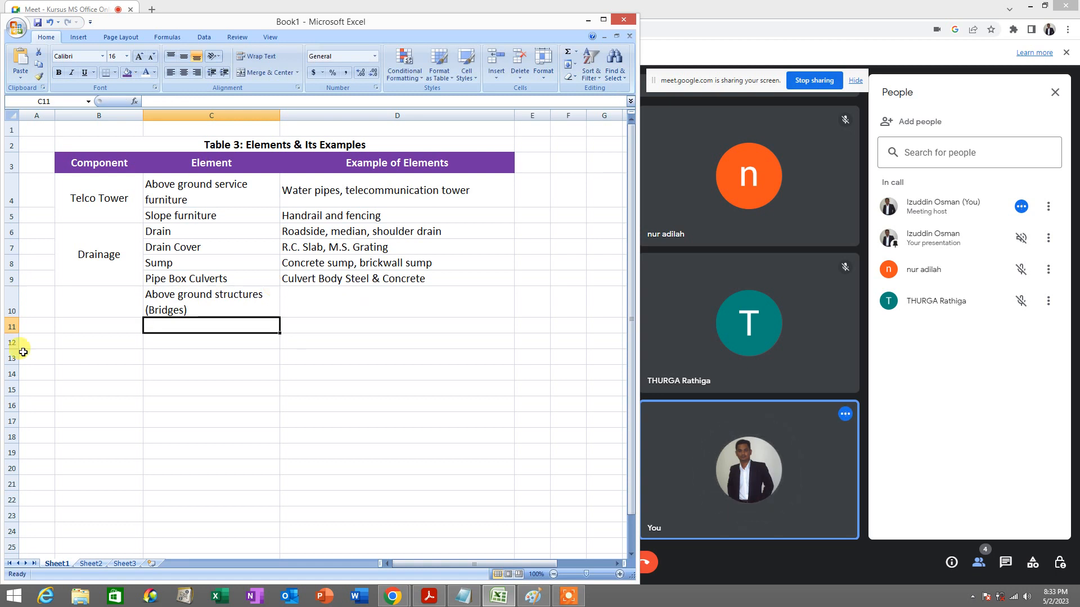
pyautogui.moveTo(11, 318); pyautogui.dragTo(11, 320)
# Step: Check the last element in the PDF, return to Excel, and enter "Special structures" in C11
pyautogui.click(256, 311)
pyautogui.click(432, 600)
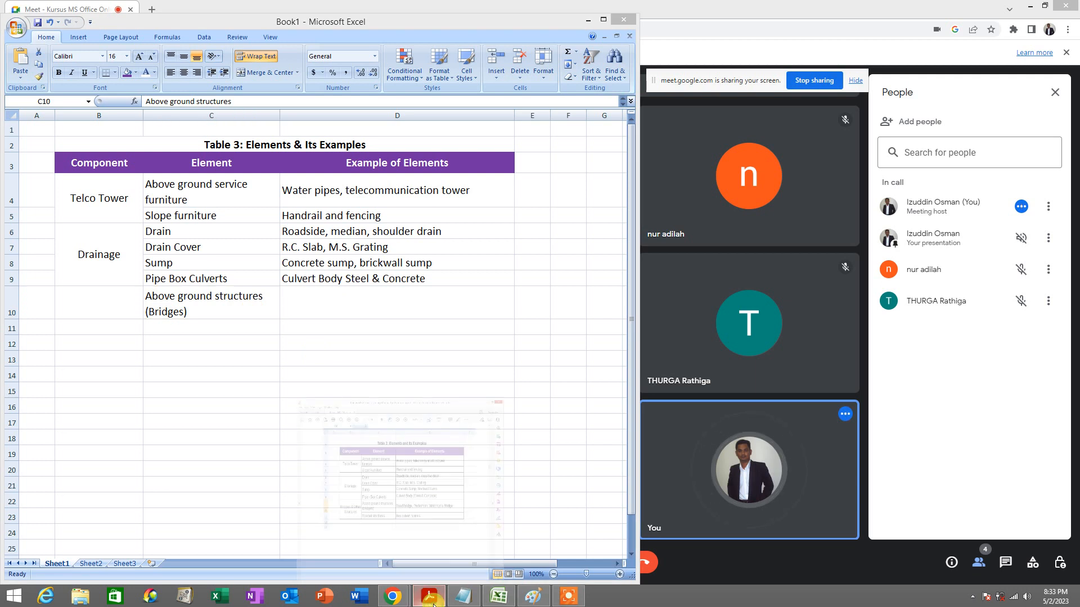
pyautogui.click(432, 601)
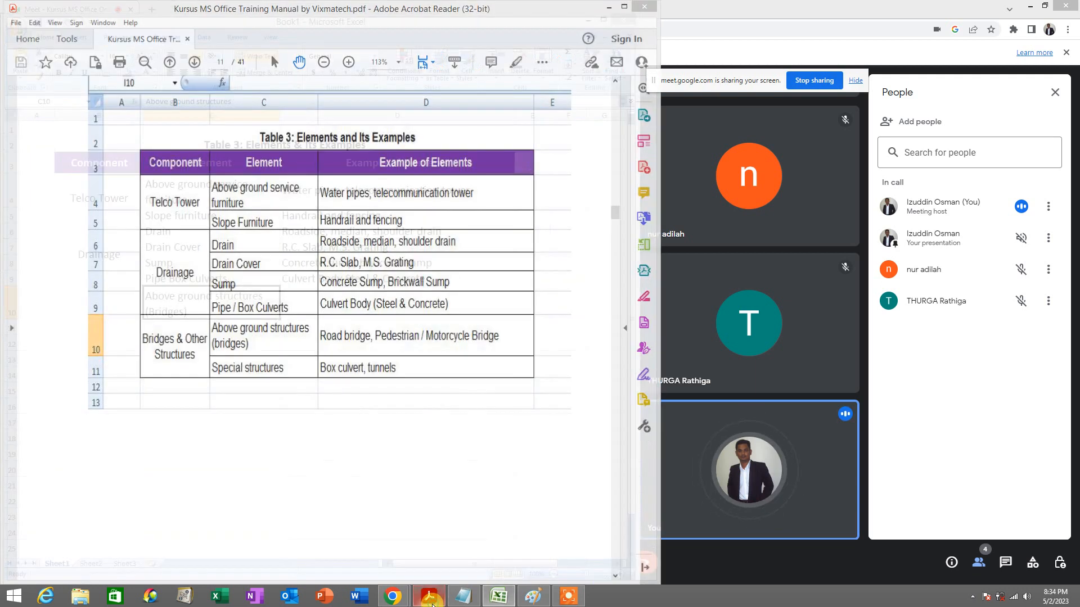
pyautogui.click(183, 328)
pyautogui.write('S')
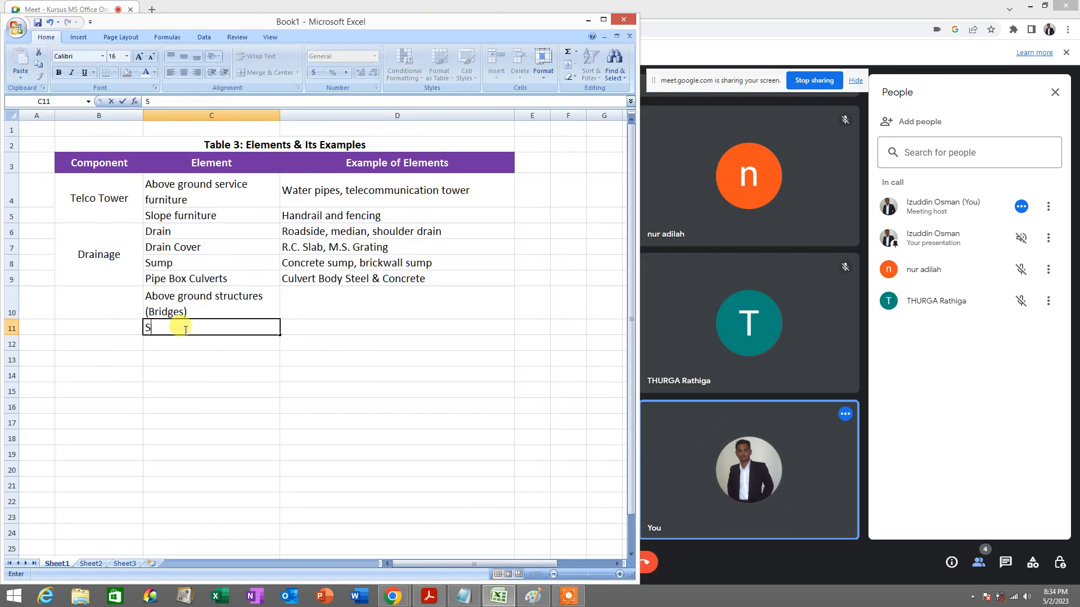
pyautogui.write('pecial structures')
pyautogui.press('Return')
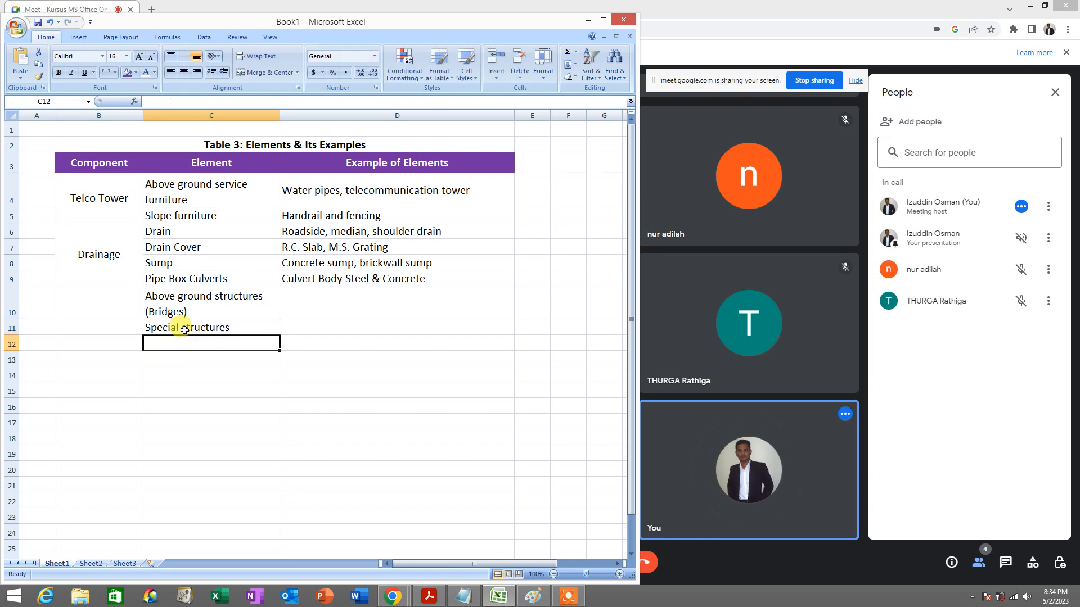
# Step: Merge and center the component cells B10:B11 beside the two structures elements
pyautogui.click(113, 309)
pyautogui.moveTo(133, 312); pyautogui.dragTo(133, 325)
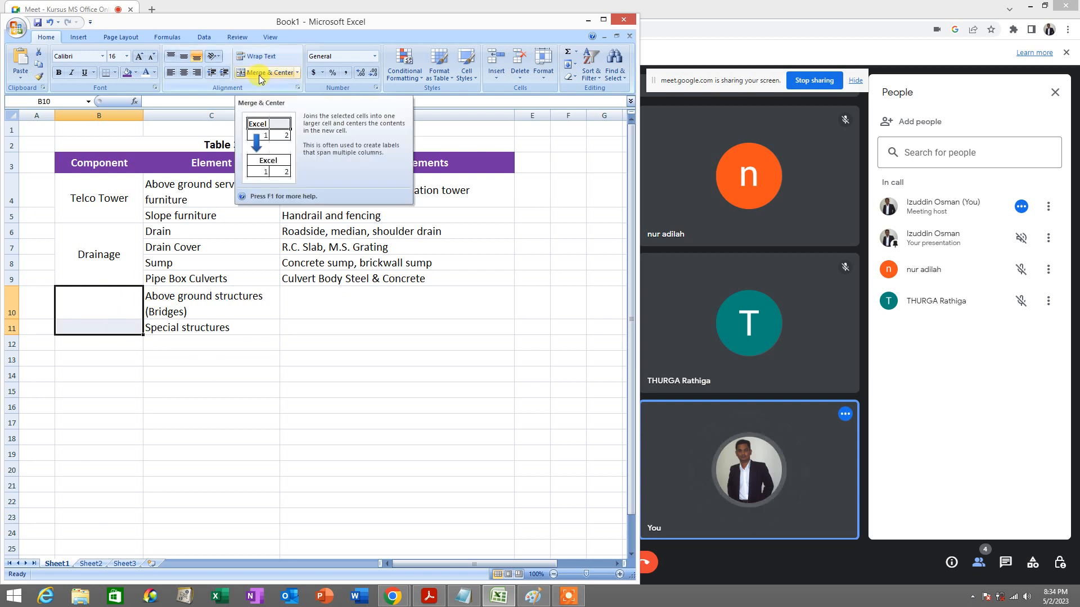
pyautogui.click(122, 317)
pyautogui.moveTo(122, 319); pyautogui.dragTo(121, 328)
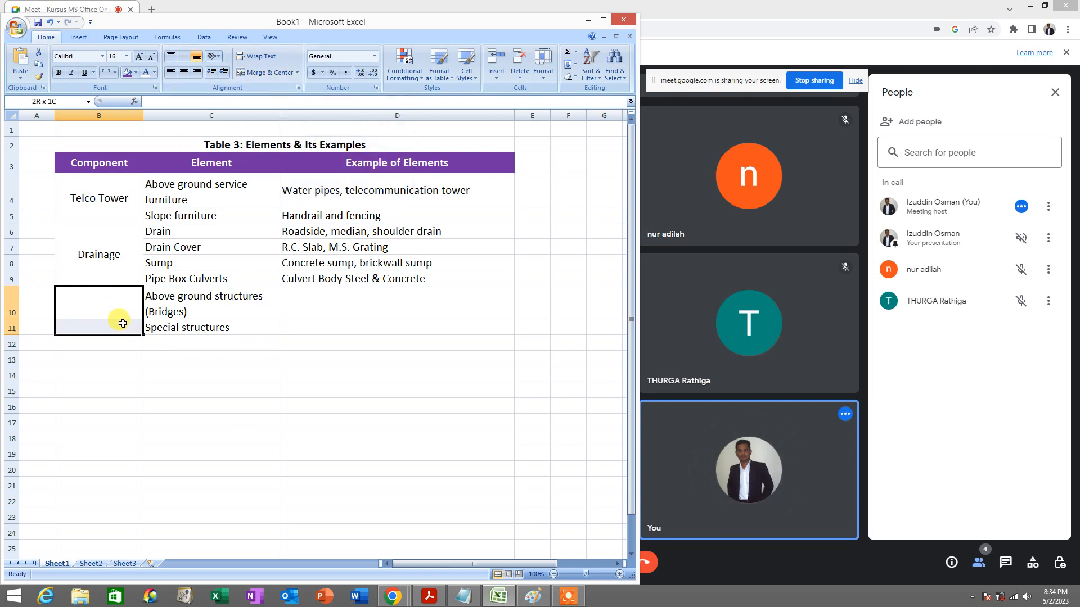
pyautogui.click(266, 78)
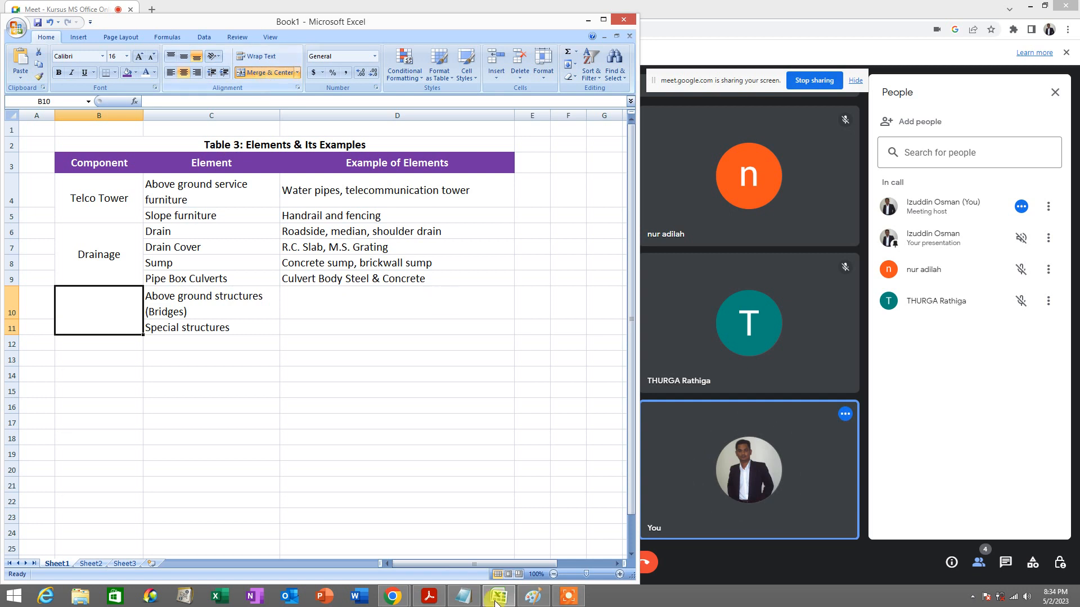
# Step: Check the third component name in the PDF, return to Excel, and enter "Bridges & Other" in the merged B10 cell
pyautogui.click(437, 596)
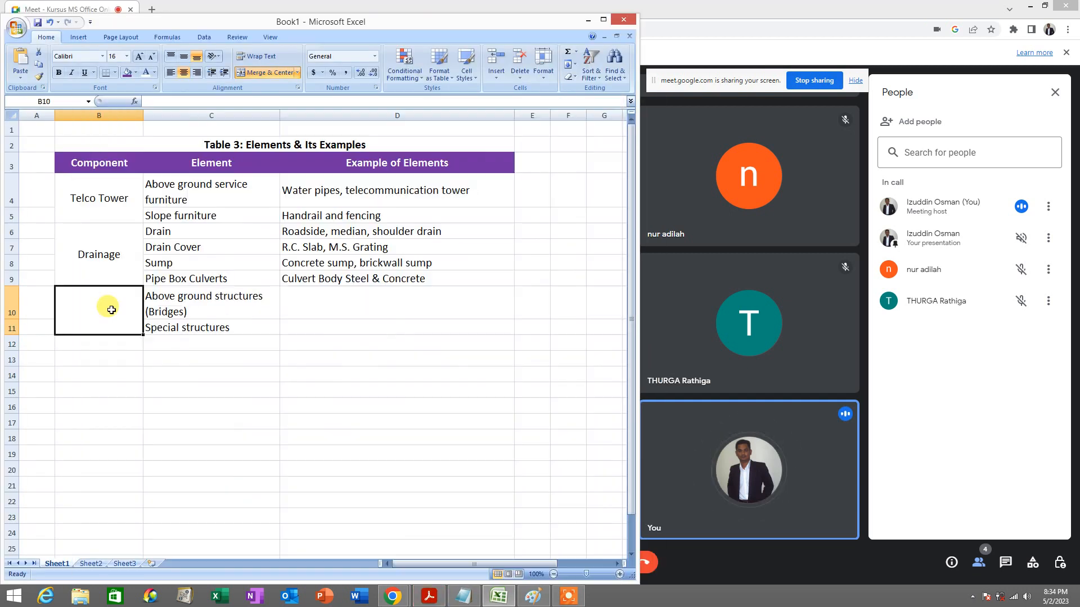
pyautogui.write('Bride')
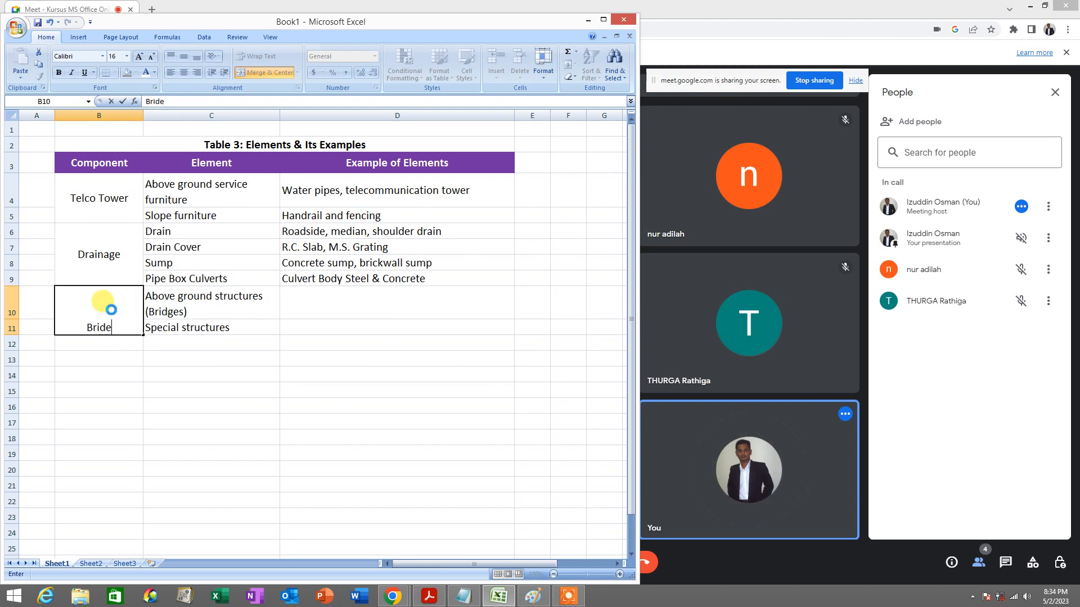
pyautogui.click(112, 310)
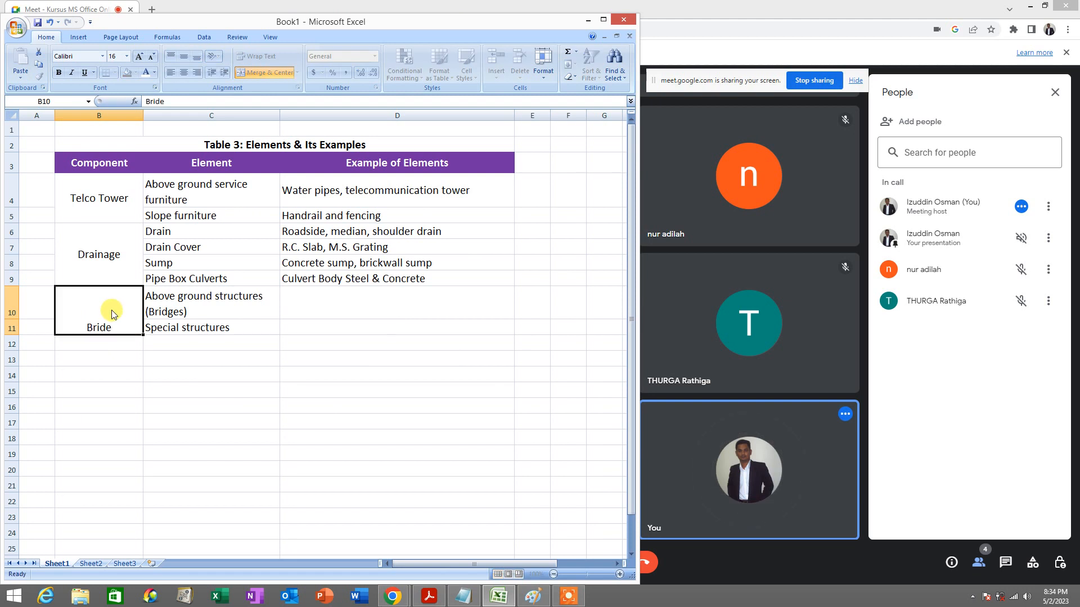
pyautogui.hotkey('ctrl', 's')
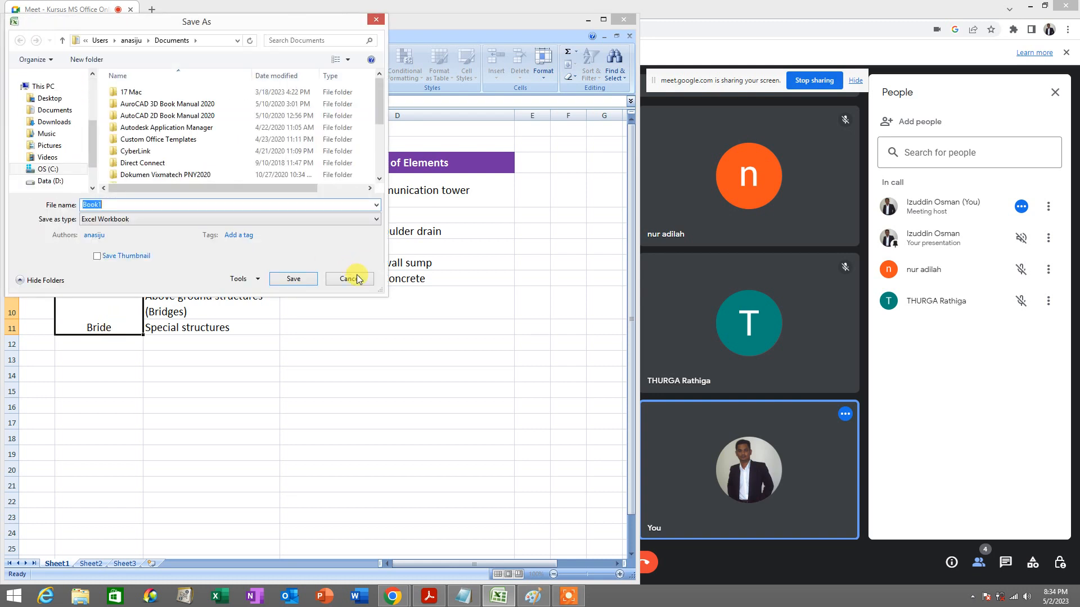
pyautogui.click(353, 275)
pyautogui.doubleClick(112, 329)
pyautogui.press('BackSpace')
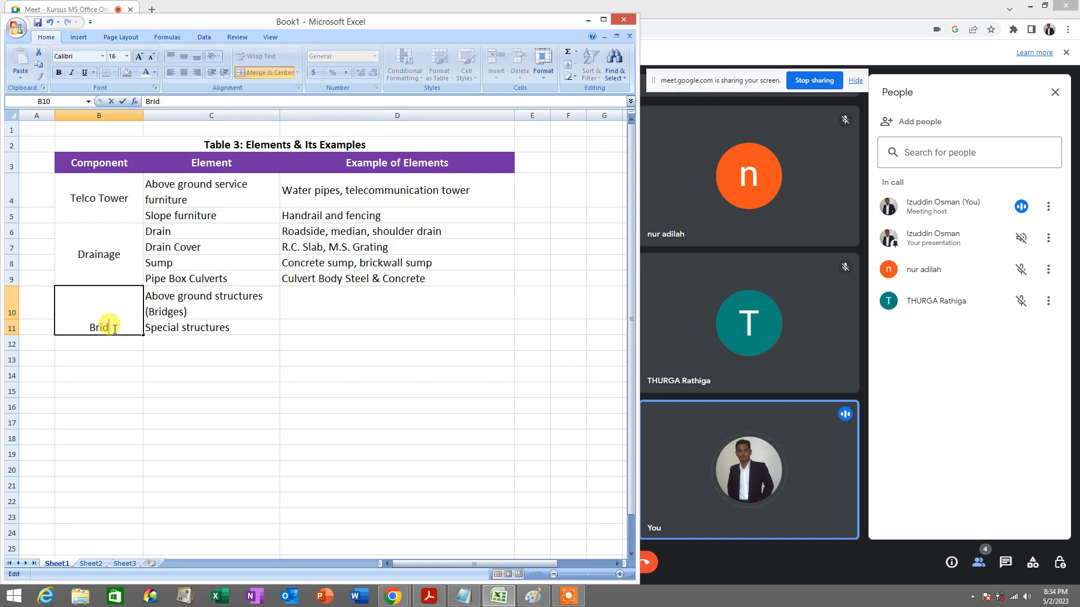
pyautogui.write('ges & Other')
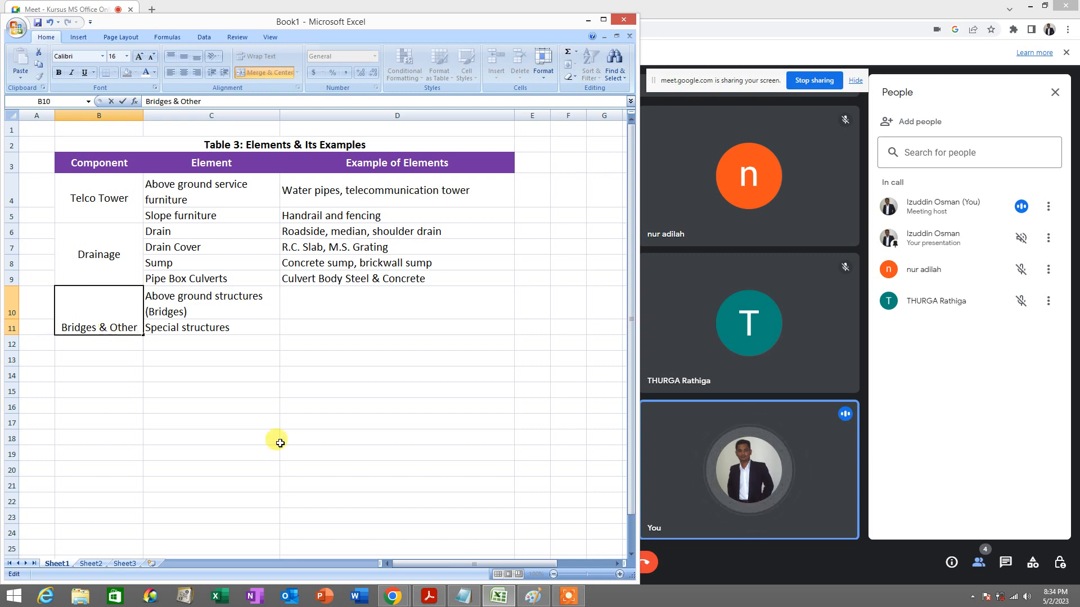
# Step: Highlight both lines of the Notepad line-break note again and return to the cell being edited in Excel
pyautogui.click(463, 595)
pyautogui.moveTo(169, 371); pyautogui.dragTo(529, 372)
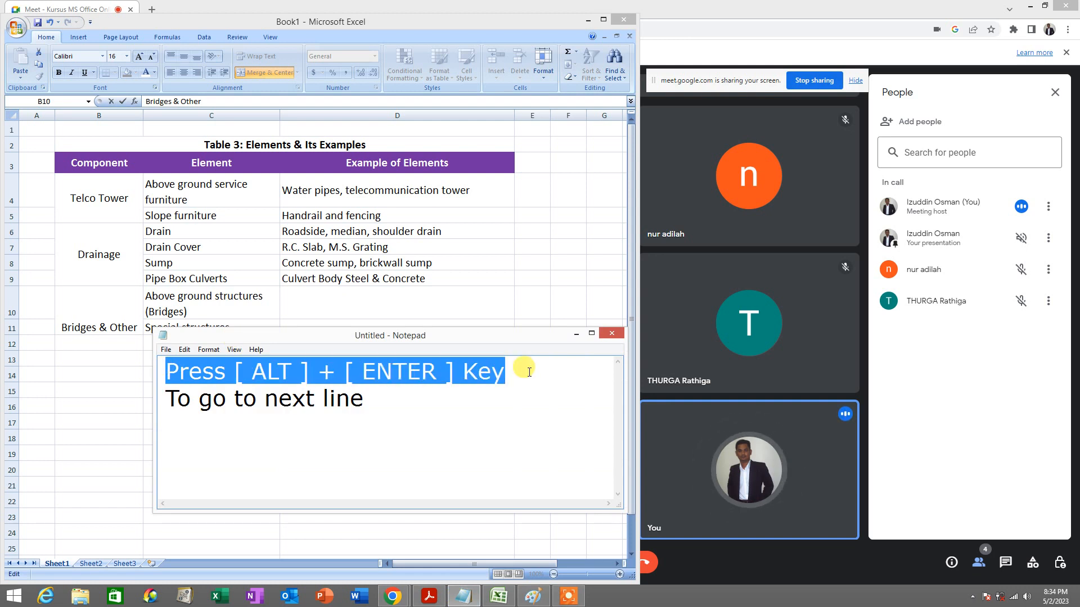
pyautogui.moveTo(529, 372); pyautogui.dragTo(530, 392)
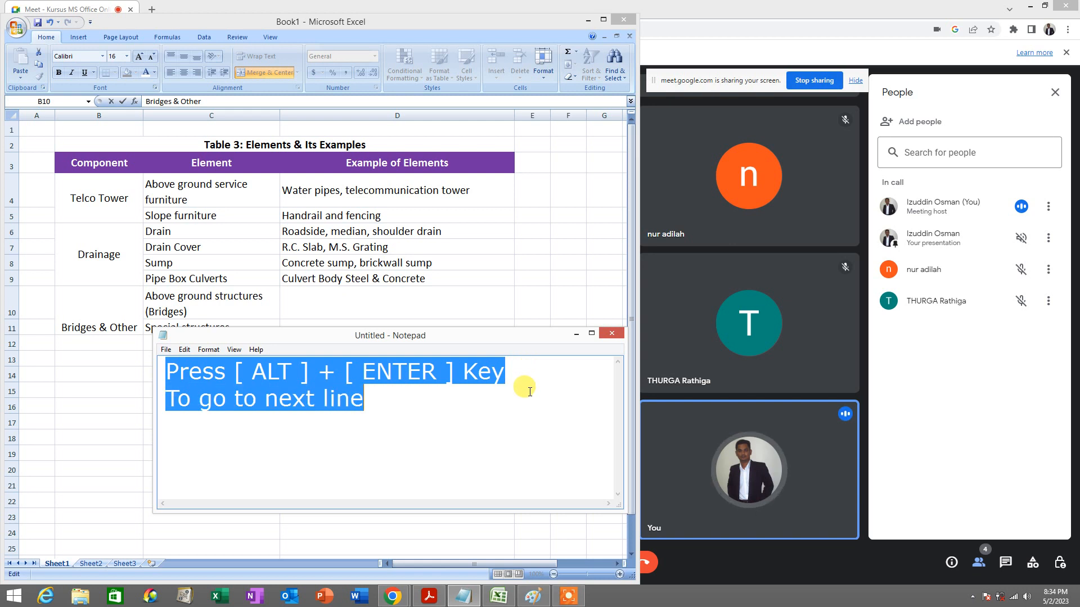
pyautogui.click(574, 336)
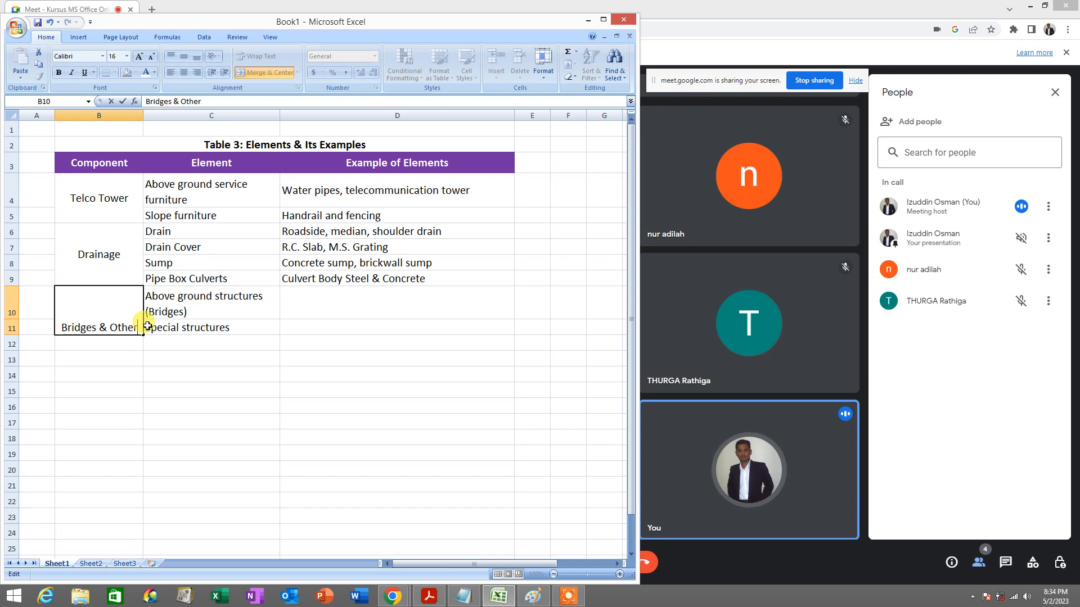
# Step: Add "Structures" on a second line in the merged B10 cell and middle-align its text vertically
pyautogui.hotkey('alt', 'Return')
pyautogui.write('Structures')
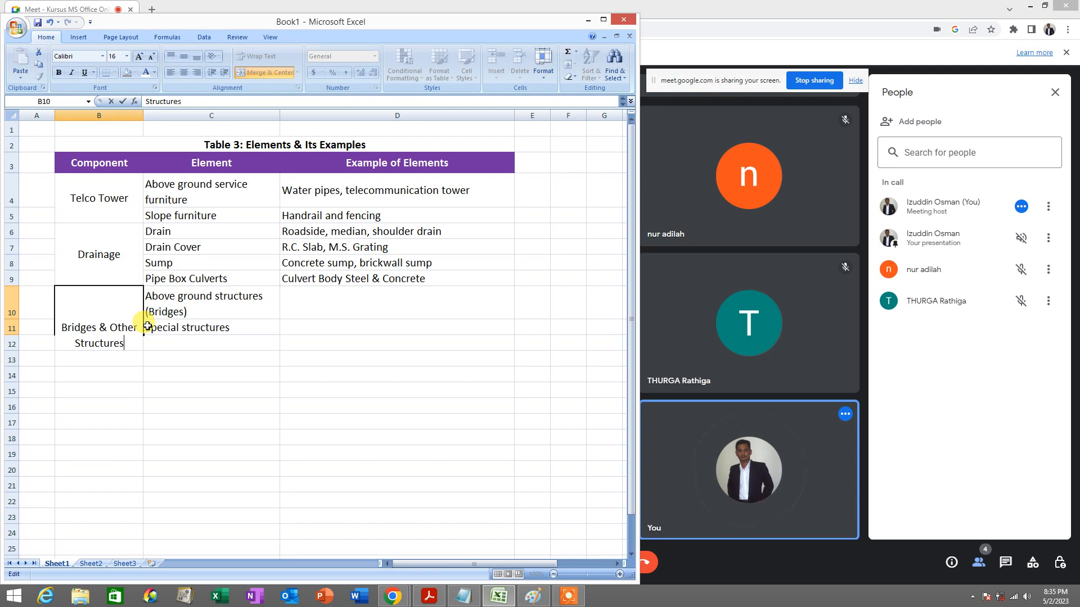
pyautogui.press('Return')
pyautogui.click(125, 318)
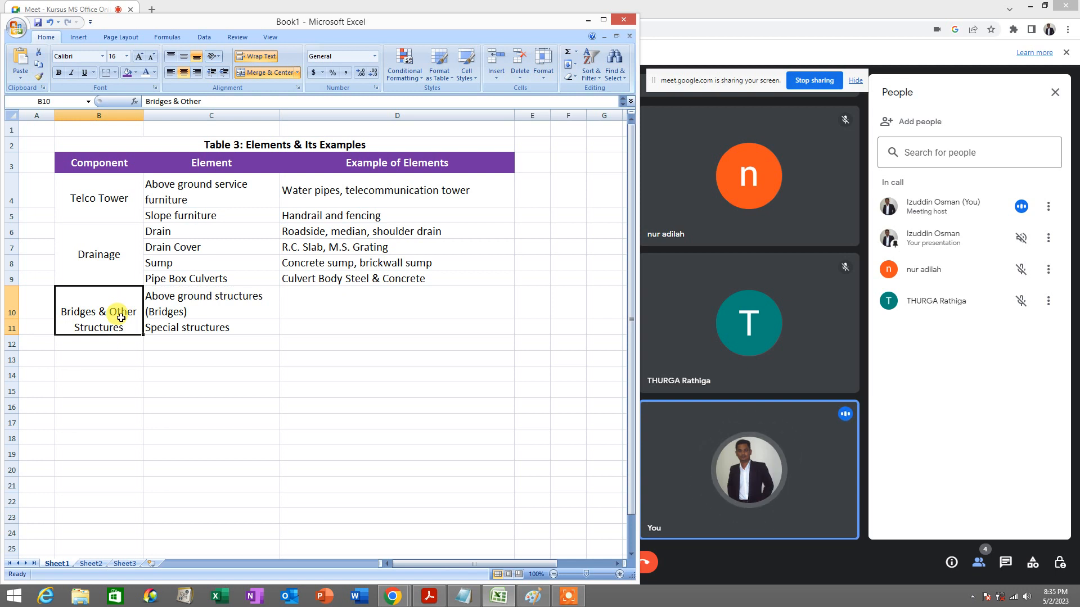
pyautogui.click(185, 58)
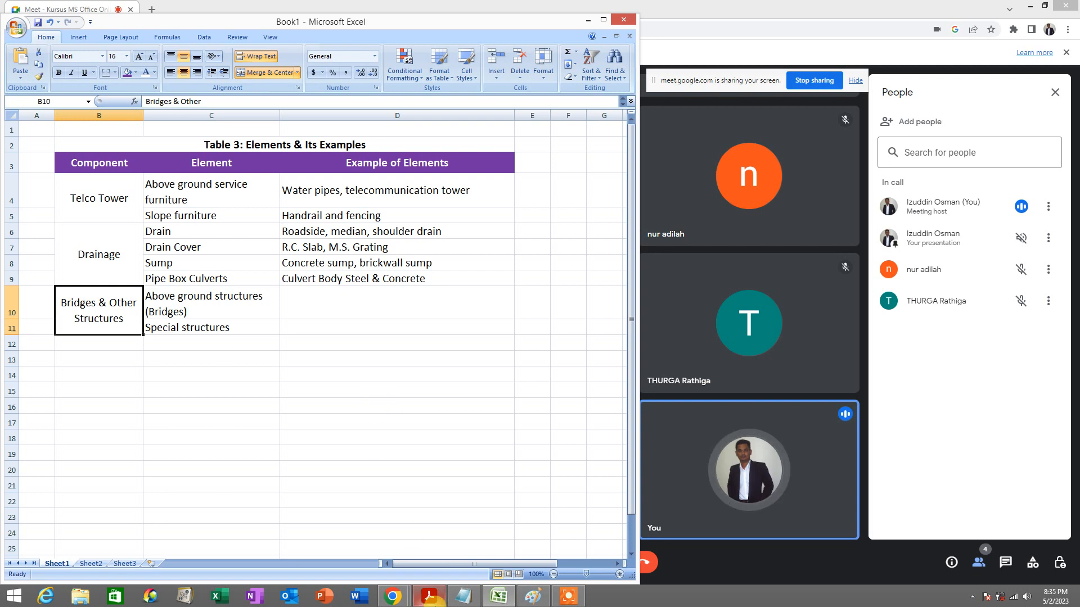
pyautogui.moveTo(430, 602)
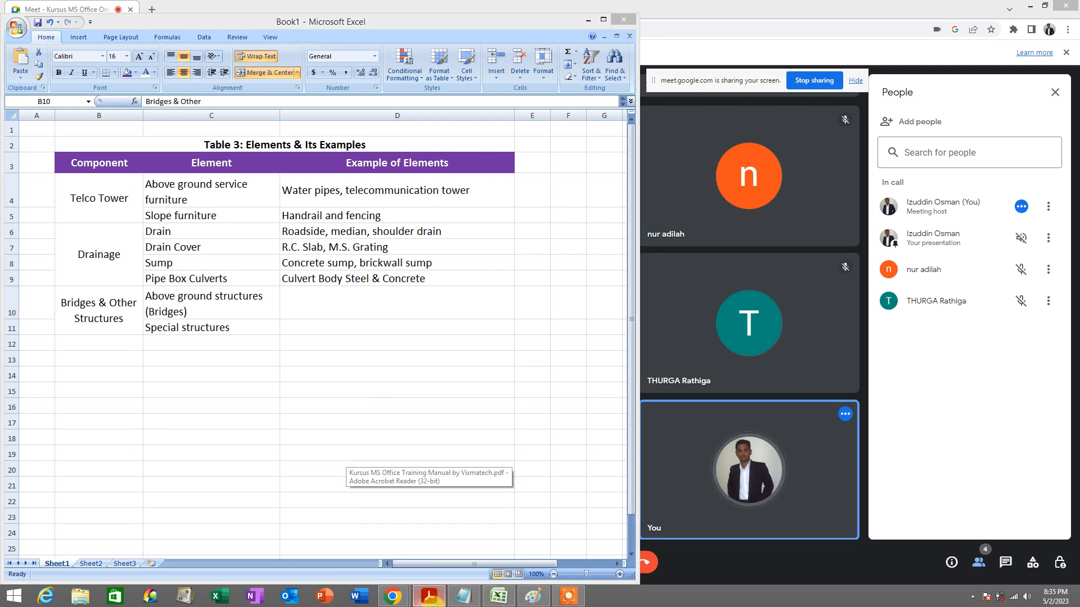
# Step: Check the above ground structures examples in the PDF, return to Excel, and begin cell D10 with "Road bridge, pedestrian"
pyautogui.click(429, 539)
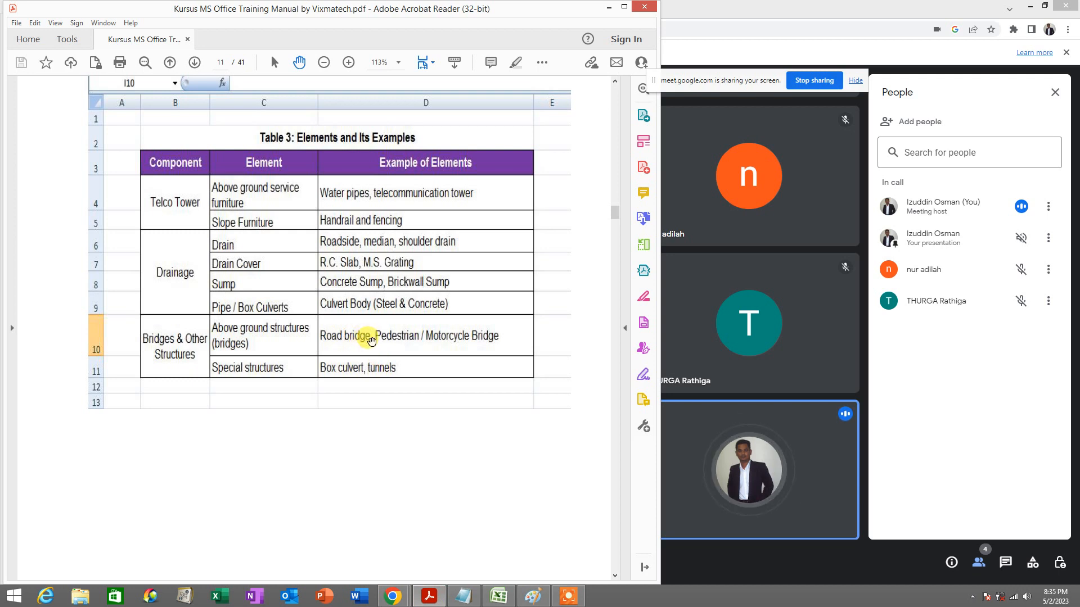
pyautogui.click(425, 597)
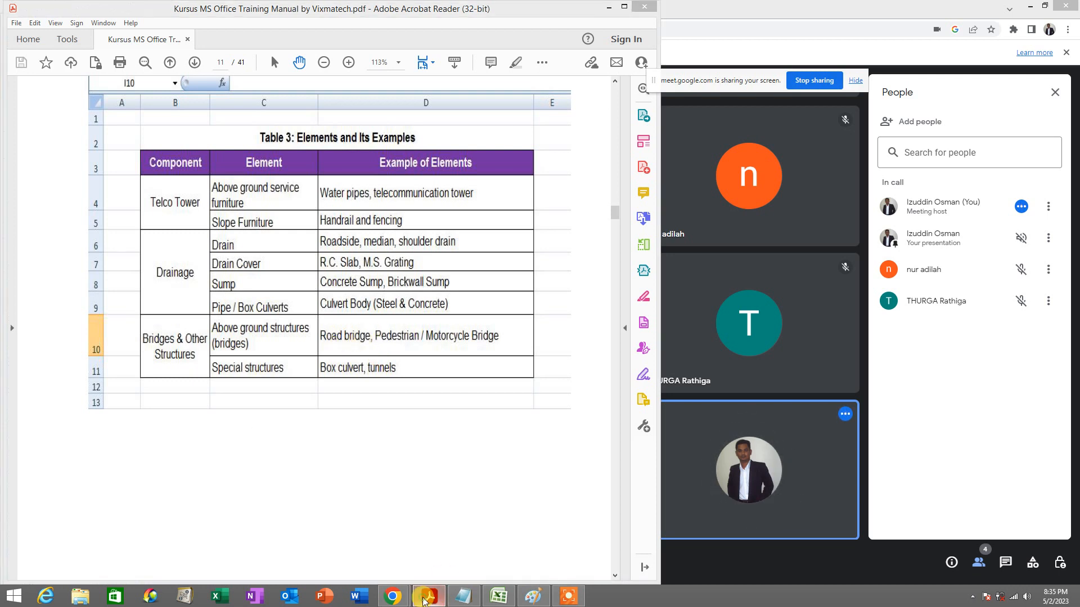
pyautogui.click(425, 598)
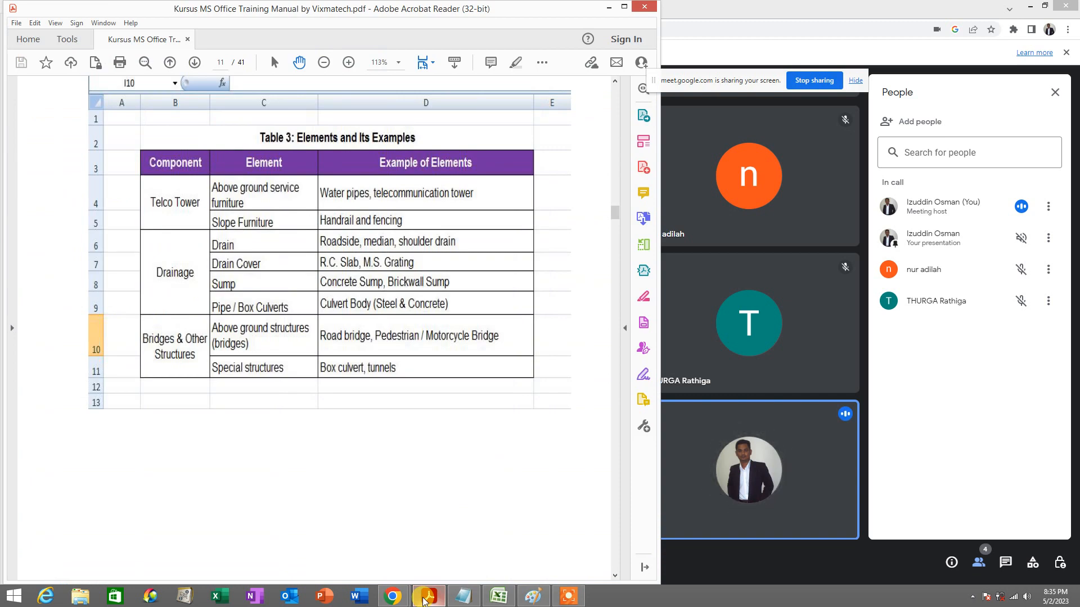
pyautogui.click(424, 599)
pyautogui.click(317, 313)
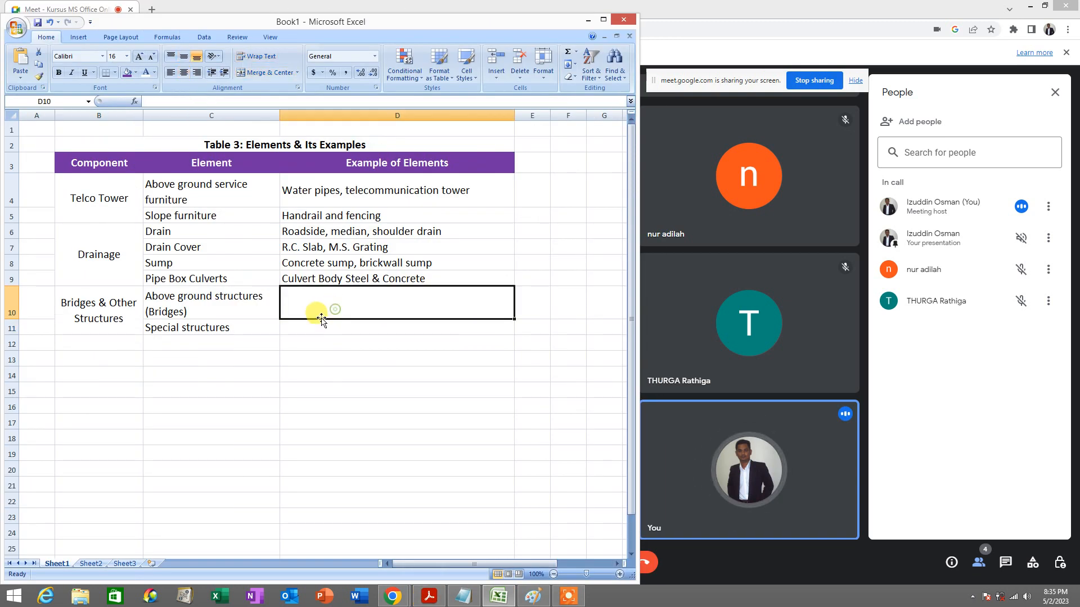
pyautogui.write('R')
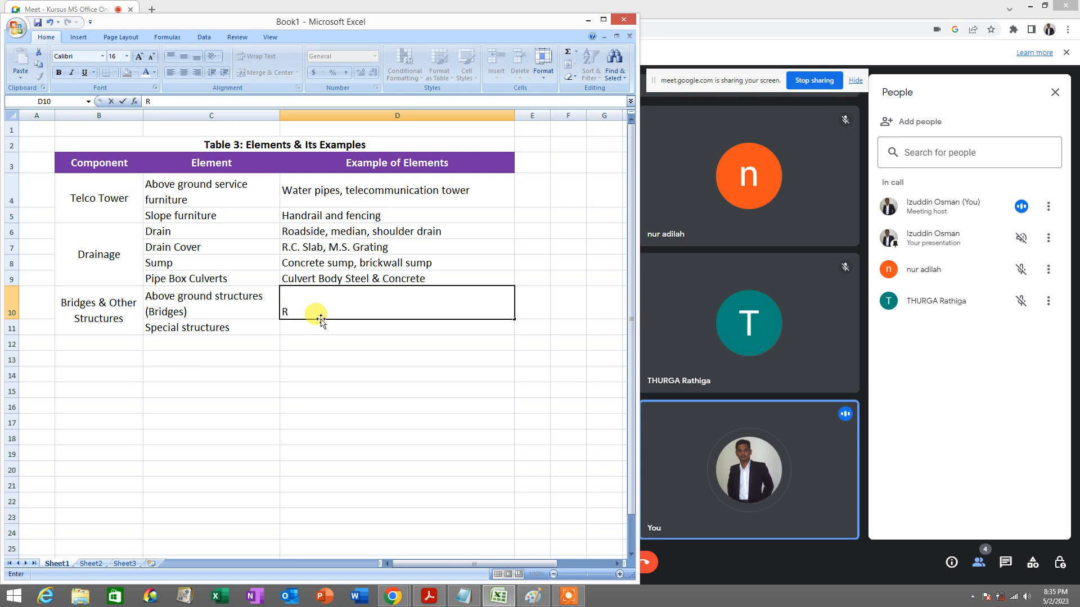
pyautogui.write('oad')
pyautogui.press('Delete')
pyautogui.write('bridge, pedestrian')
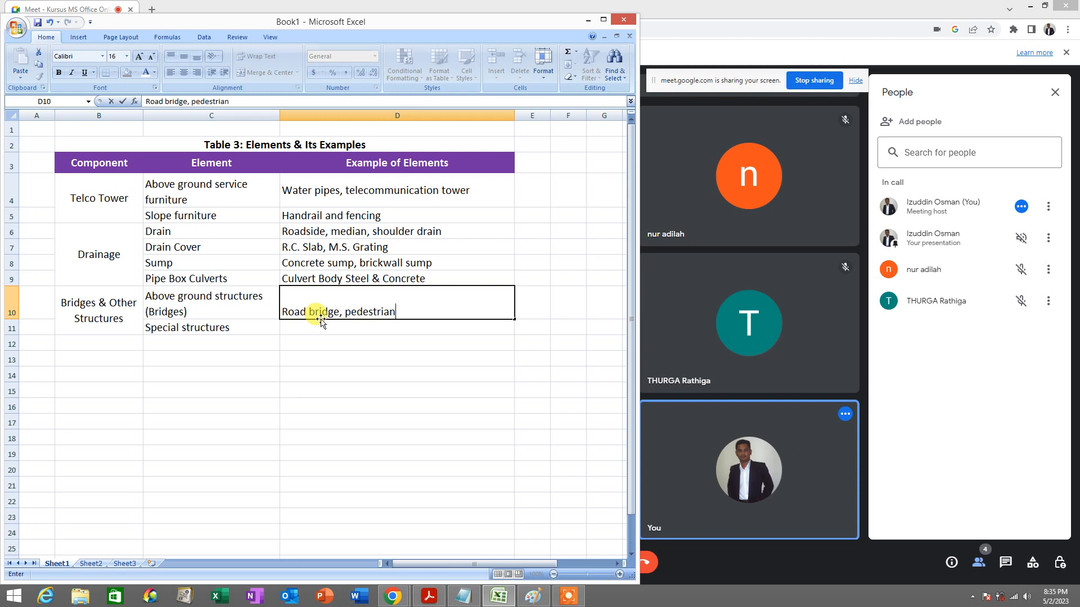
# Step: Recheck the PDF wording, complete D10 with "/ motorcycle bridge", and middle-align the cell's text vertically
pyautogui.click(430, 599)
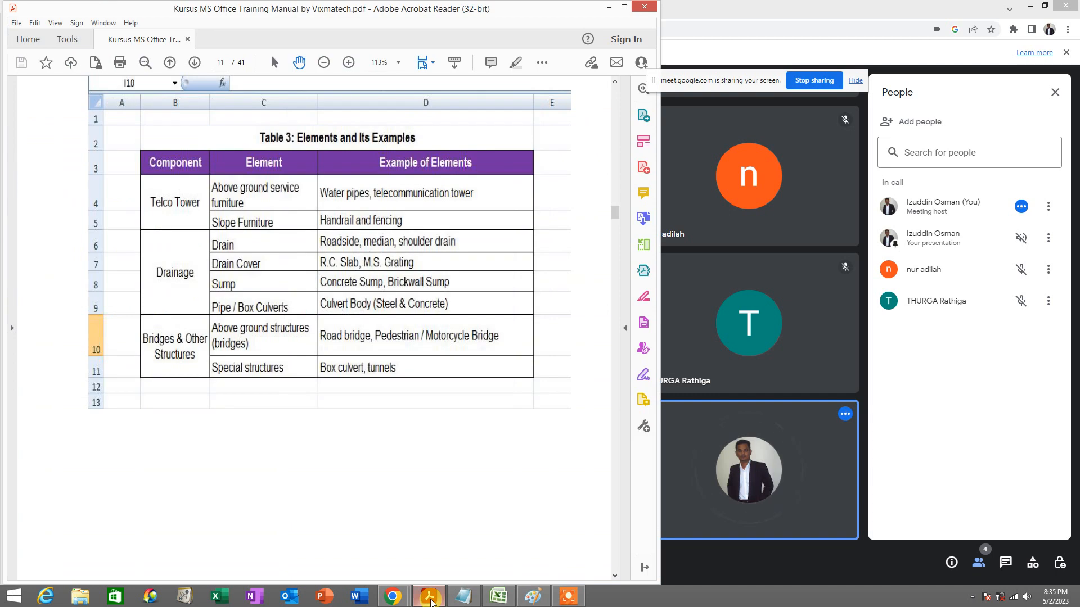
pyautogui.click(427, 598)
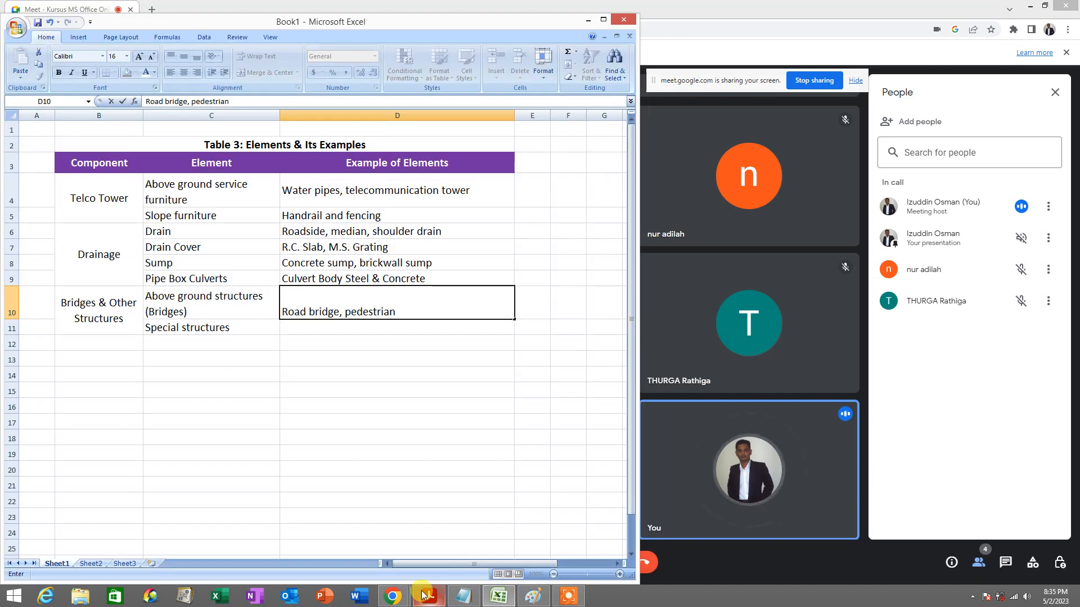
pyautogui.write('/ motor')
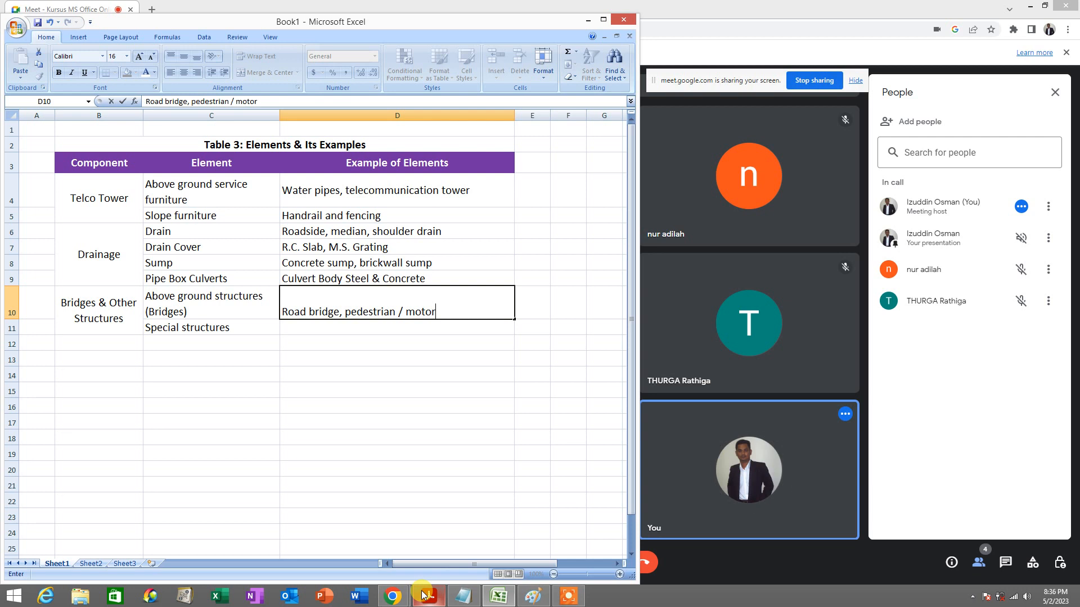
pyautogui.write('cycle br')
pyautogui.write('idge')
pyautogui.press('Return')
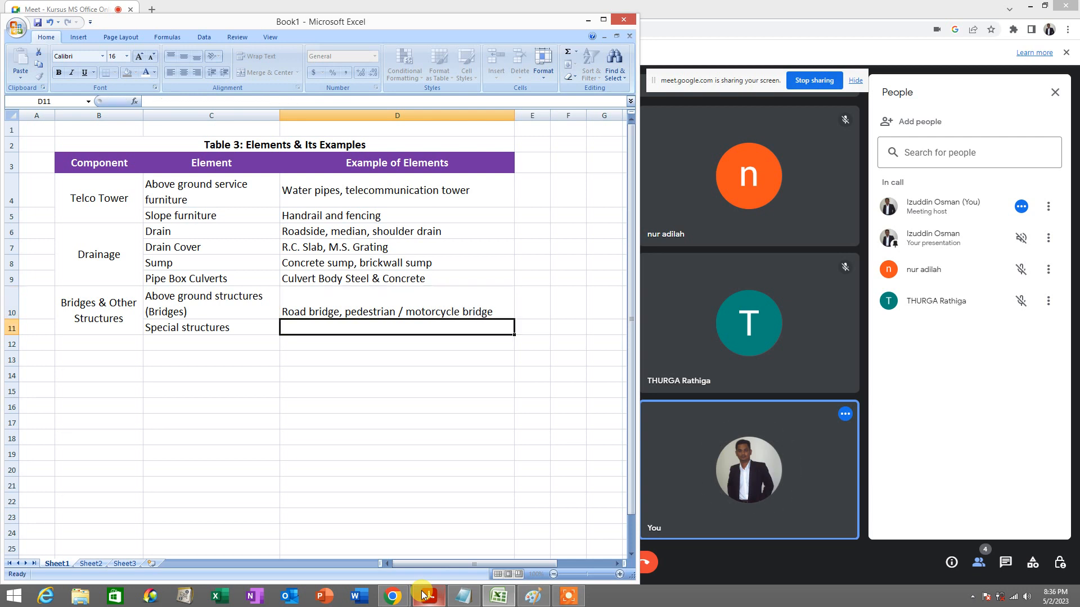
pyautogui.click(327, 298)
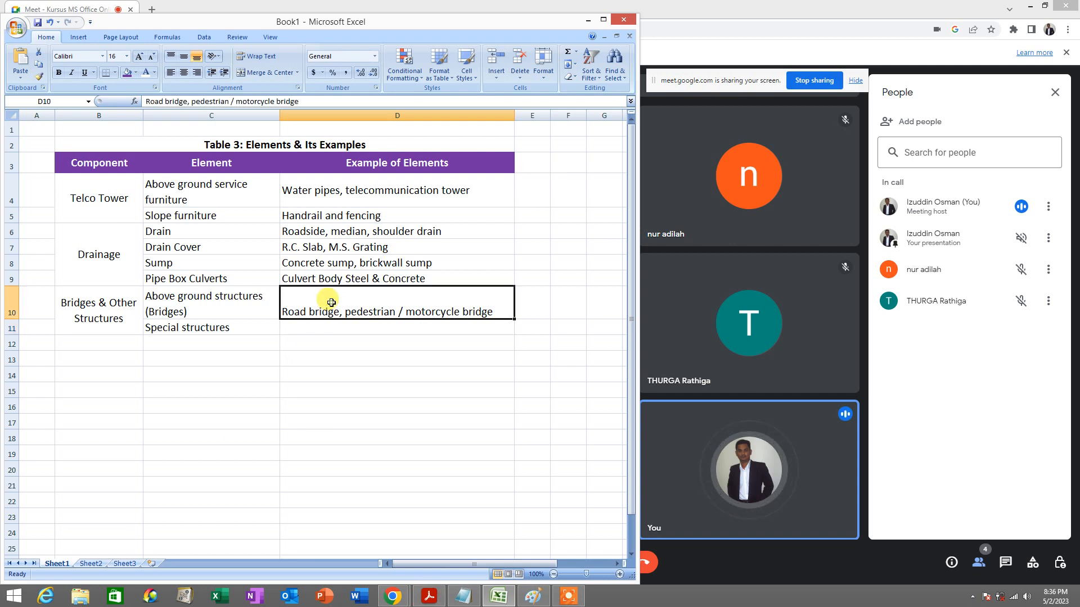
pyautogui.click(185, 64)
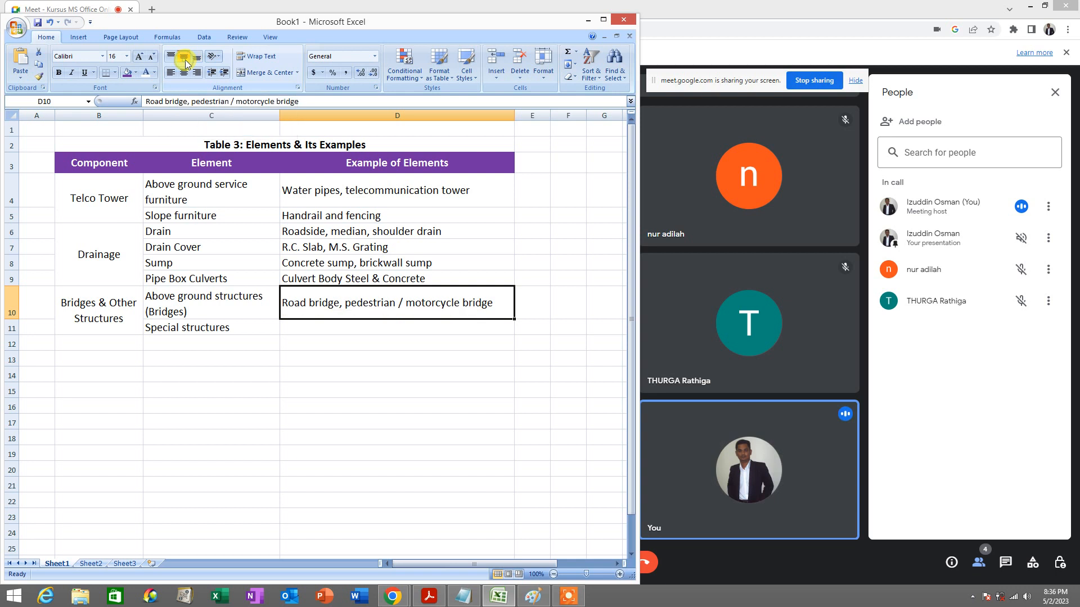
# Step: Check the special structures examples in the PDF, return to Excel, and enter "Box culverts, tunnels" in D11
pyautogui.click(428, 598)
pyautogui.click(427, 597)
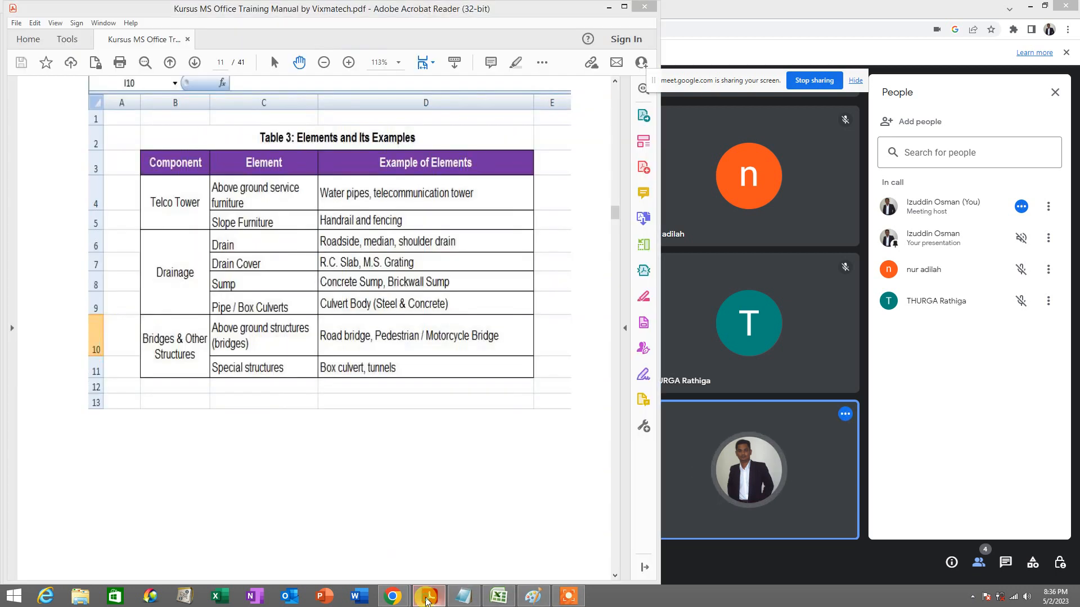
pyautogui.click(427, 598)
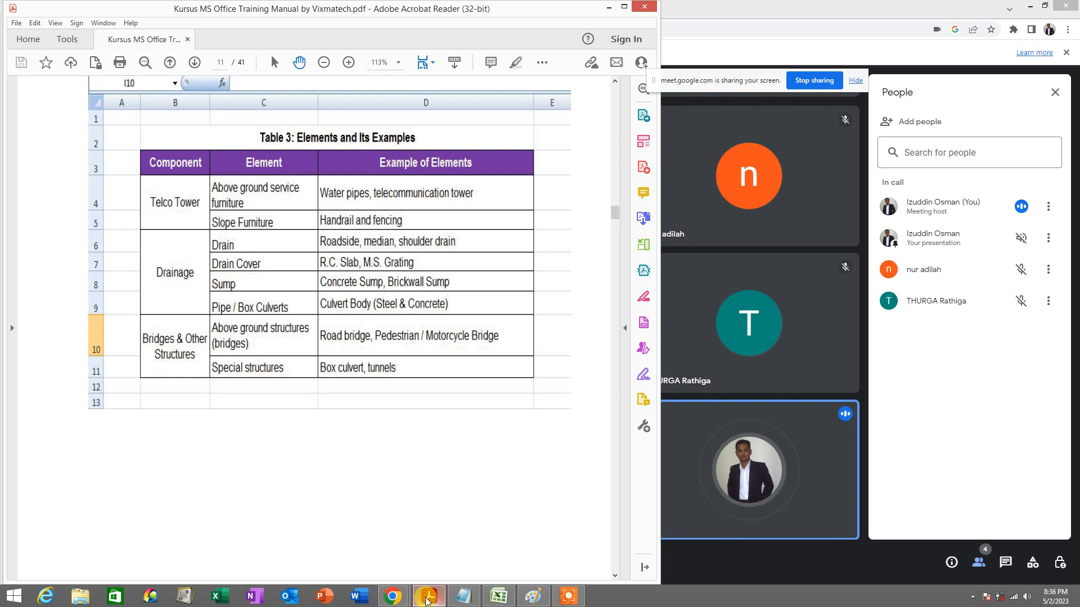
pyautogui.click(426, 597)
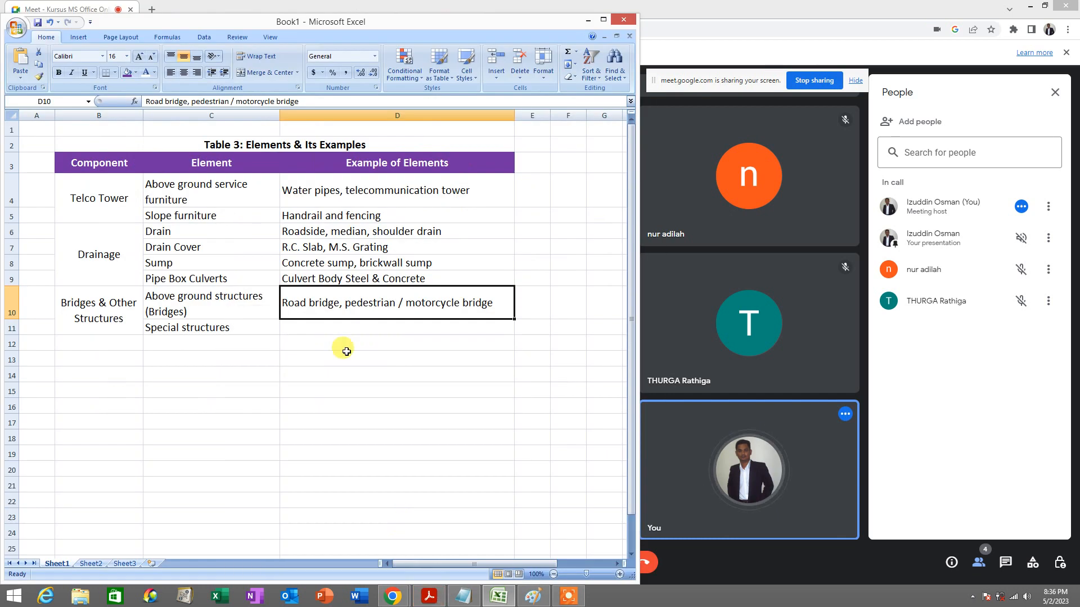
pyautogui.click(340, 323)
pyautogui.write('B')
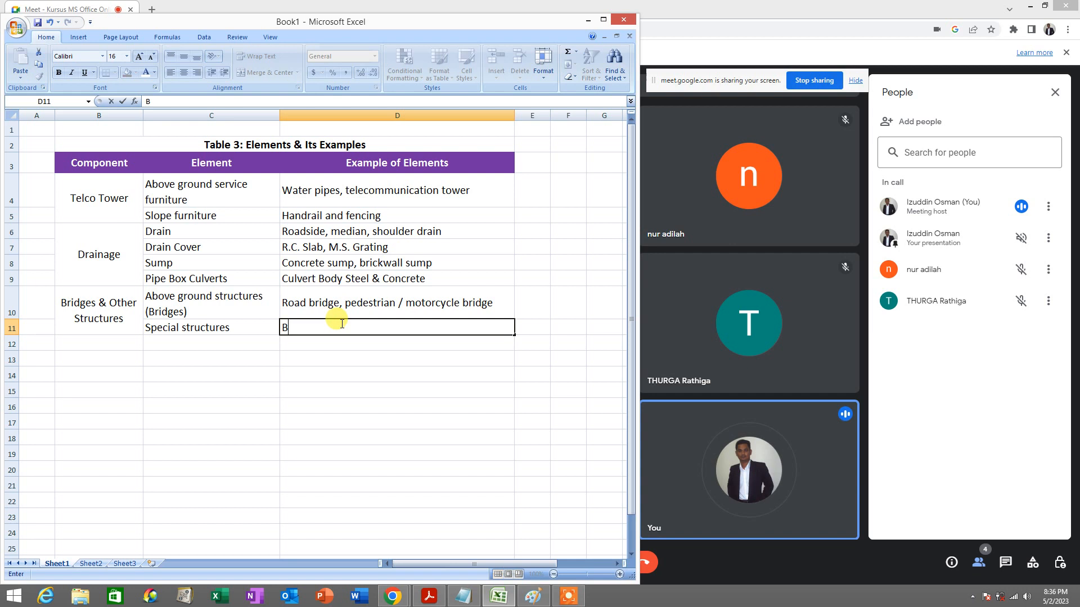
pyautogui.write('ox culverts, tunnels')
pyautogui.press('Return')
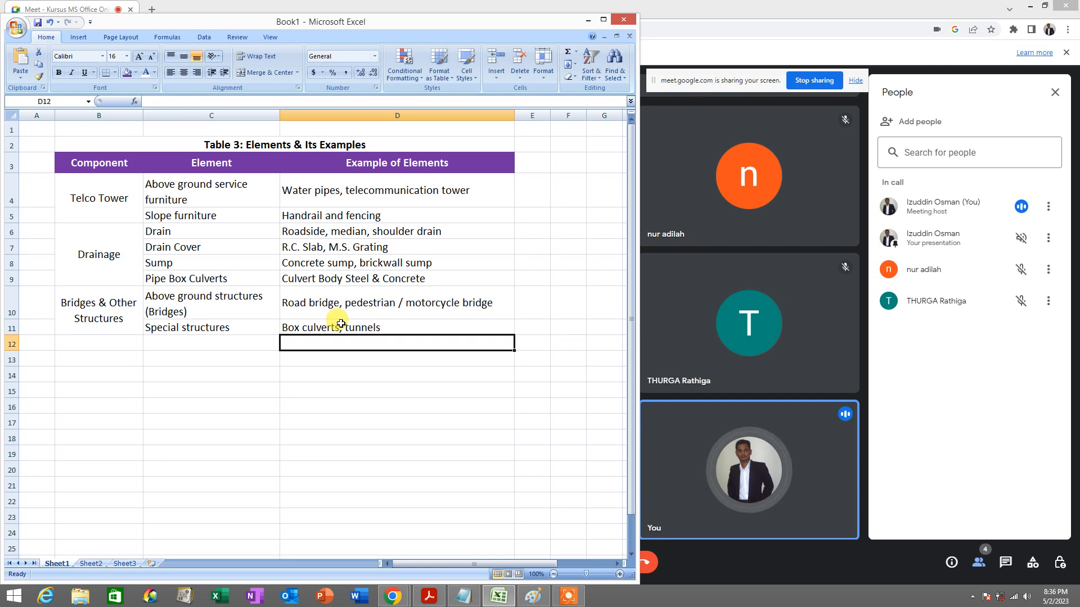
# Step: Apply All Borders to the whole table B3:D11, from the header row through the special structures row
pyautogui.moveTo(79, 163); pyautogui.dragTo(410, 312)
pyautogui.click(341, 359)
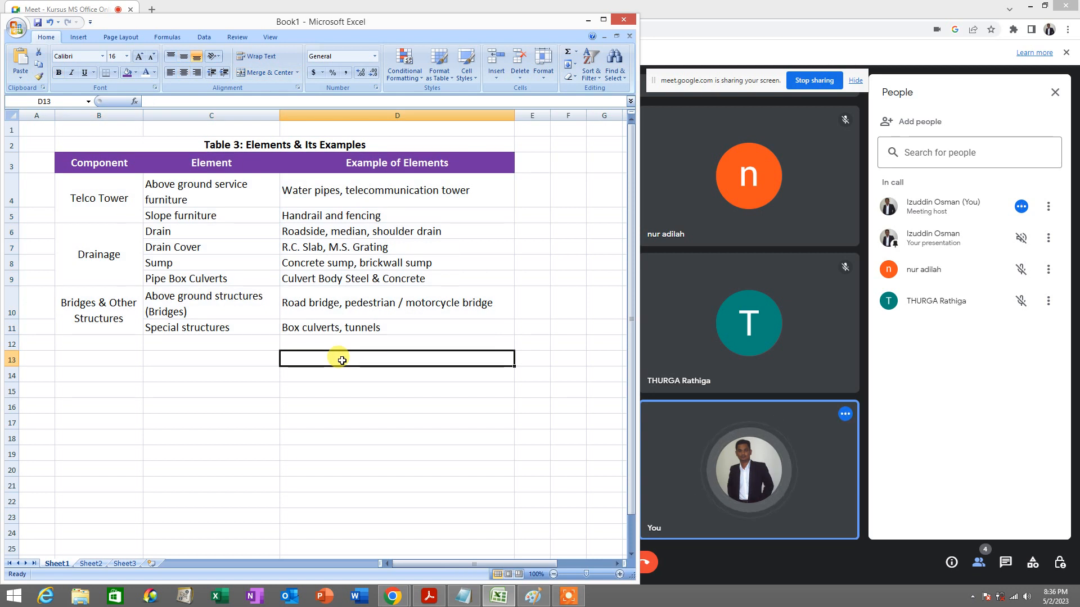
pyautogui.moveTo(91, 164); pyautogui.dragTo(399, 305)
pyautogui.click(93, 163)
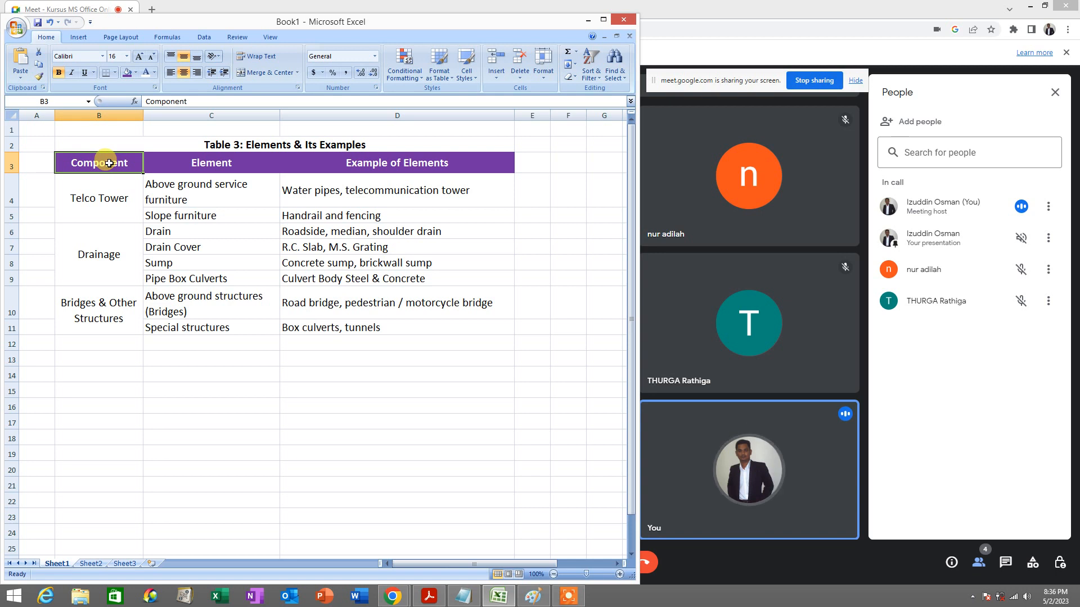
pyautogui.moveTo(109, 164); pyautogui.dragTo(405, 302)
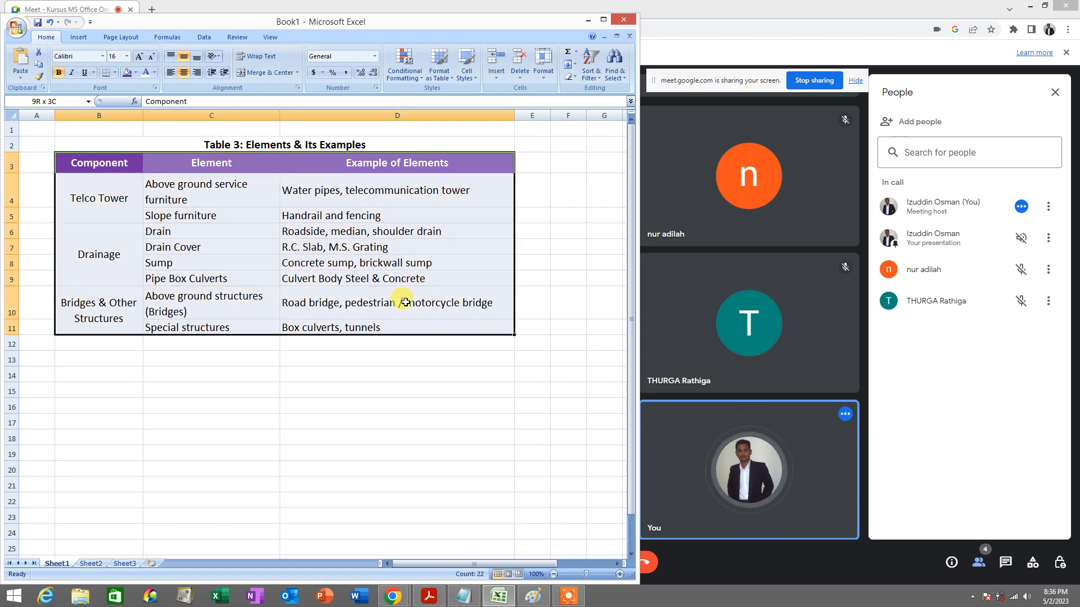
pyautogui.moveTo(116, 163); pyautogui.dragTo(440, 309)
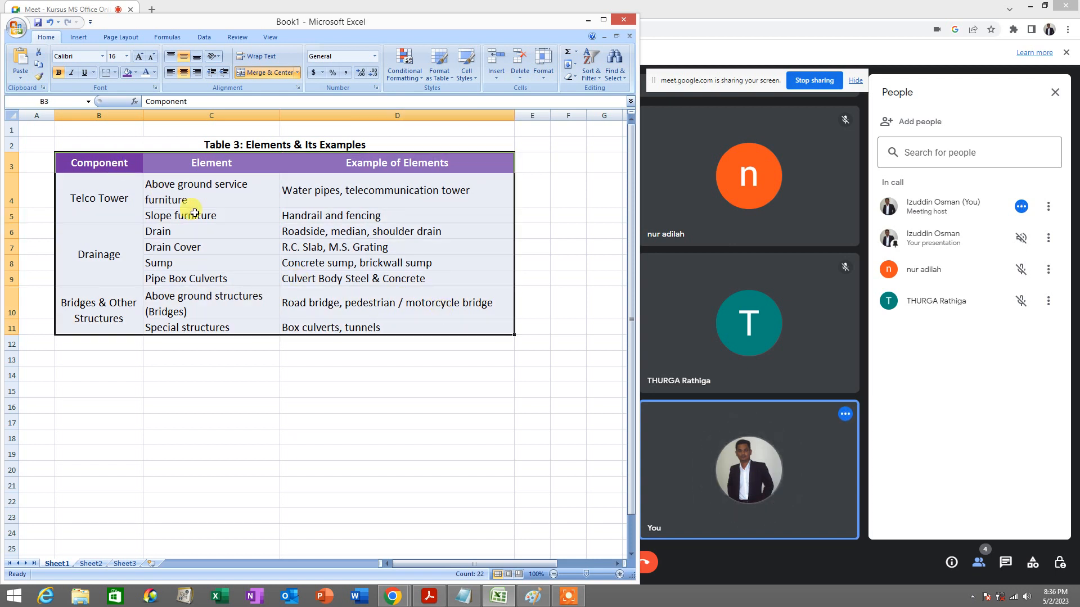
pyautogui.click(117, 73)
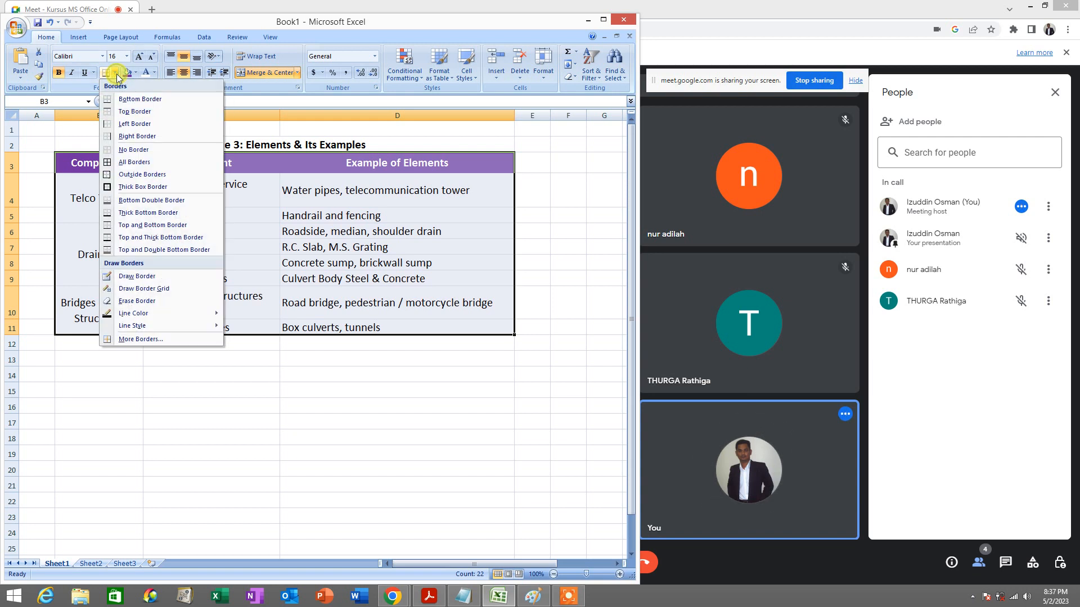
pyautogui.click(160, 164)
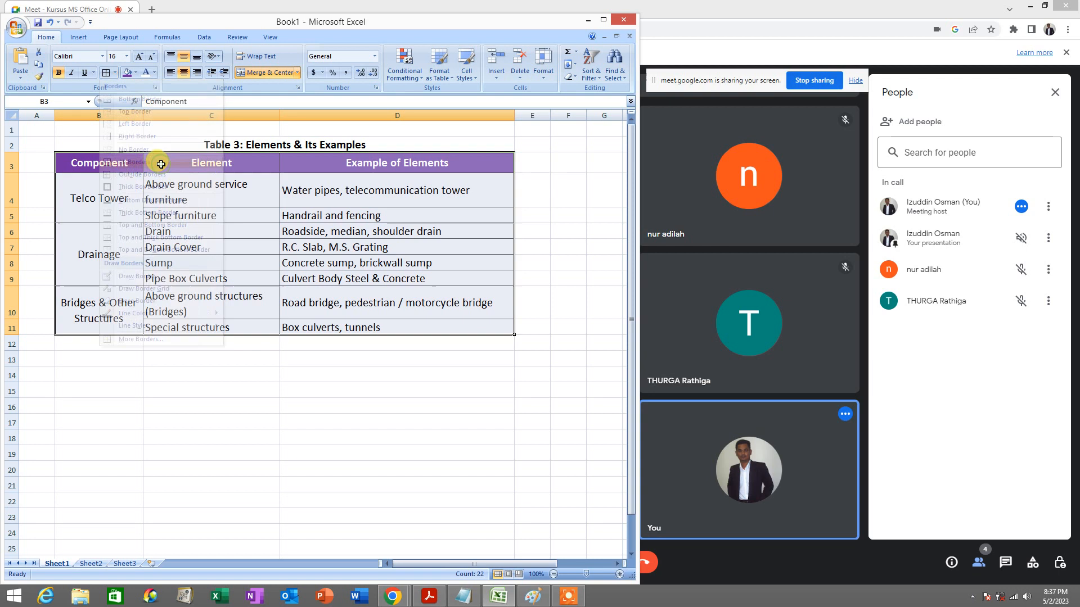
pyautogui.click(209, 322)
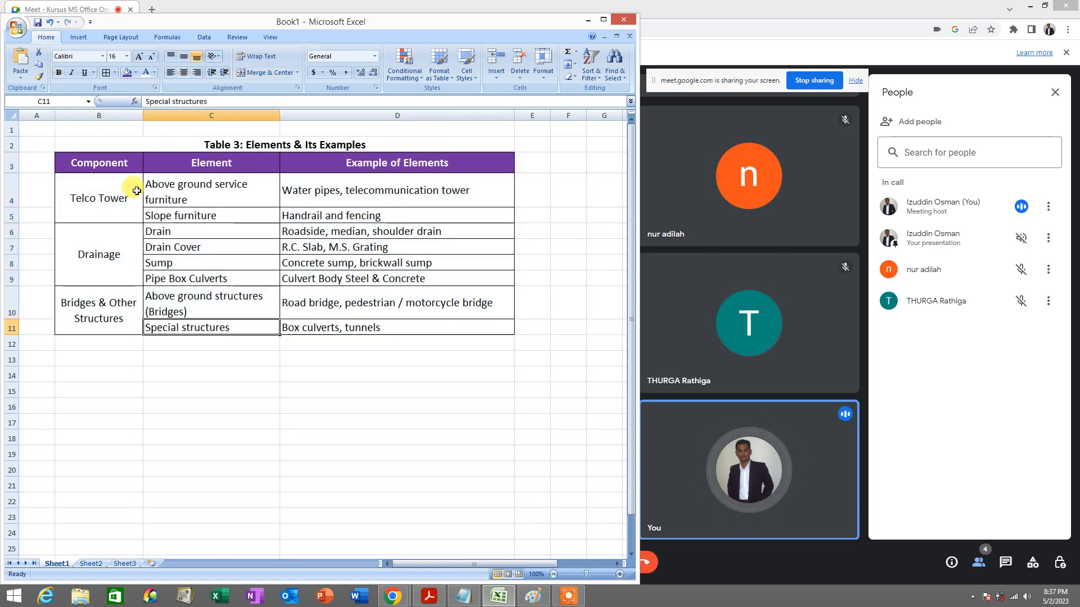
# Step: Examine the merged Telco Tower, Drainage and Bridges & Other Structures cells and the element and example cells grouped with Telco Tower
pyautogui.click(121, 199)
pyautogui.click(101, 239)
pyautogui.click(125, 316)
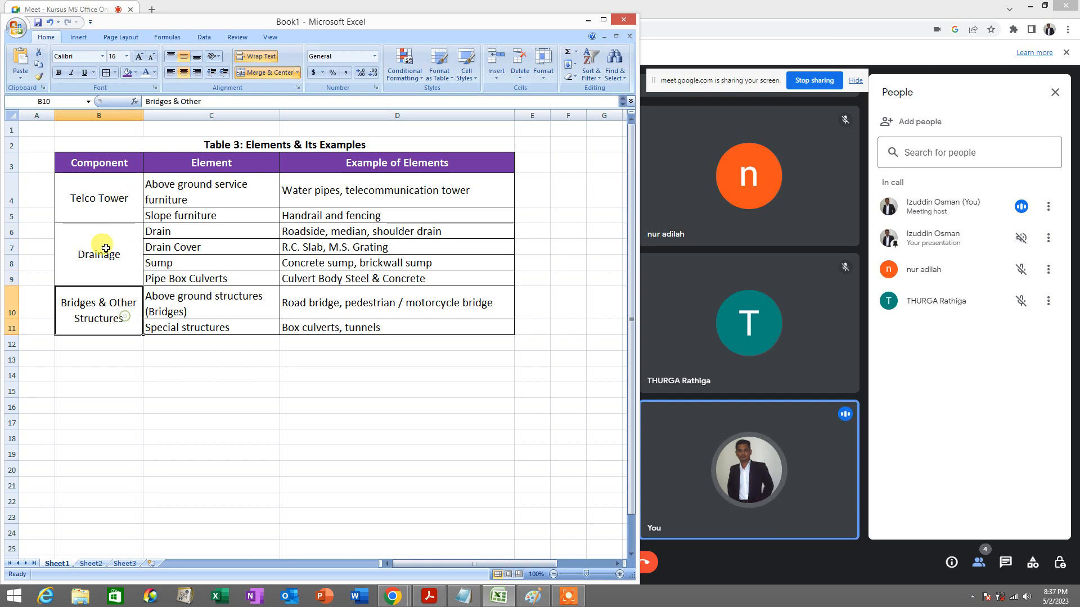
pyautogui.click(118, 200)
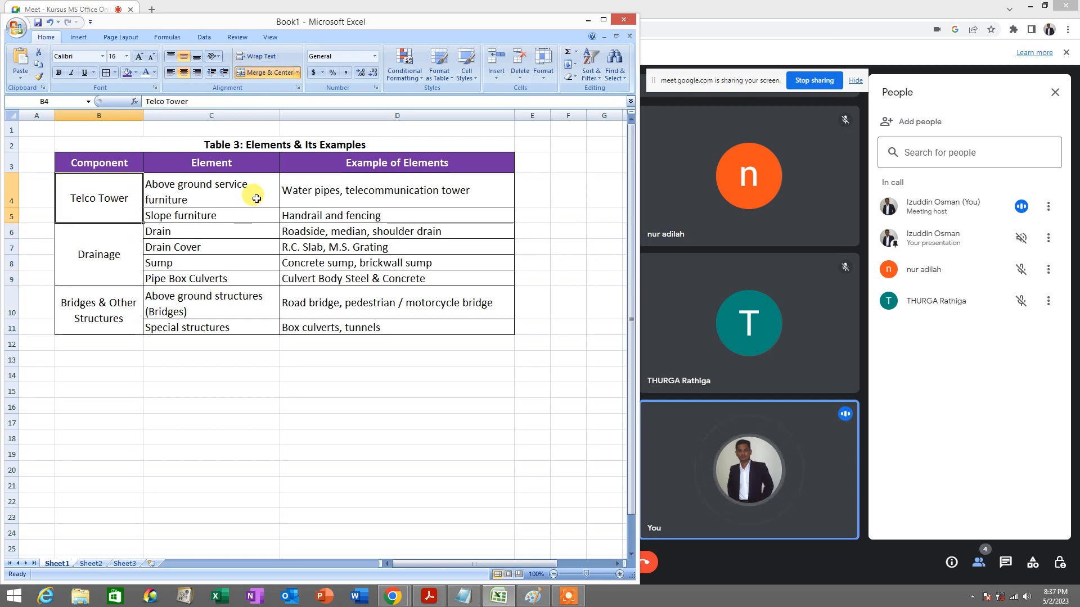
pyautogui.click(257, 199)
pyautogui.moveTo(329, 191); pyautogui.dragTo(332, 212)
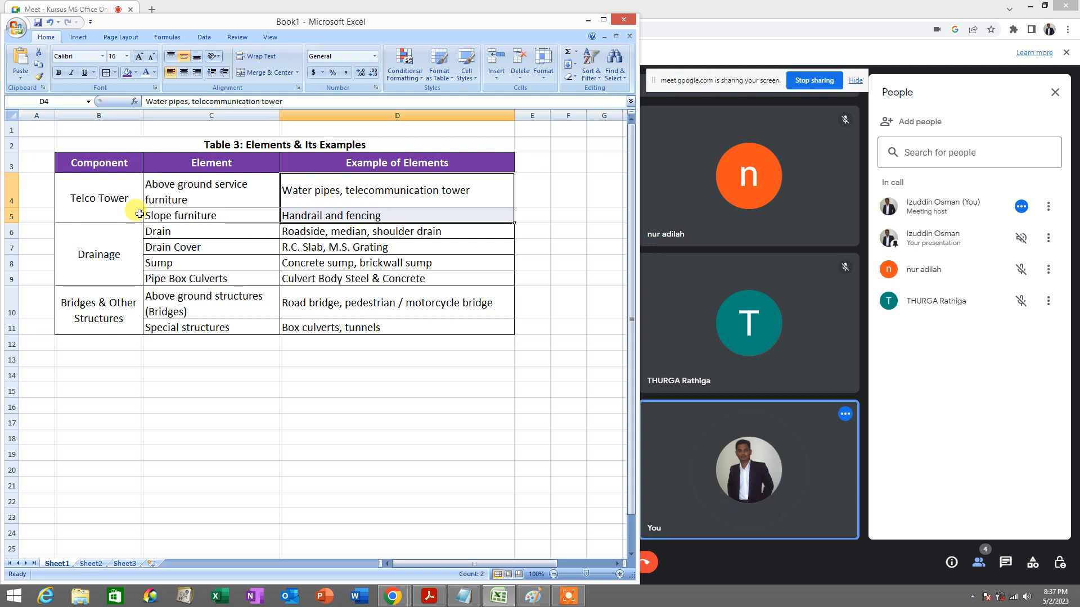
pyautogui.click(108, 186)
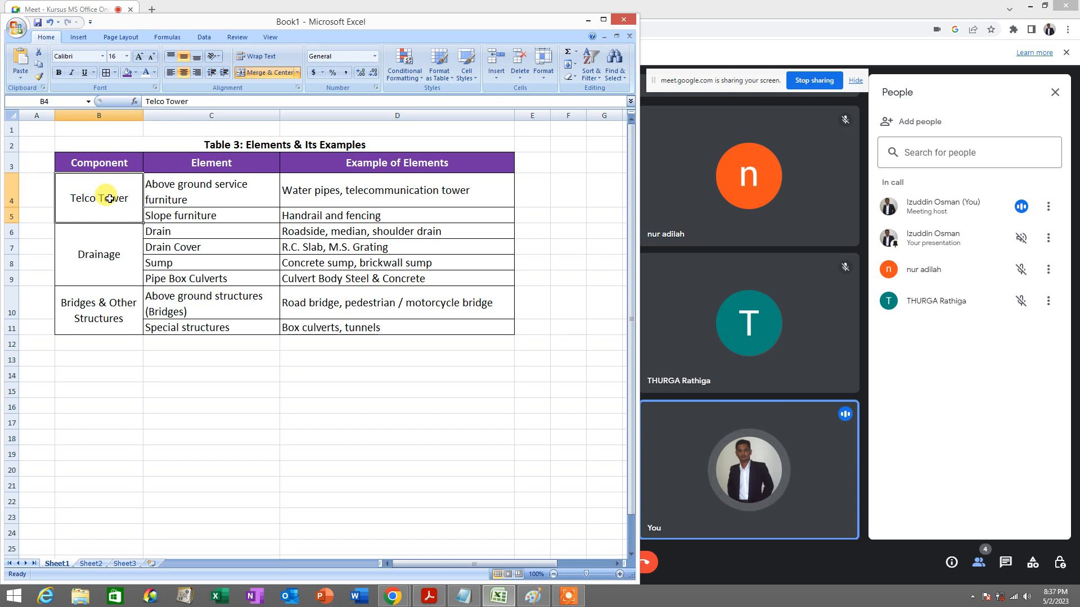
pyautogui.click(111, 240)
pyautogui.click(117, 304)
pyautogui.click(116, 200)
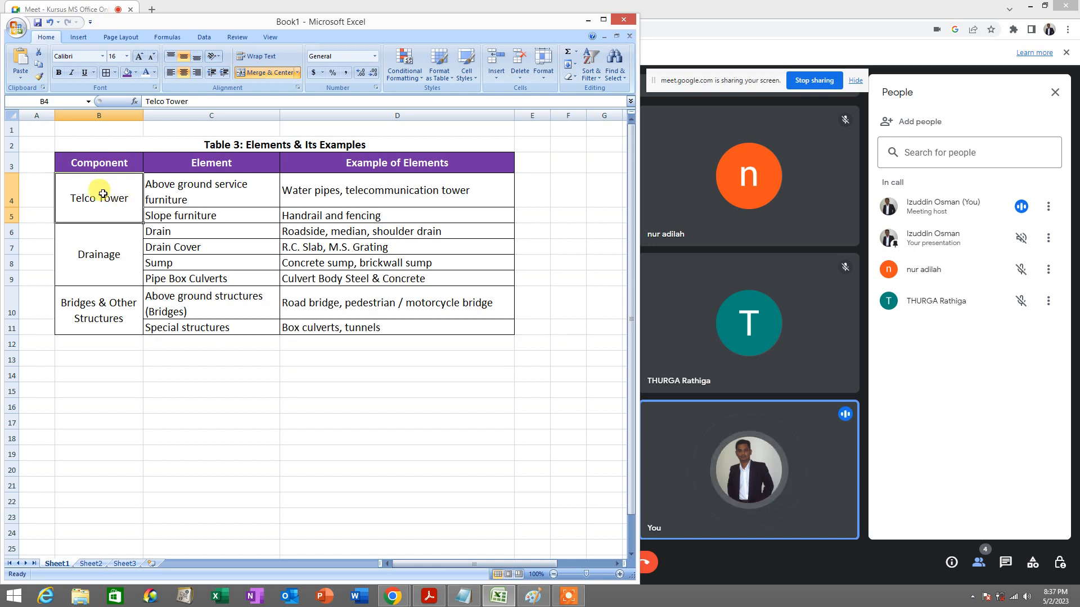
# Step: Fill the Telco Tower group B4:D5 with a light olive green theme color
pyautogui.moveTo(108, 195); pyautogui.dragTo(458, 196)
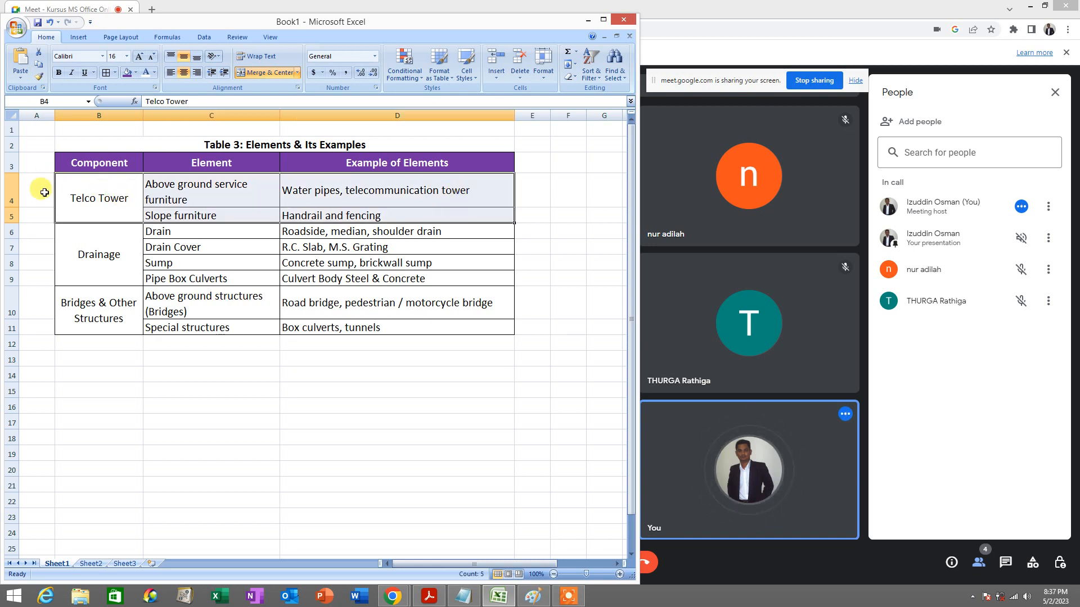
pyautogui.click(116, 195)
pyautogui.moveTo(116, 195); pyautogui.dragTo(416, 192)
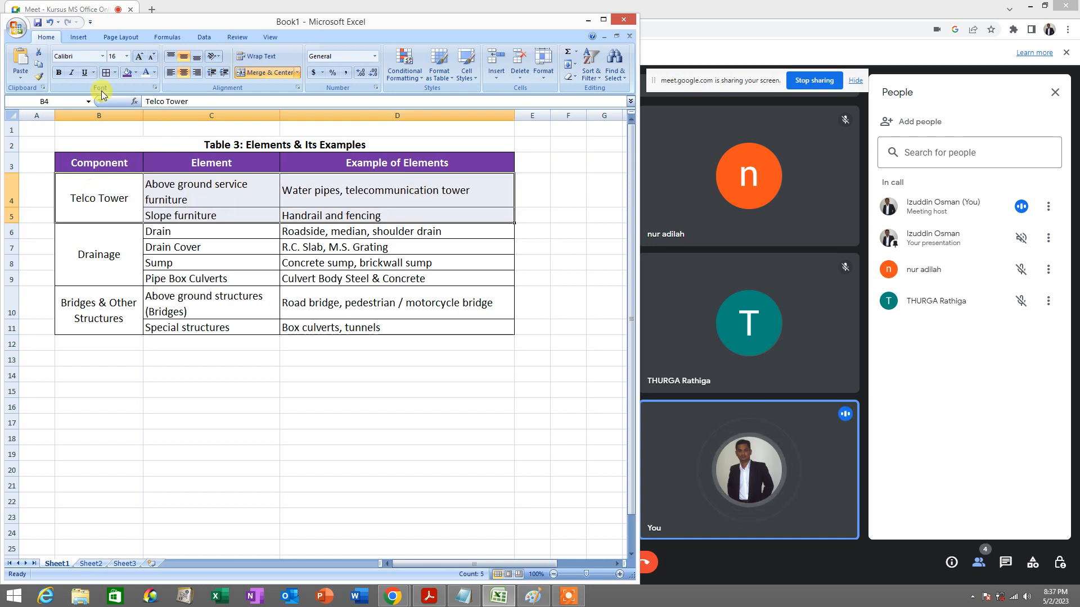
pyautogui.click(136, 74)
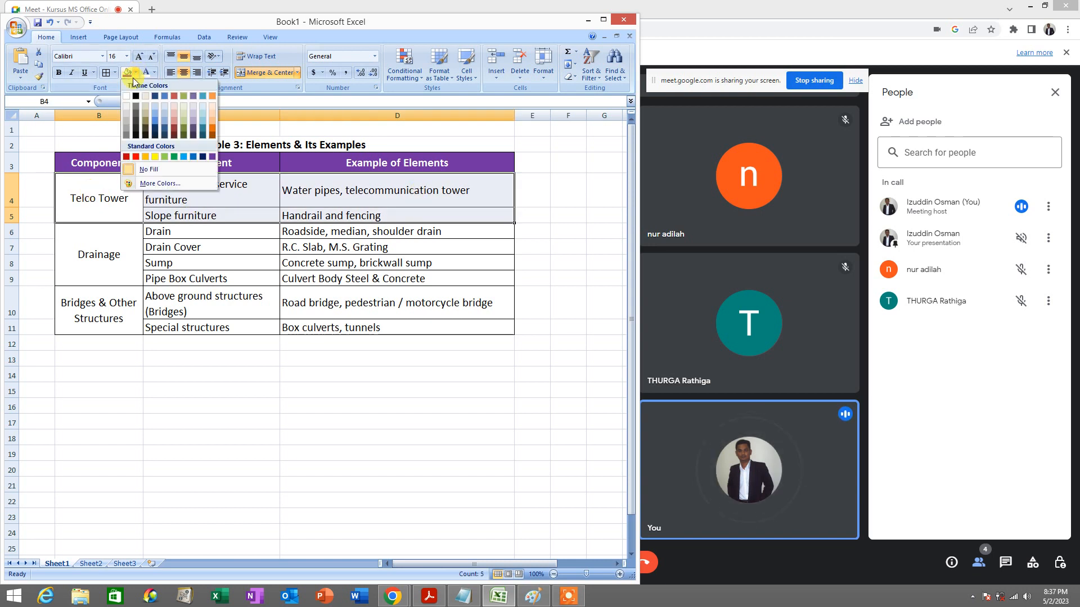
pyautogui.click(184, 112)
# Step: Fill the Drainage group B6:D9 with a light blue theme color
pyautogui.moveTo(107, 250); pyautogui.dragTo(393, 267)
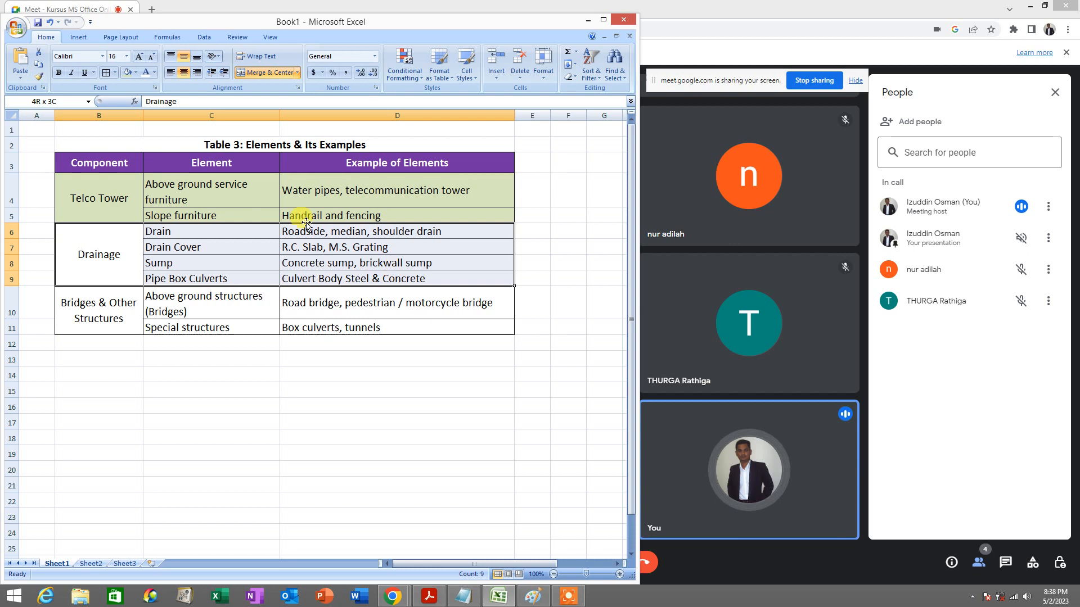
pyautogui.click(137, 72)
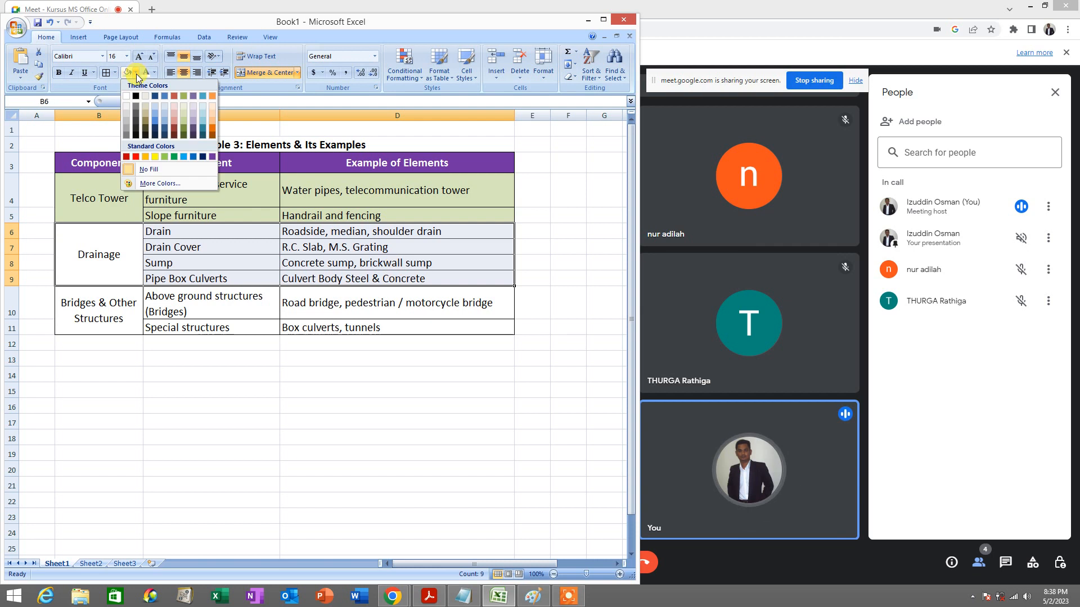
pyautogui.click(166, 115)
# Step: Fill the Bridges & Other Structures group B10:D11 with standard yellow and compare it with the Telco Tower and Drainage groups
pyautogui.moveTo(120, 302); pyautogui.dragTo(452, 321)
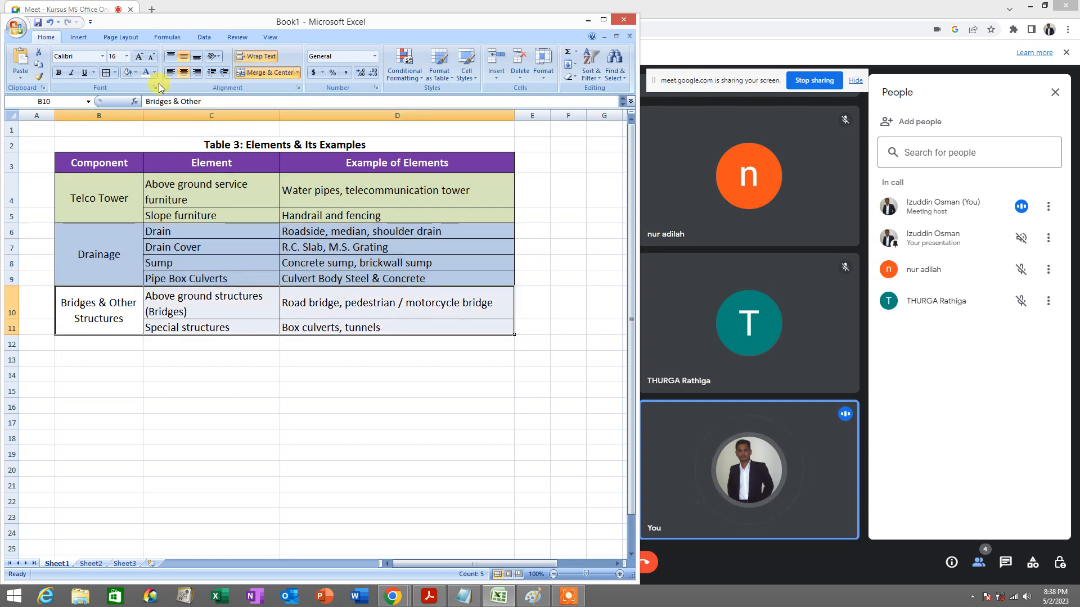
pyautogui.click(137, 73)
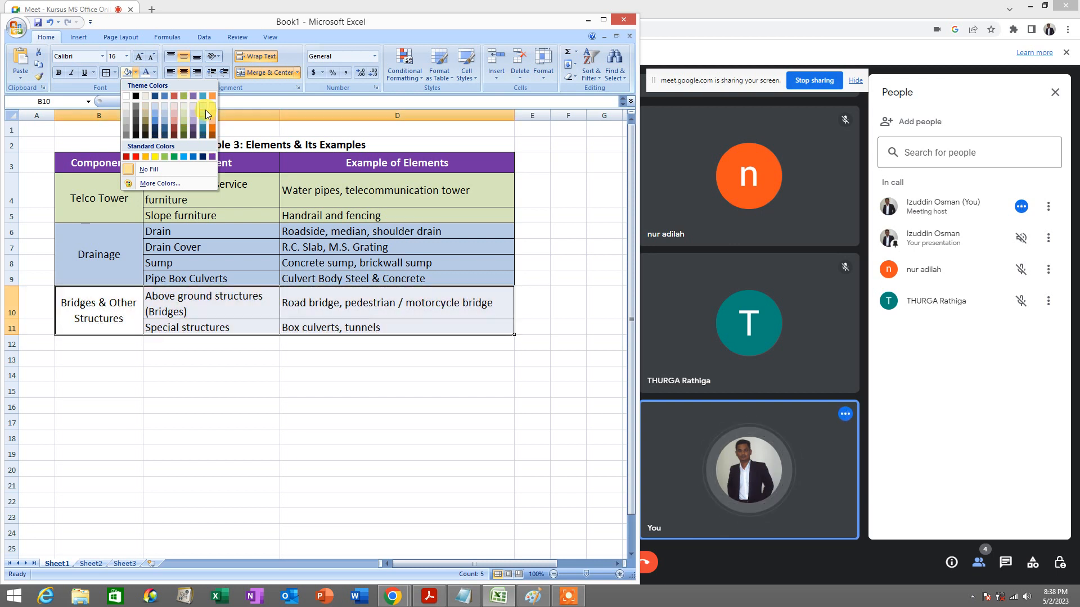
pyautogui.click(156, 156)
pyautogui.click(345, 359)
pyautogui.moveTo(117, 199); pyautogui.dragTo(405, 214)
pyautogui.moveTo(88, 253); pyautogui.dragTo(434, 257)
pyautogui.moveTo(118, 302); pyautogui.dragTo(431, 310)
pyautogui.click(330, 379)
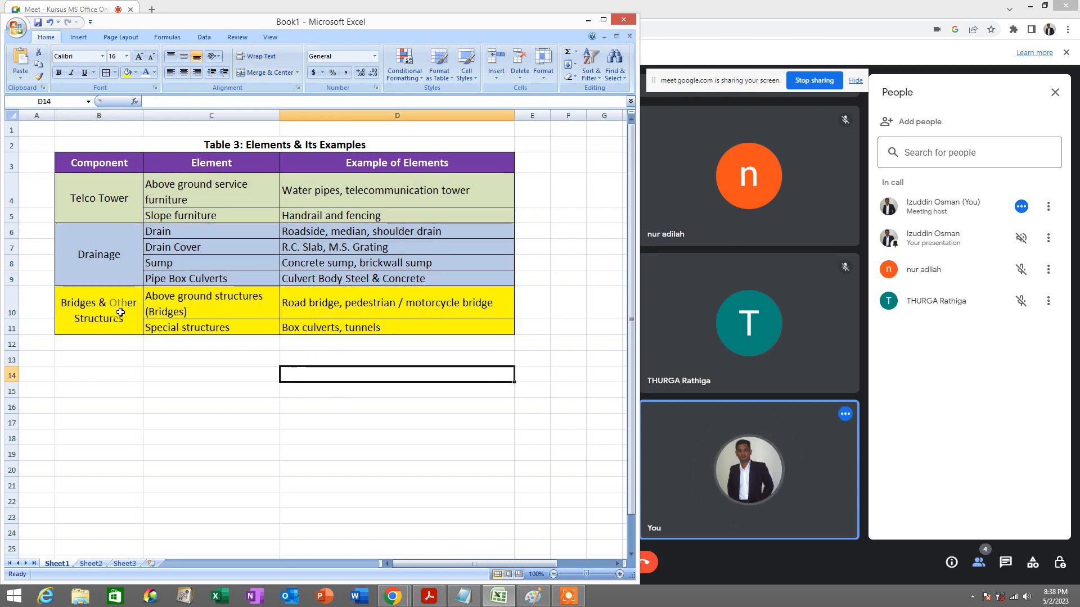
# Step: Fill the Bridges & Other Structures group B10:D11 with a light orange theme color
pyautogui.moveTo(120, 303); pyautogui.dragTo(320, 310)
pyautogui.click(134, 72)
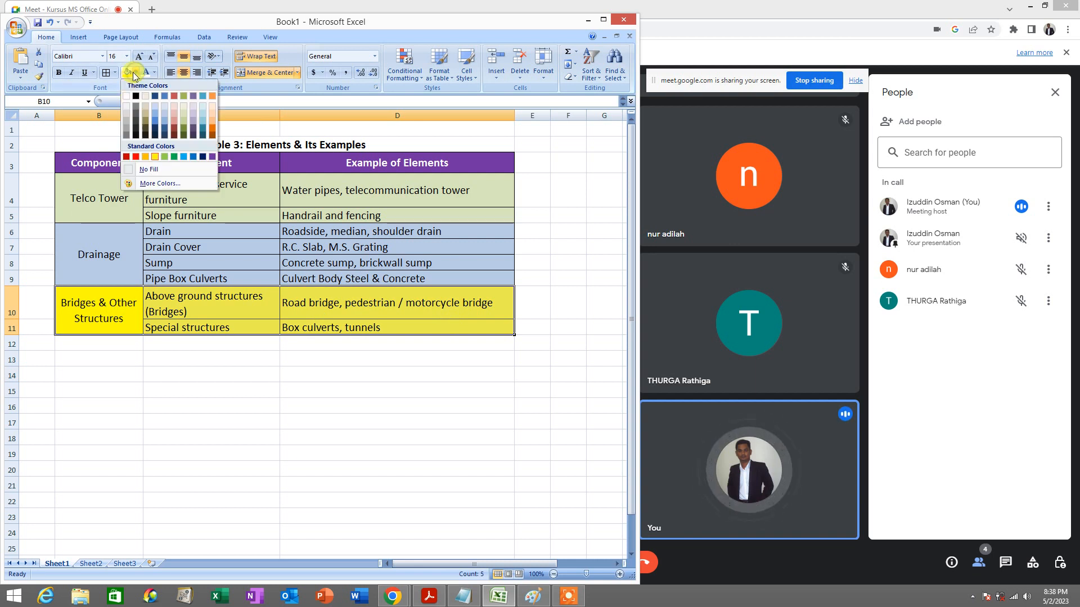
pyautogui.click(216, 121)
pyautogui.click(351, 377)
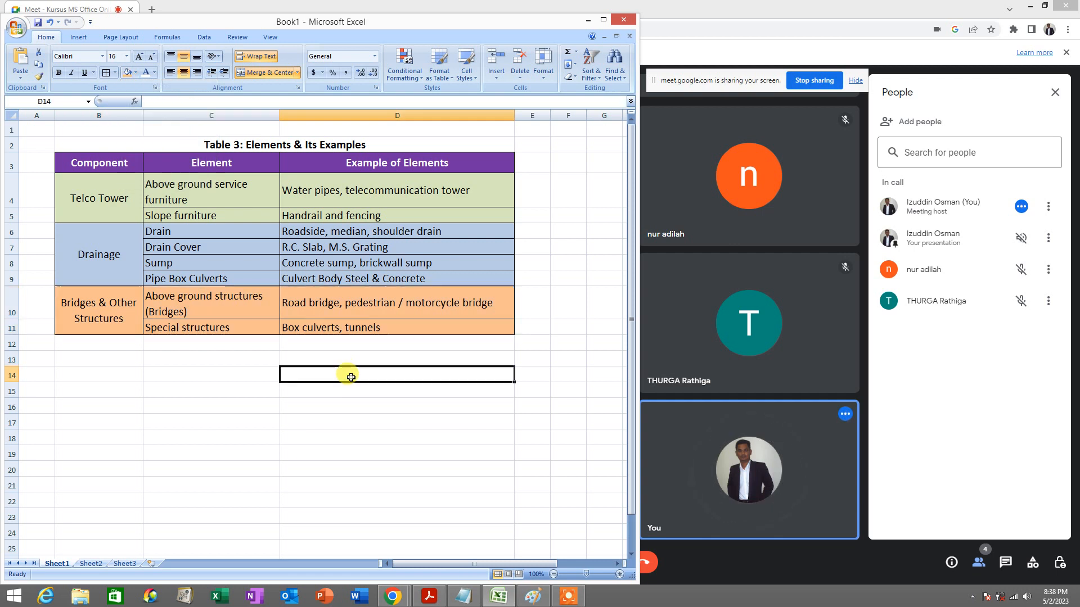
pyautogui.click(158, 358)
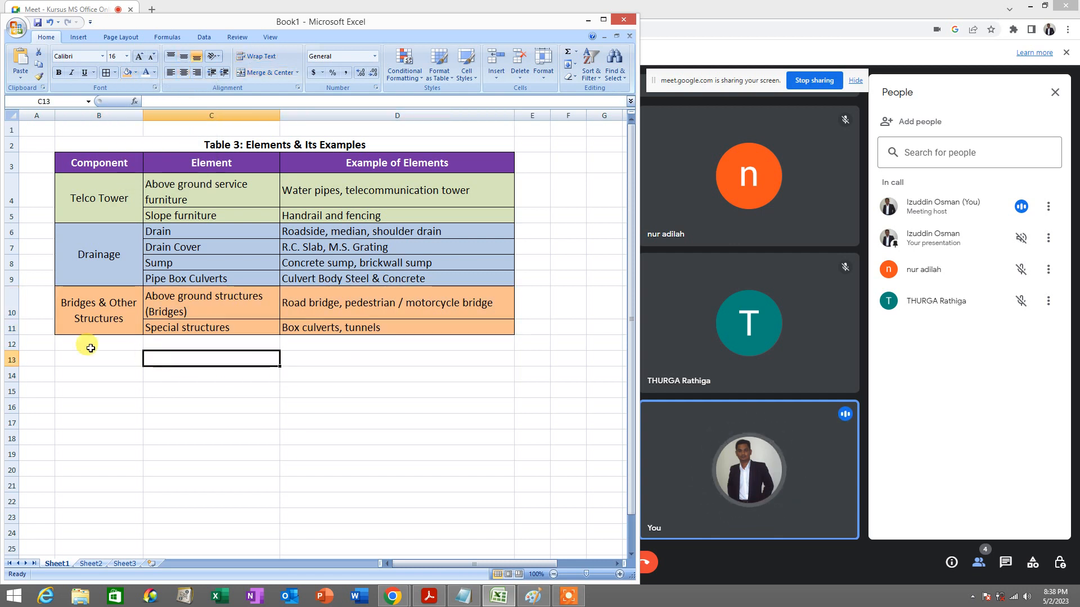
# Step: Switch to the training manual PDF and examine the Latihan MS – Excel 4 exercise with its Sifir Darab 5 and Sifir Darab 9 tables
pyautogui.click(429, 596)
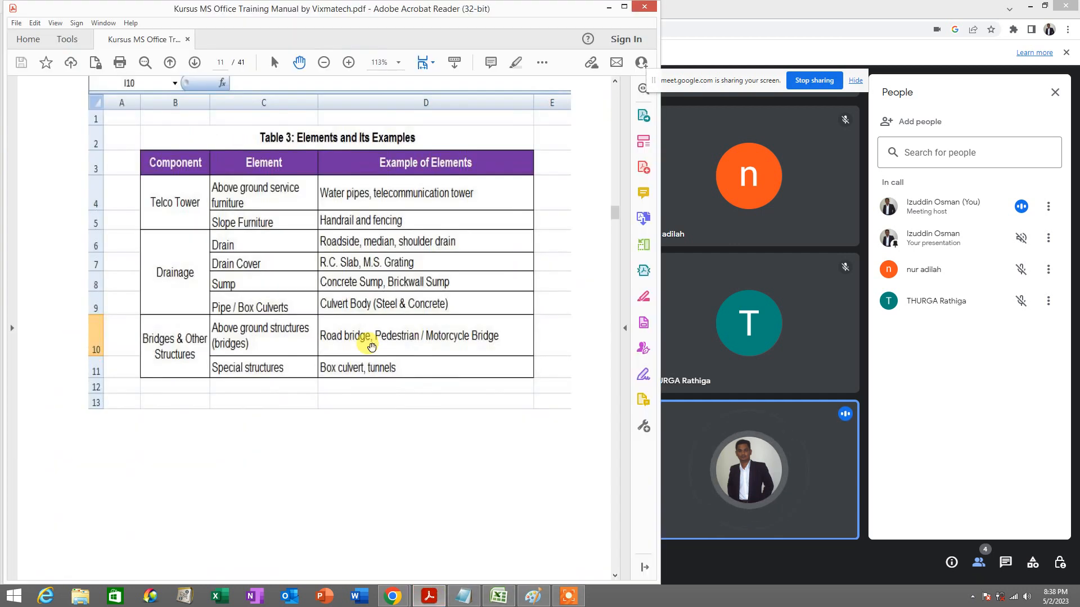
pyautogui.scroll(3, 374, 346)
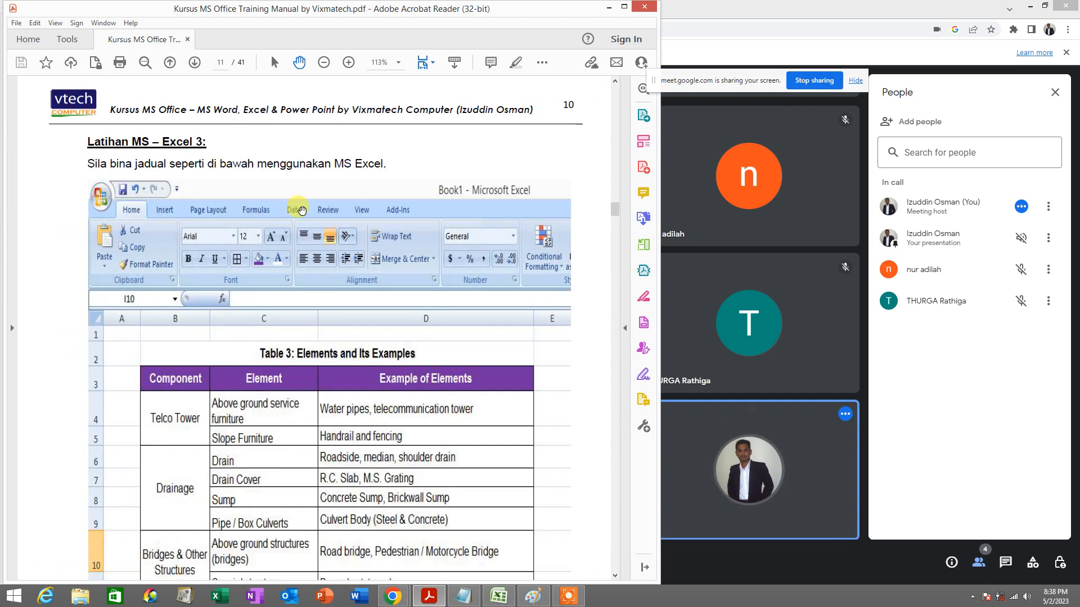
pyautogui.scroll(-15, 135, 149)
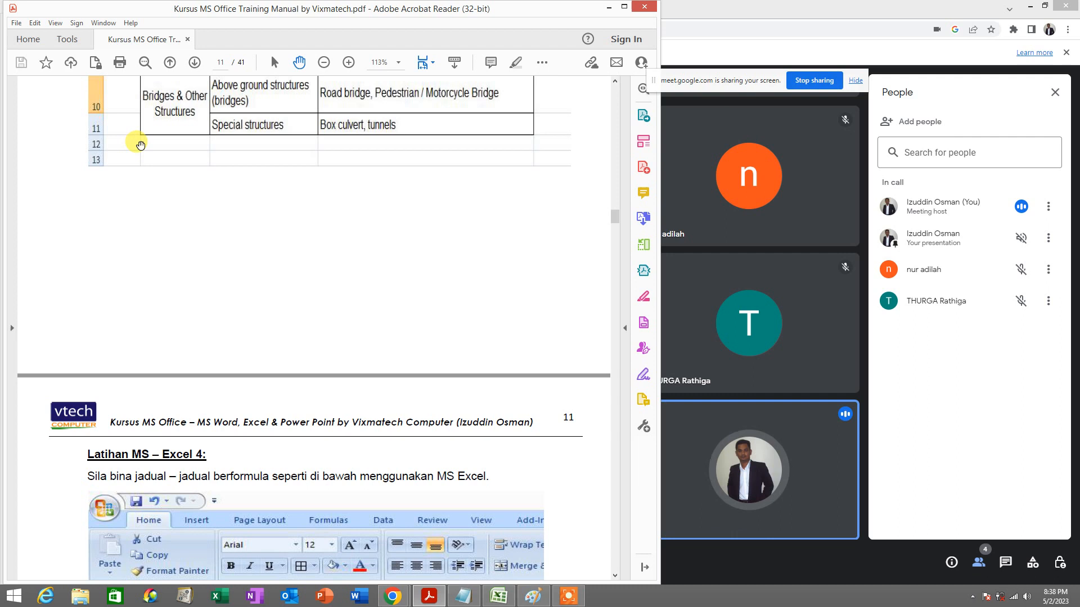
pyautogui.scroll(-6, 136, 148)
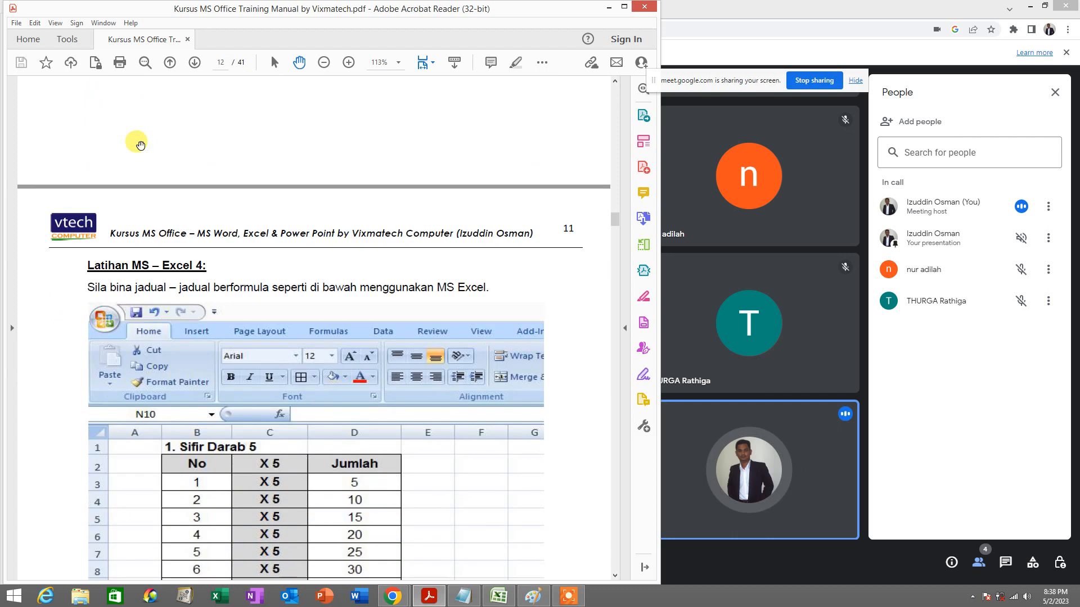
pyautogui.scroll(-3, 140, 145)
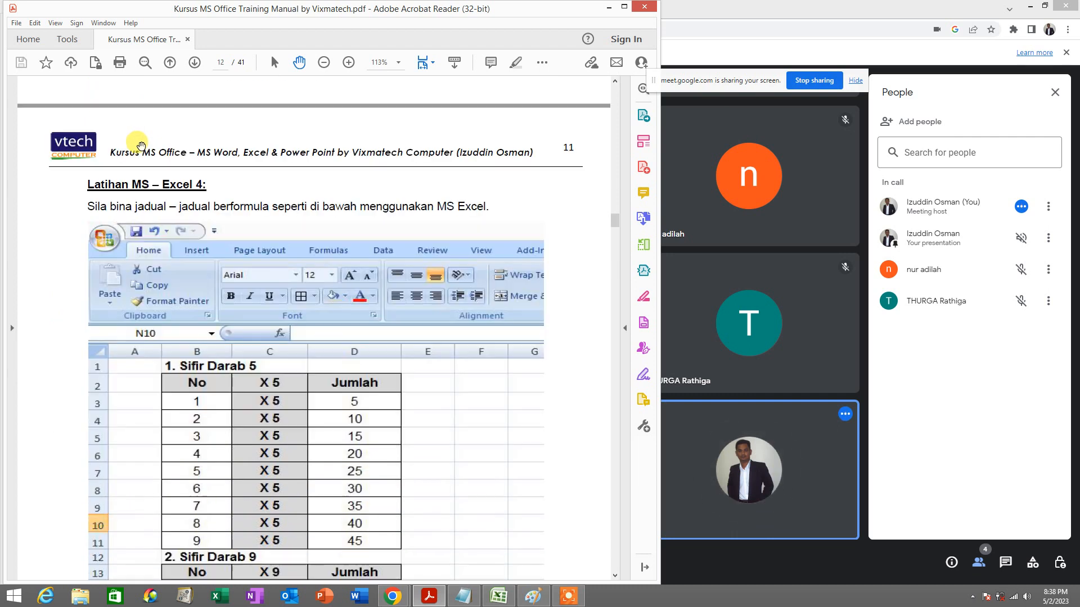
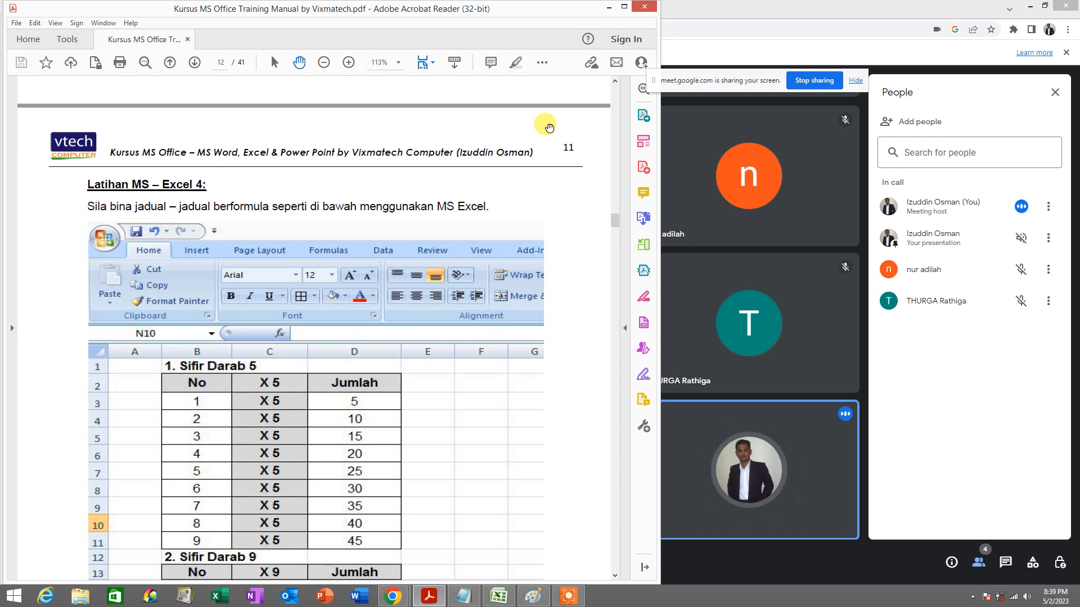
pyautogui.scroll(-1, 548, 128)
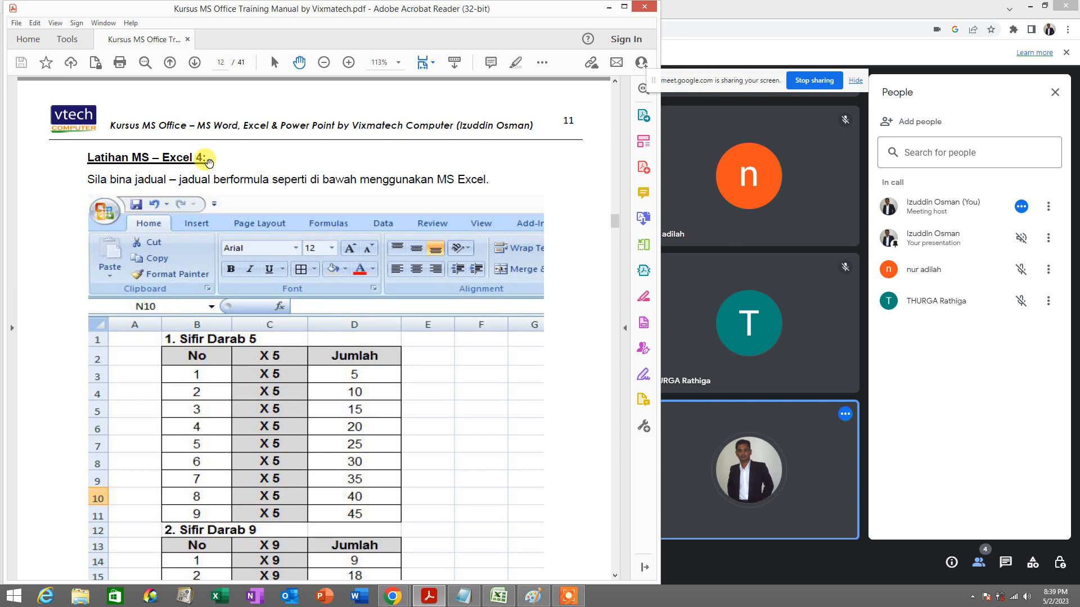
pyautogui.moveTo(618, 225); pyautogui.dragTo(612, 231)
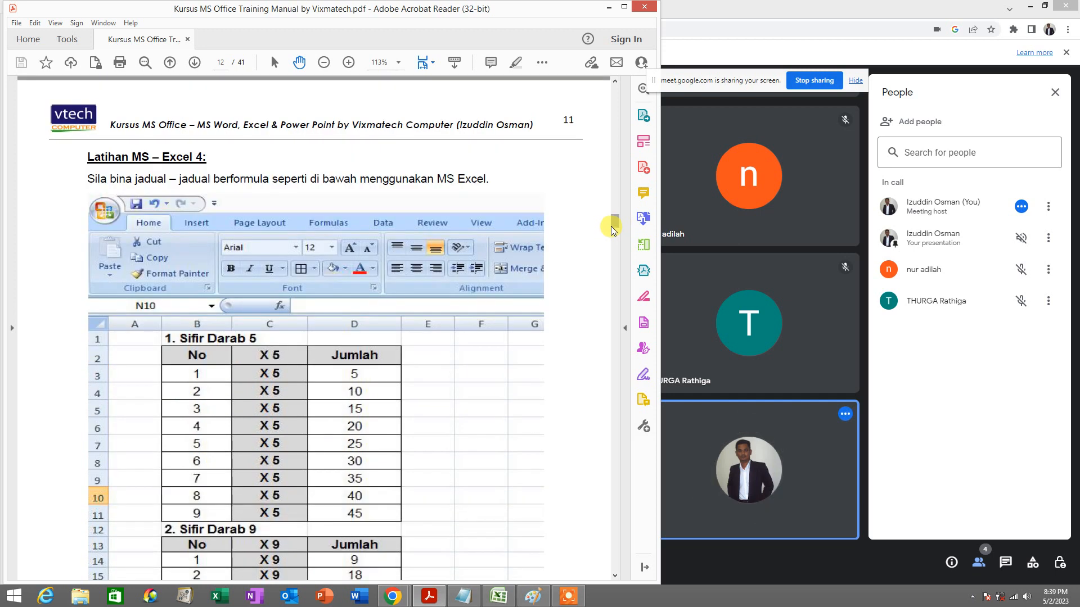
pyautogui.click(615, 575)
pyautogui.click(615, 575)
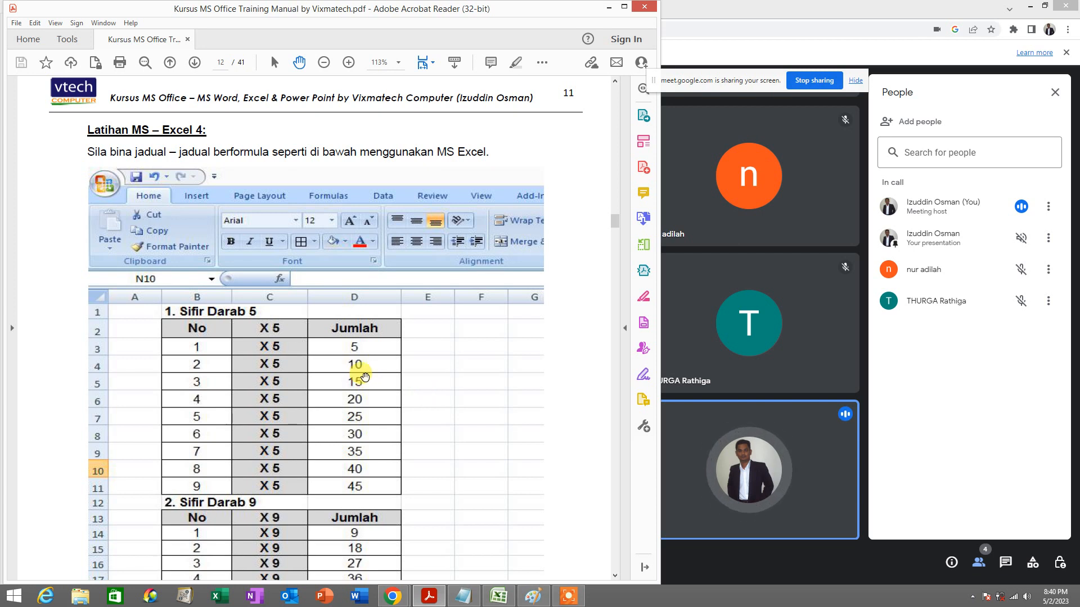
# Step: Return to the Excel workbook, minimize the PDF, and look through Sheet1, Sheet2 and Sheet3
pyautogui.click(503, 598)
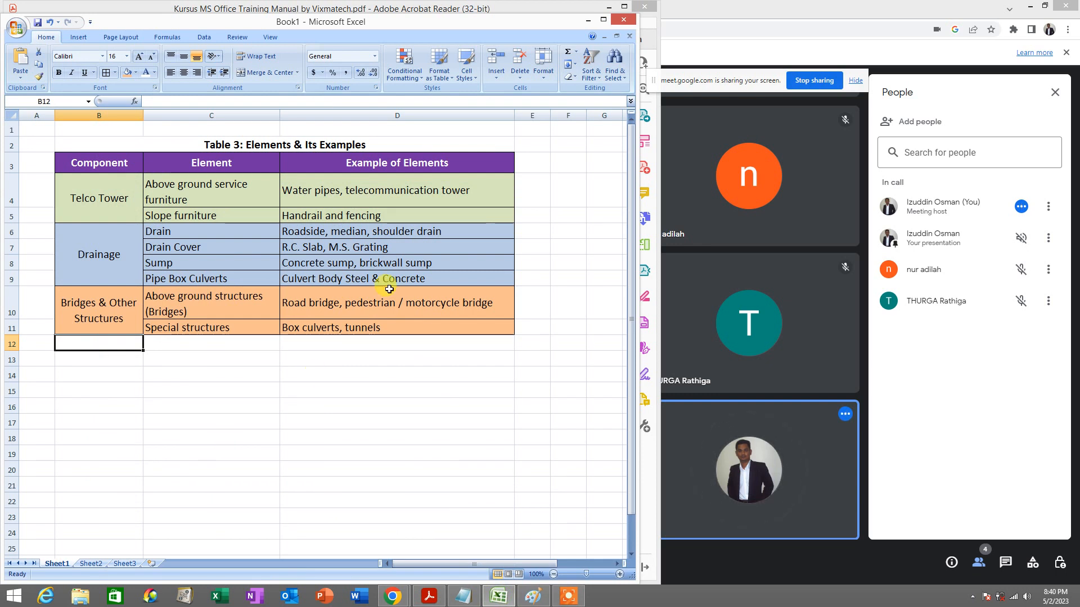
pyautogui.click(610, 10)
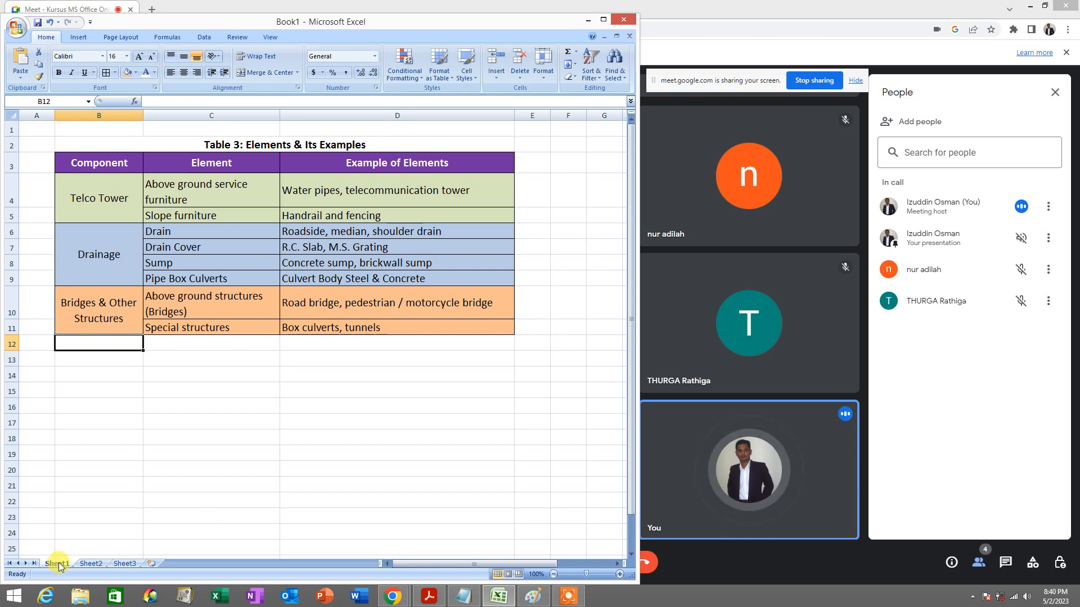
pyautogui.click(91, 564)
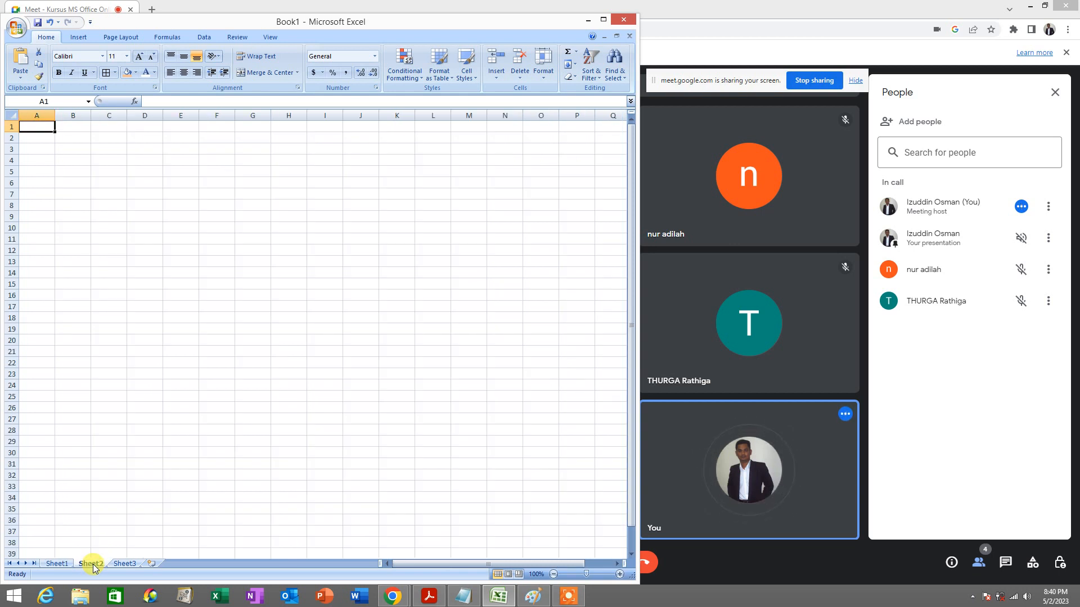
pyautogui.click(126, 565)
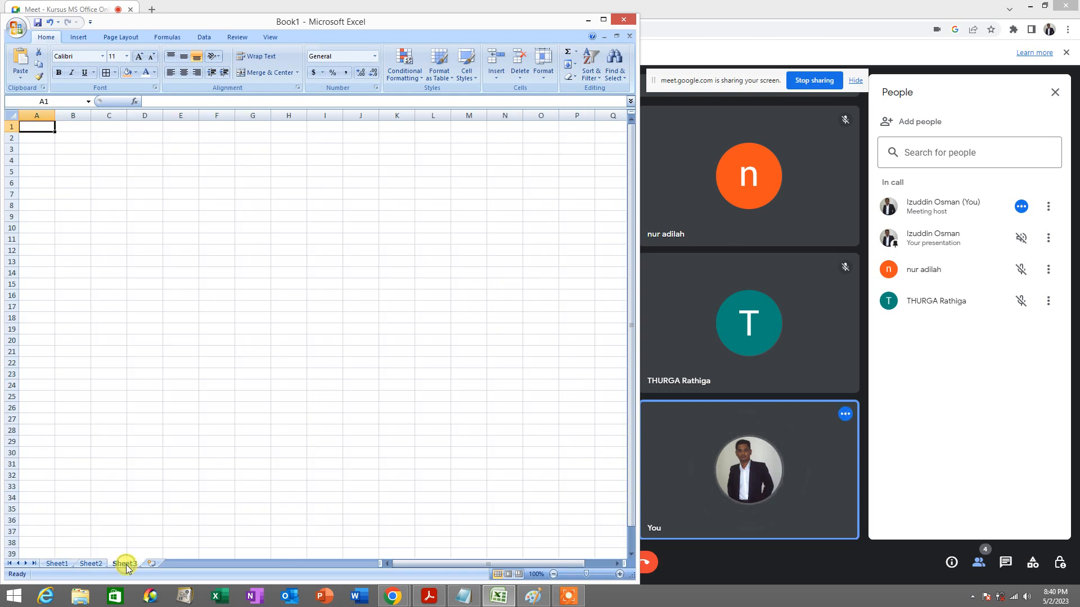
pyautogui.click(59, 564)
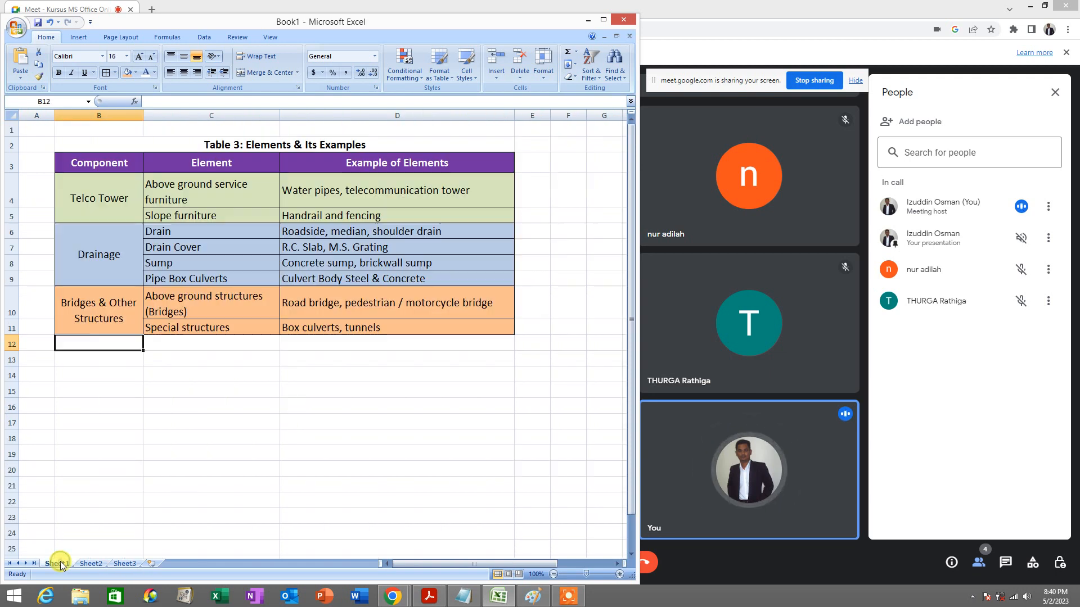
pyautogui.click(90, 564)
pyautogui.click(129, 565)
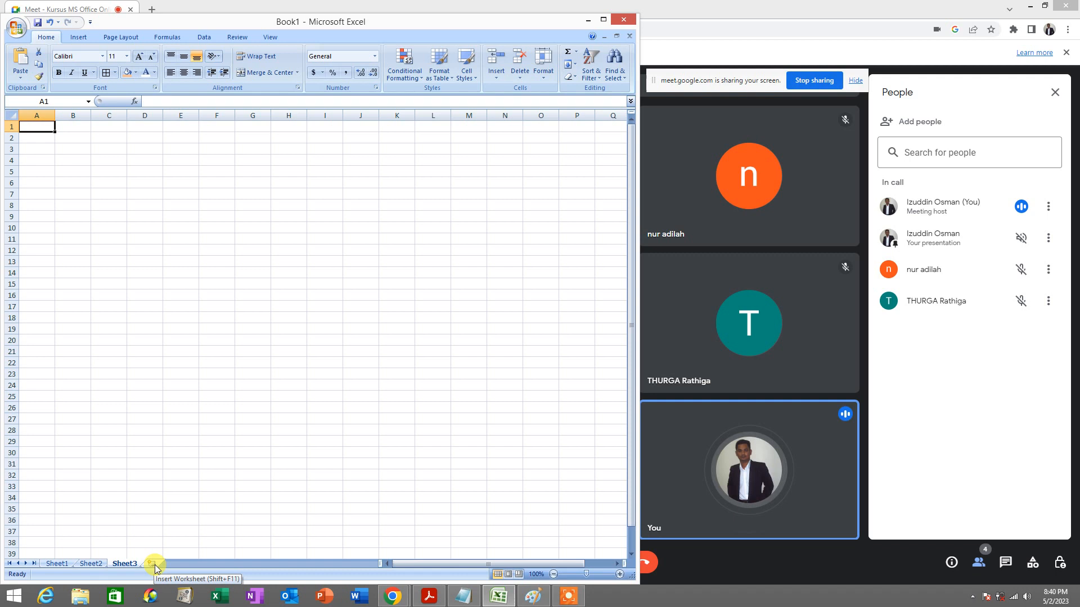
# Step: Insert two new worksheets after Sheet3 and go back to Sheet1
pyautogui.click(154, 565)
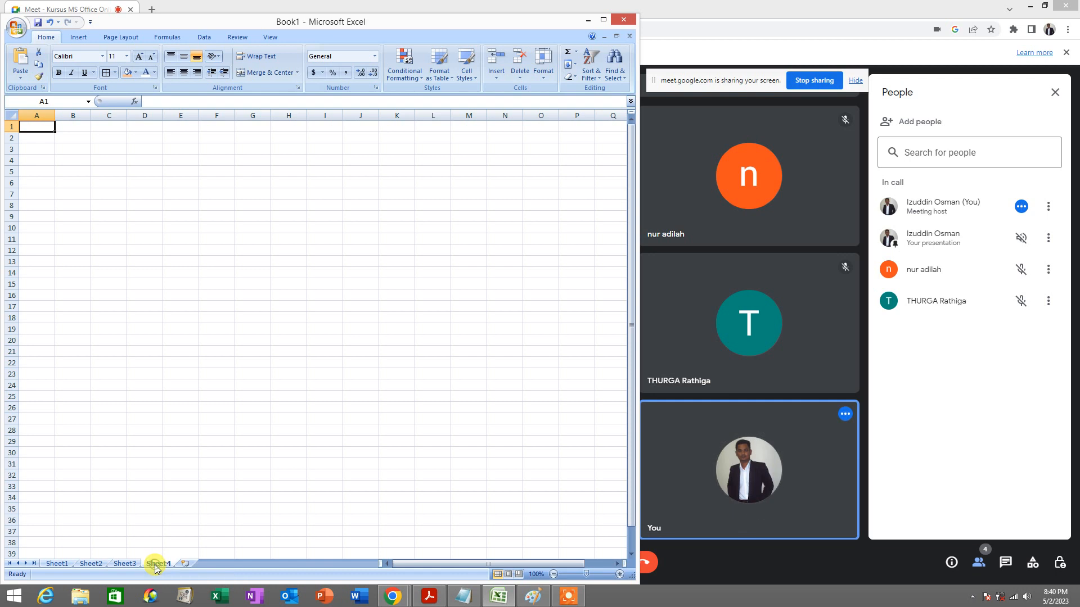
pyautogui.click(189, 564)
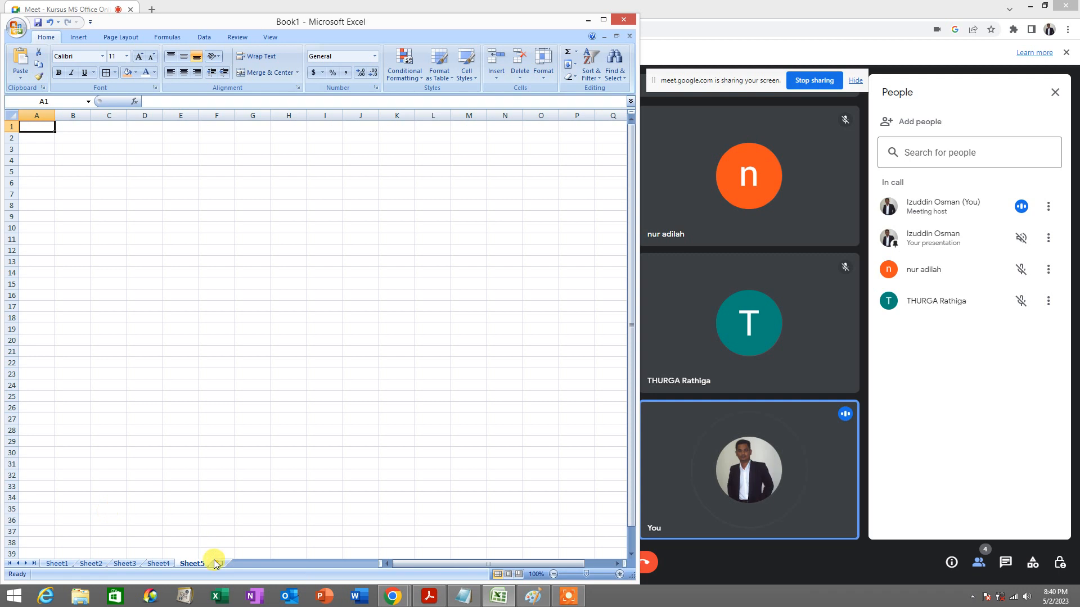
pyautogui.click(64, 563)
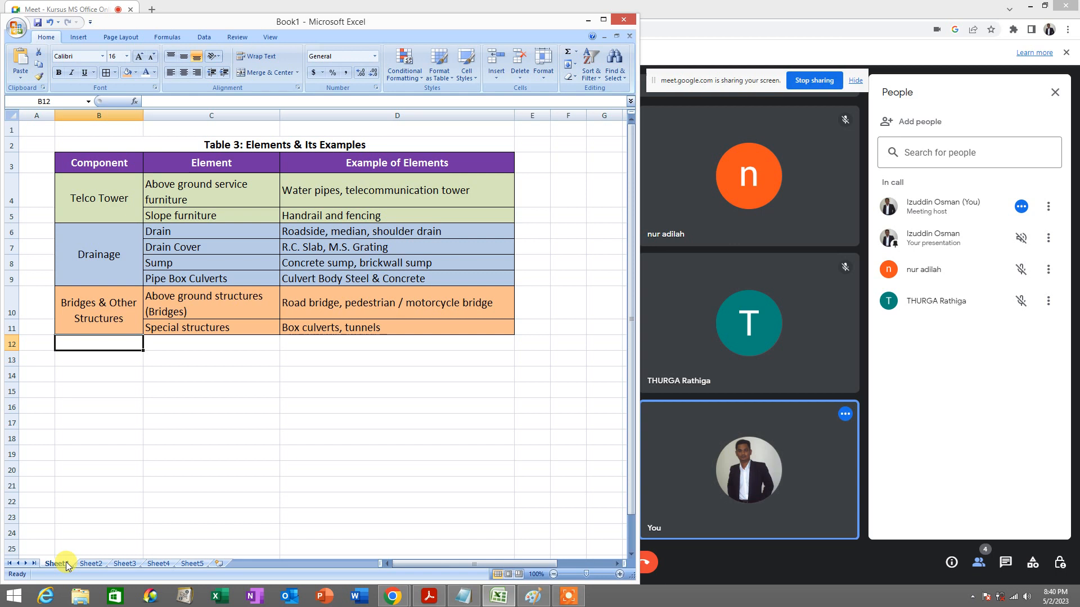
# Step: Switch to Paint, paste the screen capture, and draw red pencil arrows toward the first three sheet tabs and a circle around the insert-worksheet tab
pyautogui.click(534, 596)
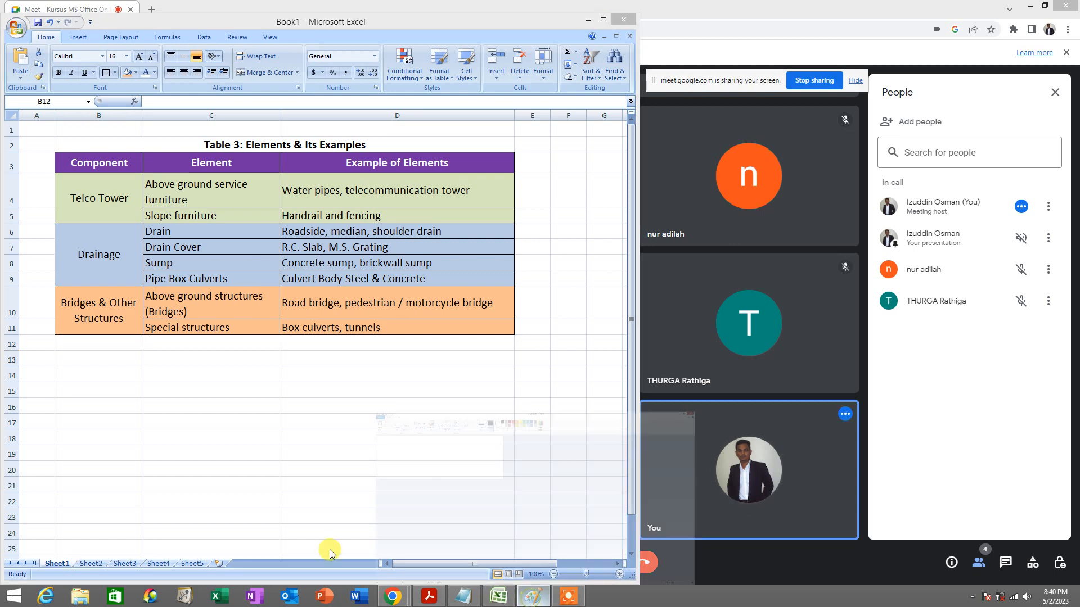
pyautogui.hotkey('ctrl', 'v')
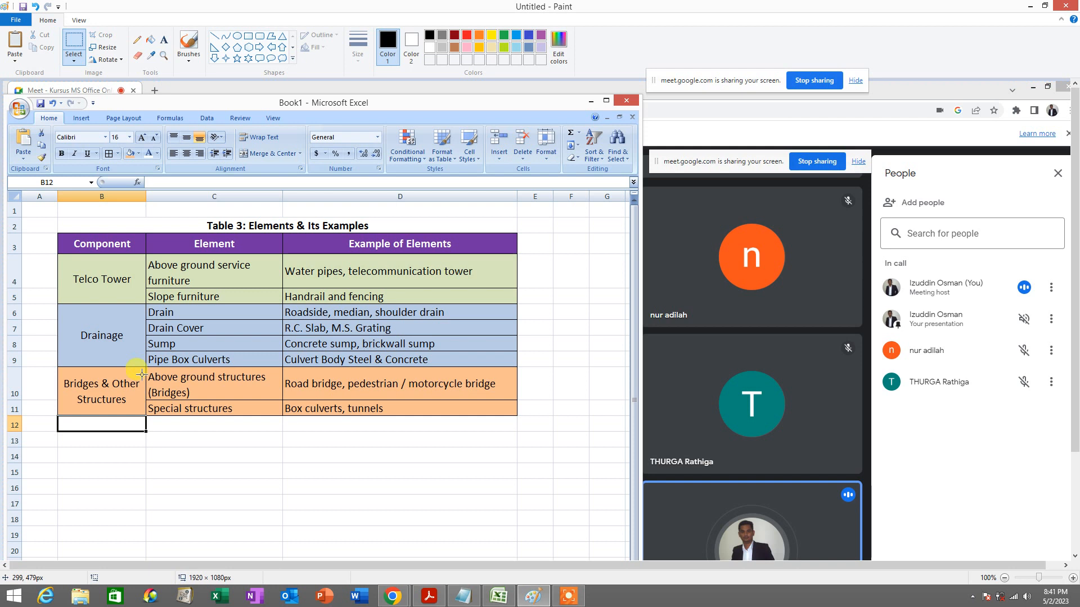
pyautogui.click(136, 39)
pyautogui.click(466, 35)
pyautogui.scroll(-3, 124, 490)
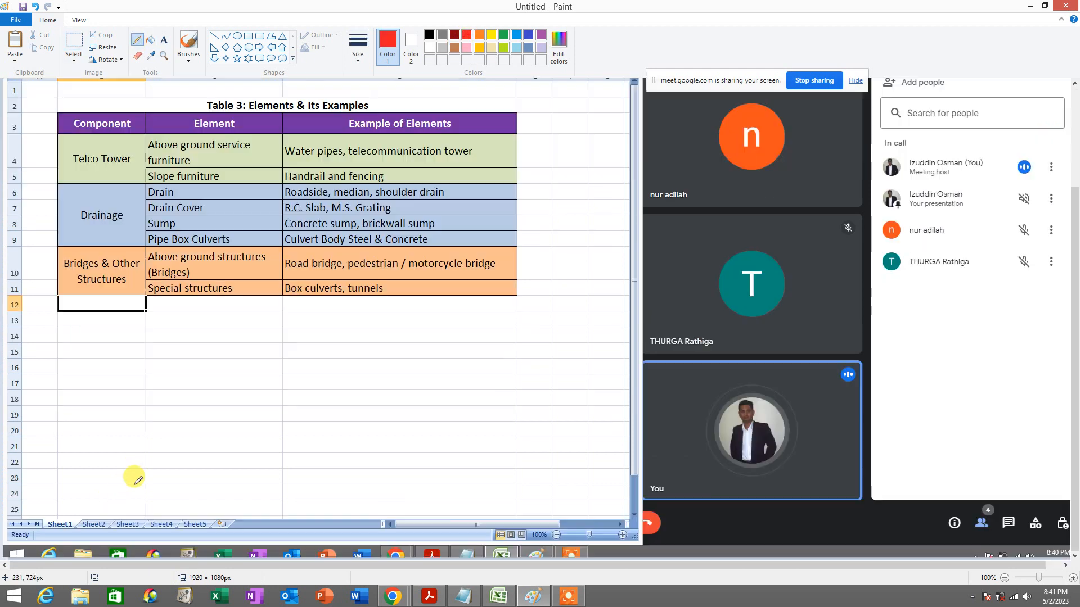
pyautogui.moveTo(56, 493)
pyautogui.mouseDown()
pyautogui.moveTo(60, 502)
pyautogui.moveTo(119, 431)
pyautogui.mouseUp()
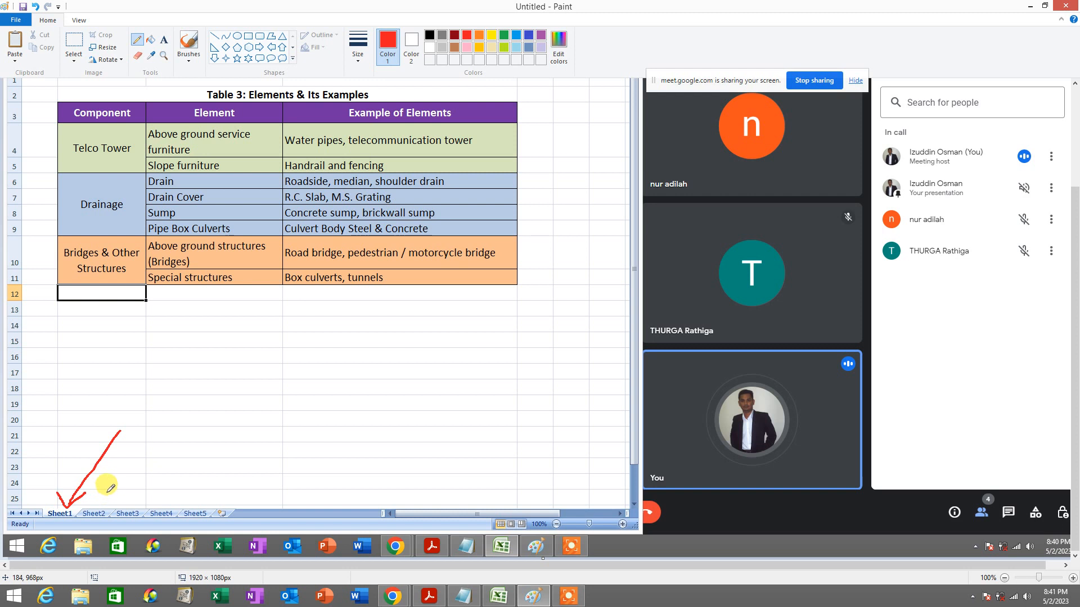
pyautogui.moveTo(102, 496)
pyautogui.mouseDown()
pyautogui.moveTo(109, 507)
pyautogui.moveTo(123, 498)
pyautogui.moveTo(197, 412)
pyautogui.mouseUp()
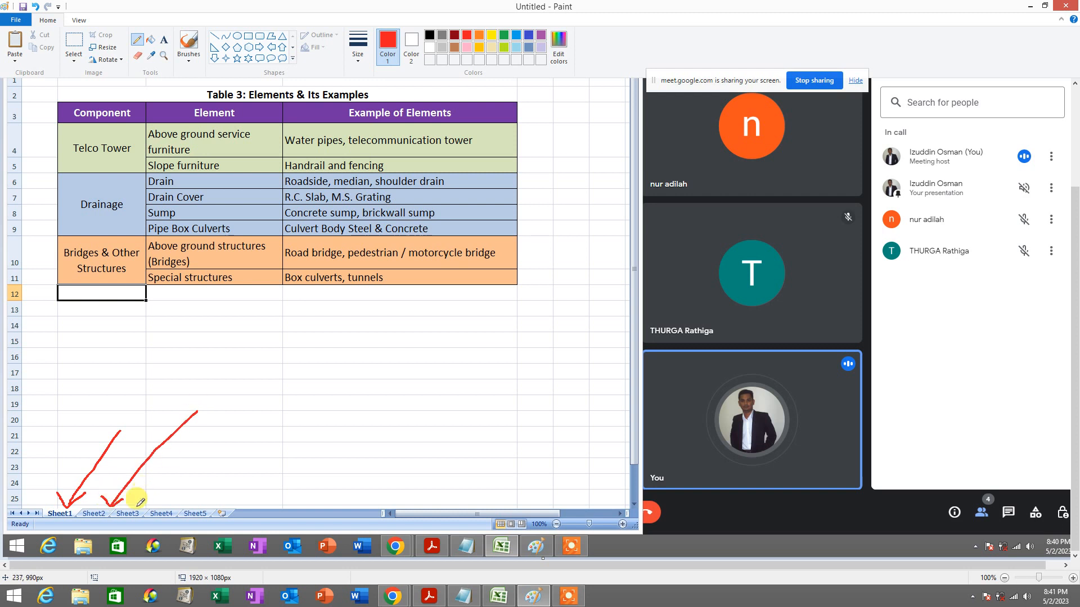
pyautogui.moveTo(136, 499)
pyautogui.mouseDown()
pyautogui.moveTo(157, 498)
pyautogui.moveTo(200, 431)
pyautogui.mouseUp()
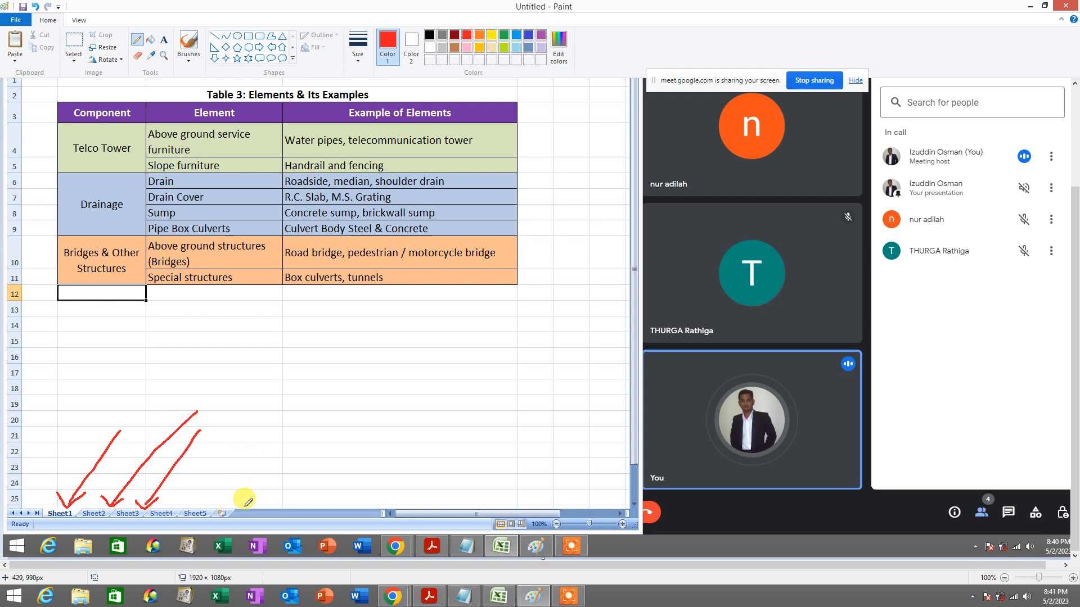
pyautogui.moveTo(242, 495)
pyautogui.mouseDown()
pyautogui.moveTo(210, 504)
pyautogui.moveTo(239, 517)
pyautogui.moveTo(243, 499)
pyautogui.mouseUp()
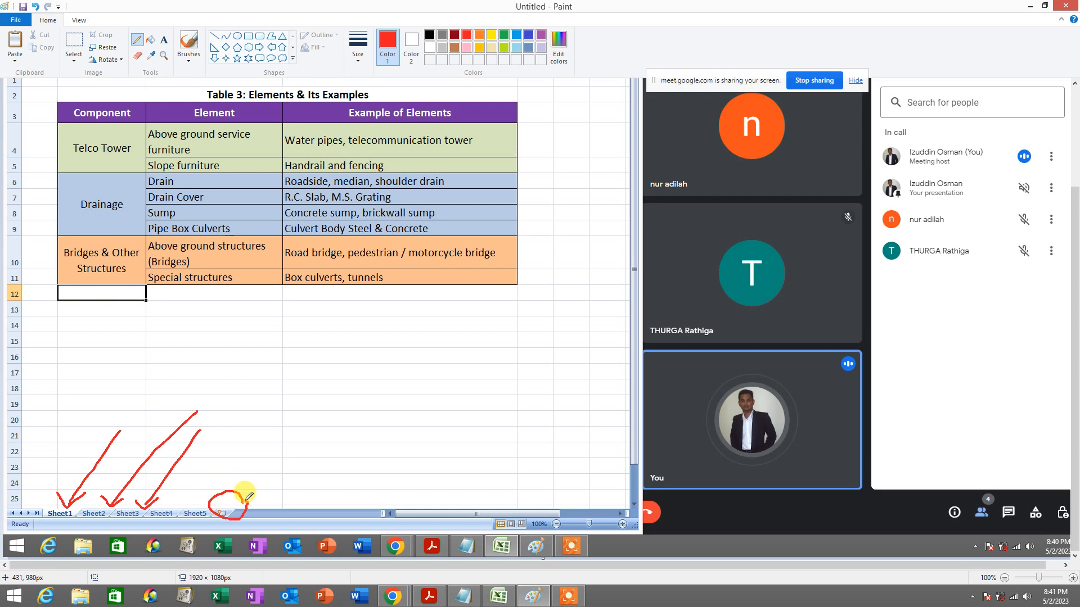
# Step: Draw a blue pencil arrow pointing into the circled insert-worksheet tab and undo the stray end of the stroke
pyautogui.click(529, 35)
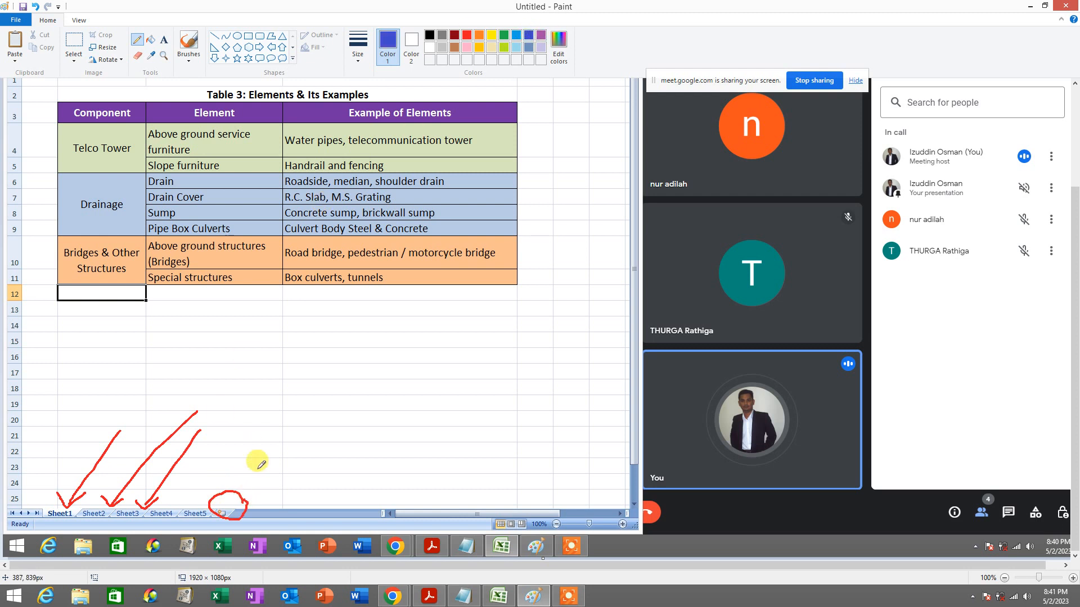
pyautogui.moveTo(230, 499)
pyautogui.mouseDown()
pyautogui.moveTo(232, 509)
pyautogui.moveTo(244, 501)
pyautogui.moveTo(278, 437)
pyautogui.mouseUp()
pyautogui.hotkey('ctrl', 'z')
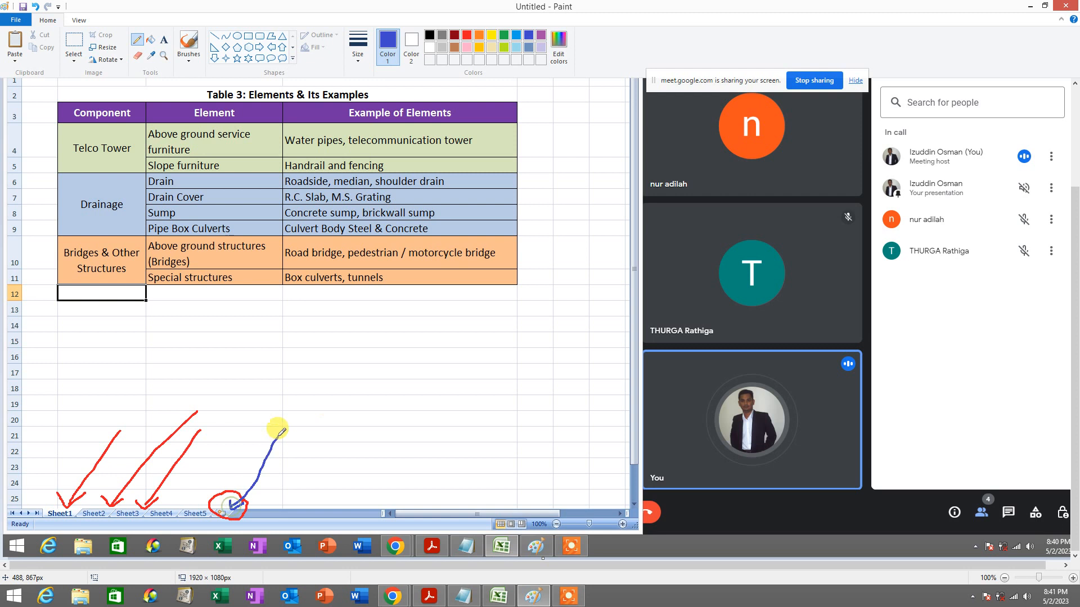
# Step: Exit Paint without saving the annotated screen capture
pyautogui.click(10, 23)
pyautogui.click(31, 297)
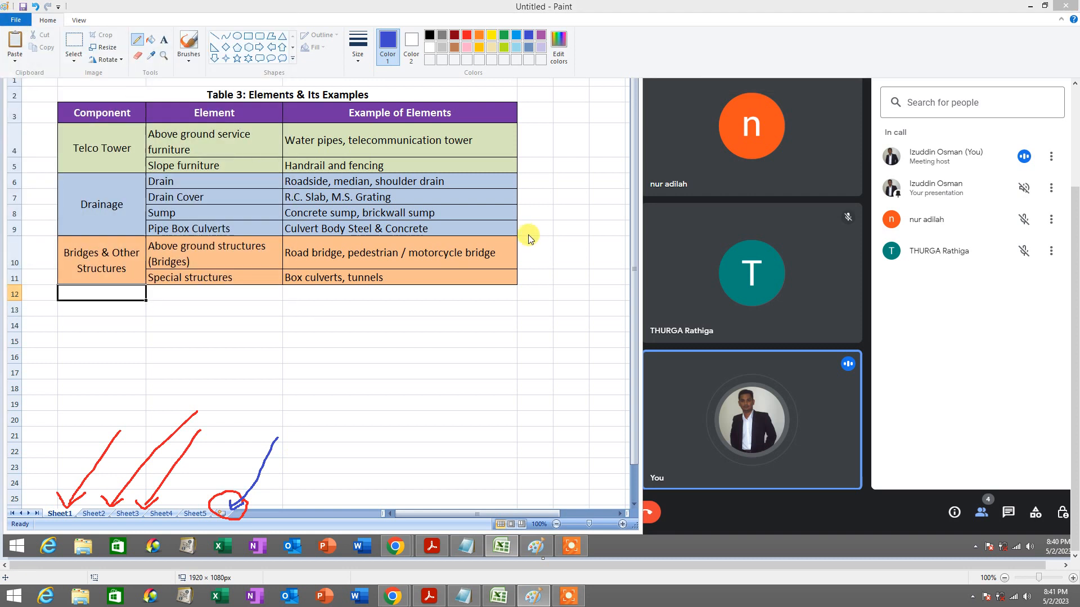
pyautogui.click(561, 299)
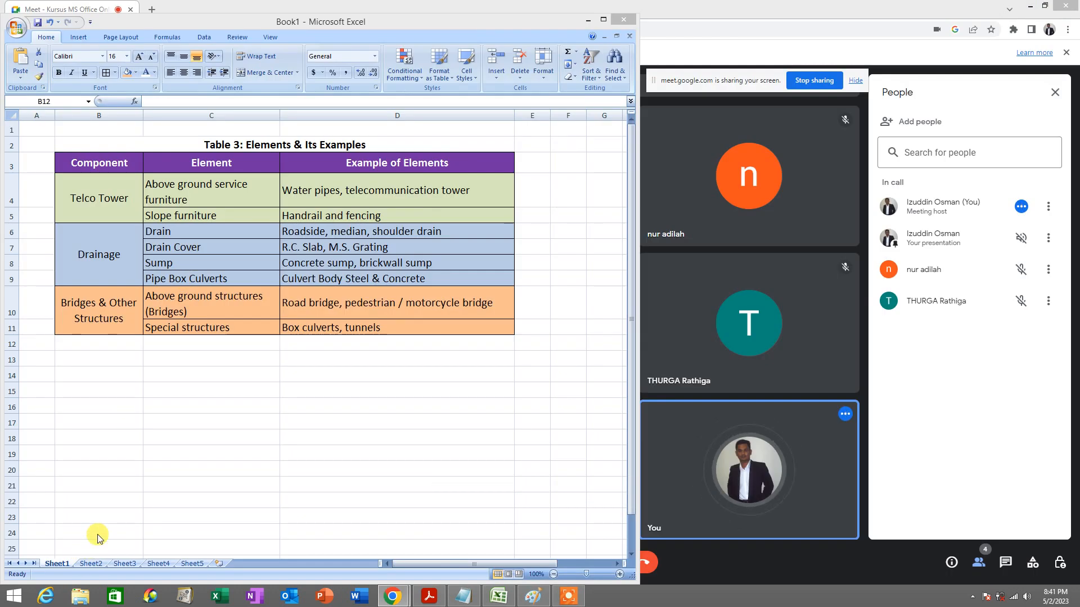
# Step: Set the font size of all cells in Sheet2 to 16
pyautogui.click(92, 564)
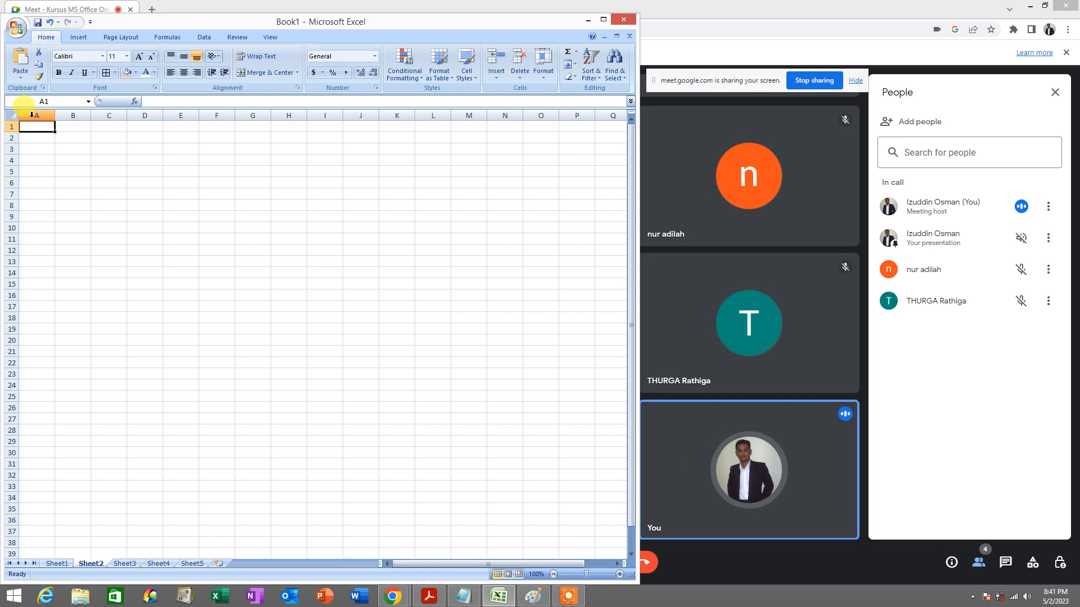
pyautogui.click(12, 116)
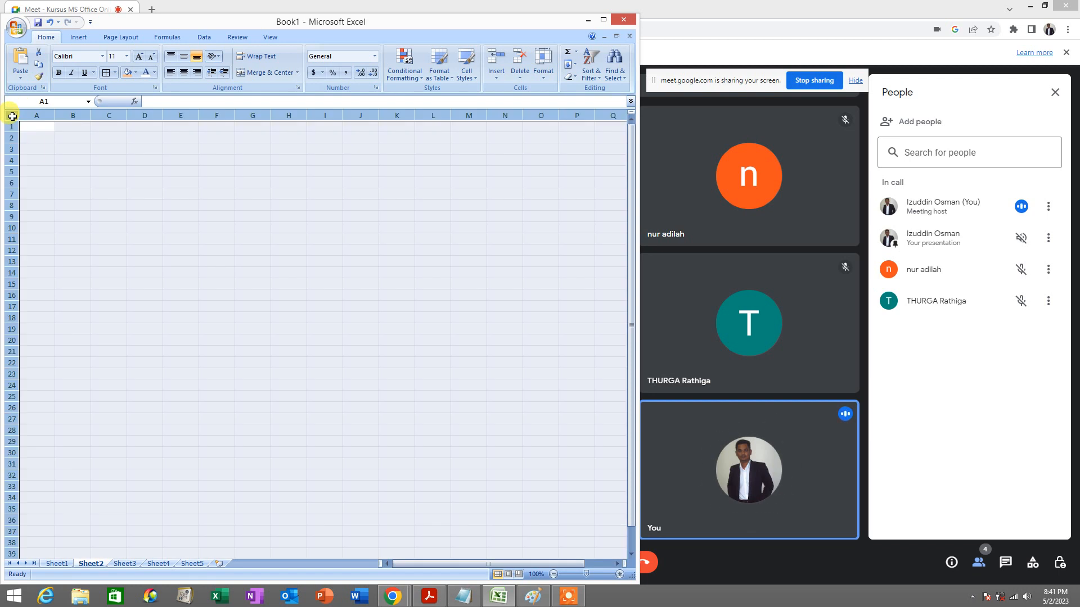
pyautogui.click(127, 56)
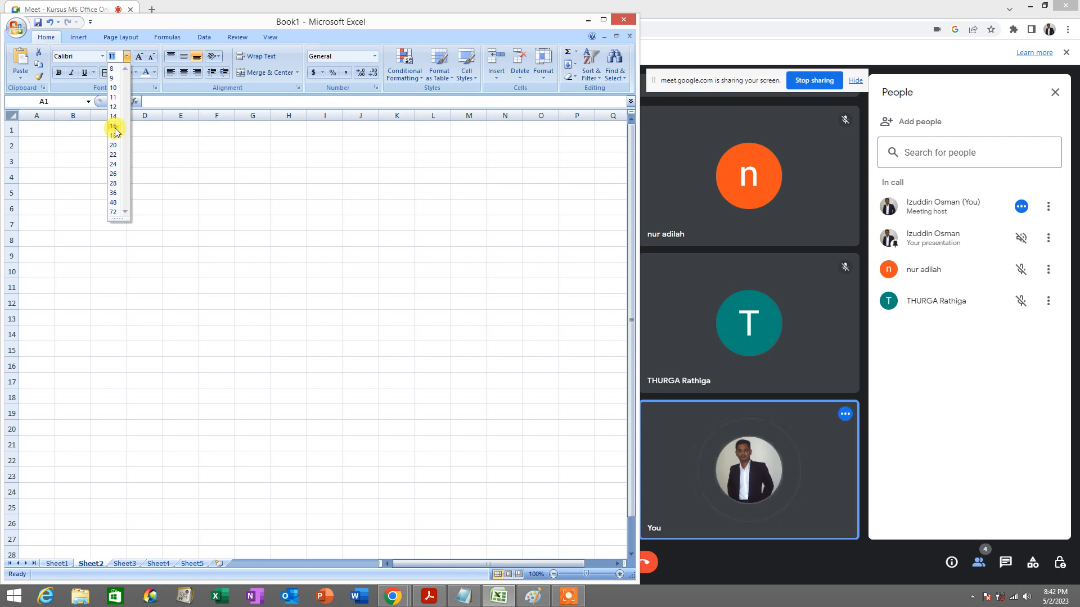
pyautogui.click(116, 131)
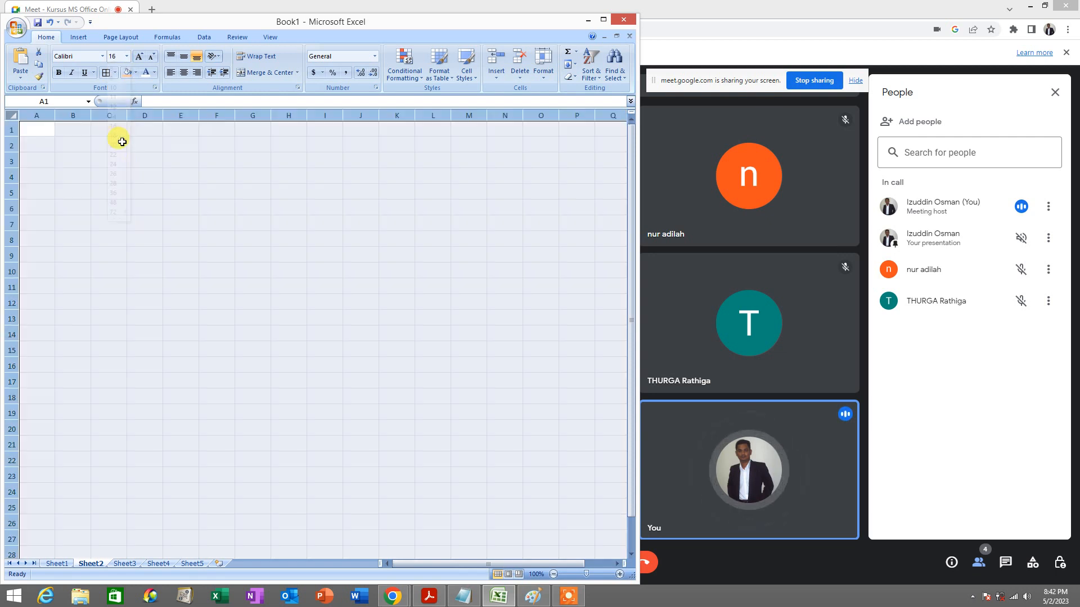
pyautogui.click(137, 165)
# Step: Check Latihan MS – Excel 4 in the PDF manual and enter the title "1. Sifir Darab 5" in cell B1 of Sheet2
pyautogui.click(429, 597)
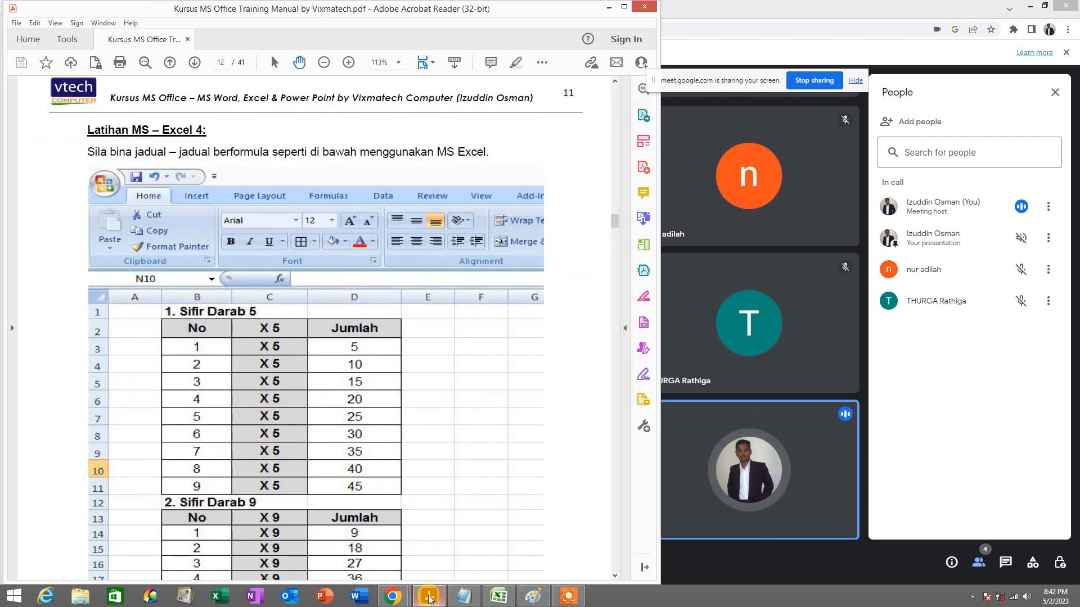
pyautogui.click(429, 598)
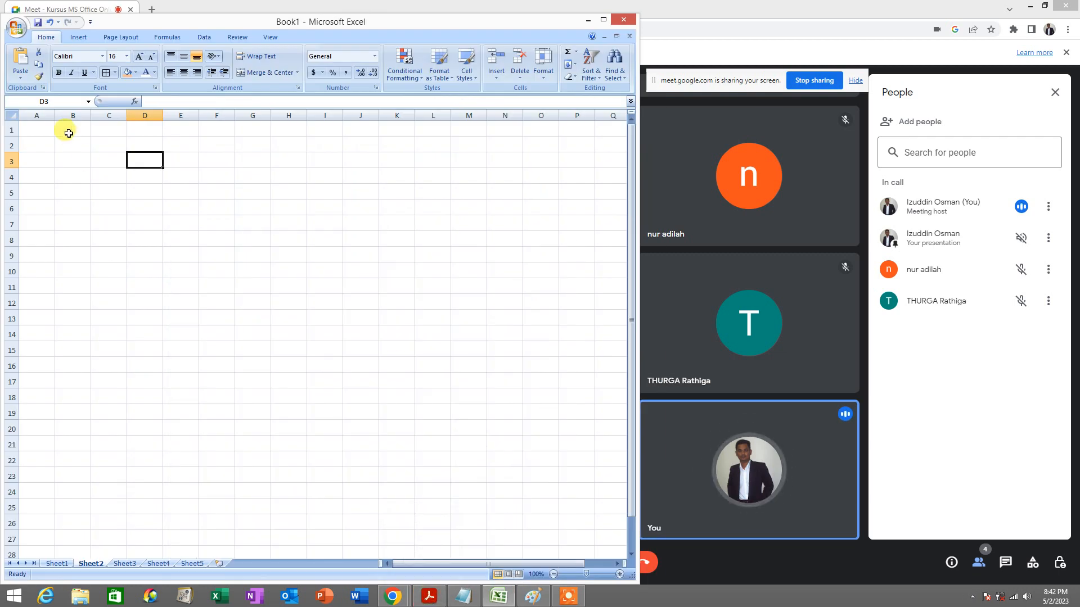
pyautogui.click(439, 599)
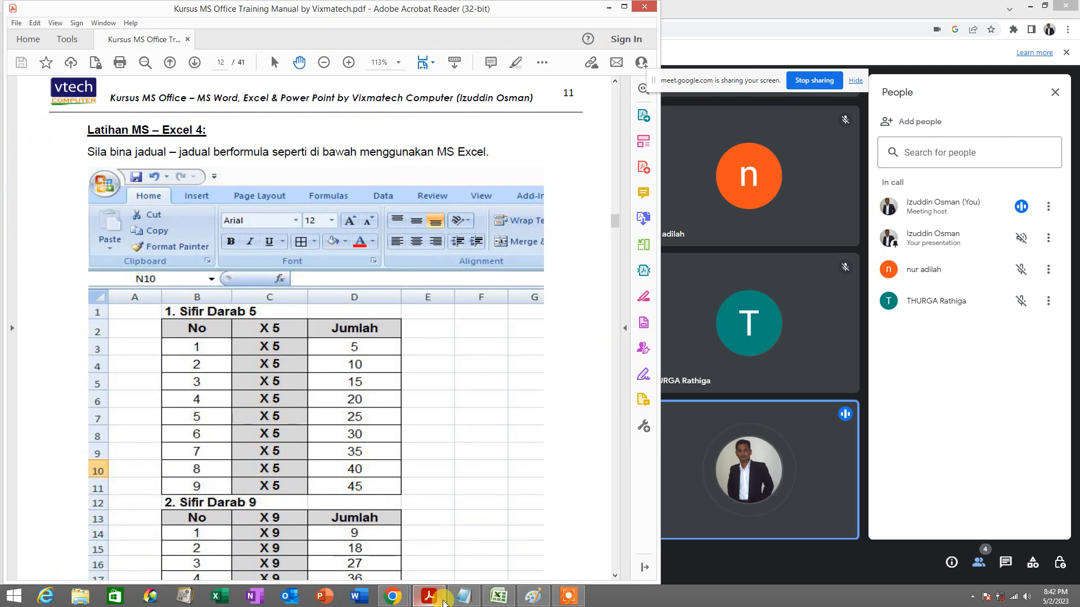
pyautogui.click(444, 600)
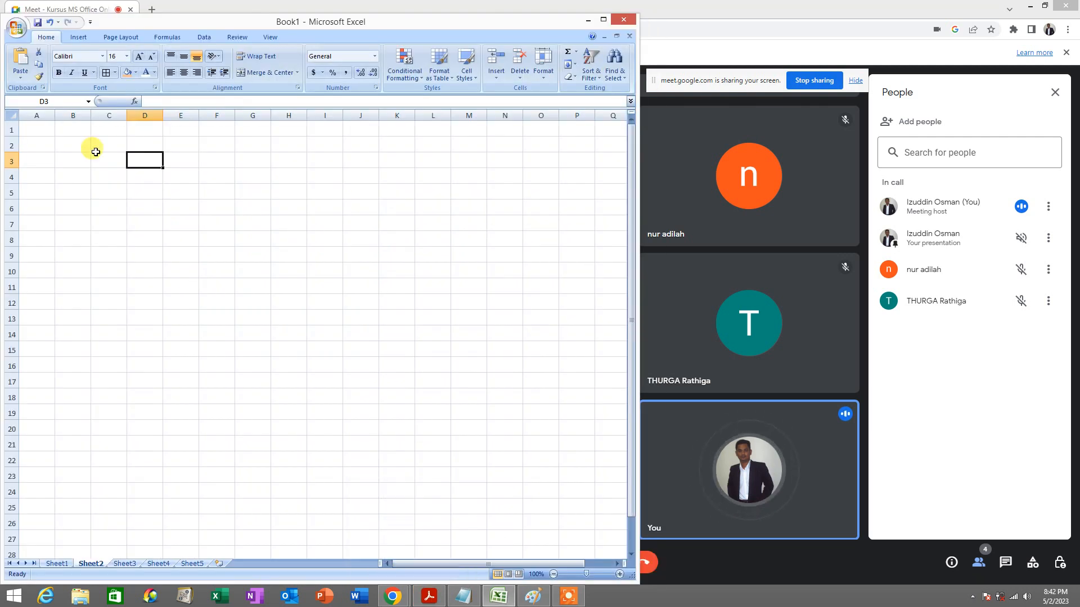
pyautogui.click(79, 130)
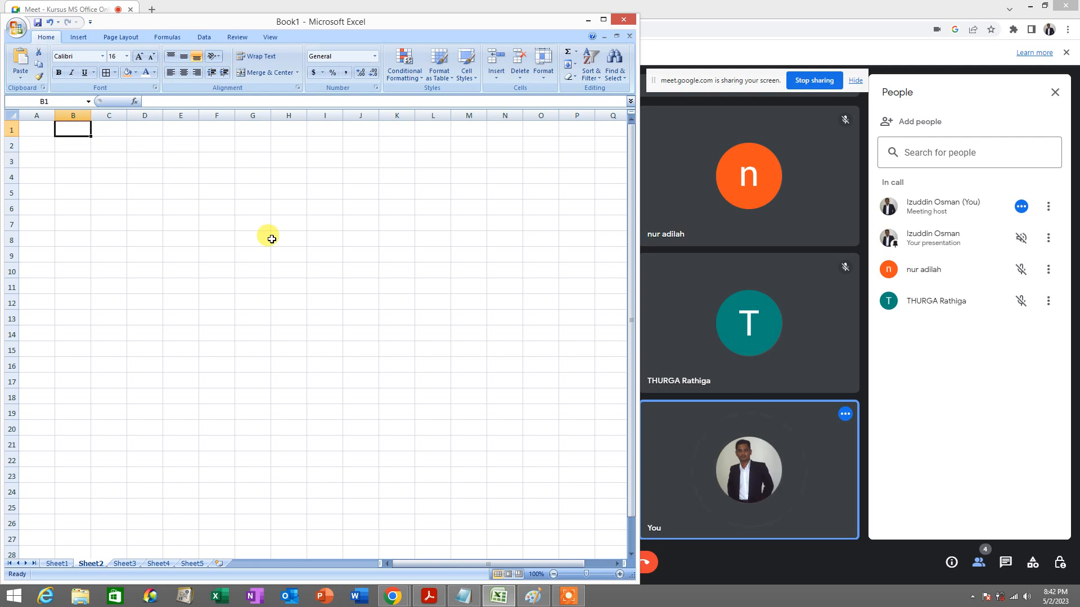
pyautogui.write('1. Sfir Da')
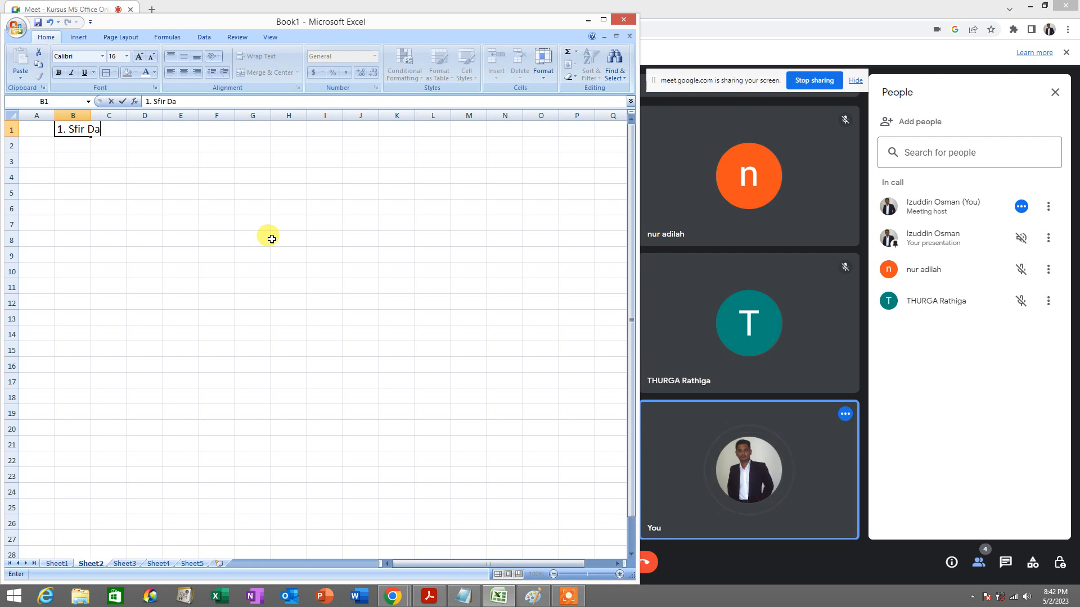
pyautogui.write('rab 5')
pyautogui.press('Return')
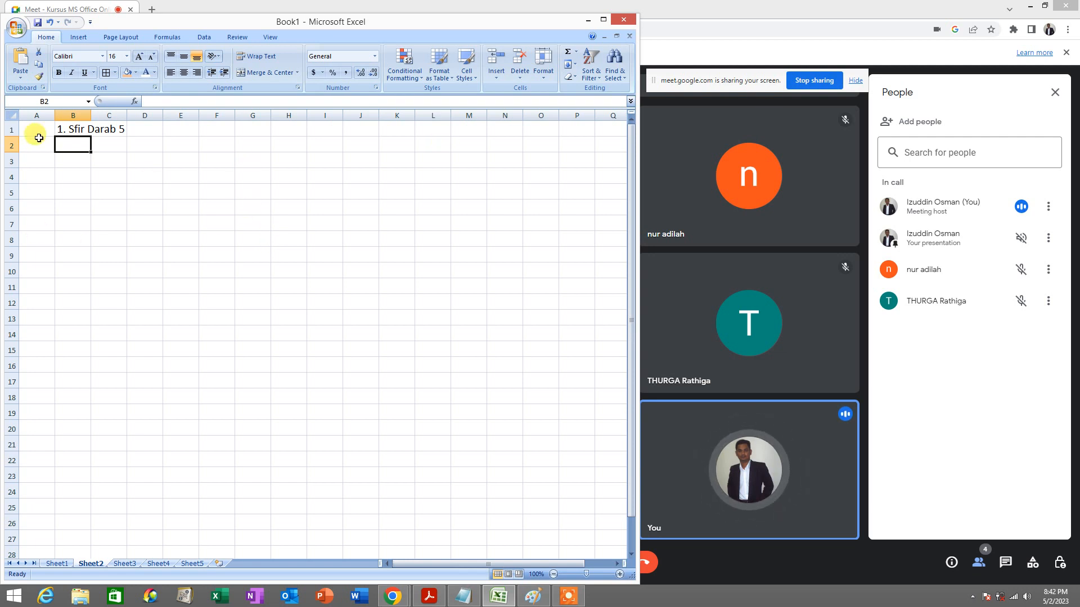
pyautogui.click(62, 128)
pyautogui.doubleClick(92, 131)
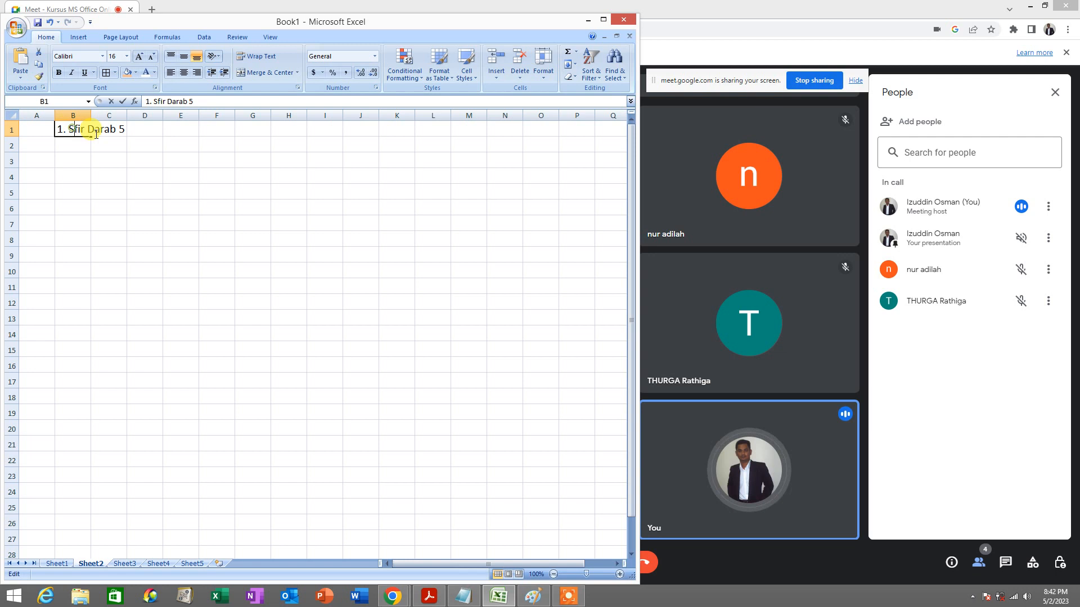
pyautogui.write('i')
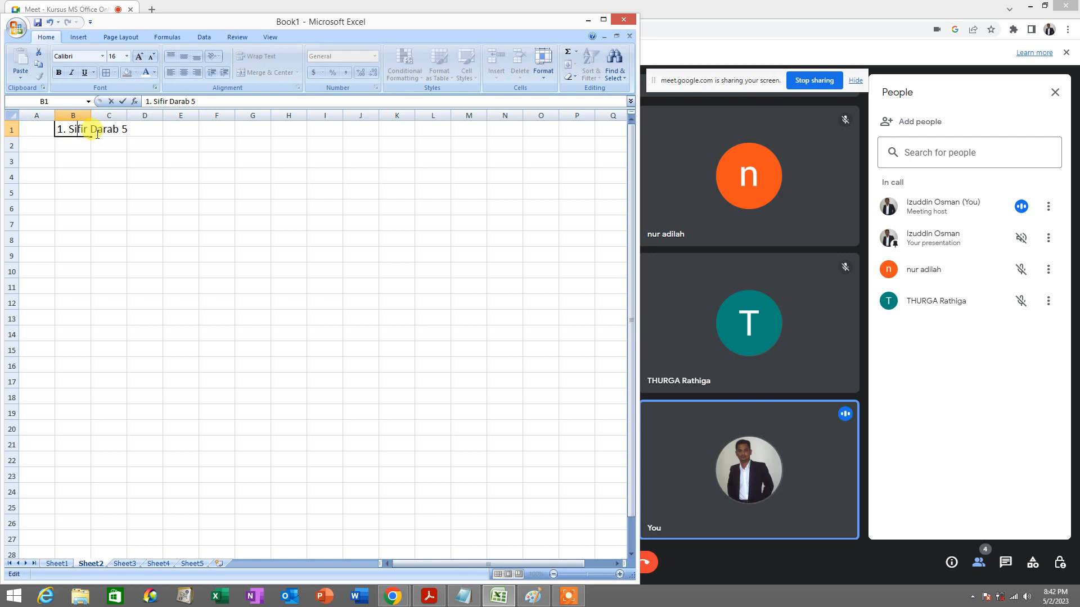
pyautogui.click(119, 157)
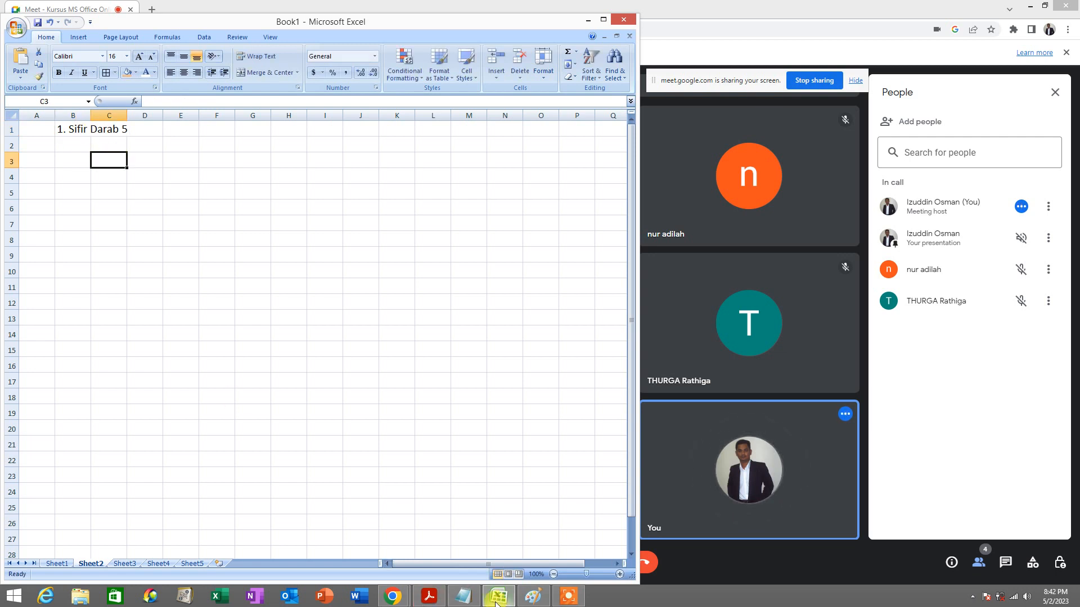
# Step: Check the table layout in the PDF manual, then widen columns B, C and D and increase the height of row 2 in Excel
pyautogui.click(442, 598)
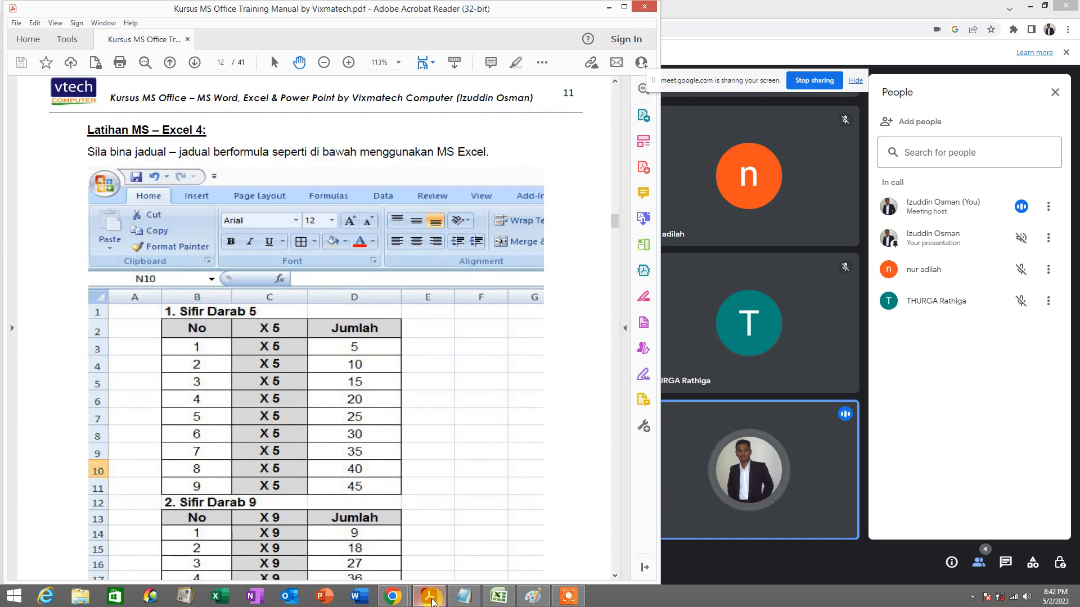
pyautogui.click(431, 598)
pyautogui.click(74, 147)
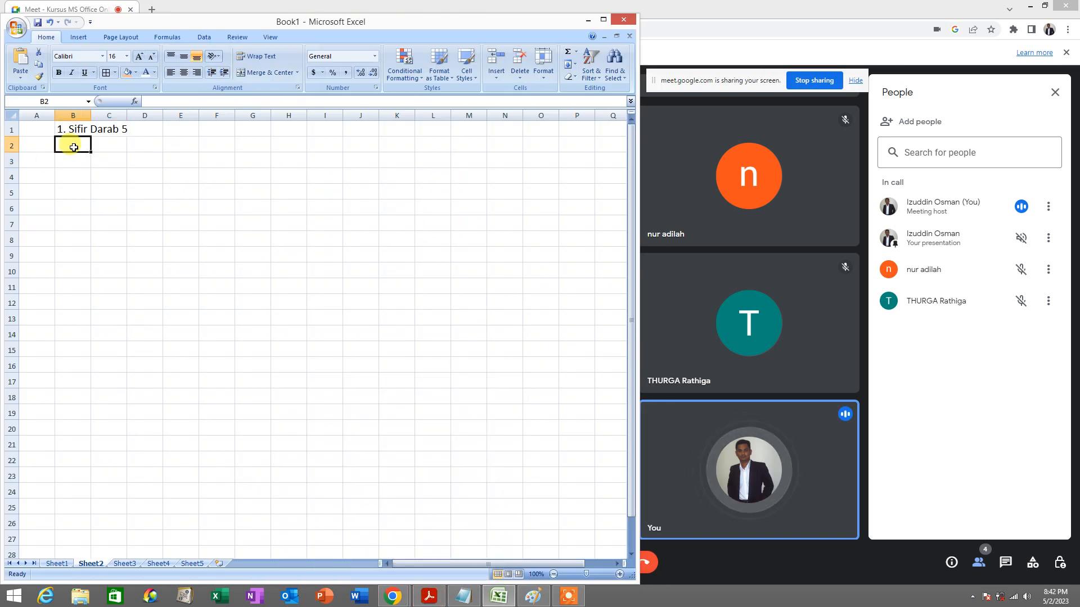
pyautogui.moveTo(91, 115); pyautogui.dragTo(285, 115)
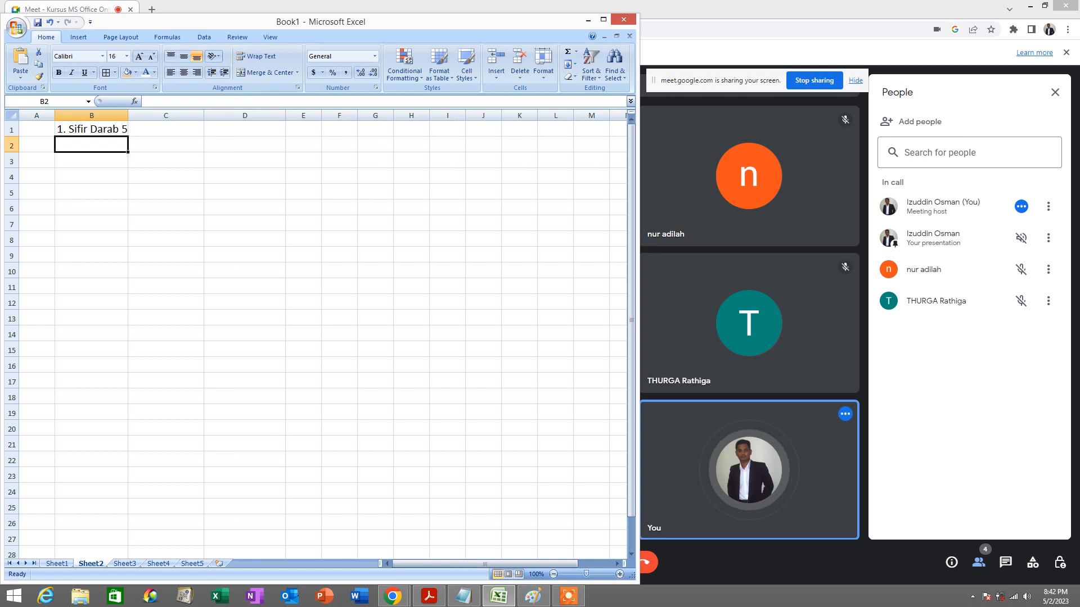
pyautogui.moveTo(8, 152); pyautogui.dragTo(9, 159)
# Step: Enter the column header "No" in cell B2 below the title
pyautogui.moveTo(120, 148); pyautogui.dragTo(245, 145)
pyautogui.click(97, 145)
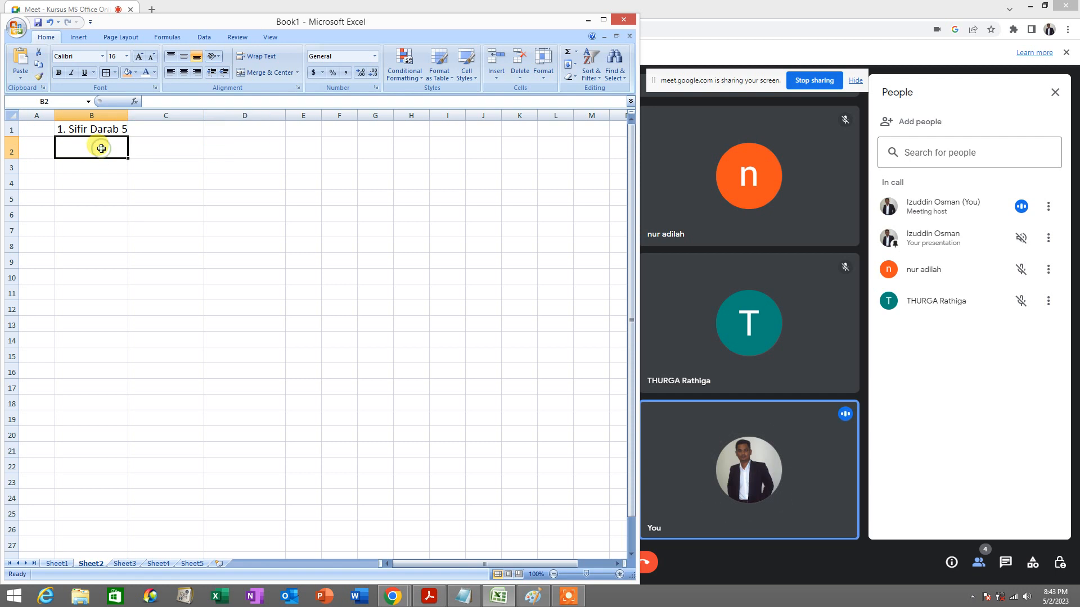
pyautogui.write('No')
pyautogui.click(182, 149)
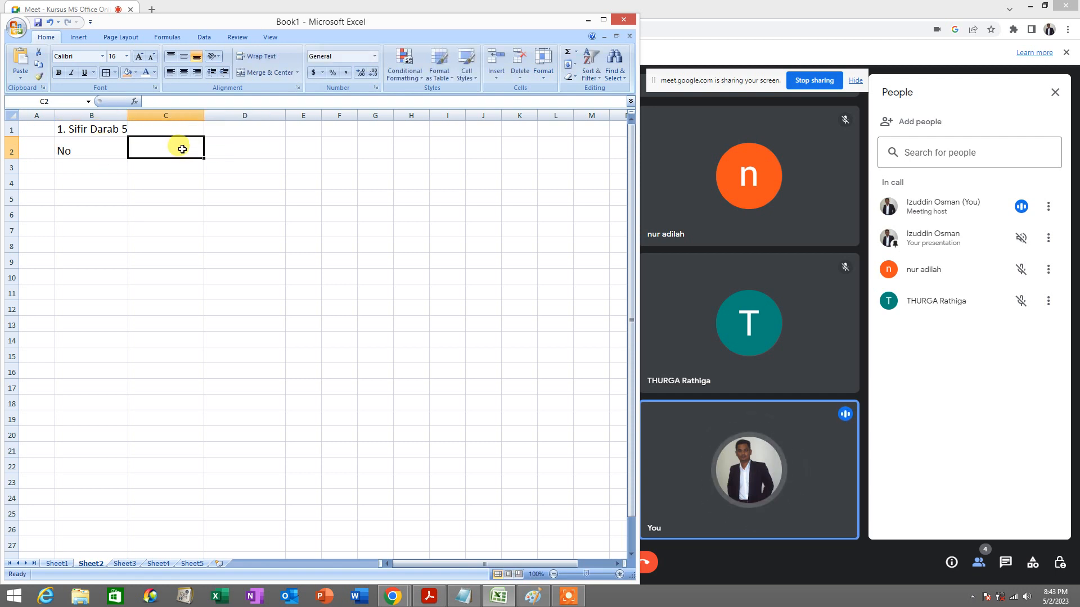
# Step: Enter the table headings "X 5" in cell C2 and "Jumlah" in cell D2
pyautogui.write('X 5')
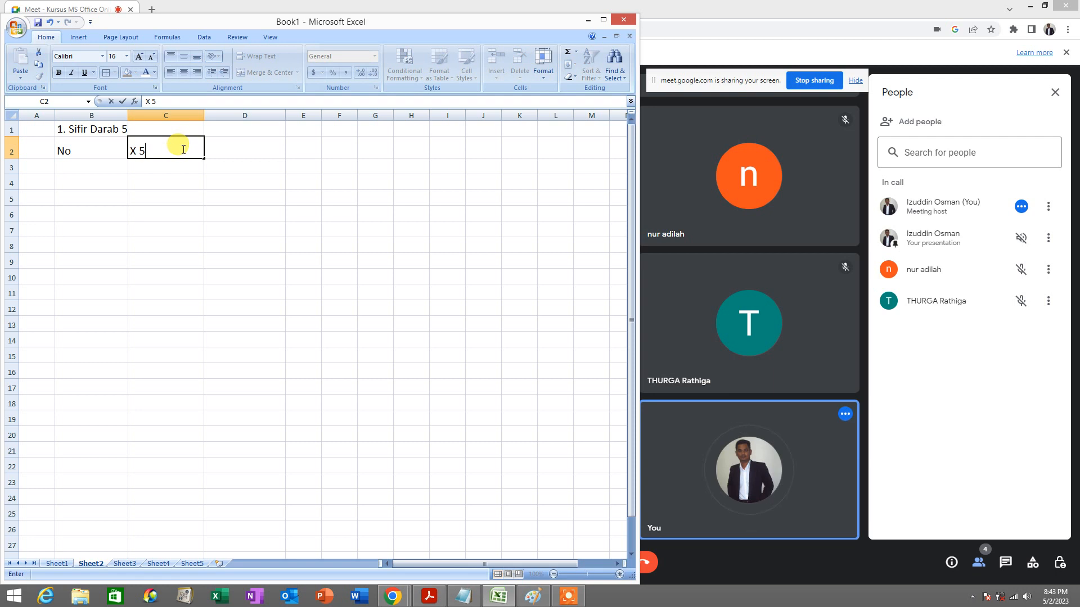
pyautogui.click(197, 212)
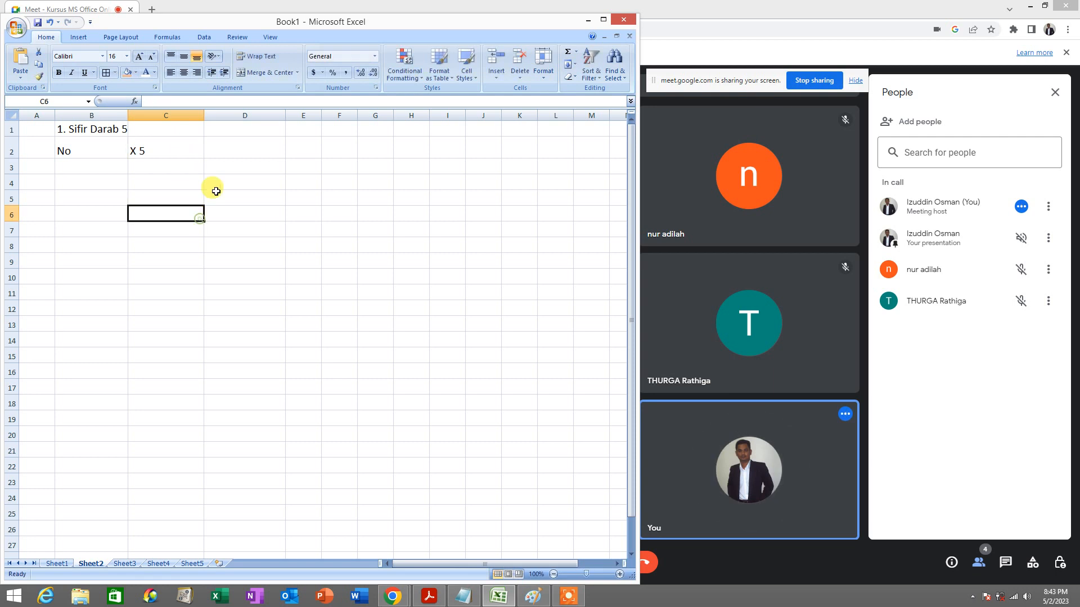
pyautogui.click(230, 148)
pyautogui.write('J')
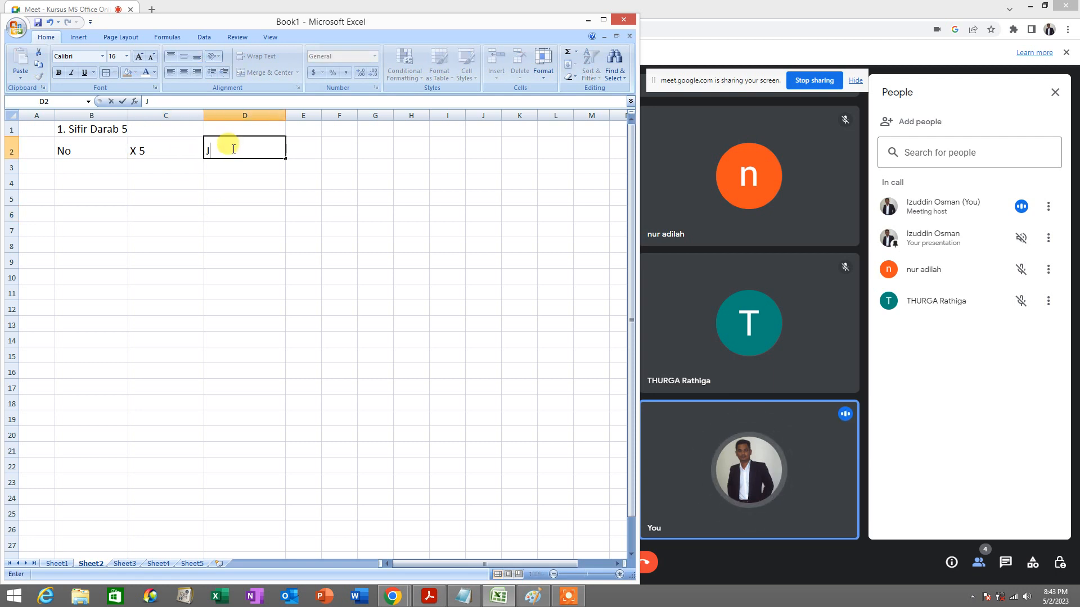
pyautogui.write('umlah')
pyautogui.click(248, 215)
# Step: Center the headings in B2:D2 horizontally and align them to the middle vertically
pyautogui.moveTo(65, 149); pyautogui.dragTo(217, 149)
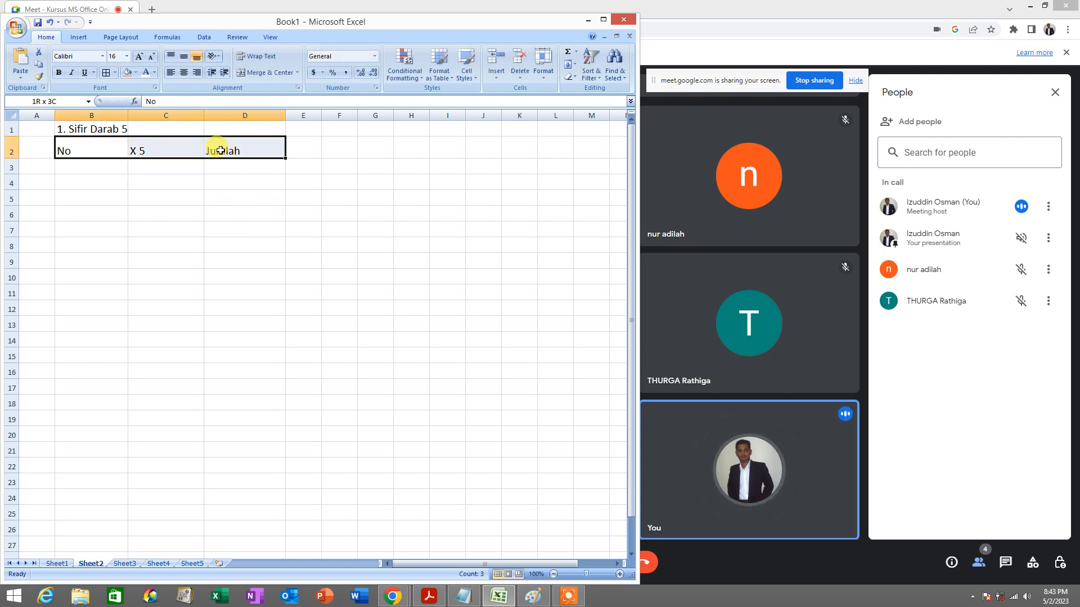
pyautogui.click(185, 73)
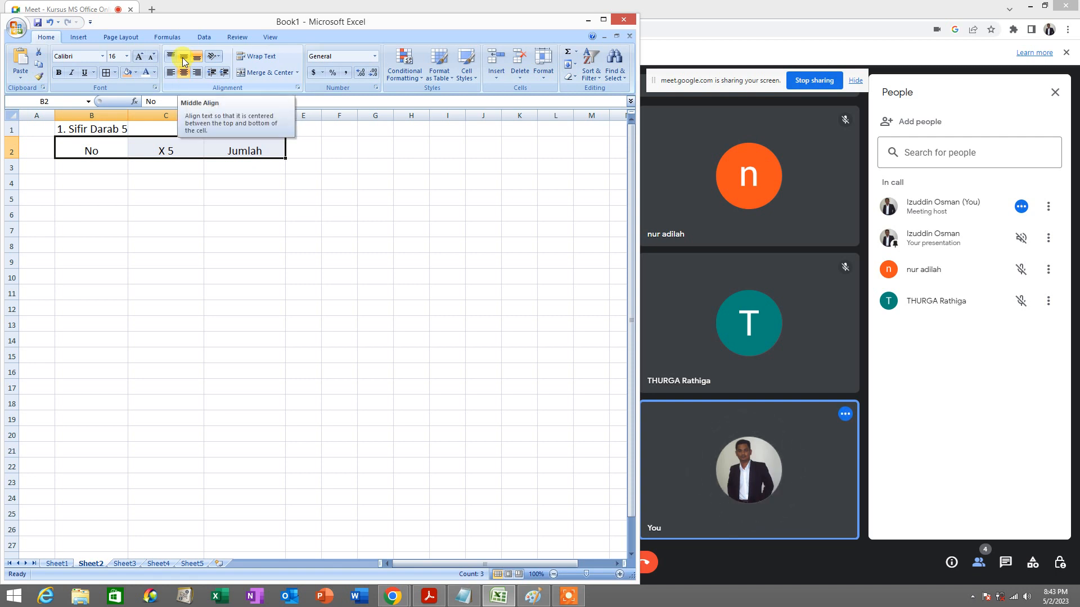
pyautogui.click(185, 61)
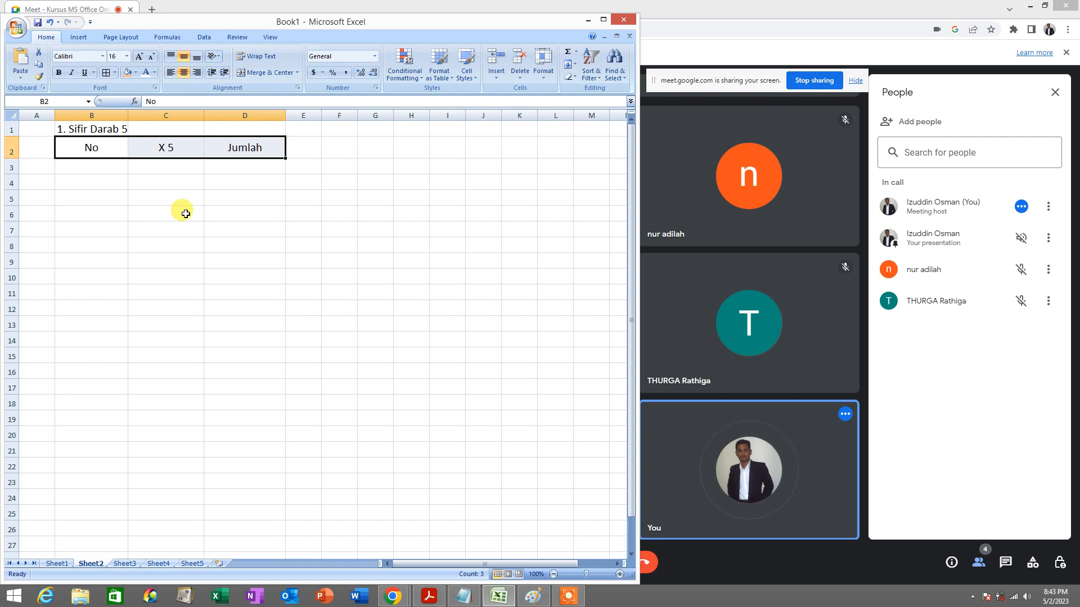
# Step: Check the sample table in the Acrobat Reader training manual and fill heading cells B2:D2 with medium grey
pyautogui.click(436, 601)
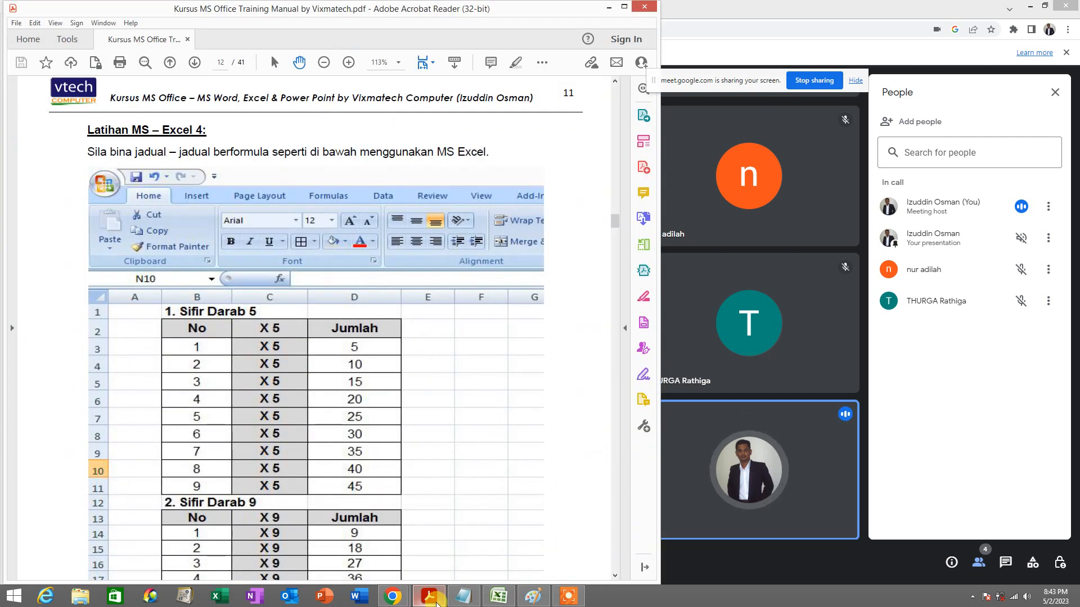
pyautogui.click(437, 601)
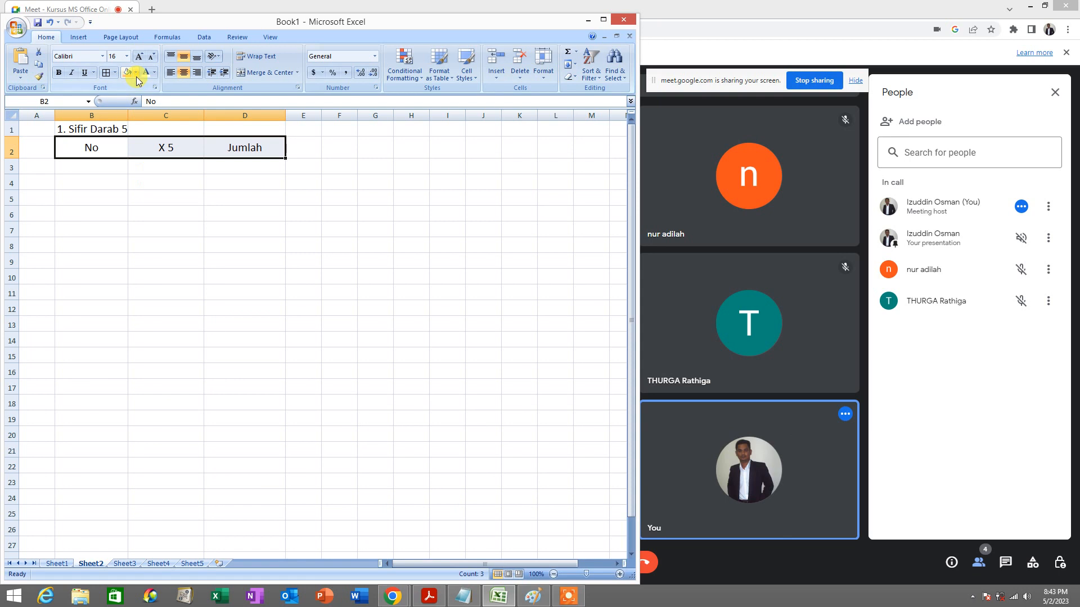
pyautogui.click(135, 72)
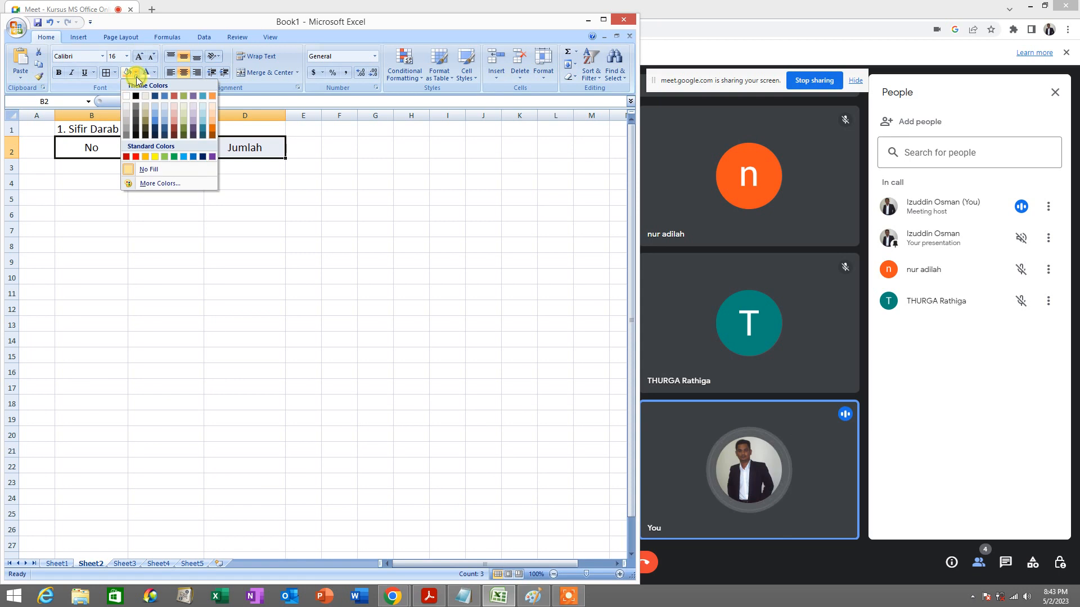
pyautogui.click(128, 133)
pyautogui.click(181, 211)
# Step: Make the headings in B2:D2 bold
pyautogui.moveTo(93, 148); pyautogui.dragTo(247, 147)
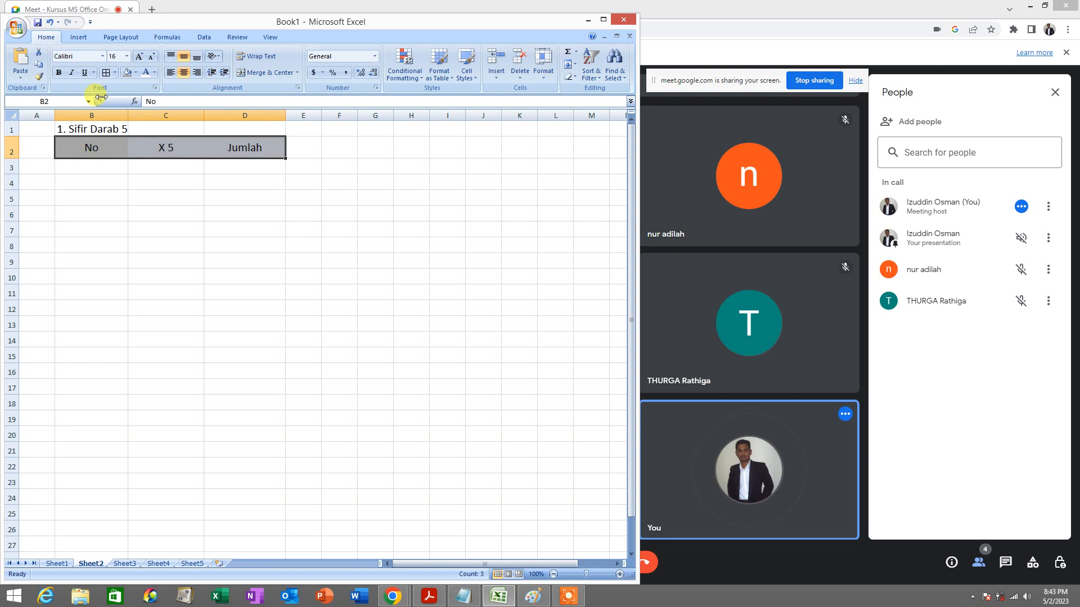
pyautogui.click(58, 72)
pyautogui.click(202, 186)
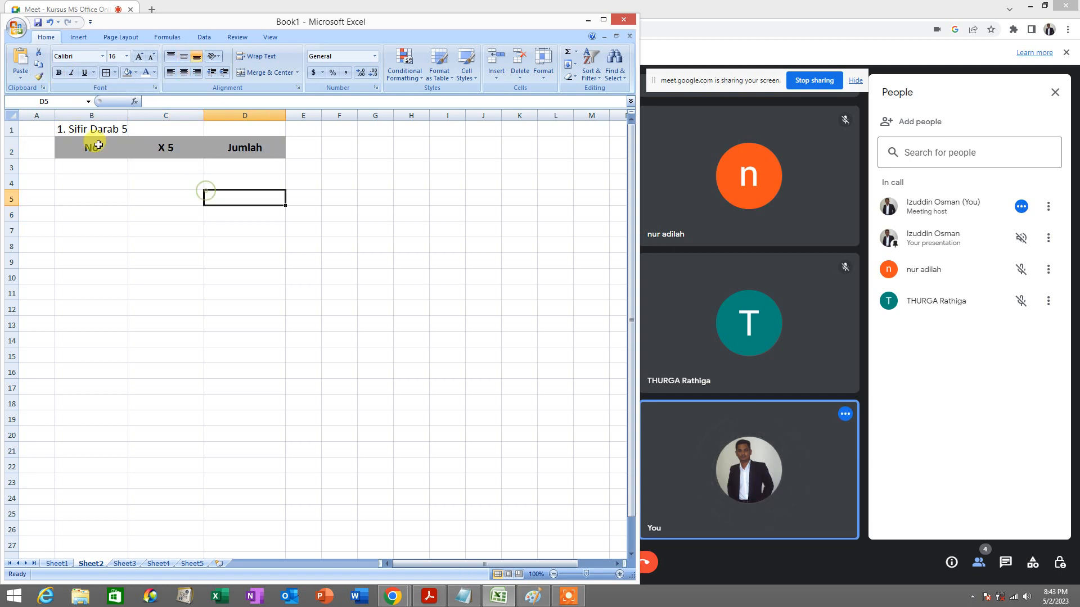
# Step: Reapply the grey theme fill to heading cells B2:D2
pyautogui.moveTo(88, 148); pyautogui.dragTo(237, 142)
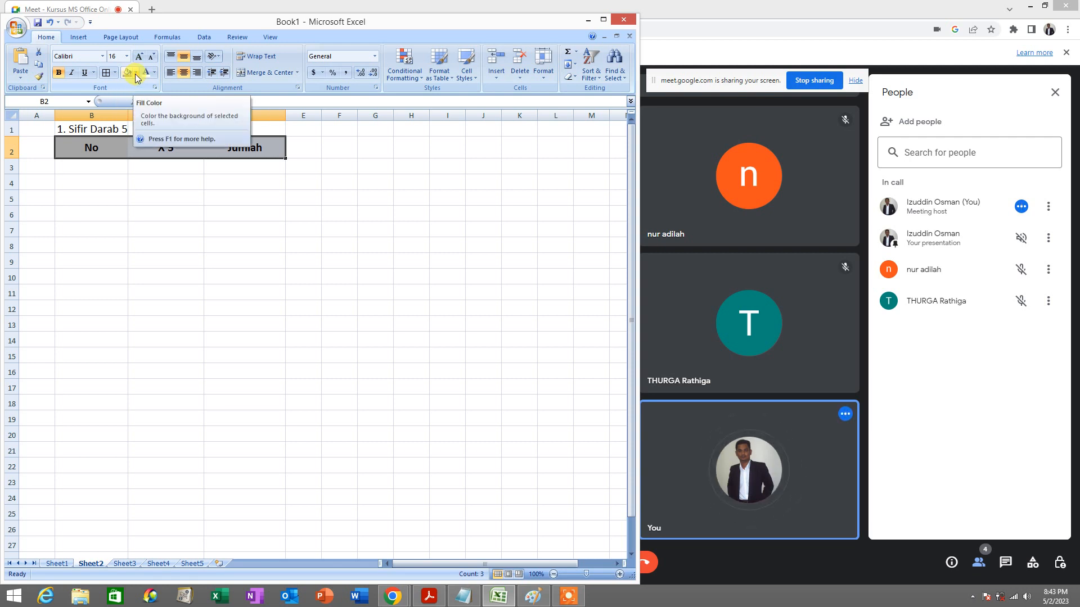
pyautogui.click(135, 73)
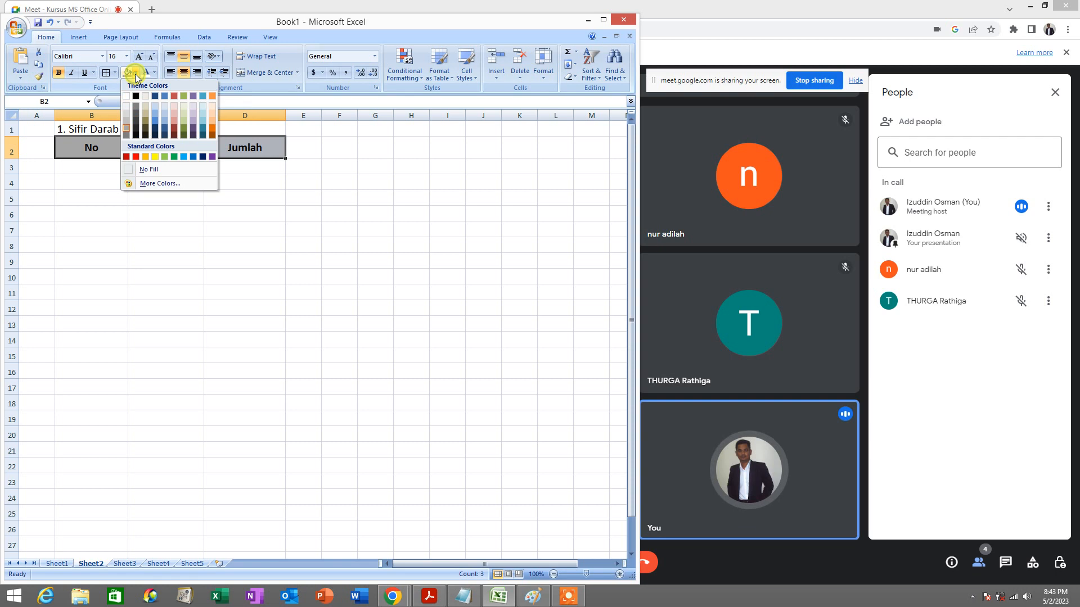
pyautogui.click(127, 131)
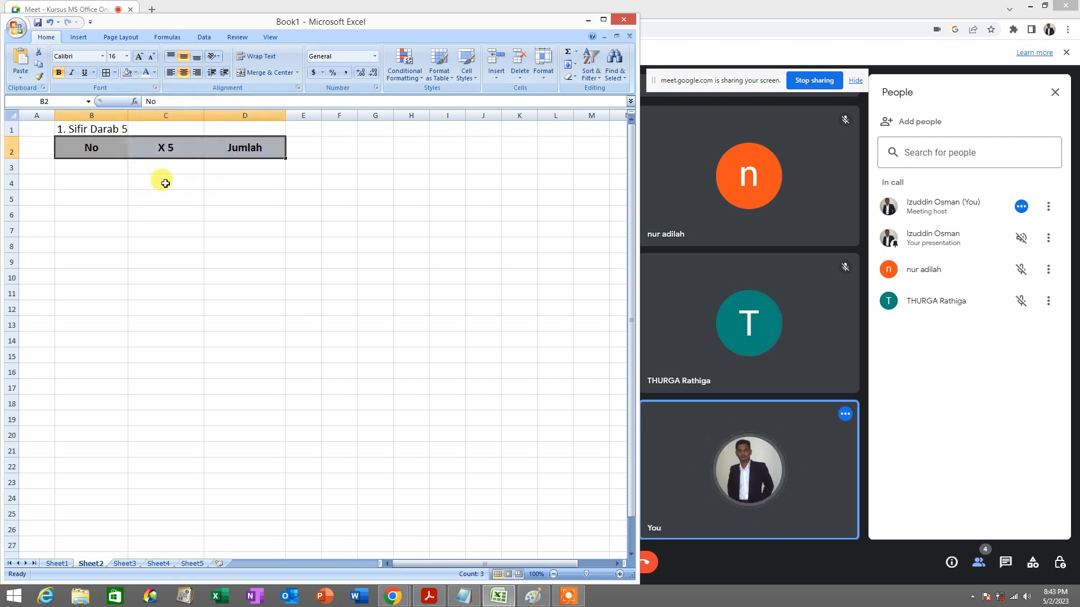
pyautogui.click(175, 166)
pyautogui.click(167, 259)
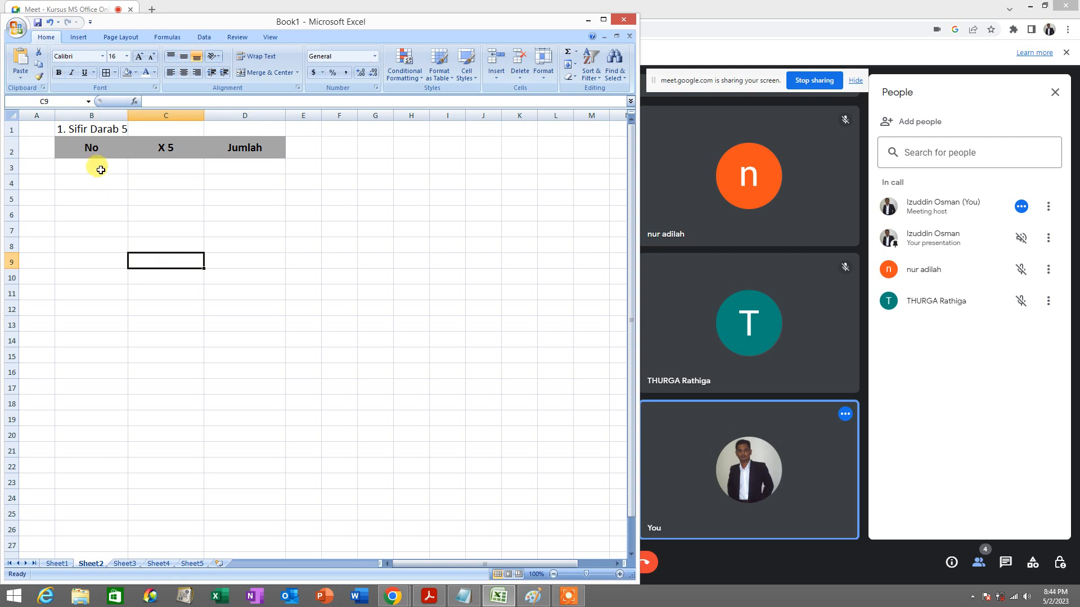
pyautogui.click(102, 169)
pyautogui.click(104, 185)
pyautogui.click(107, 196)
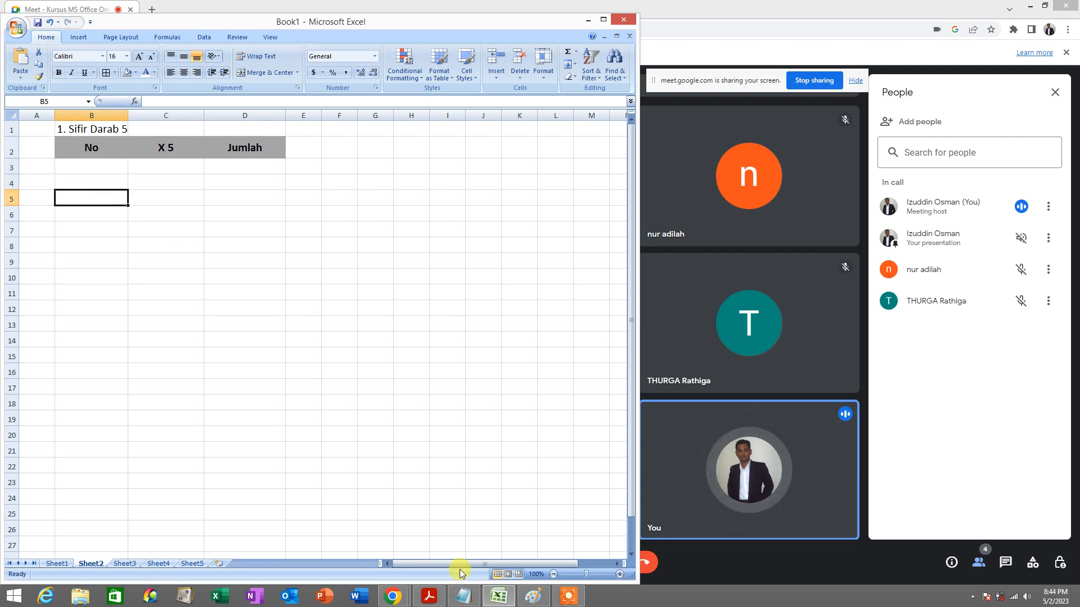
pyautogui.click(93, 193)
pyautogui.moveTo(109, 161); pyautogui.dragTo(107, 248)
# Step: Consult the exercise PDF in Acrobat Reader and enter a horizontally centered 1 in cell B3 of the worksheet
pyautogui.click(436, 601)
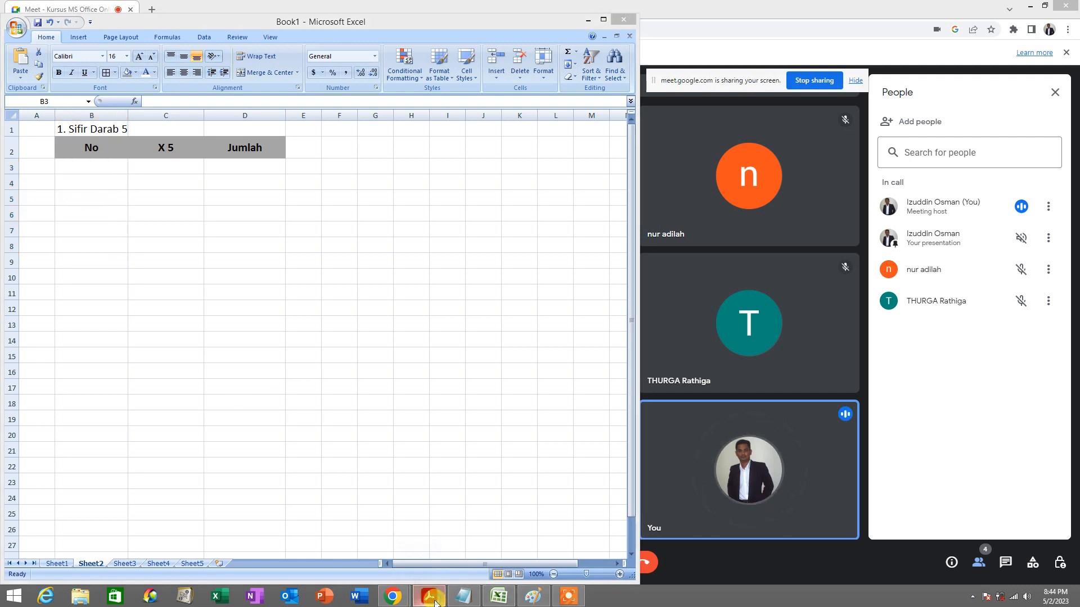
pyautogui.click(430, 601)
pyautogui.click(97, 166)
pyautogui.write('1')
pyautogui.press('Return')
pyautogui.click(112, 167)
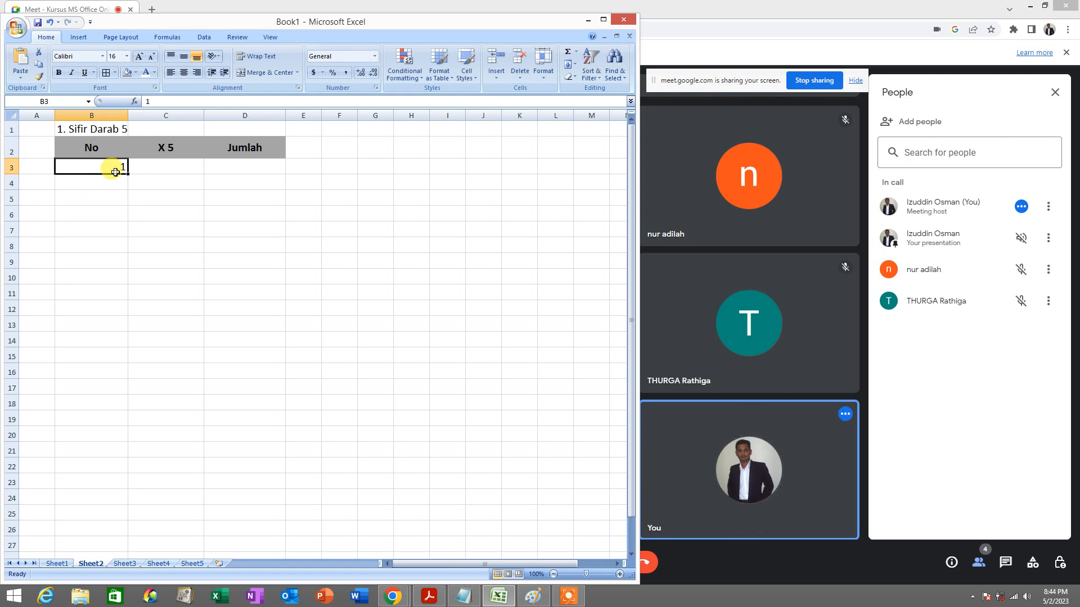
pyautogui.click(184, 79)
# Step: Enter 2 in cell B4 and center it horizontally
pyautogui.click(95, 184)
pyautogui.write('2')
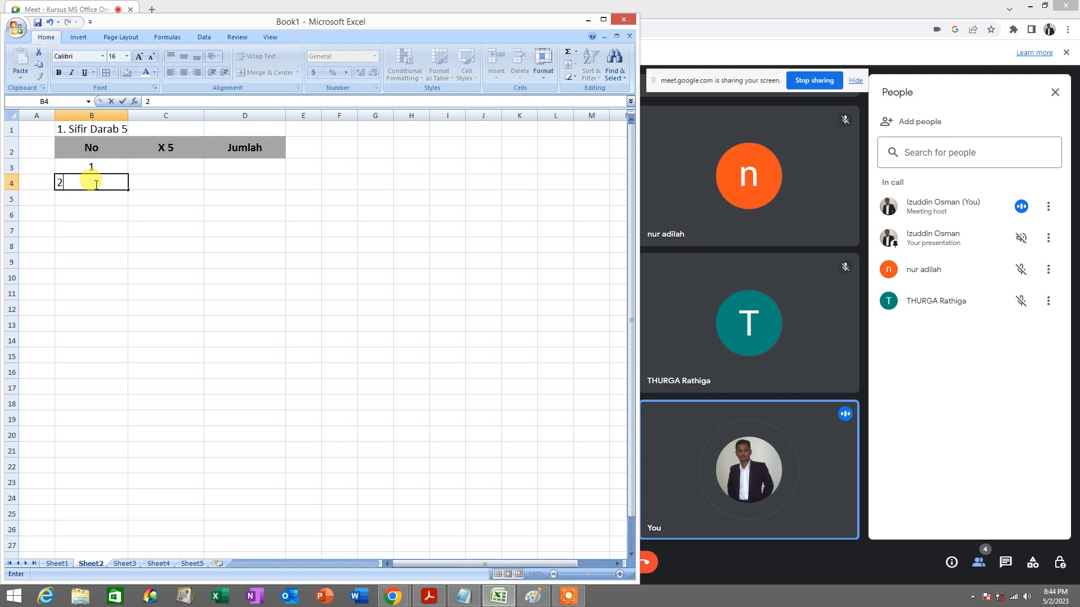
pyautogui.press('Return')
pyautogui.click(113, 180)
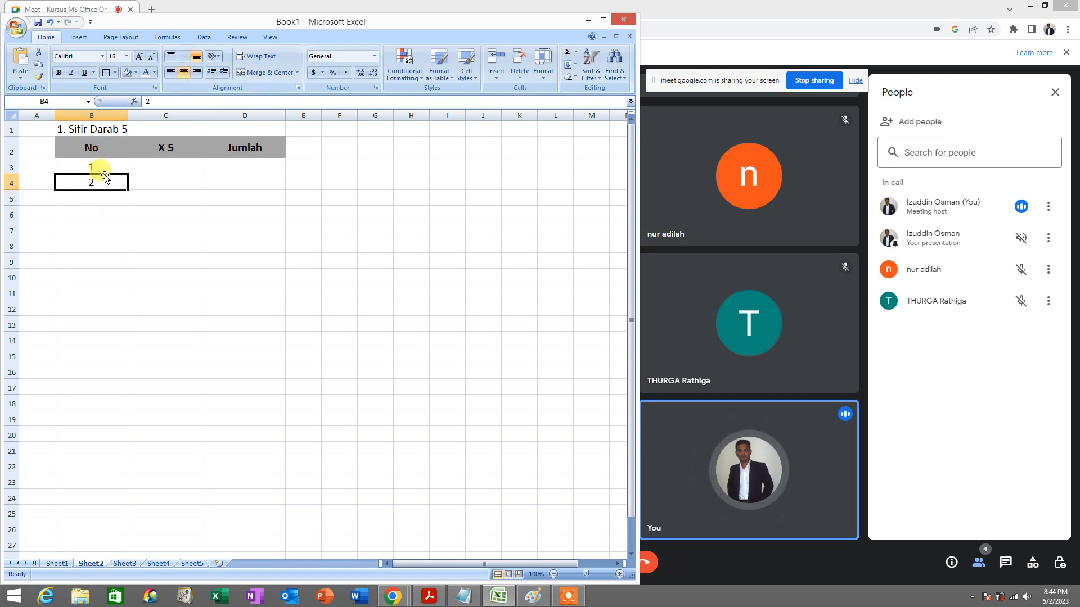
pyautogui.click(169, 241)
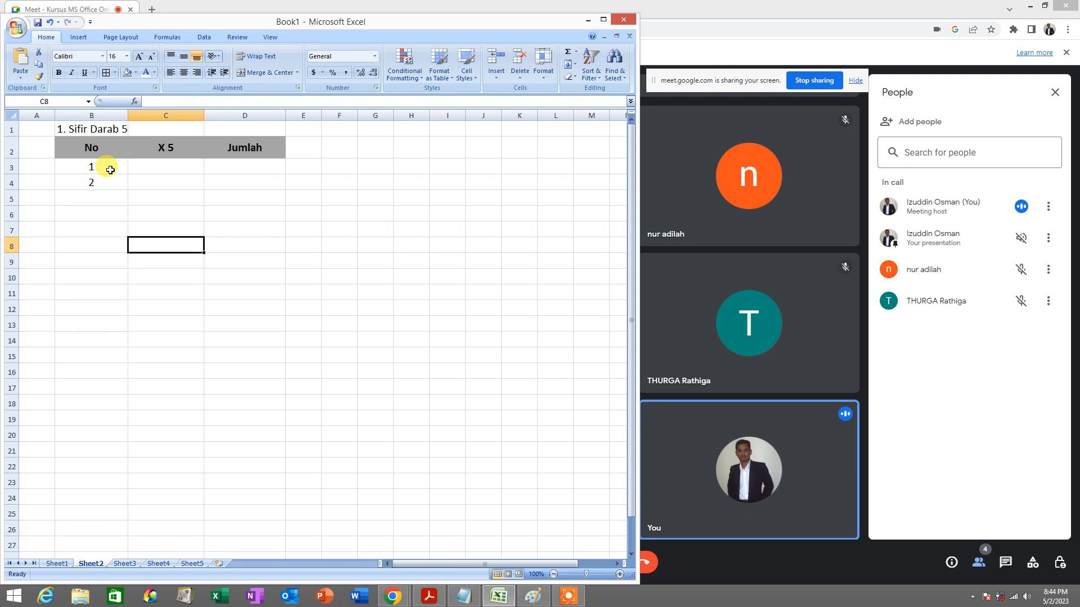
# Step: Extend the number series from B3:B4 down to cell B11 so the No column runs from 1 to 9
pyautogui.moveTo(110, 169); pyautogui.dragTo(111, 179)
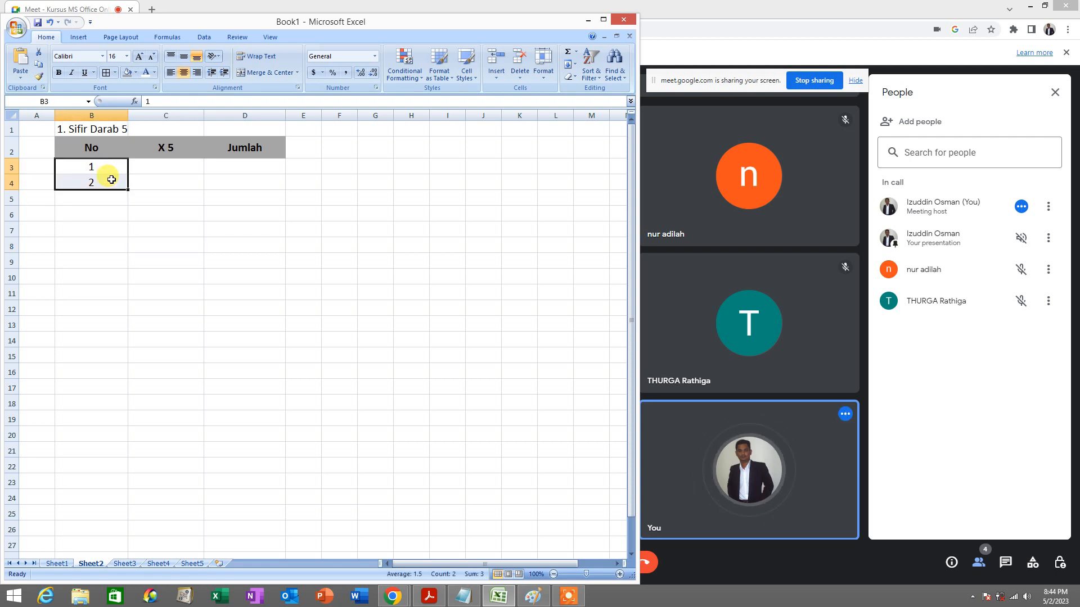
pyautogui.click(190, 217)
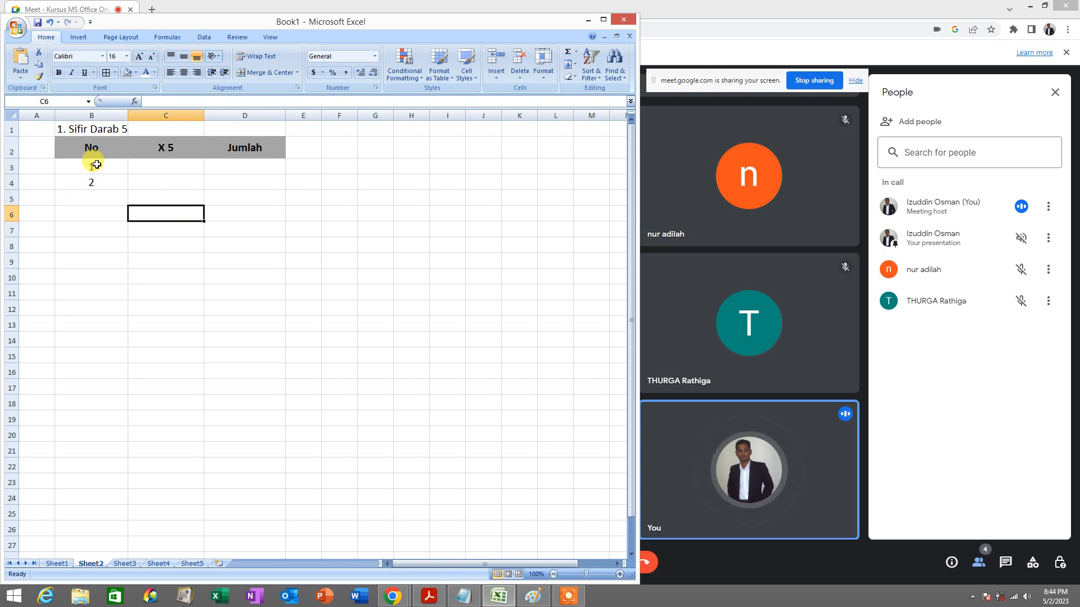
pyautogui.click(97, 165)
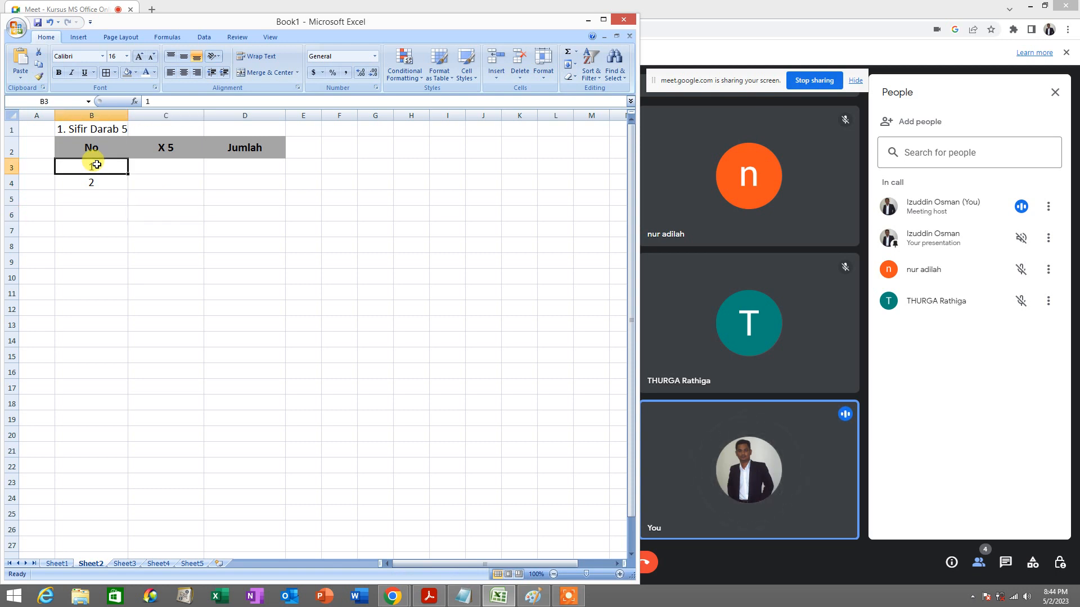
pyautogui.moveTo(92, 166); pyautogui.dragTo(91, 179)
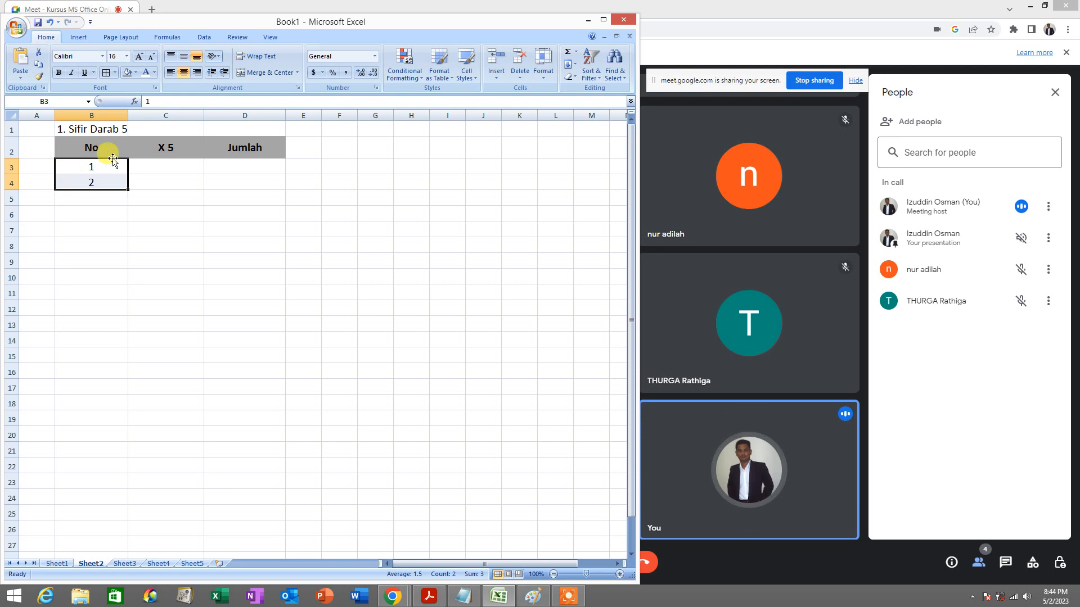
pyautogui.click(104, 170)
pyautogui.moveTo(104, 171); pyautogui.dragTo(104, 182)
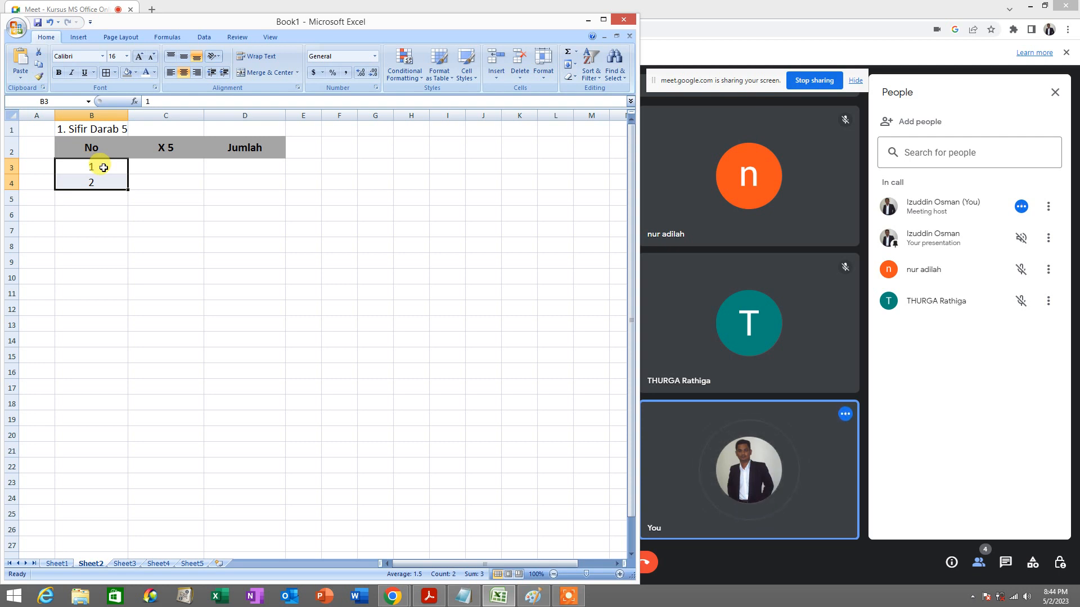
pyautogui.moveTo(104, 167); pyautogui.dragTo(105, 178)
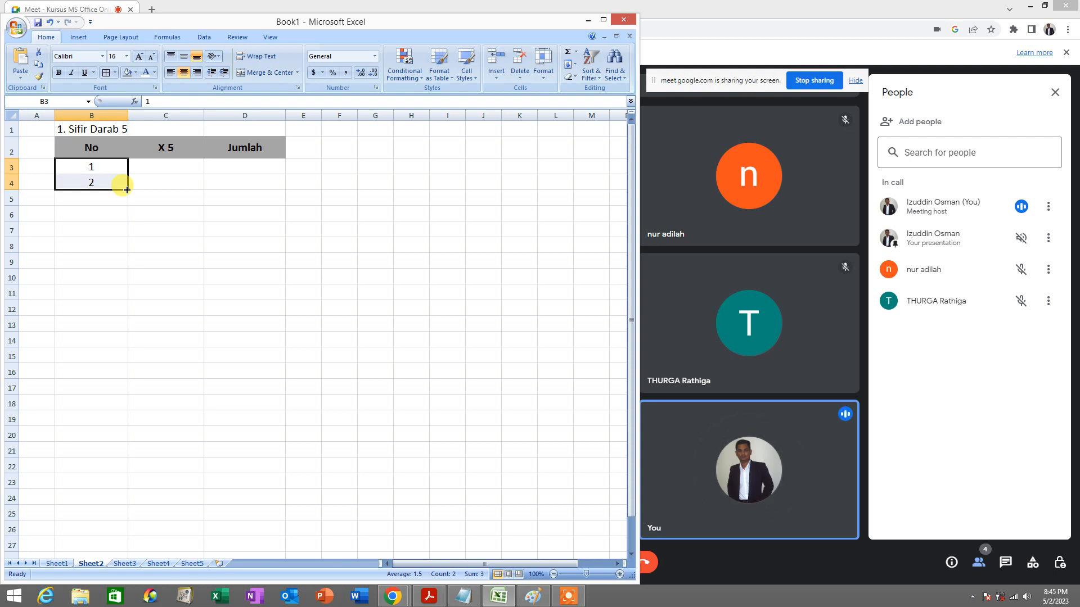
pyautogui.moveTo(127, 190); pyautogui.dragTo(127, 190)
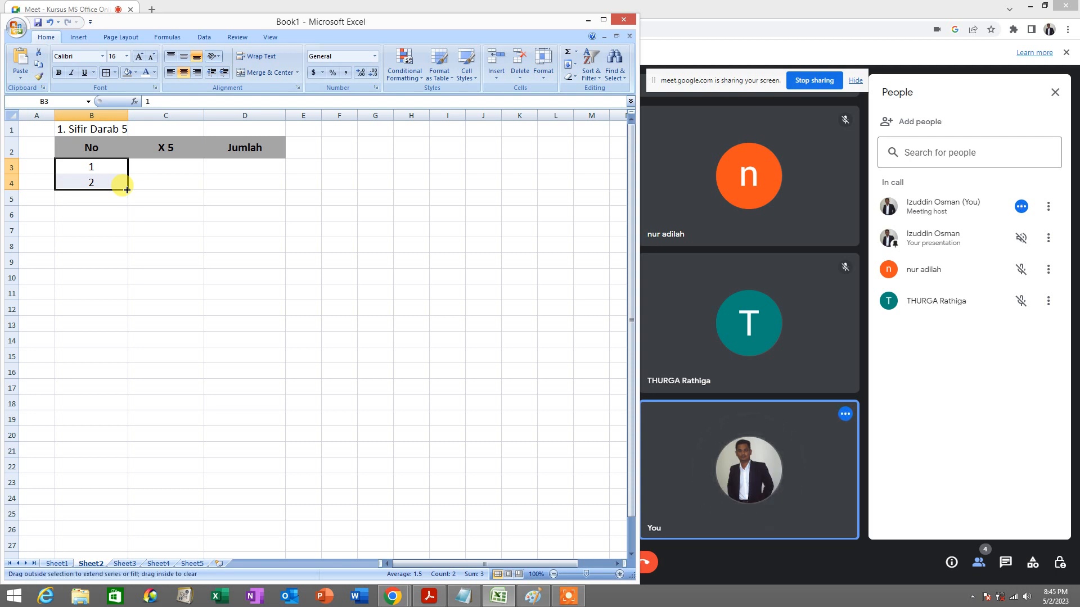
pyautogui.moveTo(126, 190); pyautogui.dragTo(126, 300)
pyautogui.moveTo(113, 166); pyautogui.dragTo(109, 291)
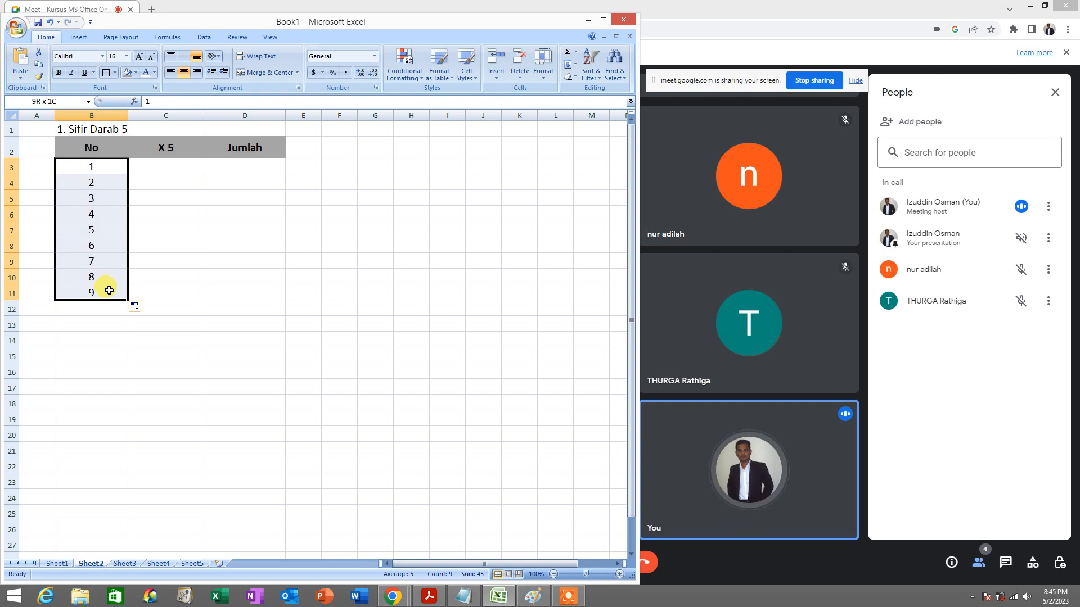
pyautogui.moveTo(96, 166); pyautogui.dragTo(103, 296)
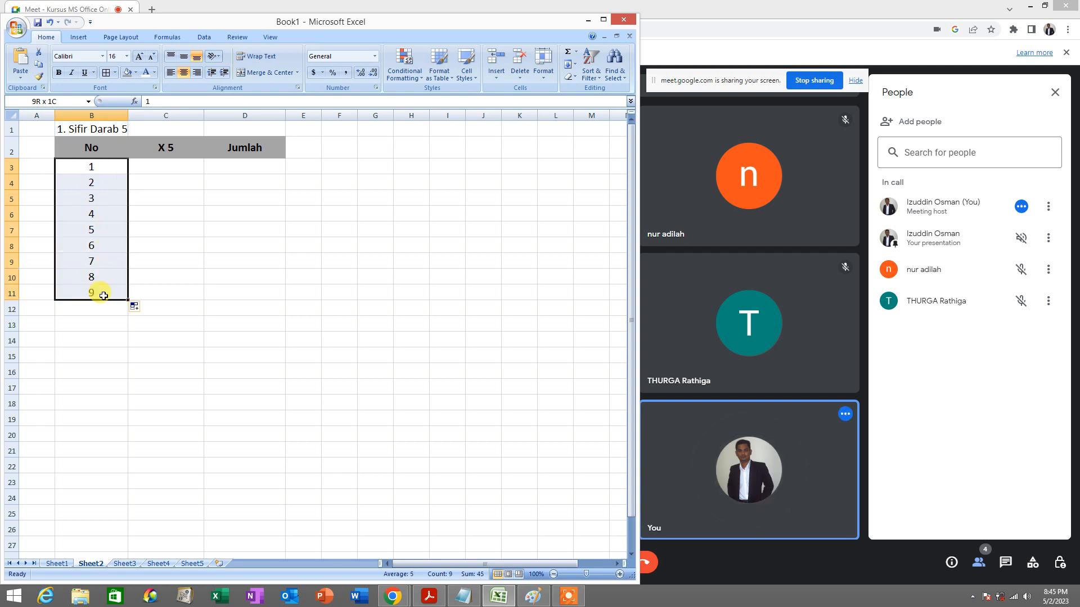
pyautogui.click(172, 147)
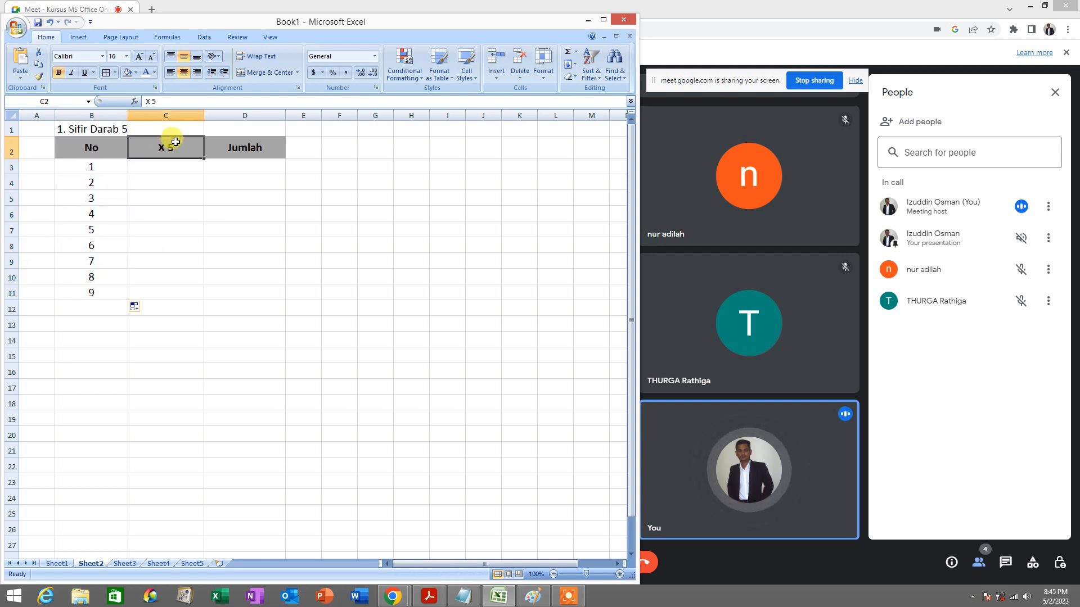
pyautogui.click(173, 167)
pyautogui.click(170, 147)
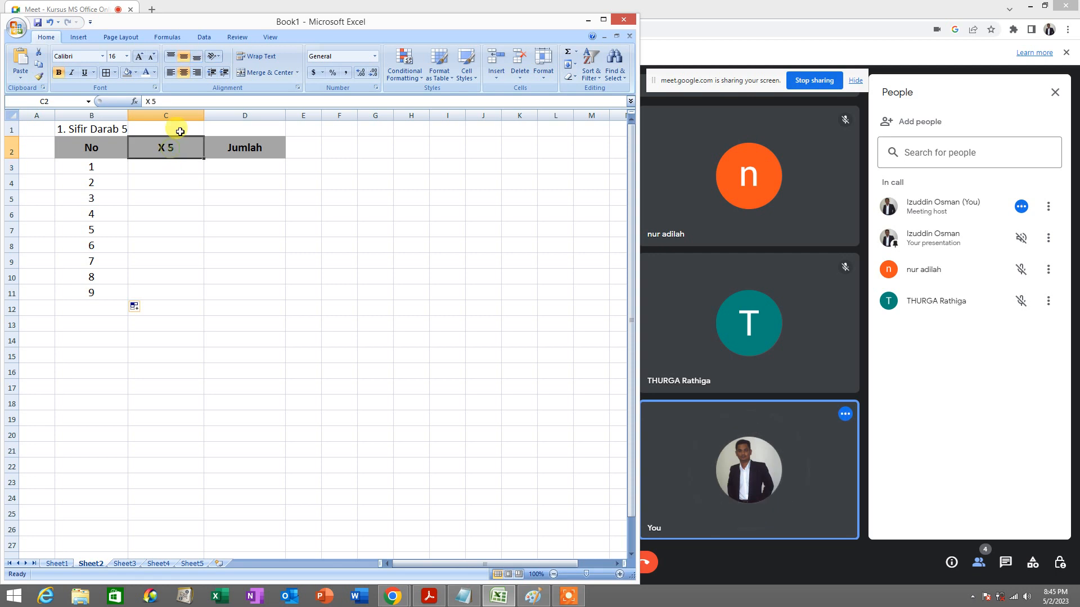
pyautogui.click(184, 164)
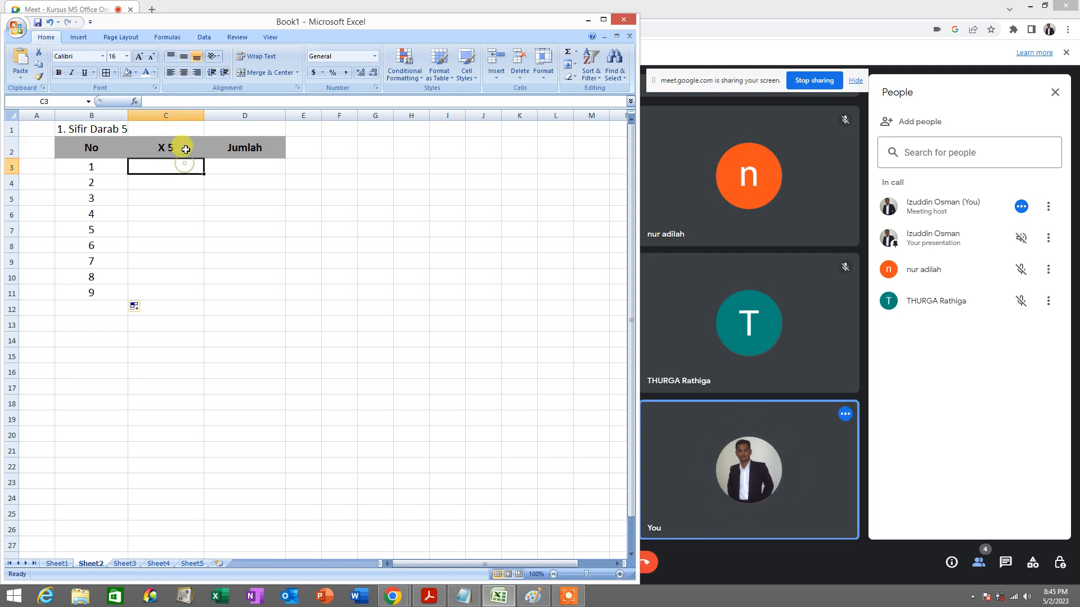
pyautogui.click(185, 148)
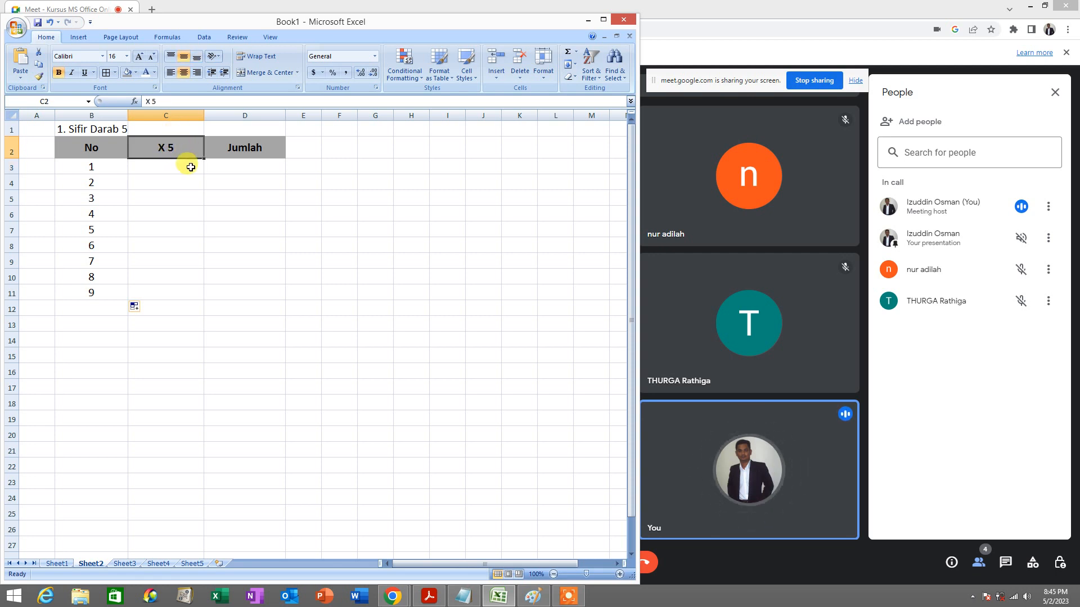
pyautogui.click(191, 167)
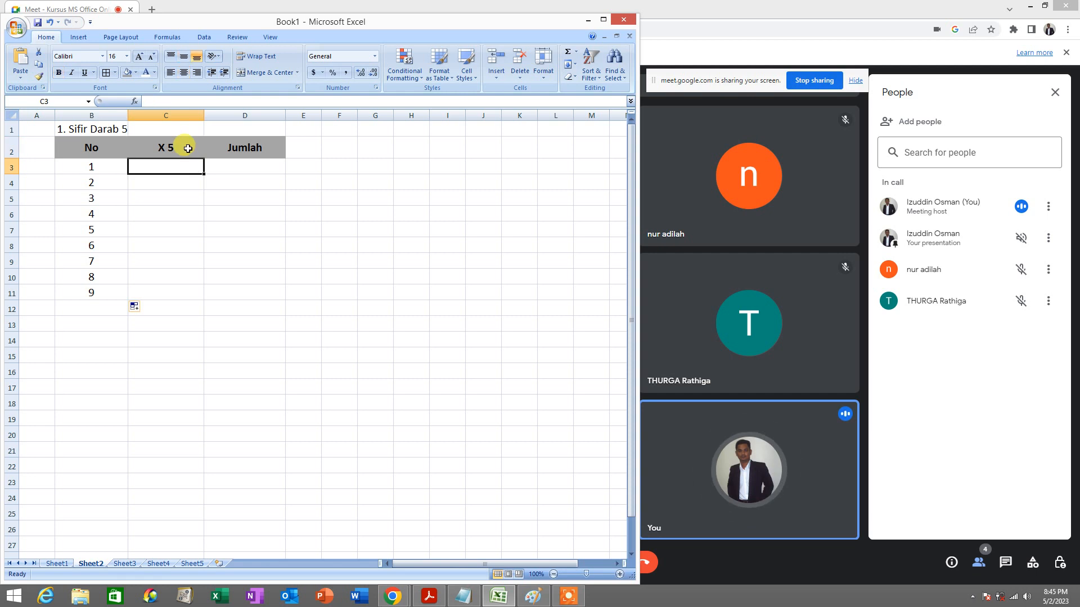
# Step: Copy the X 5 heading in cell C2 and paste it into cells C3:C11
pyautogui.click(188, 147)
pyautogui.rightClick(188, 148)
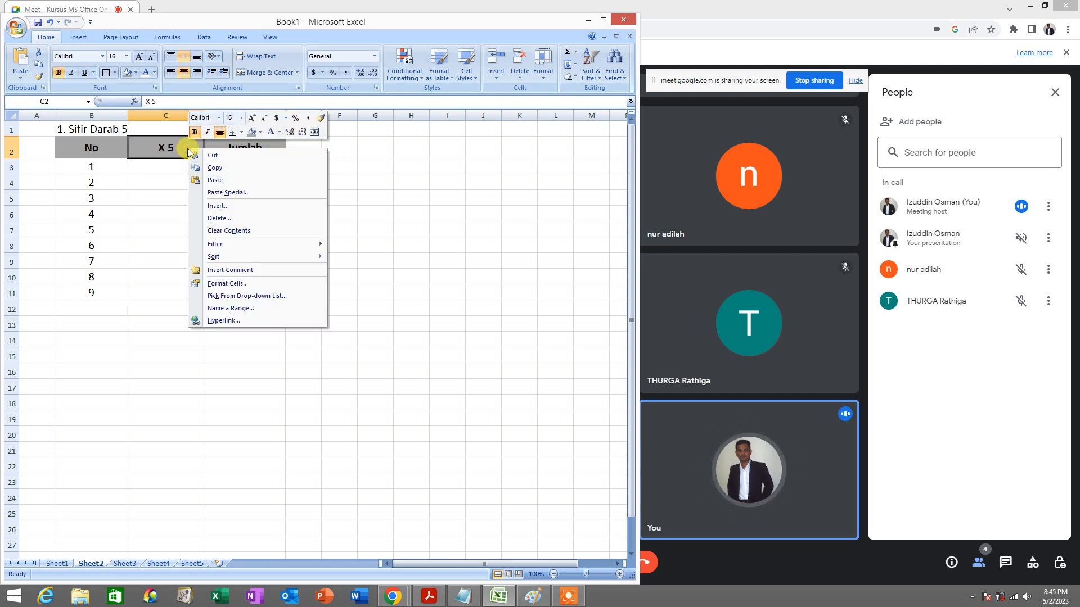
pyautogui.click(230, 170)
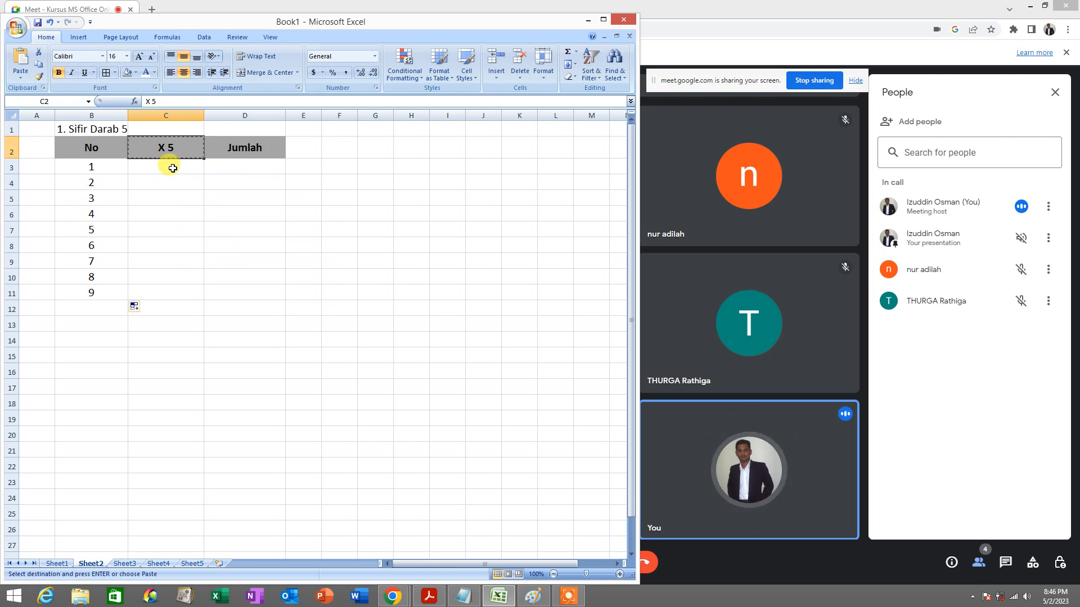
pyautogui.moveTo(173, 168); pyautogui.dragTo(172, 295)
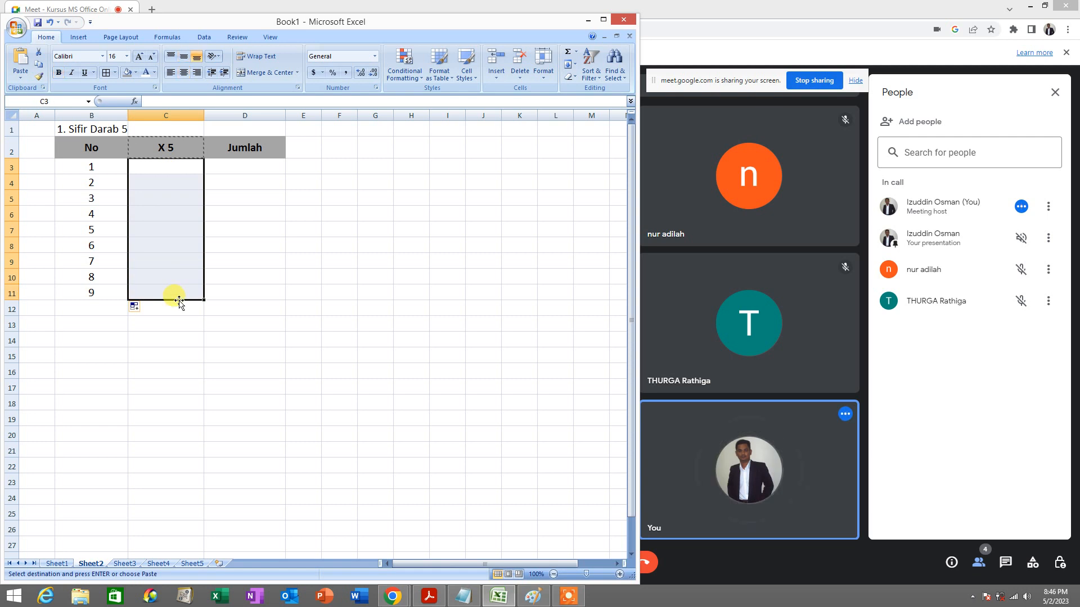
pyautogui.rightClick(173, 223)
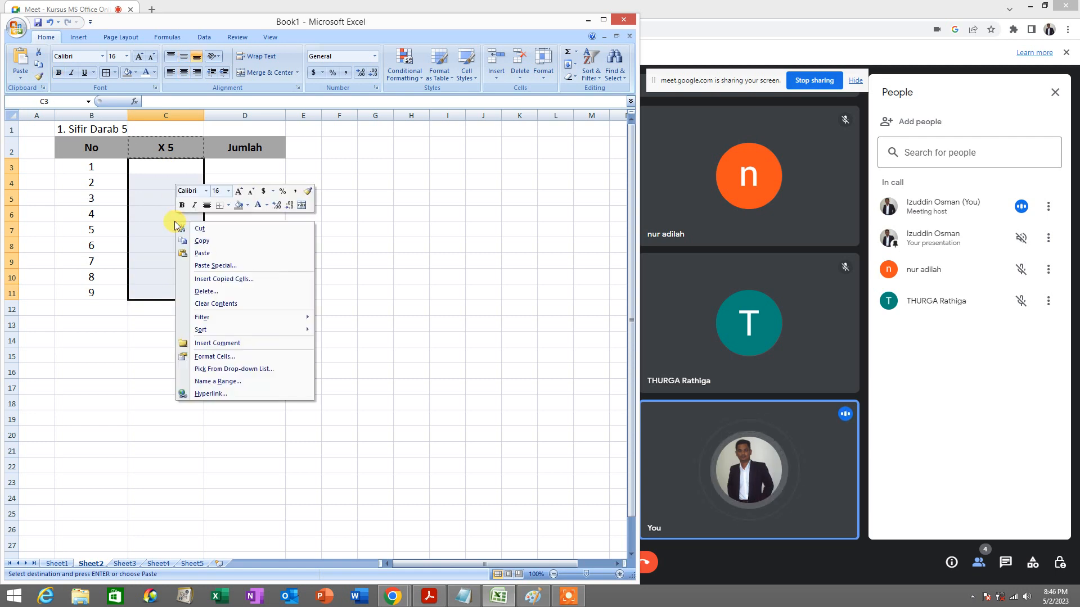
pyautogui.click(229, 253)
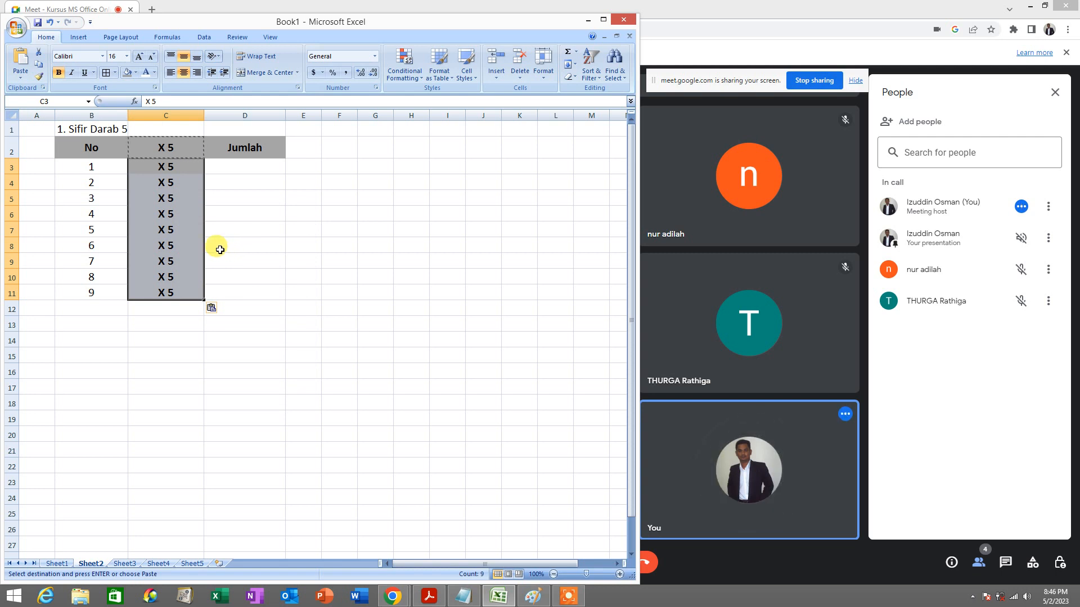
pyautogui.press('Escape')
pyautogui.click(220, 249)
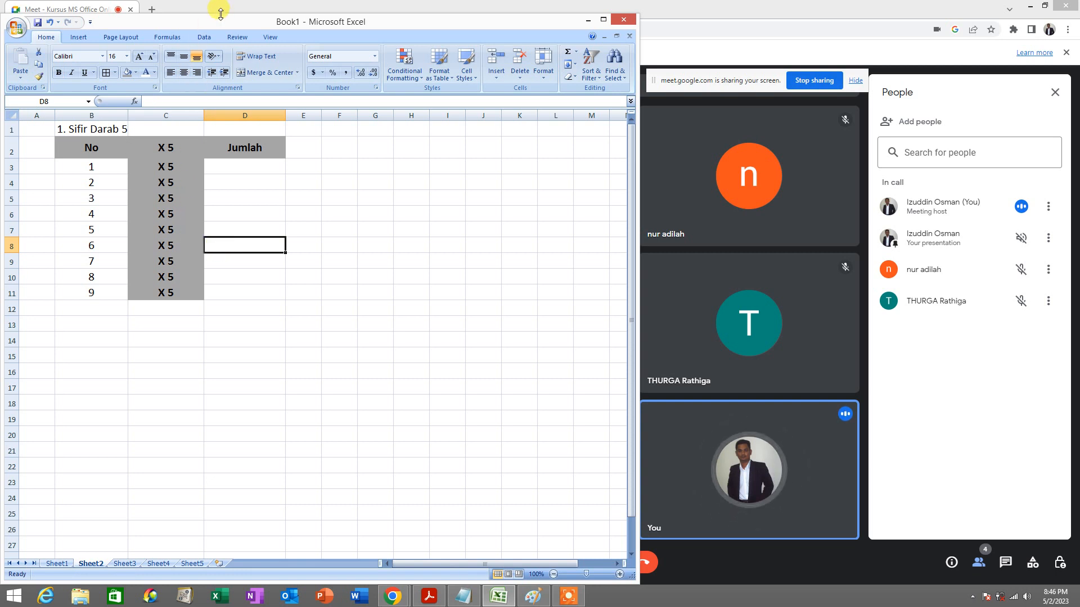
pyautogui.moveTo(220, 14); pyautogui.dragTo(219, 5)
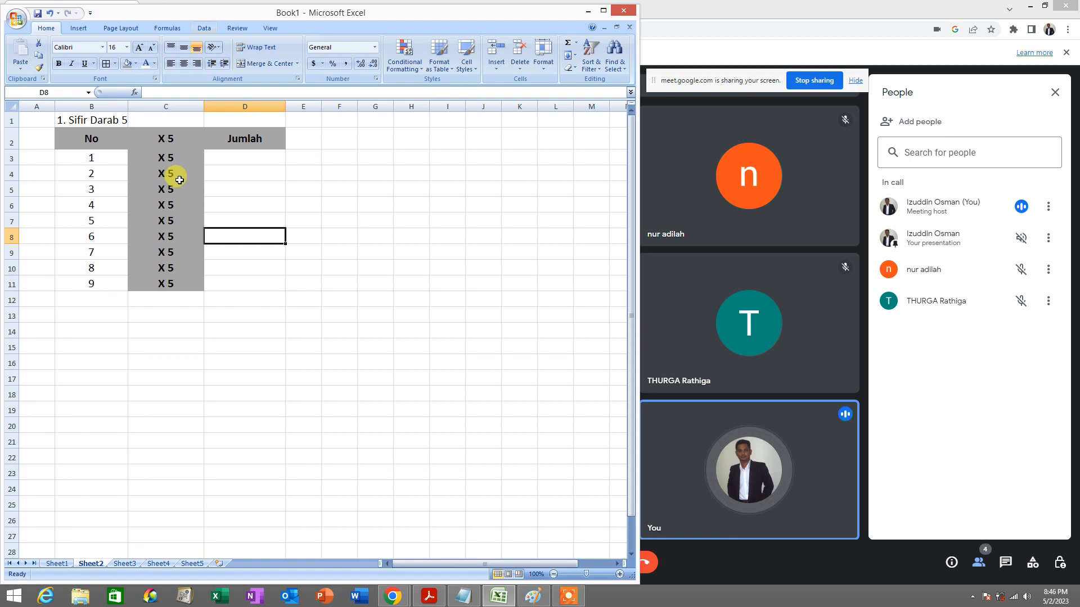
pyautogui.click(178, 142)
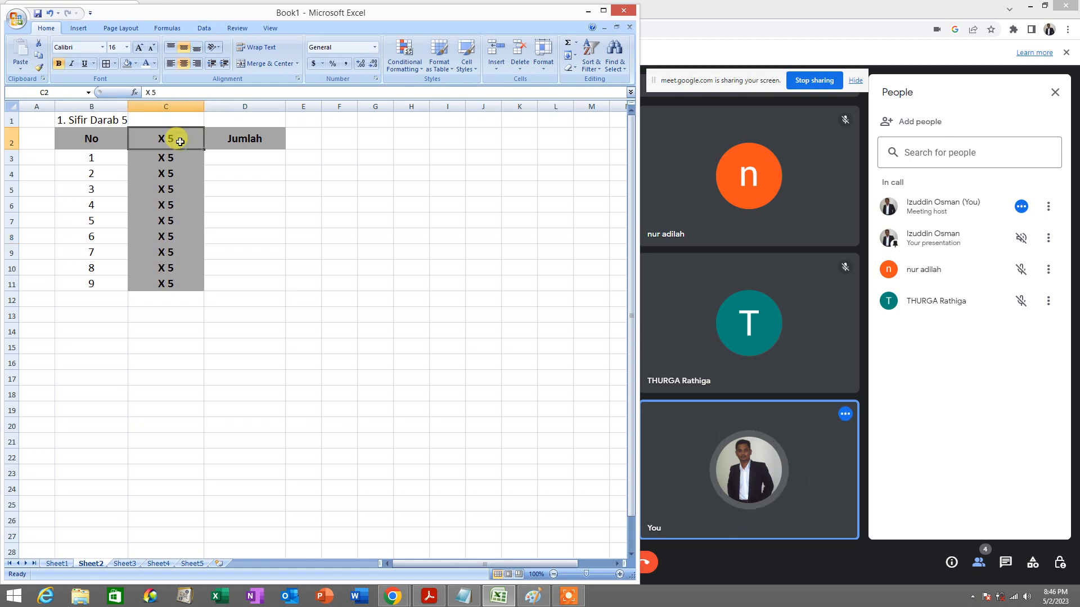
# Step: Undo the last paste into cells C3:C11 and clear the copy selection
pyautogui.click(51, 17)
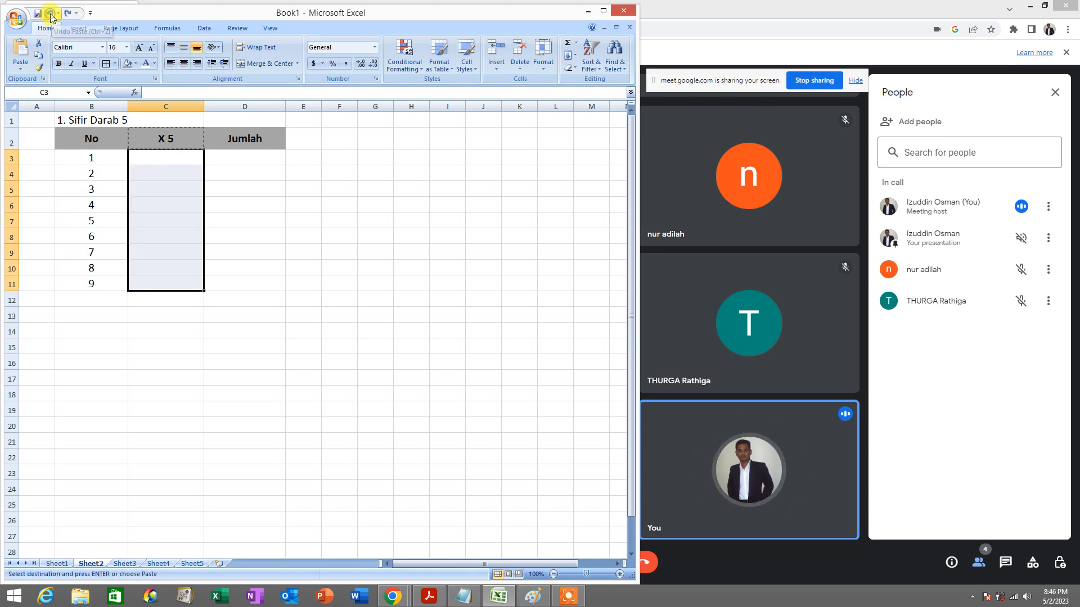
pyautogui.press('Escape')
pyautogui.click(243, 178)
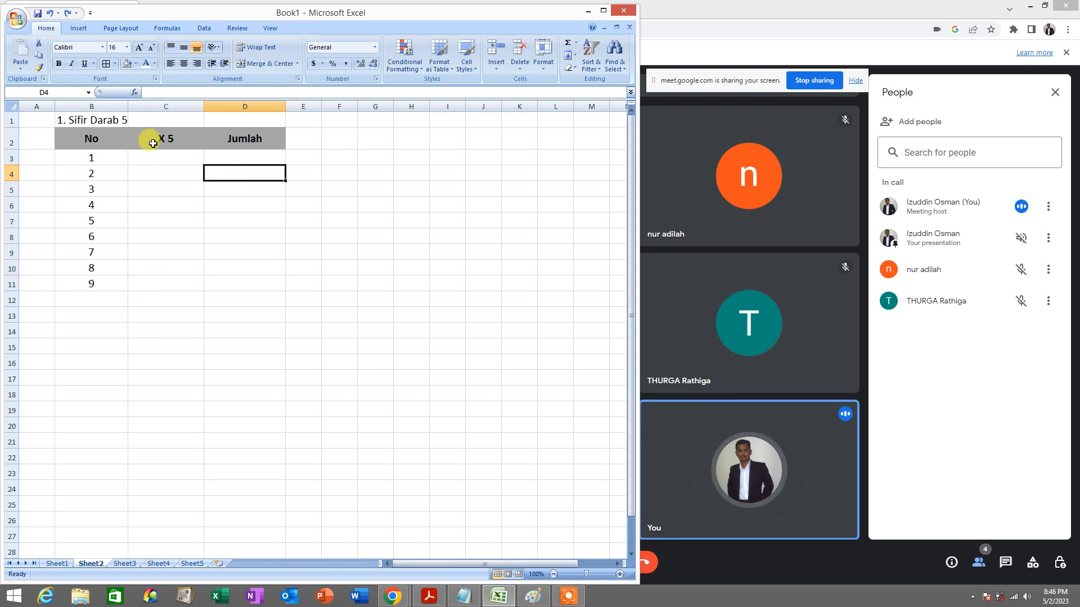
# Step: Copy heading cell C2 again and paste X 5 into every cell of C3:C11, then end copy mode
pyautogui.click(170, 141)
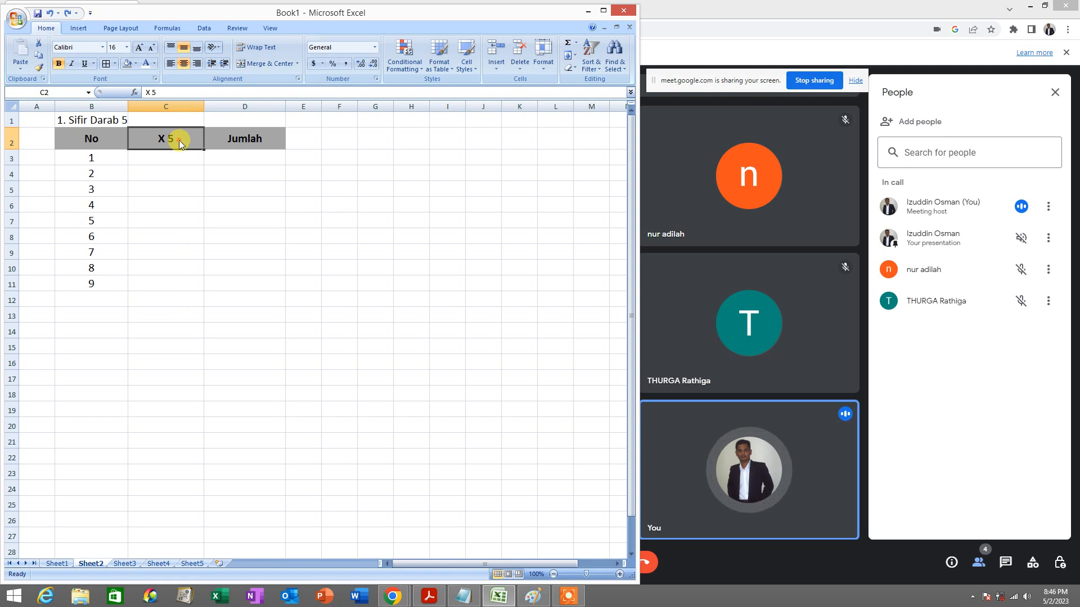
pyautogui.rightClick(179, 140)
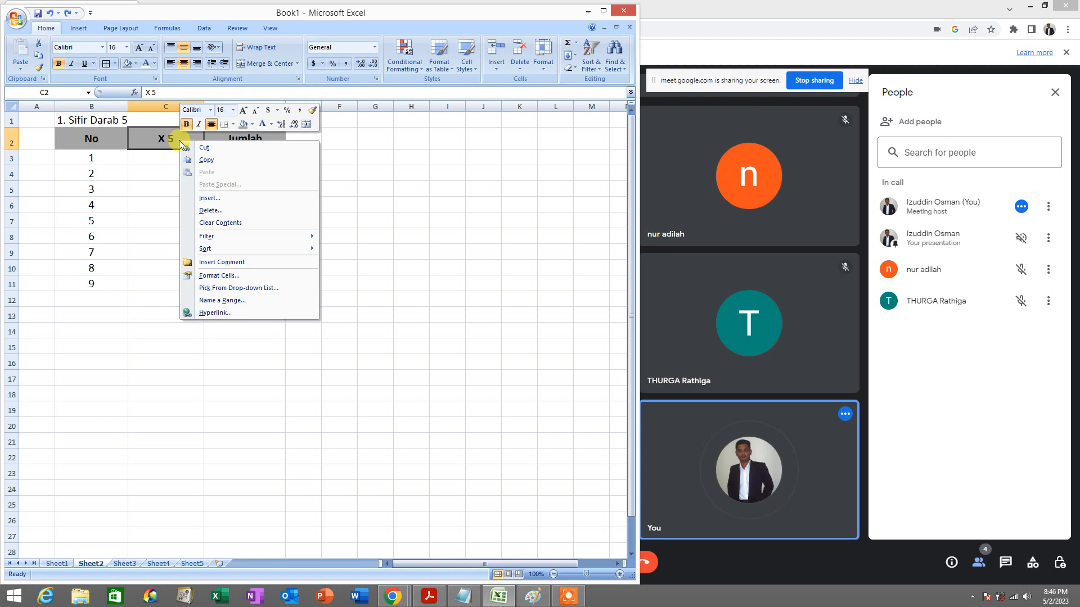
pyautogui.click(230, 163)
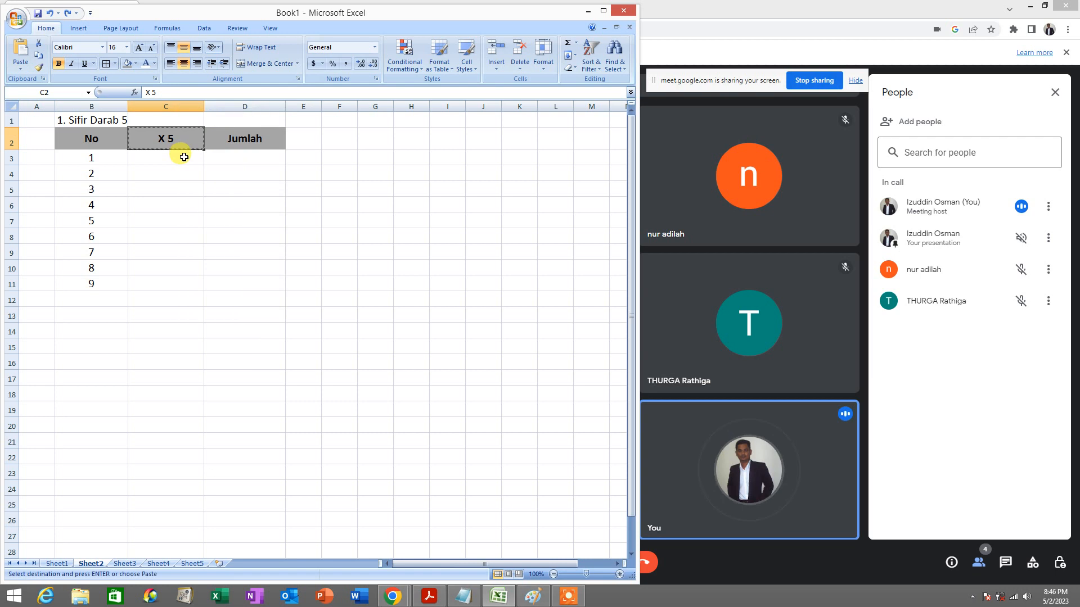
pyautogui.moveTo(181, 153); pyautogui.dragTo(168, 287)
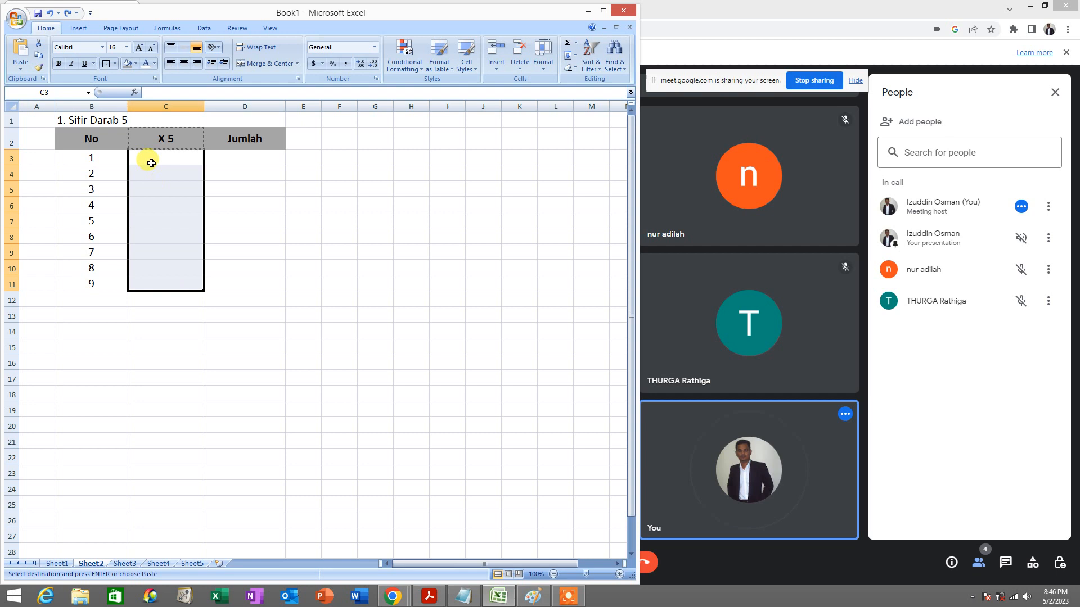
pyautogui.moveTo(162, 162); pyautogui.dragTo(158, 279)
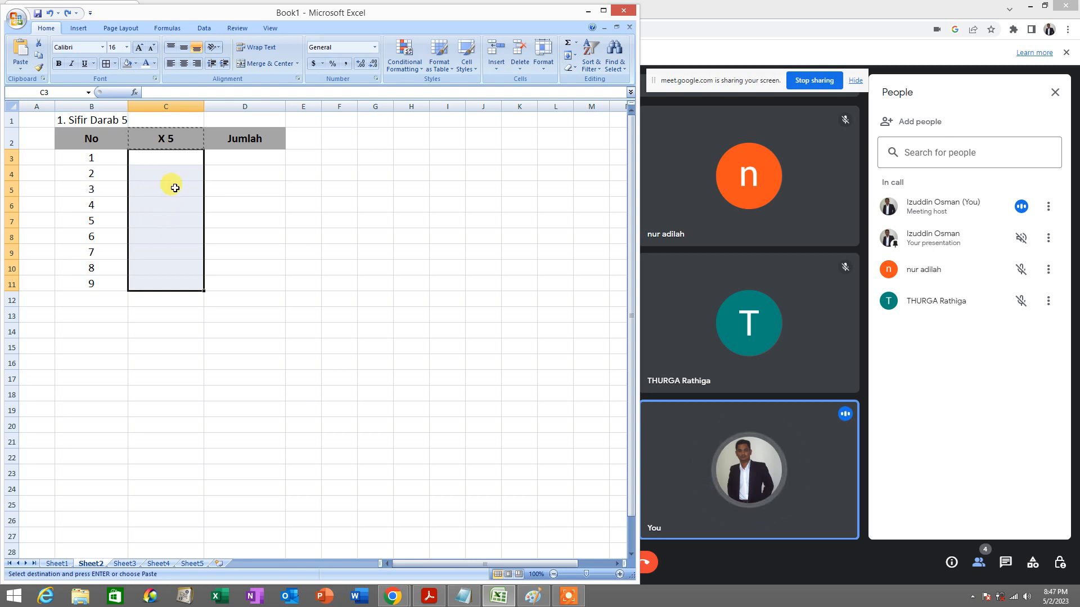
pyautogui.rightClick(163, 208)
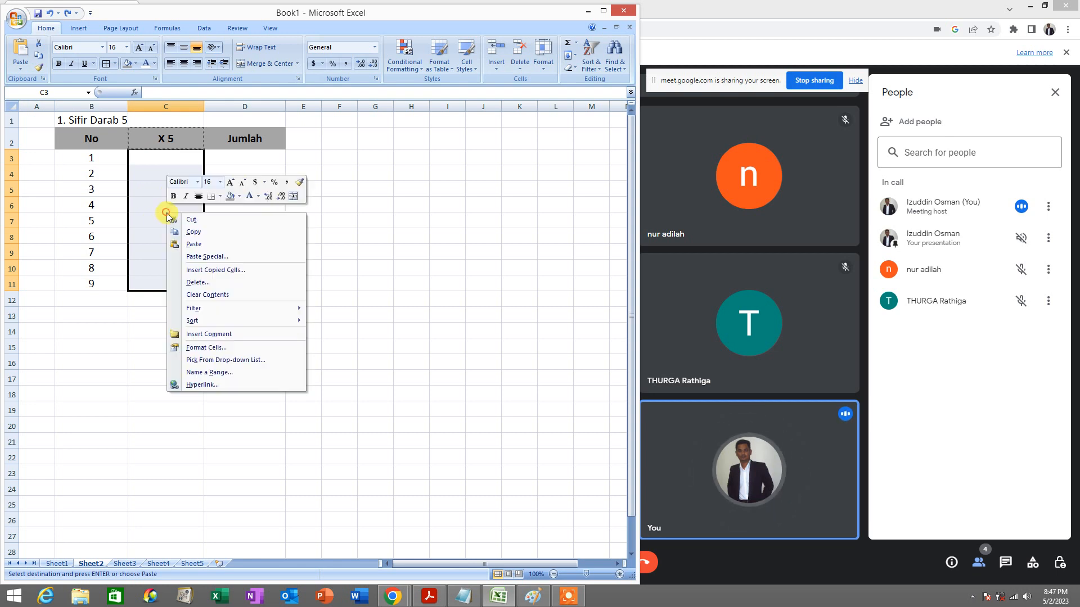
pyautogui.click(222, 245)
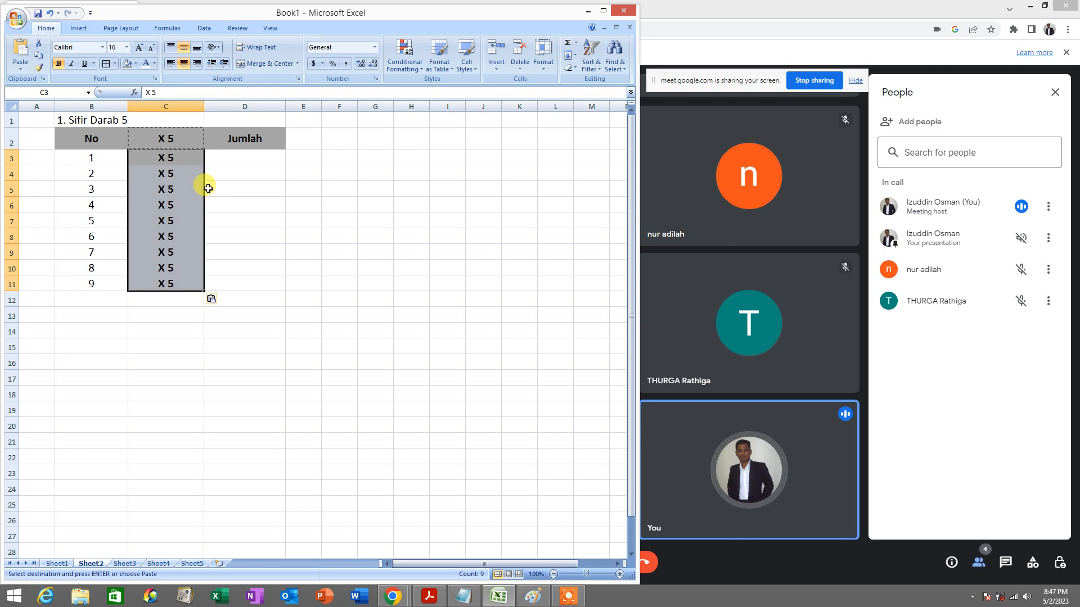
pyautogui.press('Escape')
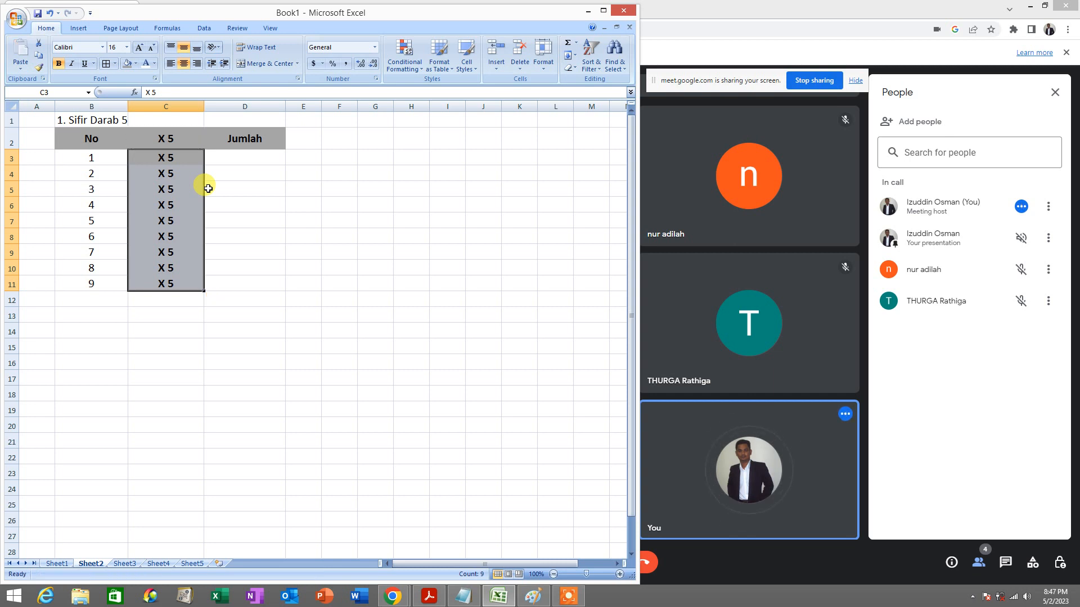
pyautogui.click(208, 188)
# Step: Start a formula in cell D3 of the Jumlah column that references cell B3 (=B3)
pyautogui.click(246, 161)
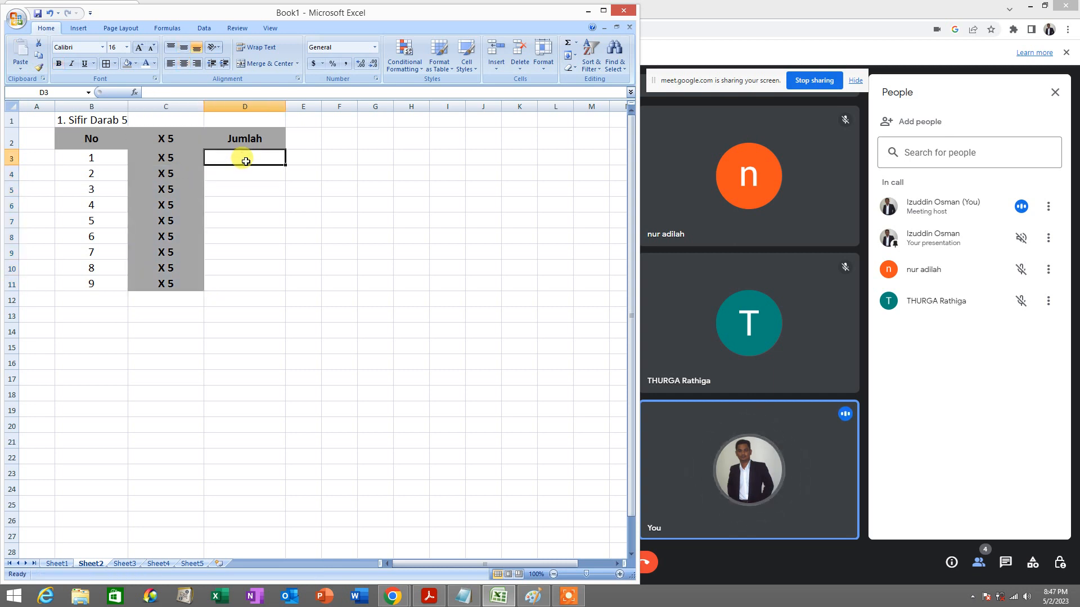
pyautogui.click(303, 236)
pyautogui.click(219, 159)
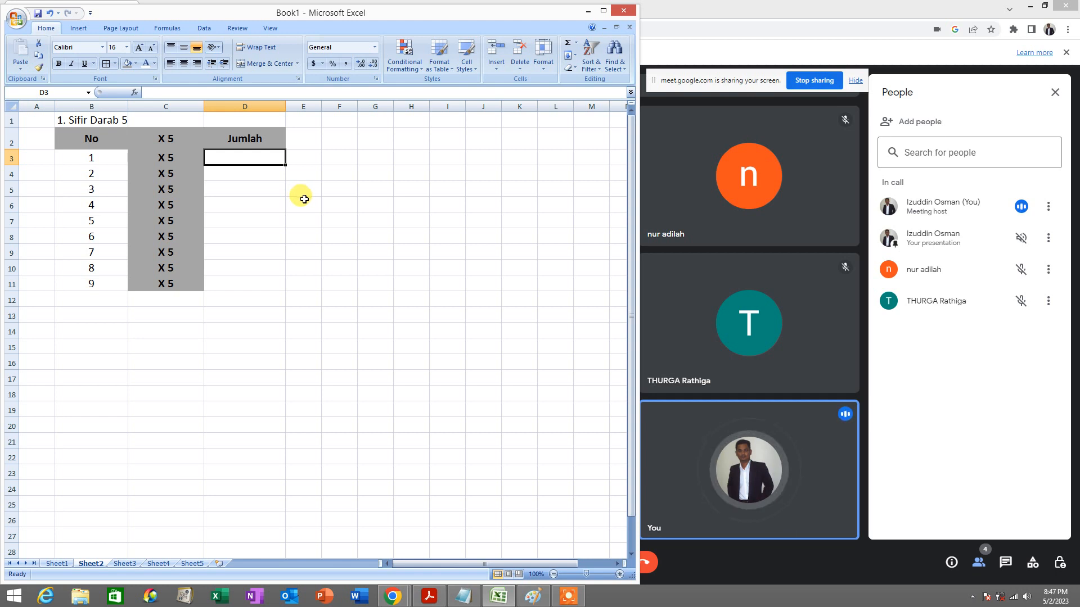
pyautogui.write('=')
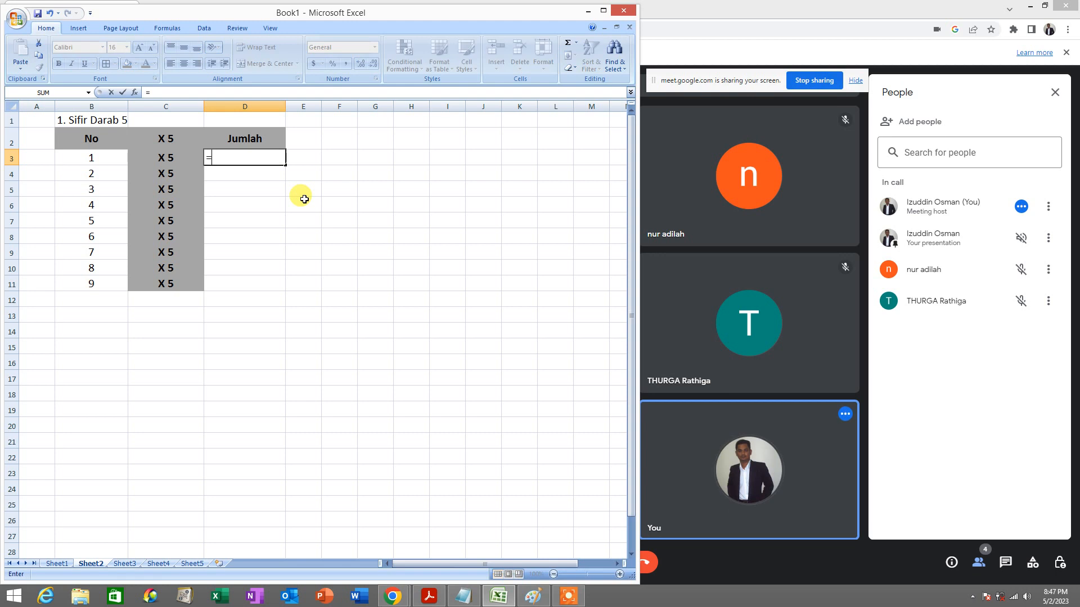
pyautogui.click(98, 158)
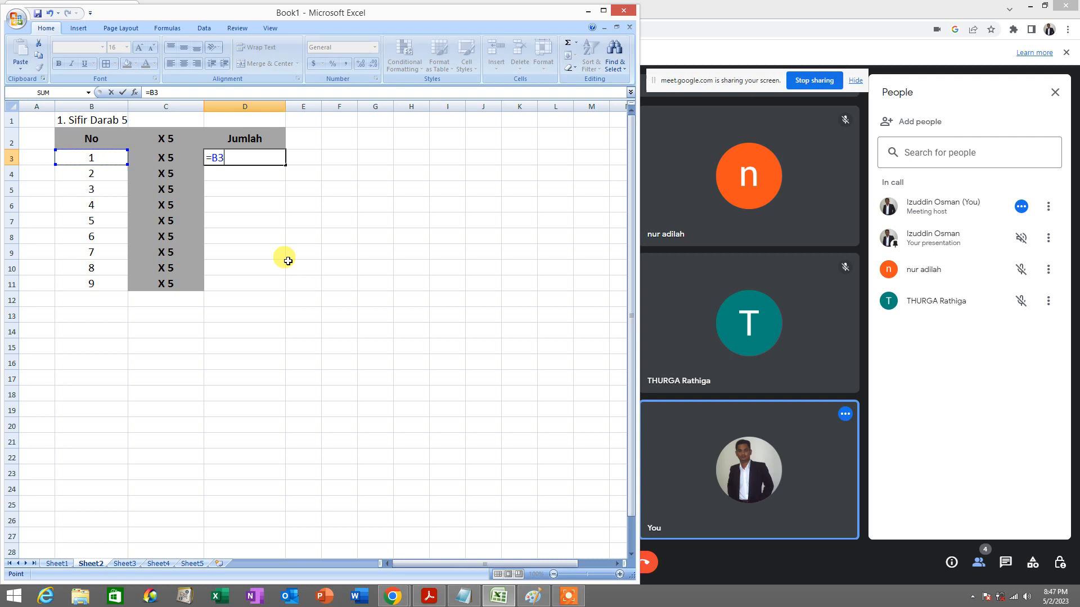
# Step: Switch to Paint, paste the worksheet screenshot and draw a red pencil arrow pointing at cell D3
pyautogui.click(531, 601)
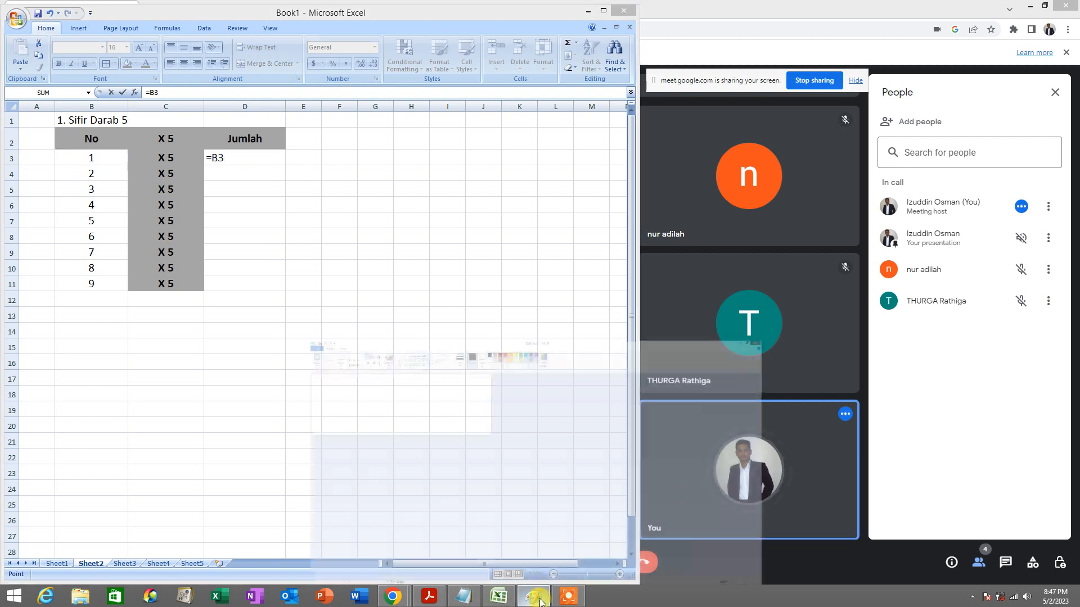
pyautogui.hotkey('ctrl', 'v')
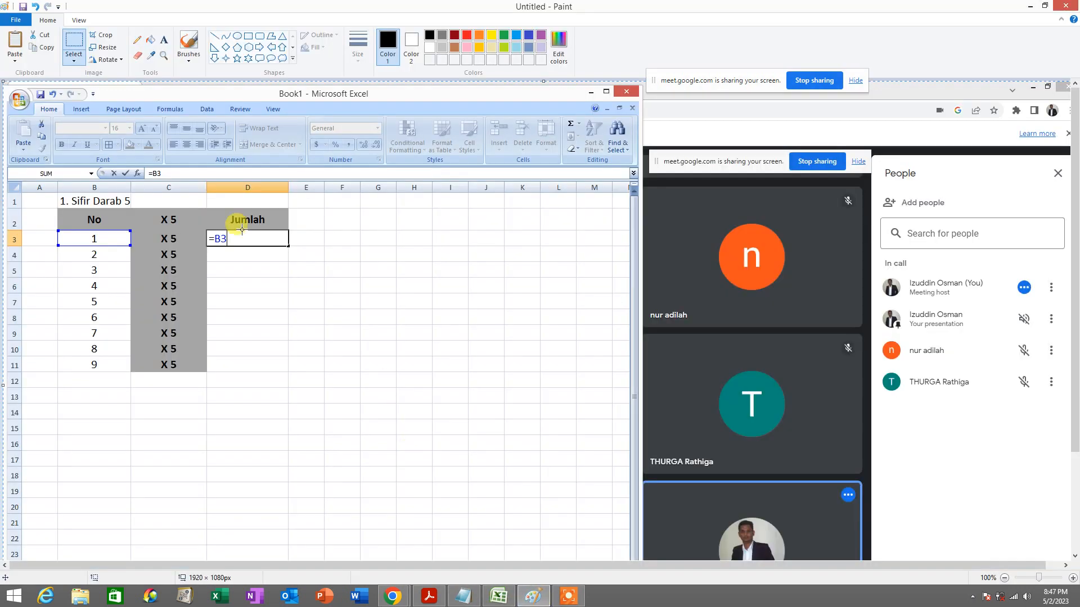
pyautogui.click(138, 43)
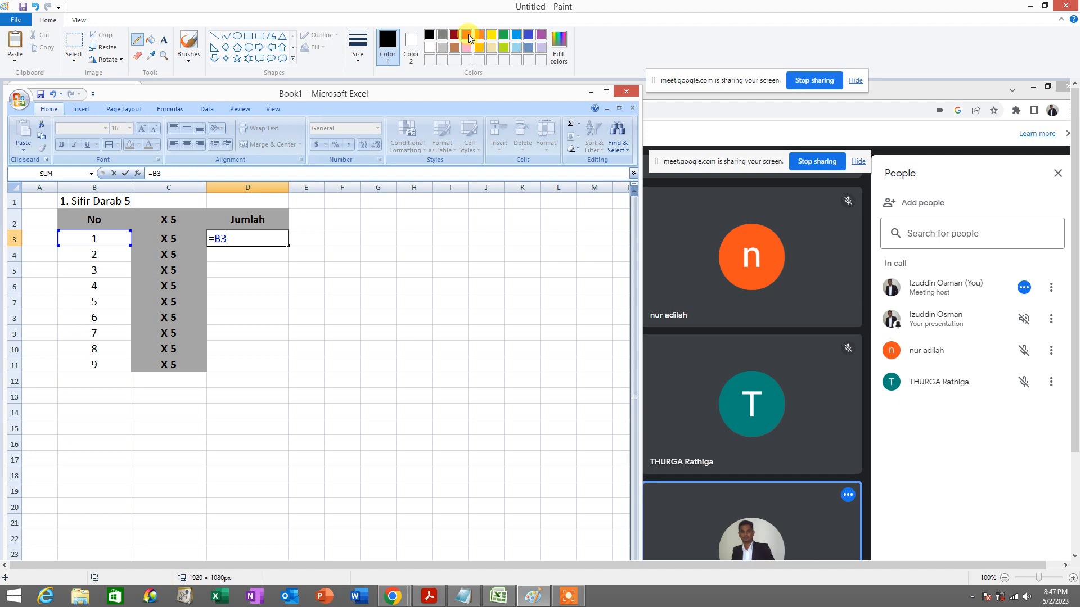
pyautogui.click(467, 38)
pyautogui.moveTo(250, 250); pyautogui.dragTo(318, 291)
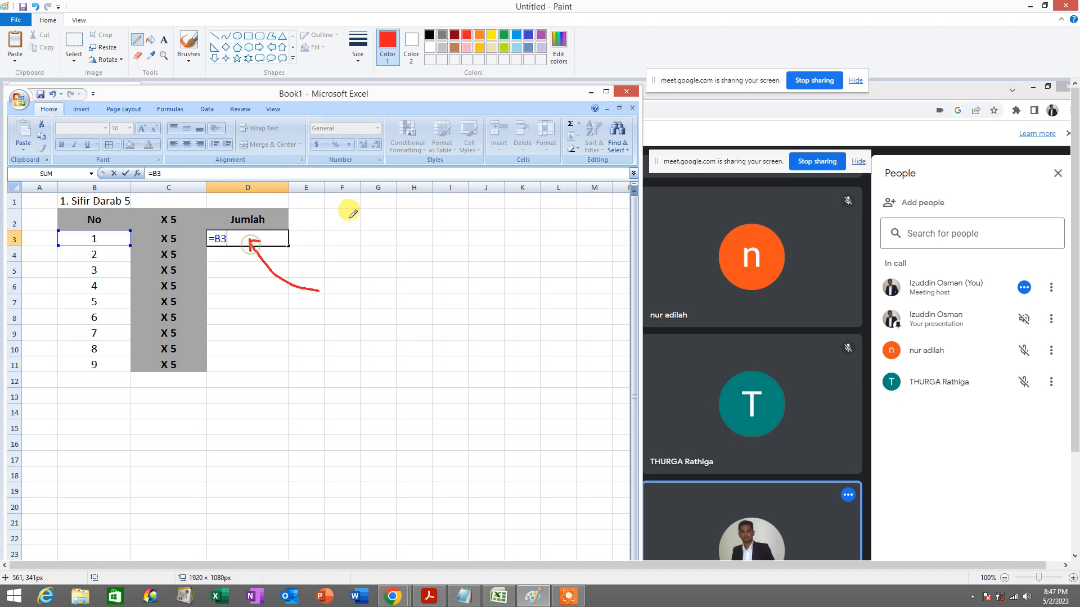
# Step: Add the blue text label "Type =" at the tail of the red arrow pointing to D3
pyautogui.click(163, 40)
pyautogui.click(323, 278)
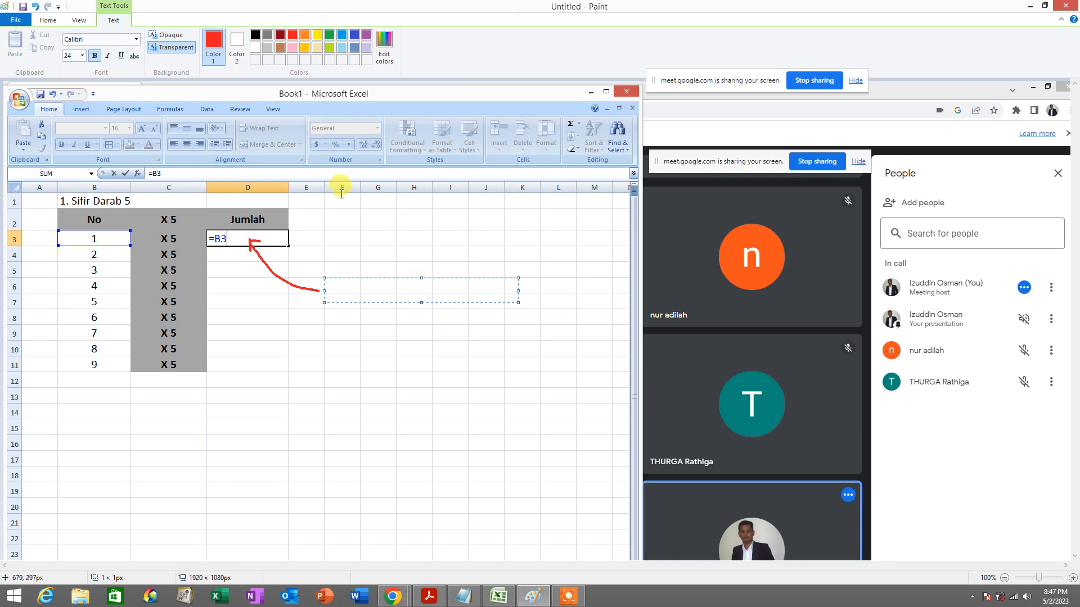
pyautogui.click(354, 35)
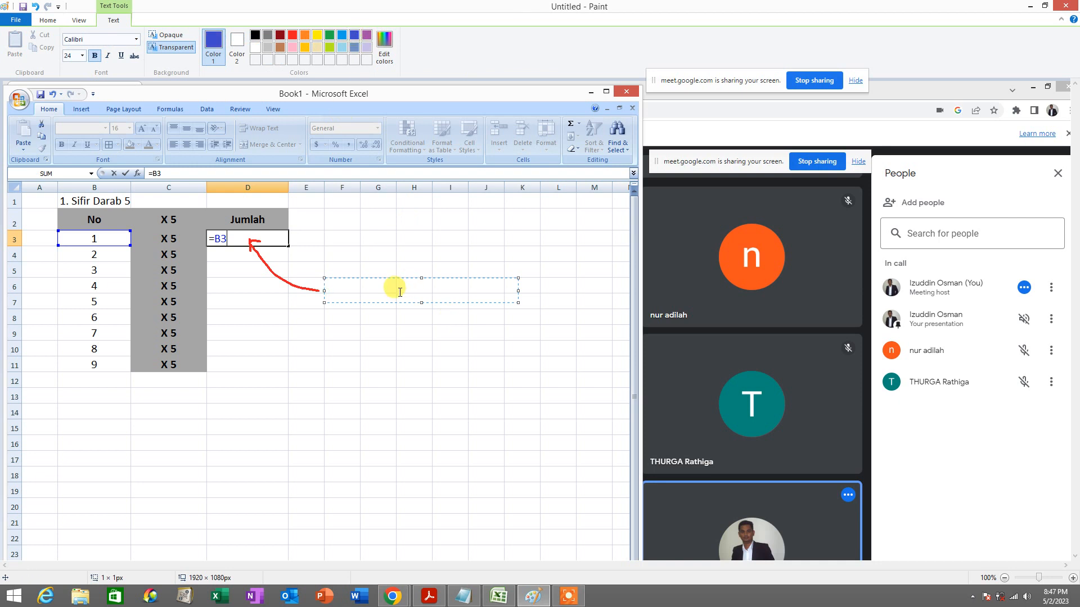
pyautogui.write('t')
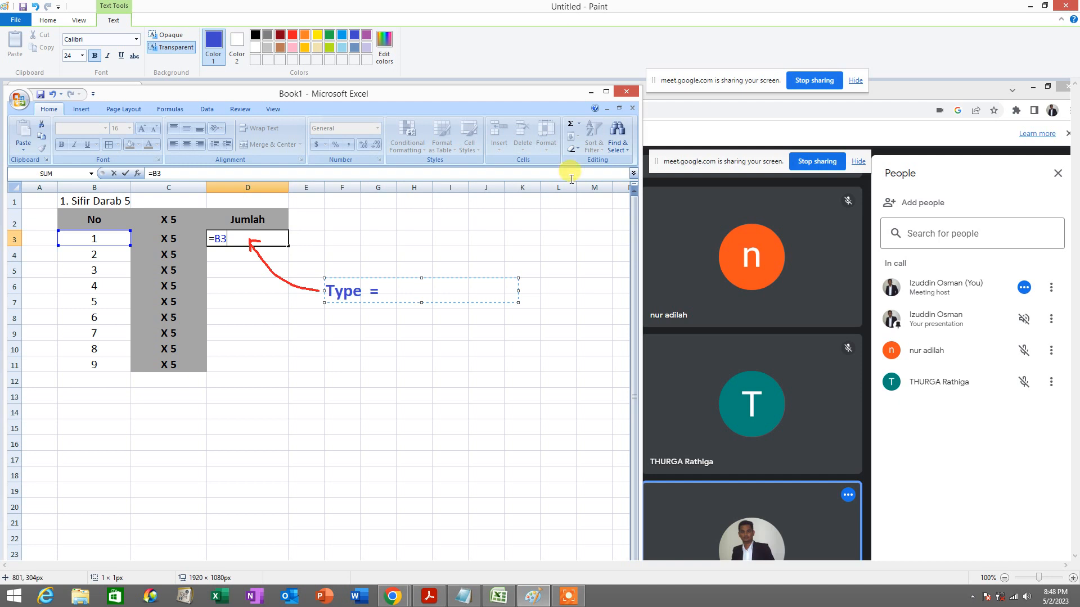
pyautogui.click(352, 370)
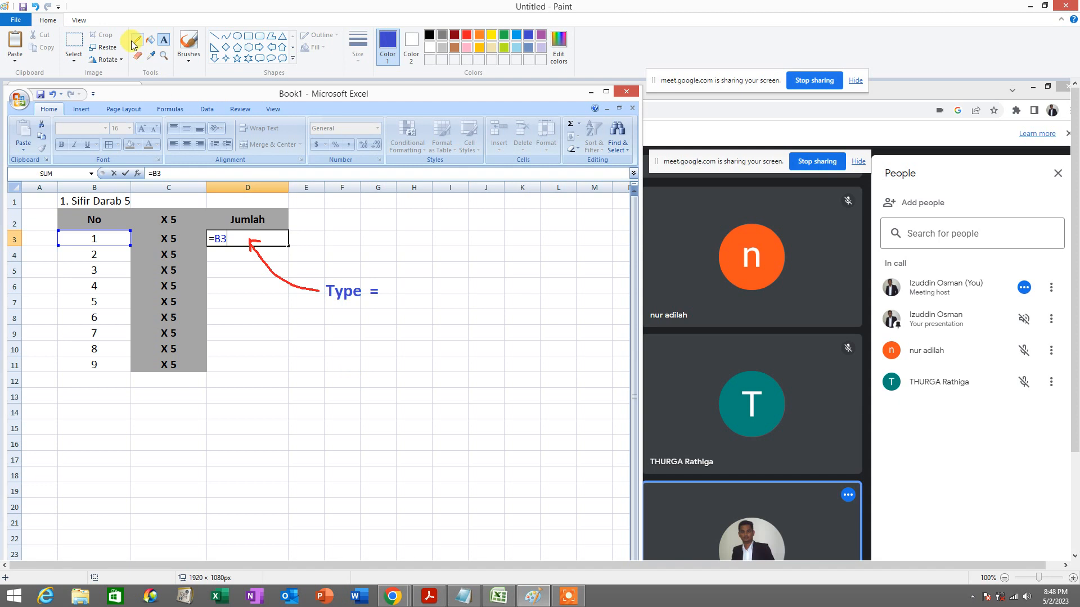
# Step: Draw a red pencil arrow pointing at the 1 in cell B3 of the screenshot
pyautogui.click(136, 39)
pyautogui.click(466, 35)
pyautogui.moveTo(105, 238); pyautogui.dragTo(120, 285)
pyautogui.moveTo(109, 241); pyautogui.dragTo(121, 246)
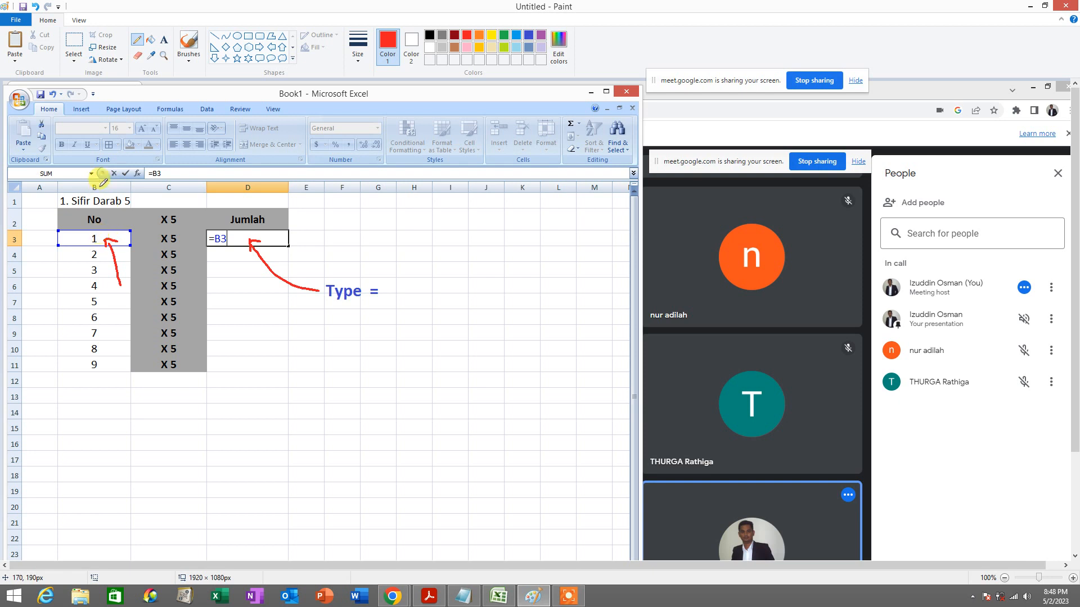
# Step: Circle column letter B, row number 3 and the =B3 entry in red, and underline the =B3 entry
pyautogui.moveTo(106, 177)
pyautogui.mouseDown()
pyautogui.moveTo(79, 176)
pyautogui.moveTo(89, 197)
pyautogui.moveTo(111, 179)
pyautogui.mouseUp()
pyautogui.moveTo(27, 231)
pyautogui.mouseDown()
pyautogui.moveTo(17, 224)
pyautogui.moveTo(14, 247)
pyautogui.moveTo(25, 217)
pyautogui.mouseUp()
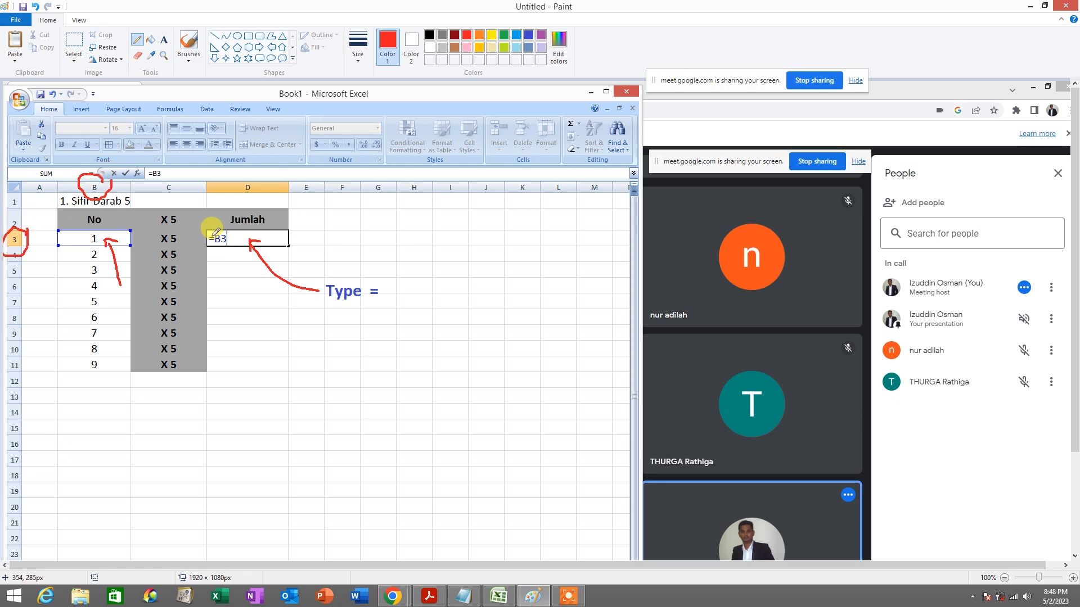
pyautogui.moveTo(230, 223)
pyautogui.mouseDown()
pyautogui.moveTo(207, 236)
pyautogui.moveTo(228, 259)
pyautogui.moveTo(235, 230)
pyautogui.mouseUp()
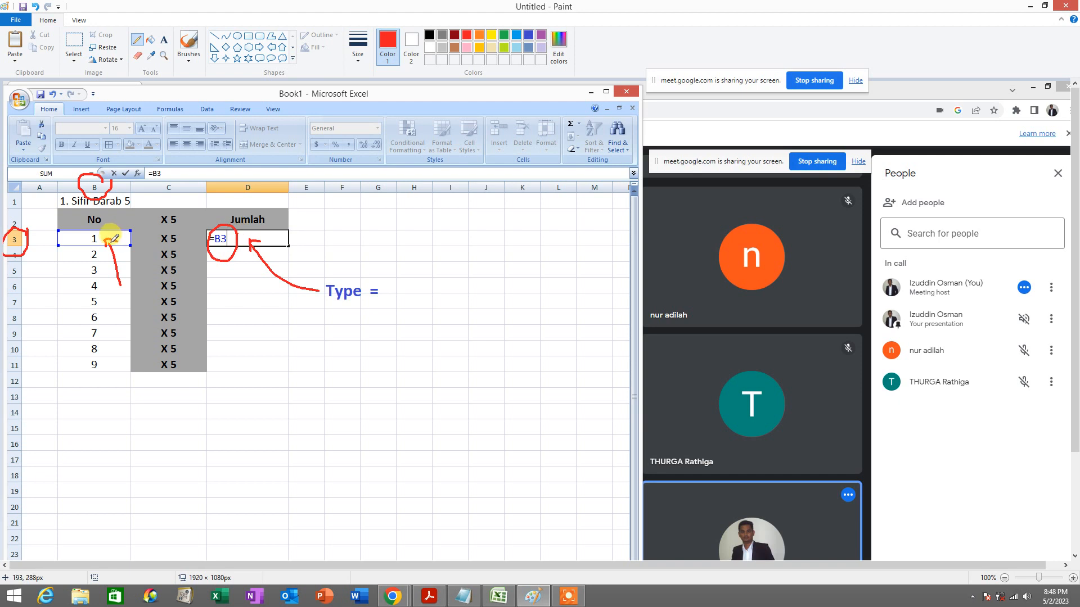
pyautogui.moveTo(110, 179)
pyautogui.mouseDown()
pyautogui.moveTo(72, 171)
pyautogui.moveTo(115, 173)
pyautogui.mouseUp()
pyautogui.moveTo(26, 224)
pyautogui.mouseDown()
pyautogui.moveTo(10, 235)
pyautogui.moveTo(36, 222)
pyautogui.mouseUp()
pyautogui.moveTo(197, 260); pyautogui.dragTo(233, 252)
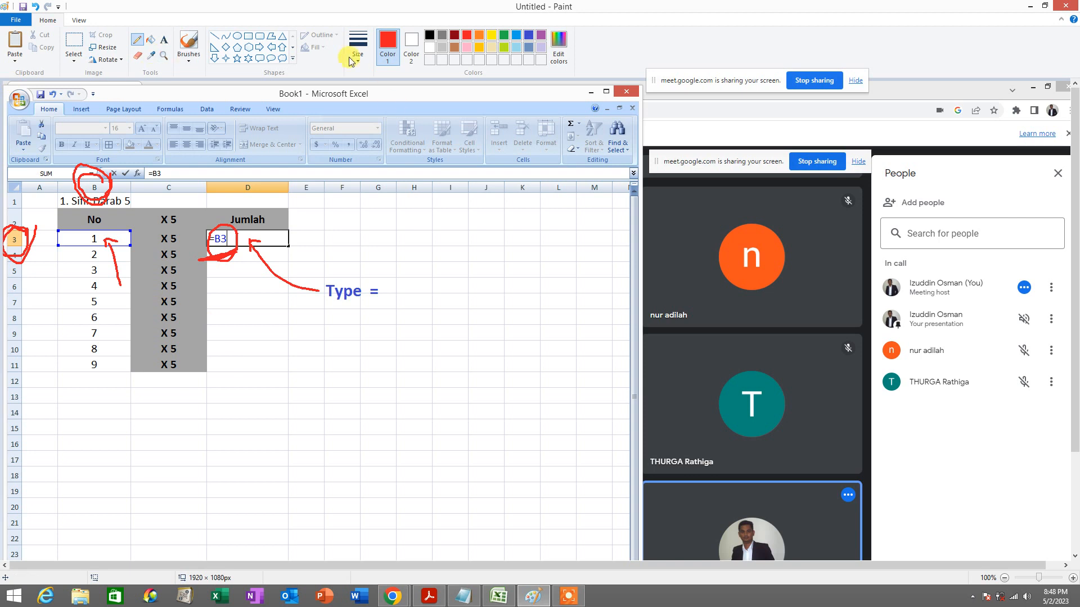
# Step: Add a red text label below "Type =" listing "darab = *", "bahagi = /", "tambah = +" and "tolak = -" on separate lines
pyautogui.click(164, 43)
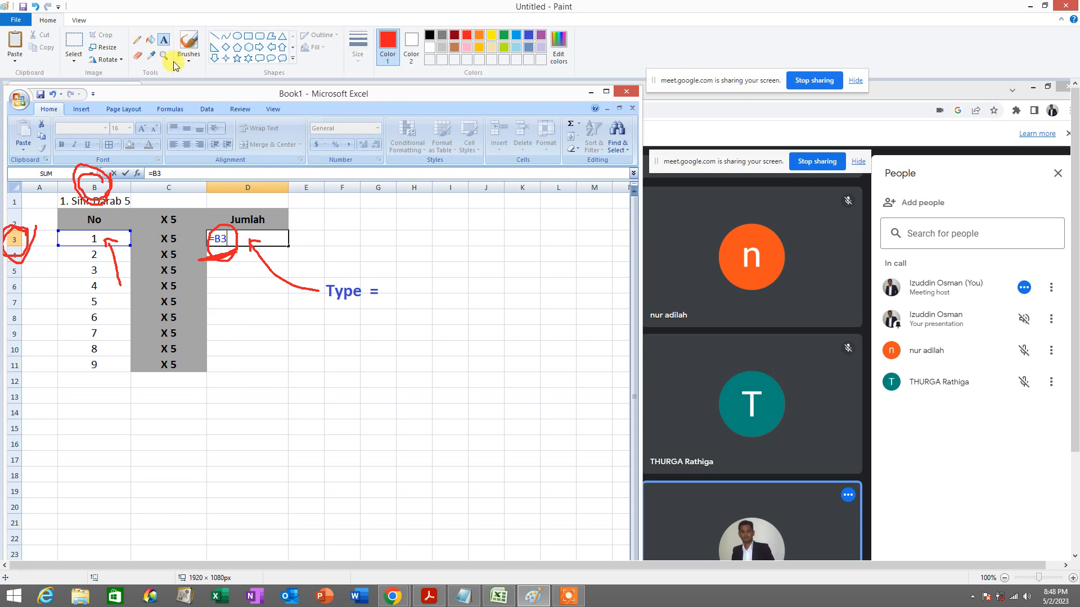
pyautogui.click(355, 348)
pyautogui.write('darab =')
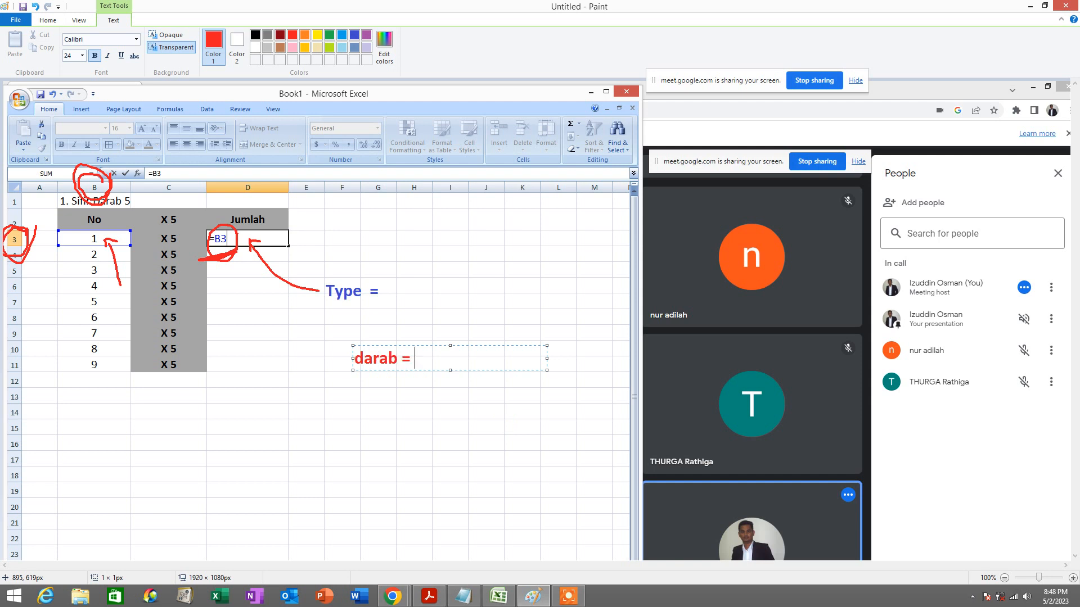
pyautogui.write(' *')
pyautogui.press('Return')
pyautogui.write('bahagi =')
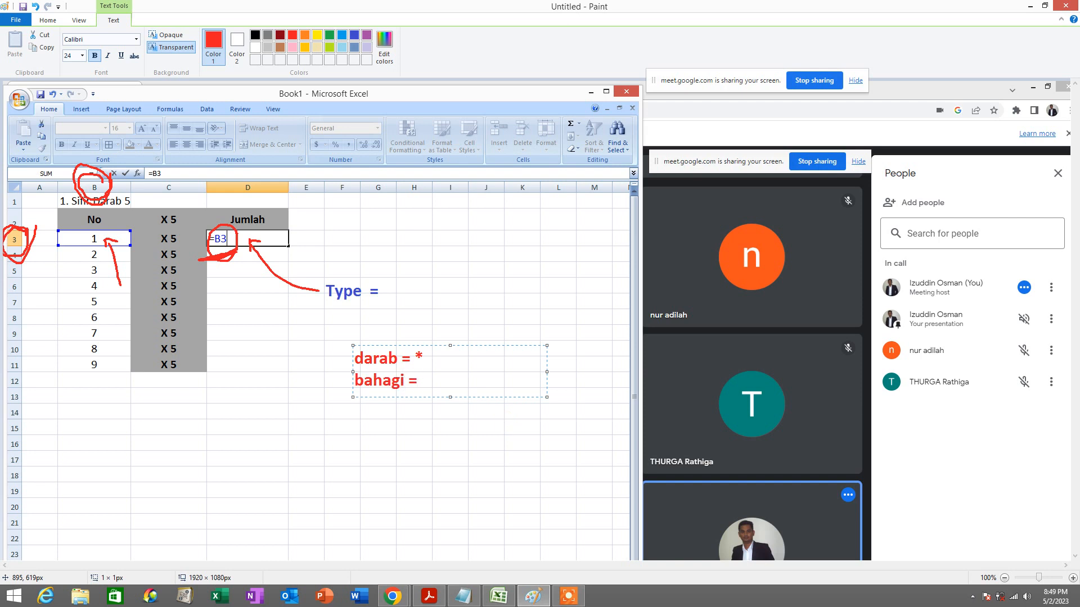
pyautogui.write(' /')
pyautogui.press('Return')
pyautogui.write('tambah =')
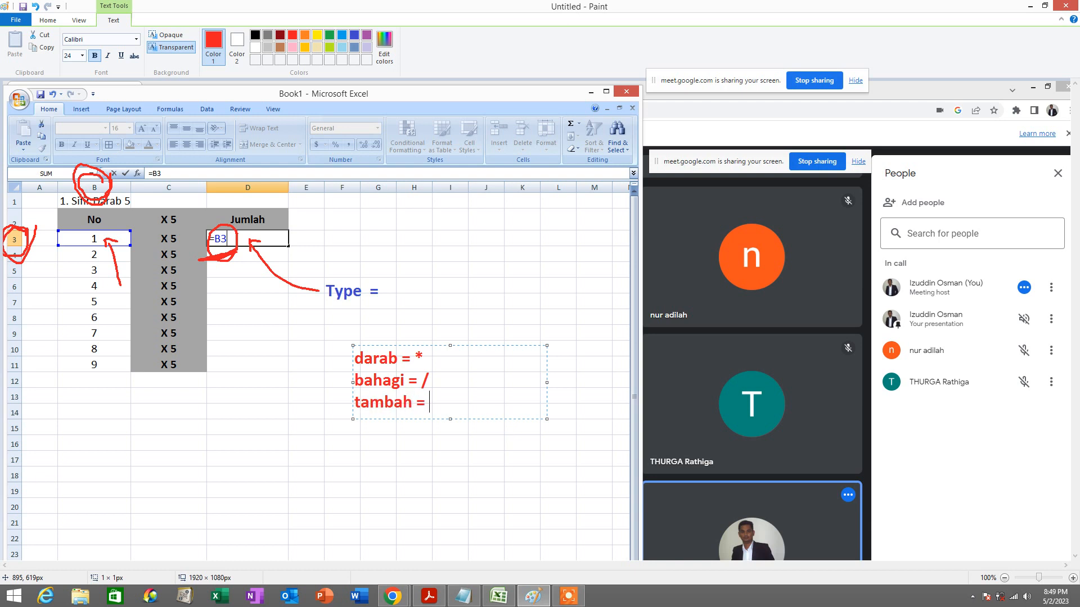
pyautogui.write(' +')
pyautogui.press('Return')
pyautogui.write('tolak = -')
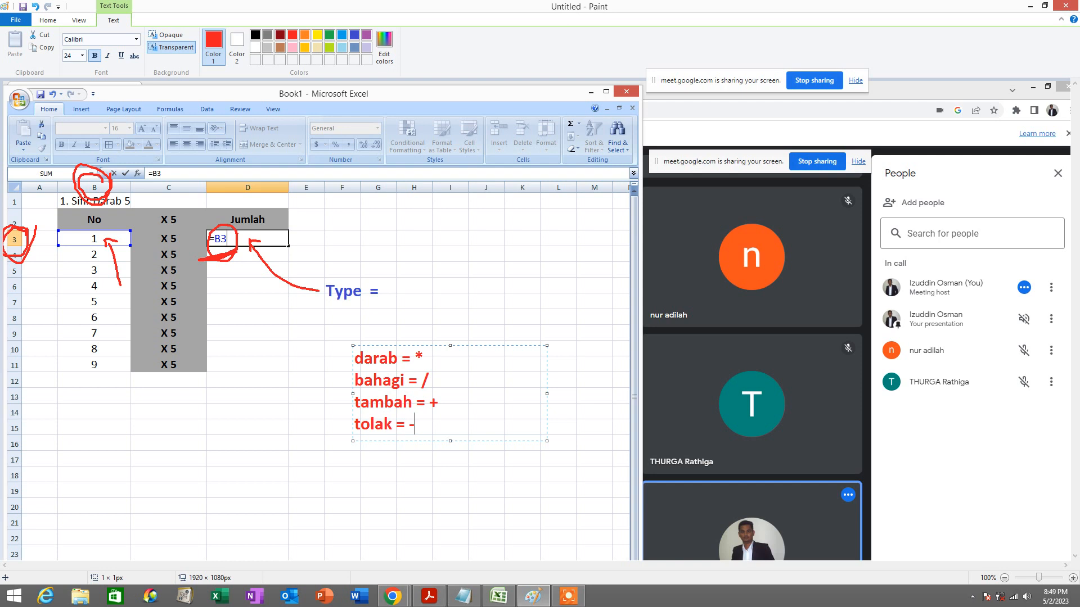
pyautogui.click(499, 271)
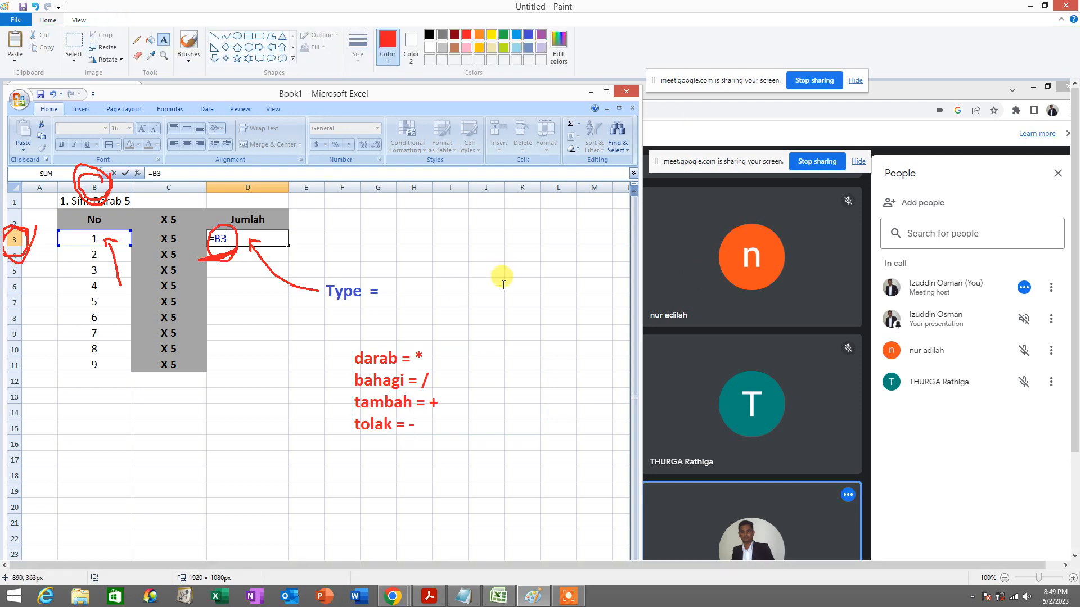
# Step: Circle each operator symbol in the list with the pencil in blue, undoing each circle before marking the next symbol
pyautogui.click(138, 41)
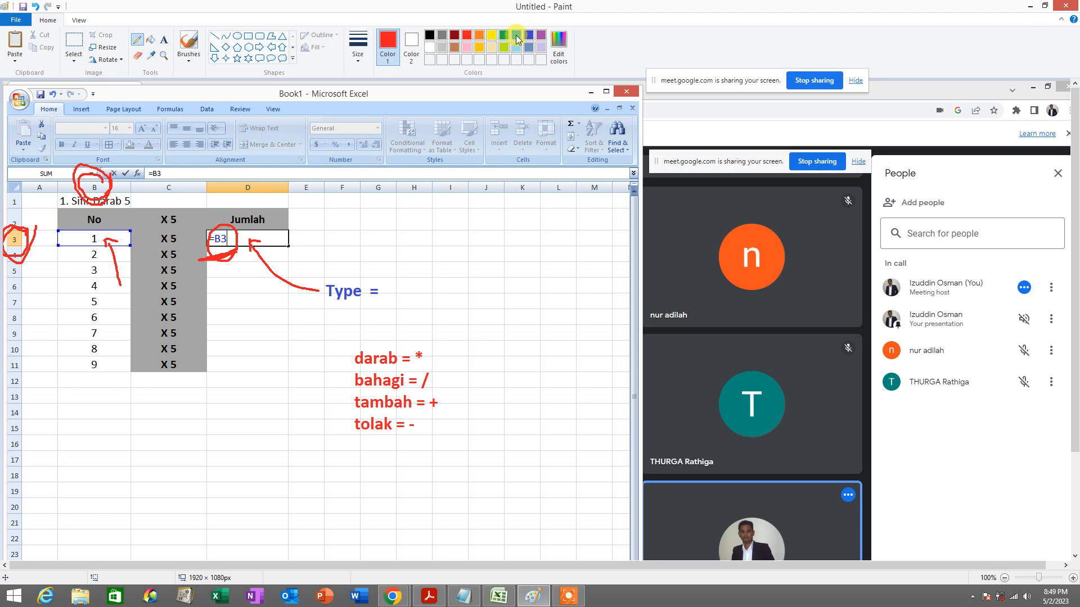
pyautogui.click(530, 38)
pyautogui.moveTo(437, 352)
pyautogui.mouseDown()
pyautogui.moveTo(422, 339)
pyautogui.moveTo(416, 355)
pyautogui.moveTo(433, 352)
pyautogui.mouseUp()
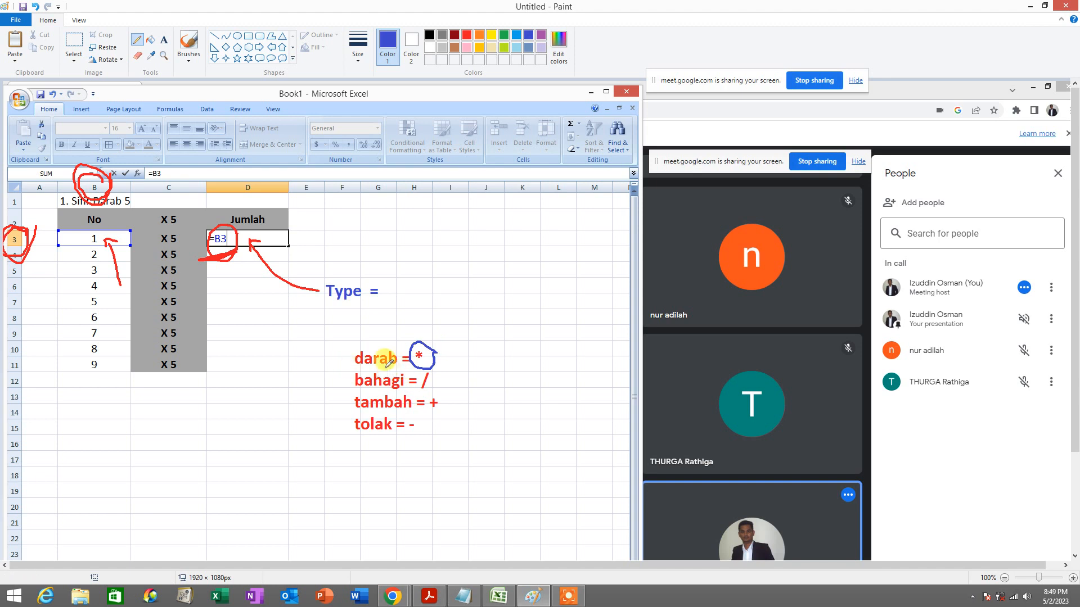
pyautogui.hotkey('ctrl', 'z')
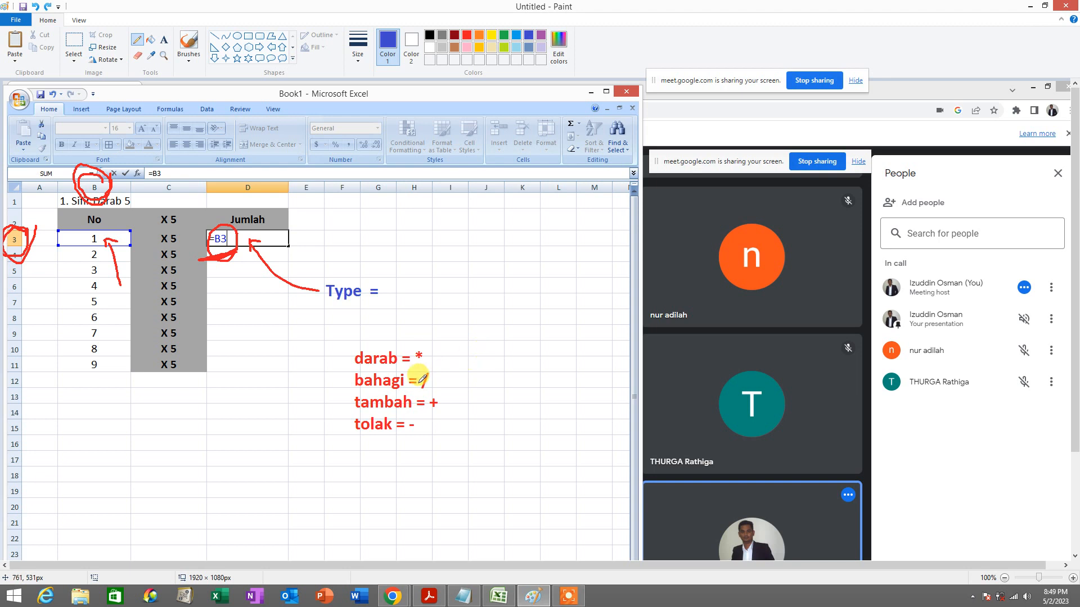
pyautogui.moveTo(443, 378)
pyautogui.mouseDown()
pyautogui.moveTo(416, 373)
pyautogui.moveTo(433, 393)
pyautogui.moveTo(442, 375)
pyautogui.mouseUp()
pyautogui.hotkey('ctrl', 'z')
pyautogui.moveTo(431, 396)
pyautogui.mouseDown()
pyautogui.moveTo(442, 414)
pyautogui.moveTo(455, 388)
pyautogui.mouseUp()
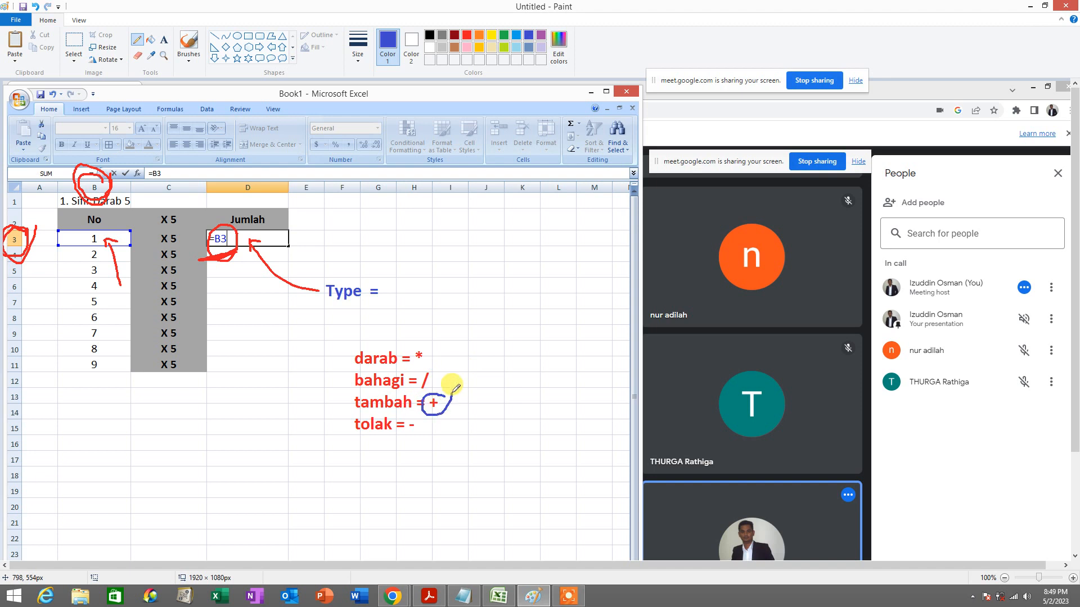
pyautogui.hotkey('ctrl', 'z')
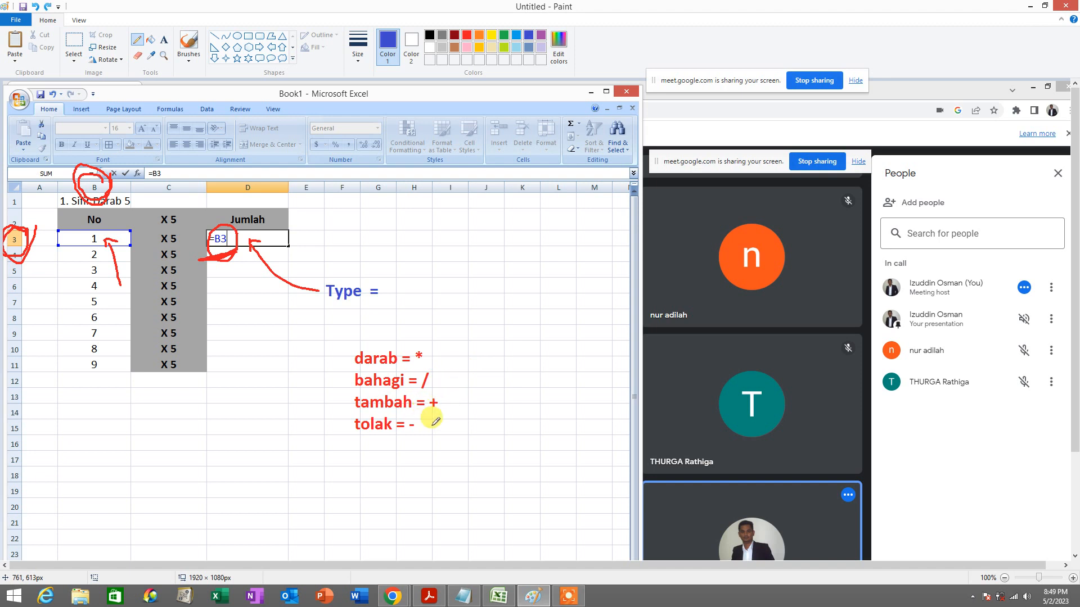
pyautogui.moveTo(423, 419)
pyautogui.mouseDown()
pyautogui.moveTo(401, 423)
pyautogui.moveTo(439, 415)
pyautogui.mouseUp()
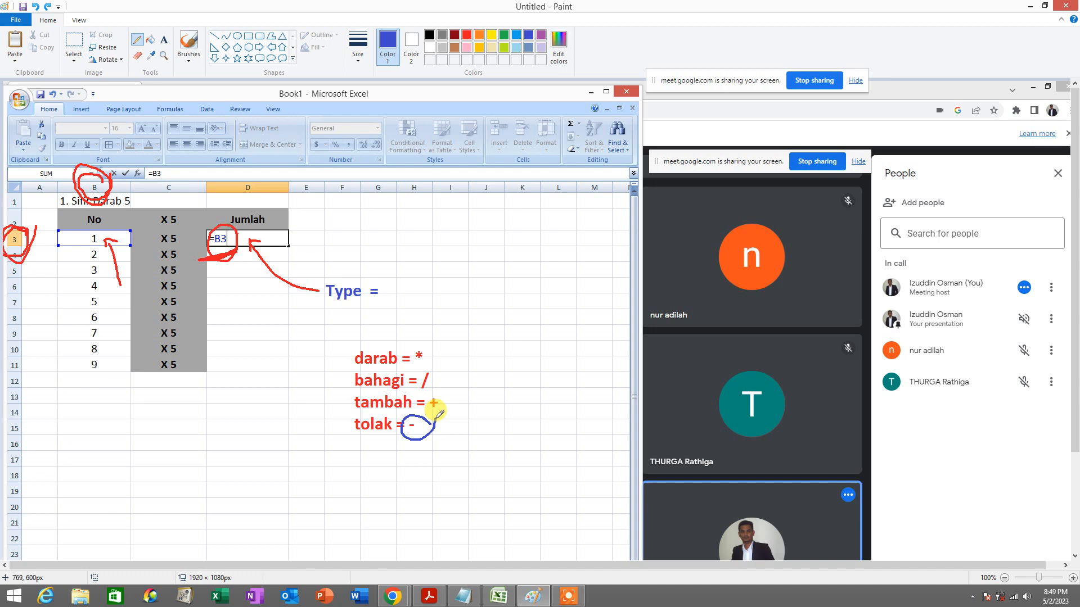
# Step: Start a new blank picture without saving the annotated screenshot, and return to the Excel worksheet
pyautogui.click(4, 25)
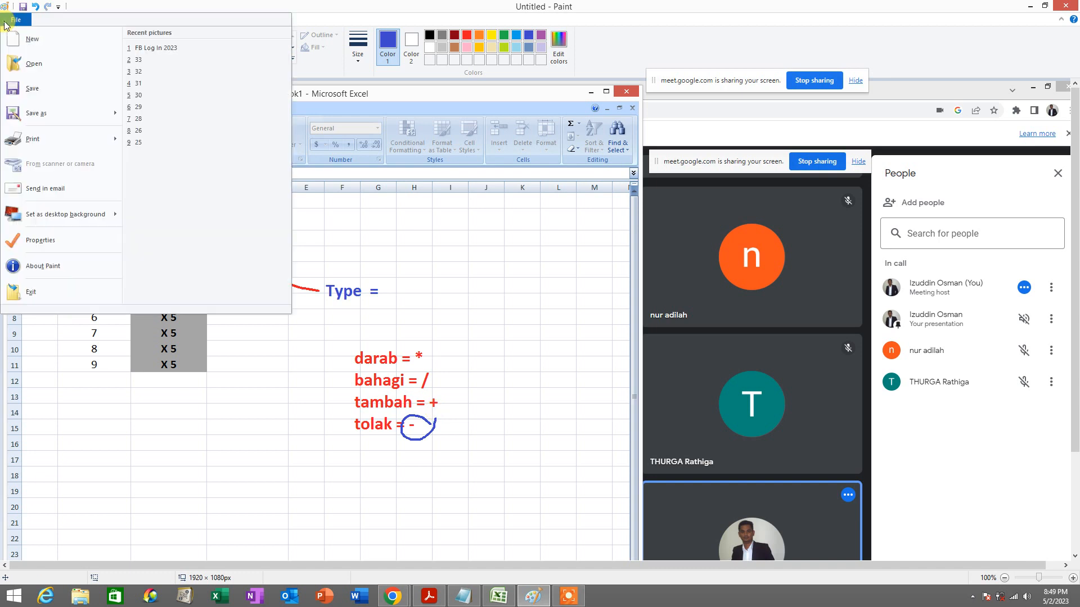
pyautogui.click(493, 322)
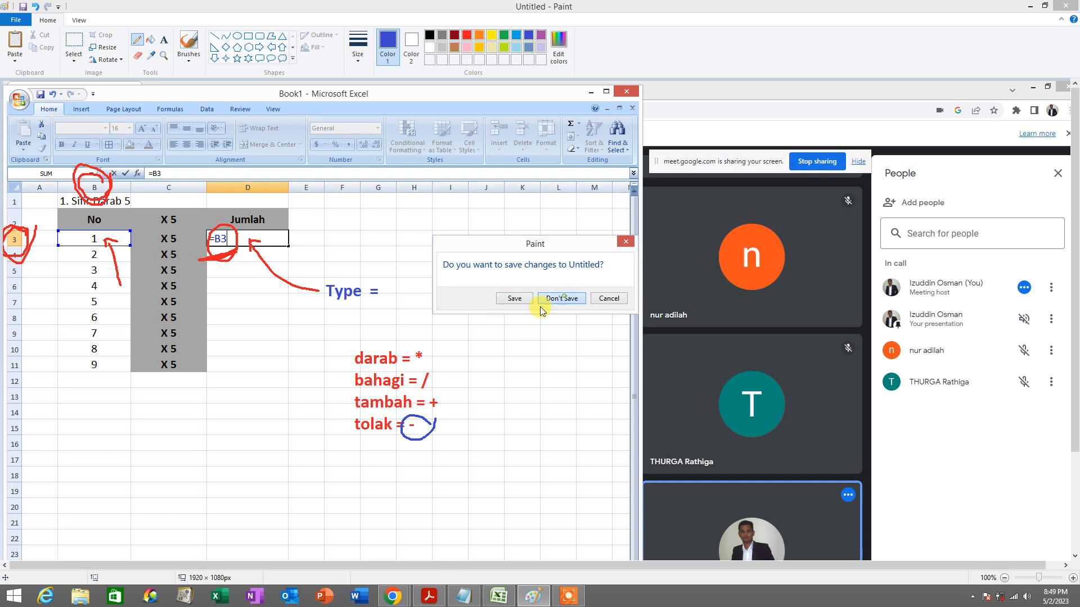
pyautogui.click(539, 306)
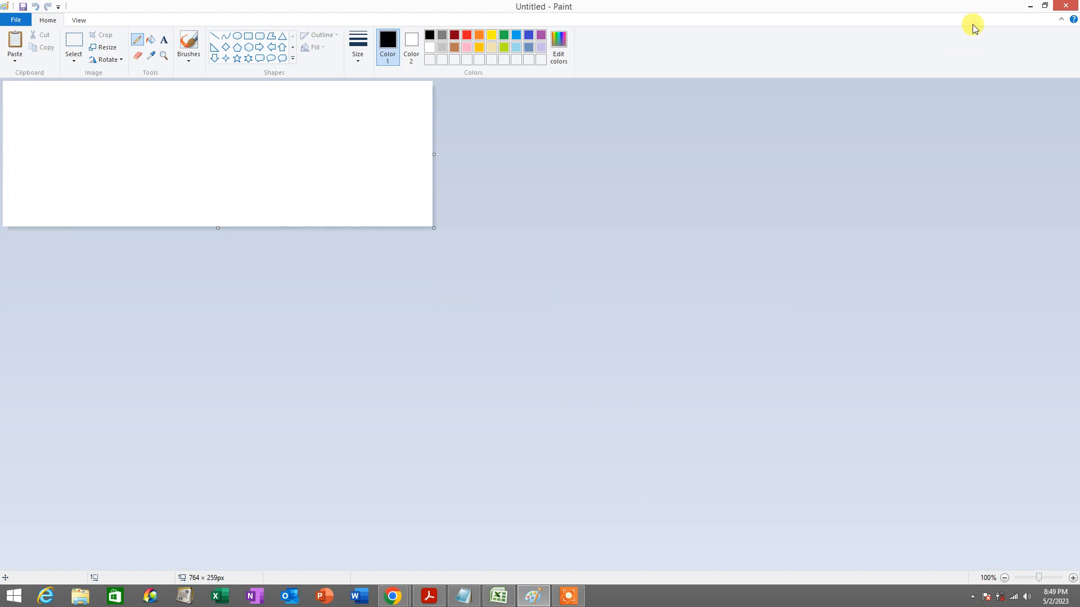
pyautogui.click(1030, 7)
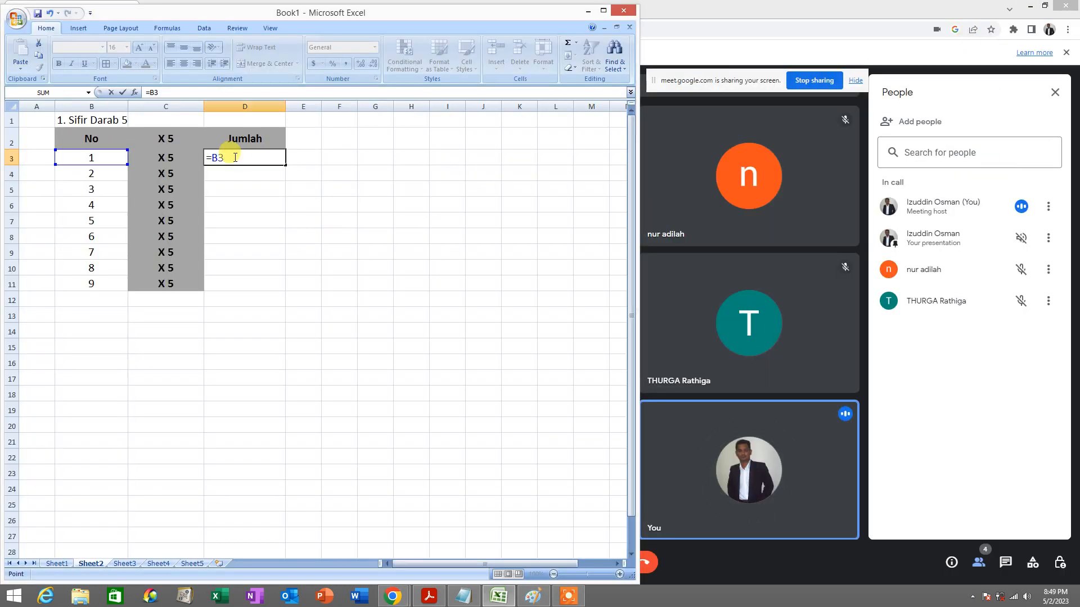
# Step: Complete the formula in D3 as =B3*5 and centre the cell's content
pyautogui.write('*')
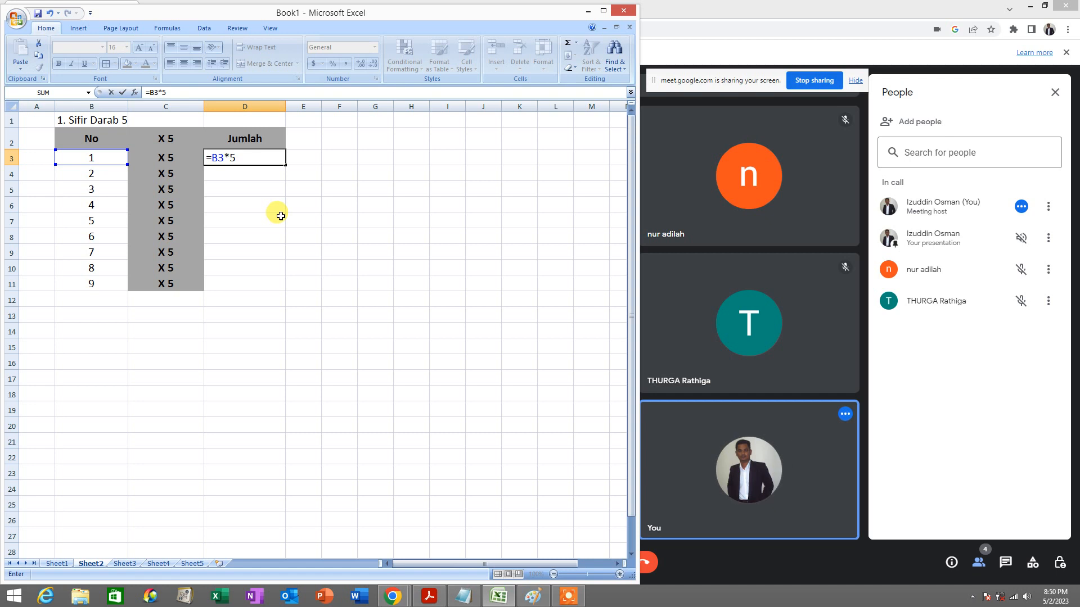
pyautogui.press('Return')
pyautogui.click(256, 156)
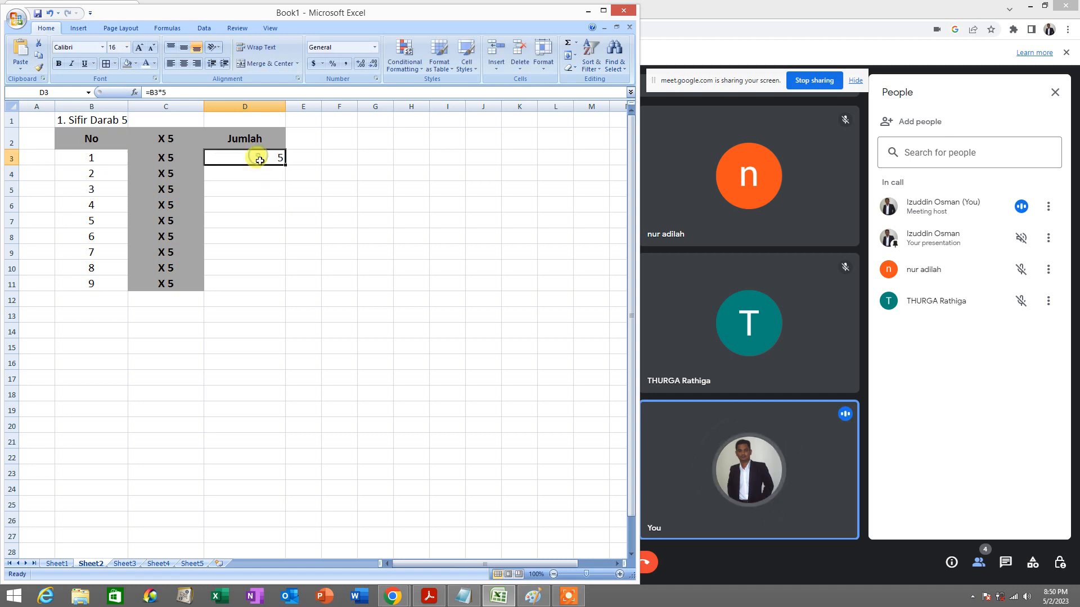
pyautogui.click(183, 64)
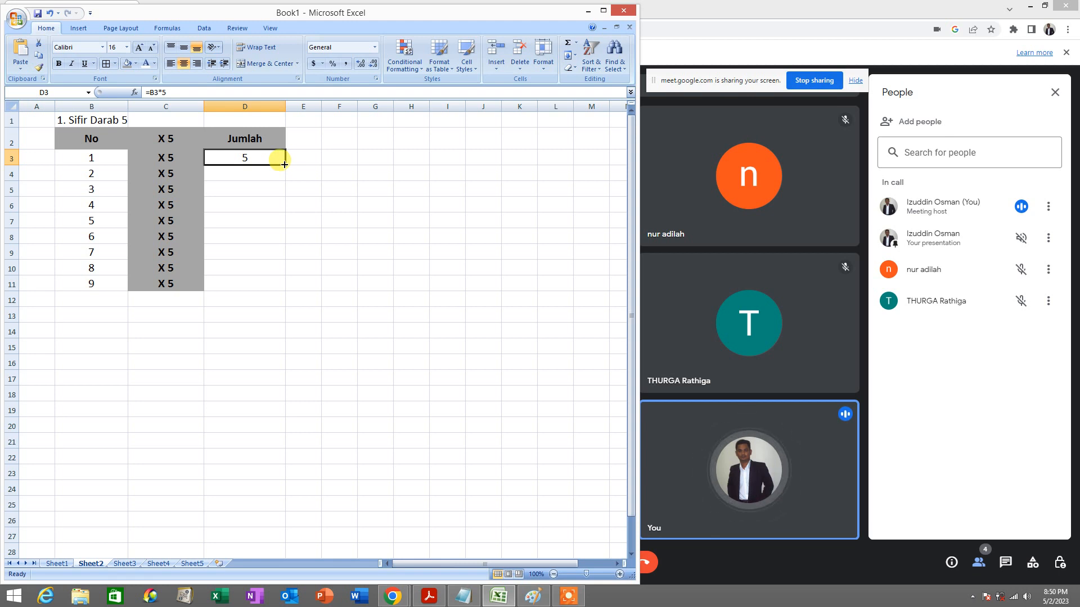
# Step: Fill the D3 formula down the Jumlah column to D11
pyautogui.moveTo(284, 165); pyautogui.dragTo(282, 284)
pyautogui.moveTo(250, 159); pyautogui.dragTo(273, 288)
pyautogui.click(336, 231)
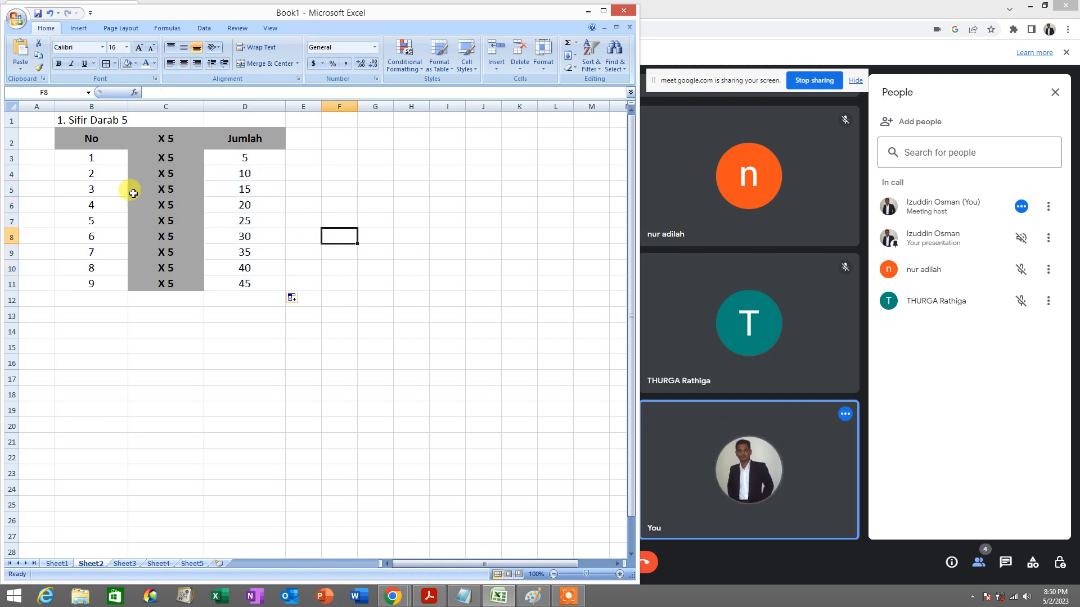
# Step: Apply all borders to the table in B2:D11 and slightly narrow column D
pyautogui.moveTo(83, 136); pyautogui.dragTo(248, 285)
pyautogui.click(114, 63)
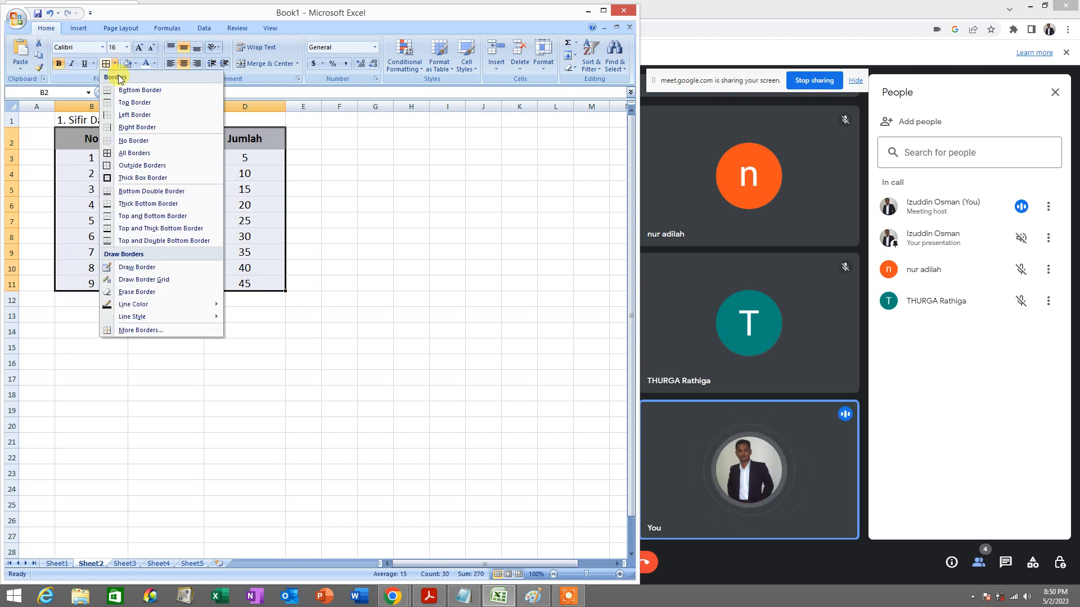
pyautogui.click(156, 160)
pyautogui.click(335, 216)
pyautogui.moveTo(285, 107); pyautogui.dragTo(278, 106)
# Step: Inspect the filled formulas in the Jumlah column cell by cell from D3 to D8, and highlight D3:D11
pyautogui.click(259, 160)
pyautogui.click(260, 175)
pyautogui.click(261, 190)
pyautogui.click(263, 204)
pyautogui.click(260, 219)
pyautogui.click(259, 235)
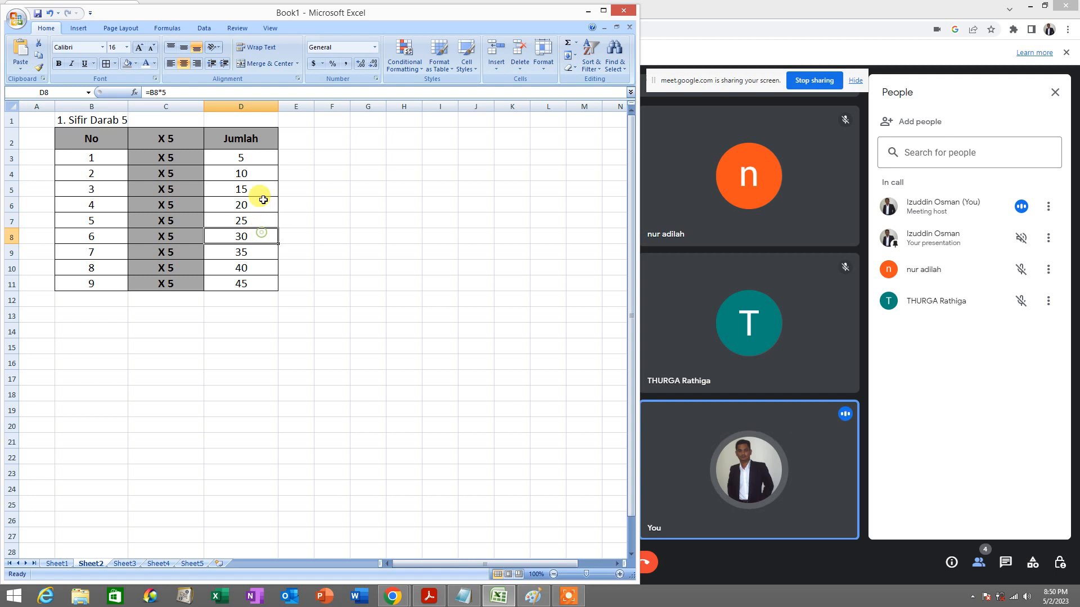
pyautogui.moveTo(266, 165); pyautogui.dragTo(257, 284)
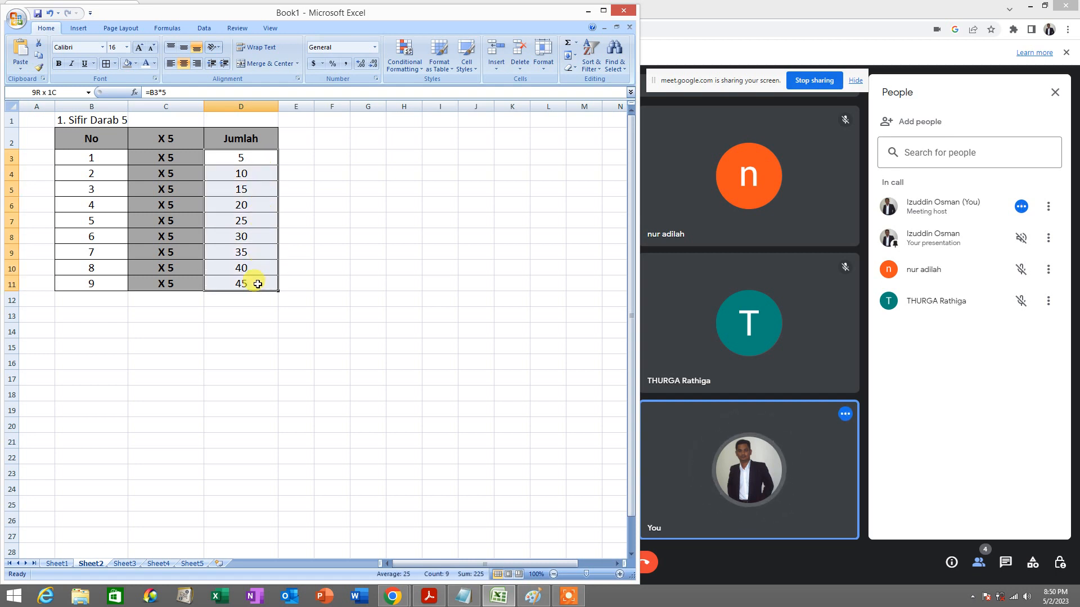
pyautogui.click(444, 251)
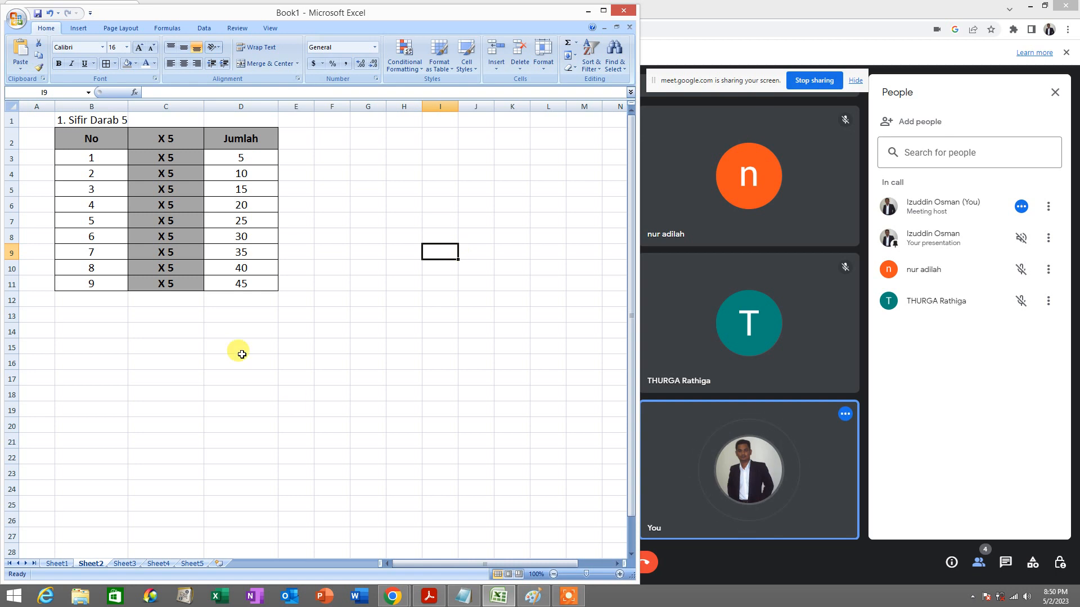
# Step: Switch to the training manual PDF in Acrobat Reader, review the Sifir Darab 9 table and the following exercise, and return to Excel
pyautogui.click(428, 595)
pyautogui.scroll(-3, 176, 364)
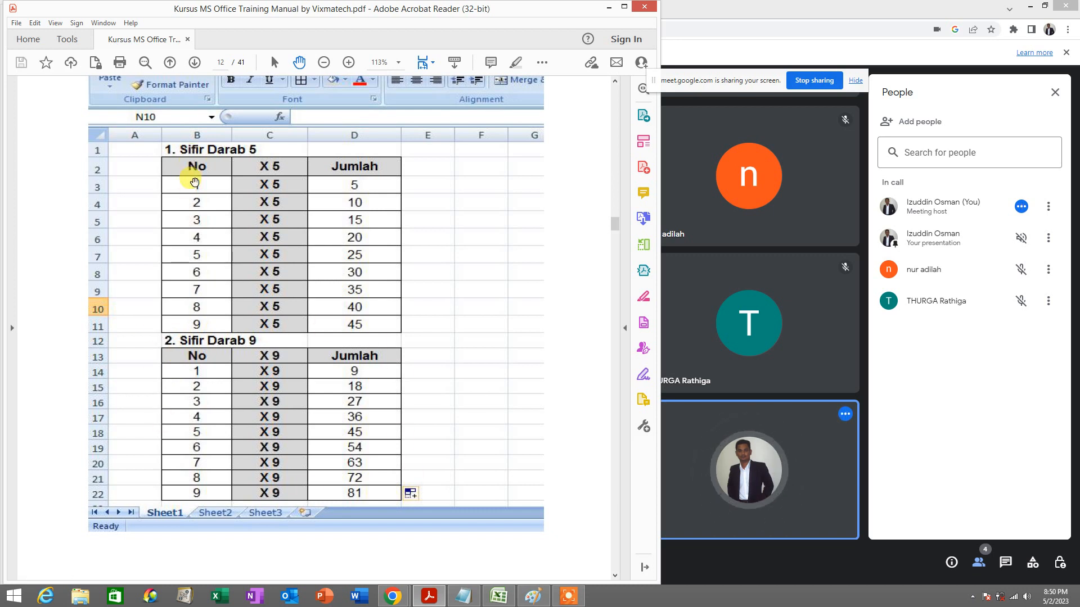
pyautogui.scroll(-4, 293, 327)
pyautogui.scroll(-6, 293, 327)
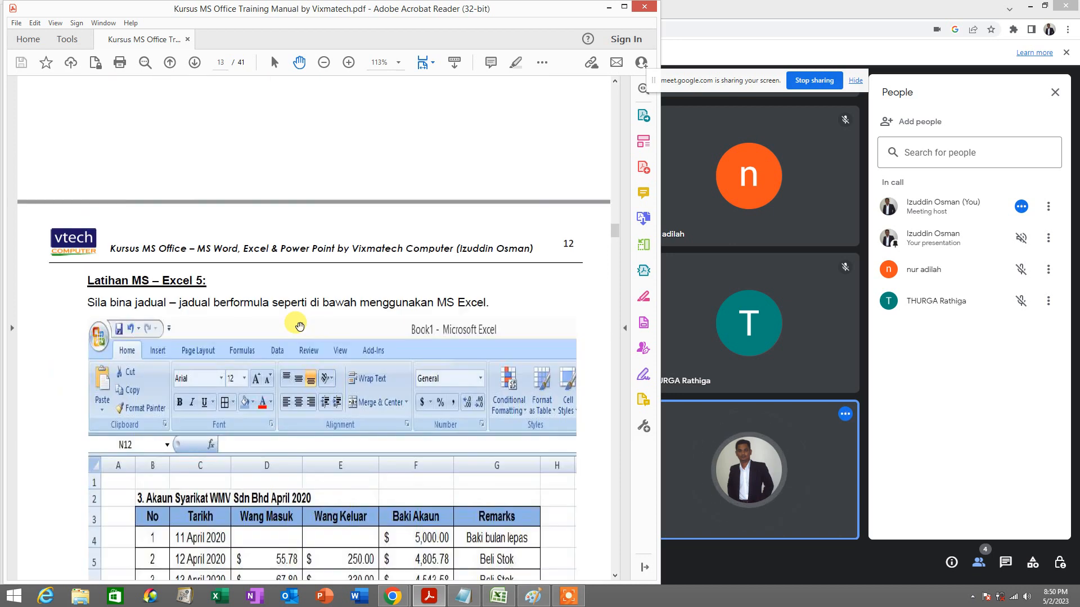
pyautogui.scroll(8, 296, 325)
pyautogui.scroll(2, 300, 327)
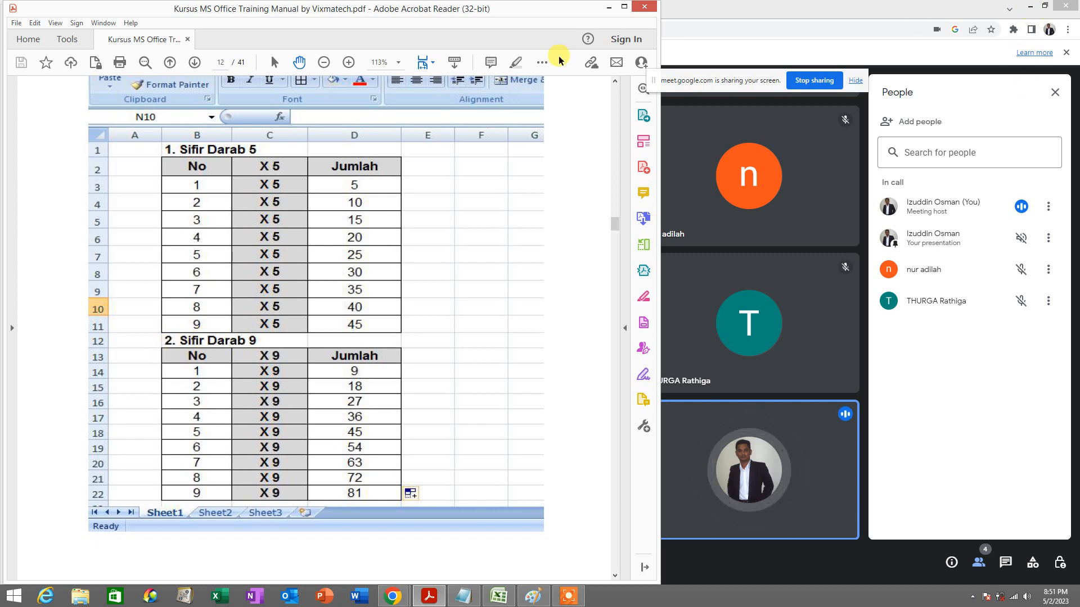
pyautogui.click(608, 7)
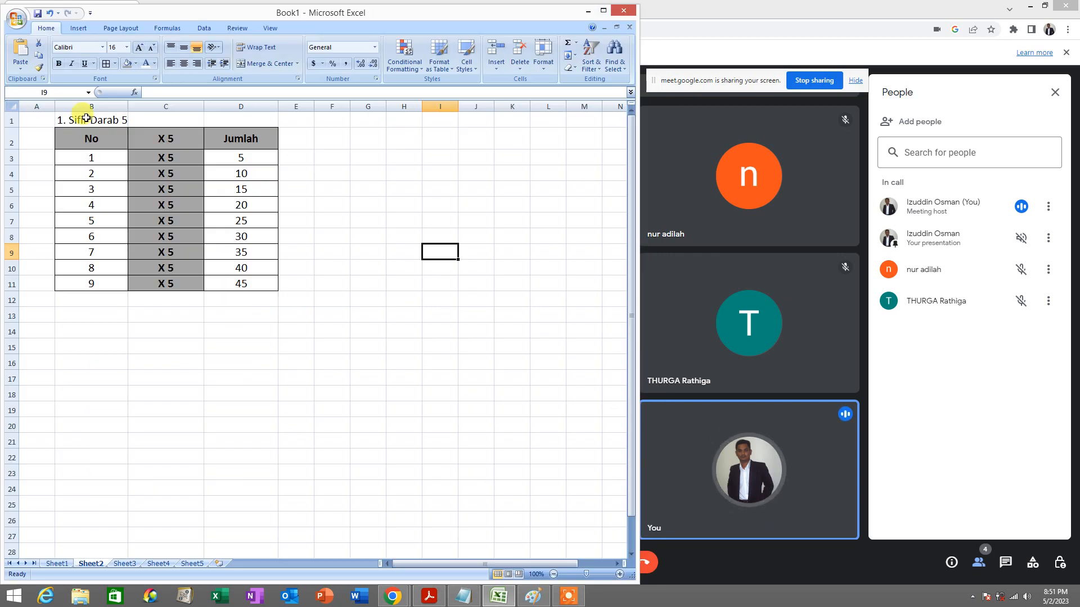
# Step: Copy the Sifir Darab 5 table with its title from B1:D11 and paste it at B13
pyautogui.moveTo(86, 118); pyautogui.dragTo(239, 285)
pyautogui.moveTo(81, 116); pyautogui.dragTo(239, 282)
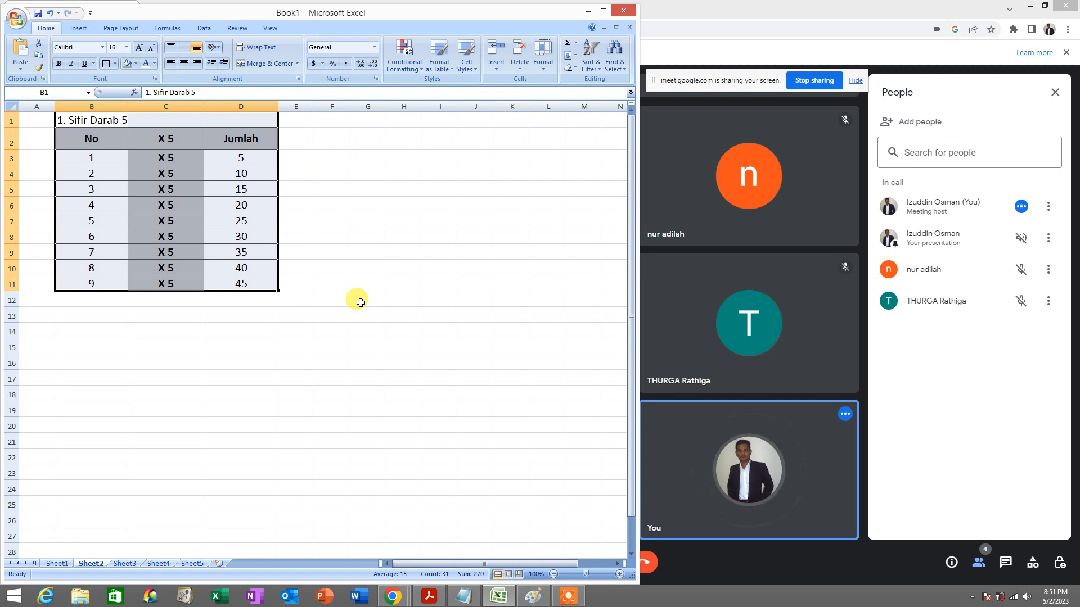
pyautogui.rightClick(218, 176)
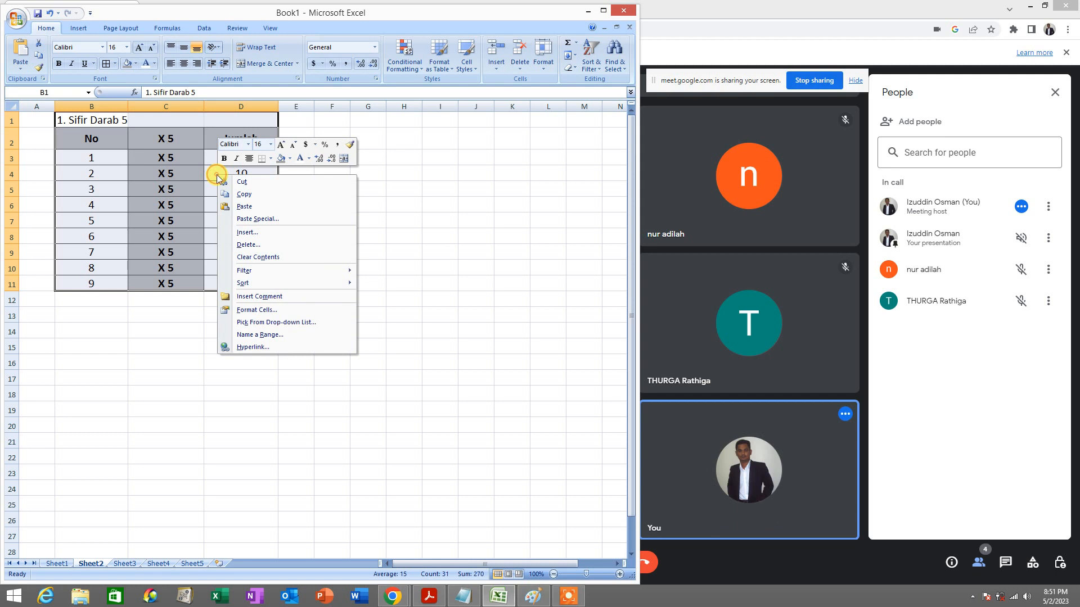
pyautogui.click(274, 195)
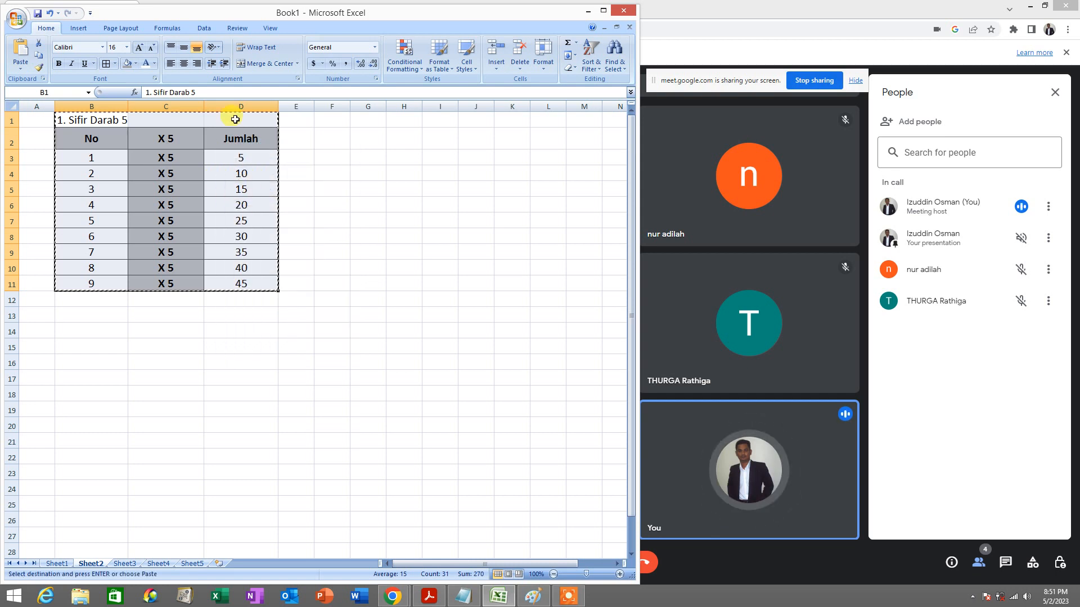
pyautogui.click(88, 314)
pyautogui.click(108, 301)
pyautogui.click(97, 318)
pyautogui.click(108, 301)
pyautogui.click(105, 314)
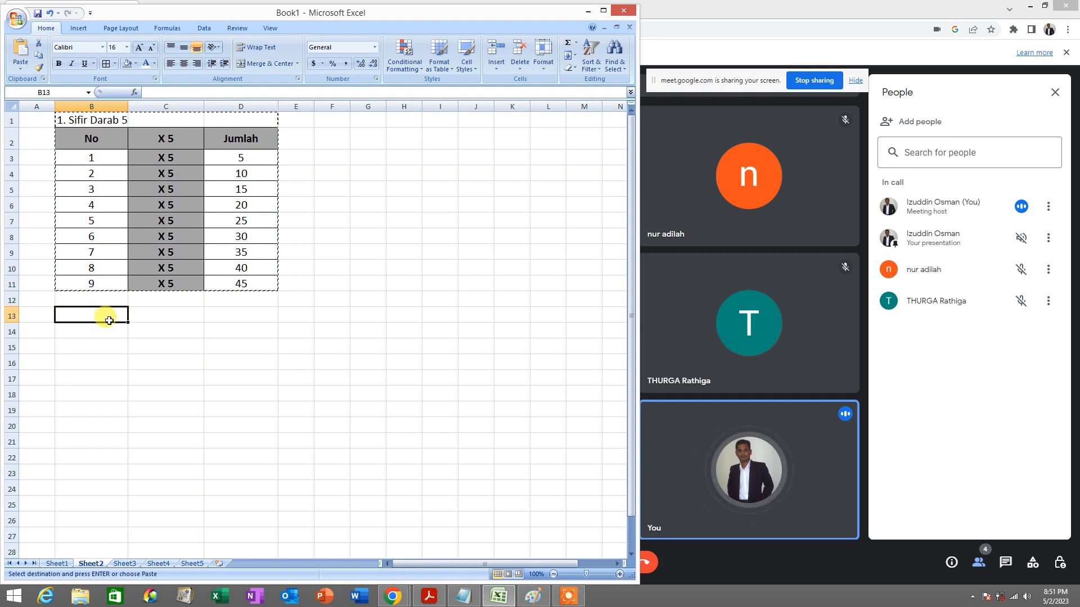
pyautogui.rightClick(105, 319)
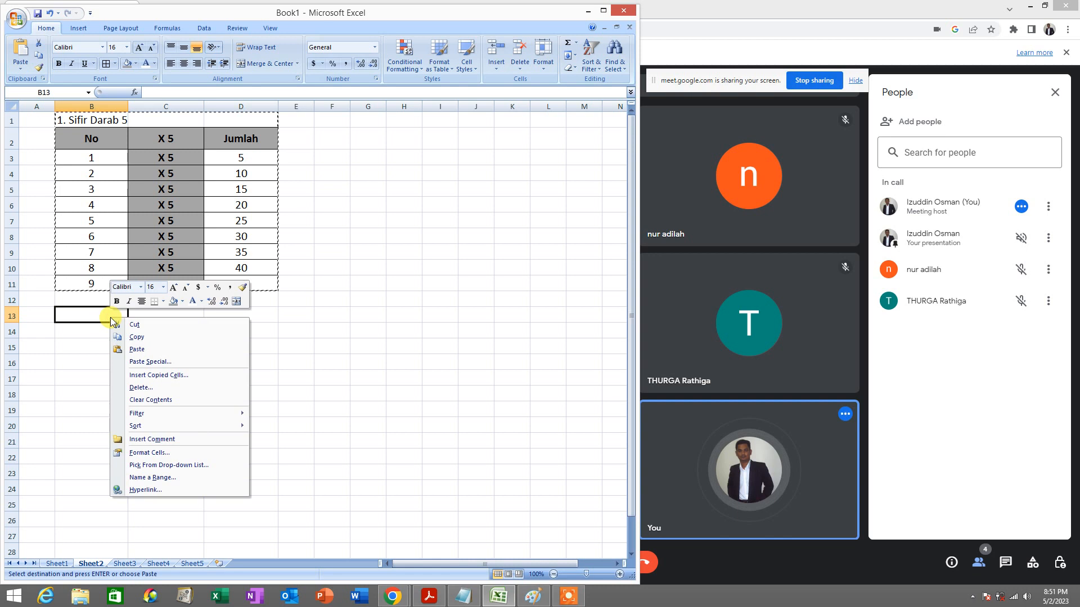
pyautogui.click(128, 348)
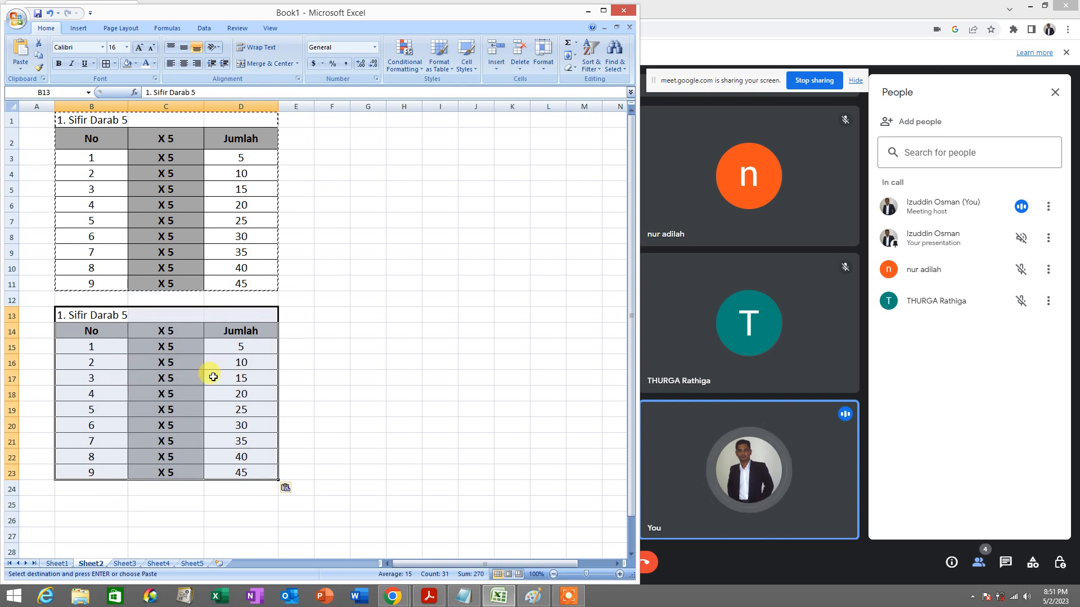
pyautogui.click(350, 397)
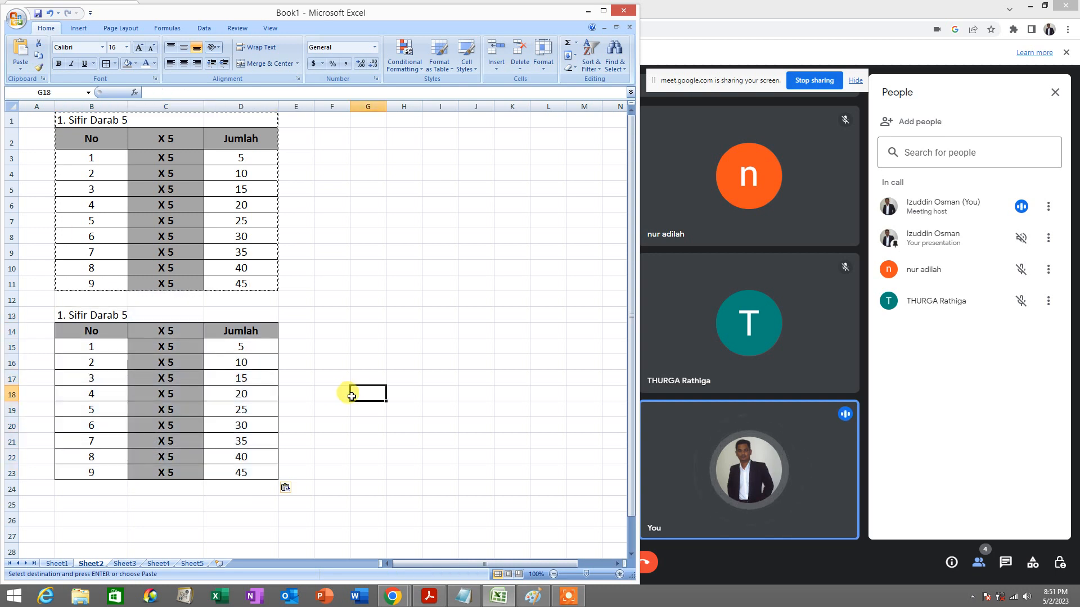
# Step: Change the pasted table's title in B13 to "1. Sifir Darab 9"
pyautogui.press('Escape')
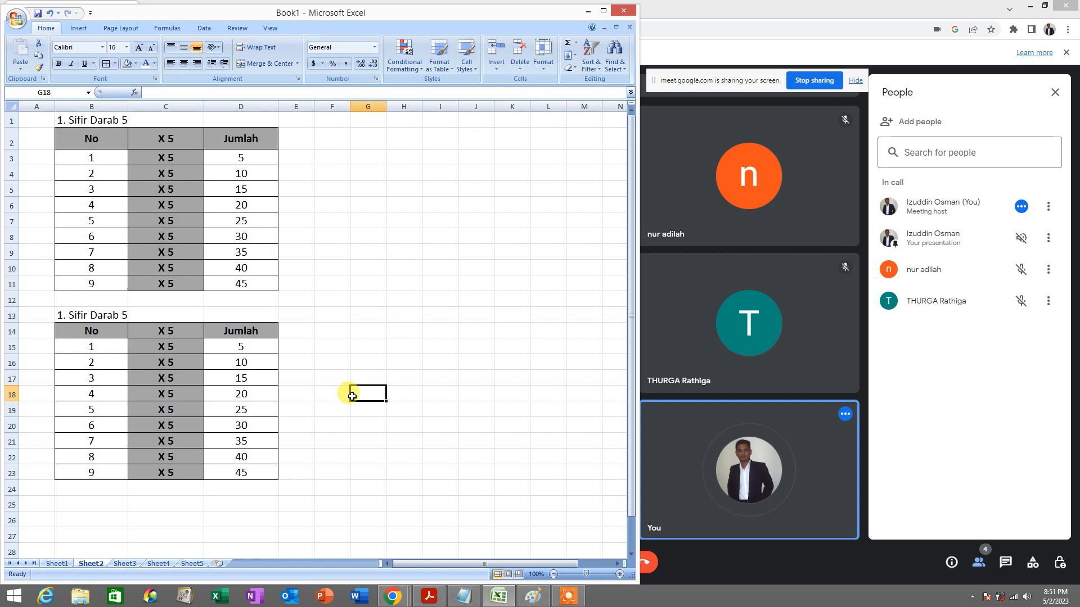
pyautogui.click(98, 318)
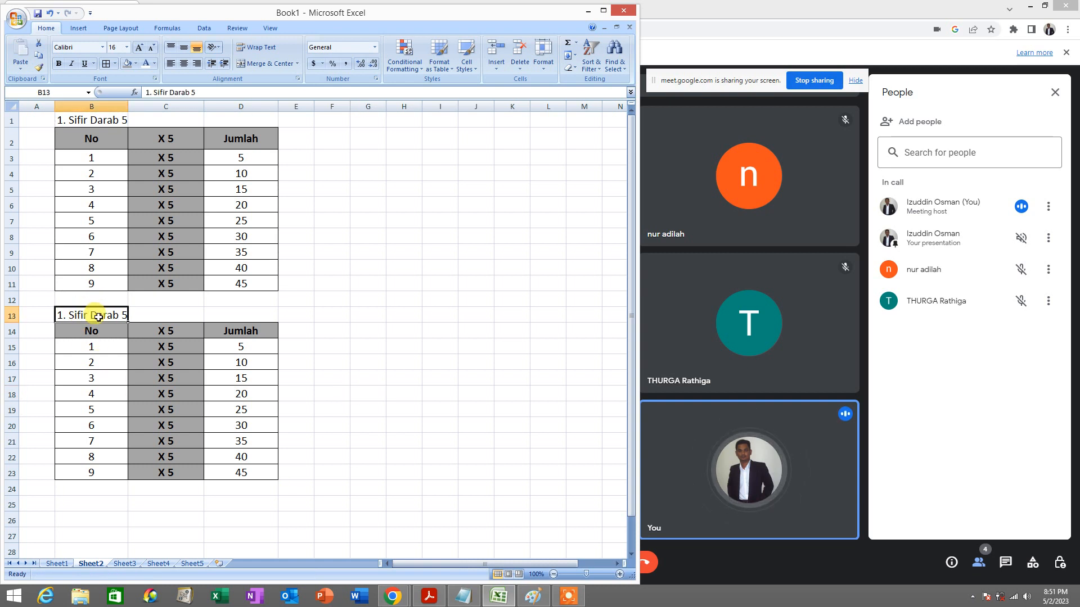
pyautogui.doubleClick(98, 315)
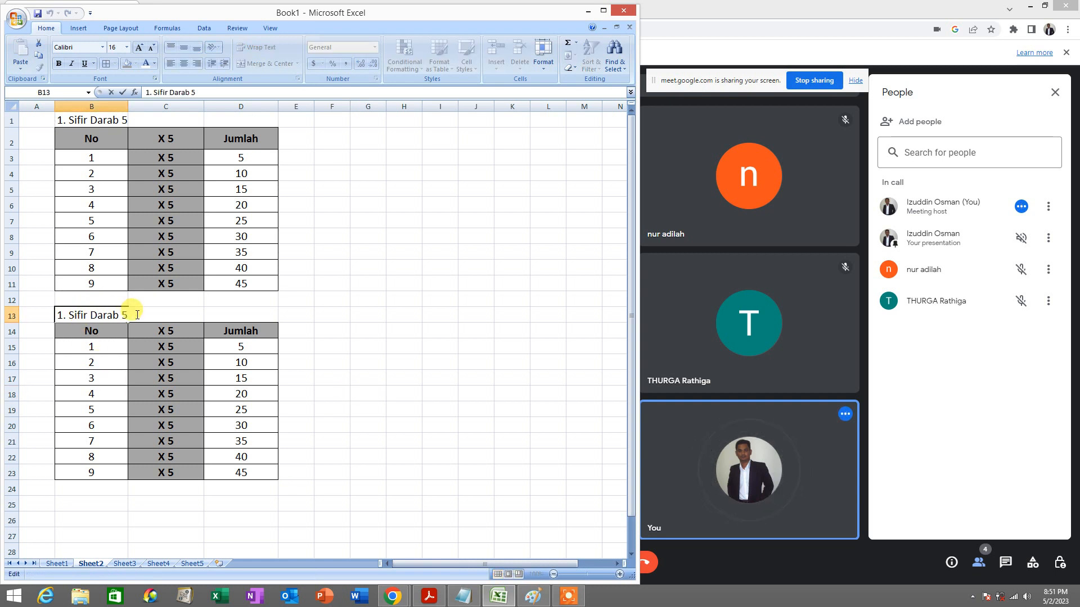
pyautogui.write('9')
pyautogui.press('Return')
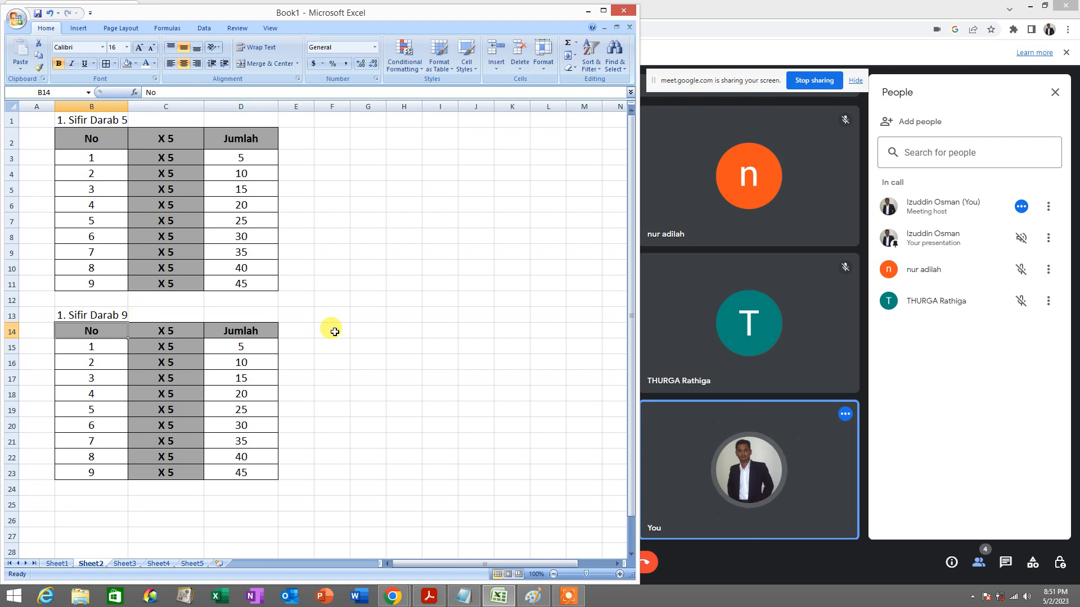
# Step: Clear the X 5 entries in C15:C23 of the second table and change its C14 header to "X 9"
pyautogui.click(332, 330)
pyautogui.click(179, 335)
pyautogui.moveTo(181, 346); pyautogui.dragTo(181, 467)
pyautogui.press('Delete')
pyautogui.click(179, 329)
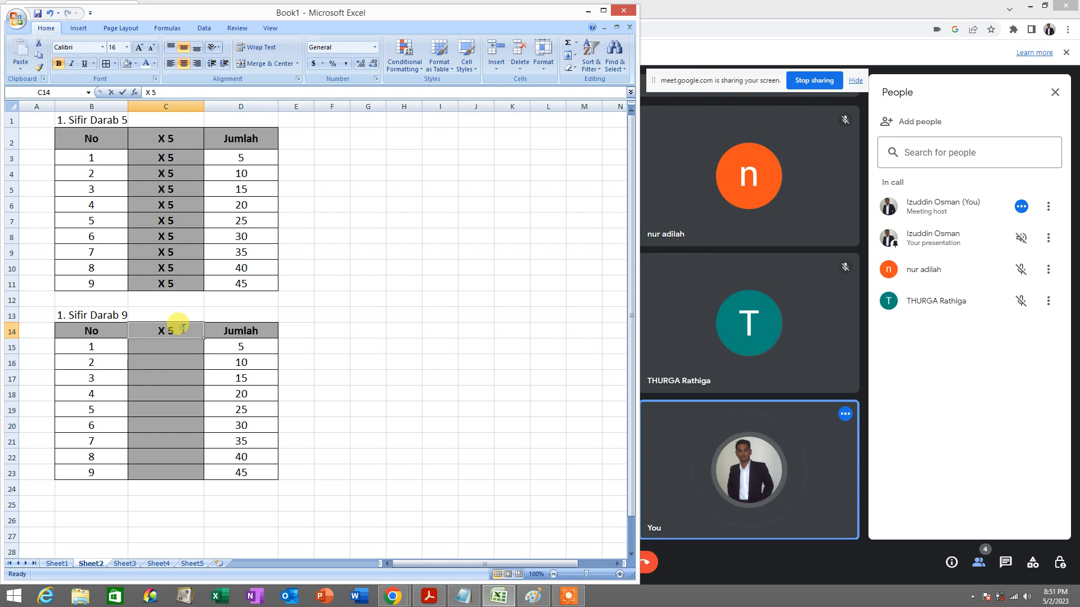
pyautogui.doubleClick(183, 328)
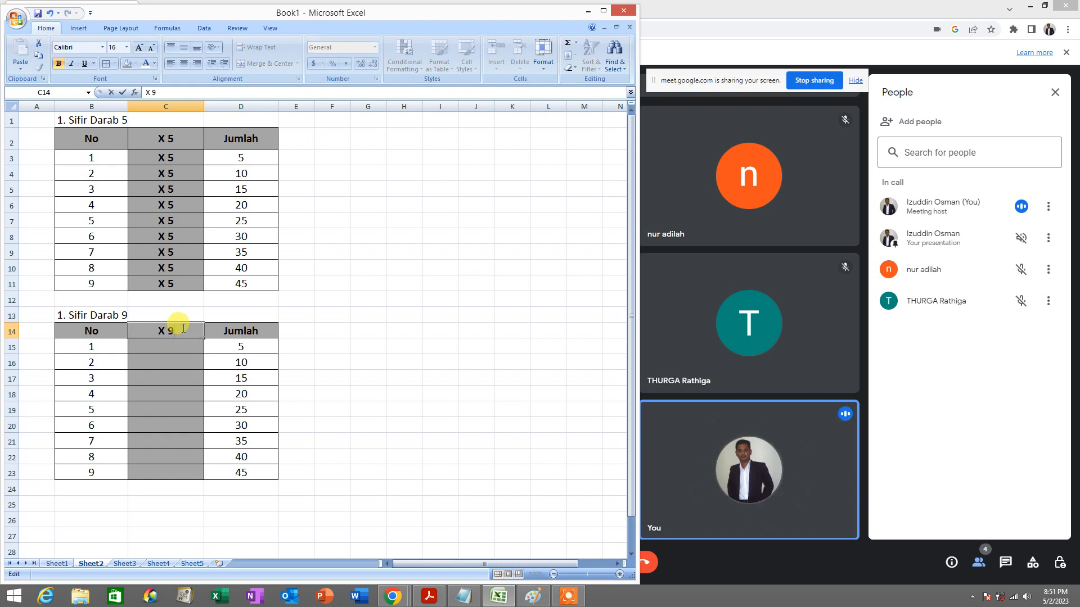
# Step: Clear the Jumlah formulas from D15:D23 in the second table
pyautogui.moveTo(248, 346); pyautogui.dragTo(257, 473)
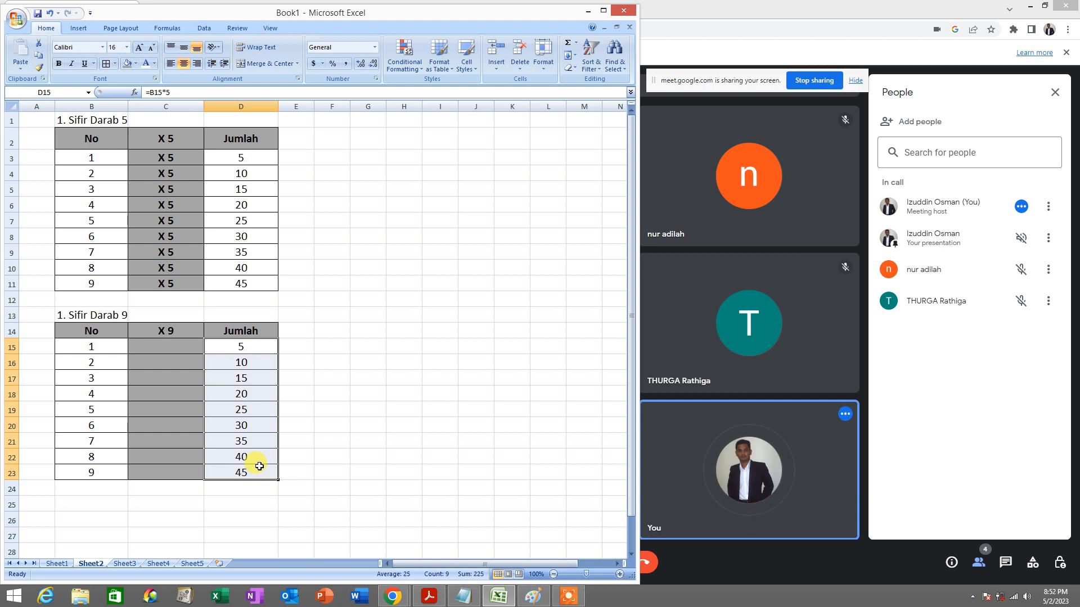
pyautogui.press('Delete')
pyautogui.click(398, 378)
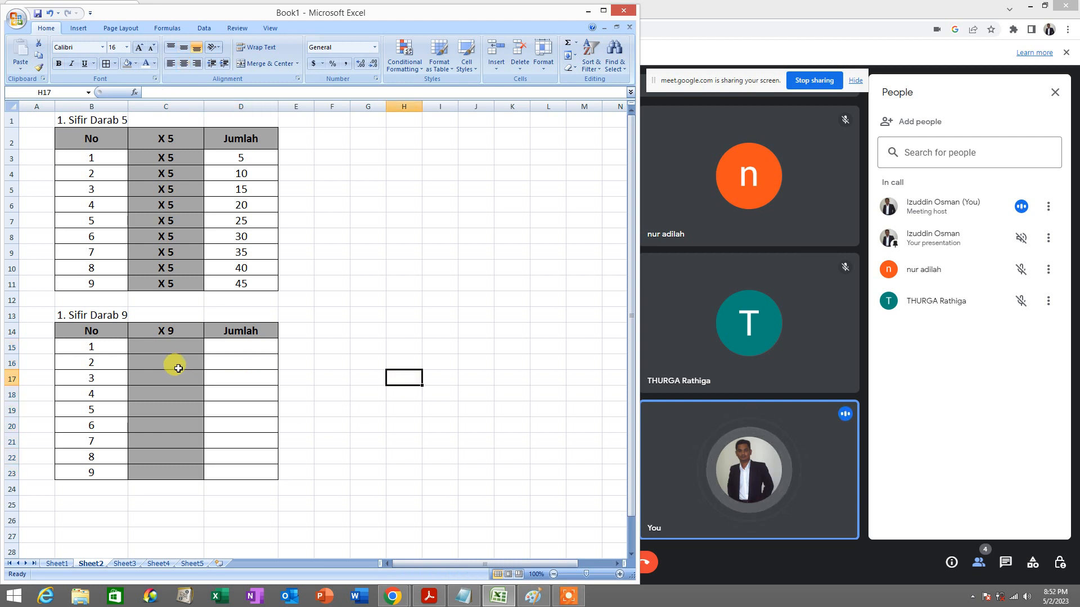
# Step: Highlight the original table in B1:D11 and its copy in B13:D23 to compare the two ranges
pyautogui.moveTo(72, 314); pyautogui.dragTo(264, 472)
pyautogui.moveTo(70, 118); pyautogui.dragTo(245, 279)
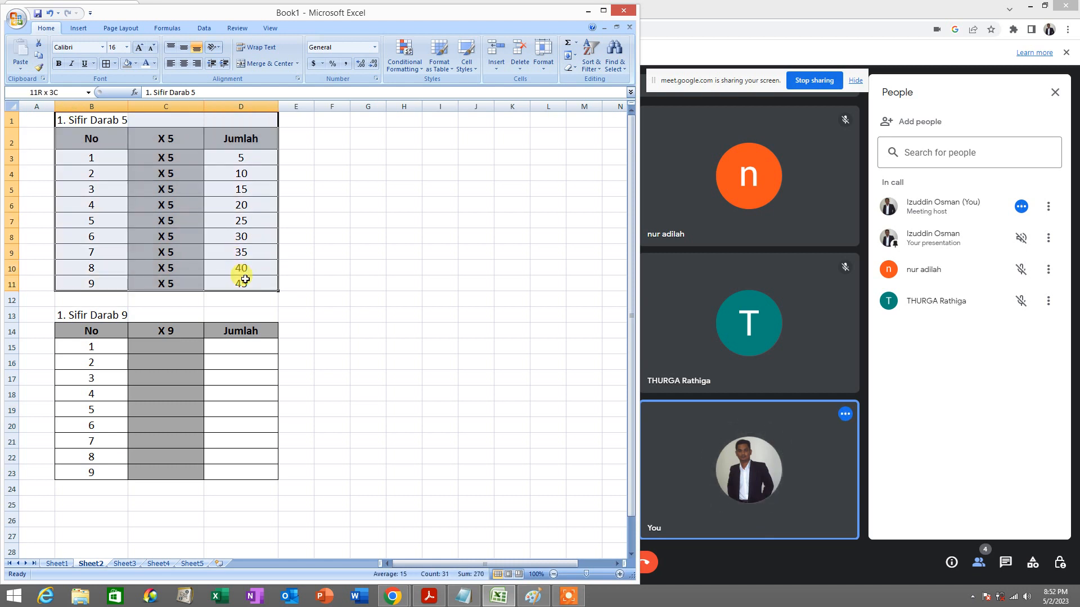
pyautogui.moveTo(246, 280); pyautogui.dragTo(245, 280)
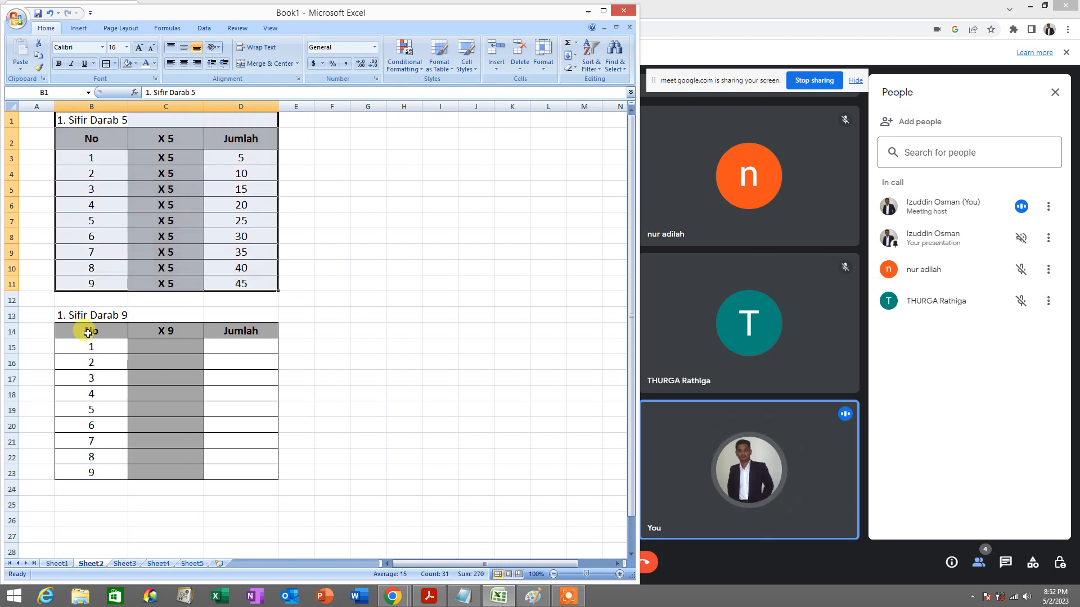
pyautogui.moveTo(57, 311); pyautogui.dragTo(243, 474)
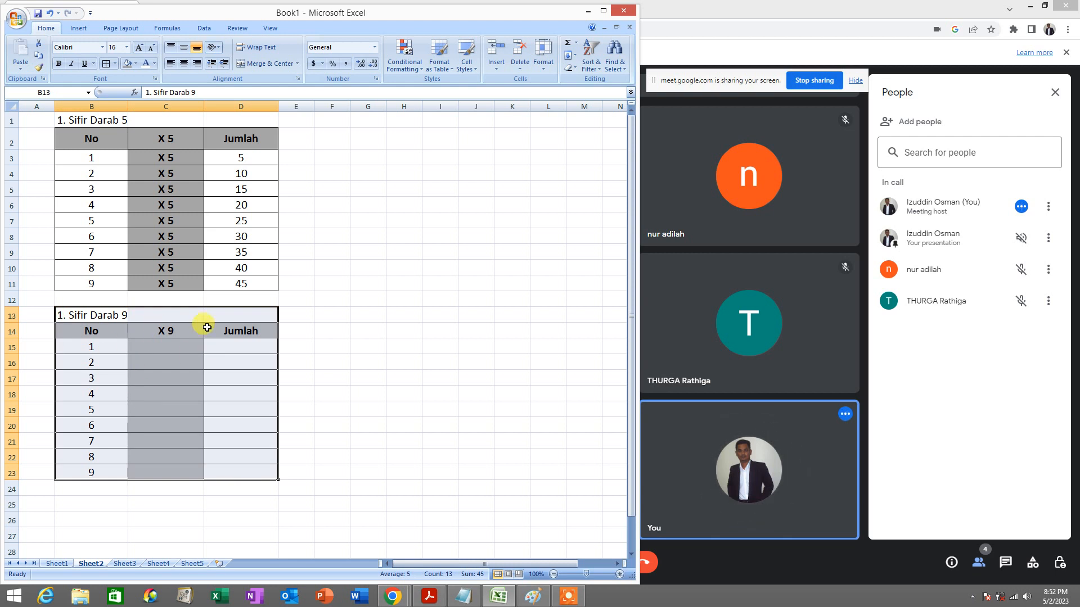
pyautogui.click(391, 379)
pyautogui.moveTo(79, 312); pyautogui.dragTo(227, 479)
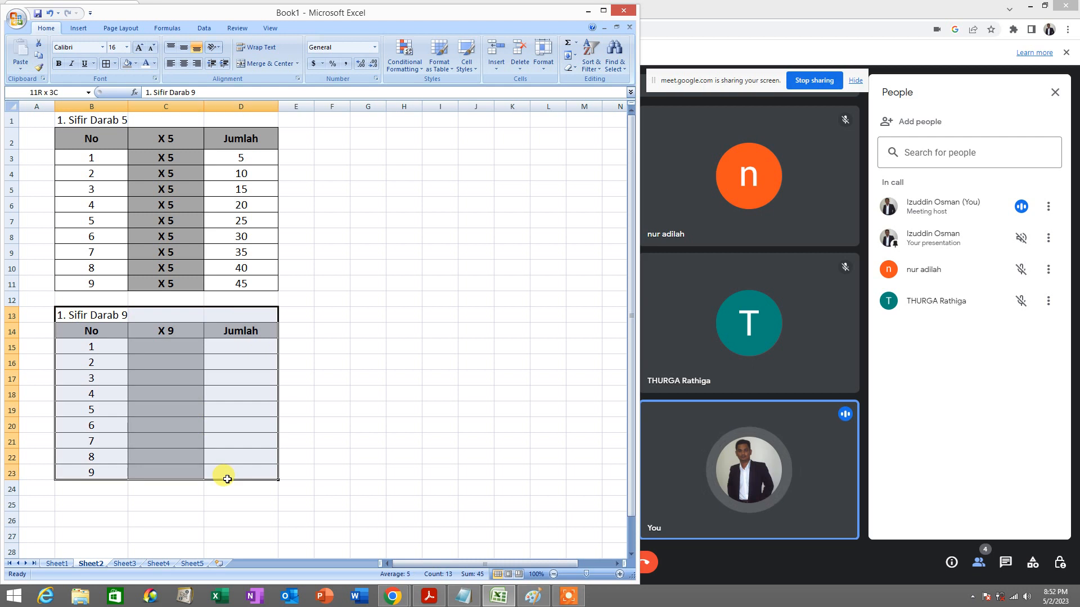
# Step: Undo the edits to the second table and its pasting, back to only the Sifir Darab 5 table
pyautogui.click(49, 15)
pyautogui.click(49, 15)
pyautogui.click(49, 15)
pyautogui.click(49, 15)
pyautogui.click(49, 14)
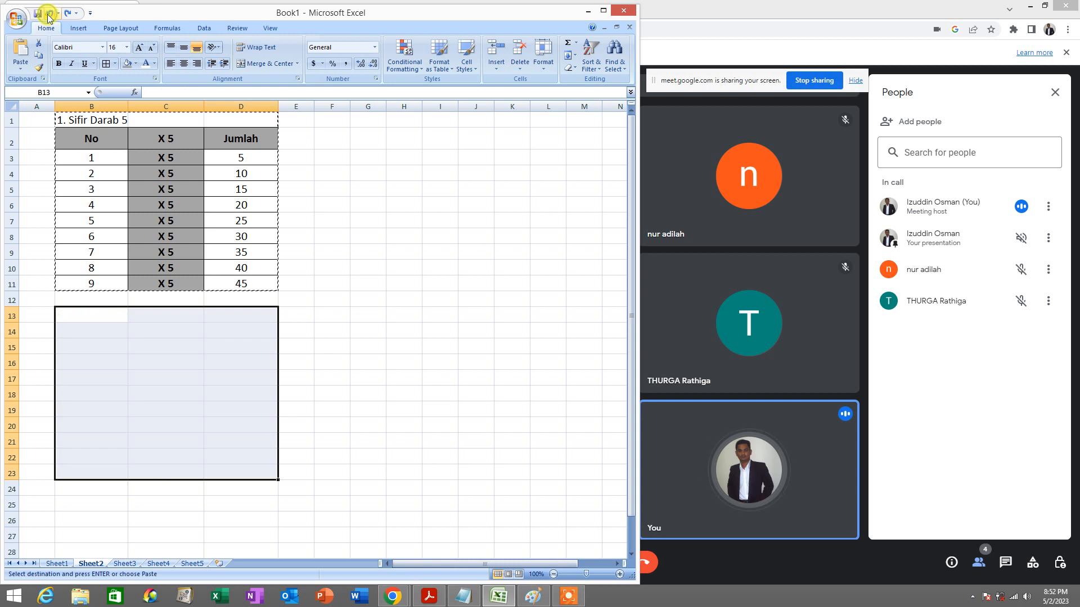
pyautogui.click(49, 15)
pyautogui.click(436, 425)
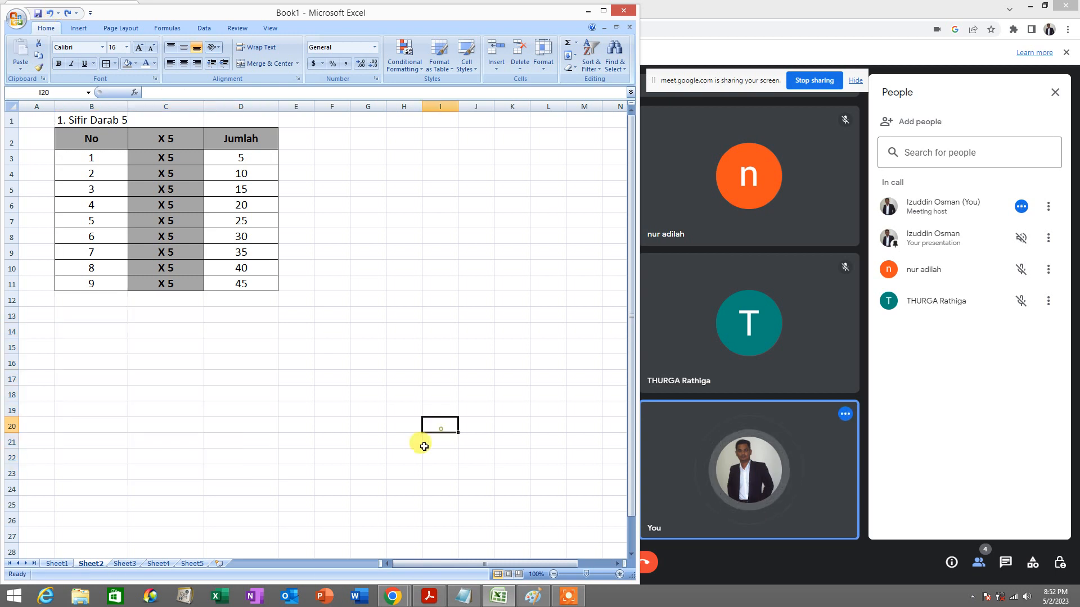
# Step: Switch to the Notepad note and rewrite its line as "Press [ CTRL ] + [ C ] = To copy"
pyautogui.click(463, 596)
pyautogui.moveTo(390, 411); pyautogui.dragTo(245, 374)
pyautogui.press('Delete')
pyautogui.press('Delete')
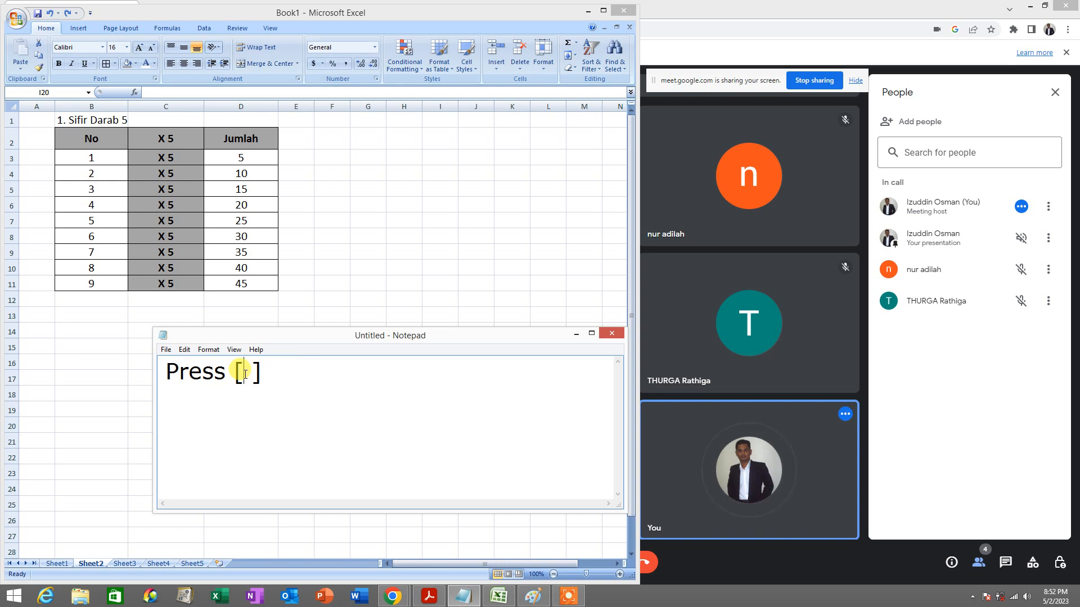
pyautogui.write('CTRL')
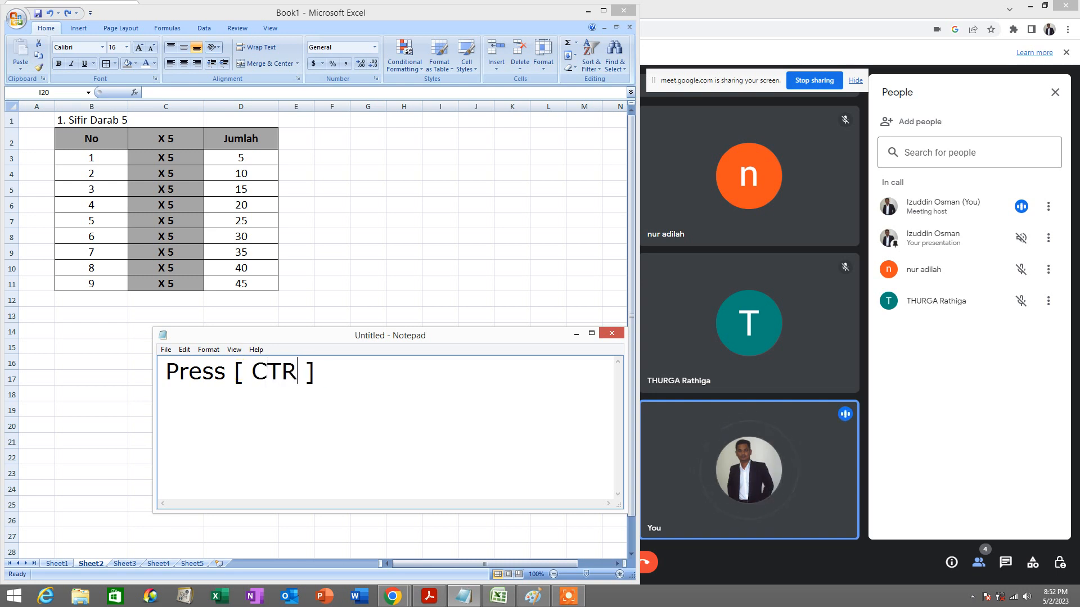
pyautogui.press('Right')
pyautogui.write('+ [ C ]')
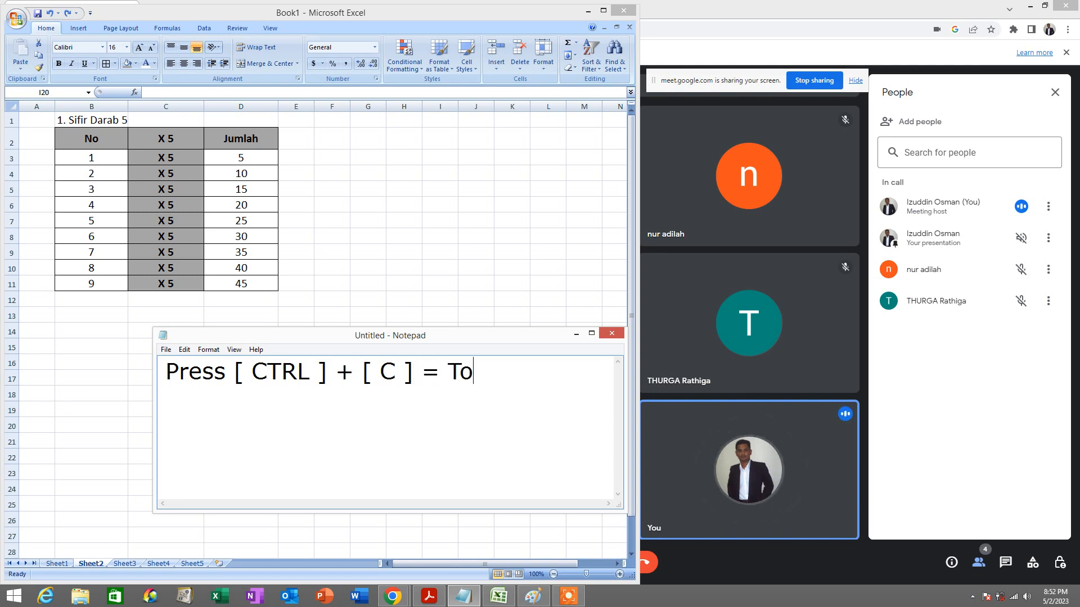
pyautogui.write(' = To copy')
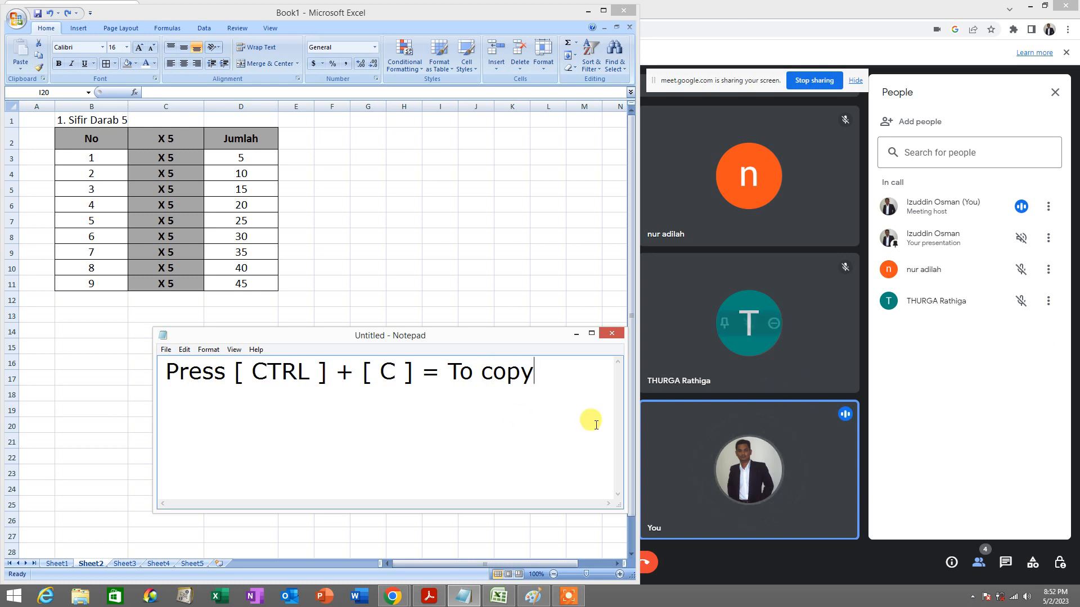
# Step: Duplicate the note's line two lines below and edit the copy to read "Press [ CTRL ] + [ V ] = To paste"
pyautogui.moveTo(548, 374); pyautogui.dragTo(135, 368)
pyautogui.hotkey('ctrl', 'c')
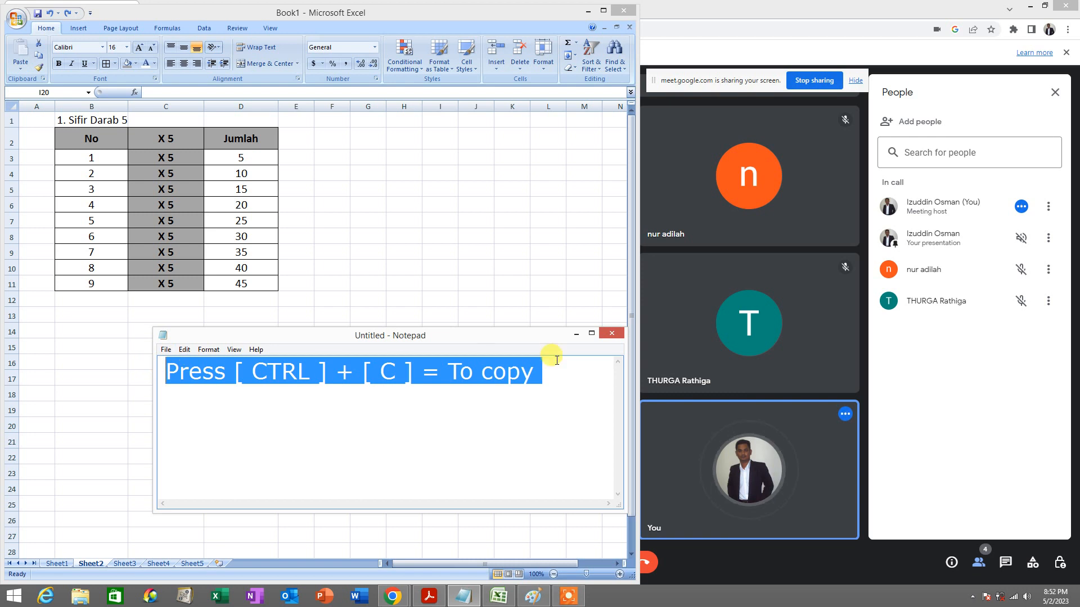
pyautogui.click(569, 378)
pyautogui.press('Return')
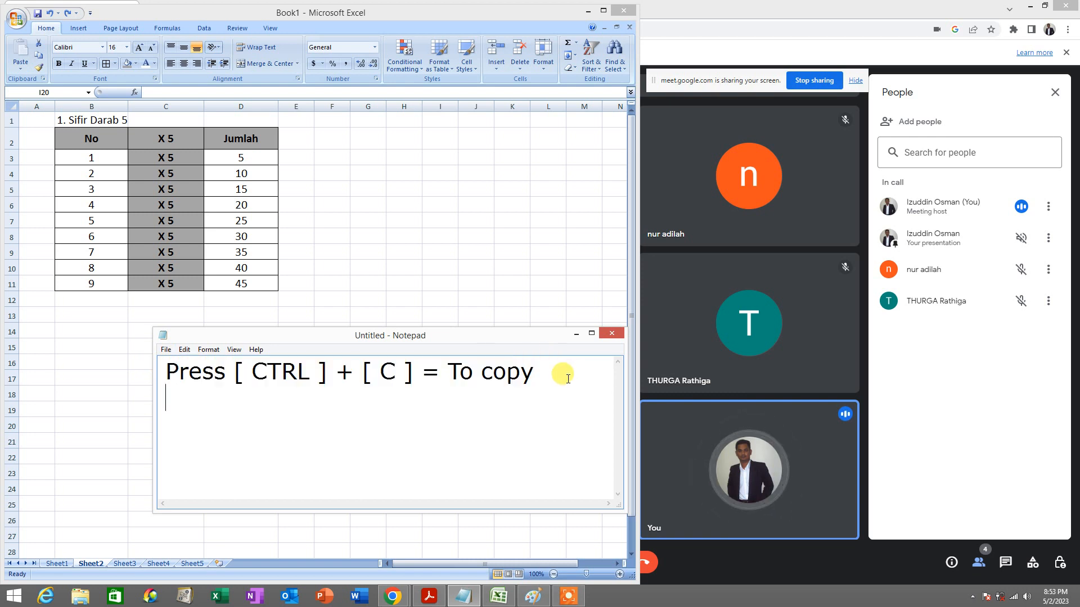
pyautogui.press('Return')
pyautogui.hotkey('ctrl', 'v')
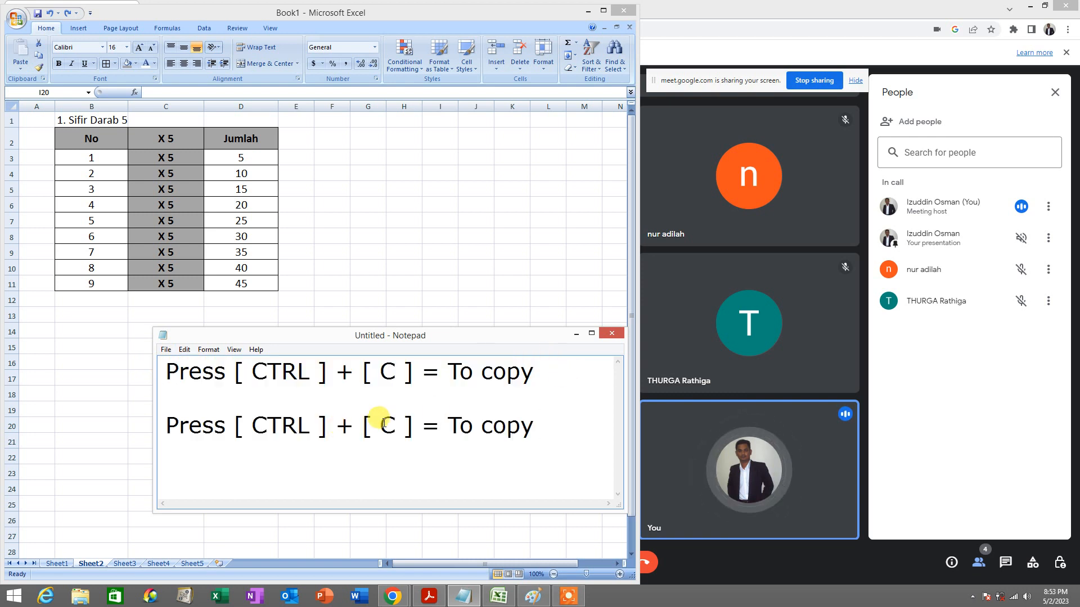
pyautogui.moveTo(378, 421); pyautogui.dragTo(394, 423)
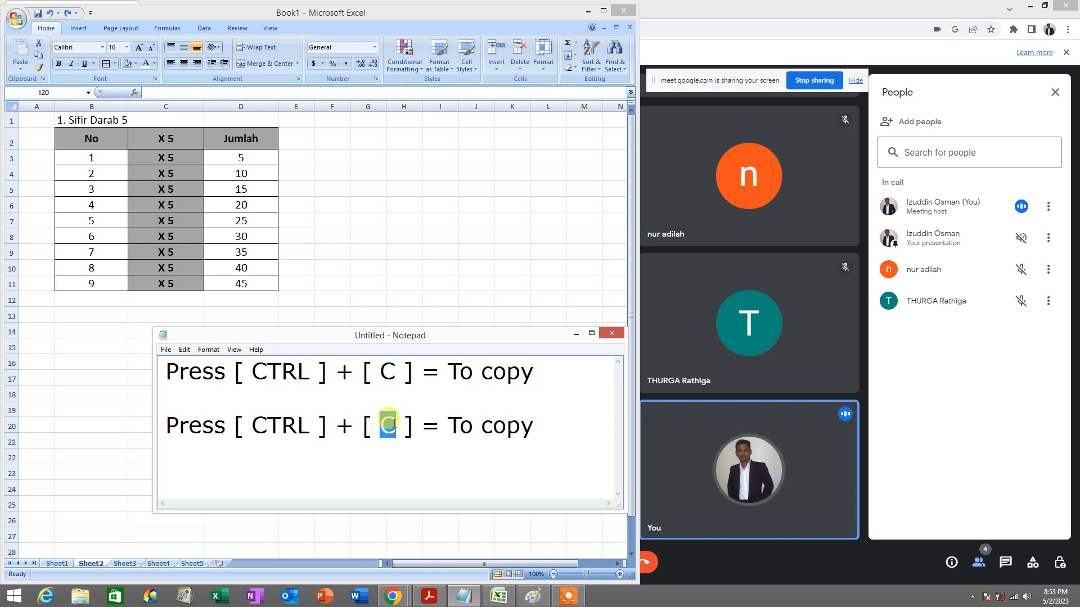
pyautogui.write('V')
pyautogui.moveTo(481, 425); pyautogui.dragTo(531, 426)
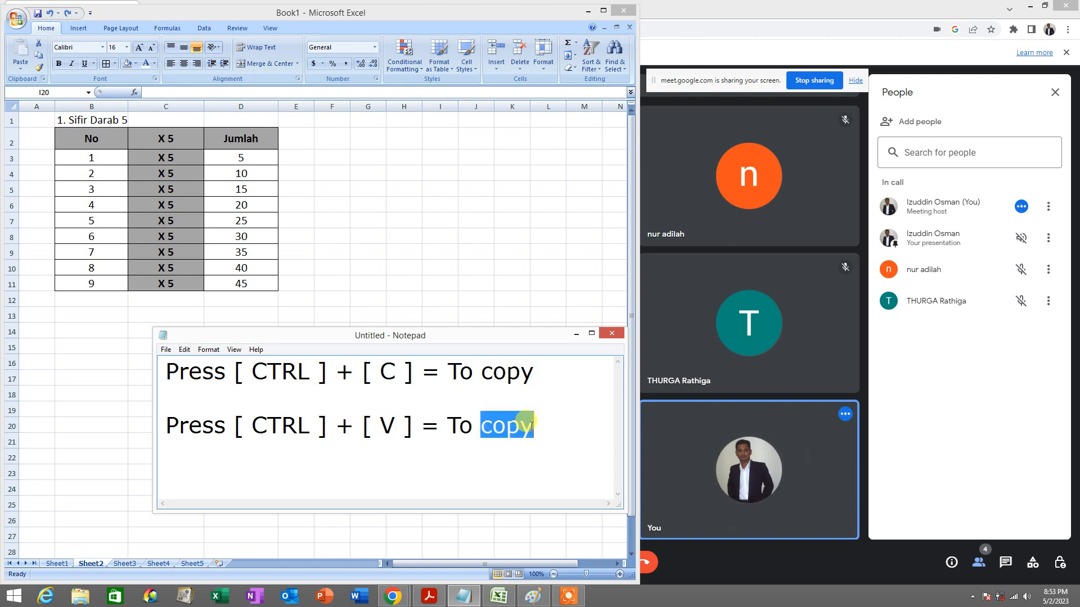
pyautogui.press('BackSpace')
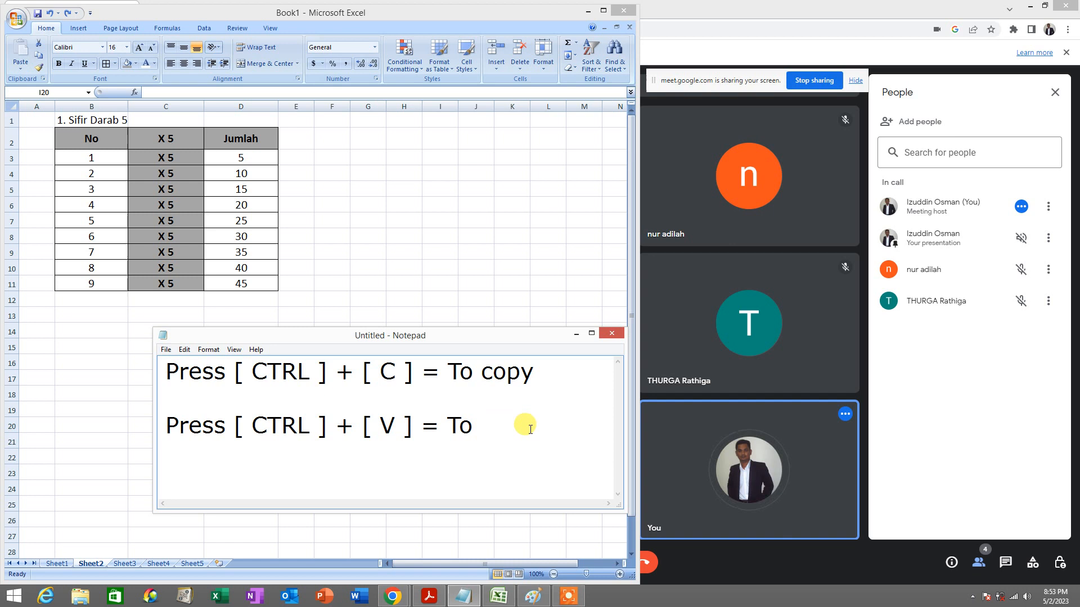
pyautogui.write('paste')
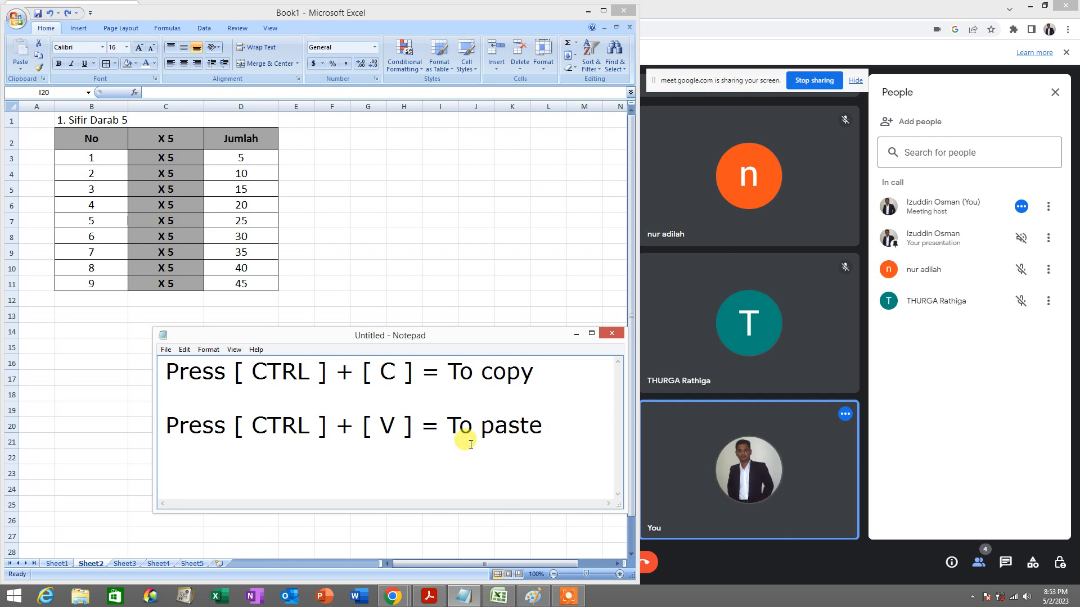
# Step: Copy both shortcut lines from the note, send them in the Google Meet call chat, and show the participant list again
pyautogui.moveTo(162, 368); pyautogui.dragTo(593, 426)
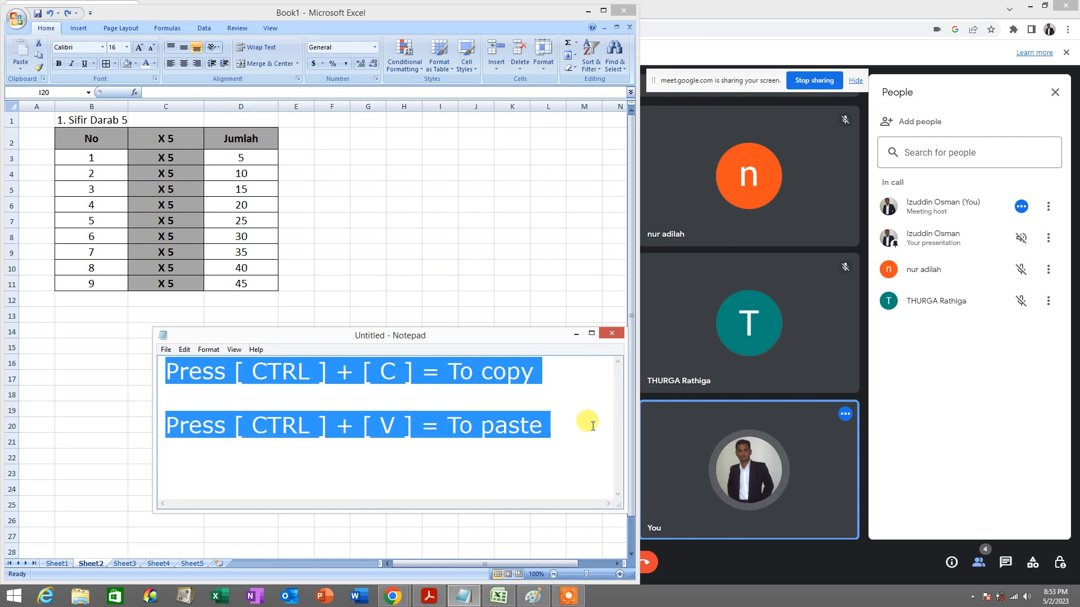
pyautogui.moveTo(165, 372); pyautogui.dragTo(412, 375)
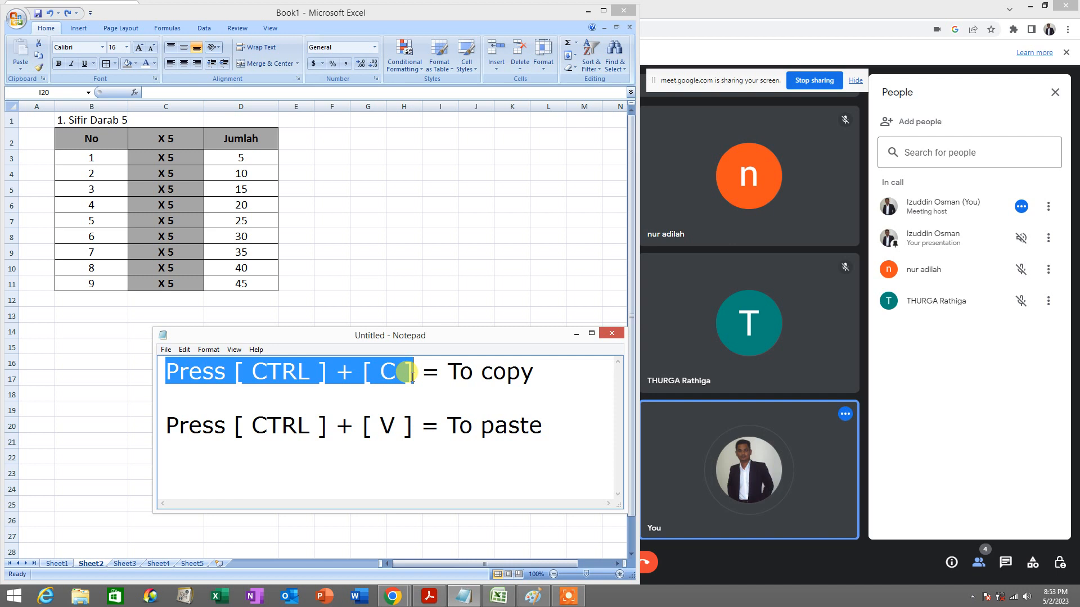
pyautogui.moveTo(162, 429); pyautogui.dragTo(586, 424)
pyautogui.hotkey('ctrl', 'c')
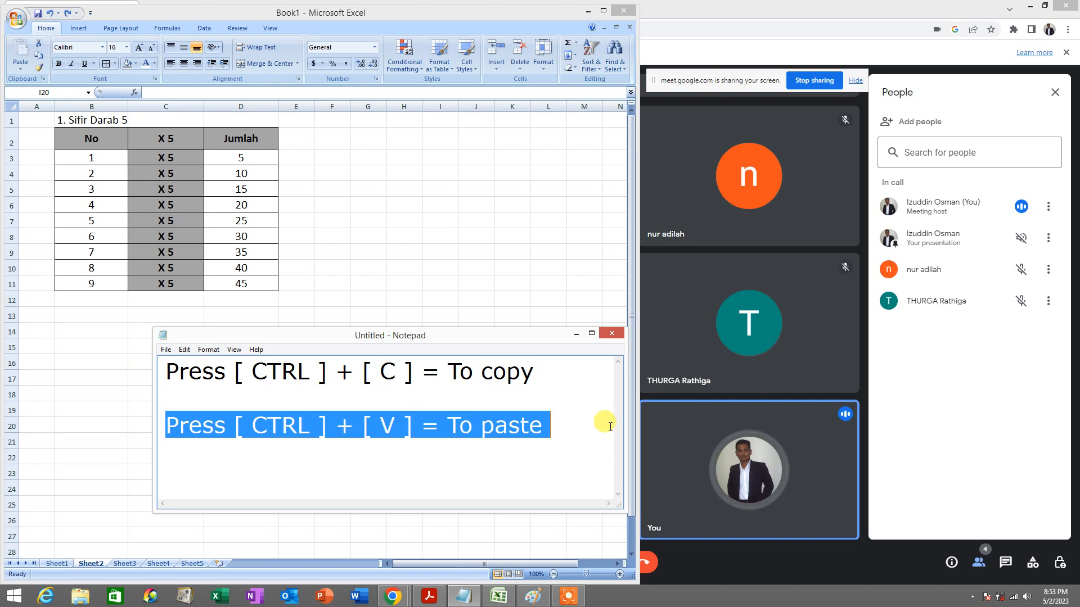
pyautogui.hotkey('ctrl', 'a')
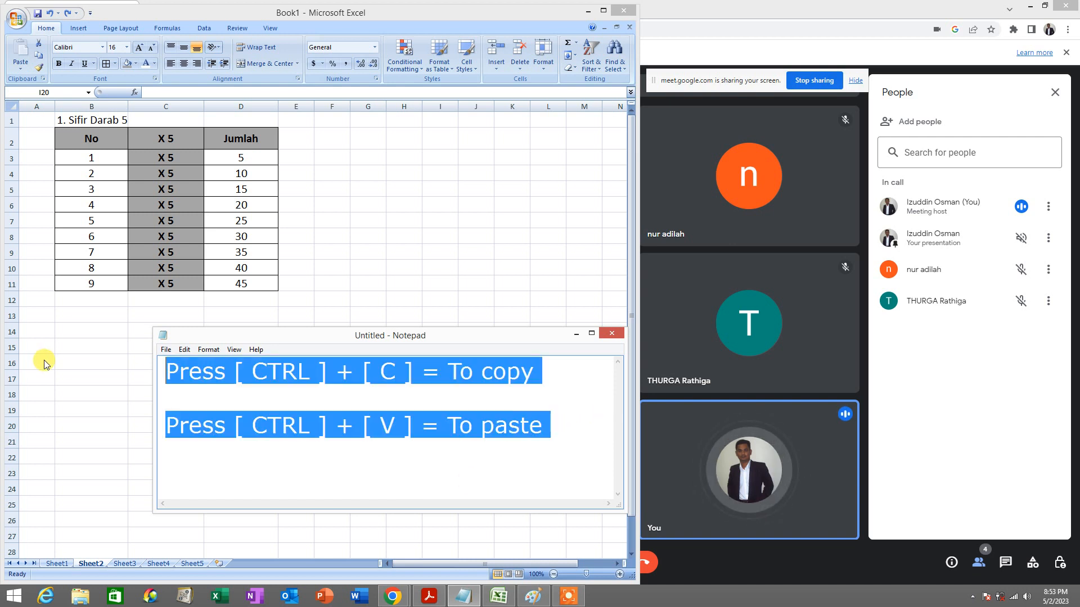
pyautogui.click(577, 335)
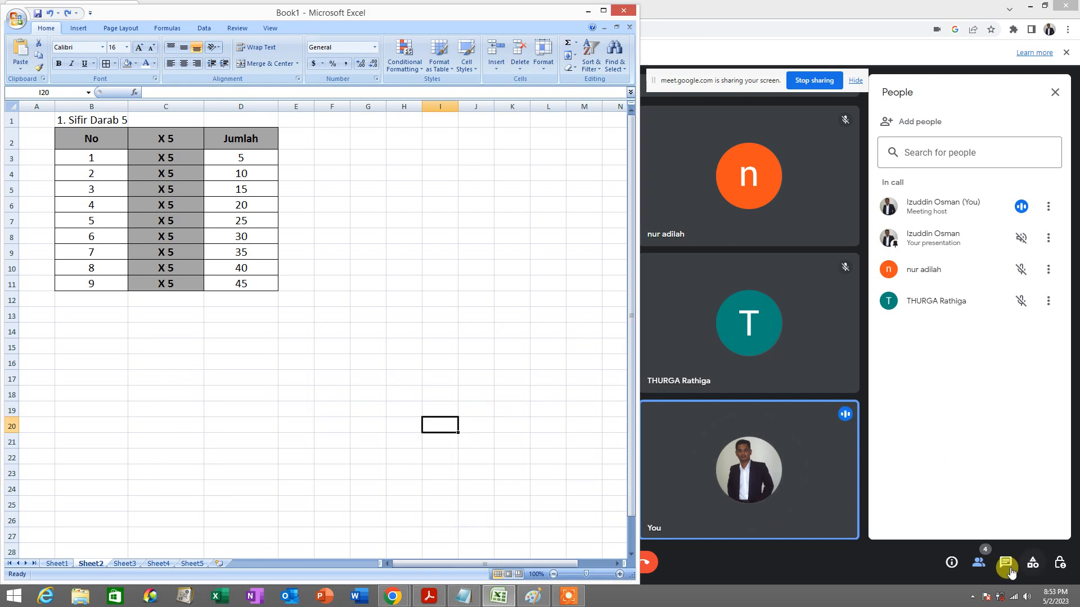
pyautogui.click(1007, 563)
pyautogui.hotkey('ctrl', 'v')
pyautogui.click(1045, 514)
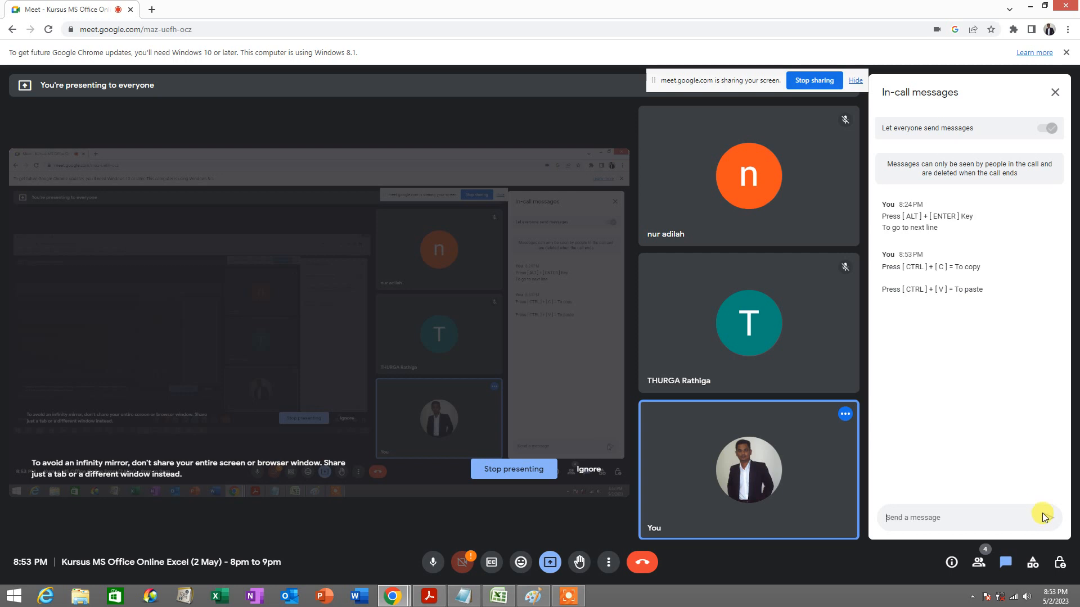
pyautogui.click(978, 562)
# Step: Switch to the Excel workbook and copy the Sifir Darab 5 table with its title, B1:D11, to cell B13
pyautogui.click(491, 600)
pyautogui.click(270, 316)
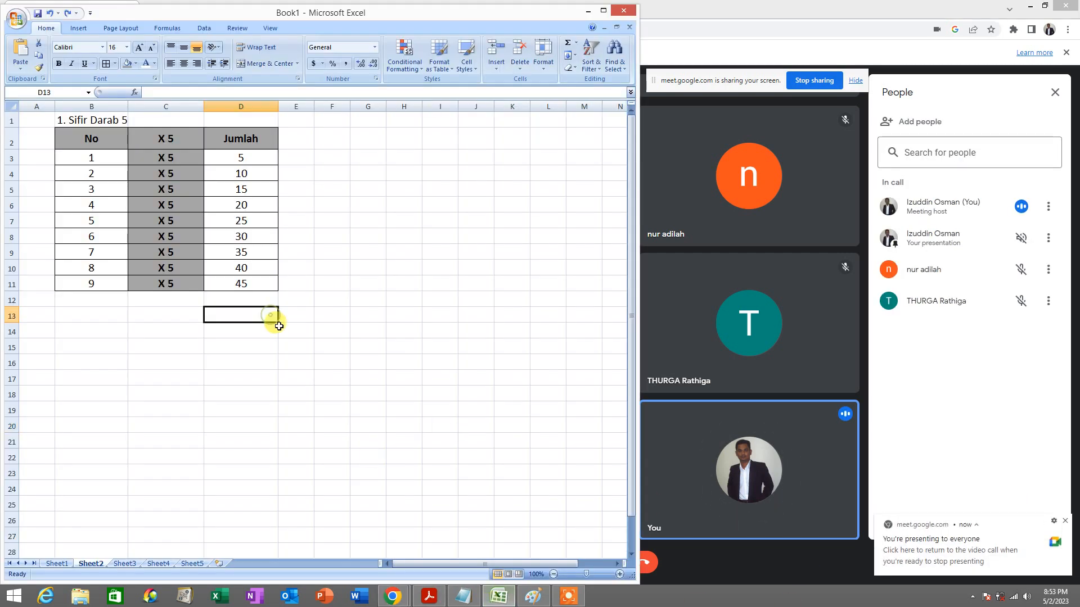
pyautogui.click(98, 317)
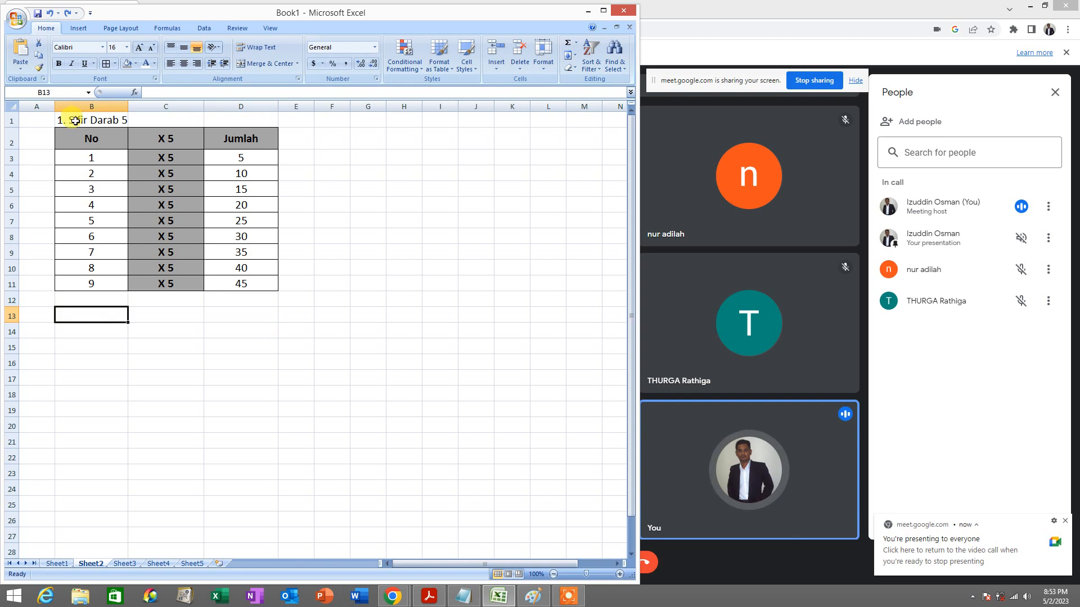
pyautogui.moveTo(75, 122); pyautogui.dragTo(241, 283)
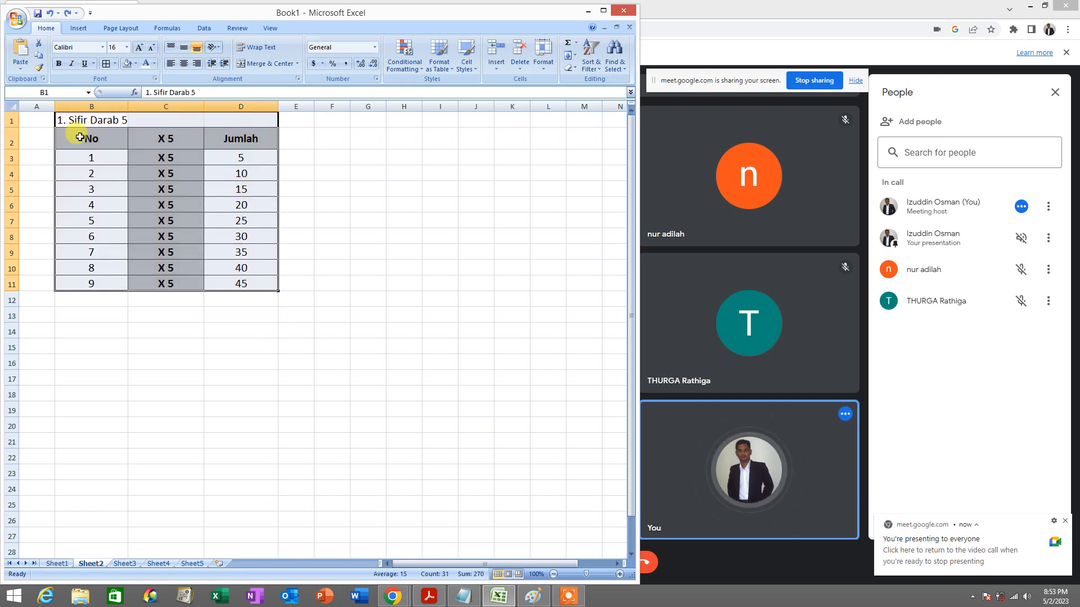
pyautogui.moveTo(83, 120); pyautogui.dragTo(231, 281)
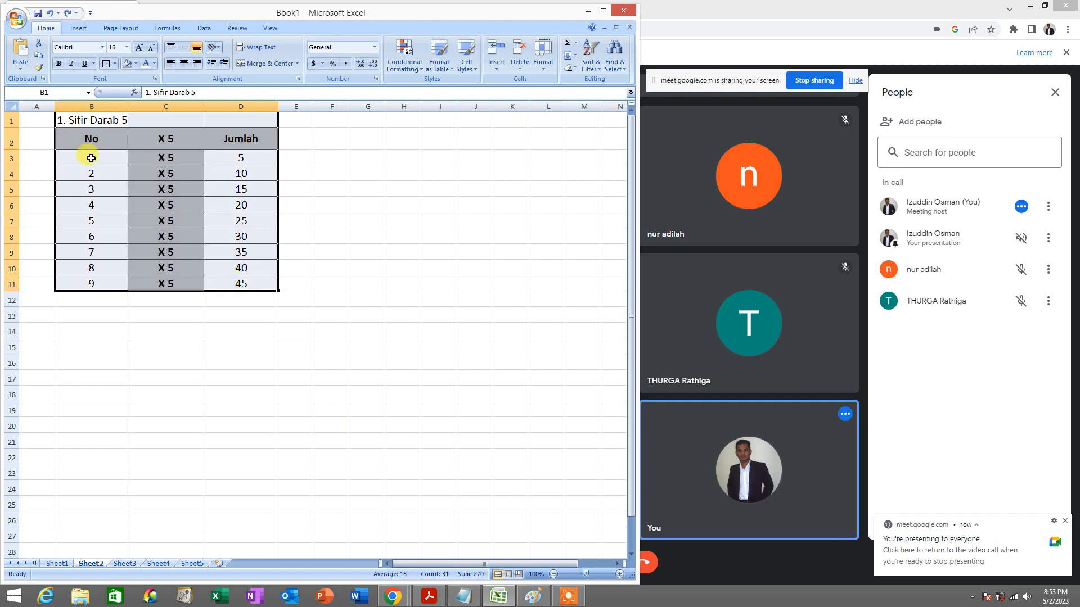
pyautogui.moveTo(79, 119); pyautogui.dragTo(231, 281)
pyautogui.hotkey('ctrl', 'c')
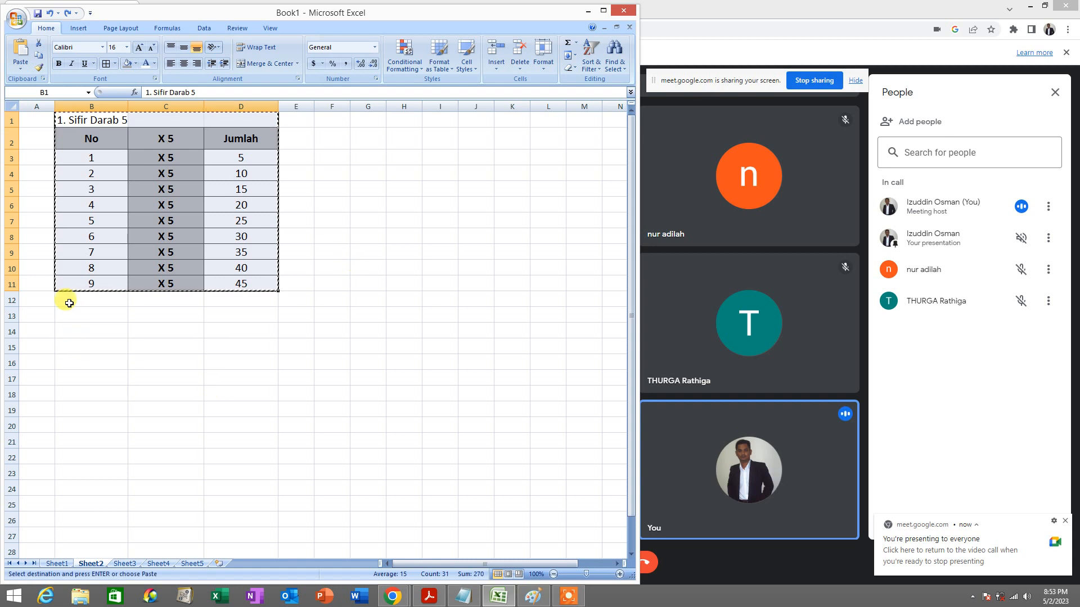
pyautogui.click(86, 315)
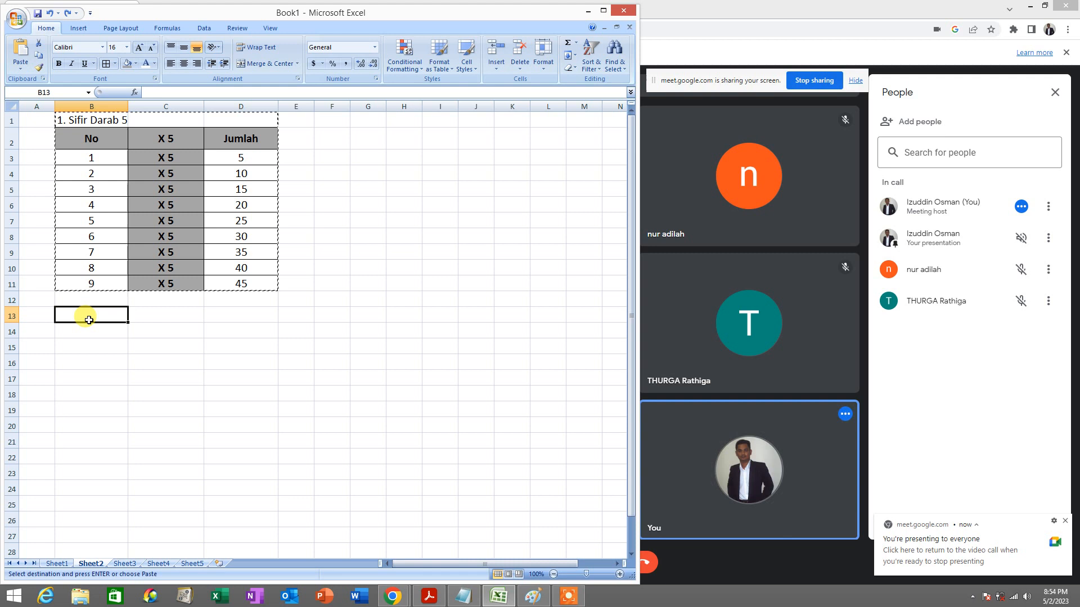
pyautogui.hotkey('ctrl', 'v')
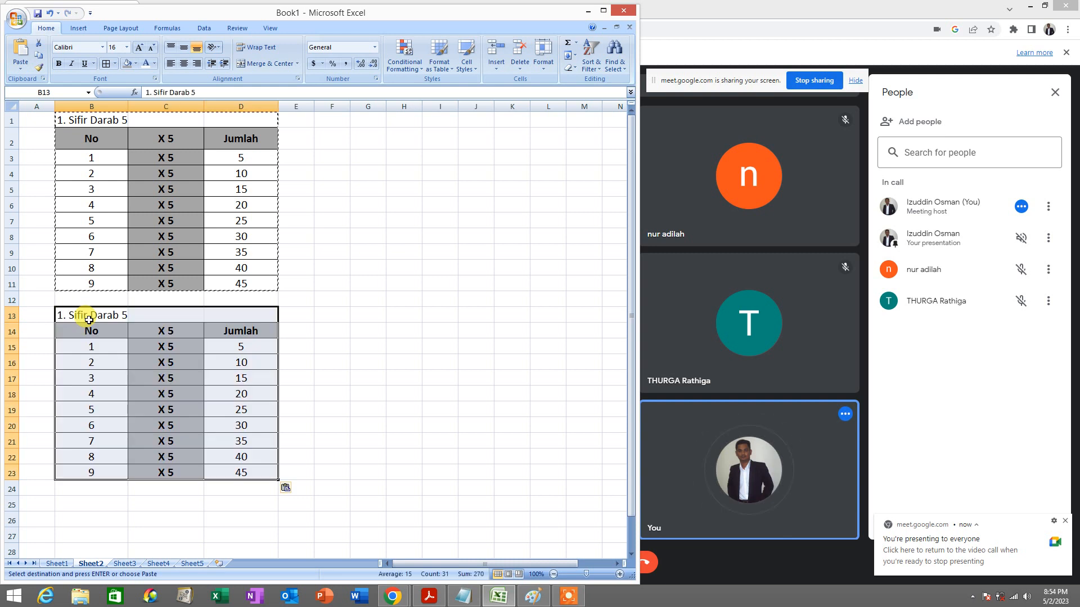
pyautogui.press('Escape')
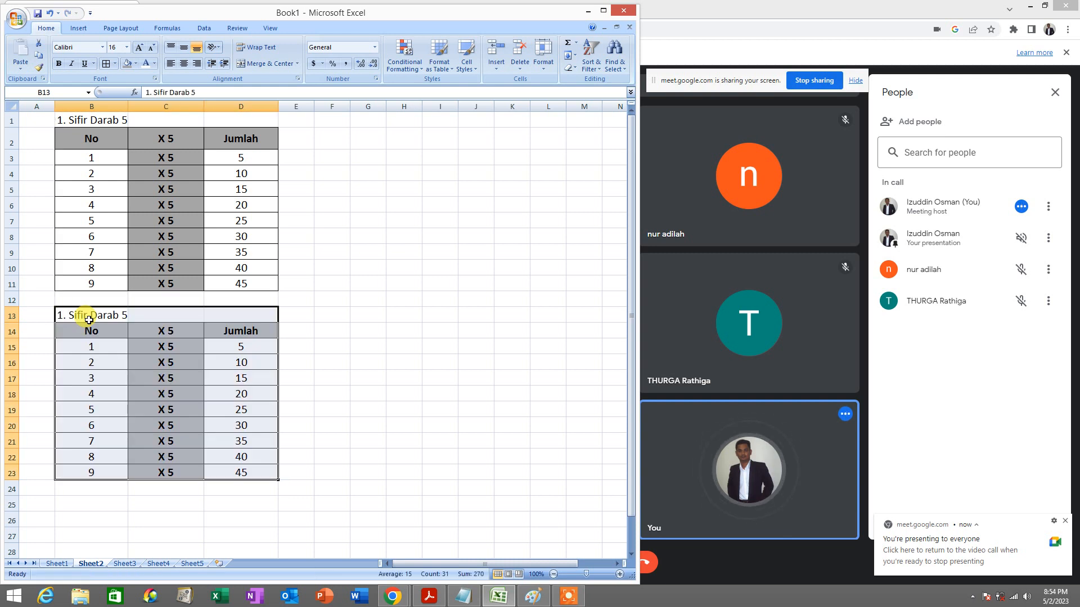
# Step: Change the second table's title in B13 to "1. Sifir Darab 9"
pyautogui.click(89, 320)
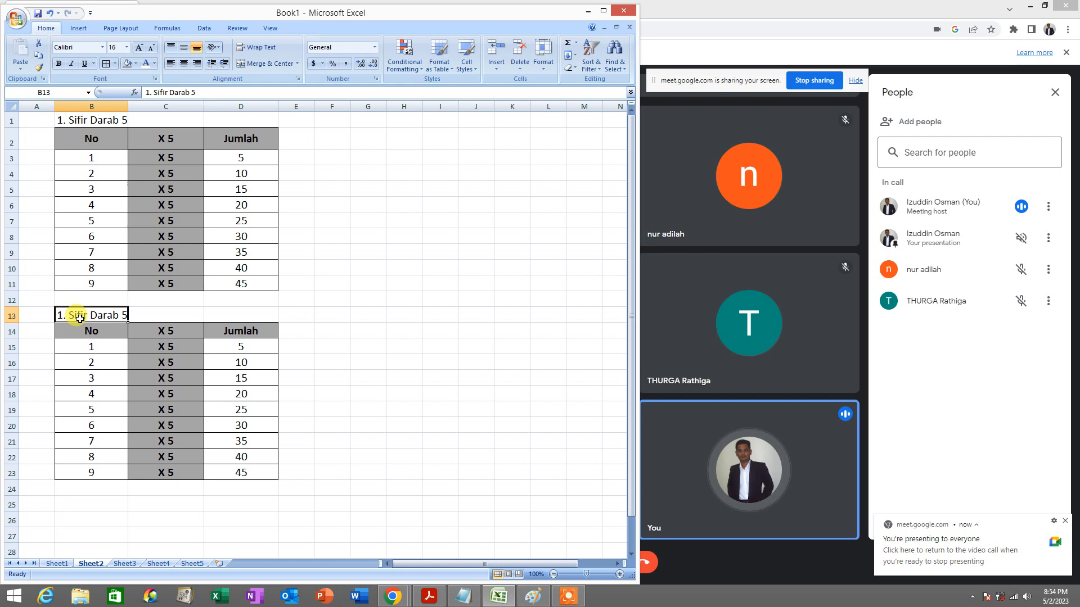
pyautogui.doubleClick(125, 316)
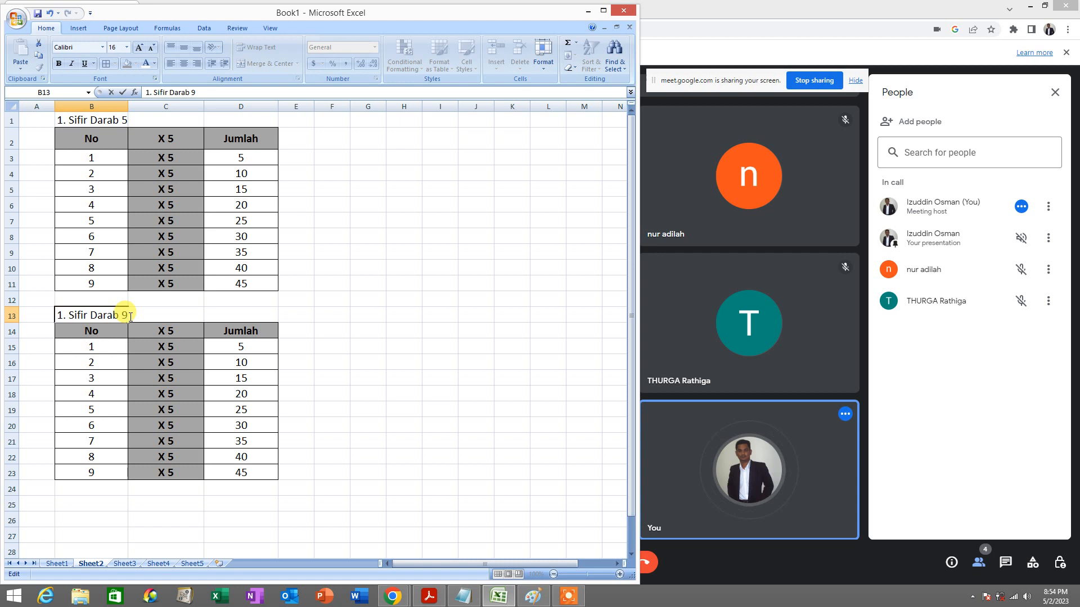
pyautogui.write('9')
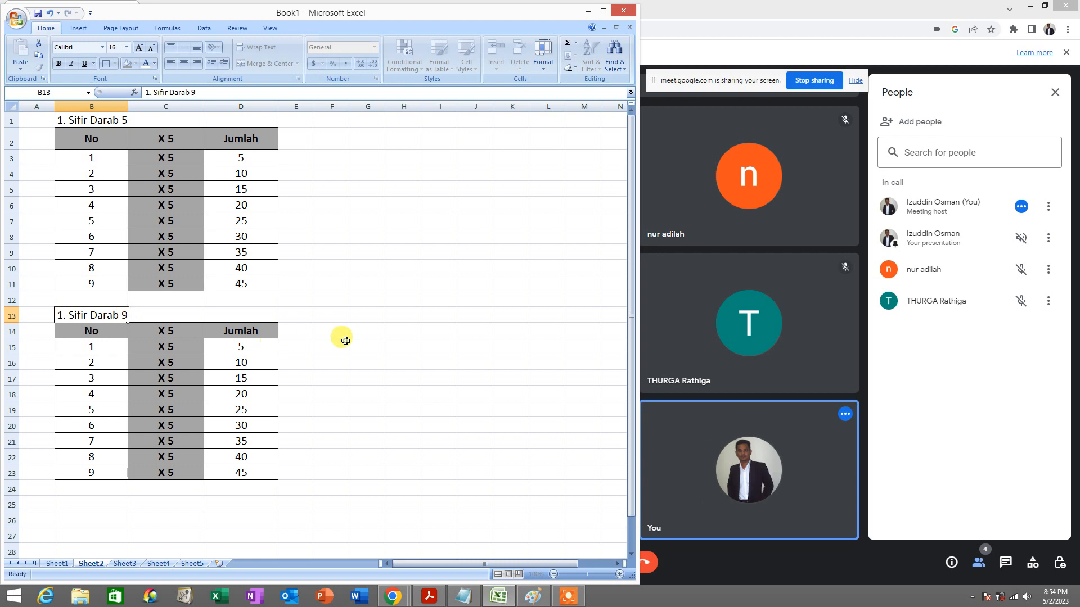
pyautogui.click(336, 345)
# Step: Examine the multiplier cells C15:C23 under the second table's middle header
pyautogui.click(178, 348)
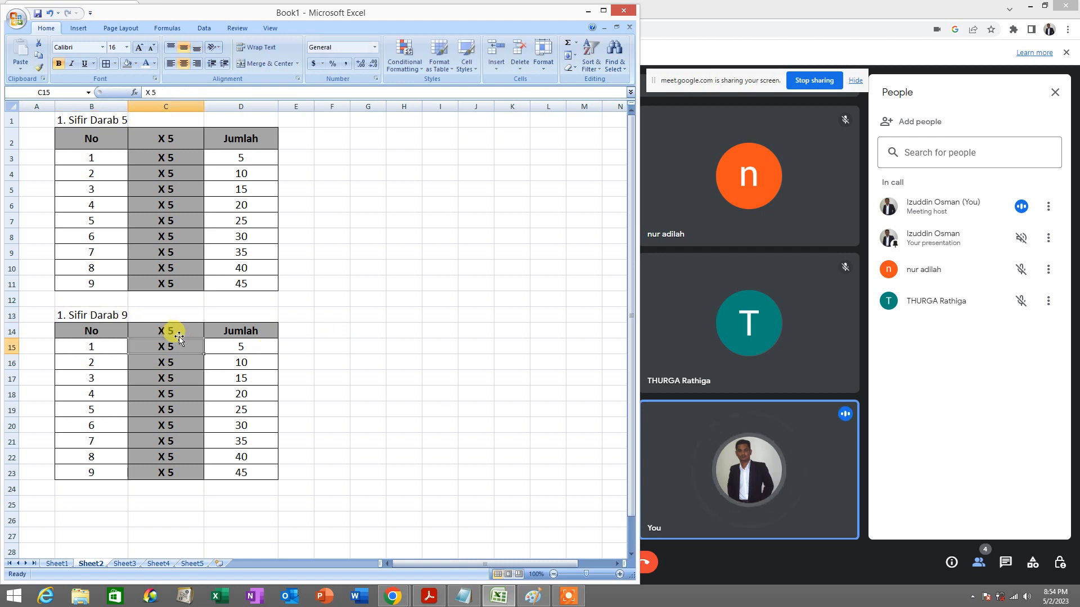
pyautogui.click(176, 358)
pyautogui.click(178, 377)
pyautogui.click(185, 397)
pyautogui.click(186, 426)
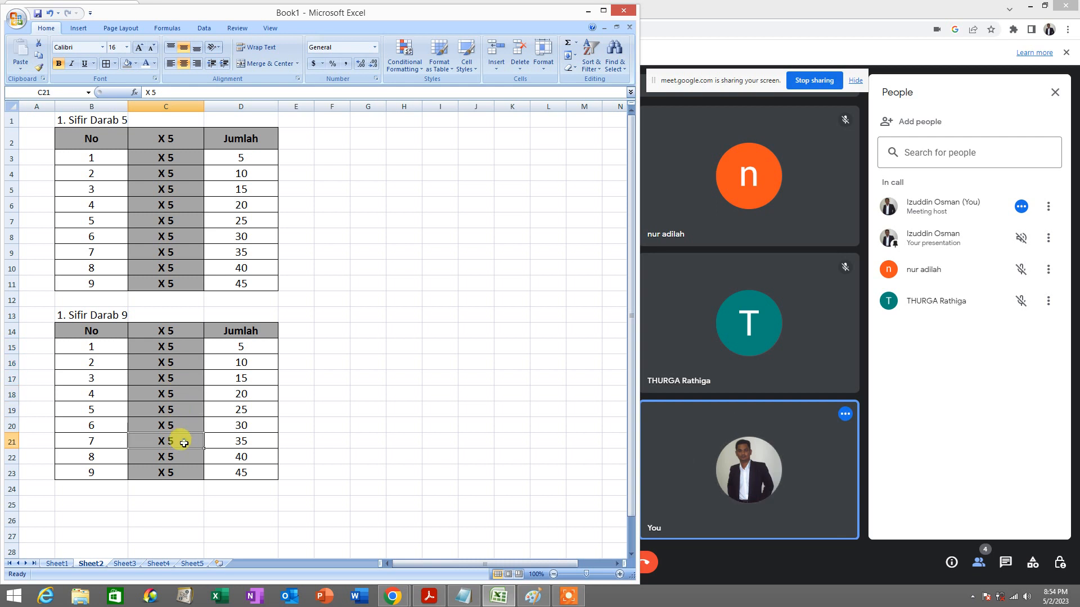
pyautogui.click(186, 473)
pyautogui.moveTo(192, 349); pyautogui.dragTo(174, 474)
pyautogui.click(332, 472)
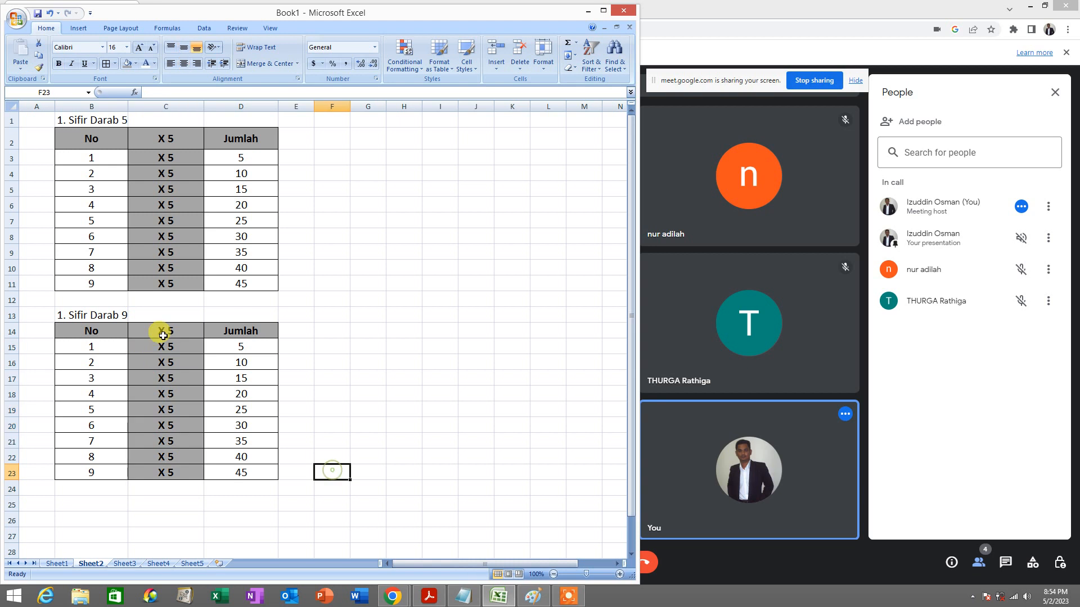
# Step: Change the second table's middle column header in C14 to "X 9"
pyautogui.doubleClick(172, 331)
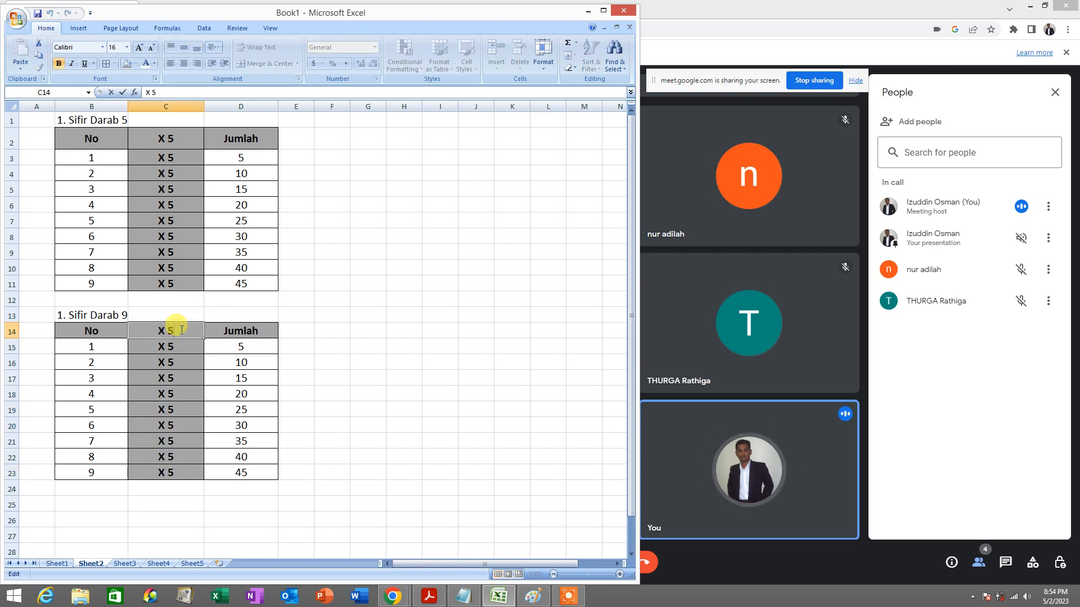
pyautogui.press('BackSpace')
pyautogui.write('9')
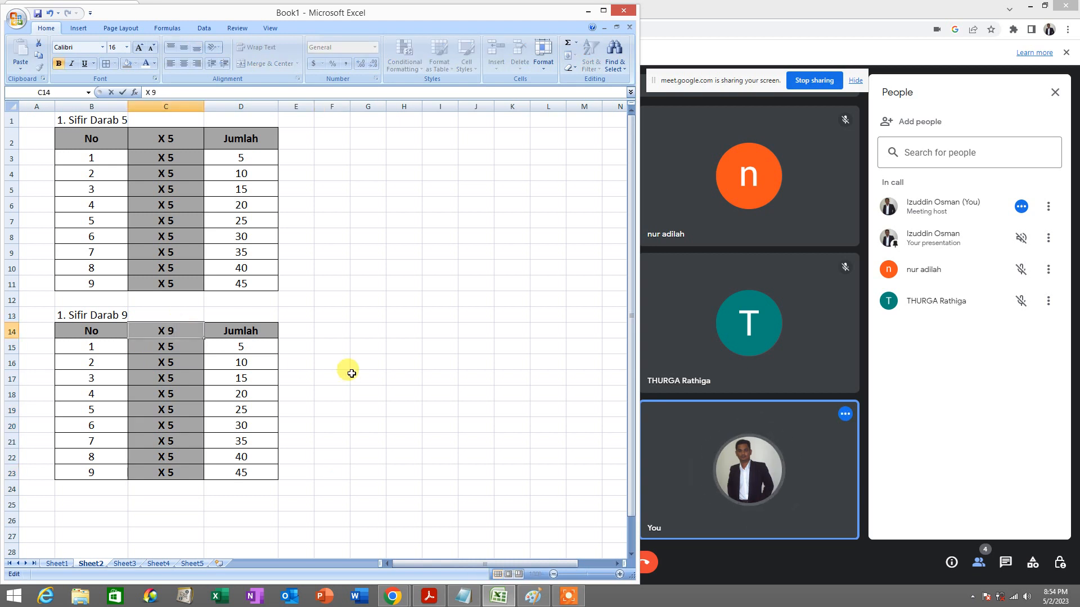
pyautogui.press('Return')
# Step: Clear the old multiplier entries from C15:C23 in the second table
pyautogui.moveTo(182, 345); pyautogui.dragTo(186, 467)
pyautogui.press('Delete')
pyautogui.click(362, 440)
pyautogui.moveTo(188, 342); pyautogui.dragTo(180, 475)
pyautogui.click(468, 380)
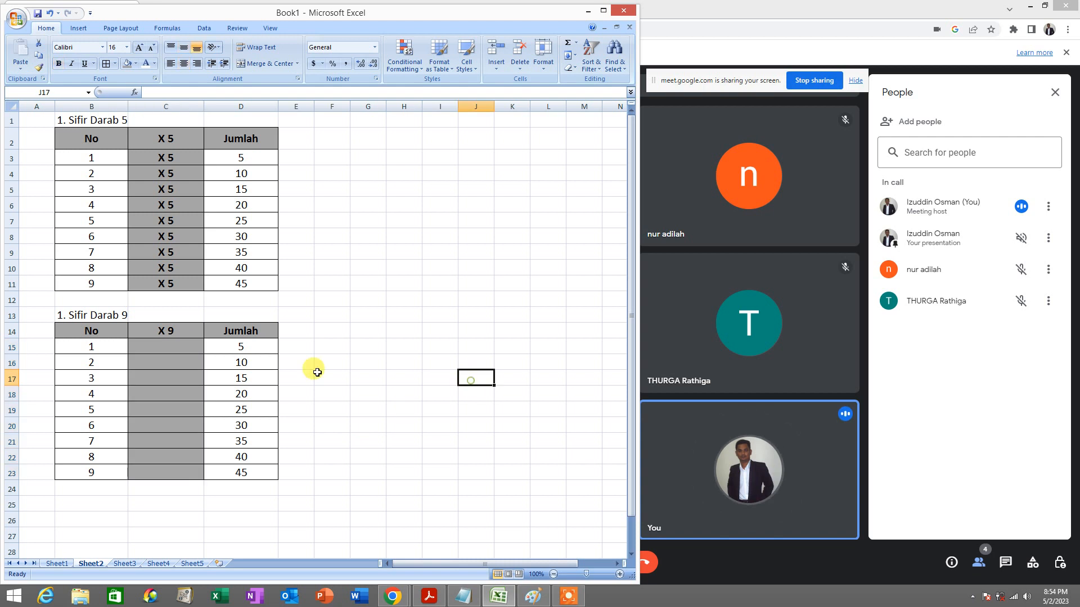
# Step: Copy the "X 9" header from C14 into all the multiplier cells C15:C23
pyautogui.click(180, 330)
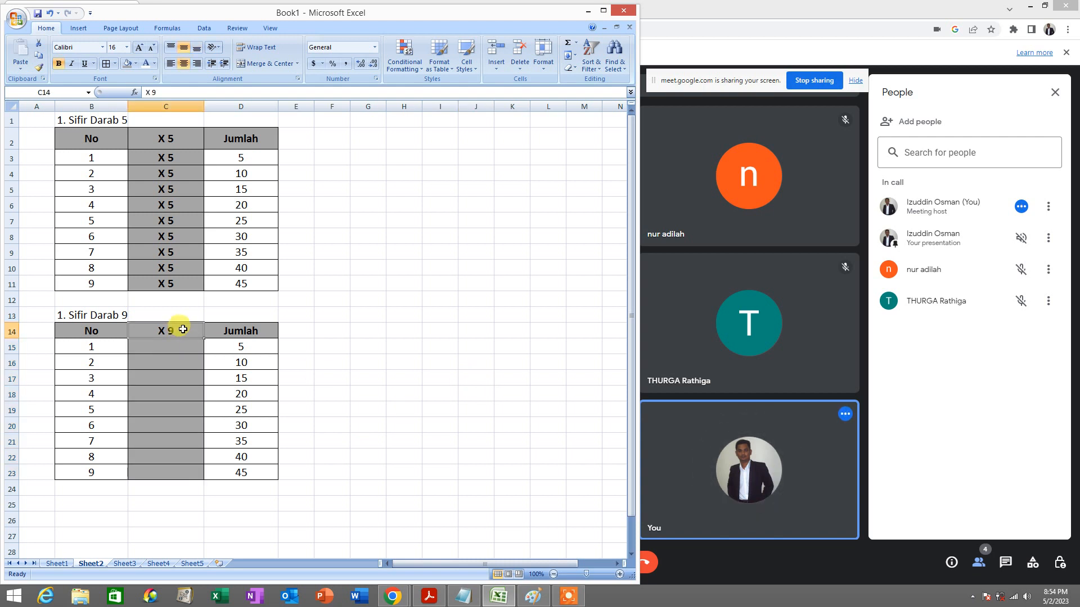
pyautogui.hotkey('ctrl', 'c')
pyautogui.moveTo(174, 347); pyautogui.dragTo(180, 474)
pyautogui.hotkey('ctrl', 'v')
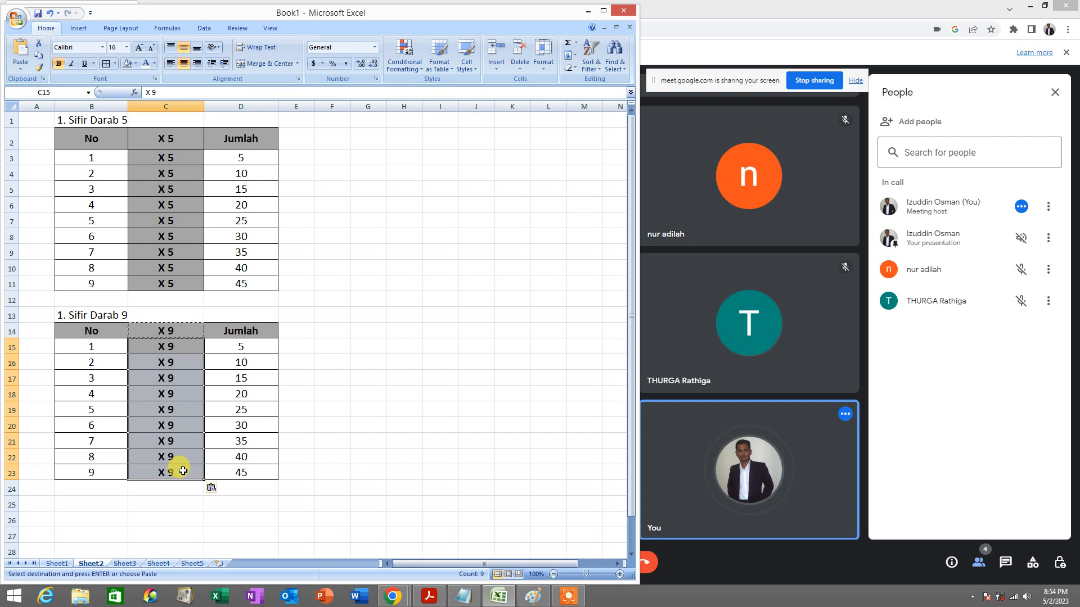
pyautogui.press('Escape')
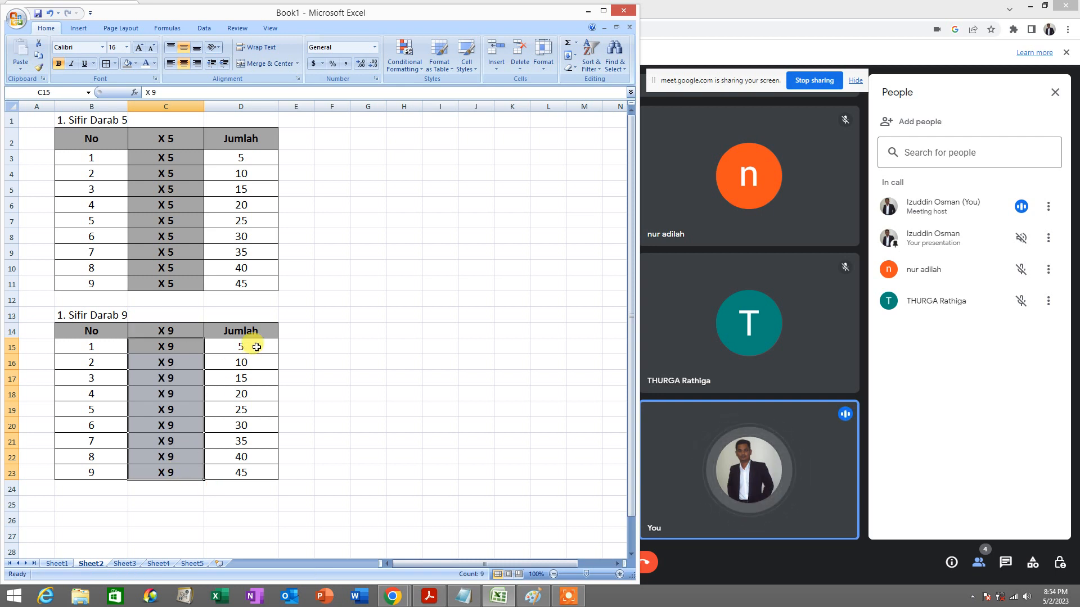
# Step: Clear the results in the second table's Jumlah column, D15:D23
pyautogui.moveTo(256, 347); pyautogui.dragTo(260, 464)
pyautogui.press('Delete')
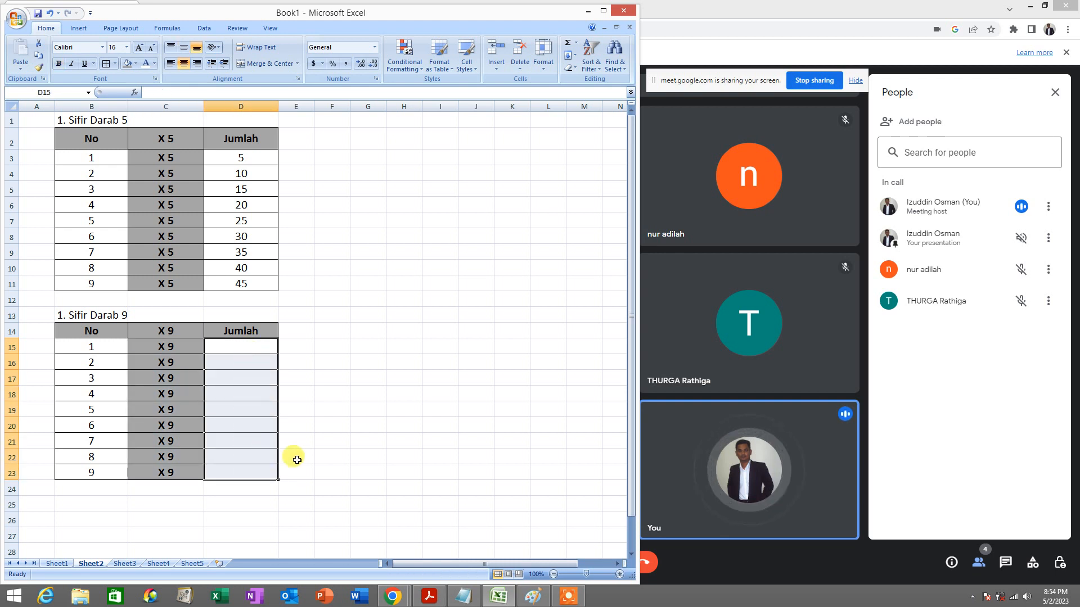
pyautogui.click(354, 434)
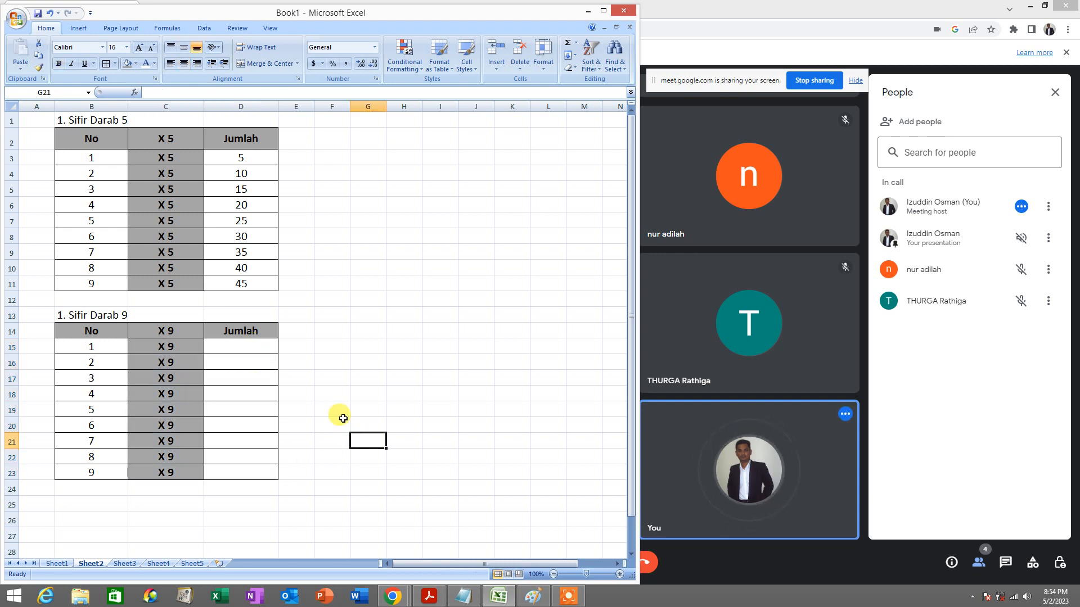
# Step: Start a formula in D15, the first Jumlah cell of the second table, with a reference to B15 (=B15)
pyautogui.click(259, 349)
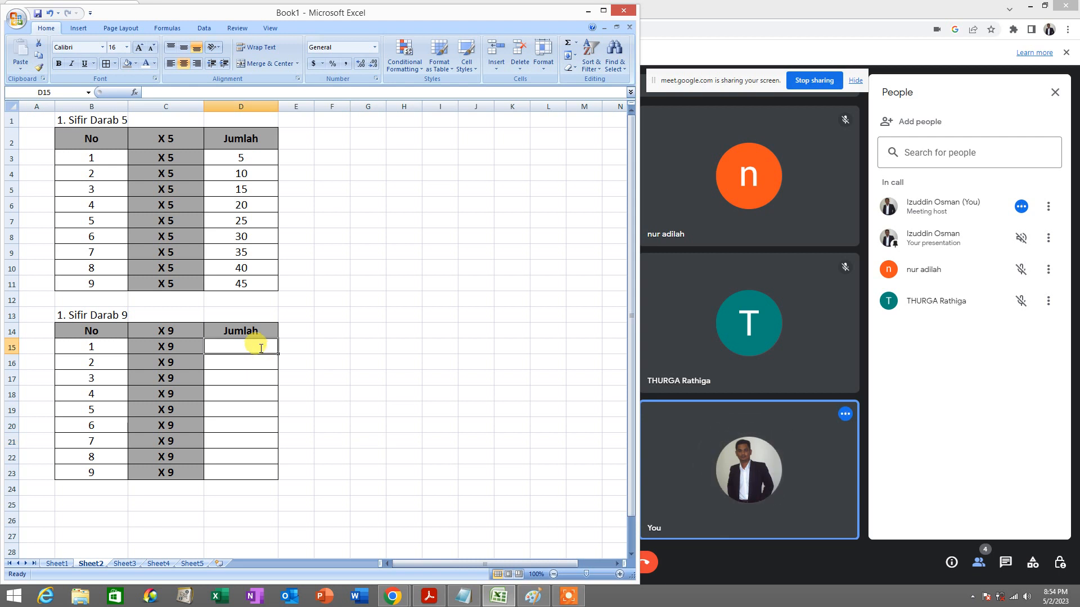
pyautogui.write('=')
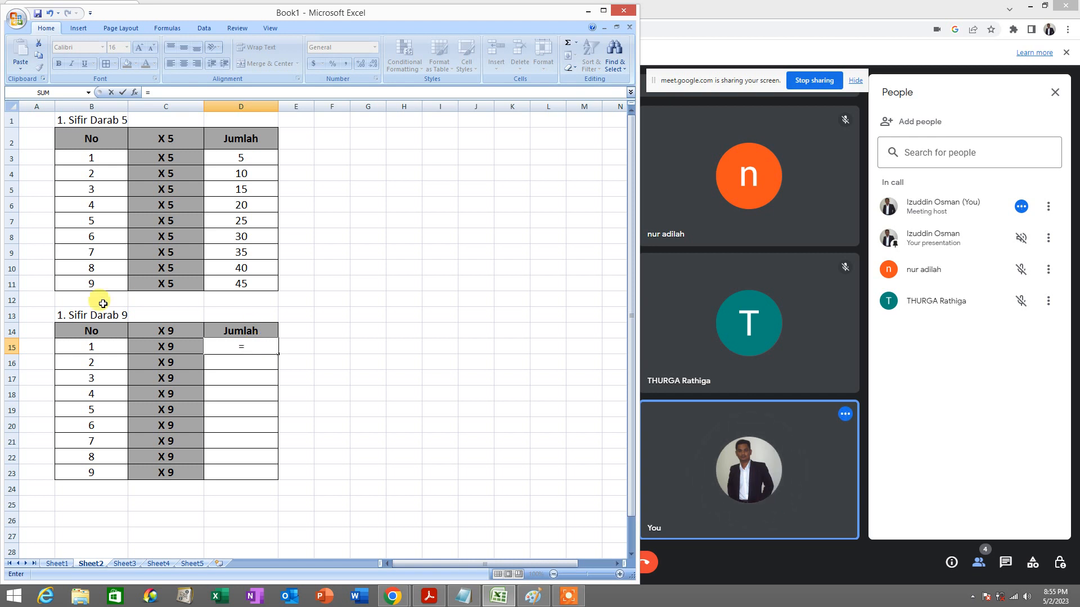
pyautogui.click(93, 350)
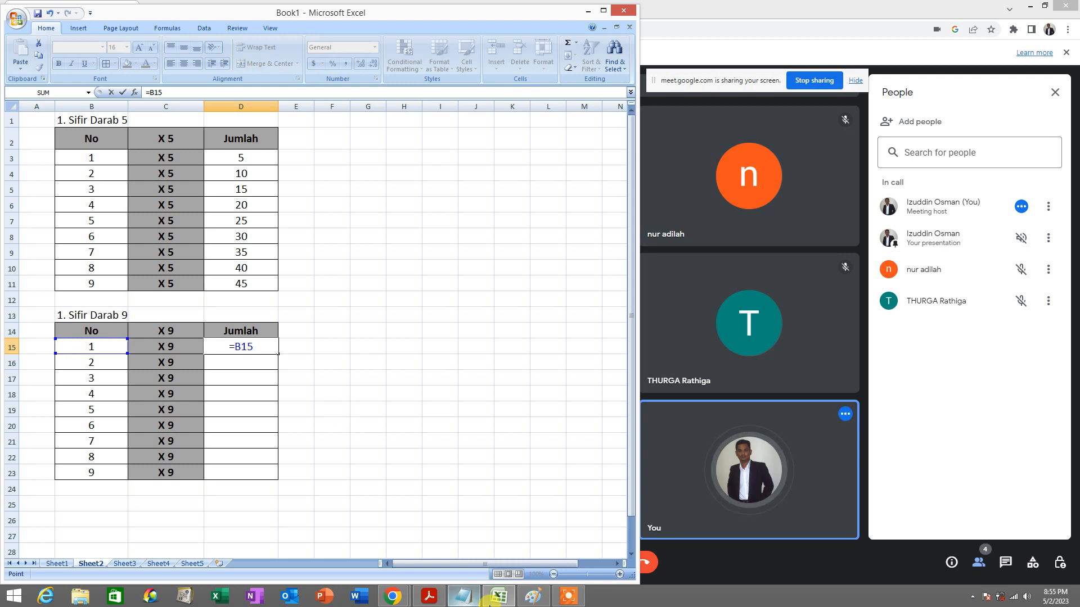
# Step: Switch to Paint and paste the screenshot of the Excel sheet showing the =B15 formula
pyautogui.click(533, 596)
pyautogui.click(14, 43)
pyautogui.scroll(2, 257, 241)
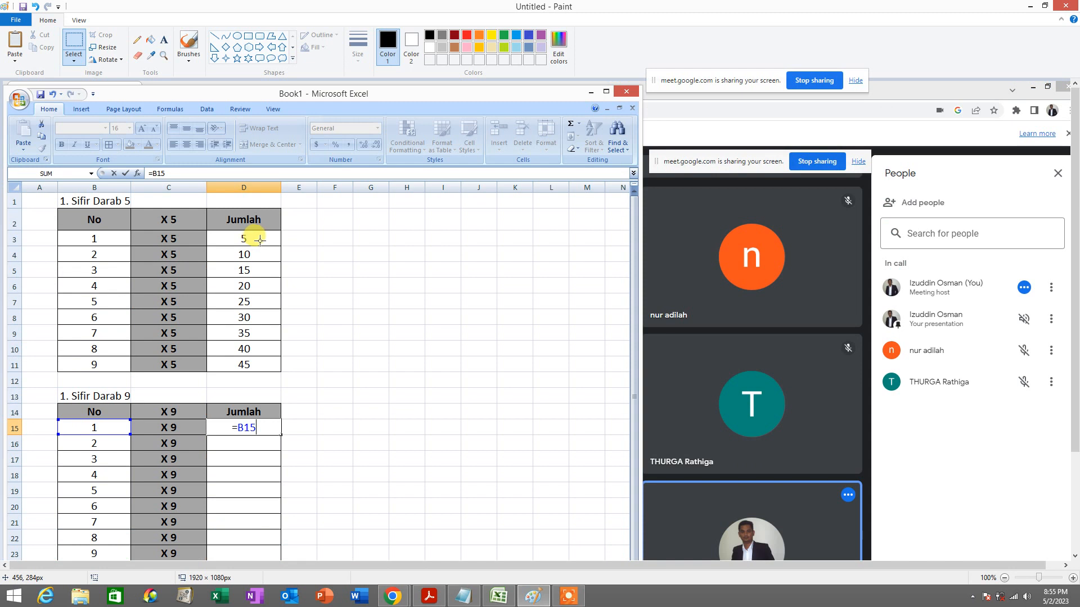
pyautogui.scroll(-1, 1074, 311)
pyautogui.scroll(-1, 1073, 311)
# Step: With a red pencil, draw an arrow to the =B15 formula, underline it, and circle cell B15, column header B and row header 15
pyautogui.click(136, 41)
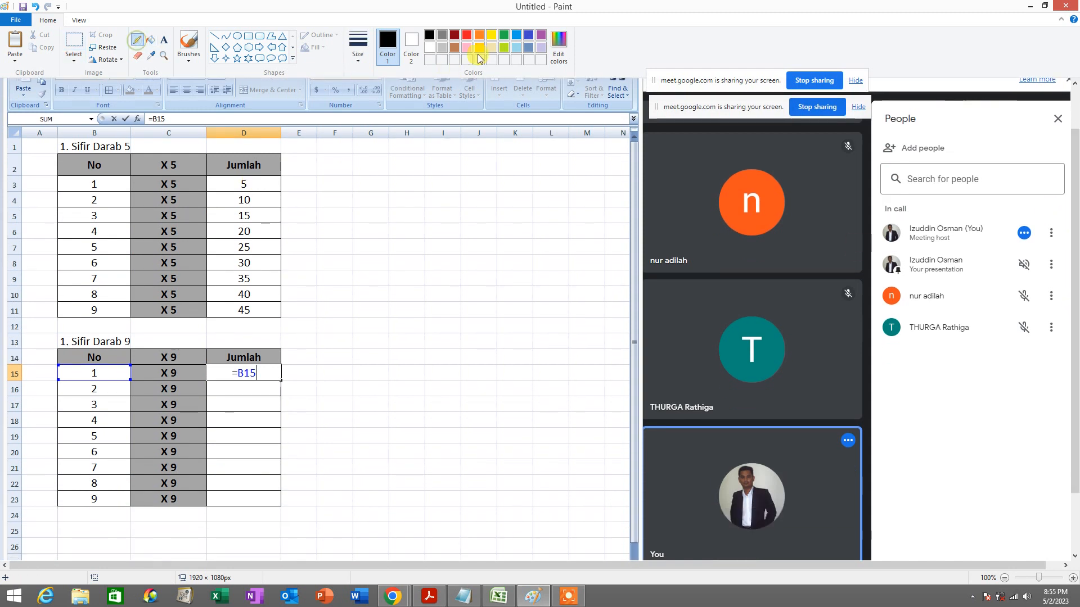
pyautogui.click(466, 36)
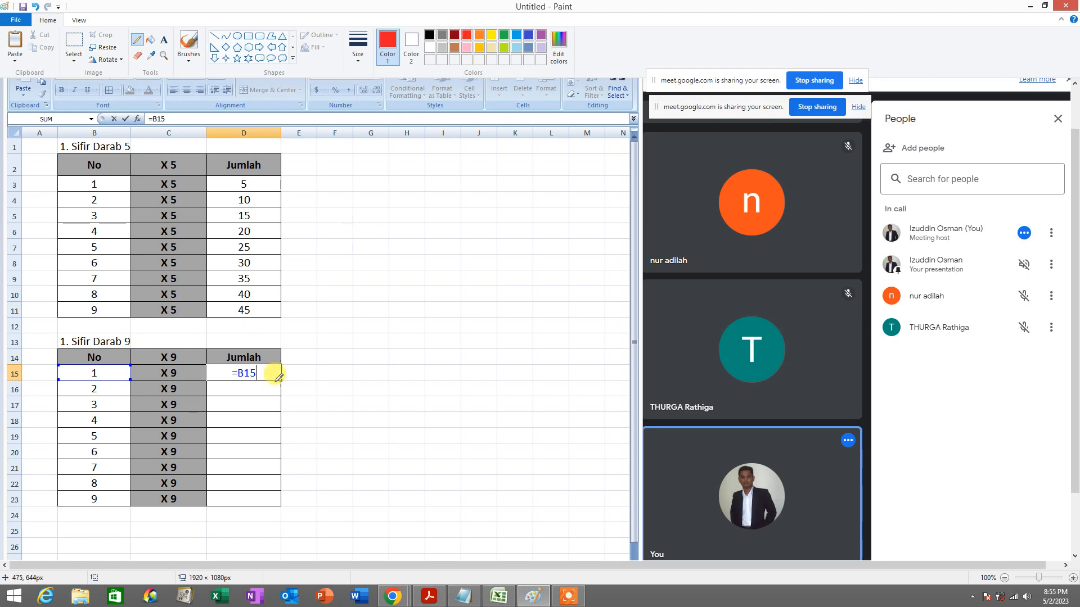
pyautogui.moveTo(274, 376); pyautogui.dragTo(320, 408)
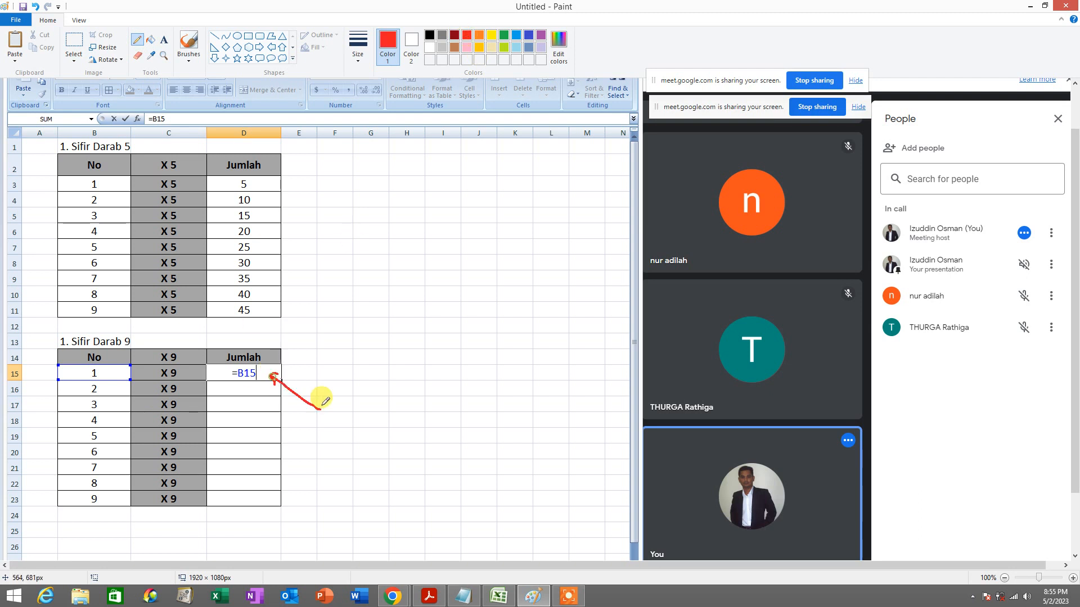
pyautogui.moveTo(107, 356)
pyautogui.mouseDown()
pyautogui.moveTo(65, 346)
pyautogui.moveTo(110, 364)
pyautogui.mouseUp()
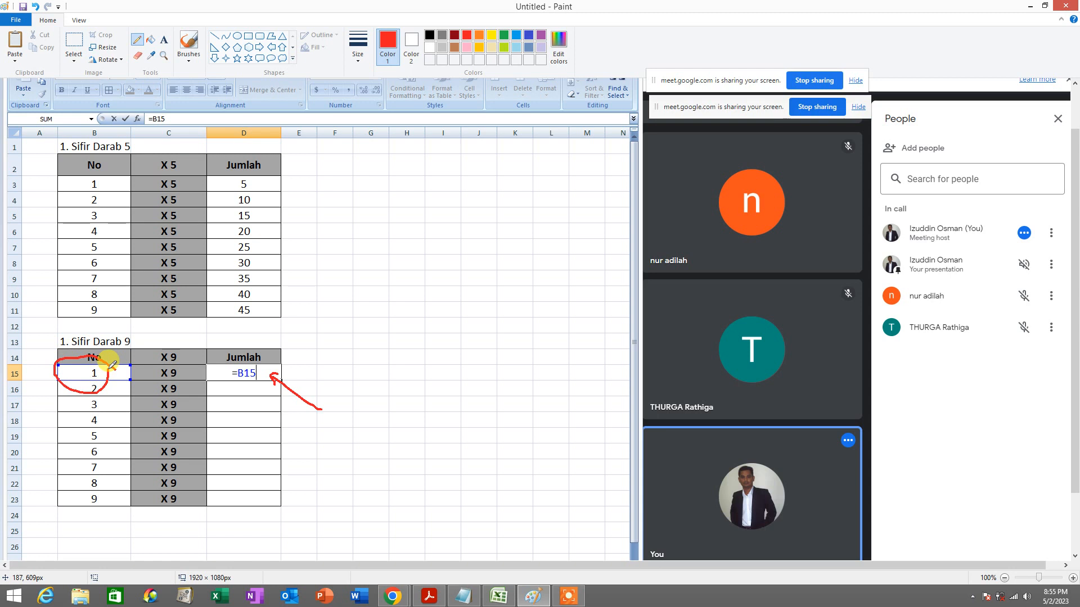
pyautogui.moveTo(237, 384); pyautogui.dragTo(262, 381)
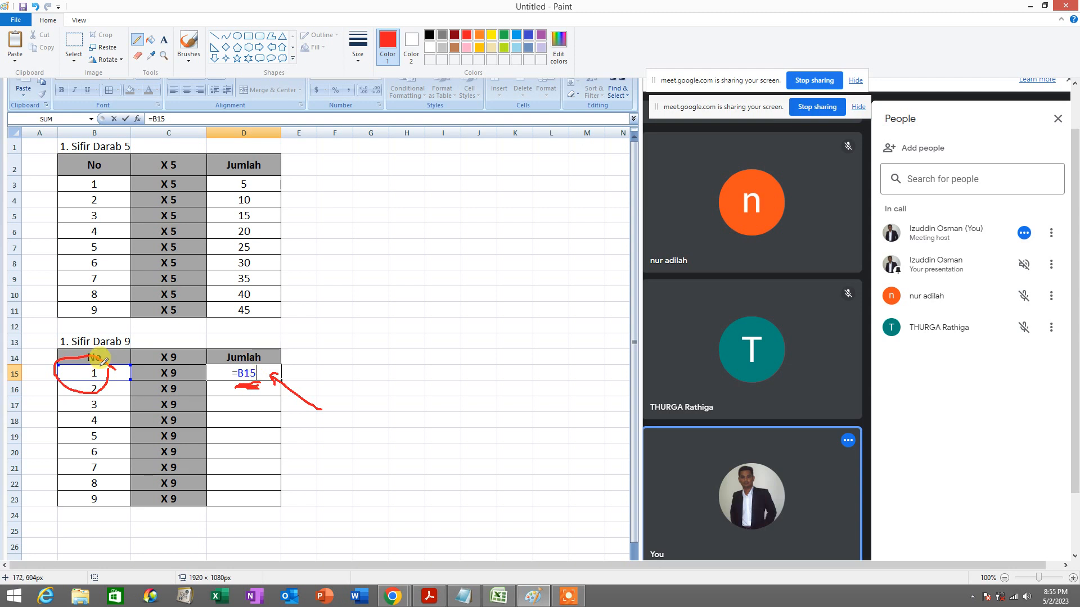
pyautogui.moveTo(104, 146)
pyautogui.mouseDown()
pyautogui.moveTo(100, 110)
pyautogui.moveTo(83, 150)
pyautogui.moveTo(116, 110)
pyautogui.mouseUp()
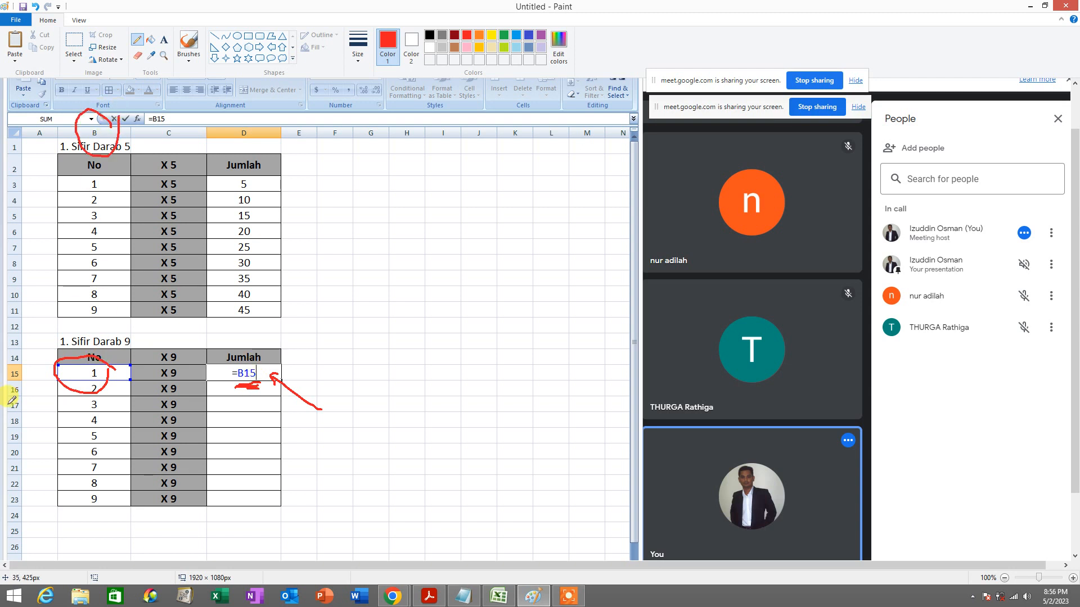
pyautogui.moveTo(32, 376)
pyautogui.mouseDown()
pyautogui.moveTo(8, 357)
pyautogui.moveTo(20, 387)
pyautogui.moveTo(34, 362)
pyautogui.mouseUp()
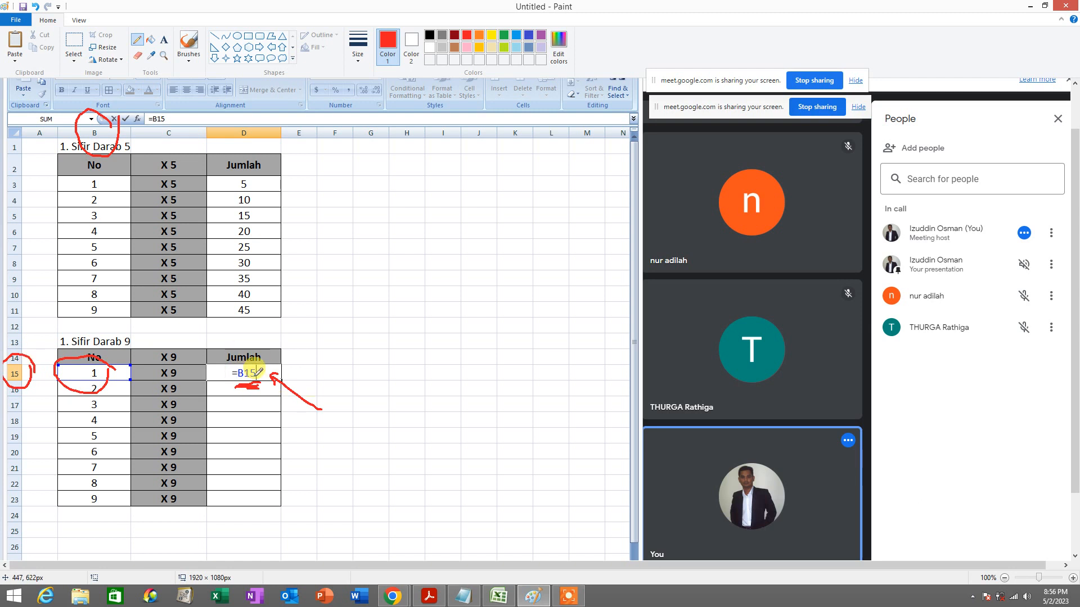
# Step: Replace the annotated screenshot in Paint with a new blank picture
pyautogui.click(1, 24)
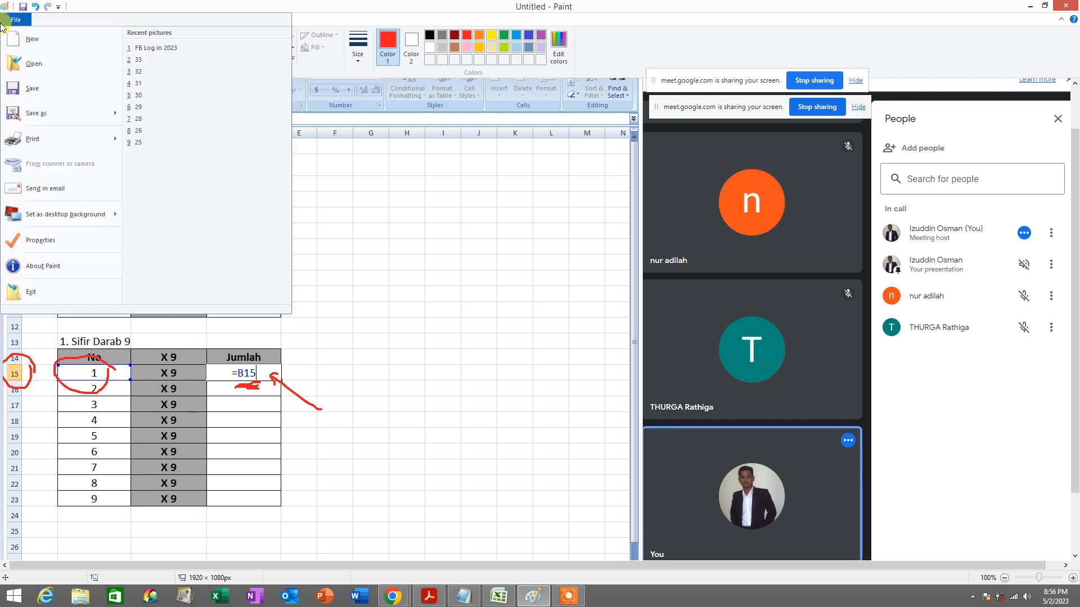
pyautogui.click(12, 39)
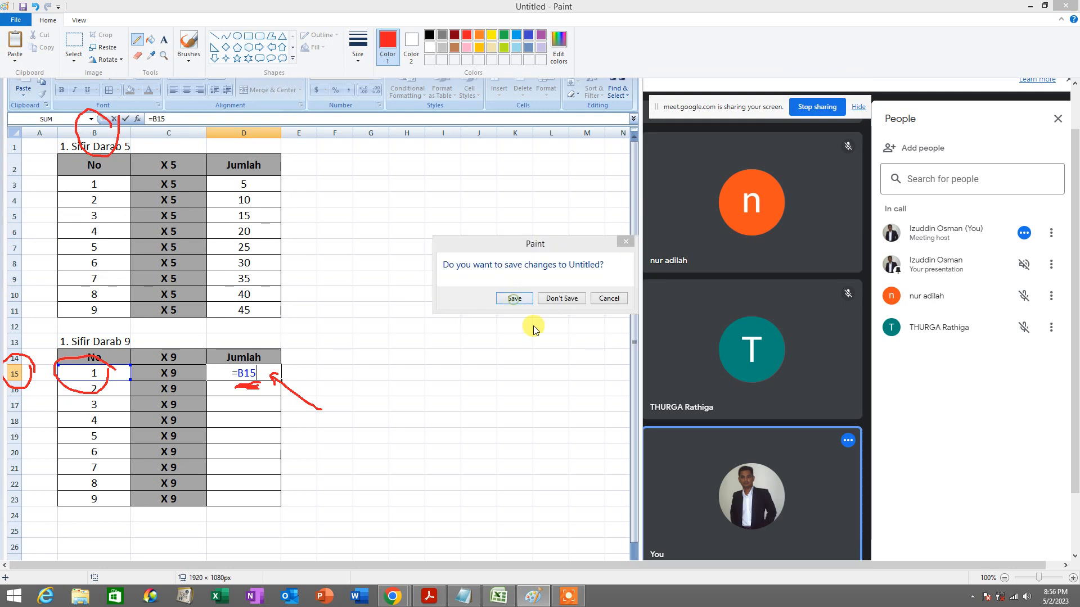
pyautogui.click(497, 296)
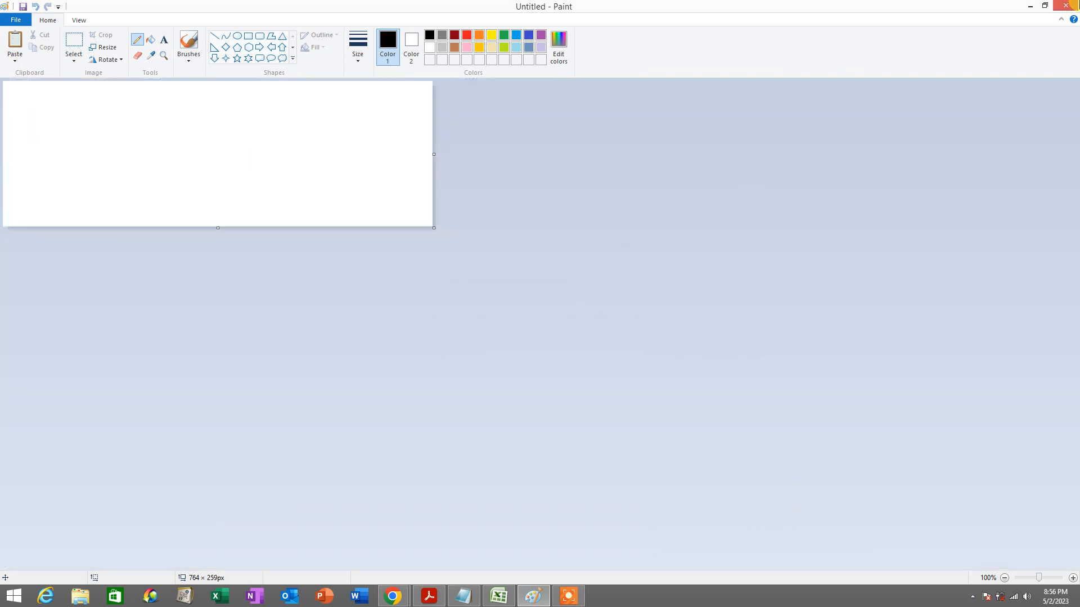
# Step: Switch back to Excel and complete the first Jumlah formula of the Sifir Darab 9 table in D15 as =B15*9
pyautogui.click(1030, 6)
pyautogui.click(263, 342)
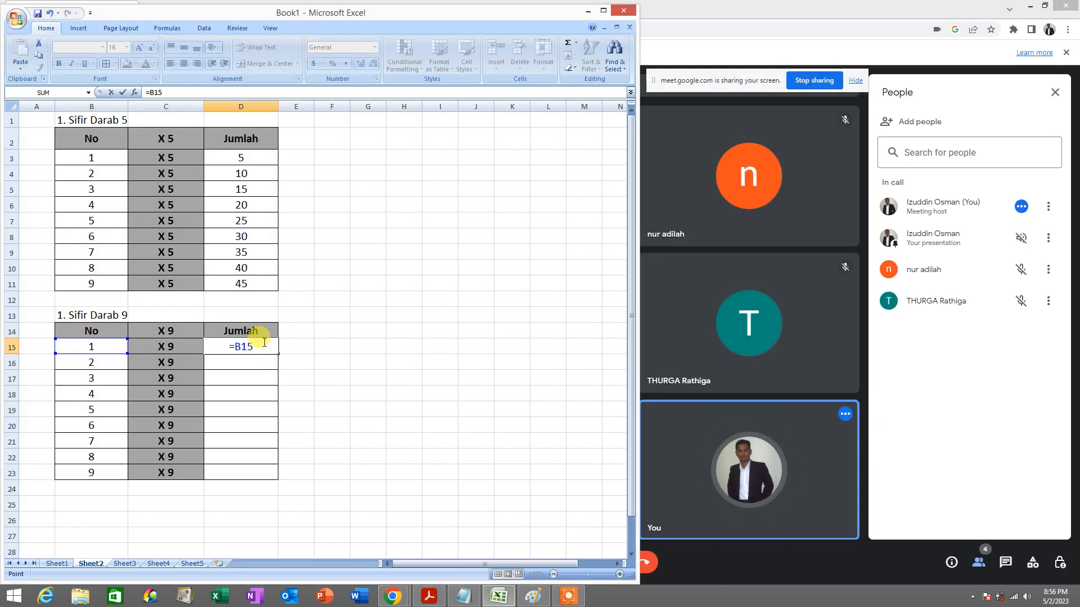
pyautogui.write('*')
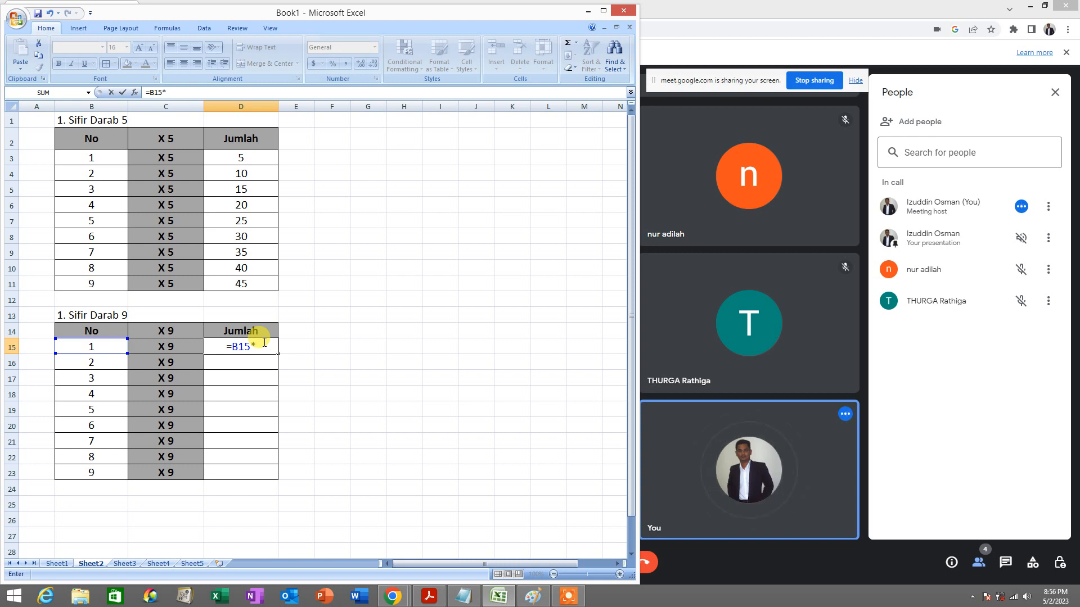
pyautogui.write('9')
pyautogui.press('Return')
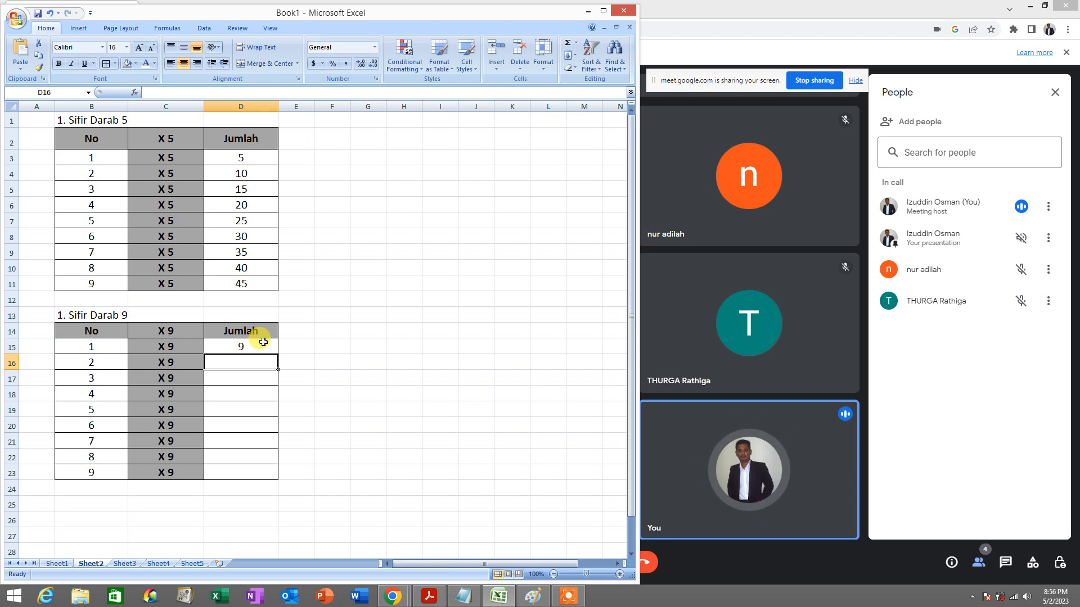
# Step: Fill the D15 formula down the Sifir Darab 9 table's Jumlah column to D23 and select the filled range
pyautogui.click(263, 342)
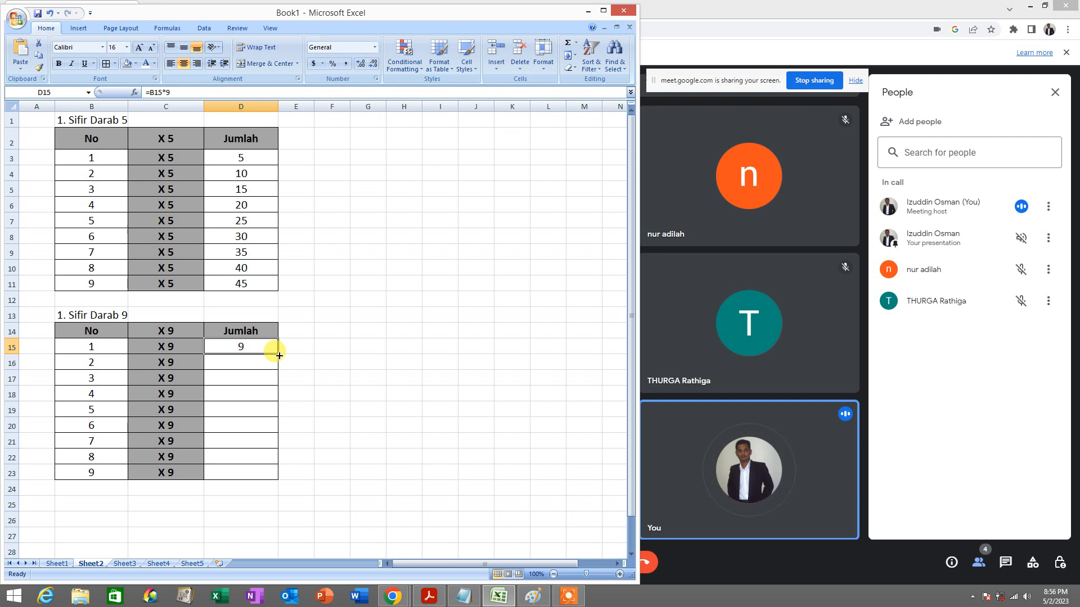
pyautogui.moveTo(279, 356); pyautogui.dragTo(280, 356)
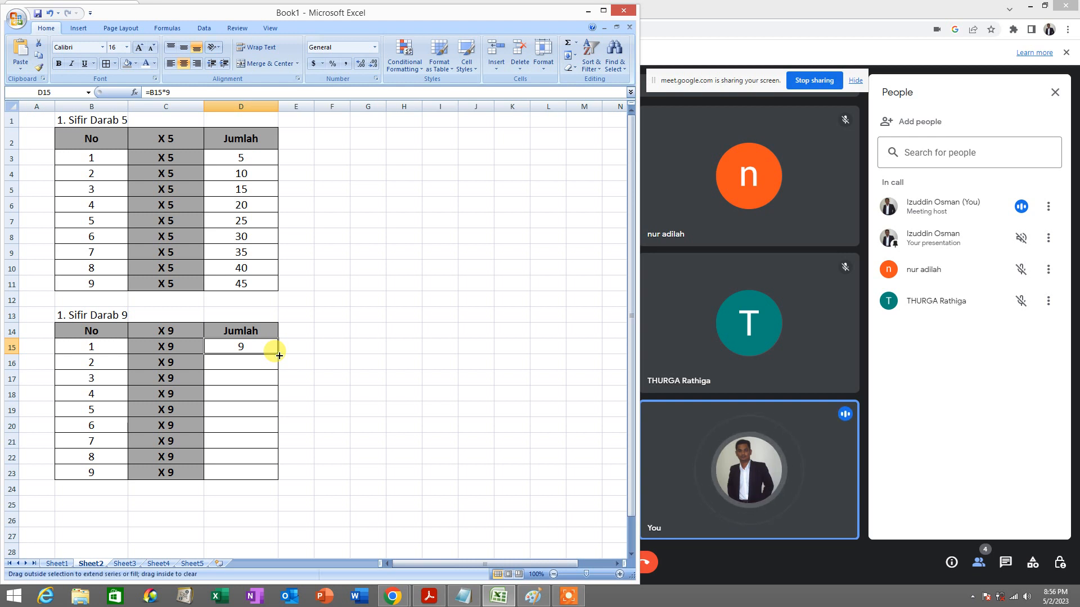
pyautogui.moveTo(280, 355); pyautogui.dragTo(277, 473)
pyautogui.click(330, 419)
pyautogui.moveTo(253, 347); pyautogui.dragTo(264, 474)
pyautogui.click(330, 440)
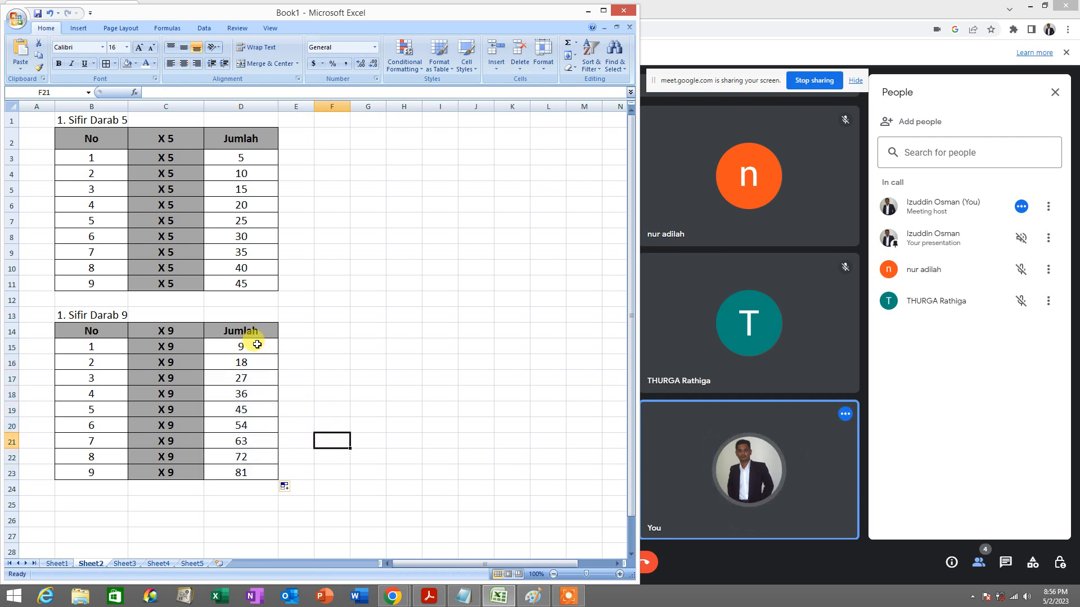
pyautogui.moveTo(257, 345); pyautogui.dragTo(251, 471)
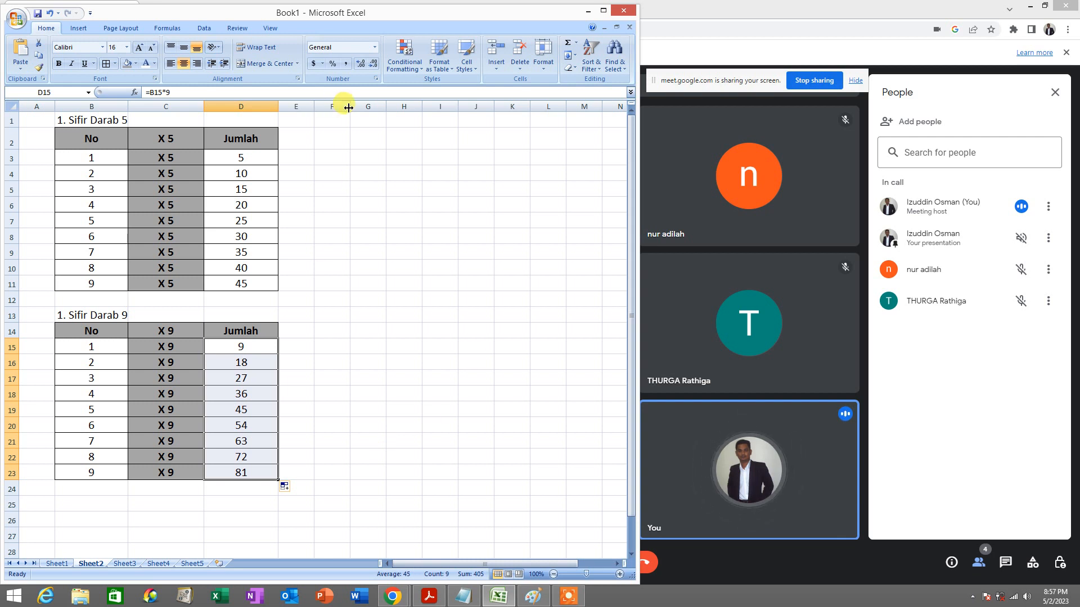
# Step: Widen column F and enter the header "Product" in F2, beside the multiplication tables
pyautogui.moveTo(348, 107); pyautogui.dragTo(392, 107)
pyautogui.click(371, 135)
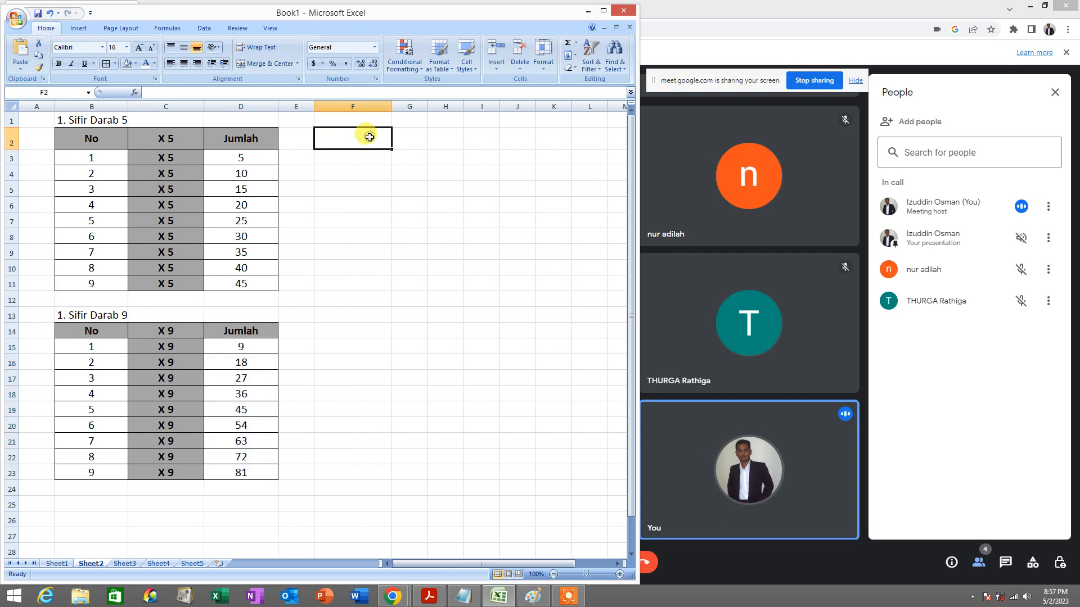
pyautogui.write('Pr')
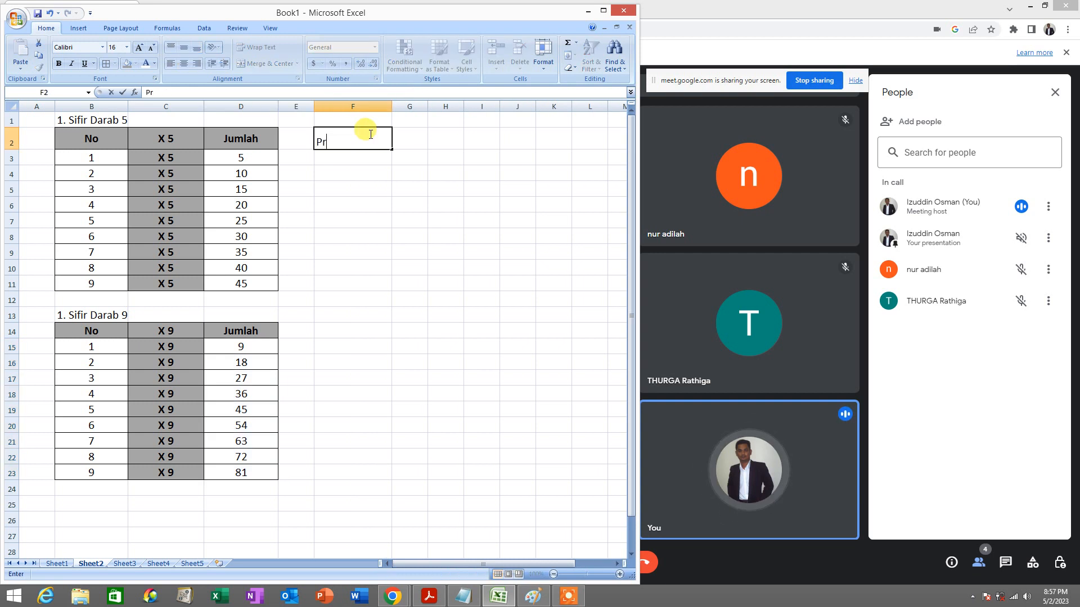
pyautogui.write('oduct')
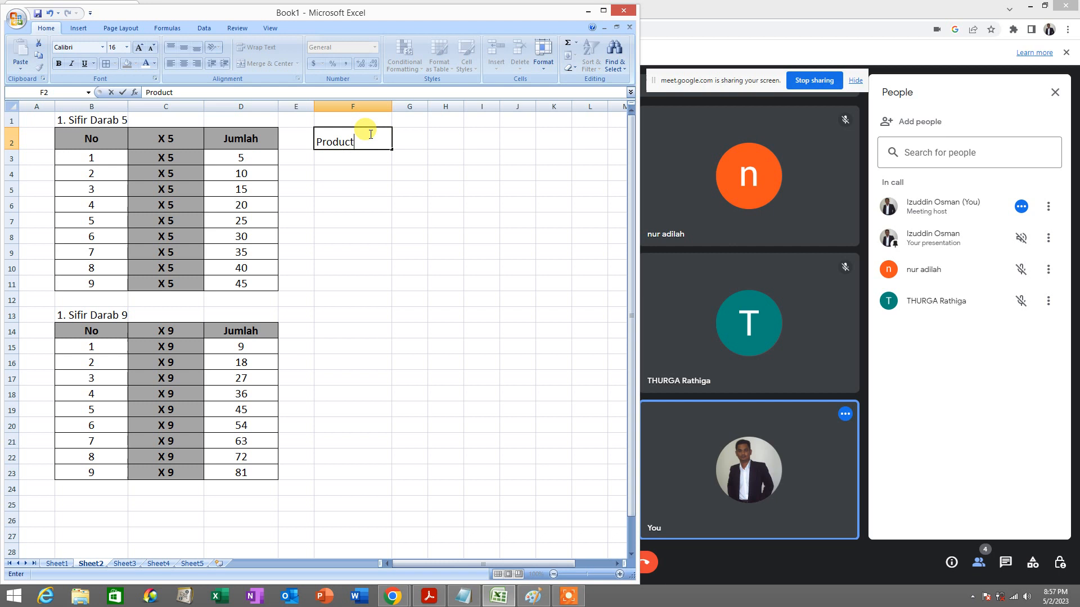
pyautogui.press('Return')
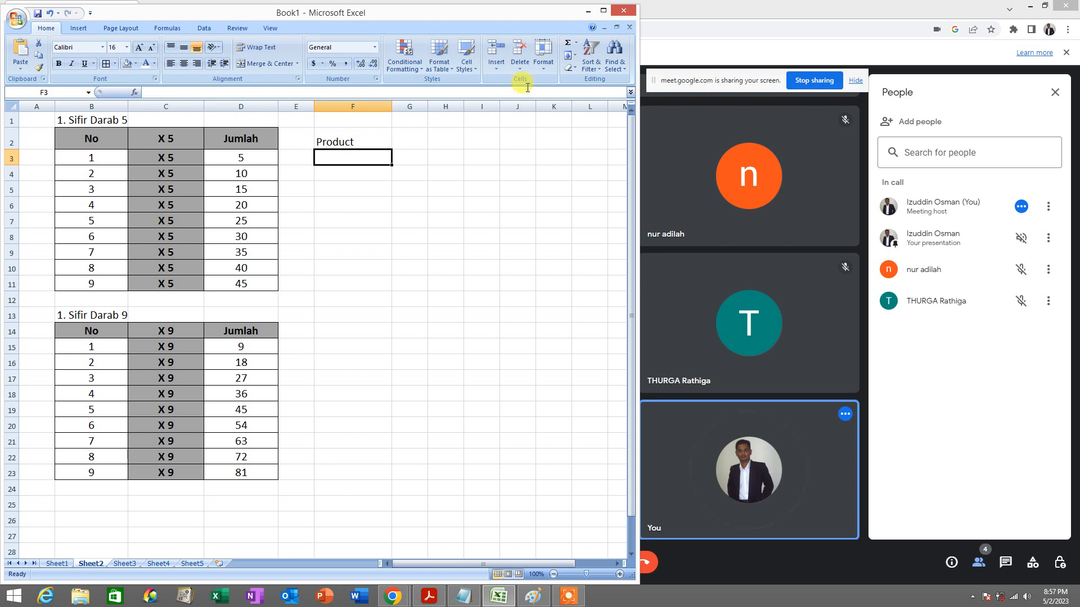
# Step: Widen column G and enter the header "Diskaun" in G2
pyautogui.moveTo(428, 106); pyautogui.dragTo(444, 106)
pyautogui.click(423, 135)
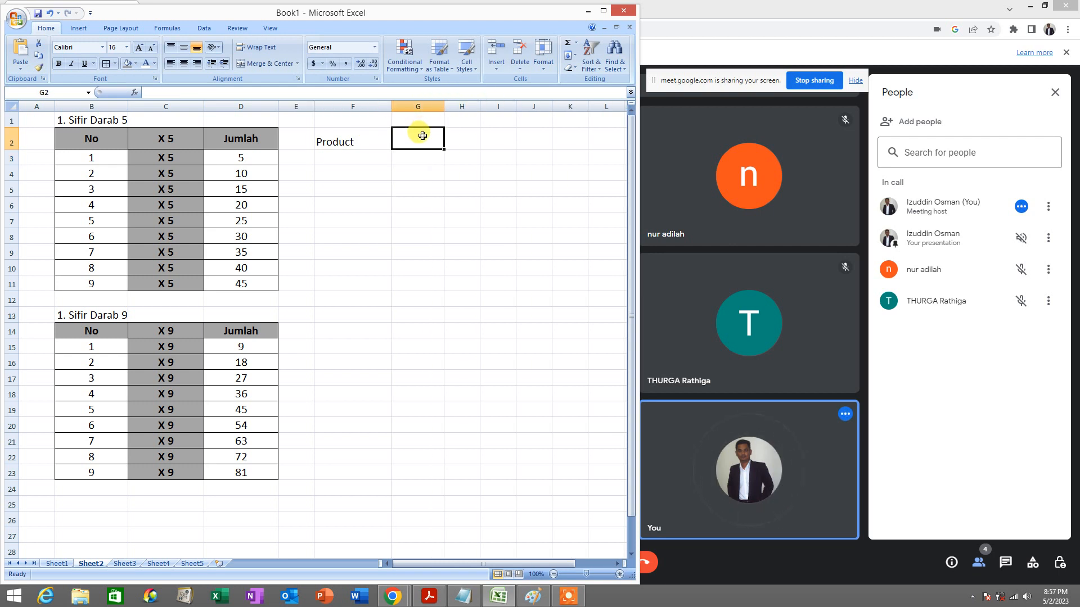
pyautogui.write('D')
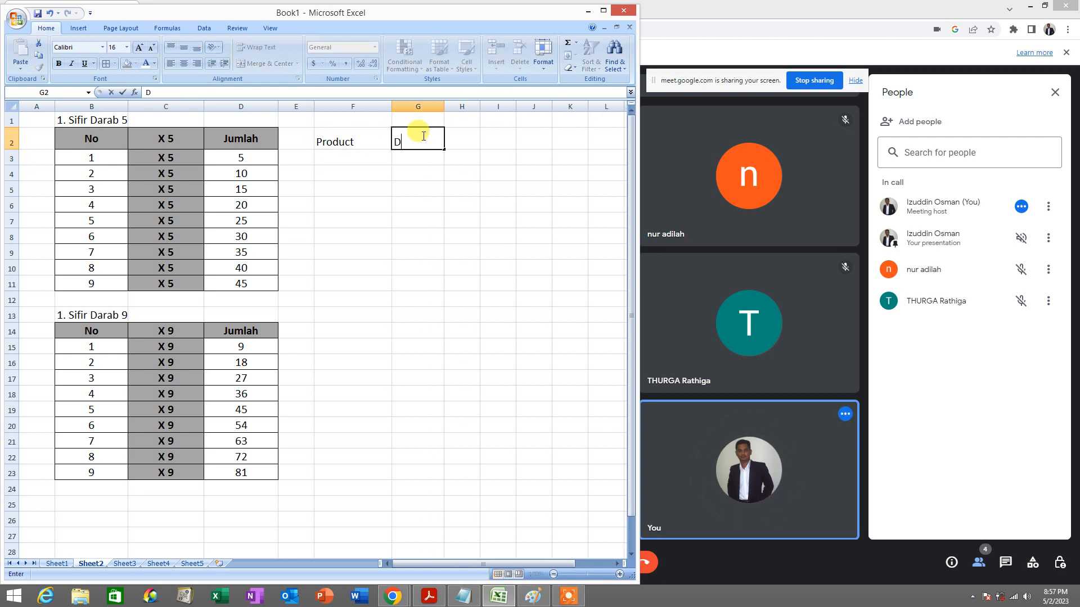
pyautogui.write('iskaun')
pyautogui.press('Return')
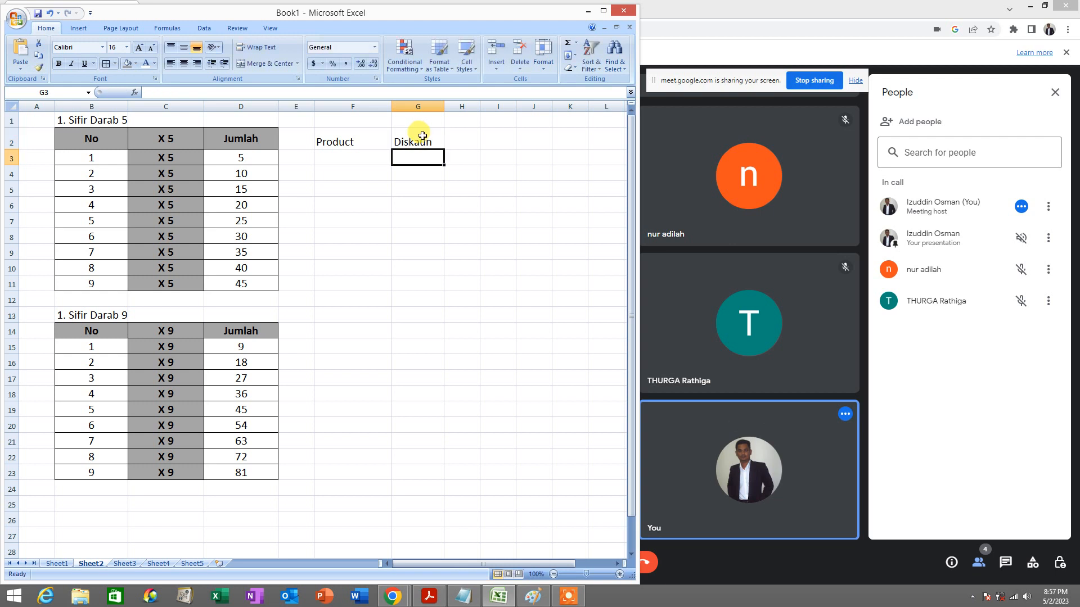
# Step: Enter the header "Harga Selepas Diskaun" in H2 and widen column H to fit the whole text
pyautogui.moveTo(480, 106); pyautogui.dragTo(508, 106)
pyautogui.click(476, 138)
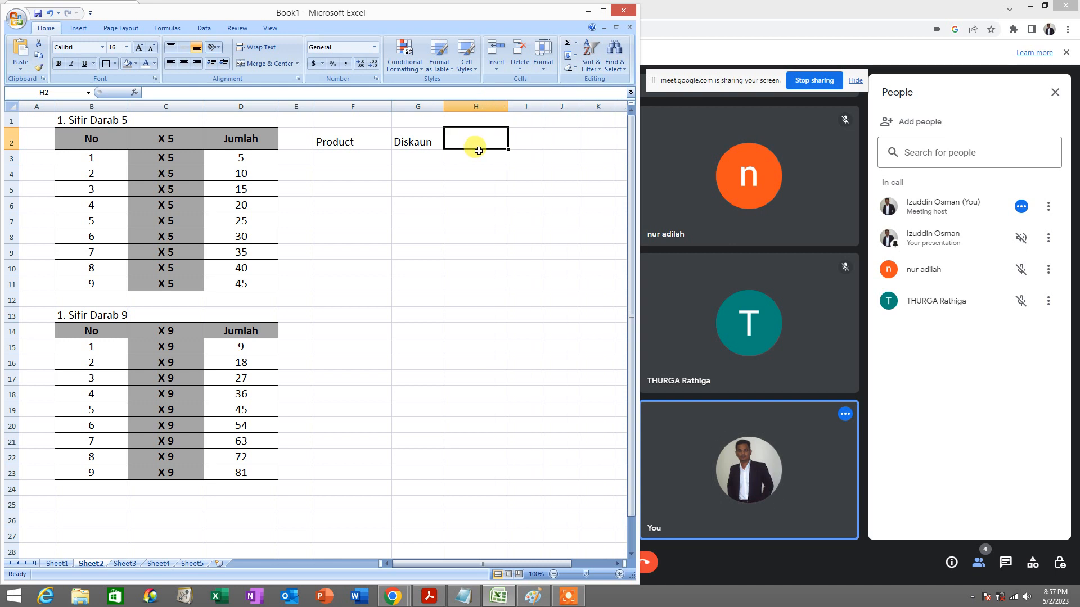
pyautogui.write('Harga Selepas Diskaun')
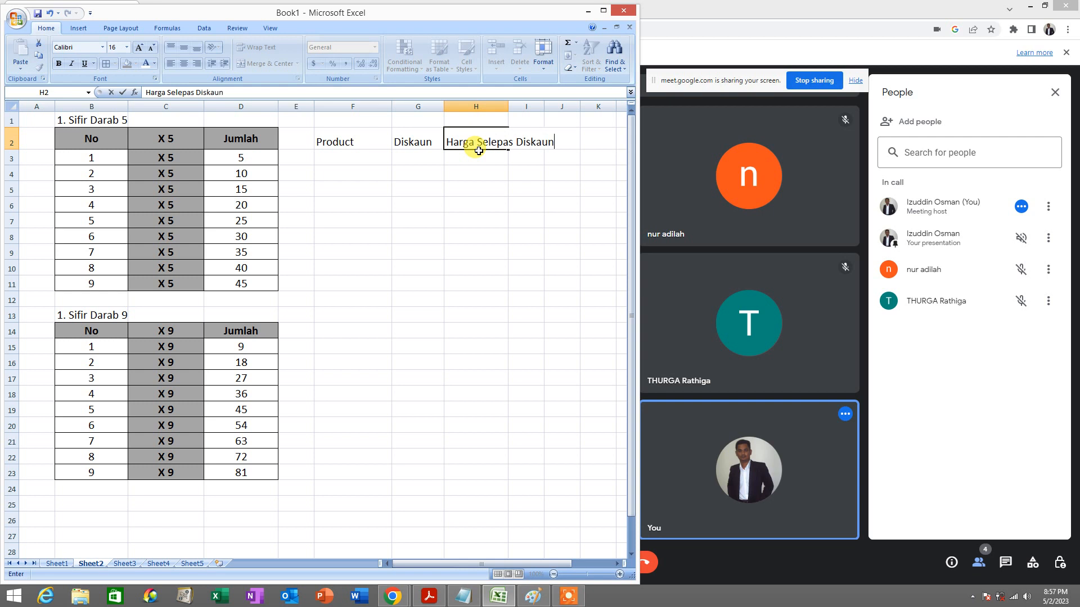
pyautogui.press('Return')
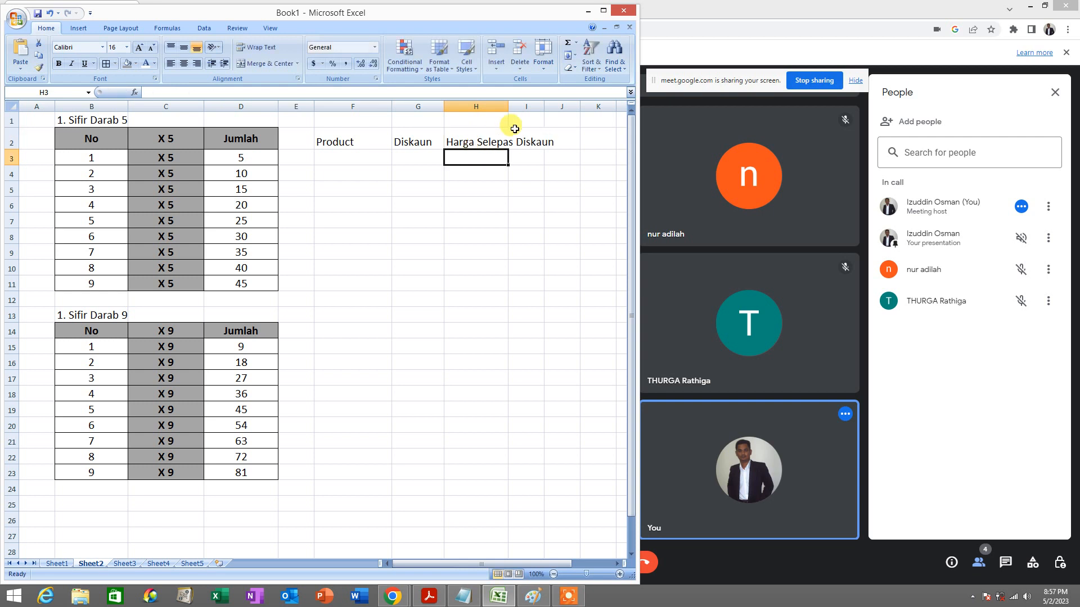
pyautogui.moveTo(509, 107); pyautogui.dragTo(557, 107)
pyautogui.click(503, 141)
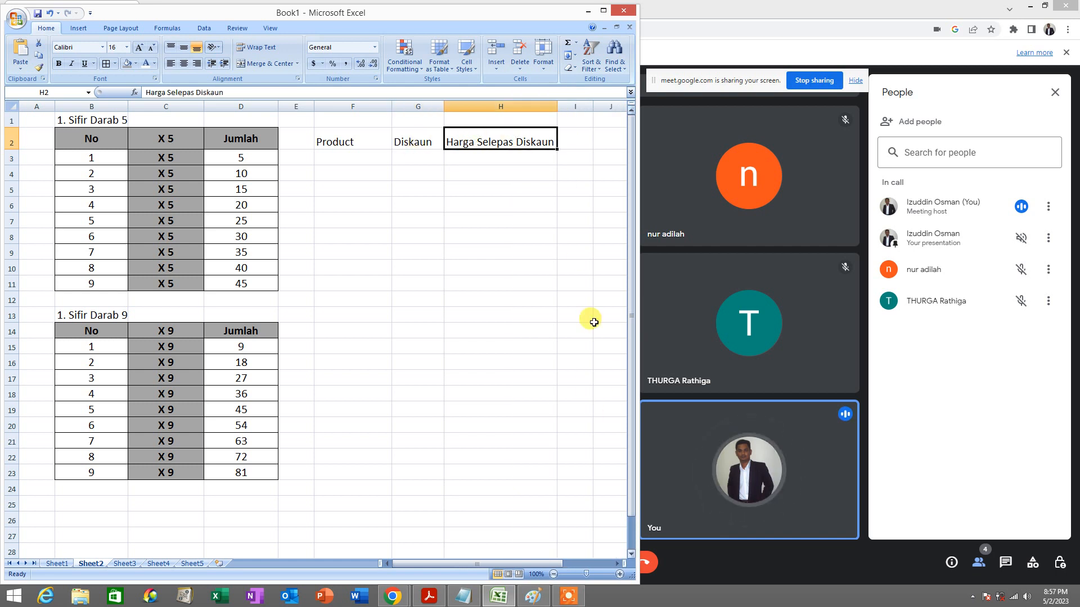
# Step: Widen column I and enter the header "Tambahan Harga" in I2, next to Harga Selepas Diskaun
pyautogui.click(619, 563)
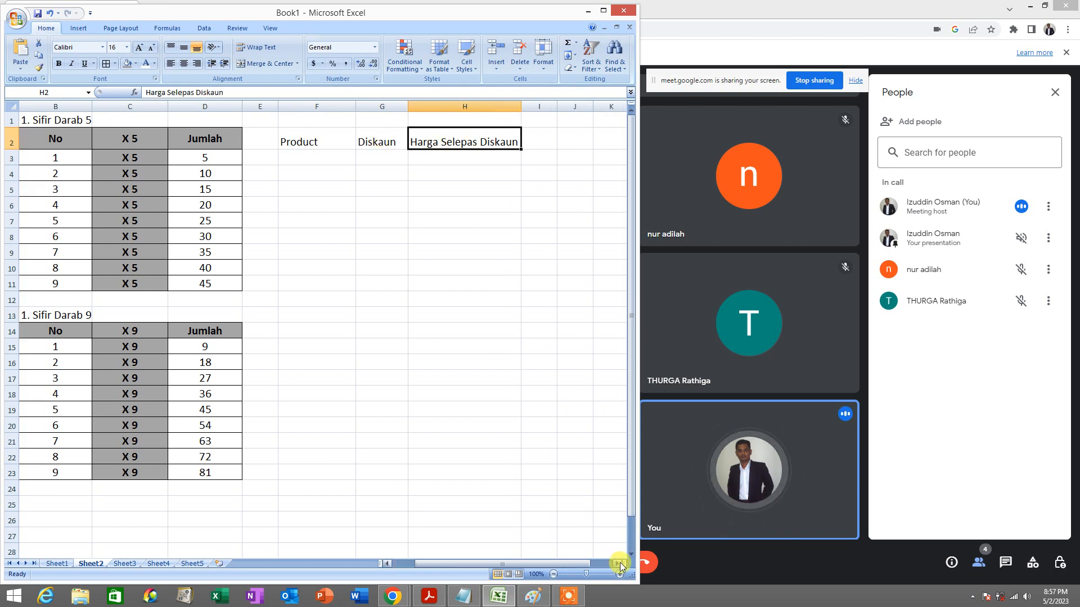
pyautogui.click(619, 563)
pyautogui.click(619, 563)
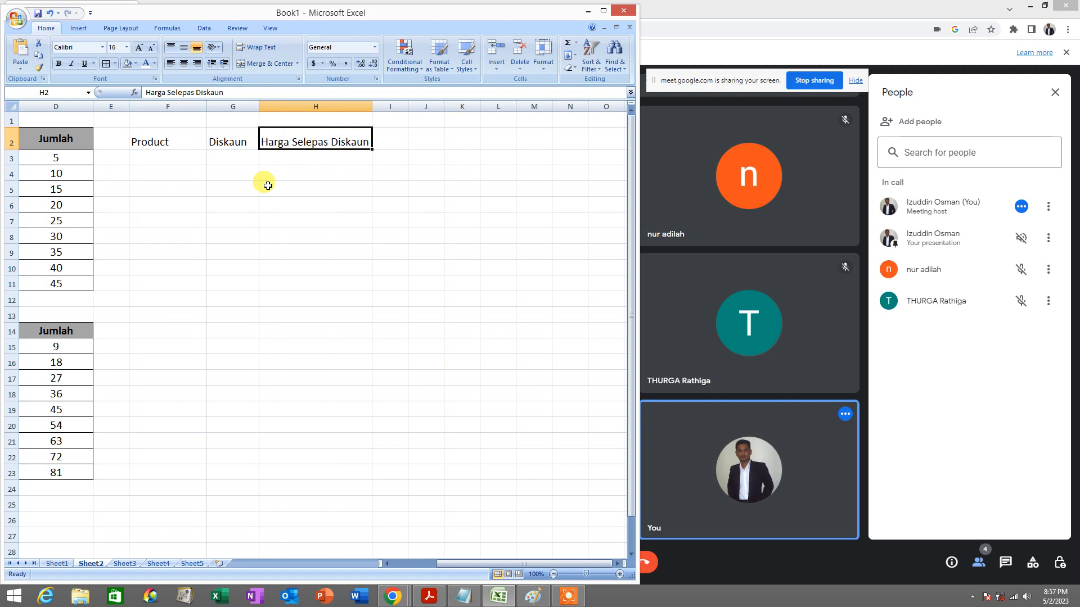
pyautogui.click(190, 143)
pyautogui.click(241, 141)
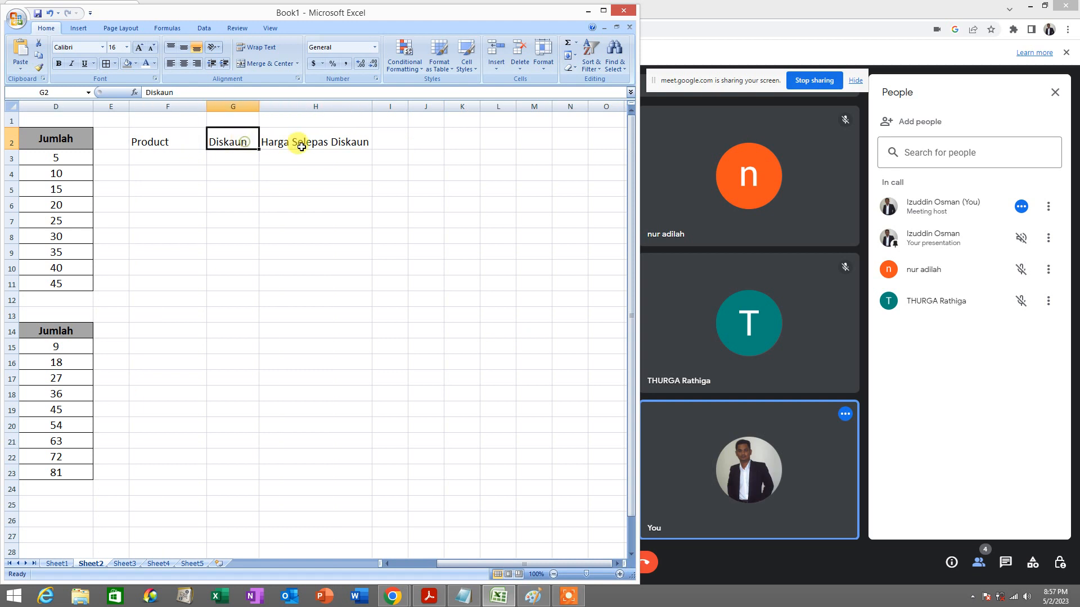
pyautogui.click(338, 141)
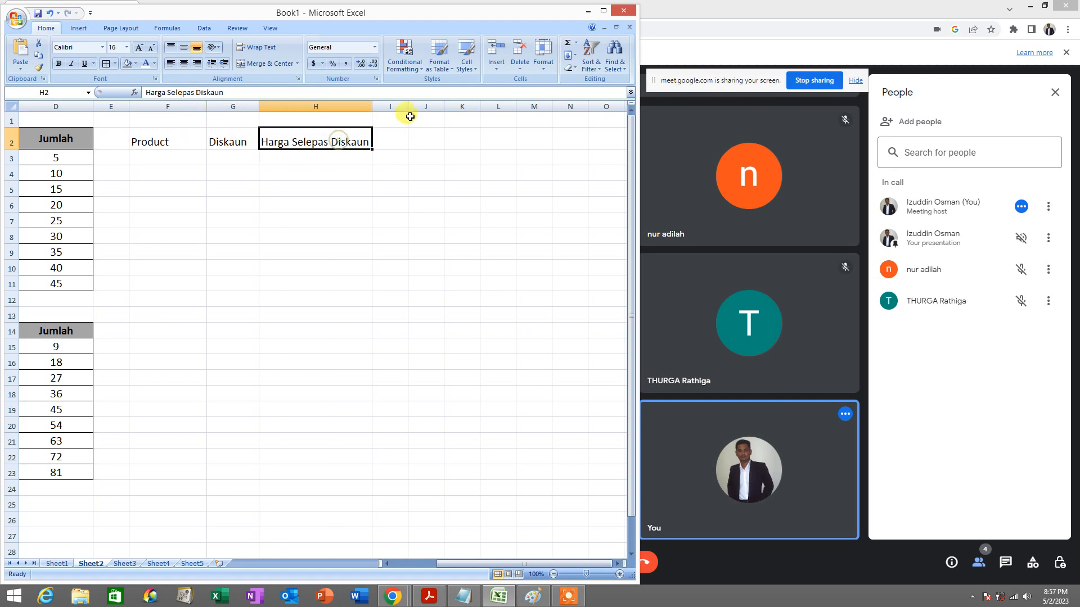
pyautogui.moveTo(407, 106); pyautogui.dragTo(450, 106)
pyautogui.click(412, 142)
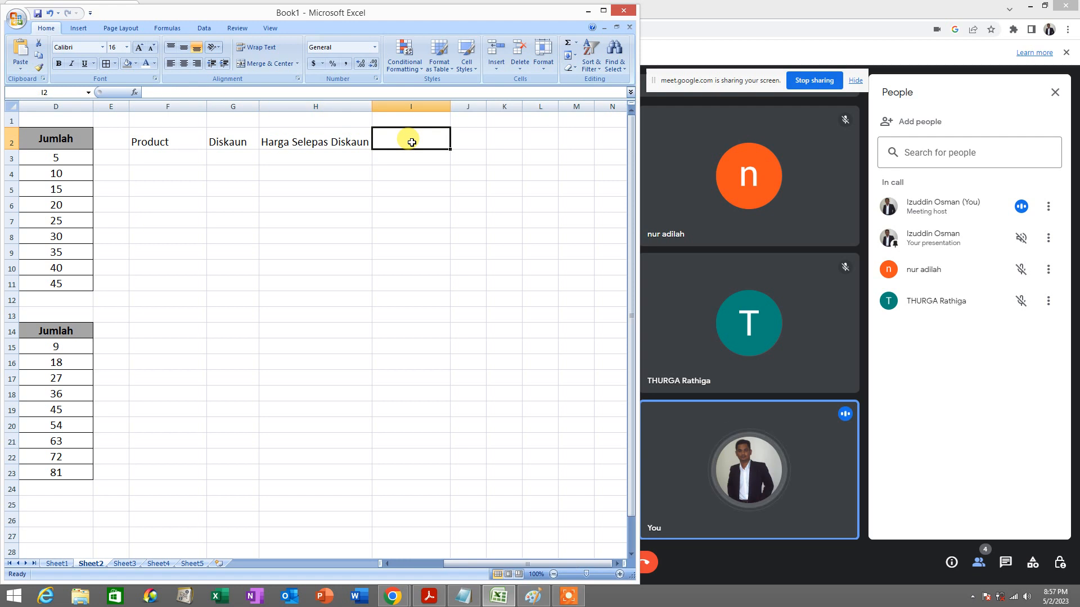
pyautogui.write('Tambahan')
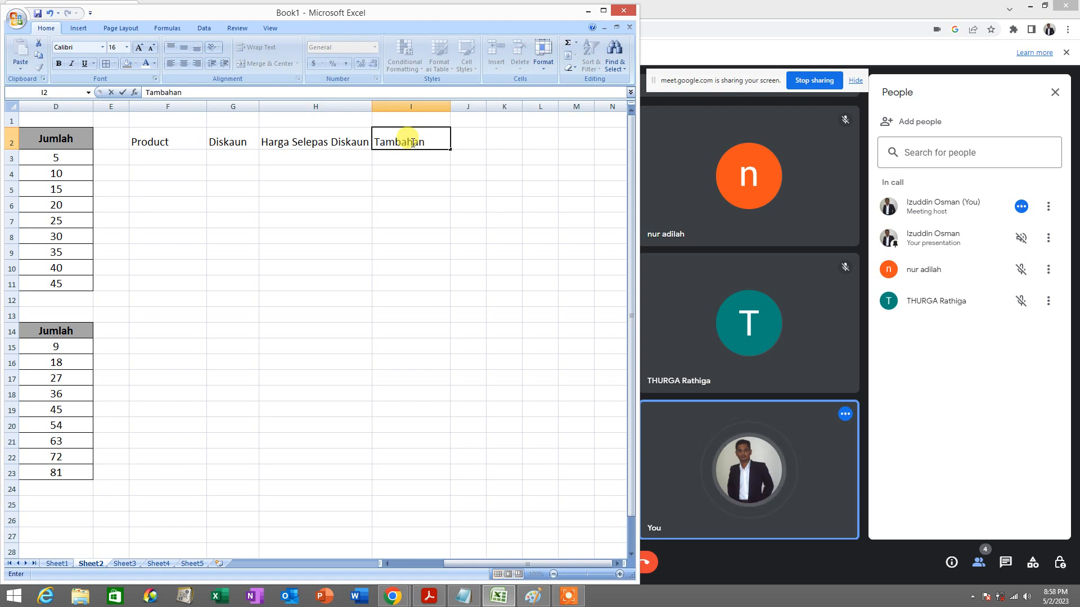
pyautogui.press('Return')
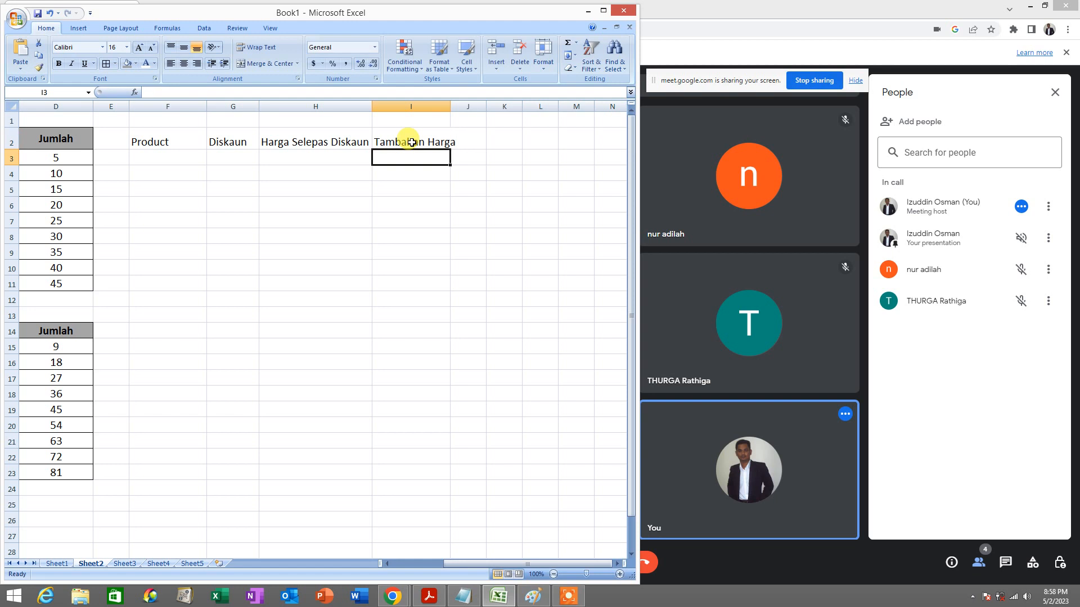
# Step: Insert a column between Product and Diskaun and give it the header "Harga" in G2
pyautogui.click(159, 142)
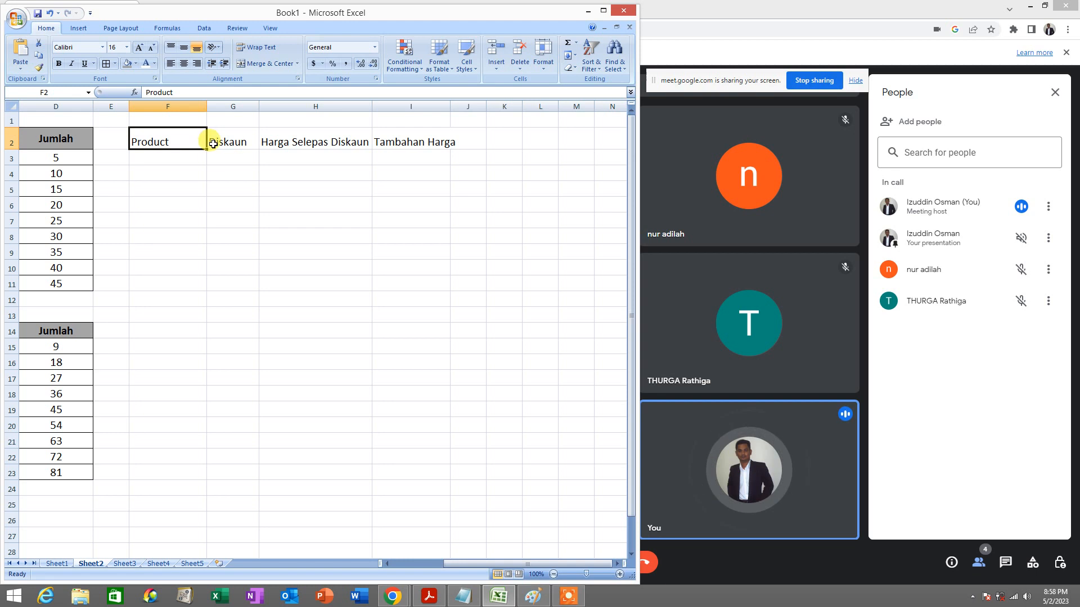
pyautogui.click(234, 142)
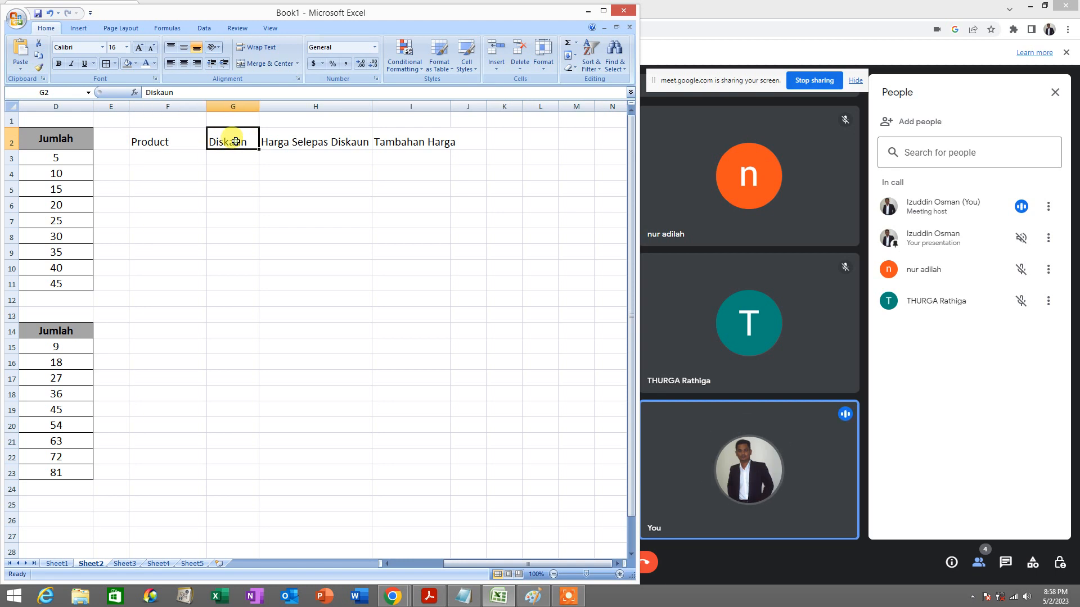
pyautogui.rightClick(231, 103)
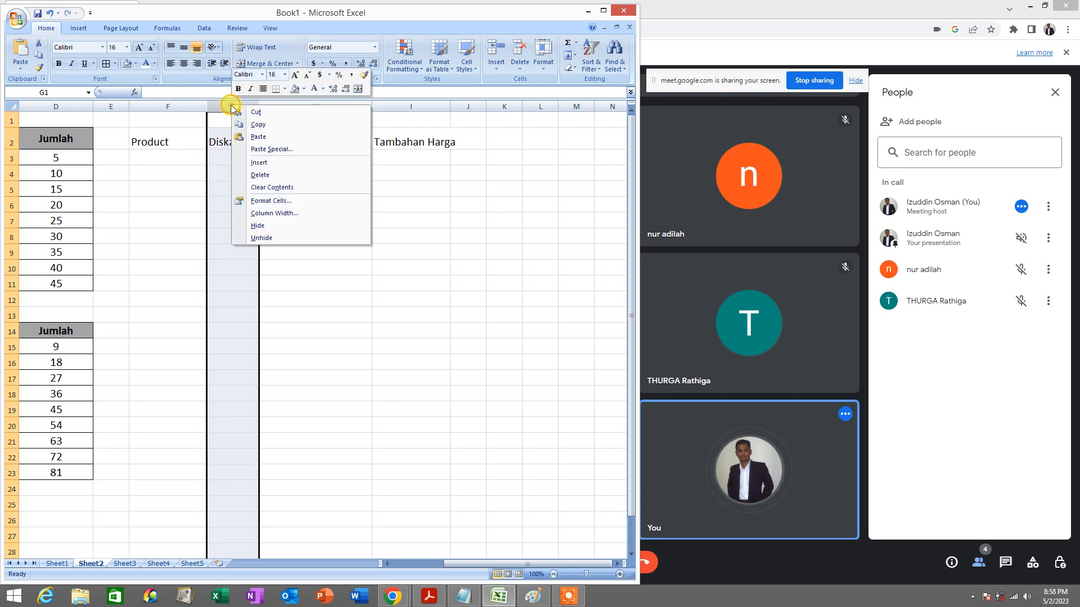
pyautogui.click(284, 162)
pyautogui.click(253, 145)
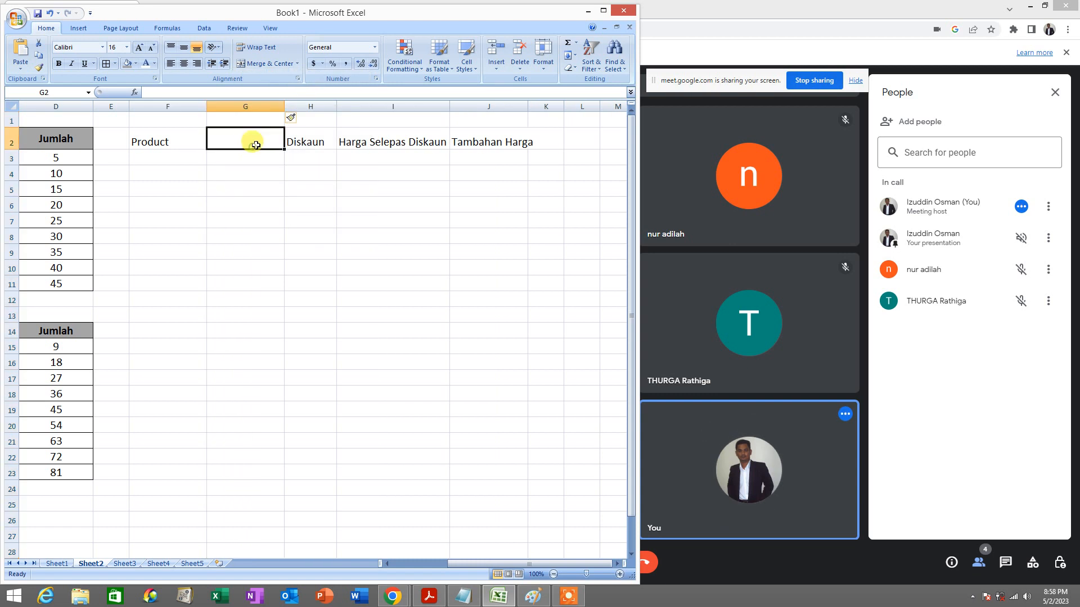
pyautogui.write('Harga')
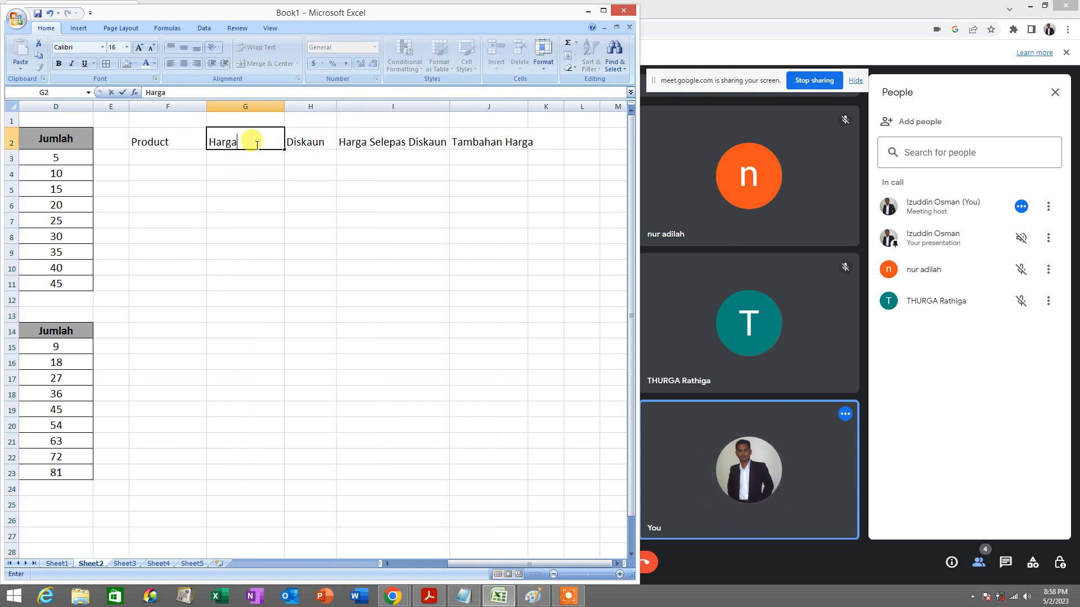
pyautogui.press('Return')
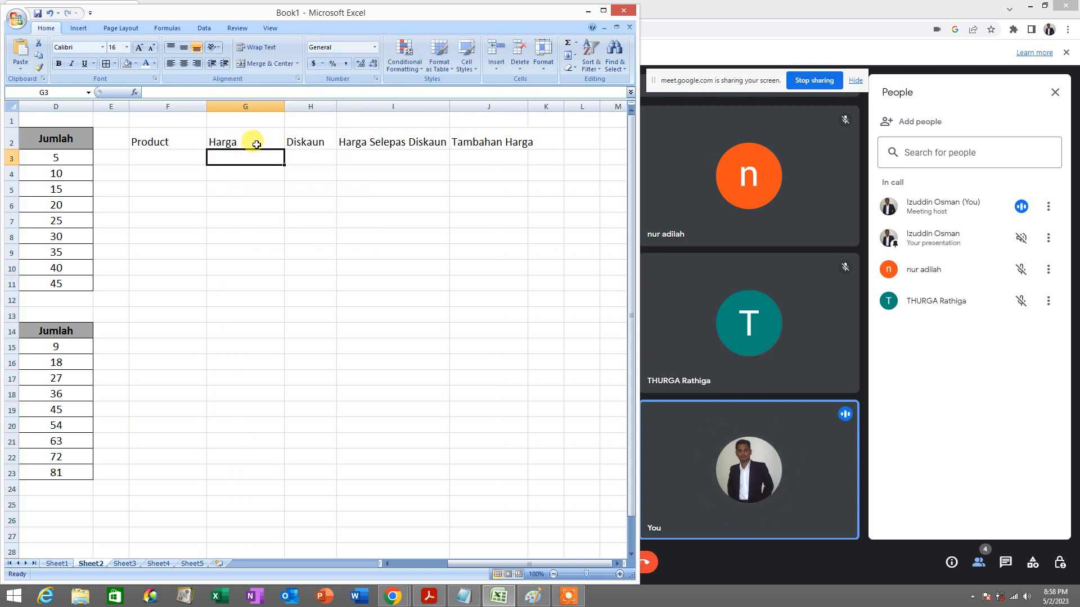
# Step: Narrow the Product and Diskaun columns to fit their headers more closely
pyautogui.click(194, 137)
pyautogui.moveTo(206, 107)
pyautogui.mouseDown()
pyautogui.moveTo(173, 108)
pyautogui.moveTo(186, 107)
pyautogui.mouseUp()
pyautogui.click(217, 138)
pyautogui.moveTo(313, 106); pyautogui.dragTo(308, 110)
pyautogui.click(298, 141)
pyautogui.click(349, 135)
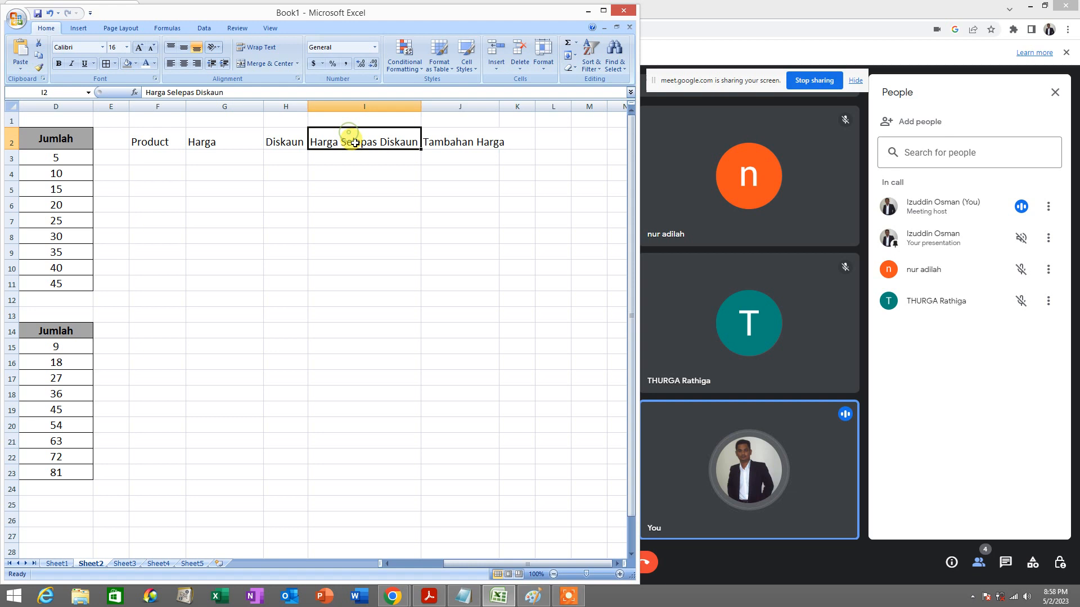
# Step: Widen column J so the Tambahan Harga header fits completely
pyautogui.click(462, 143)
pyautogui.moveTo(499, 105); pyautogui.dragTo(510, 104)
pyautogui.click(290, 245)
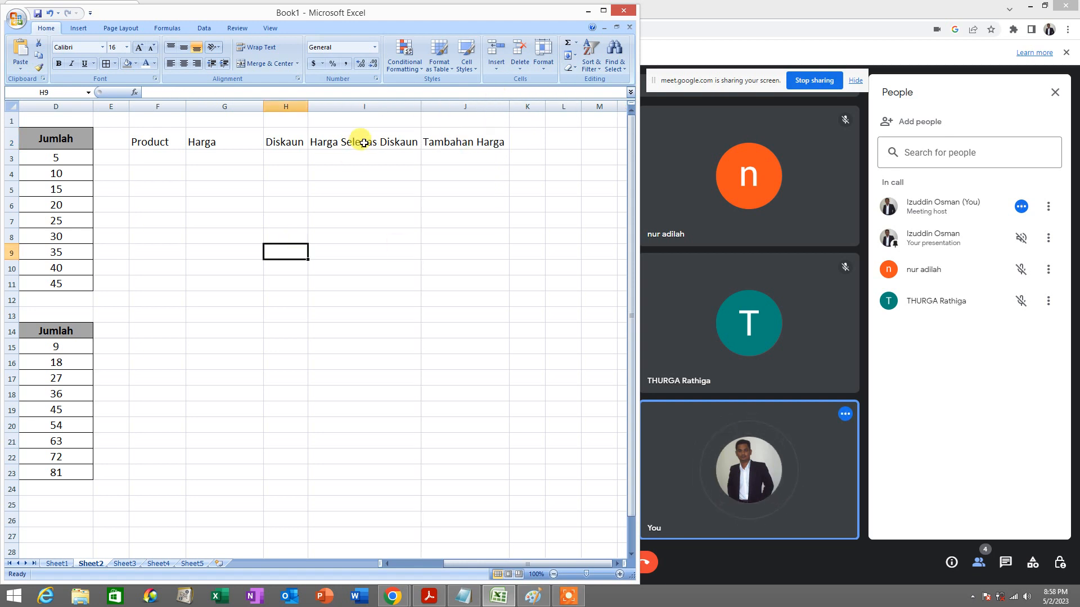
# Step: Break the Harga Selepas Diskaun header in I2 onto two lines, narrow column I and make row 2 taller to fit it
pyautogui.click(358, 143)
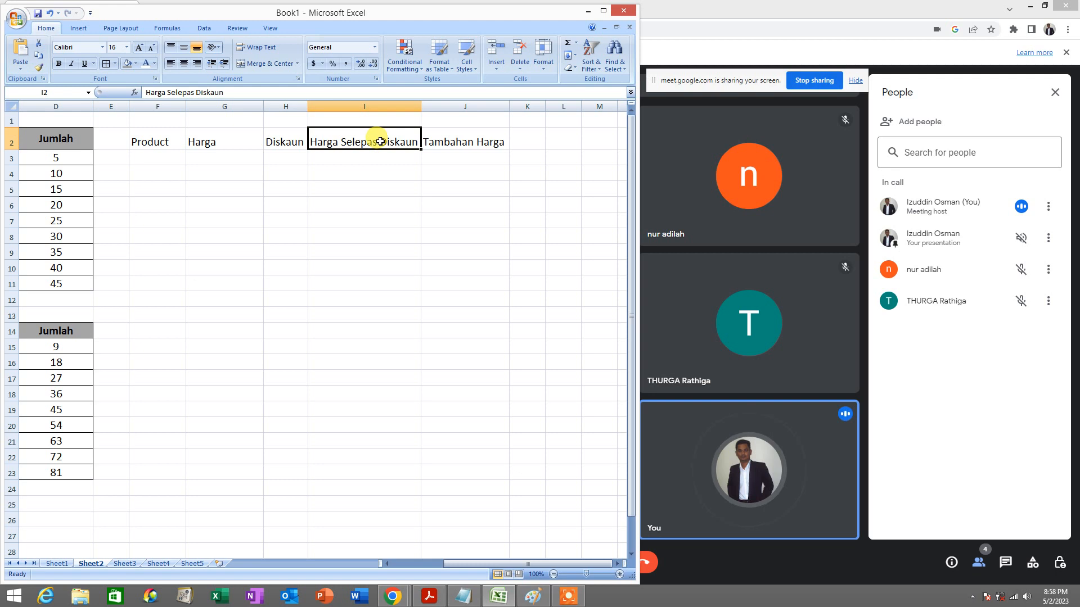
pyautogui.doubleClick(381, 142)
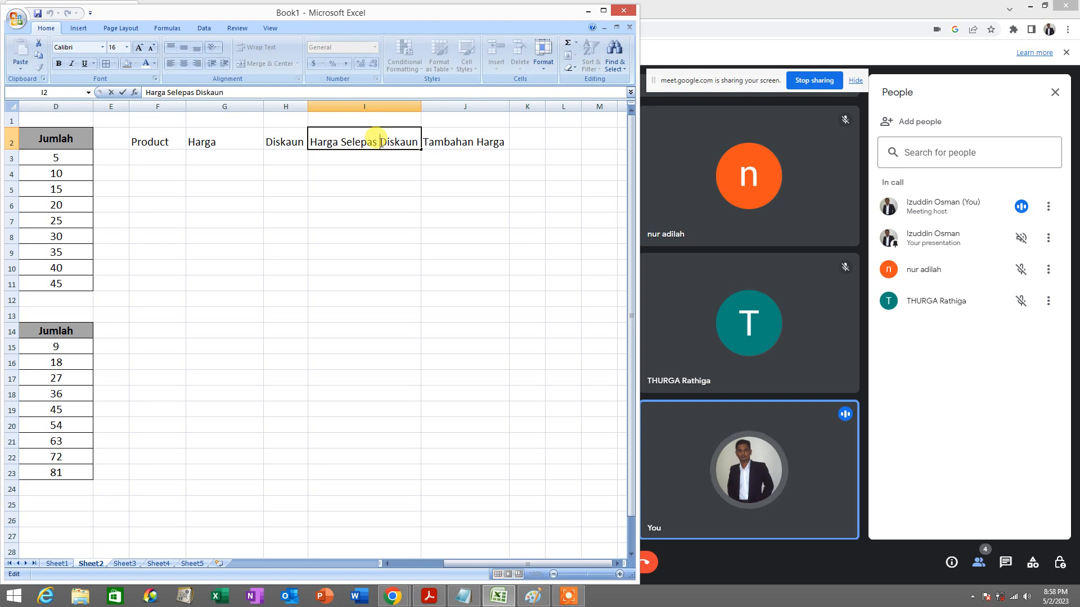
pyautogui.hotkey('alt', 'Return')
pyautogui.click(388, 204)
pyautogui.click(408, 141)
pyautogui.moveTo(419, 107); pyautogui.dragTo(385, 107)
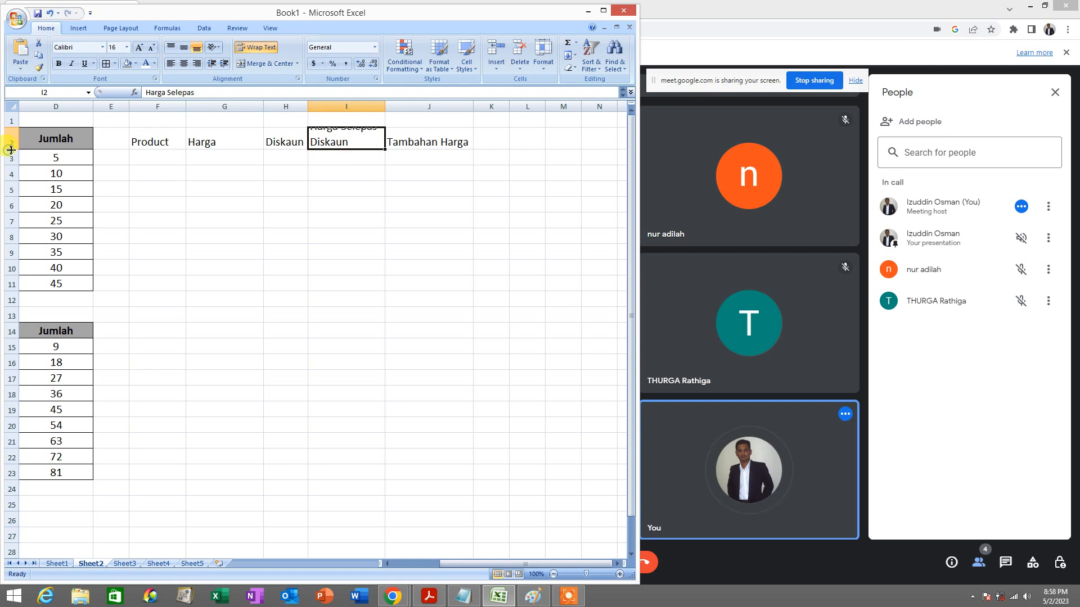
pyautogui.moveTo(13, 150); pyautogui.dragTo(13, 164)
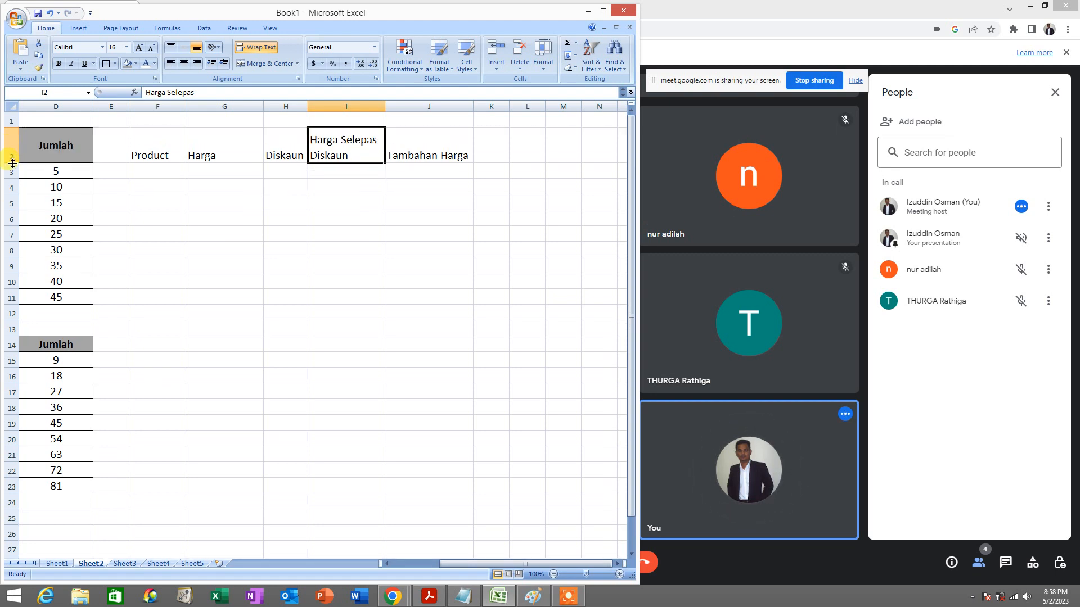
# Step: Break the Tambahan Harga header in J2 onto two lines
pyautogui.click(176, 144)
pyautogui.moveTo(161, 138); pyautogui.dragTo(421, 142)
pyautogui.doubleClick(443, 153)
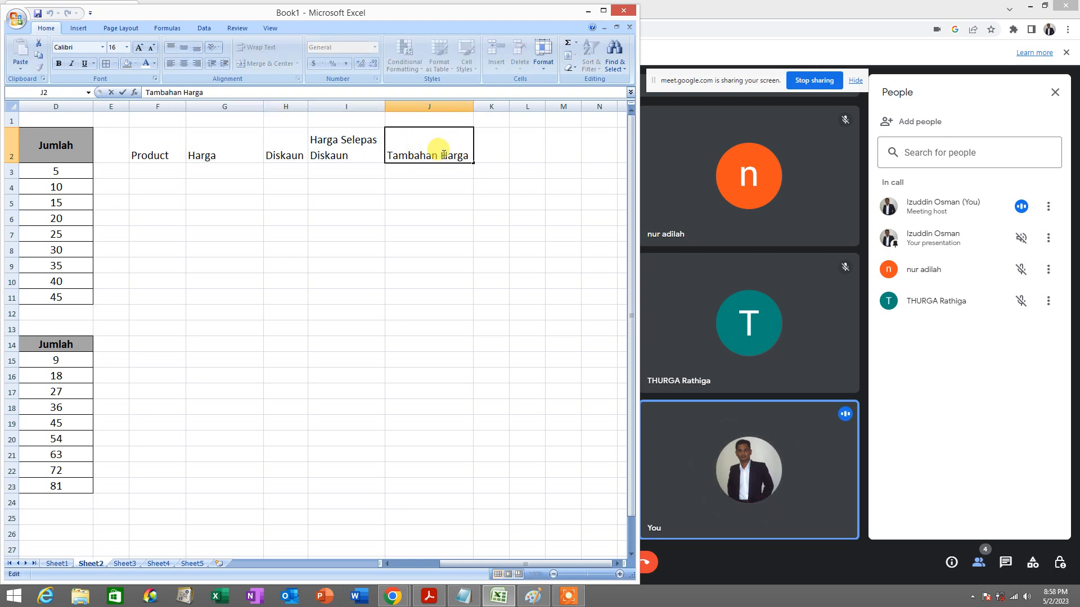
pyautogui.hotkey('alt', 'Return')
pyautogui.press('Return')
pyautogui.click(427, 145)
# Step: Fill the header cells F2:J2 with a light aqua blue colour
pyautogui.moveTo(134, 155); pyautogui.dragTo(433, 149)
pyautogui.click(137, 65)
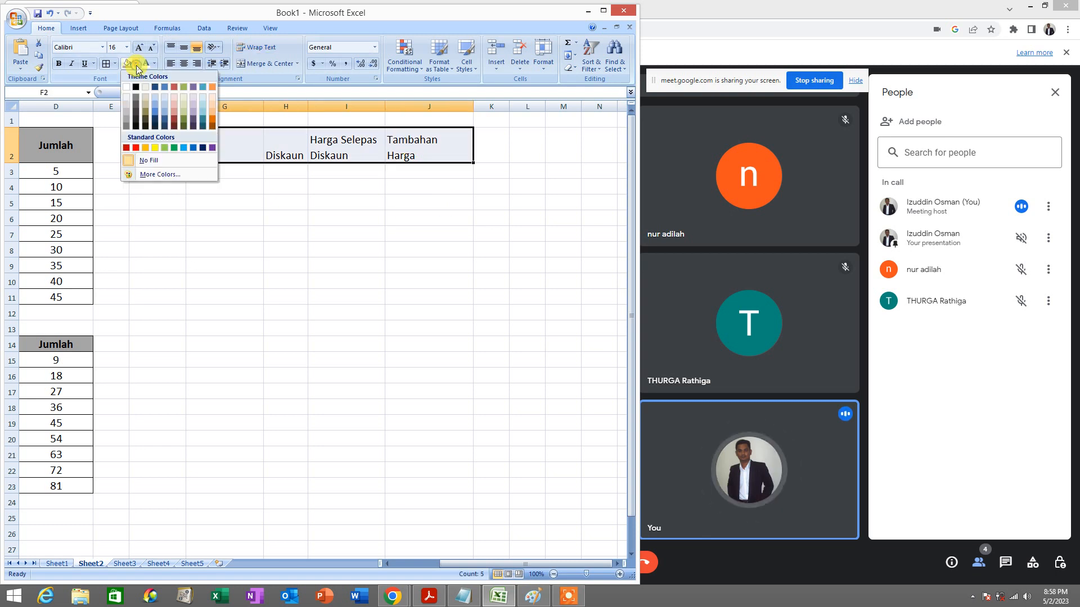
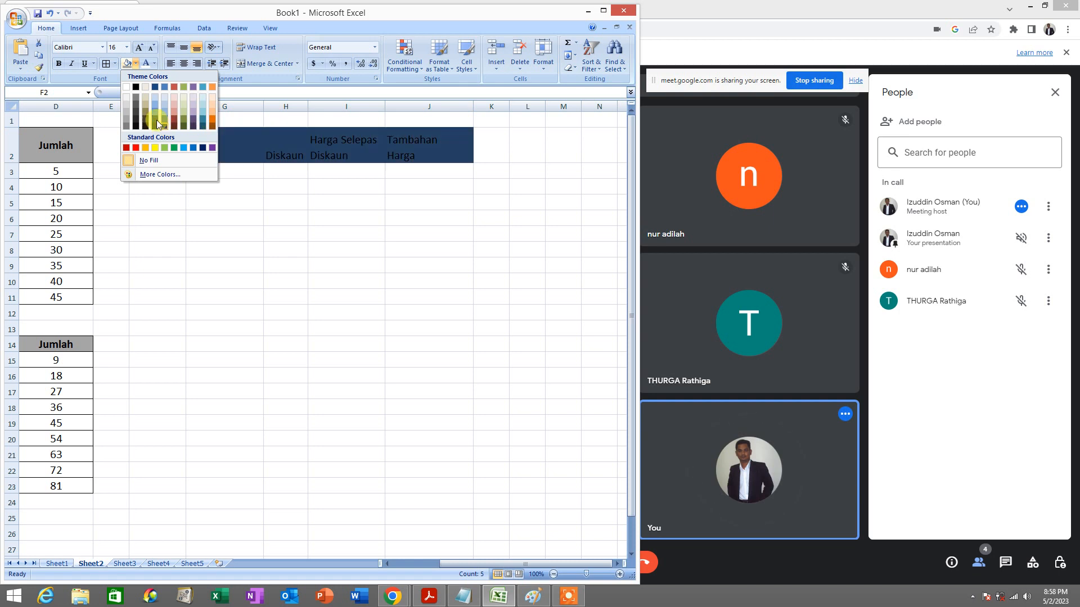
pyautogui.click(203, 116)
# Step: Centre the F2:J2 headers horizontally and vertically and make them bold
pyautogui.click(182, 65)
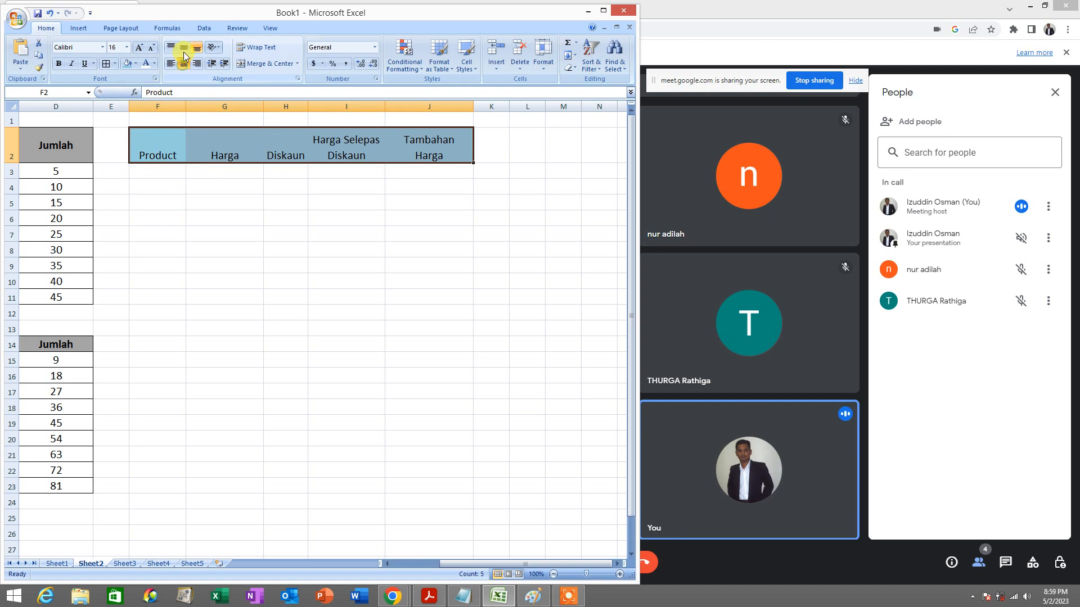
pyautogui.click(183, 50)
pyautogui.click(62, 62)
pyautogui.click(319, 253)
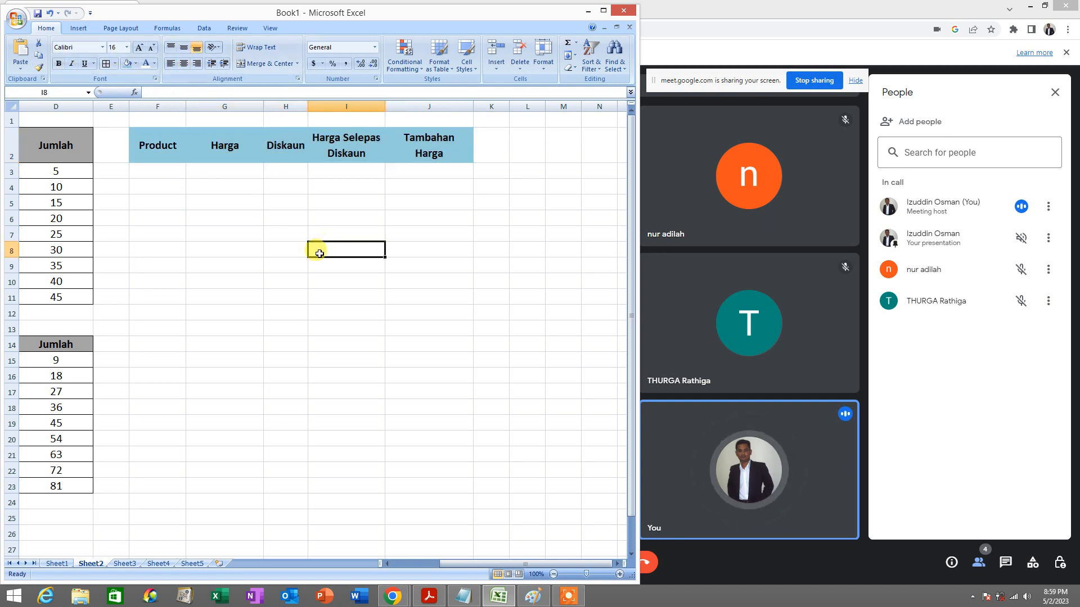
# Step: Enter the products Kasut, Baju and Topi in F3:F5 under the Product header
pyautogui.click(172, 174)
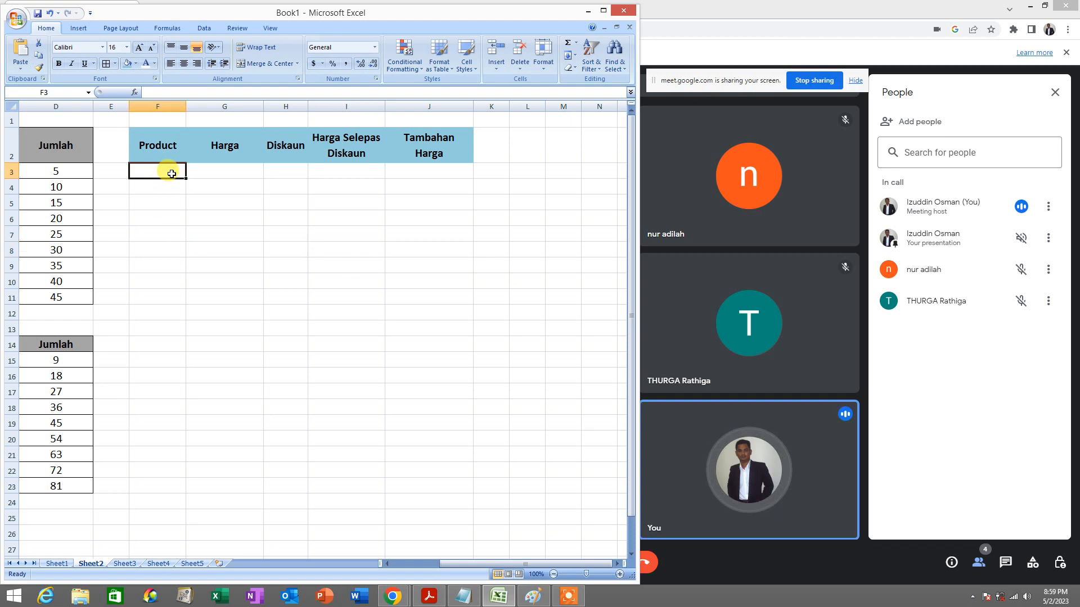
pyautogui.write('Kasut')
pyautogui.press('Return')
pyautogui.write('Baju')
pyautogui.press('Return')
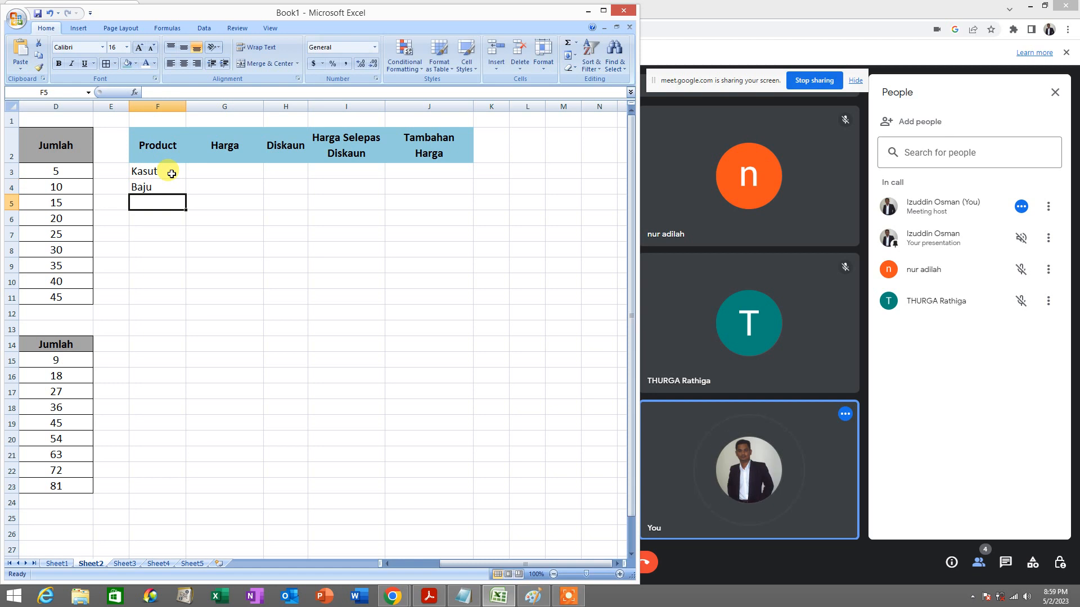
pyautogui.write('Topi')
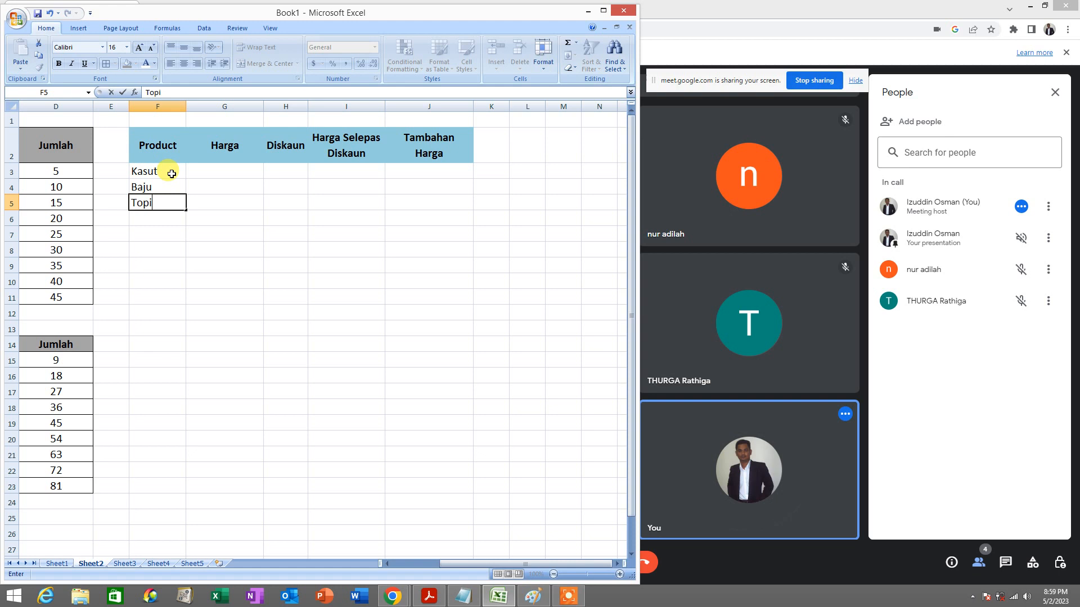
pyautogui.press('Return')
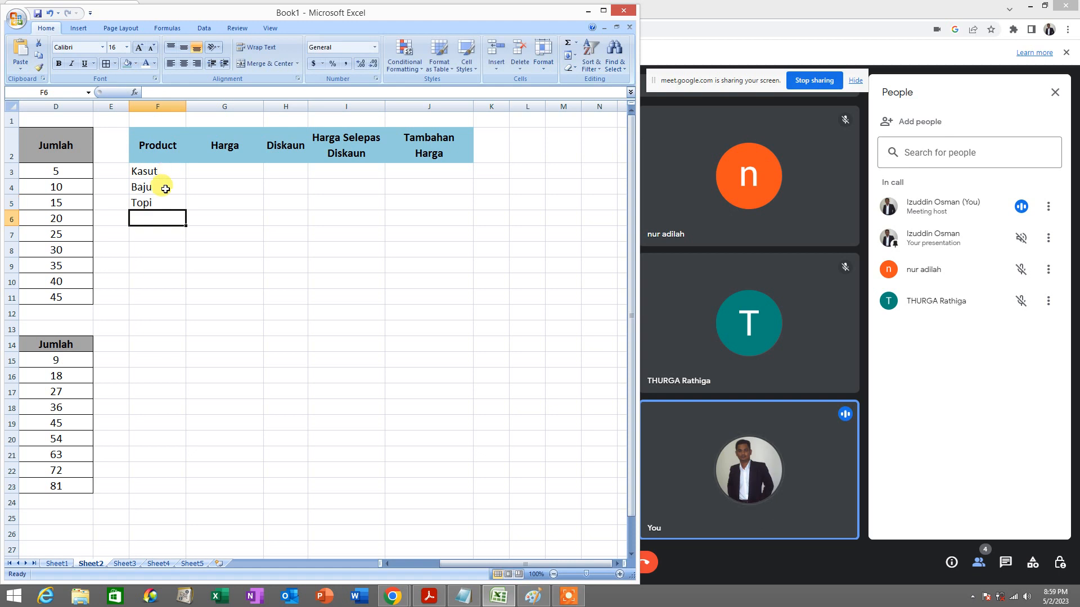
# Step: Apply the dollar Accounting format to the Harga cells G3:G5
pyautogui.click(217, 171)
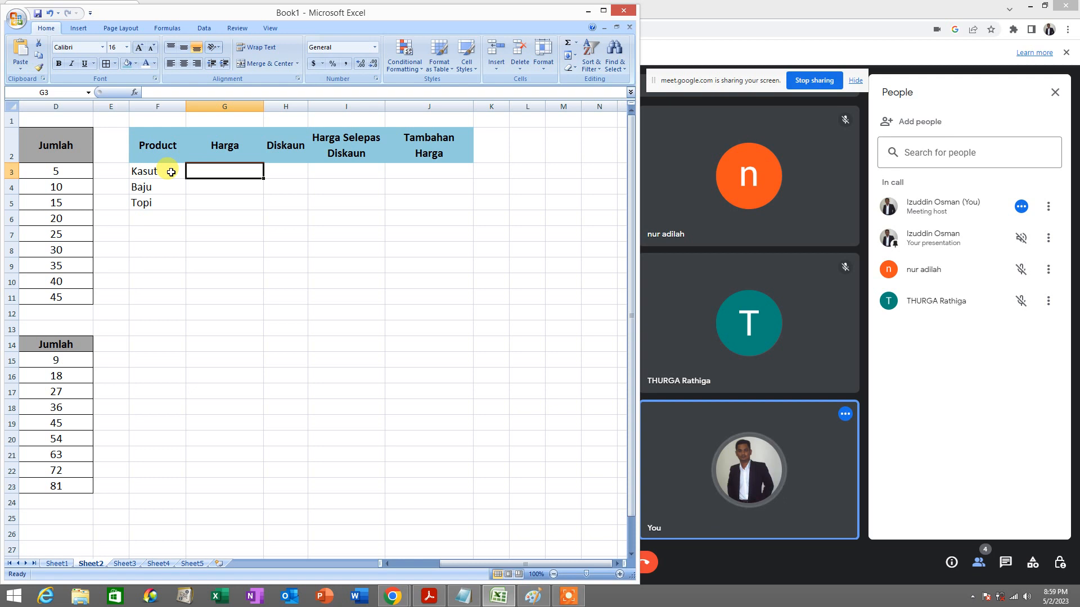
pyautogui.moveTo(211, 168); pyautogui.dragTo(212, 202)
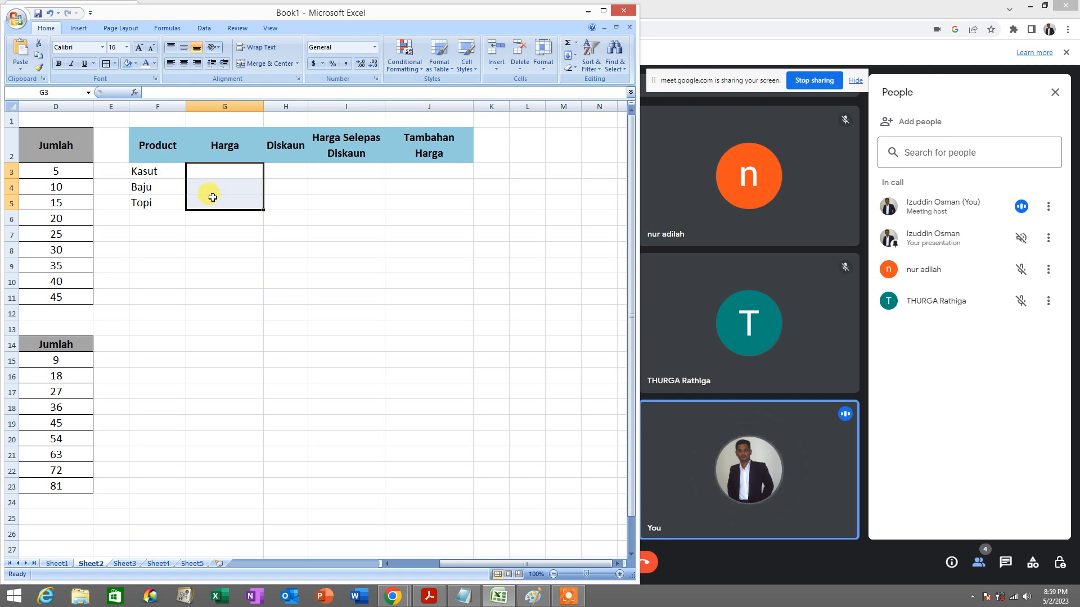
pyautogui.click(315, 64)
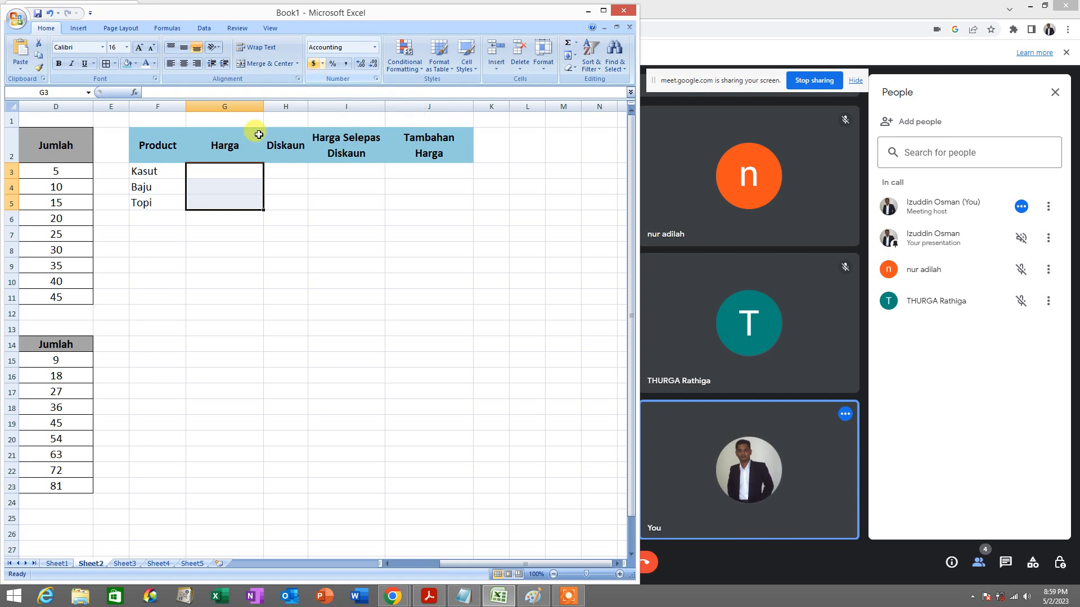
# Step: Enter the prices 155, 120 and 88 for Kasut, Baju and Topi in G3:G5
pyautogui.click(221, 174)
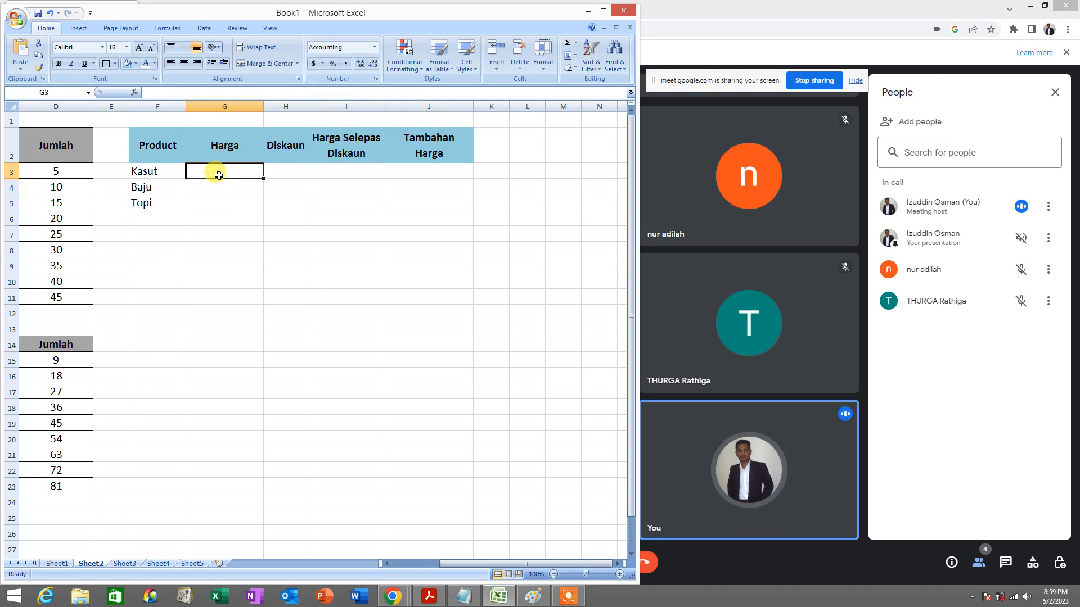
pyautogui.write('155')
pyautogui.press('Return')
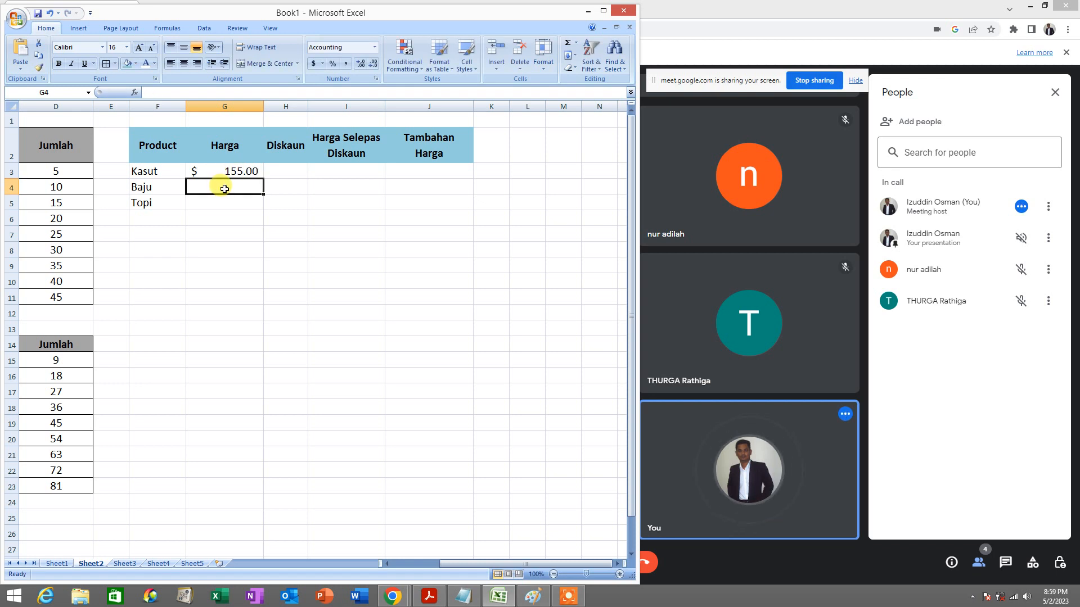
pyautogui.write('120')
pyautogui.press('Return')
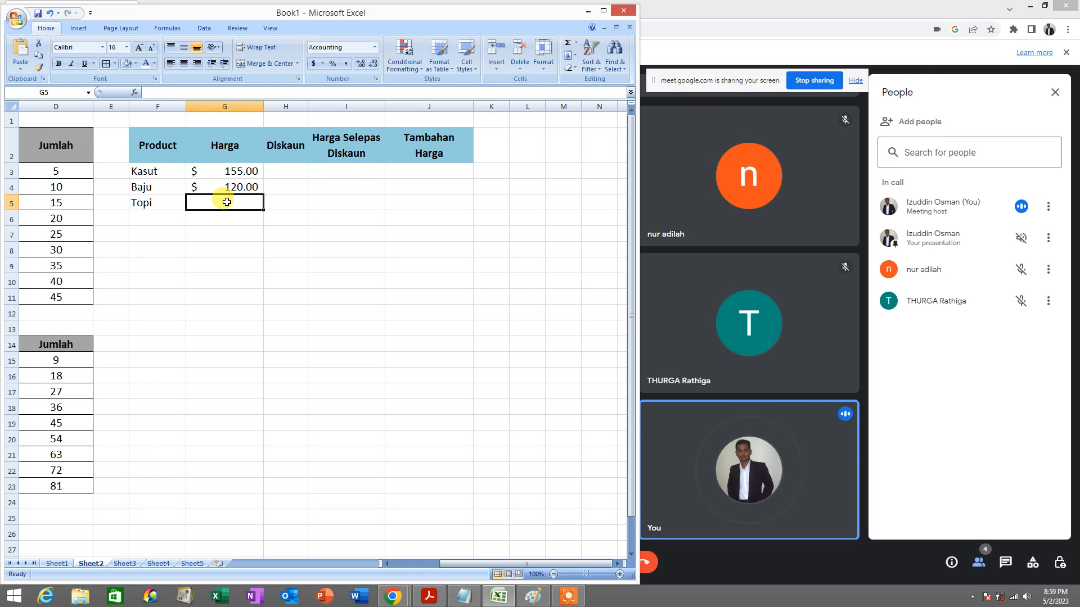
pyautogui.write('88')
pyautogui.click(286, 262)
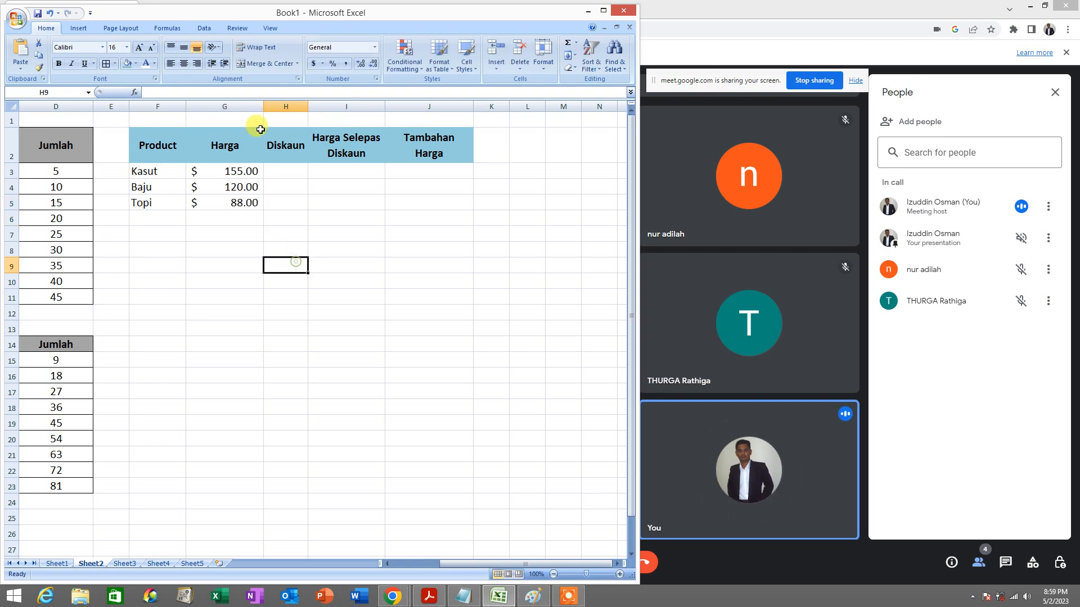
# Step: Narrow the Harga column and widen the Diskaun column slightly
pyautogui.moveTo(267, 106); pyautogui.dragTo(304, 107)
pyautogui.click(277, 174)
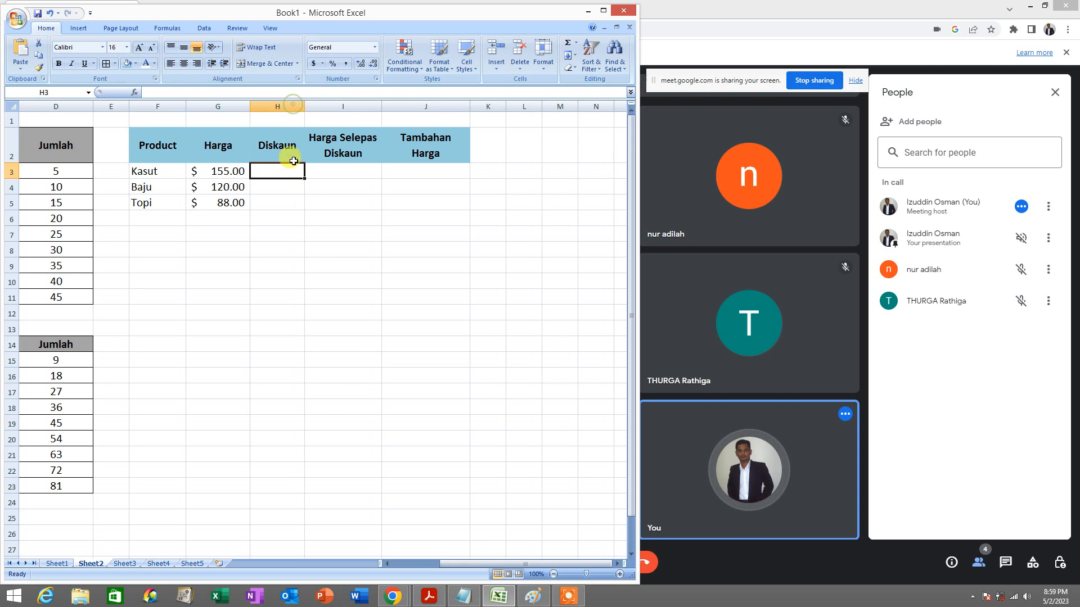
pyautogui.click(279, 186)
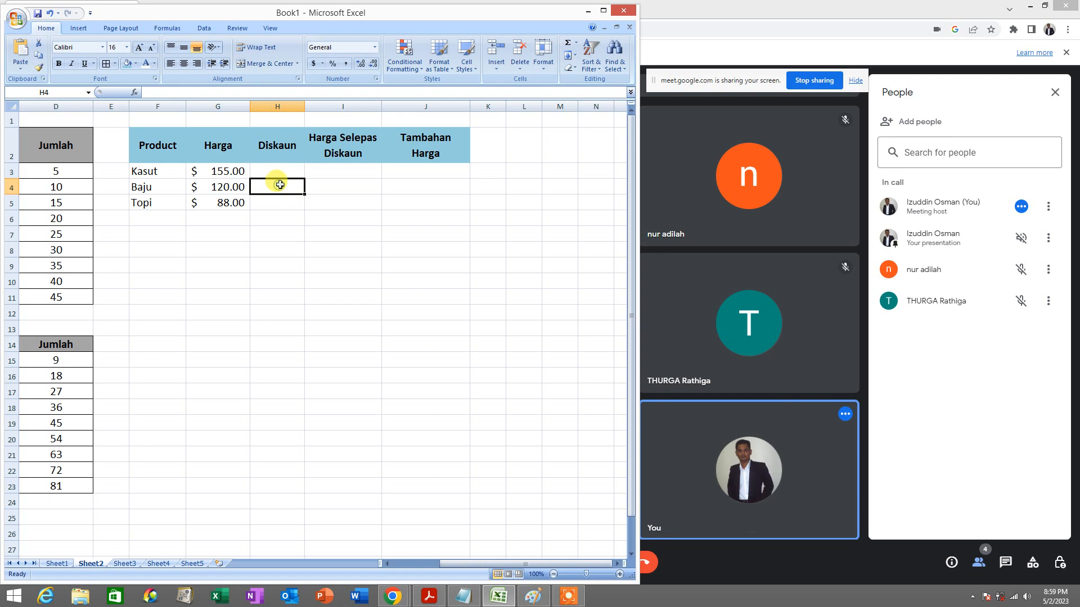
# Step: Apply the Percentage format to the Diskaun cells H3:H5
pyautogui.click(282, 204)
pyautogui.click(283, 170)
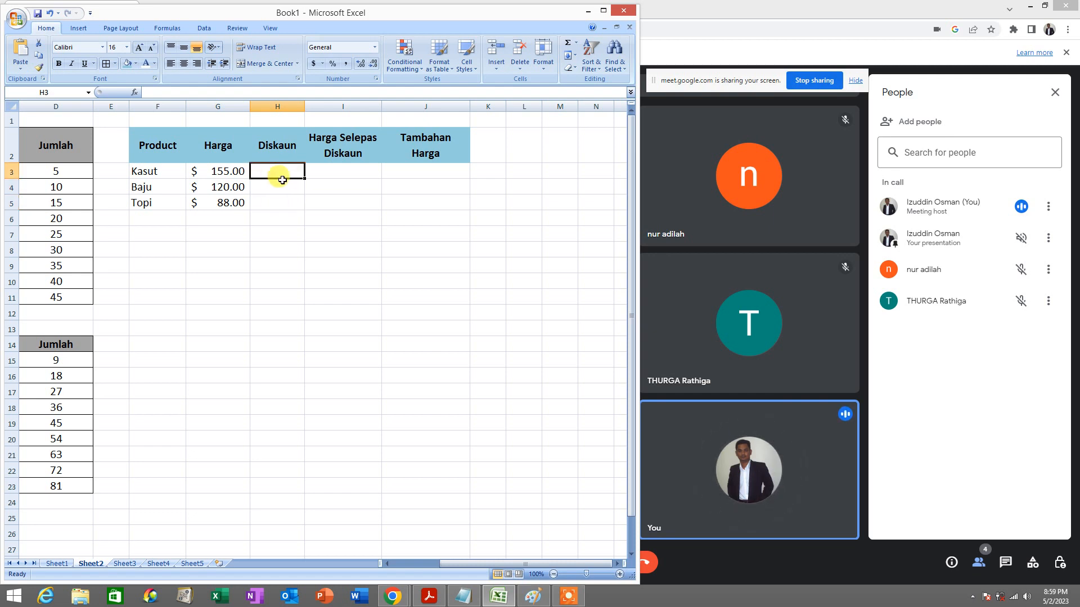
pyautogui.click(287, 219)
pyautogui.moveTo(283, 167); pyautogui.dragTo(280, 200)
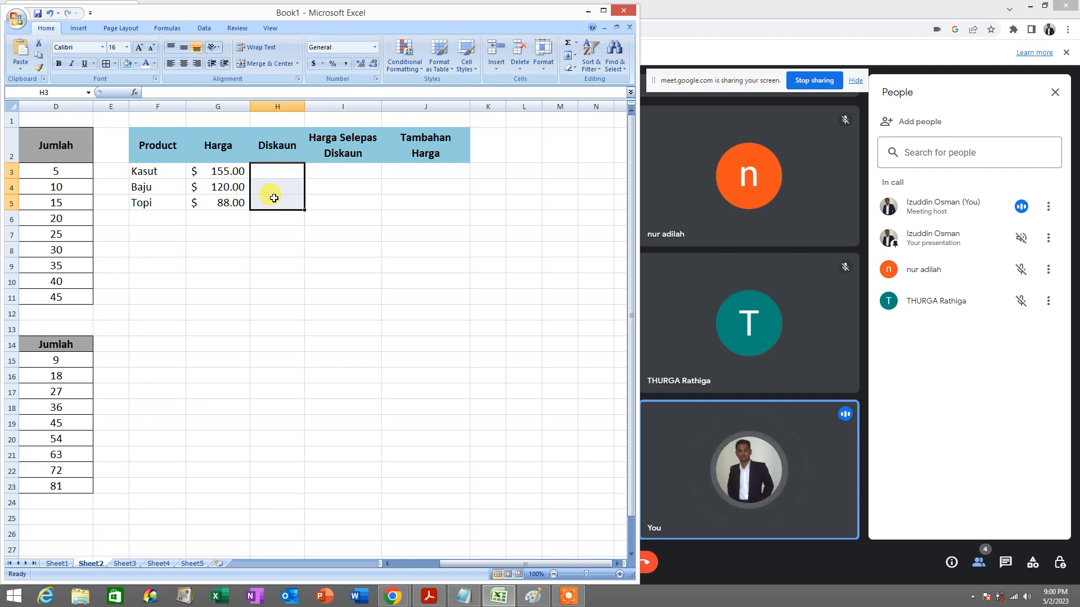
pyautogui.click(332, 63)
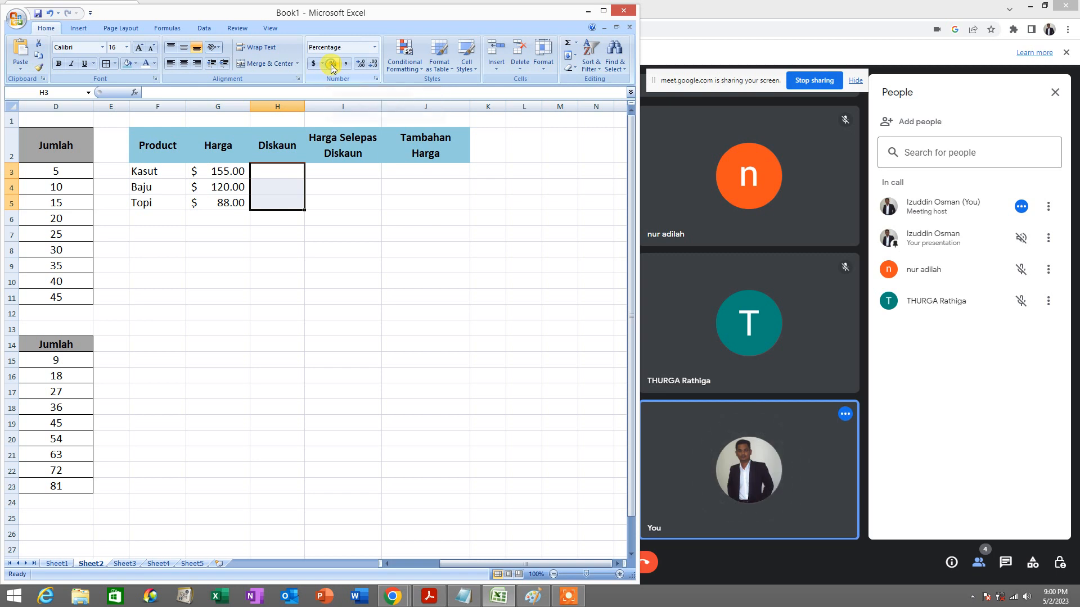
# Step: Enter the discounts 50%, 40% and 30% for Kasut, Baju and Topi in H3:H5
pyautogui.click(278, 173)
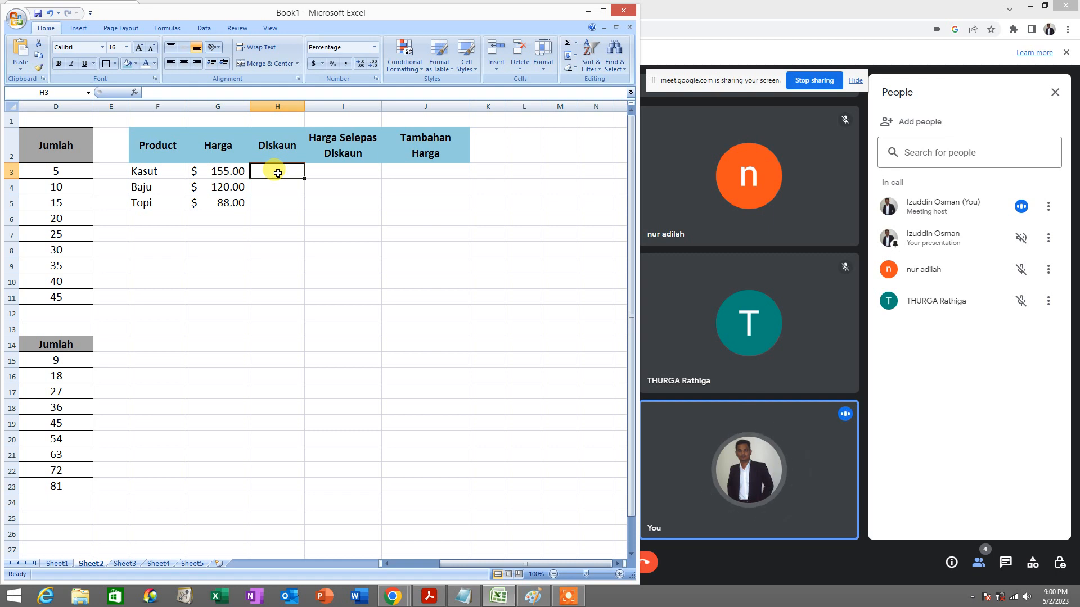
pyautogui.write('50')
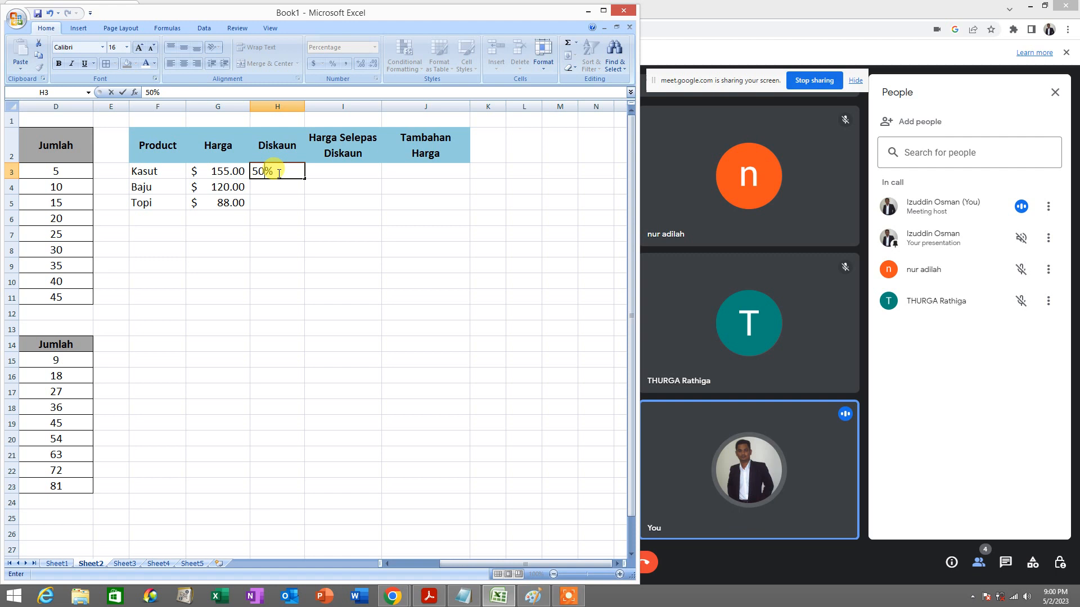
pyautogui.press('Return')
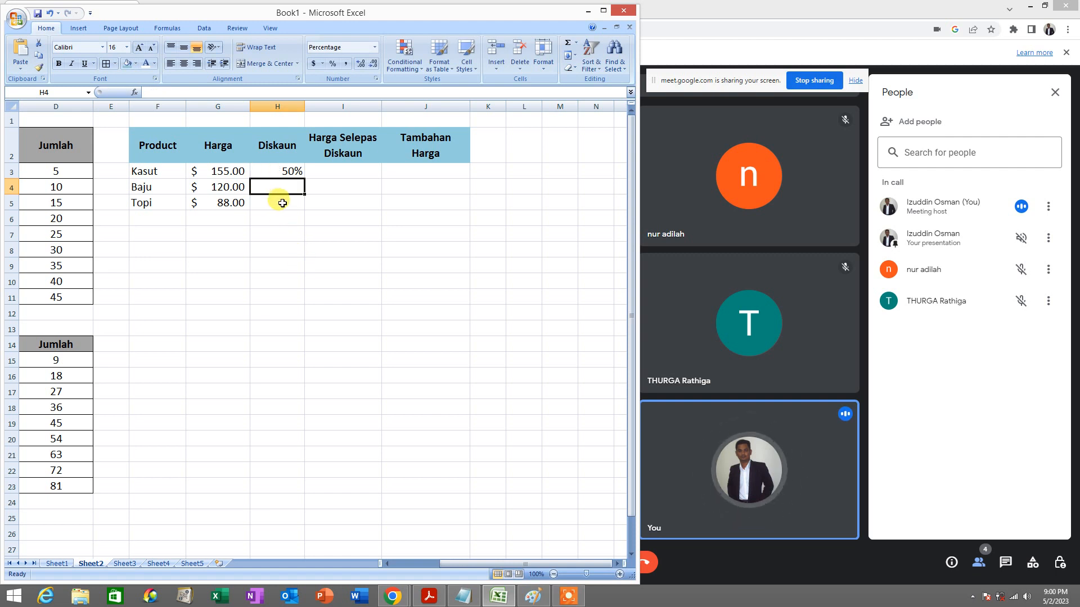
pyautogui.write('40')
pyautogui.press('Return')
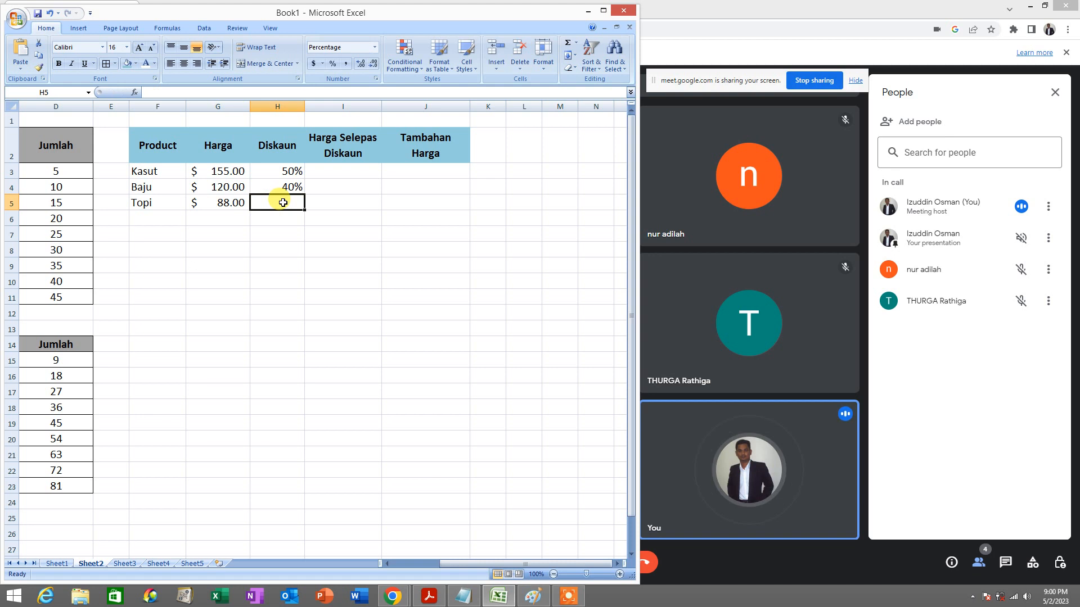
pyautogui.write('30')
pyautogui.press('Return')
pyautogui.click(364, 263)
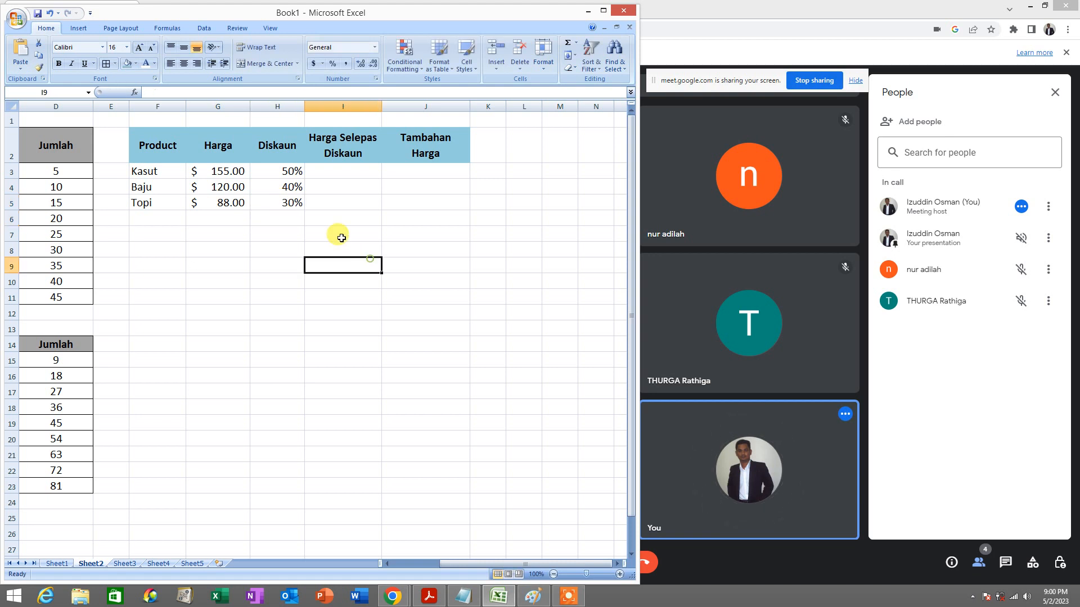
pyautogui.click(288, 174)
pyautogui.moveTo(335, 174); pyautogui.dragTo(332, 203)
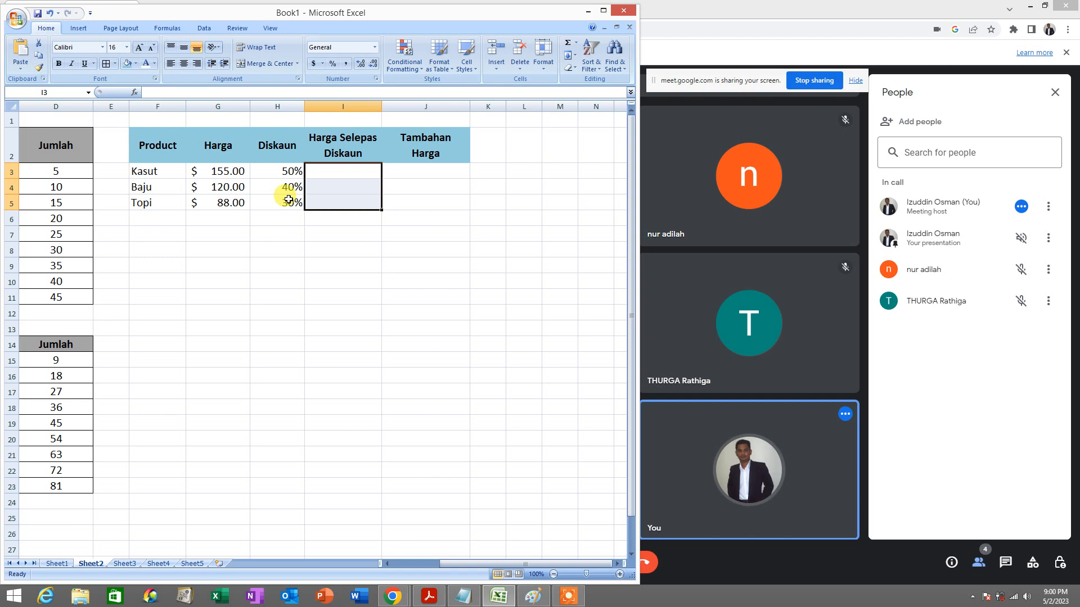
pyautogui.click(227, 171)
pyautogui.click(265, 171)
pyautogui.click(227, 171)
pyautogui.click(261, 171)
pyautogui.click(229, 171)
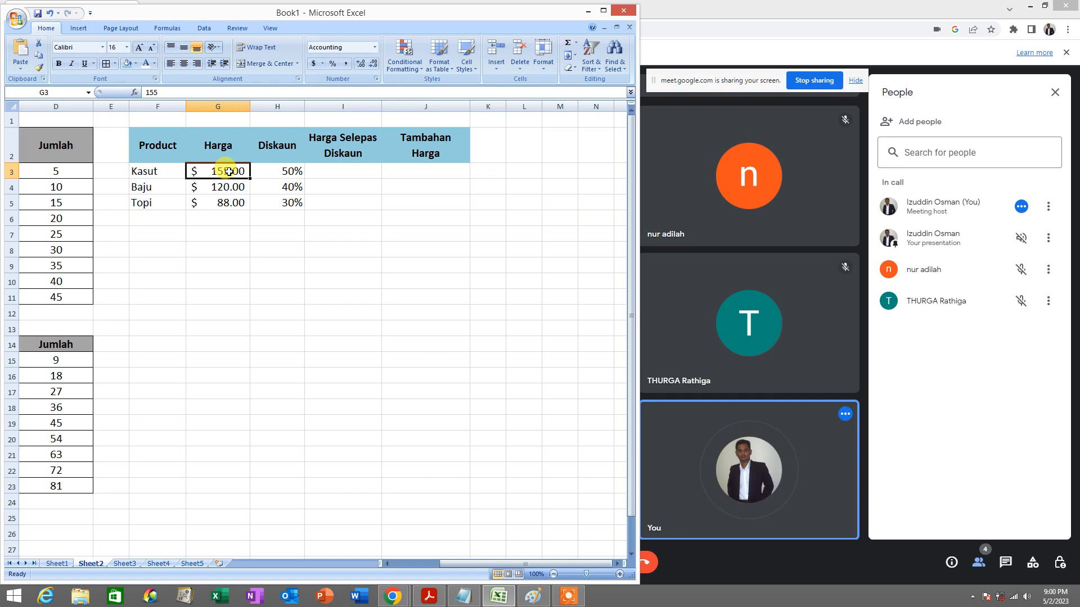
pyautogui.click(425, 169)
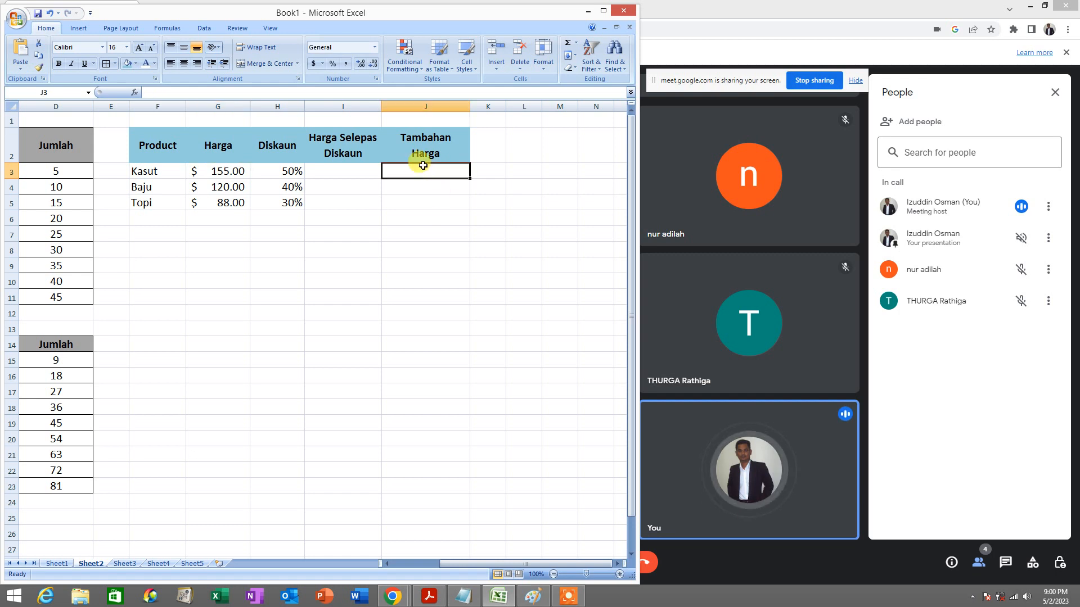
pyautogui.moveTo(434, 172); pyautogui.dragTo(434, 201)
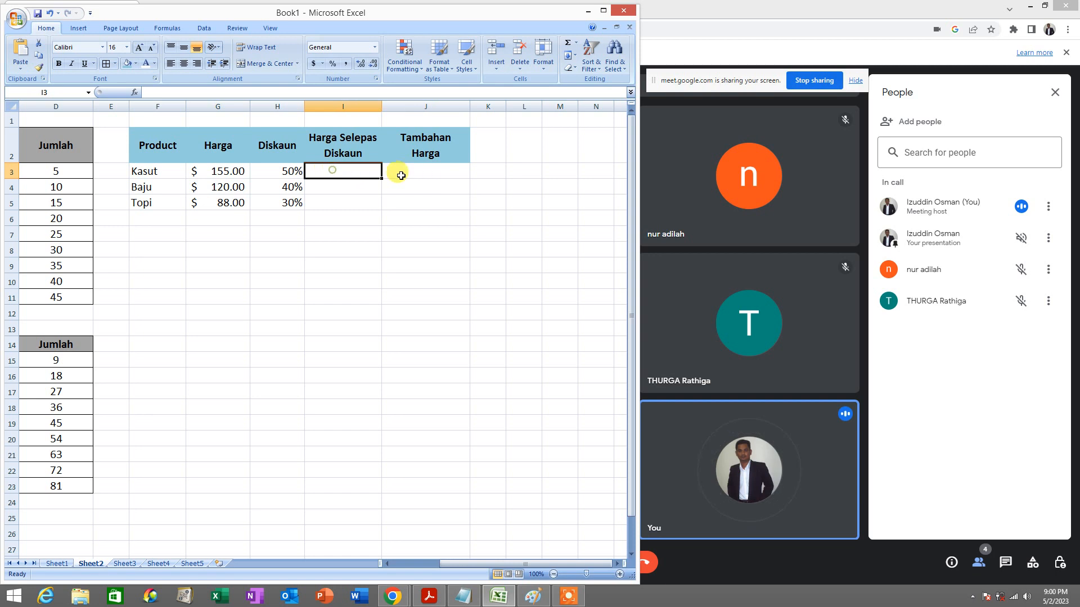
# Step: Apply the Accounting number format to the Harga Selepas Diskaun and Tambahan Harga cells I3:J5
pyautogui.moveTo(356, 173); pyautogui.dragTo(414, 205)
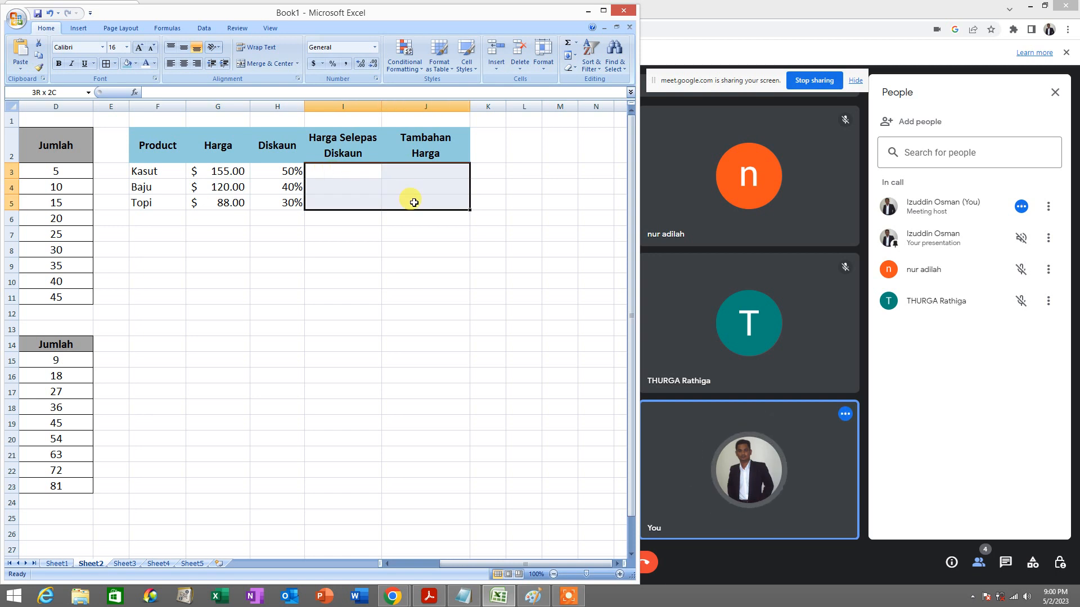
pyautogui.click(312, 67)
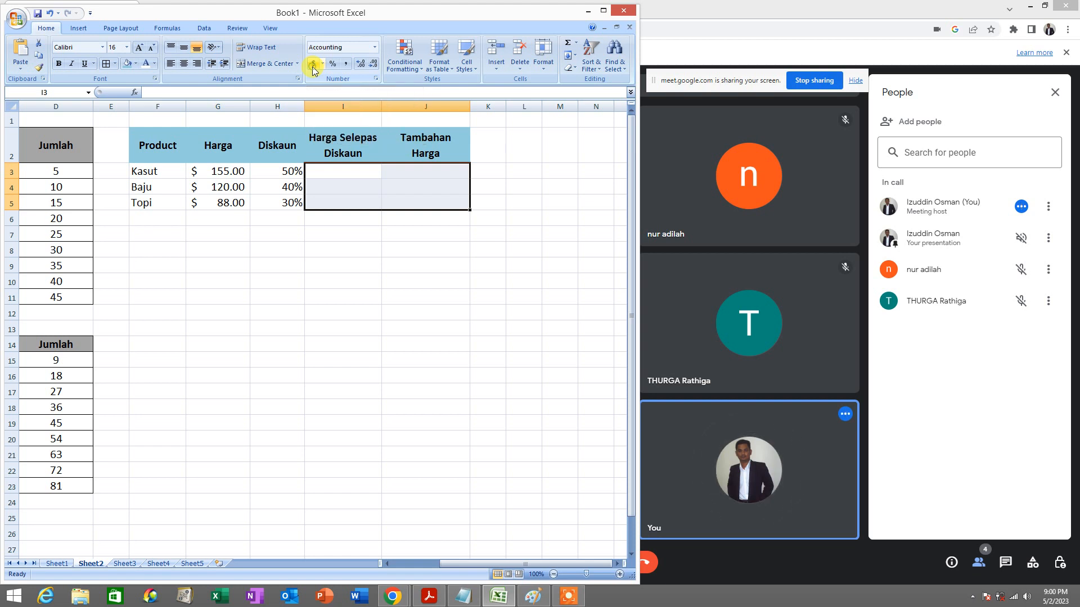
# Step: Widen column K and enter the heading Harga Final in K2
pyautogui.moveTo(506, 107); pyautogui.dragTo(540, 106)
pyautogui.click(511, 145)
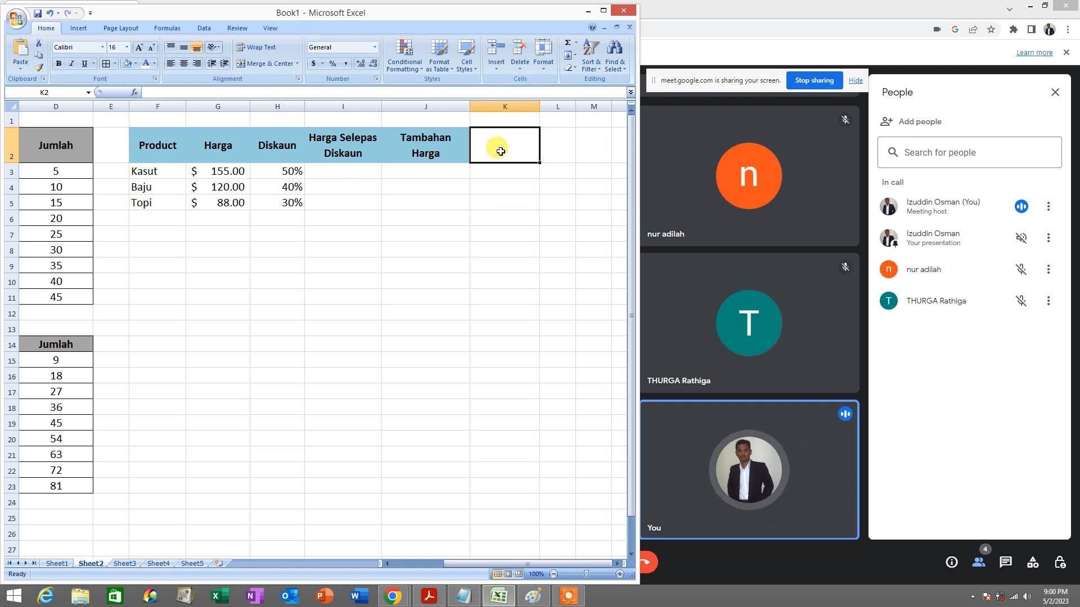
pyautogui.write('Harga Final')
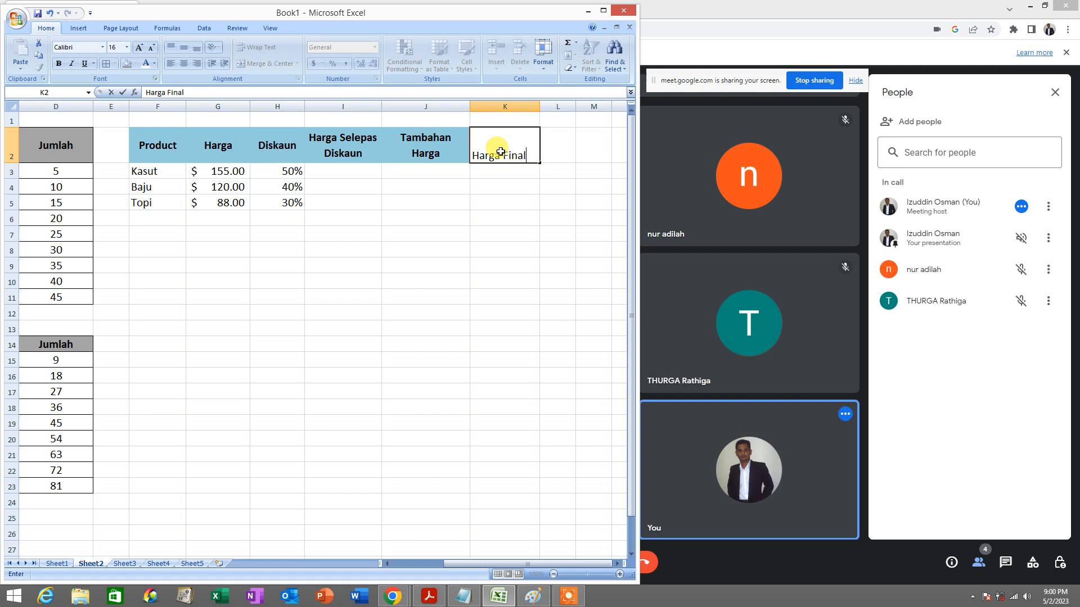
pyautogui.press('Return')
# Step: Format the Harga Final heading with the light blue fill, bold text, and horizontal and vertical centring
pyautogui.click(501, 151)
pyautogui.click(124, 64)
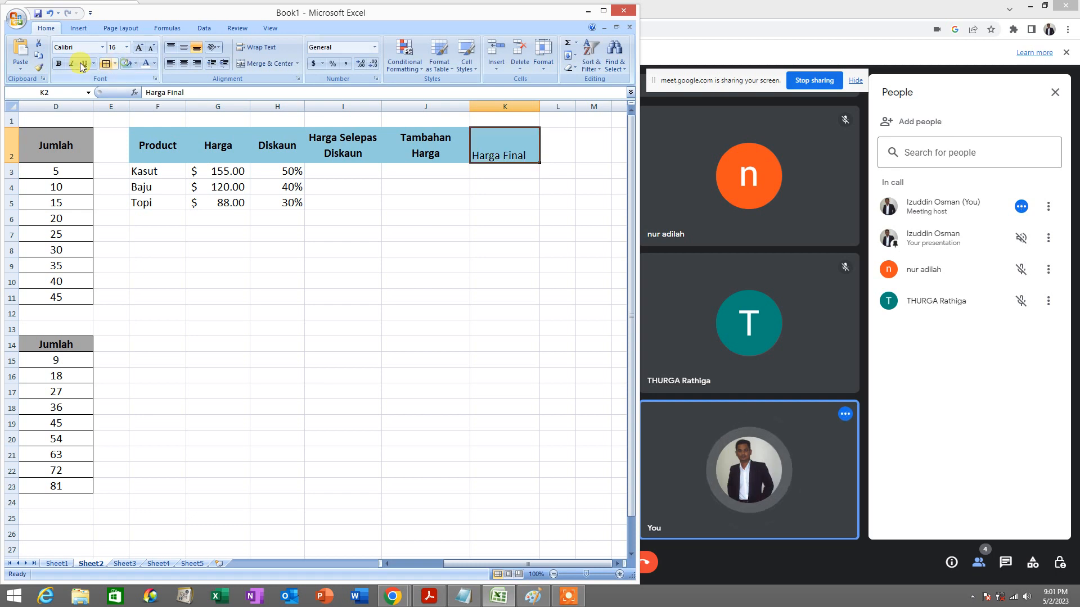
pyautogui.click(58, 64)
pyautogui.click(183, 63)
pyautogui.click(183, 47)
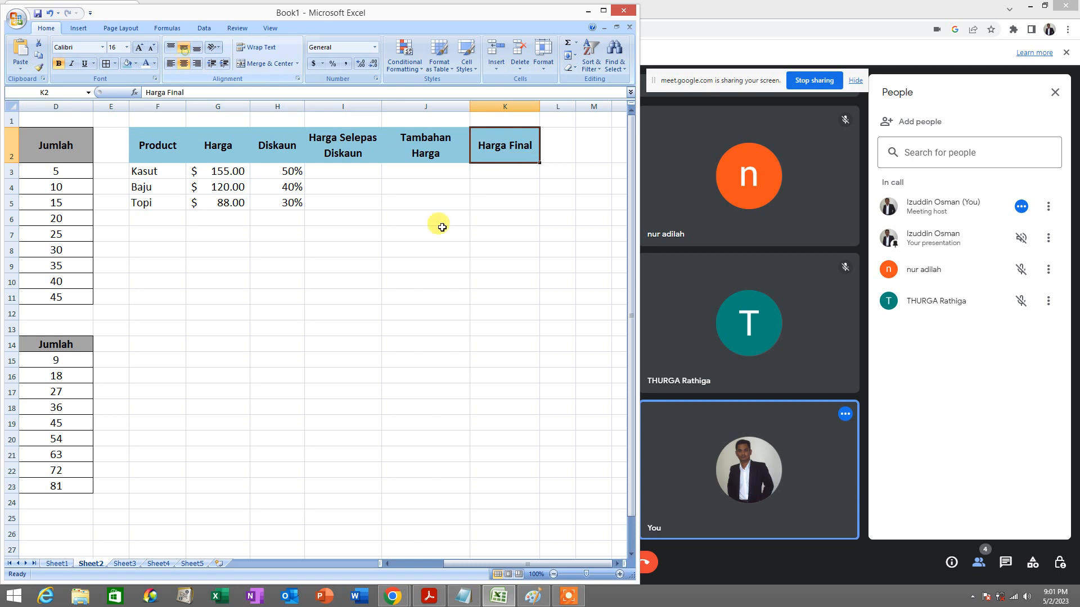
pyautogui.click(439, 235)
# Step: Enter the discounted price formula =G3-(G3*H3) for Kasut in I3
pyautogui.click(335, 170)
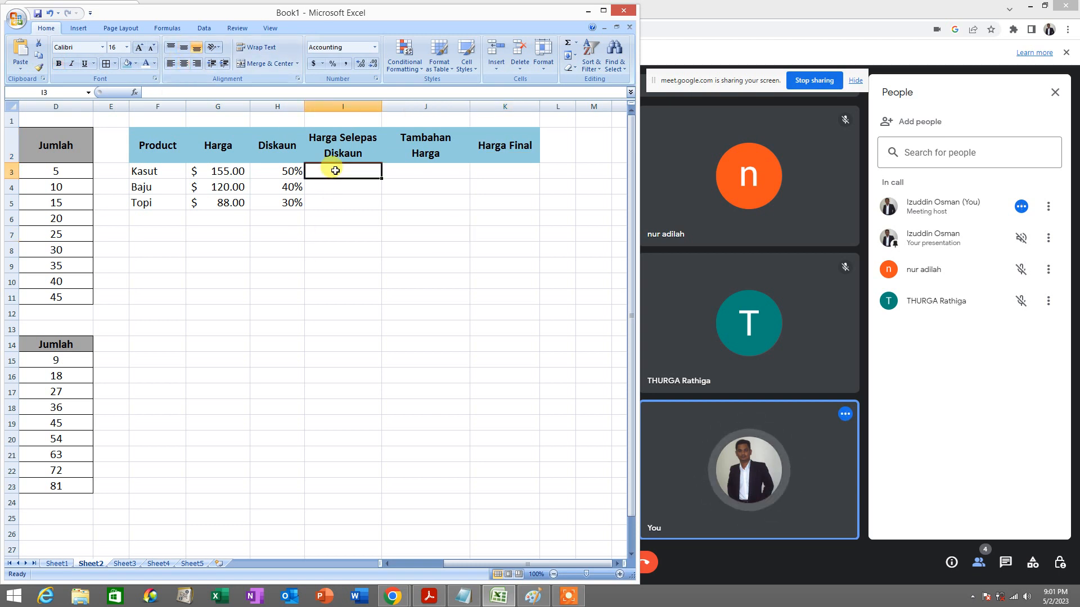
pyautogui.write('=')
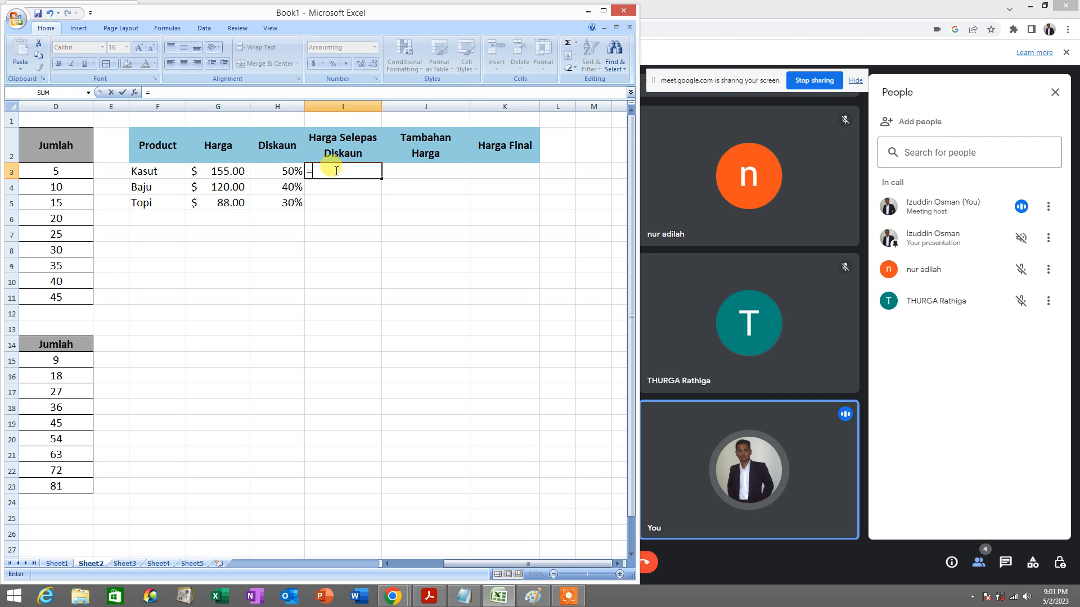
pyautogui.click(218, 174)
pyautogui.write('*')
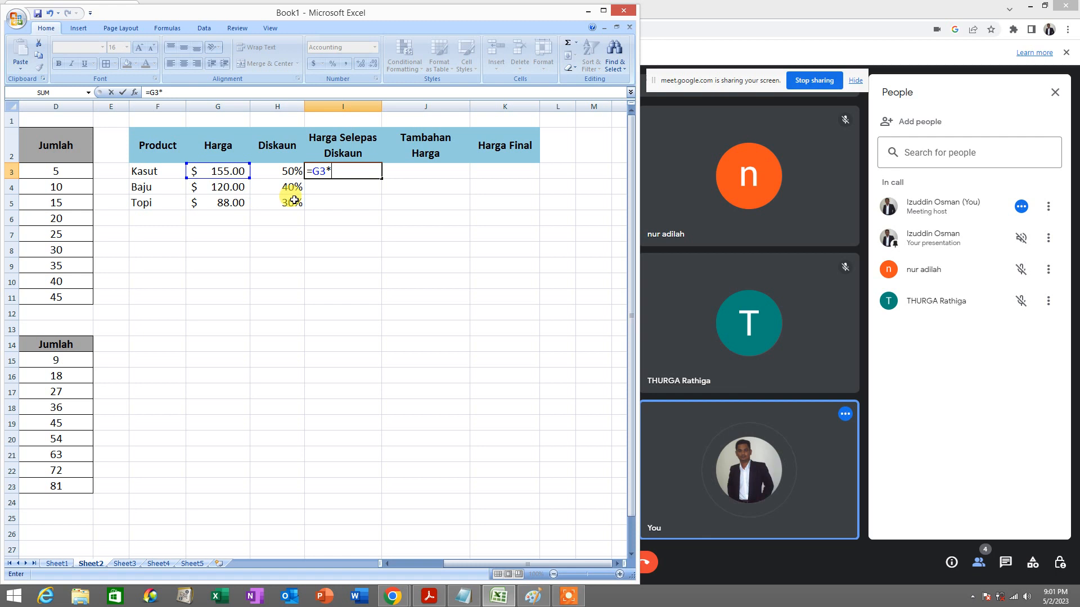
pyautogui.click(284, 170)
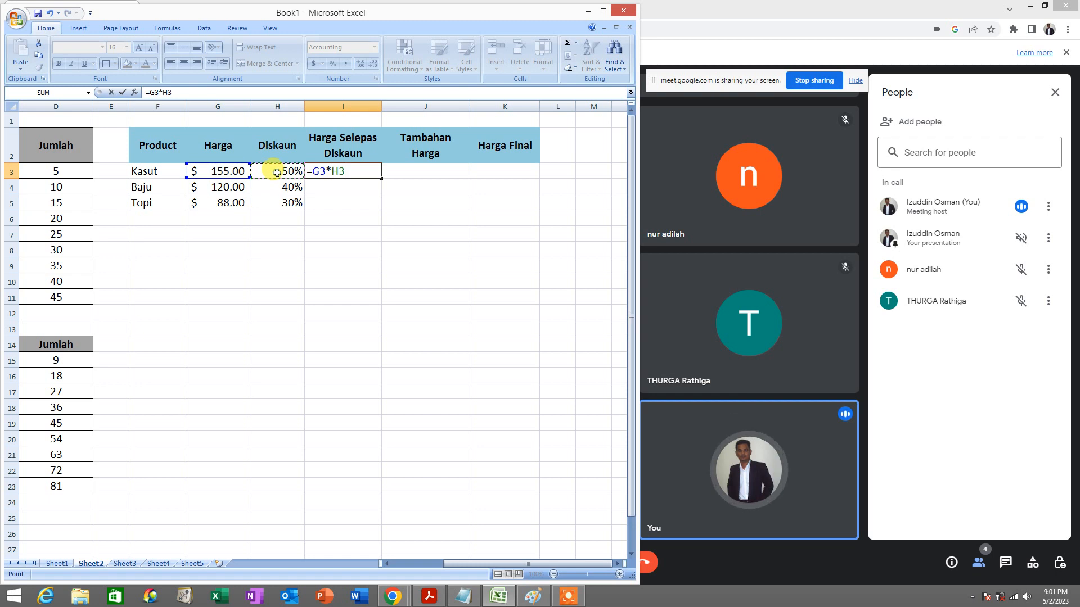
pyautogui.click(313, 172)
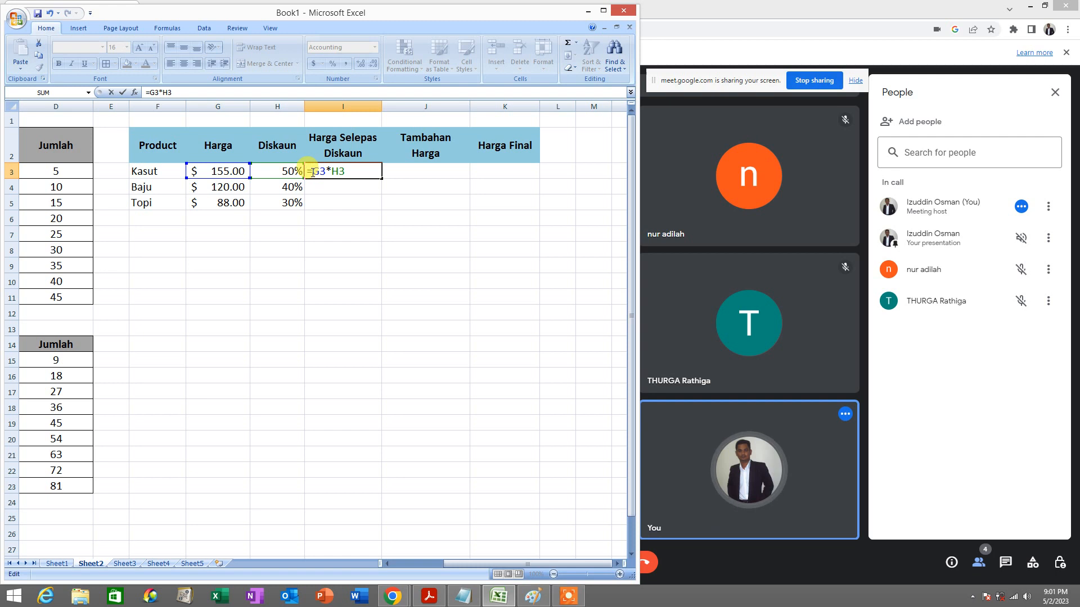
pyautogui.write('(')
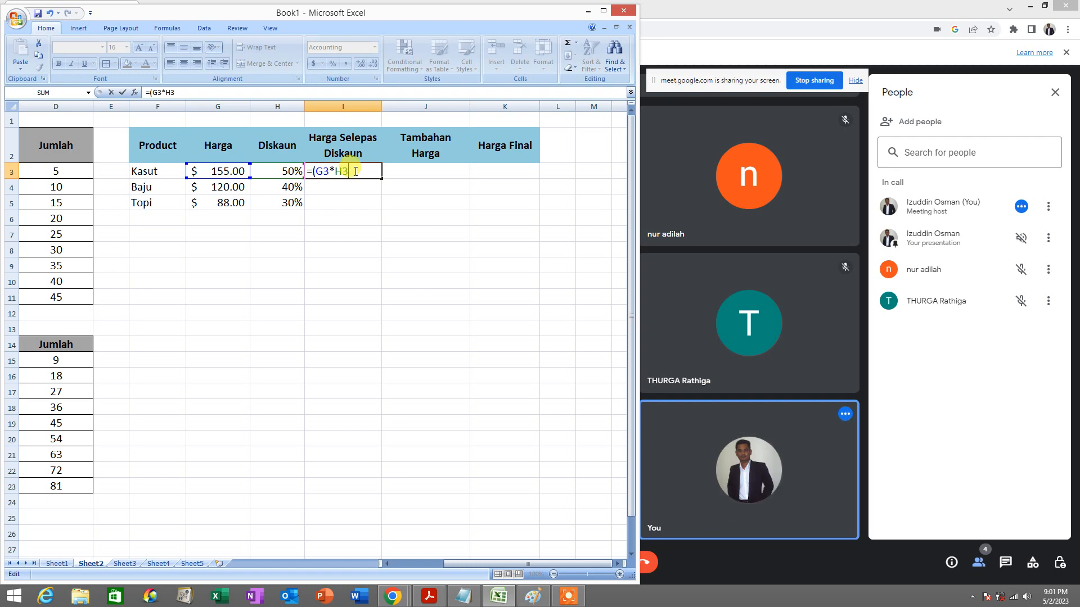
pyautogui.write(')')
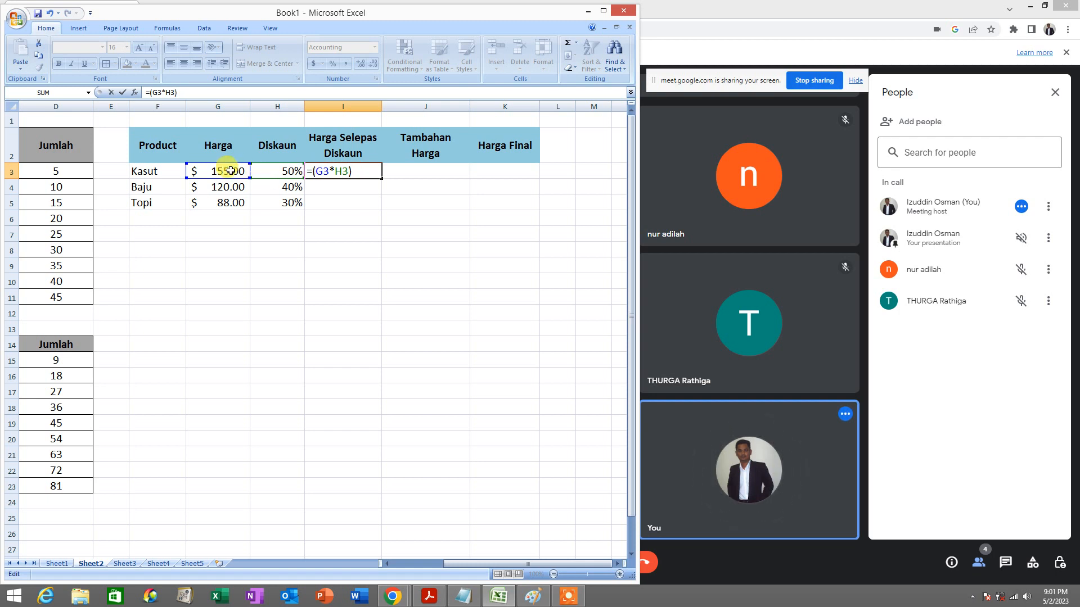
pyautogui.click(203, 170)
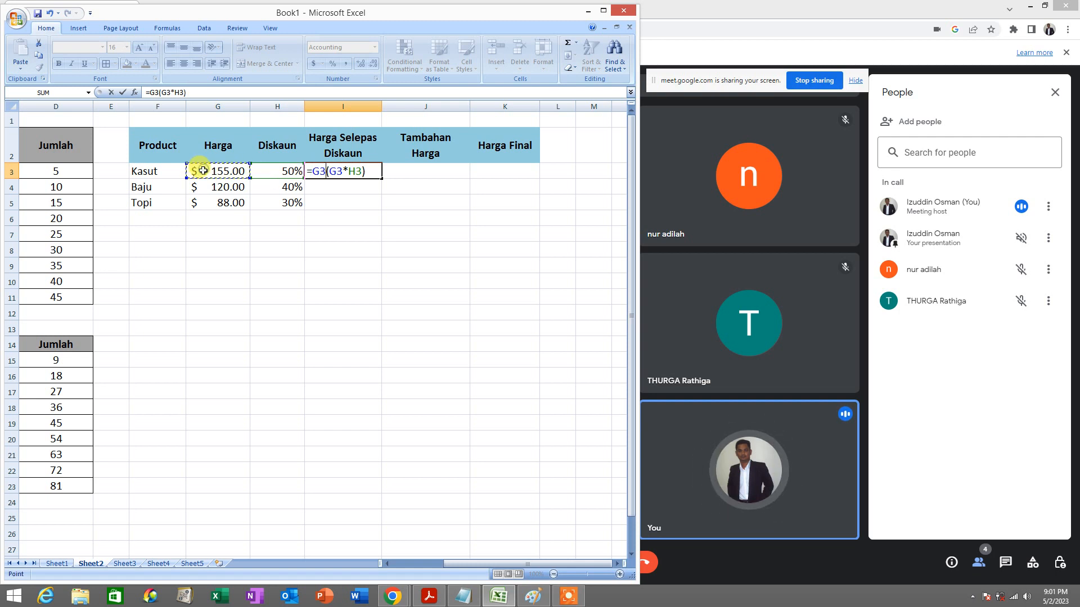
pyautogui.write('-')
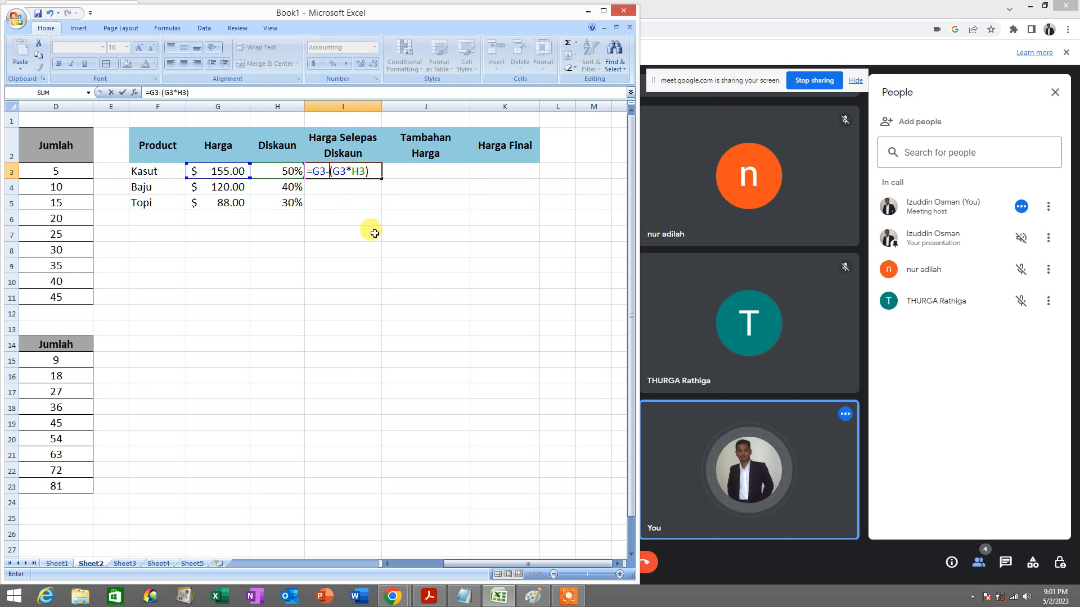
pyautogui.press('Return')
# Step: Fill the discounted price formula from I3 down to I5
pyautogui.click(356, 172)
pyautogui.moveTo(381, 178); pyautogui.dragTo(376, 210)
pyautogui.click(355, 243)
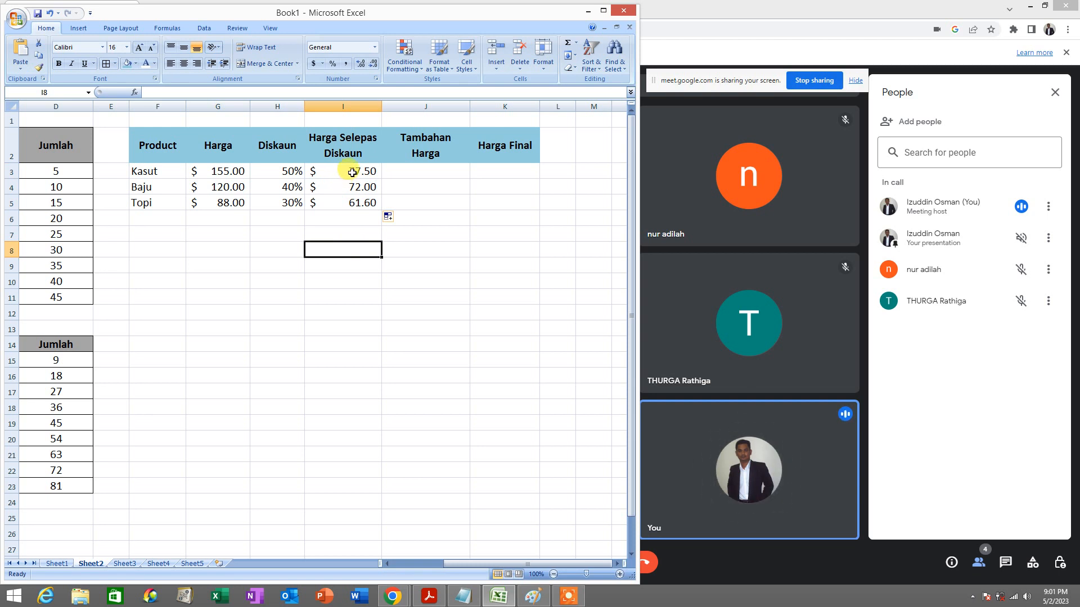
# Step: Clear the discounted price formulas from I3:I5
pyautogui.moveTo(351, 174); pyautogui.dragTo(352, 206)
pyautogui.press('Delete')
pyautogui.click(354, 231)
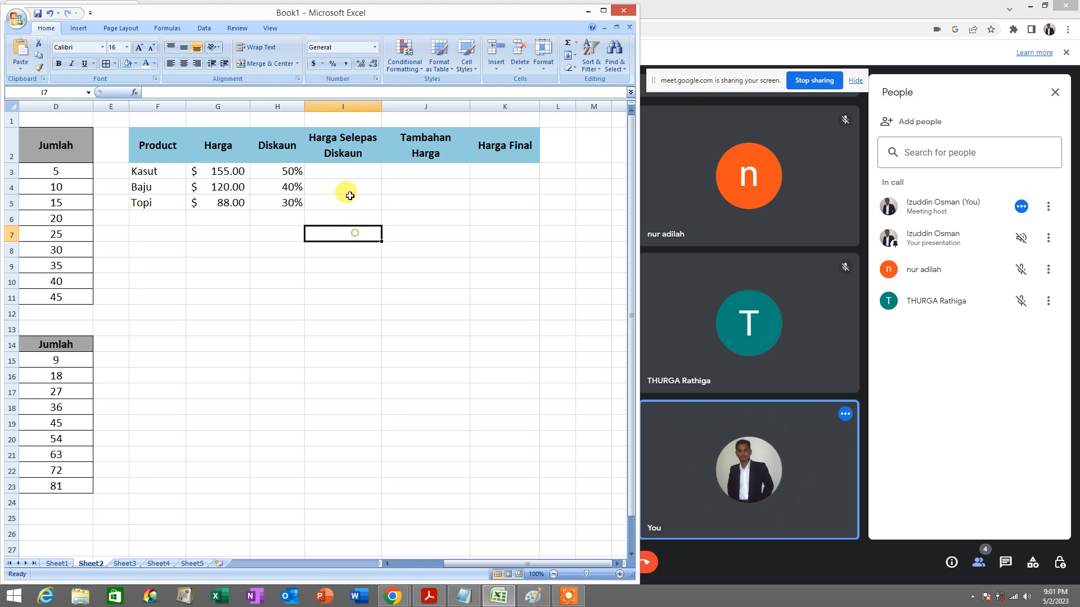
# Step: Calculate Kasut's price after discount in I3 with the formula =G3-(G3*H3)
pyautogui.click(347, 174)
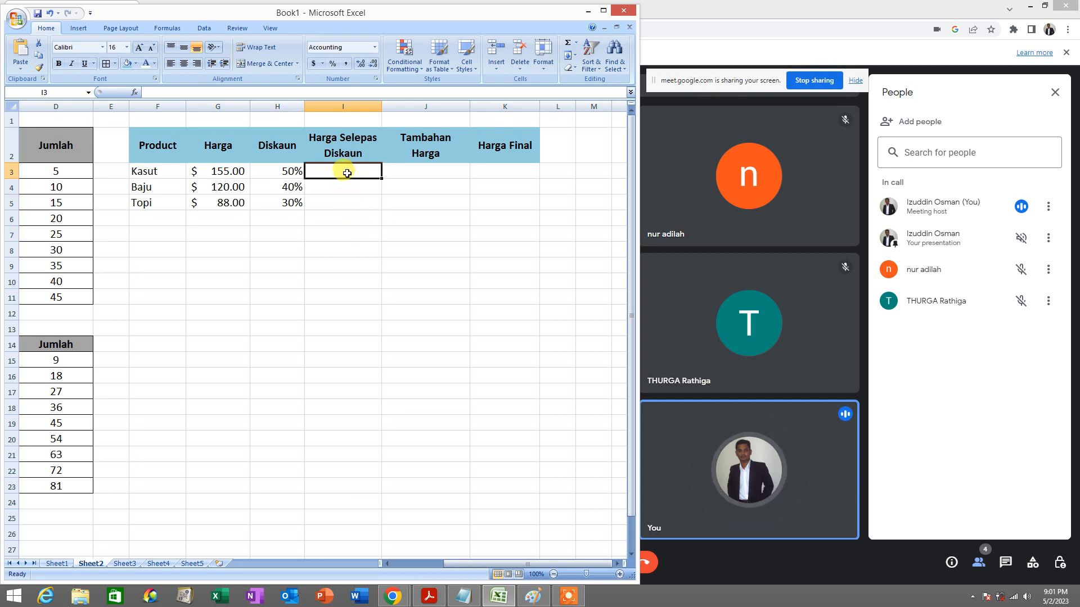
pyautogui.write('=')
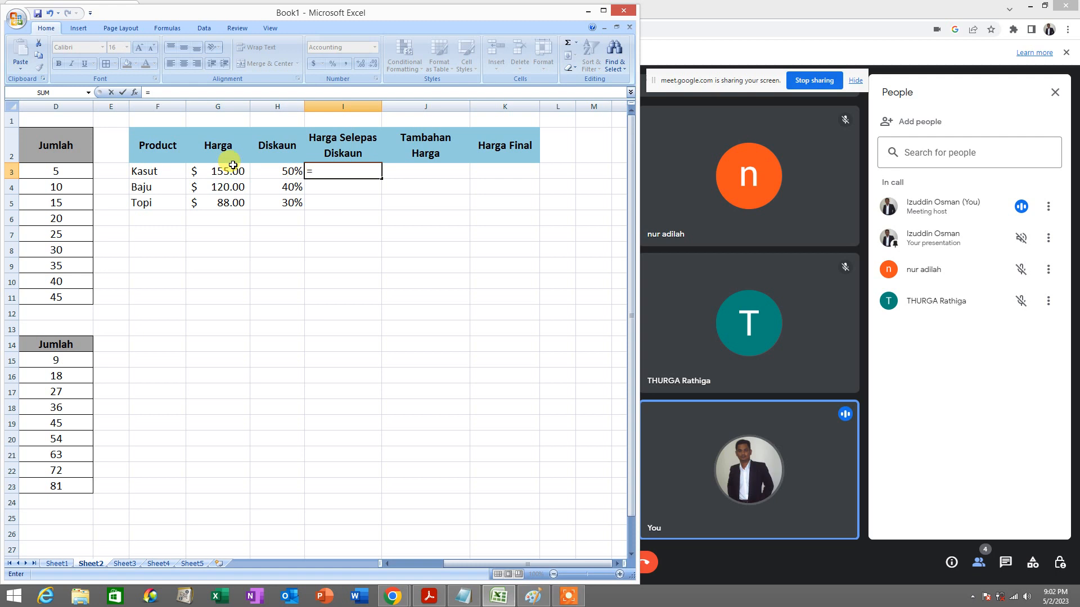
pyautogui.click(206, 169)
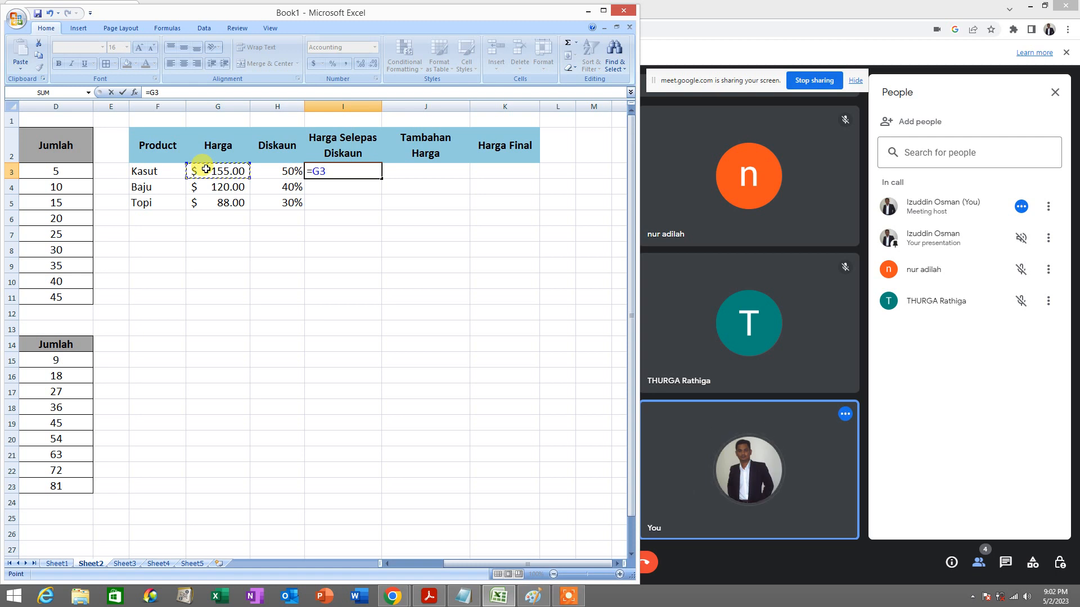
pyautogui.write('*')
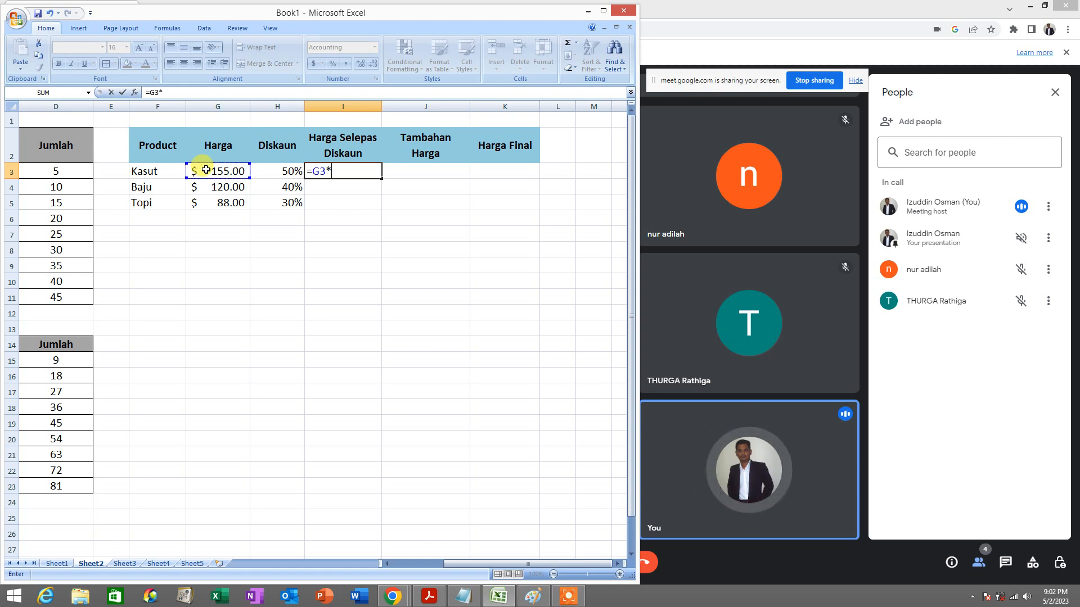
pyautogui.click(275, 175)
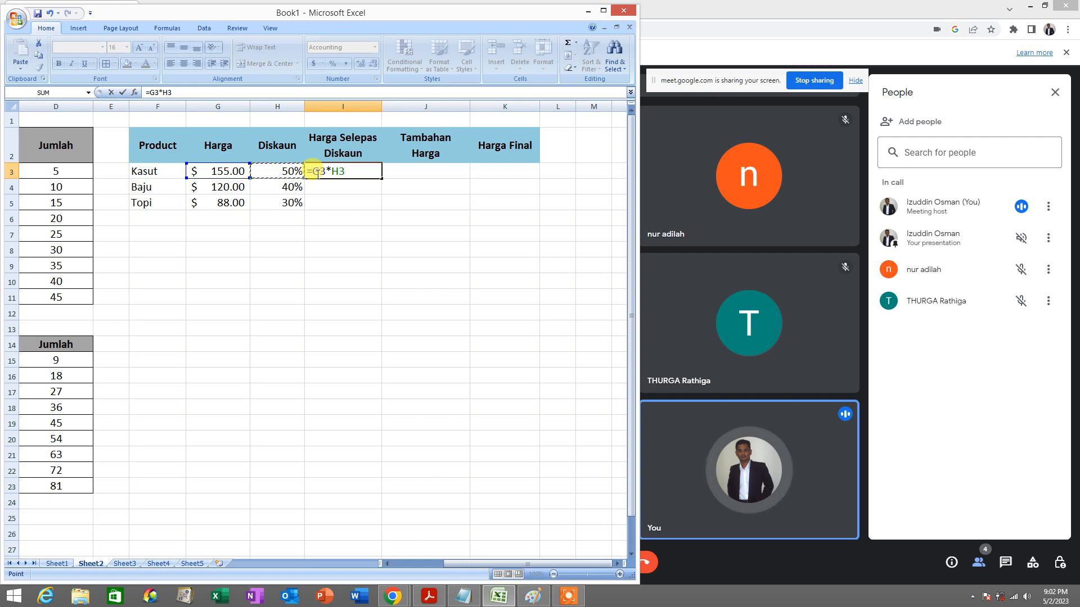
pyautogui.click(313, 171)
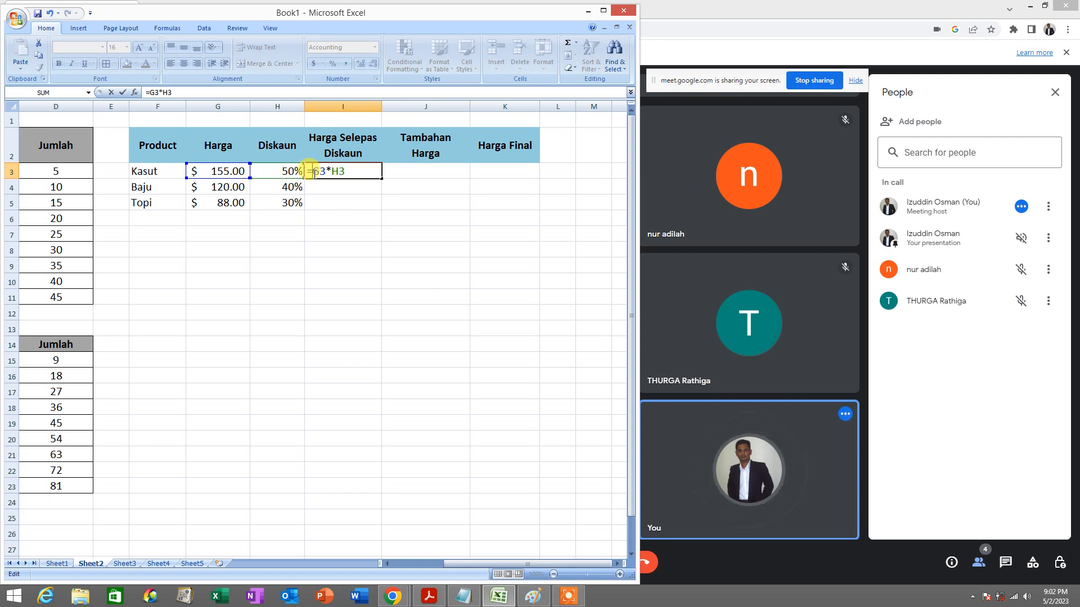
pyautogui.write('(')
pyautogui.click(357, 172)
pyautogui.write('(')
pyautogui.press('BackSpace')
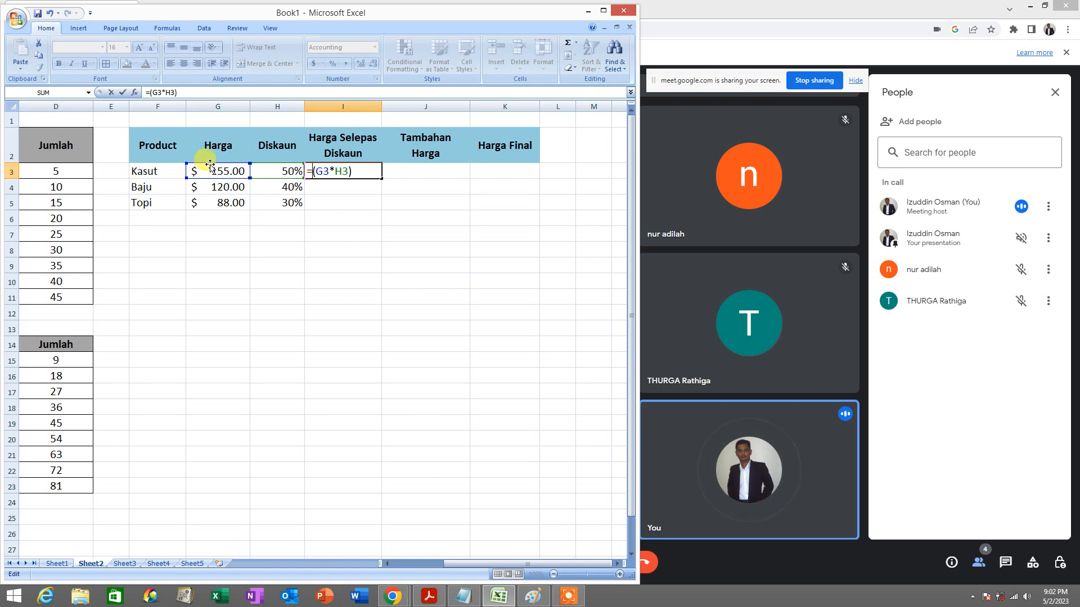
pyautogui.click(203, 169)
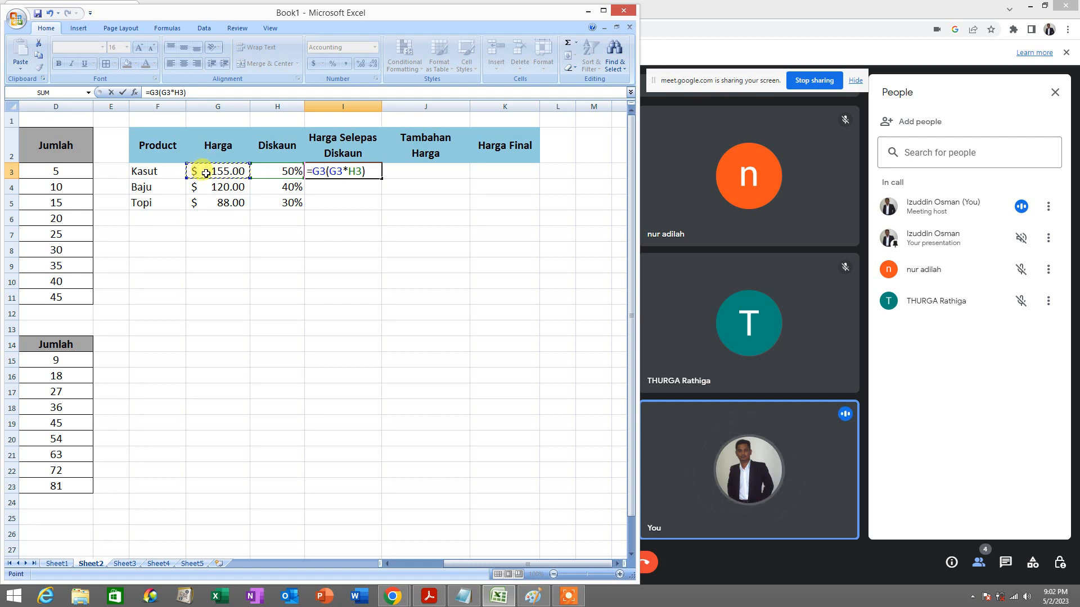
pyautogui.write('-')
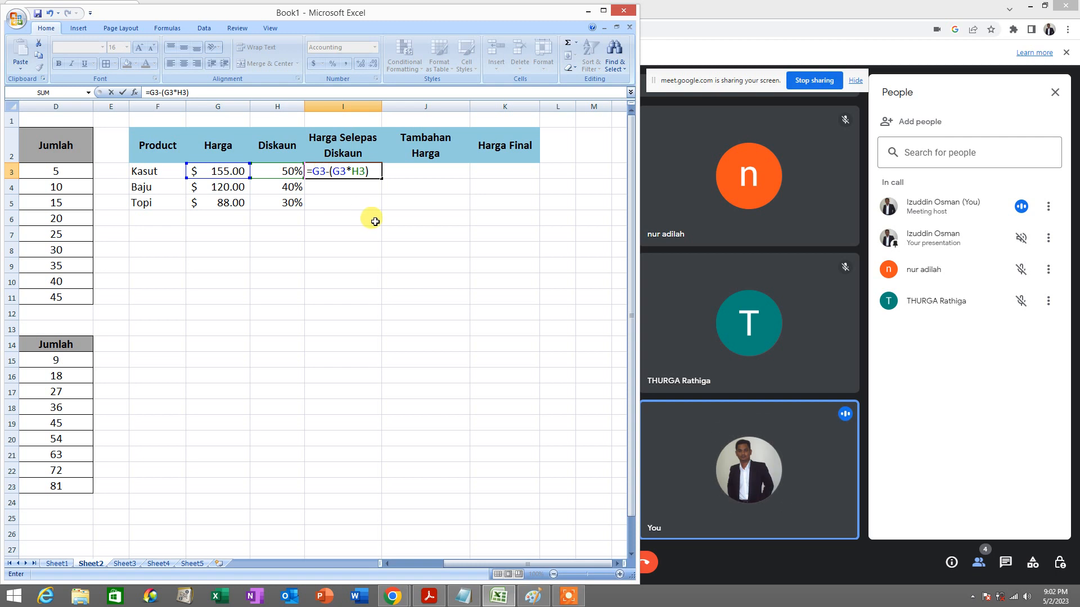
pyautogui.press('Return')
# Step: Copy the I3 formula down to Baju and Topi in I4:I5
pyautogui.click(370, 173)
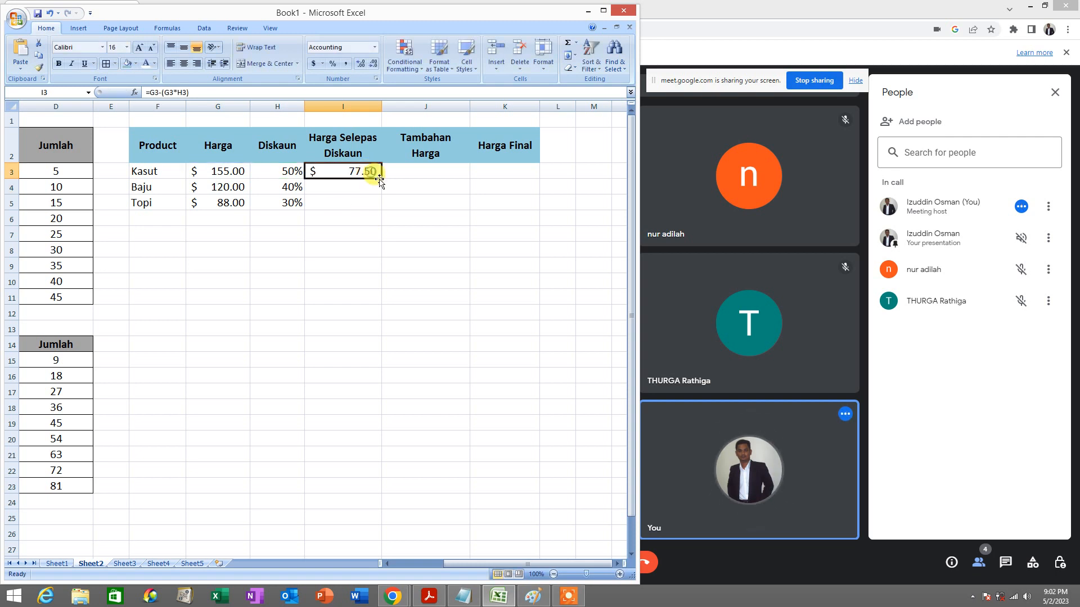
pyautogui.moveTo(382, 180); pyautogui.dragTo(375, 209)
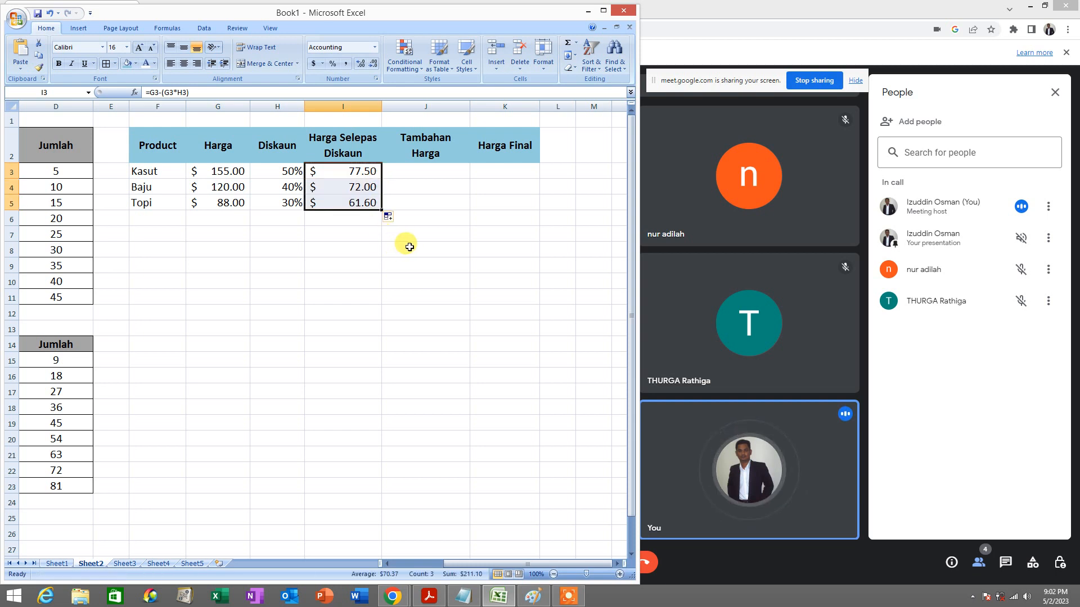
pyautogui.click(405, 247)
# Step: Apply the Accounting number format to the Tambahan Harga cells J3:J5
pyautogui.click(441, 176)
pyautogui.moveTo(441, 172); pyautogui.dragTo(432, 203)
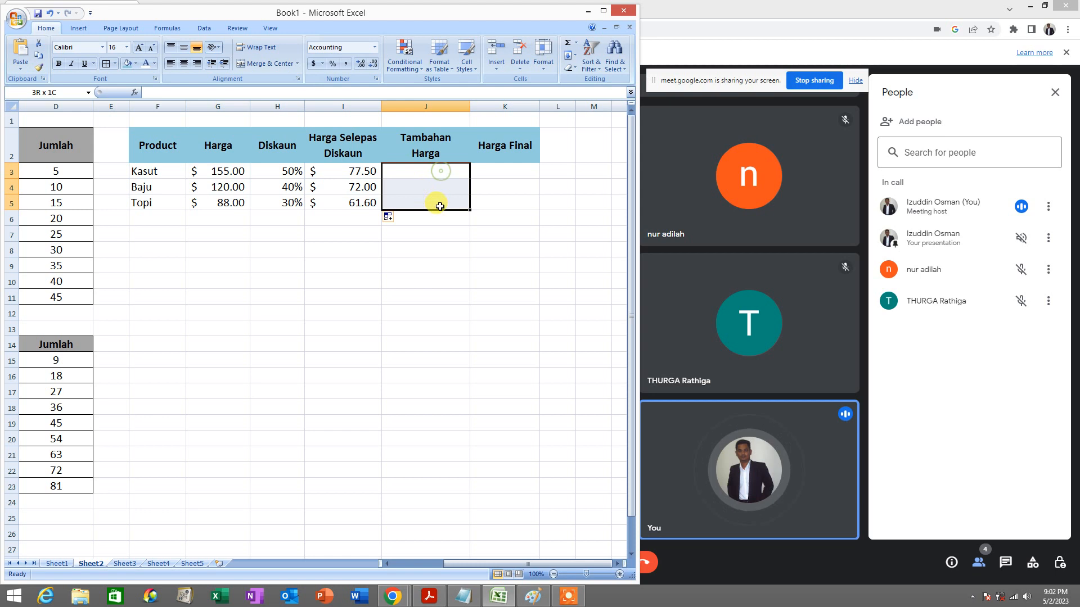
pyautogui.click(314, 65)
# Step: Enter 2.50 as the Tambahan Harga for Kasut, Baju and Topi in J3:J5, and narrow column J
pyautogui.click(409, 172)
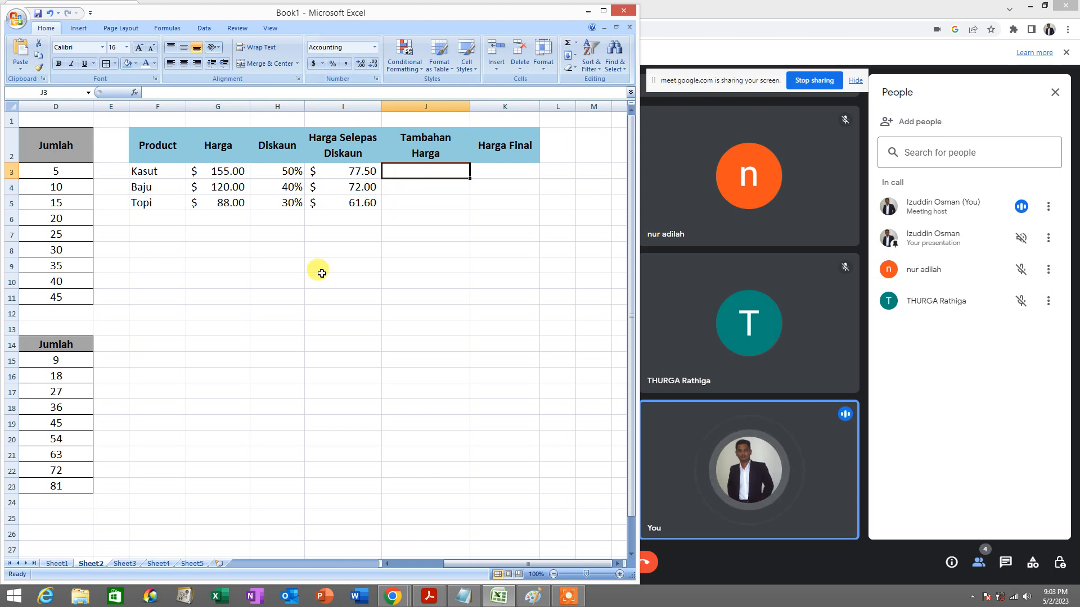
pyautogui.write('2.50')
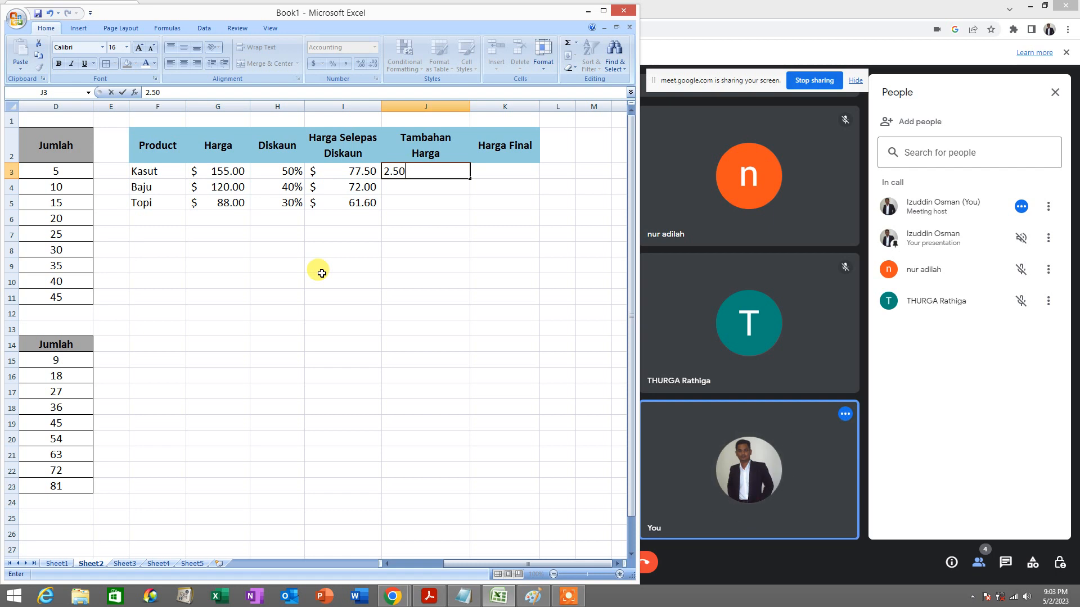
pyautogui.press('Return')
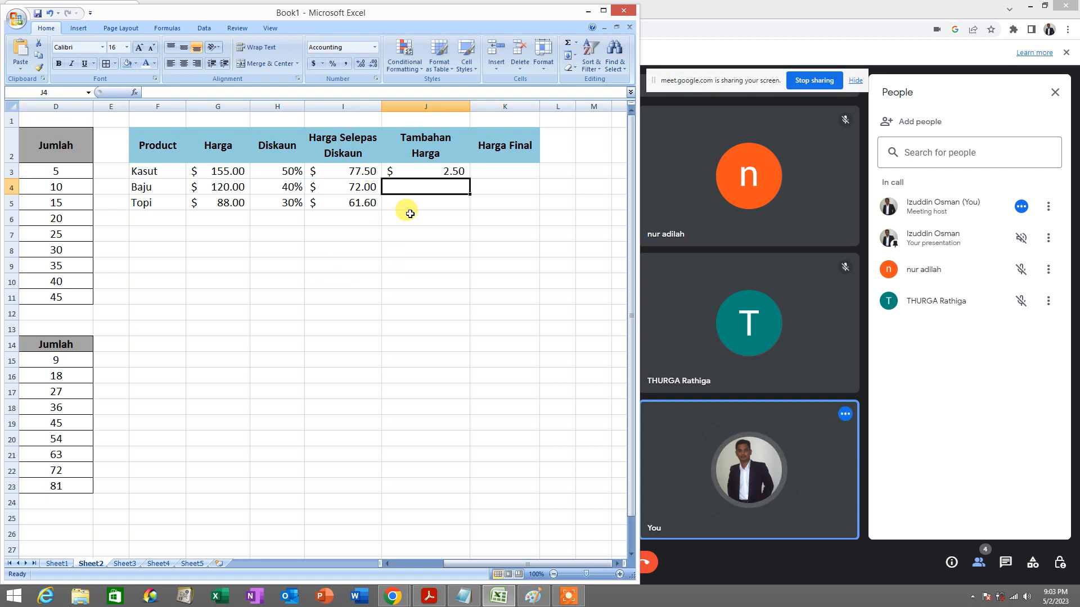
pyautogui.write('2.50')
pyautogui.press('Return')
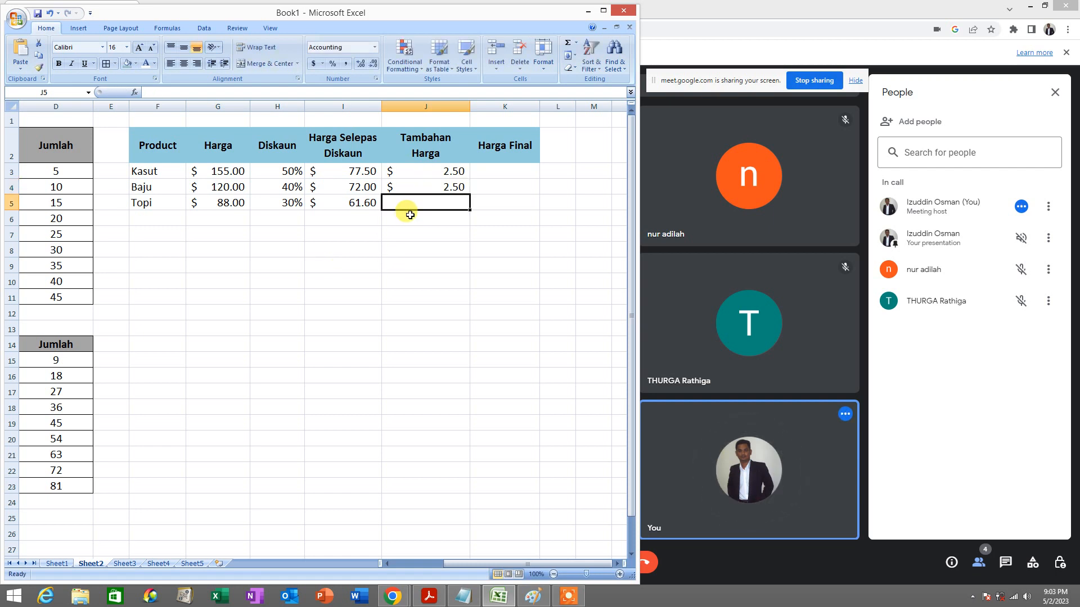
pyautogui.write('2.50')
pyautogui.press('Return')
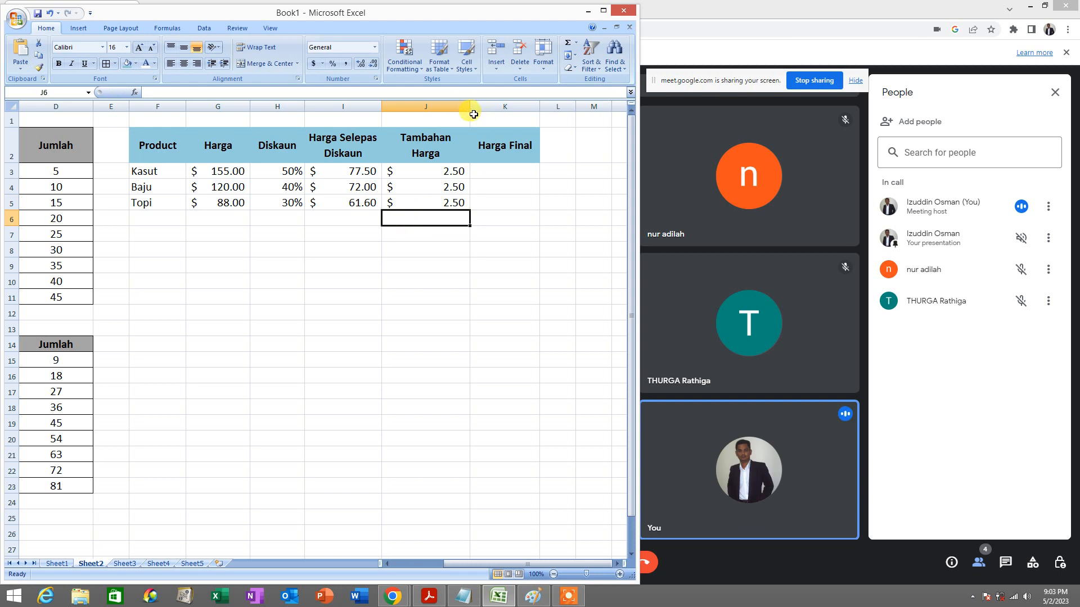
pyautogui.moveTo(470, 107); pyautogui.dragTo(451, 106)
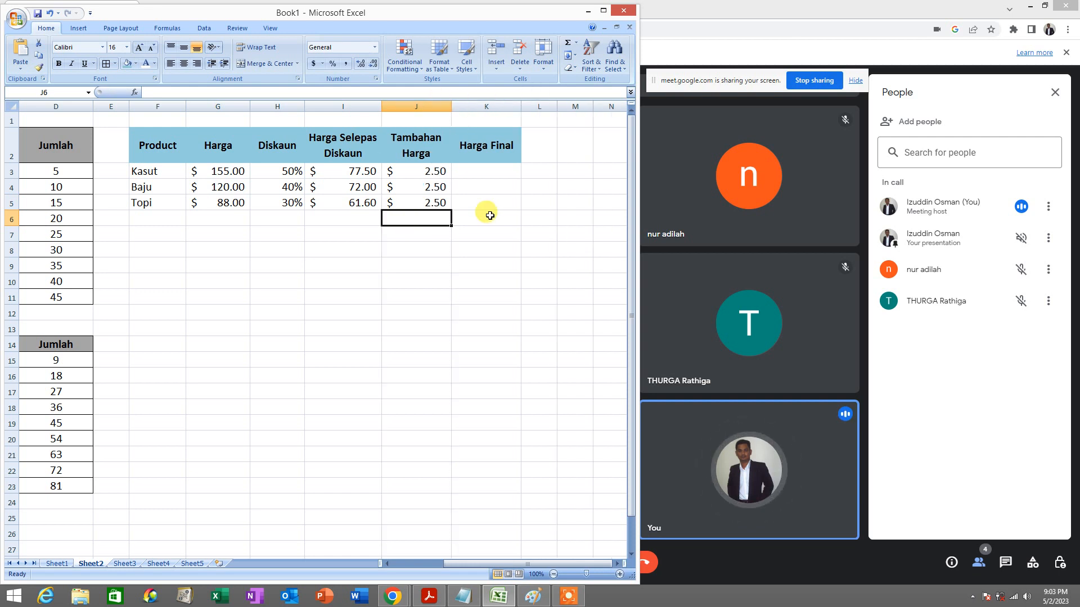
# Step: Calculate Kasut's Harga Final in K3 with the formula =I3+J3
pyautogui.click(481, 169)
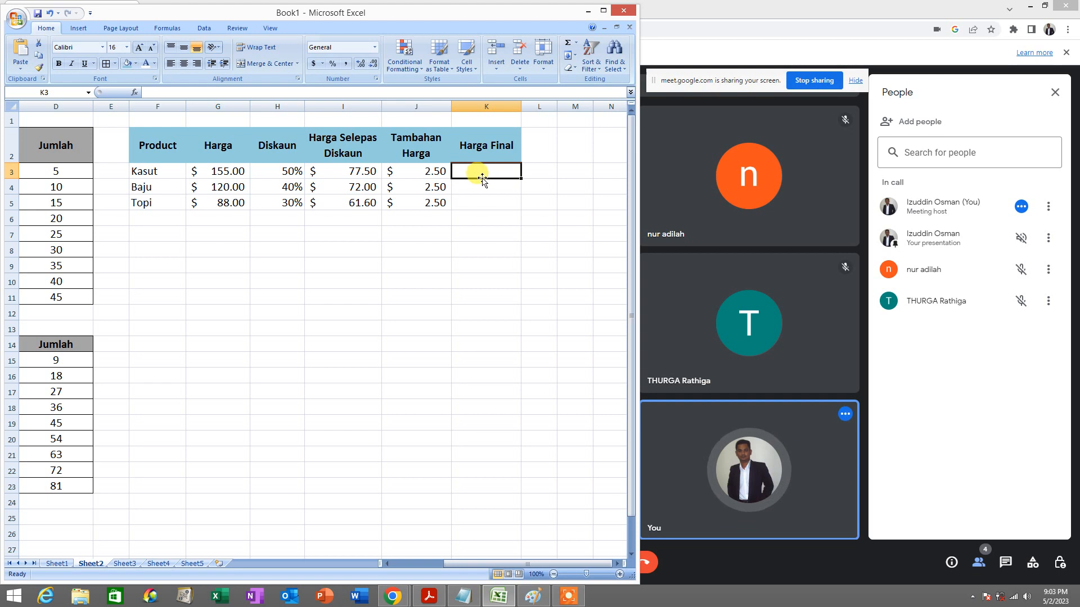
pyautogui.write('=')
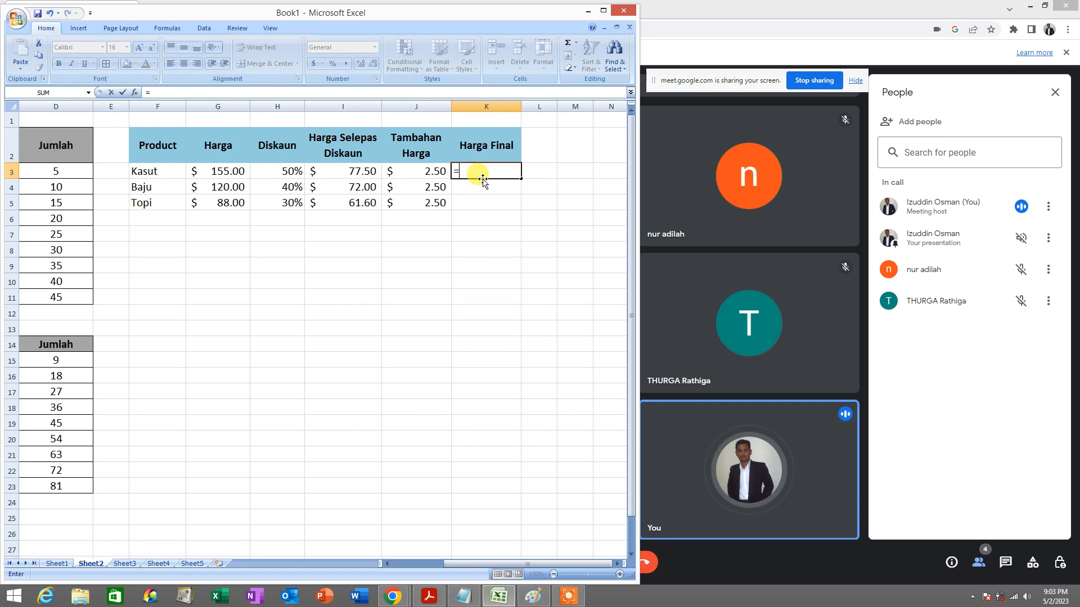
pyautogui.click(358, 172)
pyautogui.write('+')
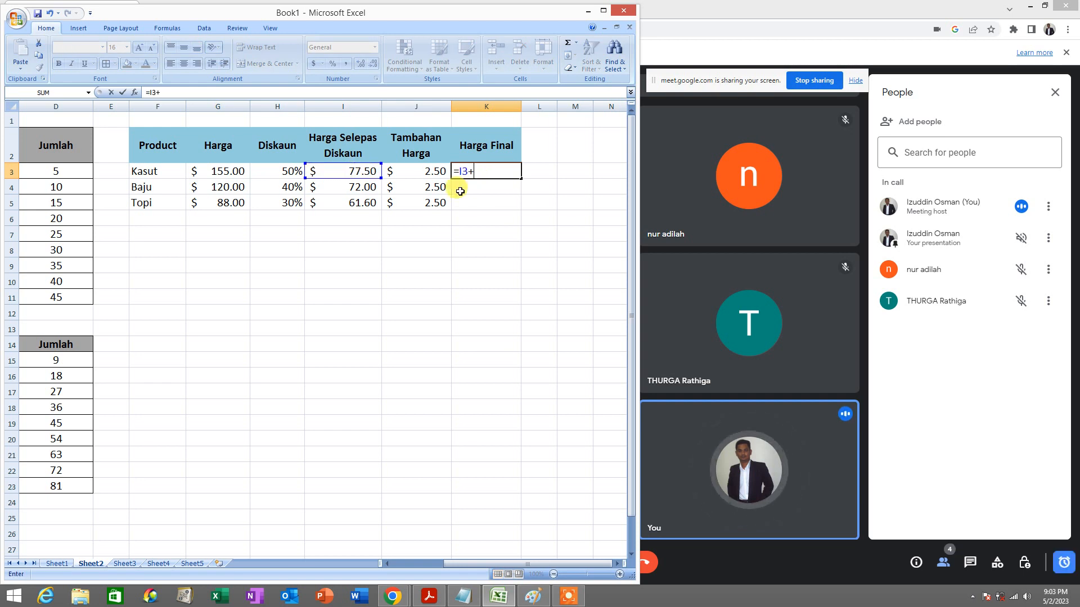
pyautogui.click(437, 175)
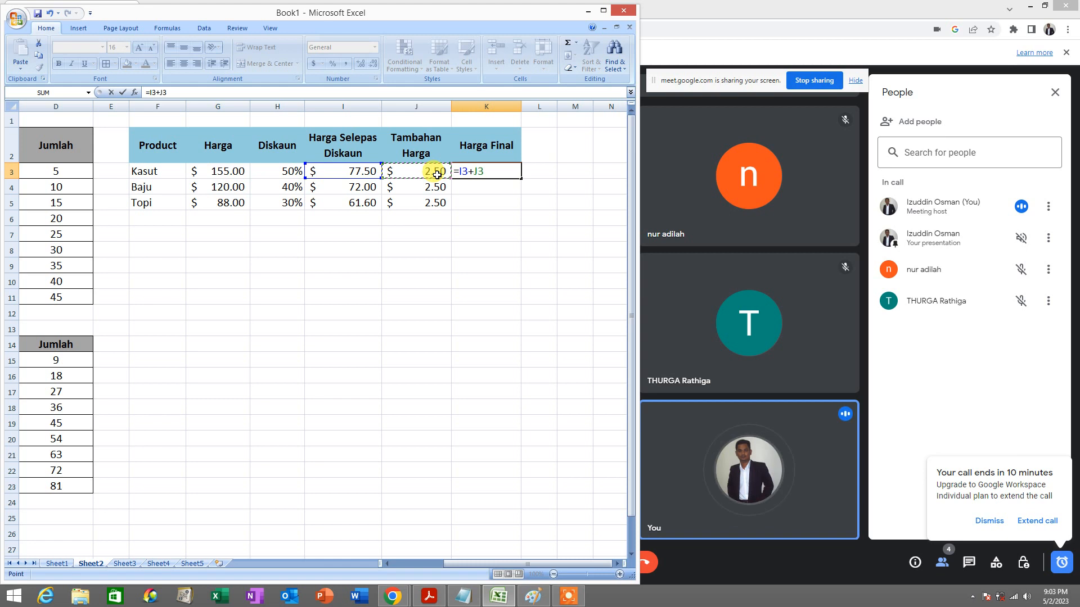
pyautogui.press('Return')
# Step: Copy the K3 final price formula down to Baju and Topi in K4:K5
pyautogui.click(504, 171)
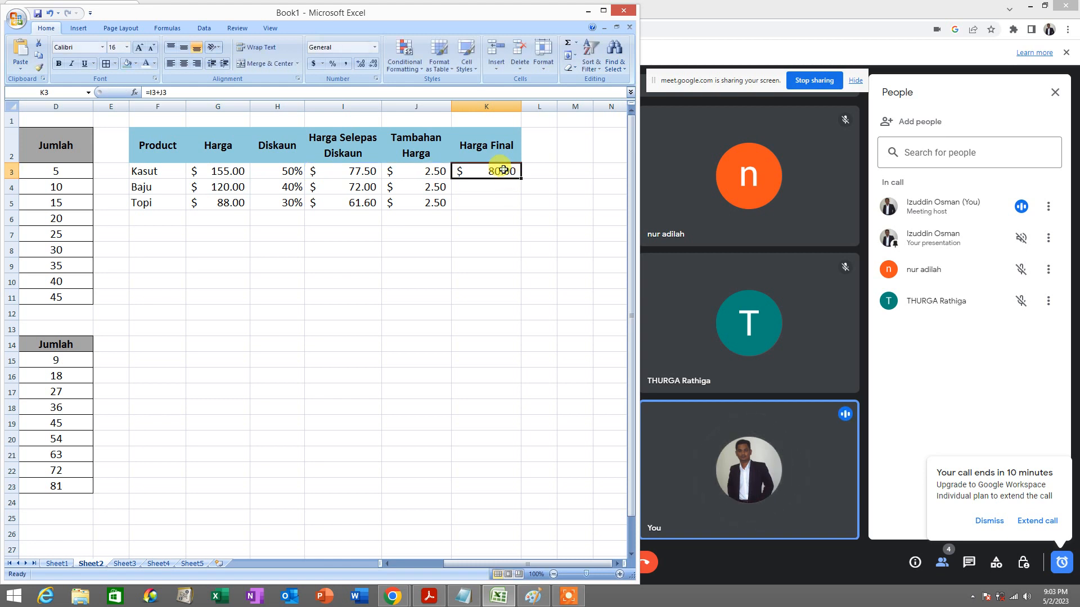
pyautogui.moveTo(520, 180); pyautogui.dragTo(511, 202)
pyautogui.click(502, 283)
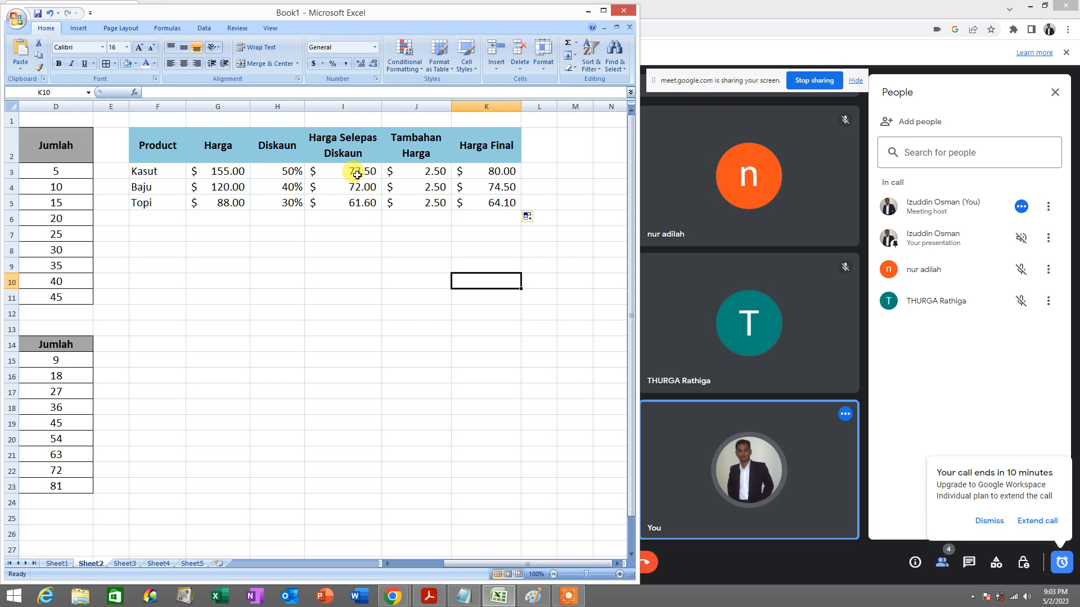
# Step: Clear the Harga Selepas Diskaun, Tambahan Harga and Harga Final values in I3:K5
pyautogui.moveTo(356, 174); pyautogui.dragTo(484, 204)
pyautogui.click(427, 224)
pyautogui.moveTo(325, 171); pyautogui.dragTo(491, 204)
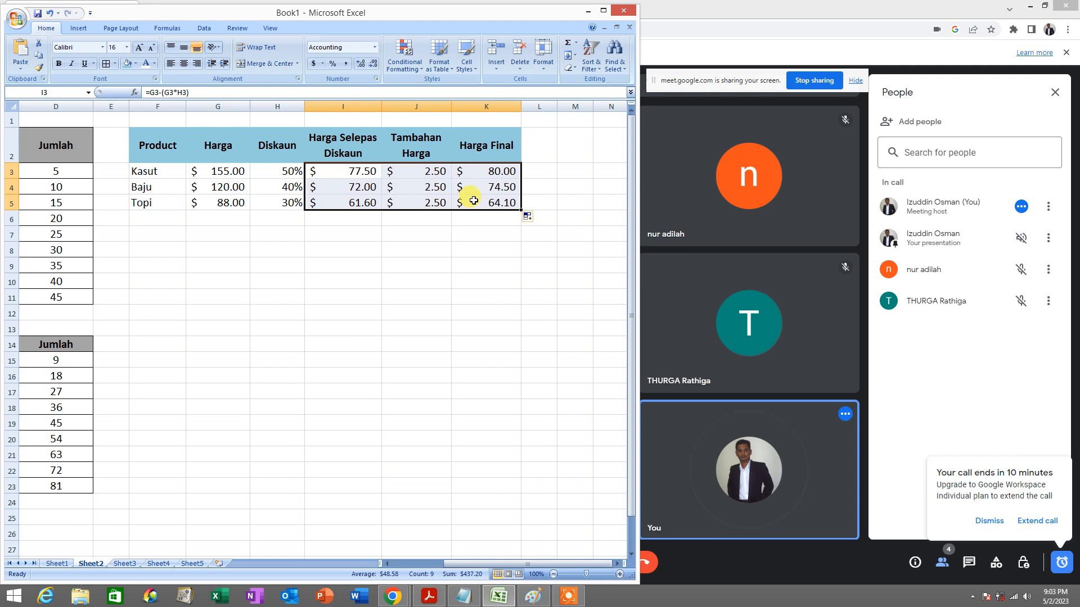
pyautogui.press('Delete')
pyautogui.click(416, 230)
pyautogui.moveTo(353, 173); pyautogui.dragTo(492, 209)
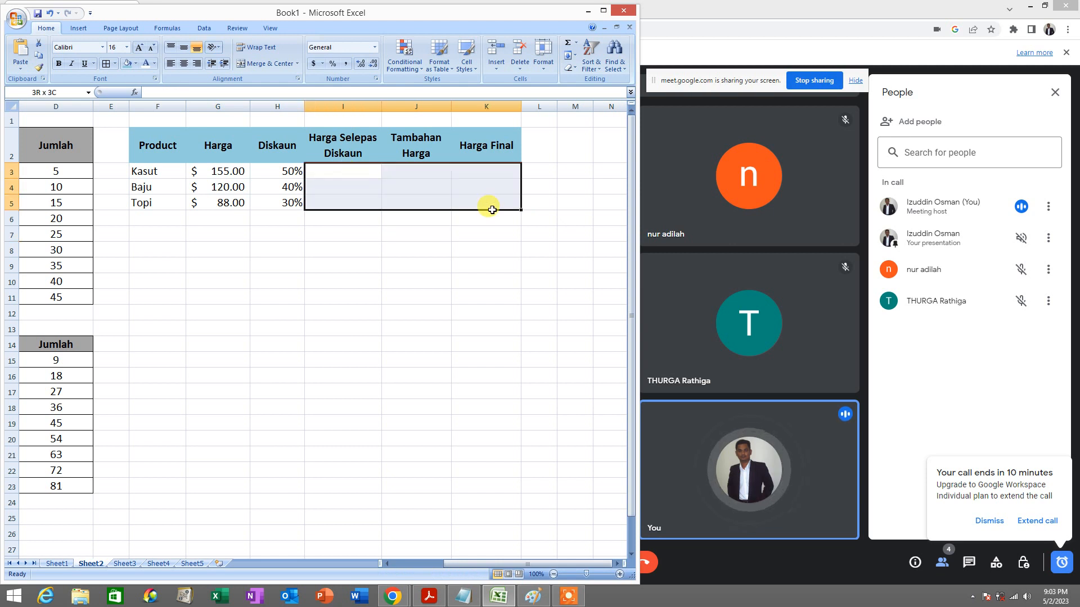
pyautogui.click(430, 275)
# Step: Apply the Accounting number format to the Harga values in G3:G5
pyautogui.click(227, 174)
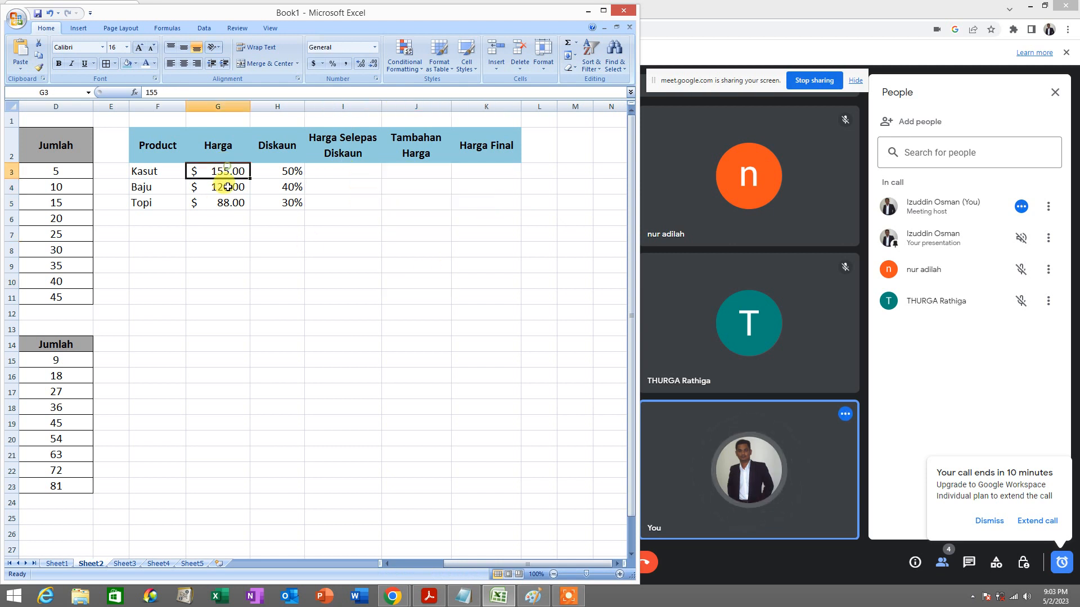
pyautogui.moveTo(227, 175); pyautogui.dragTo(229, 194)
pyautogui.moveTo(282, 172); pyautogui.dragTo(290, 203)
pyautogui.moveTo(238, 180); pyautogui.dragTo(237, 206)
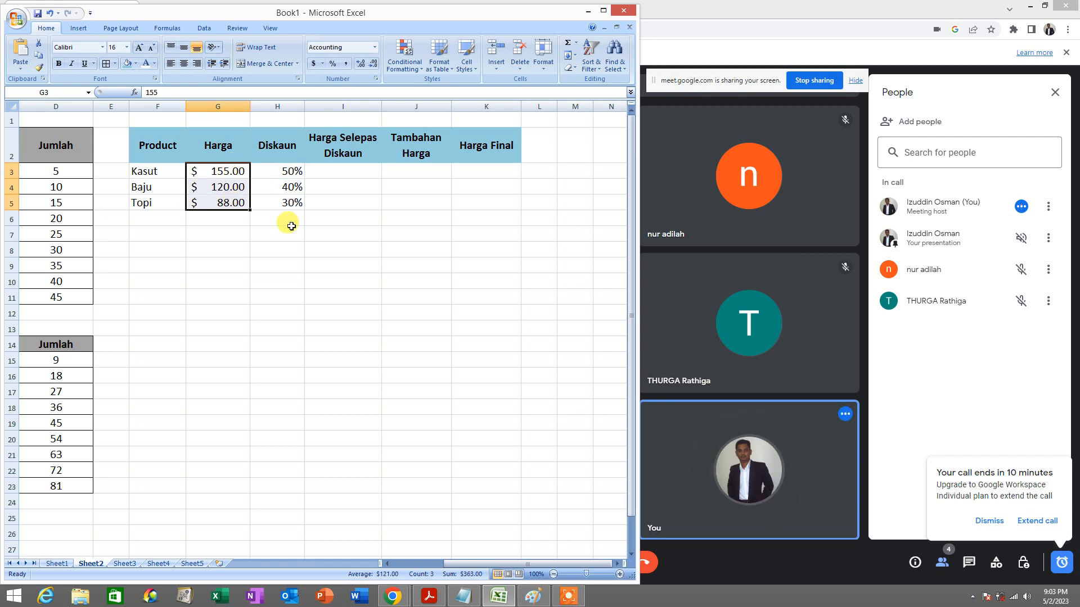
pyautogui.click(287, 228)
pyautogui.moveTo(231, 171); pyautogui.dragTo(196, 204)
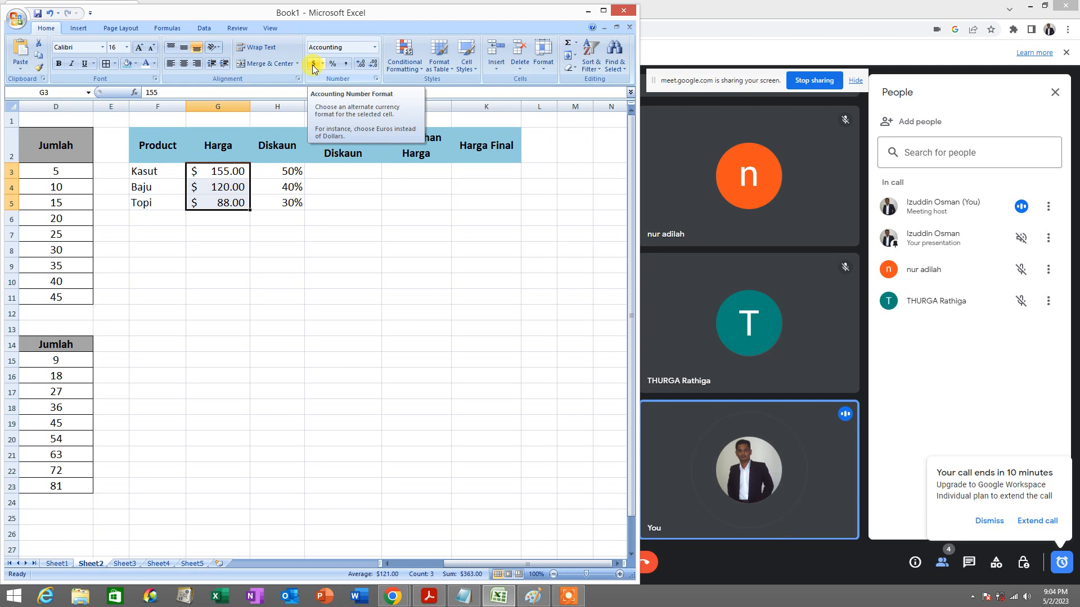
pyautogui.moveTo(227, 171); pyautogui.dragTo(234, 202)
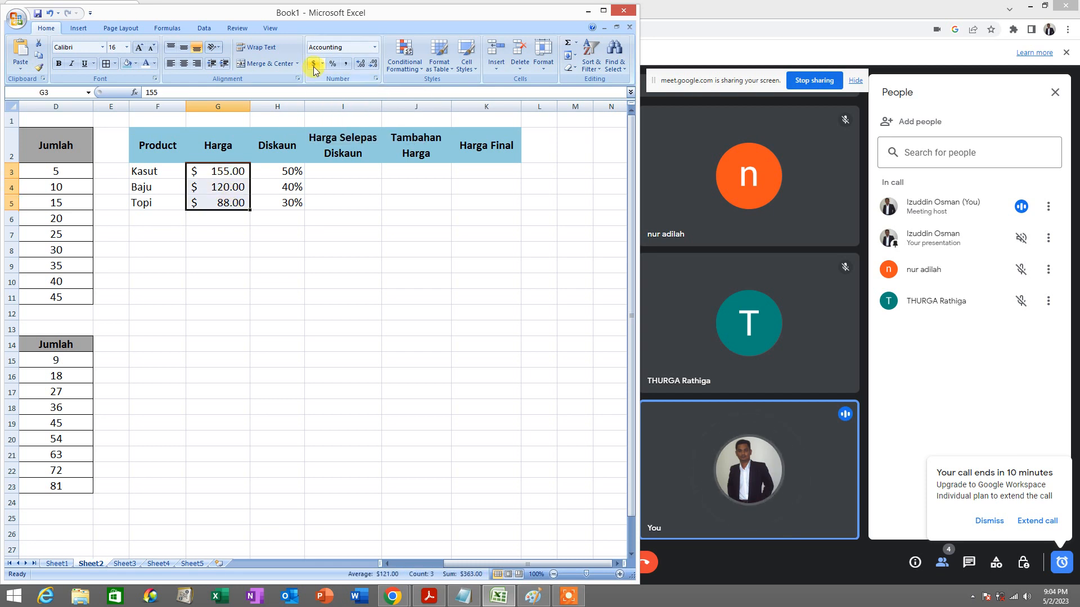
pyautogui.click(279, 184)
pyautogui.moveTo(224, 176); pyautogui.dragTo(231, 202)
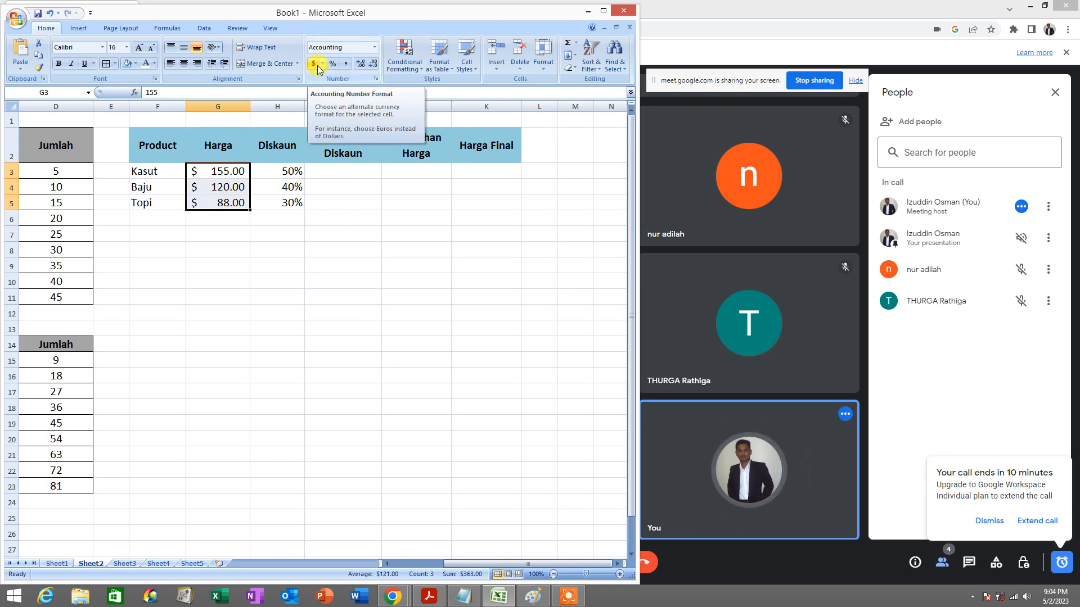
pyautogui.click(317, 66)
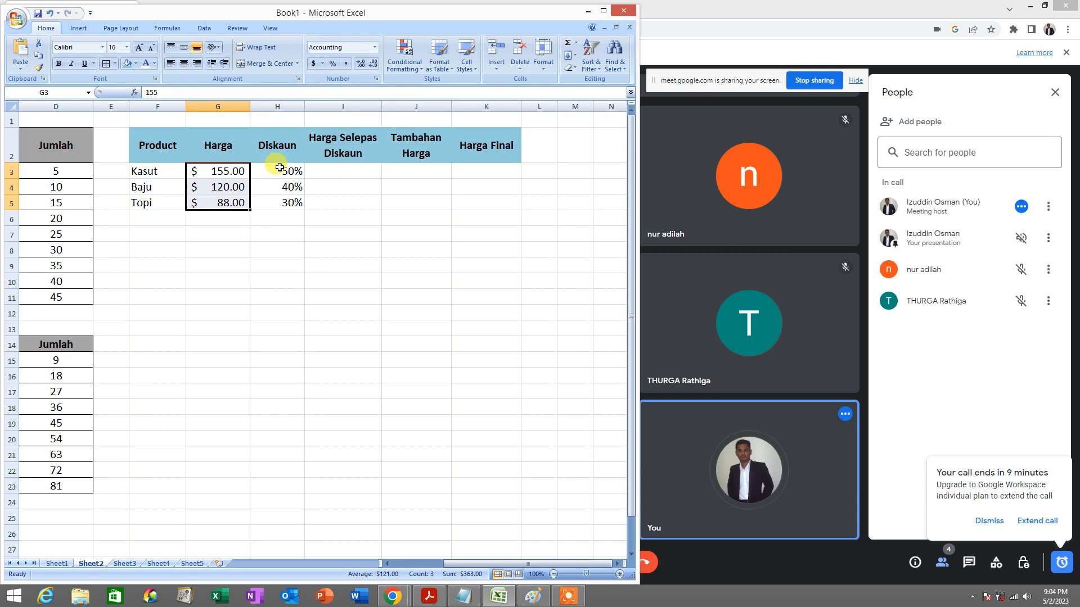
# Step: Apply the Percent style to the Diskaun cells H3:H5 and clear their values
pyautogui.moveTo(280, 169); pyautogui.dragTo(288, 201)
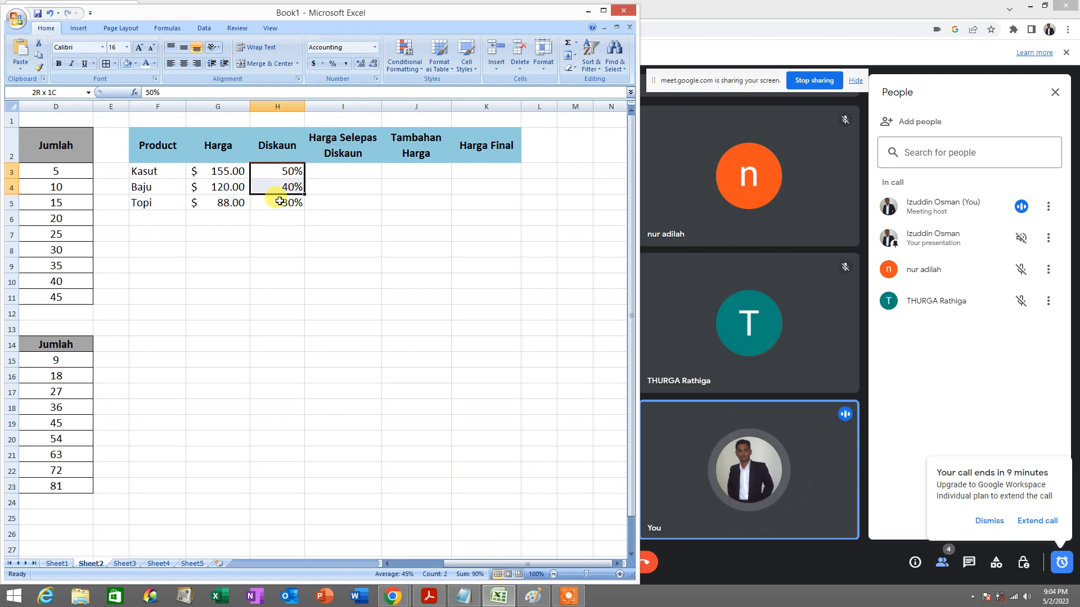
pyautogui.click(334, 67)
pyautogui.click(296, 202)
pyautogui.doubleClick(295, 173)
pyautogui.moveTo(289, 170); pyautogui.dragTo(290, 207)
pyautogui.press('Delete')
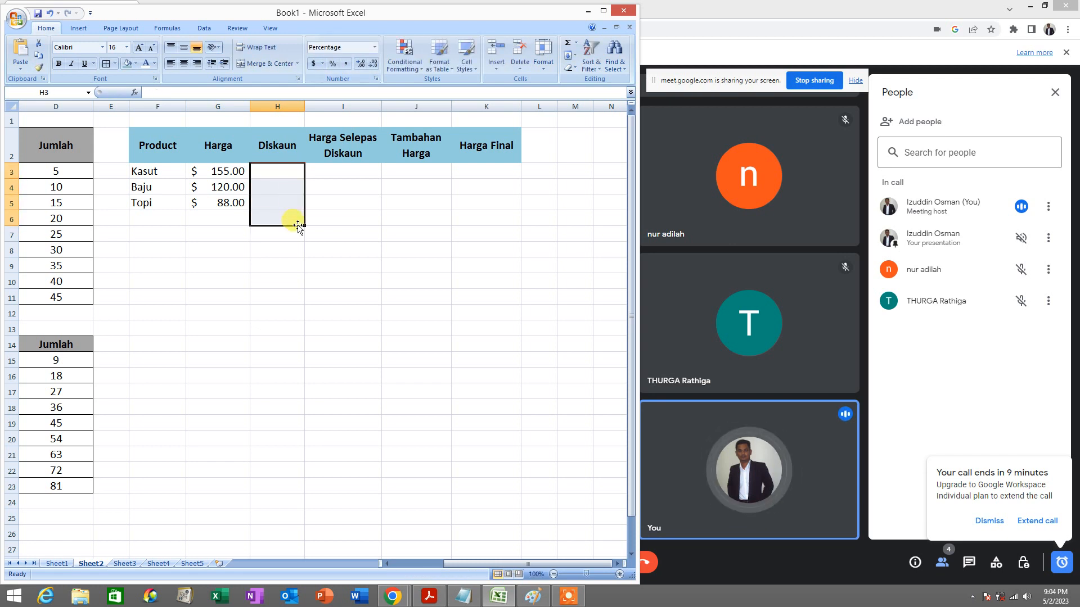
# Step: Enter 50, 40 and 30 as trial Diskaun percentages in H3:H5 and clear them again
pyautogui.click(292, 171)
pyautogui.write('4')
pyautogui.press('BackSpace')
pyautogui.write('50')
pyautogui.press('Return')
pyautogui.write('40')
pyautogui.press('Return')
pyautogui.write('30')
pyautogui.press('Return')
pyautogui.click(367, 219)
pyautogui.moveTo(289, 172); pyautogui.dragTo(291, 211)
pyautogui.press('Delete')
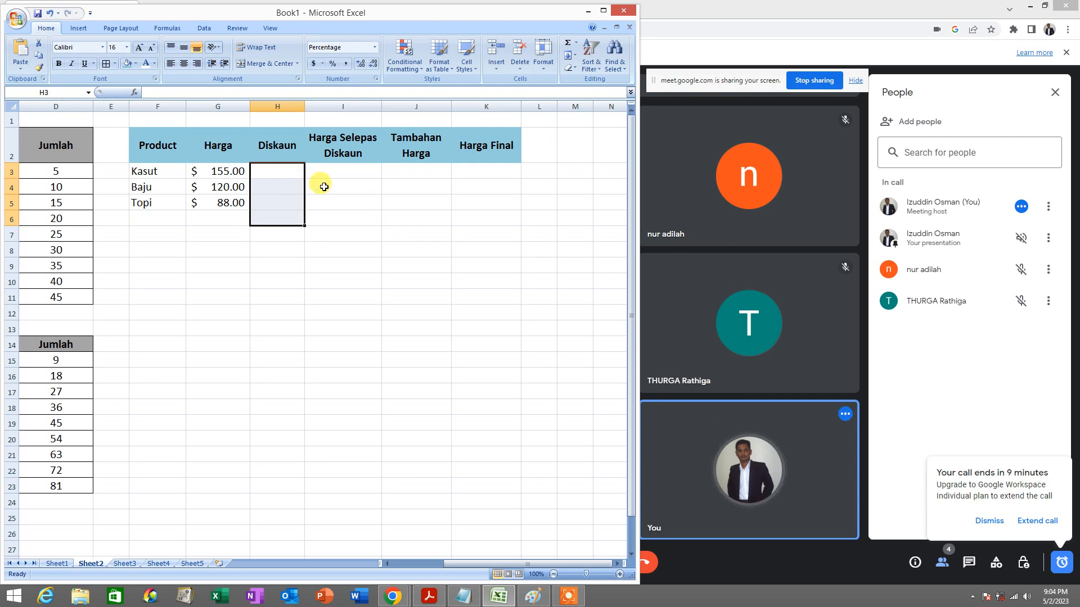
# Step: Enter 50%, 40% and 30% as the Diskaun for Kasut, Baju and Topi in H3:H5
pyautogui.moveTo(293, 171); pyautogui.dragTo(288, 205)
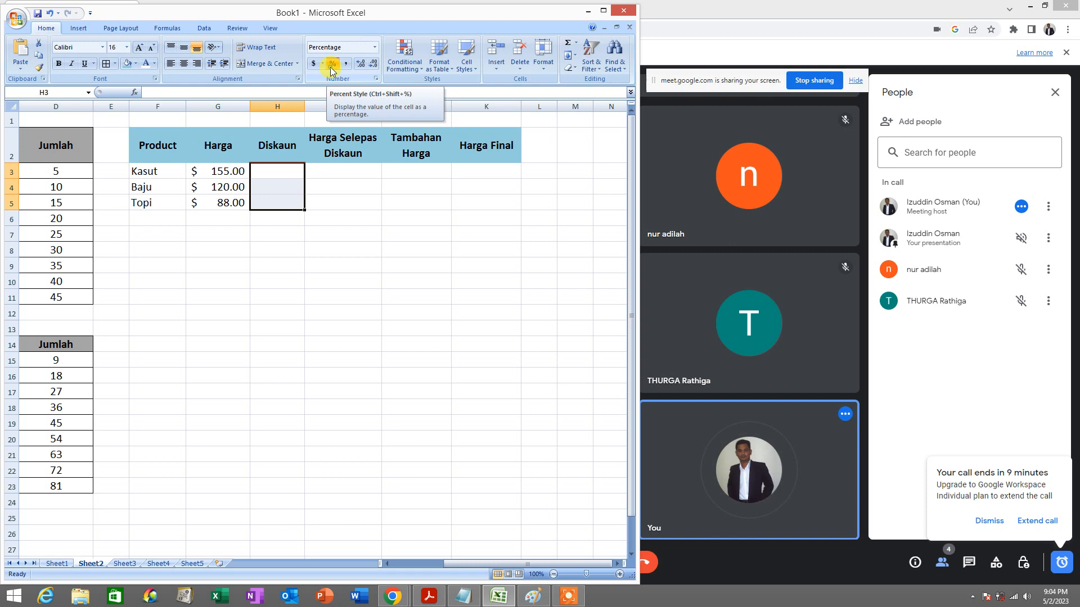
pyautogui.click(275, 174)
pyautogui.write('50')
pyautogui.press('Return')
pyautogui.write('40')
pyautogui.press('Return')
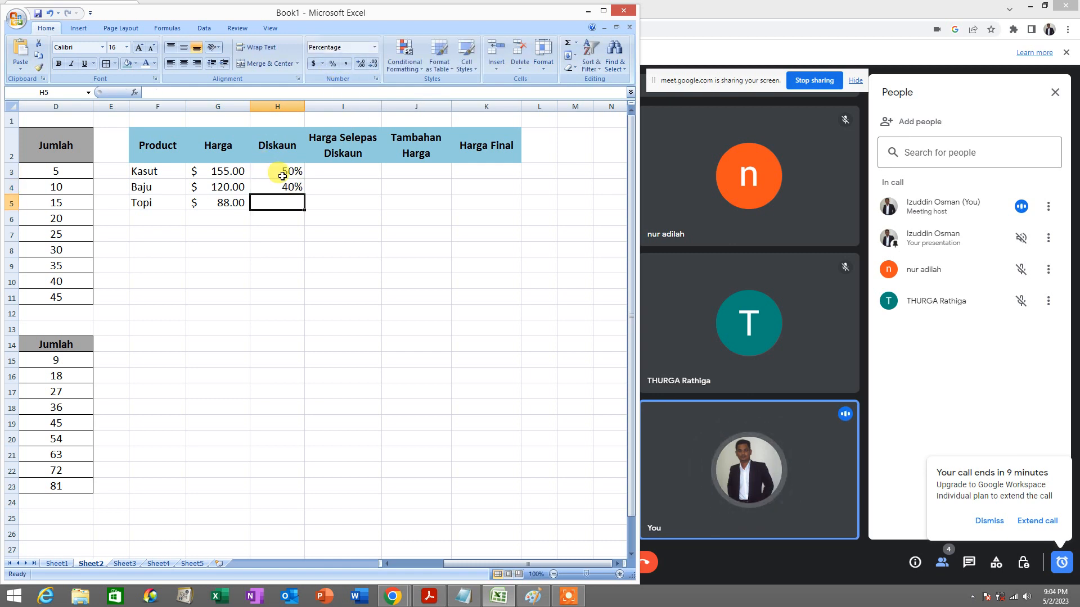
pyautogui.write('30')
pyautogui.press('Return')
pyautogui.click(353, 172)
pyautogui.click(239, 172)
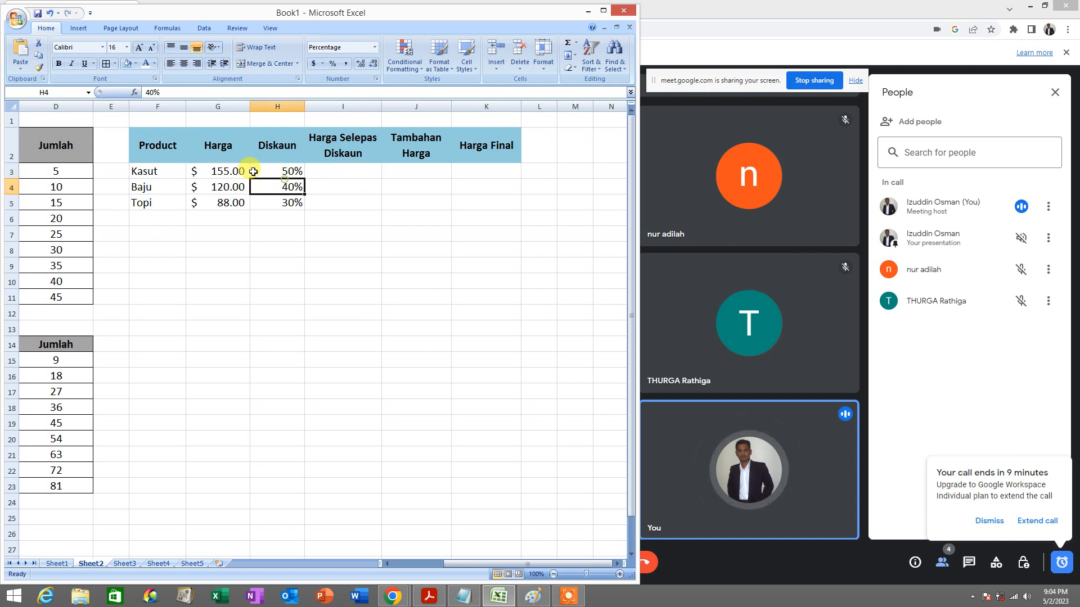
pyautogui.click(282, 170)
pyautogui.click(219, 171)
pyautogui.click(286, 170)
pyautogui.click(226, 171)
pyautogui.click(284, 170)
# Step: Start the Harga Selepas Diskaun formula for Kasut in I3 with the discount product =G3*H3
pyautogui.click(355, 172)
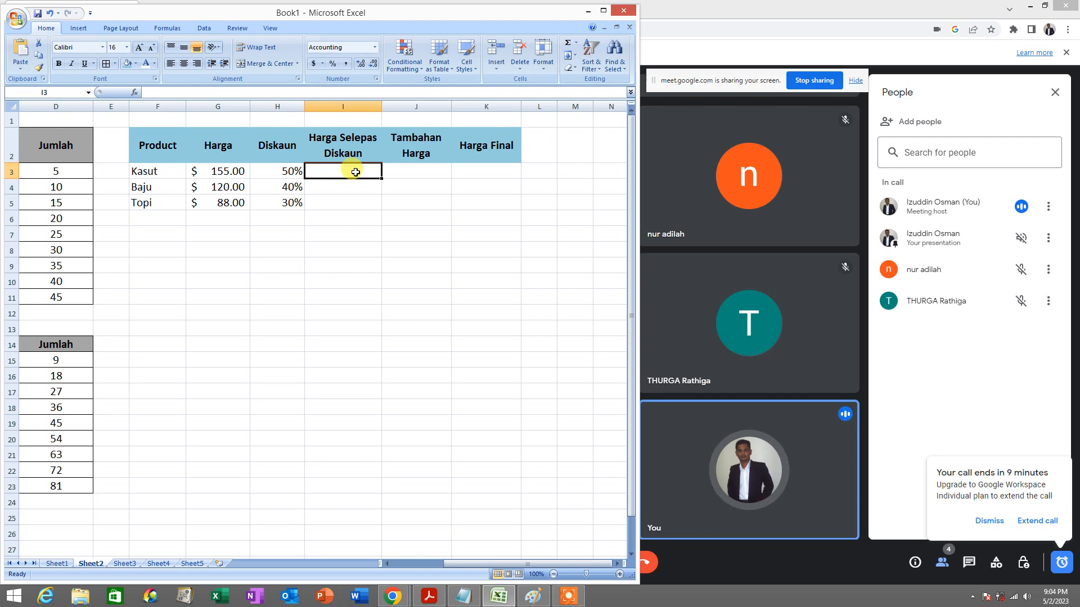
pyautogui.write('=')
pyautogui.click(226, 171)
pyautogui.write('*')
pyautogui.click(284, 170)
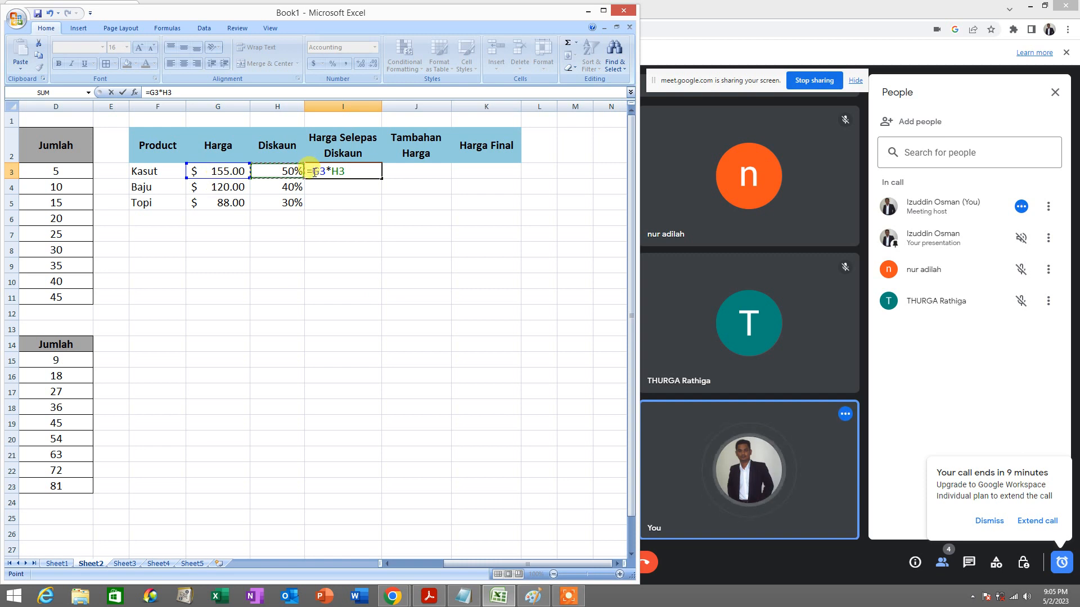
# Step: Bracket the product in I3 and subtract it from the price, completing the formula as =G3-(G3*H3)
pyautogui.click(348, 171)
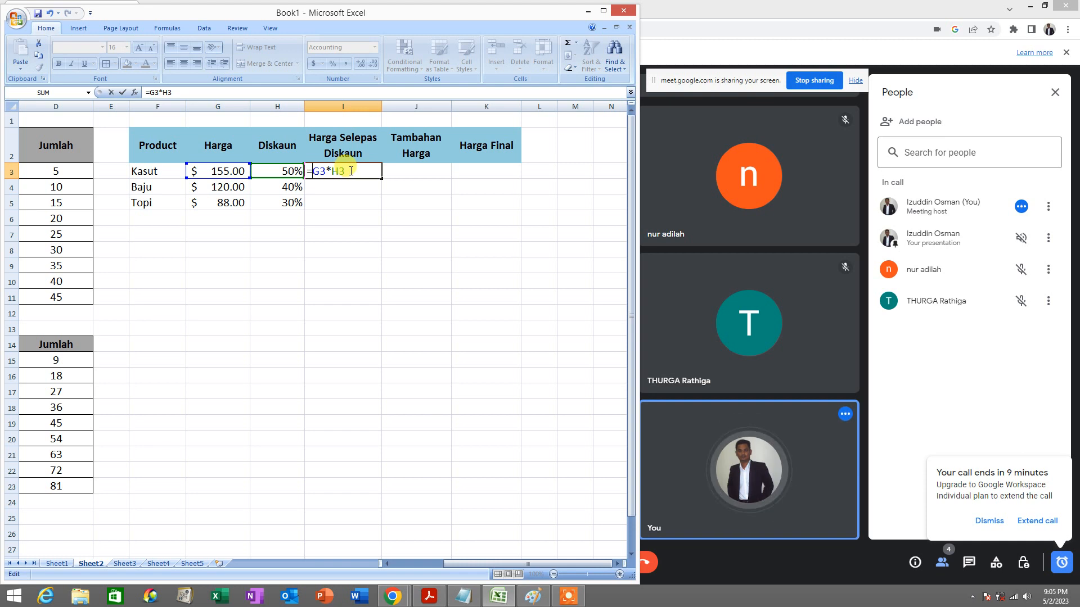
pyautogui.press('Left')
pyautogui.press('Left')
pyautogui.press('Left')
pyautogui.press('Left')
pyautogui.press('Left')
pyautogui.write('(')
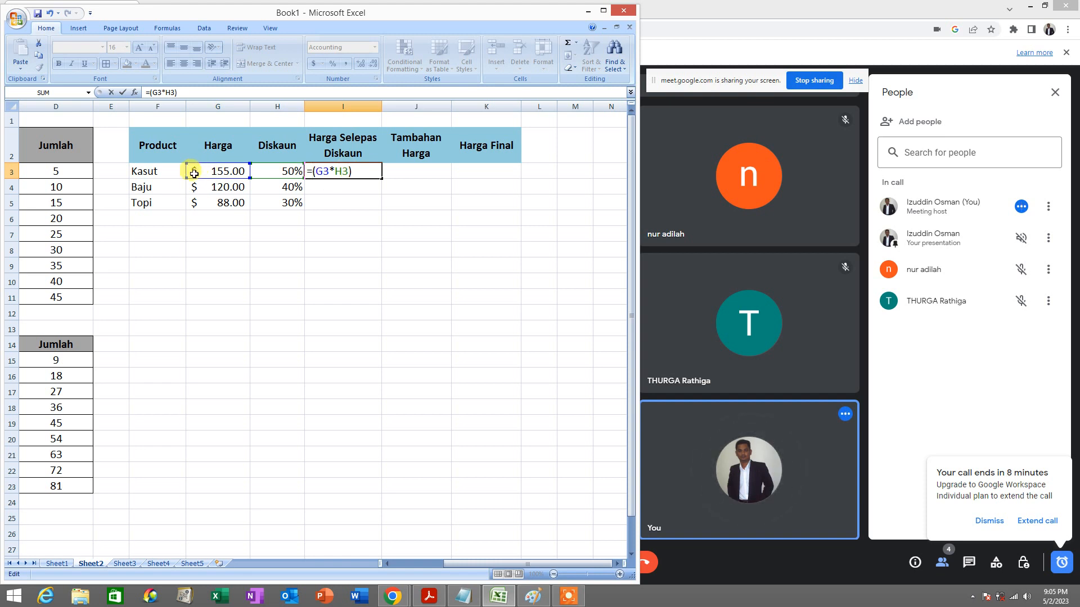
pyautogui.click(196, 171)
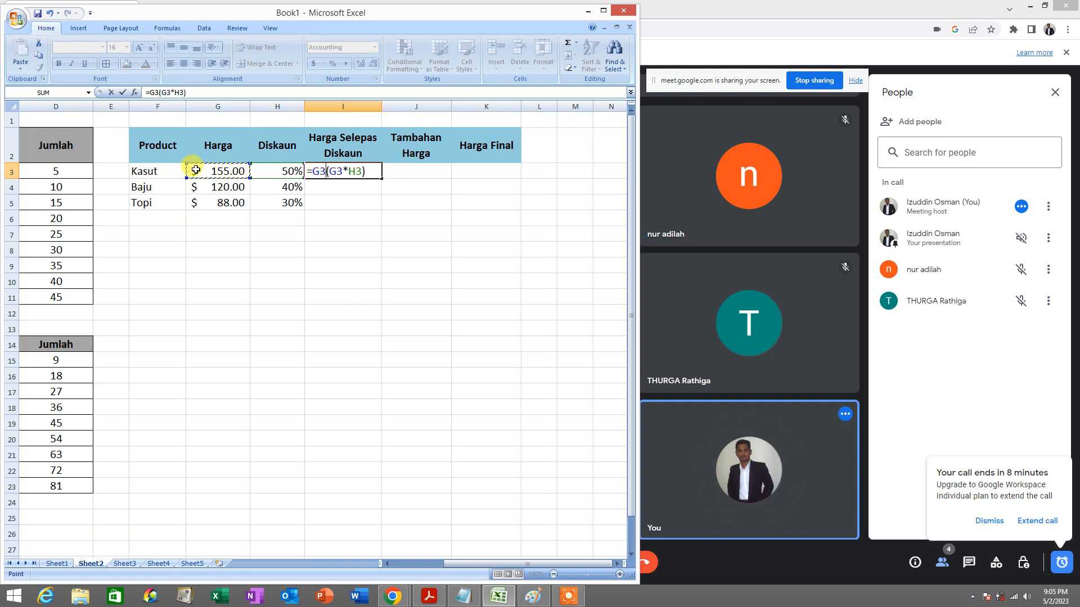
pyautogui.write('-')
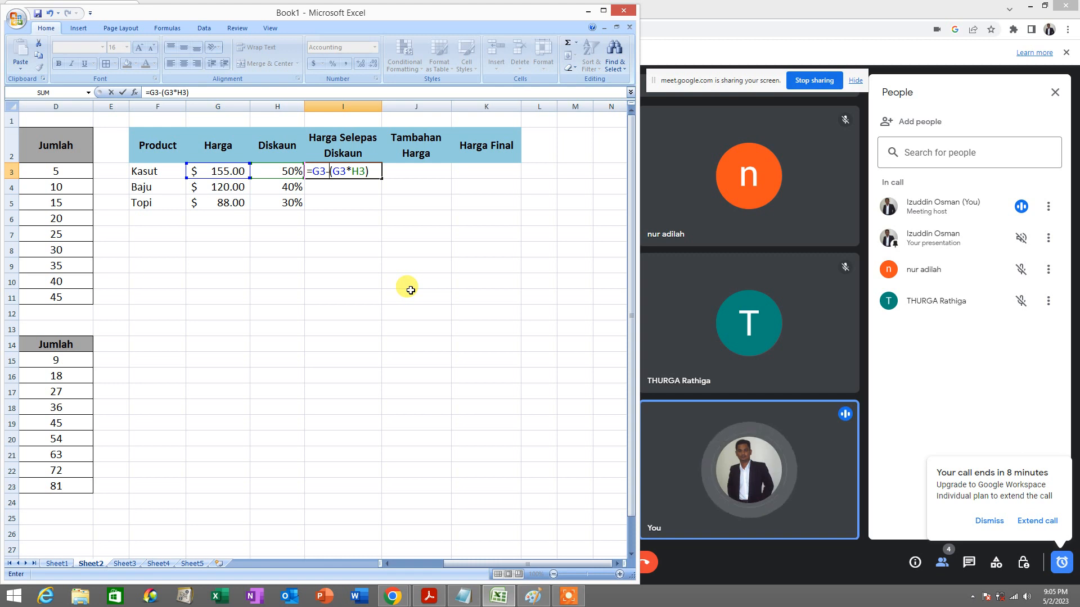
pyautogui.press('Return')
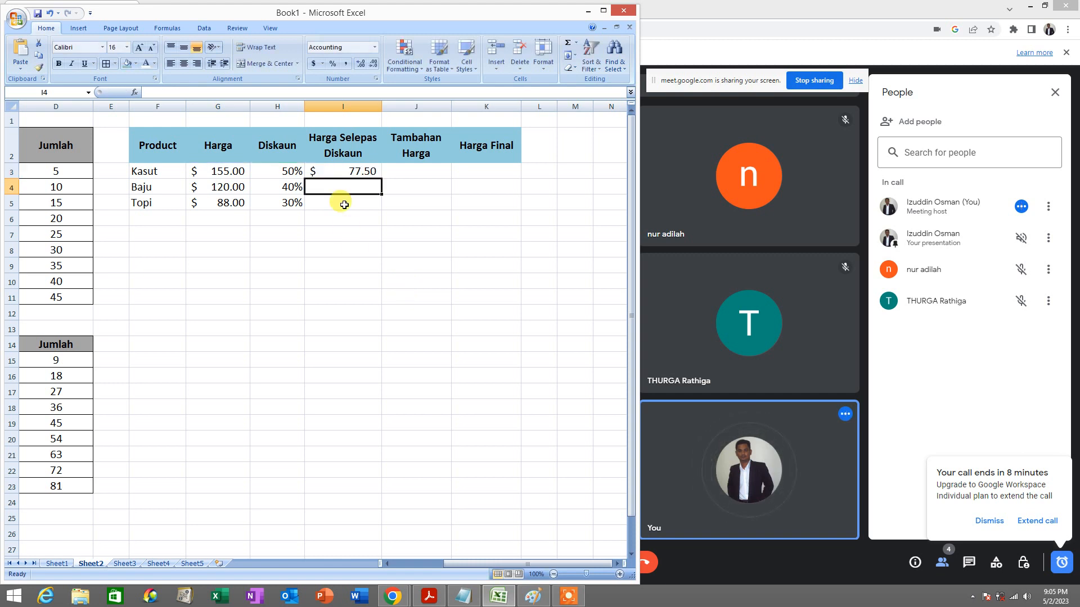
# Step: Copy the discounted price formula from I3 down to Baju and Topi in I4:I5
pyautogui.click(352, 172)
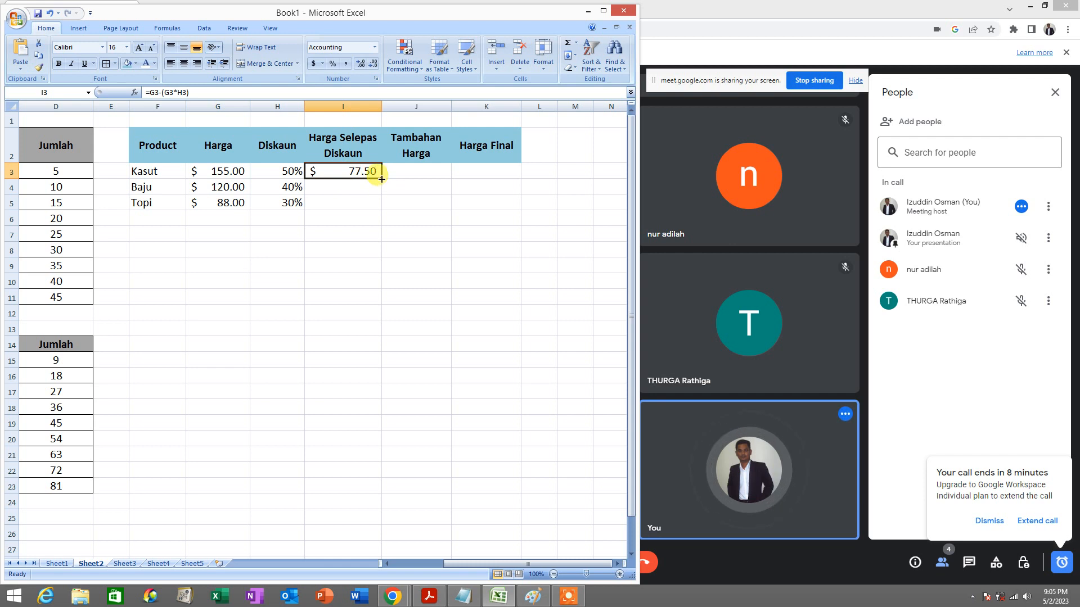
pyautogui.moveTo(381, 179); pyautogui.dragTo(364, 204)
pyautogui.click(375, 262)
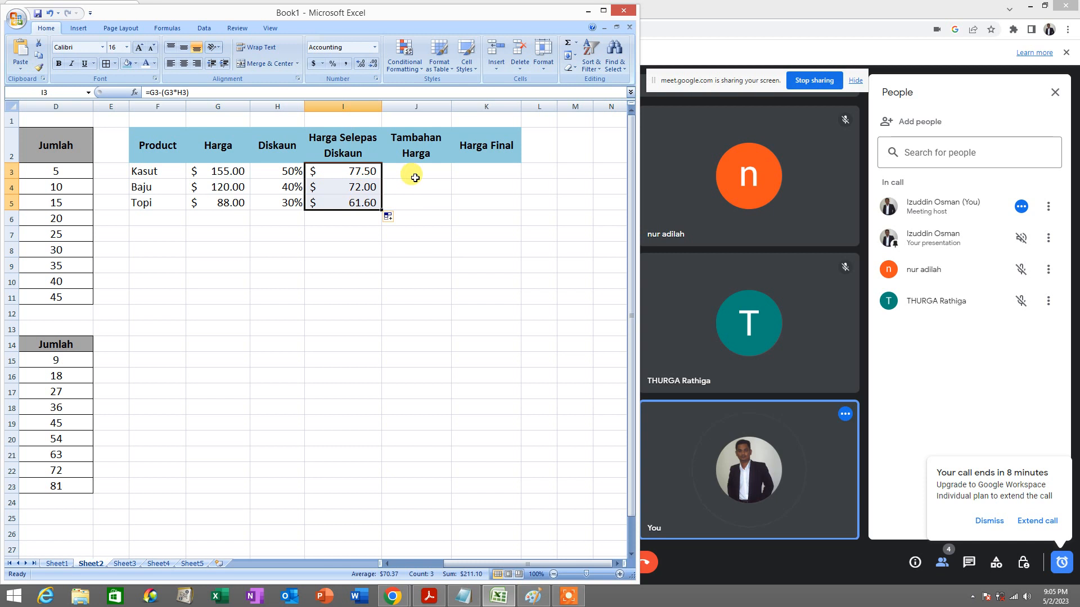
pyautogui.click(419, 173)
pyautogui.click(419, 187)
pyautogui.click(418, 172)
pyautogui.click(418, 185)
pyautogui.click(417, 168)
pyautogui.click(418, 186)
pyautogui.click(418, 172)
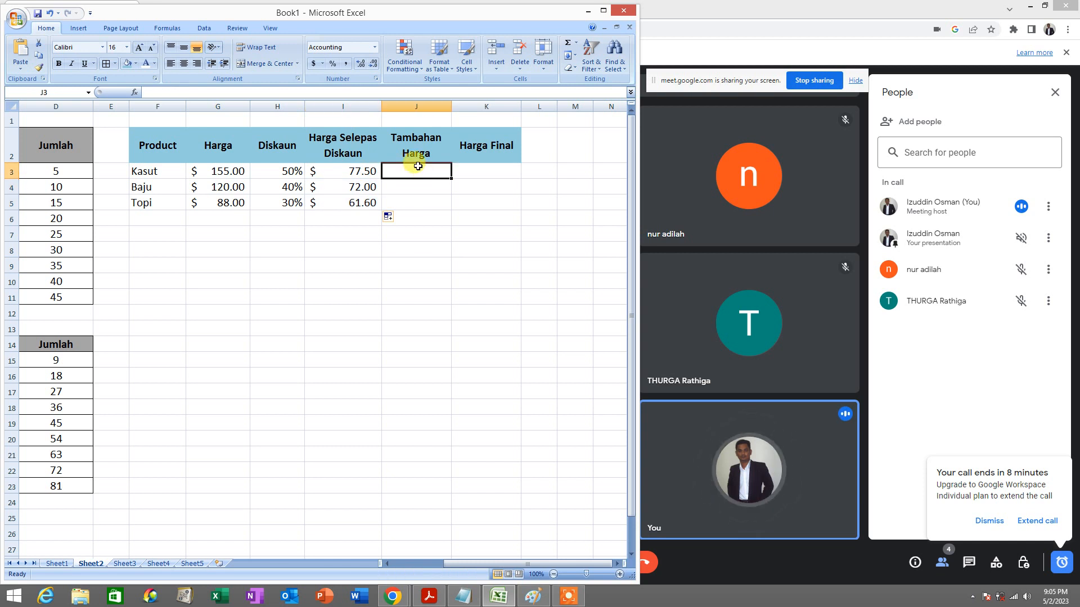
# Step: Apply the Accounting number format to the Tambahan Harga cells J3:J5
pyautogui.moveTo(415, 171); pyautogui.dragTo(412, 202)
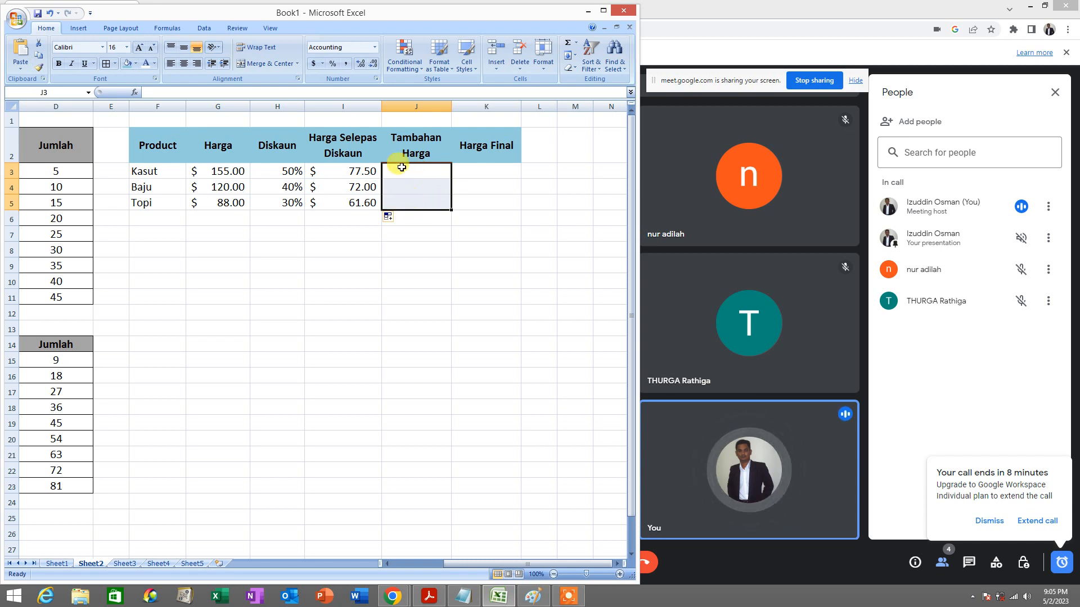
pyautogui.click(314, 63)
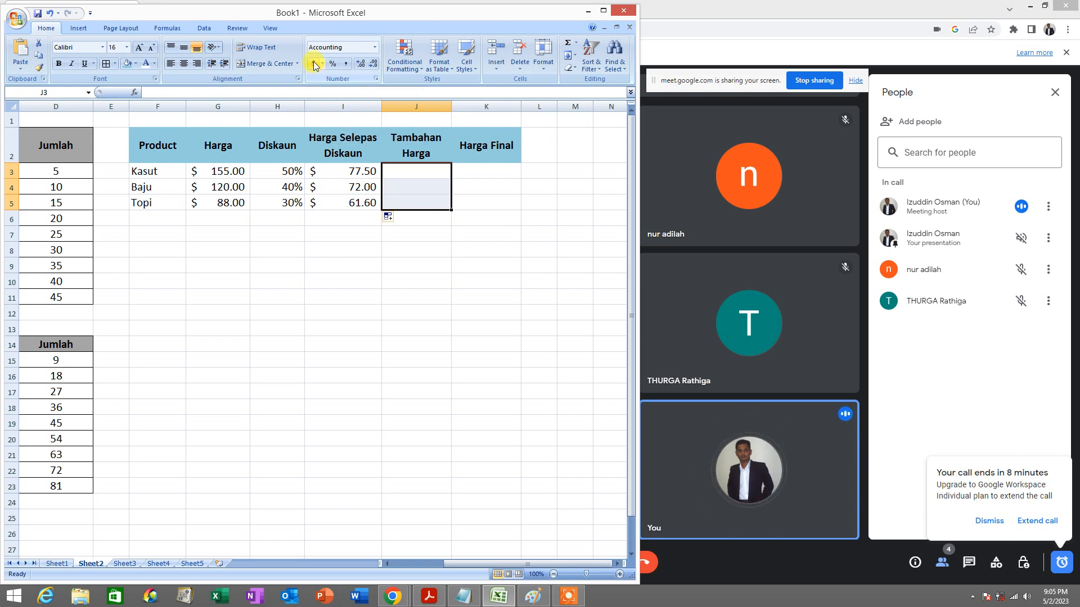
pyautogui.click(314, 64)
# Step: Enter 2.5 as the Tambahan Harga for Kasut, Baju and Topi in J3:J5
pyautogui.click(428, 171)
pyautogui.write('2.5')
pyautogui.press('Return')
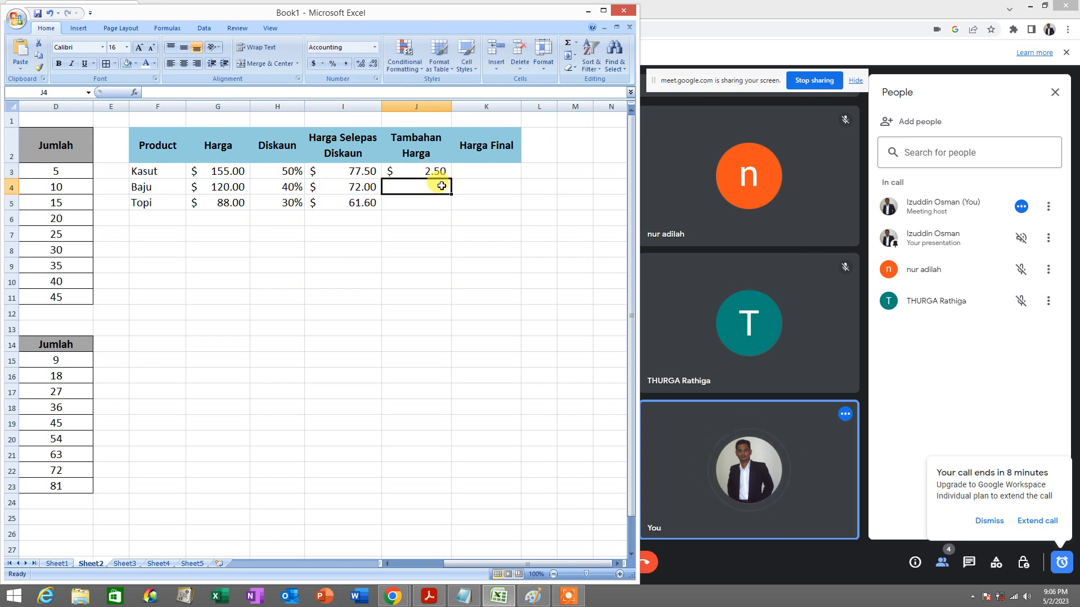
pyautogui.write('2.5')
pyautogui.press('Return')
pyautogui.write('2.5')
pyautogui.press('Return')
pyautogui.click(487, 249)
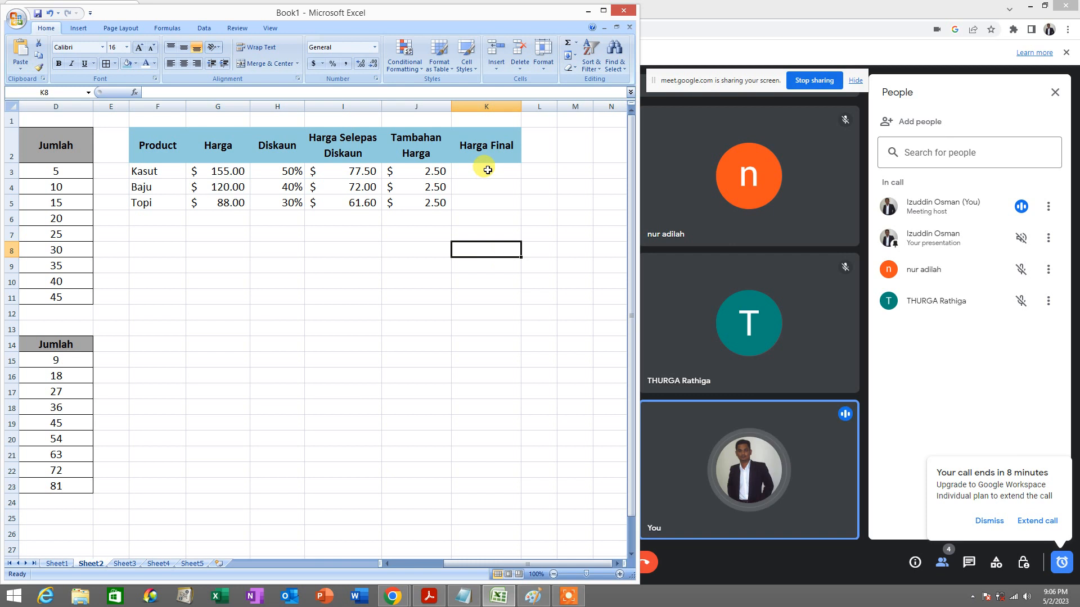
# Step: Enter the Harga Final formula =I3+J3 for Kasut in K3, adding the extra charge to the discounted price
pyautogui.click(487, 170)
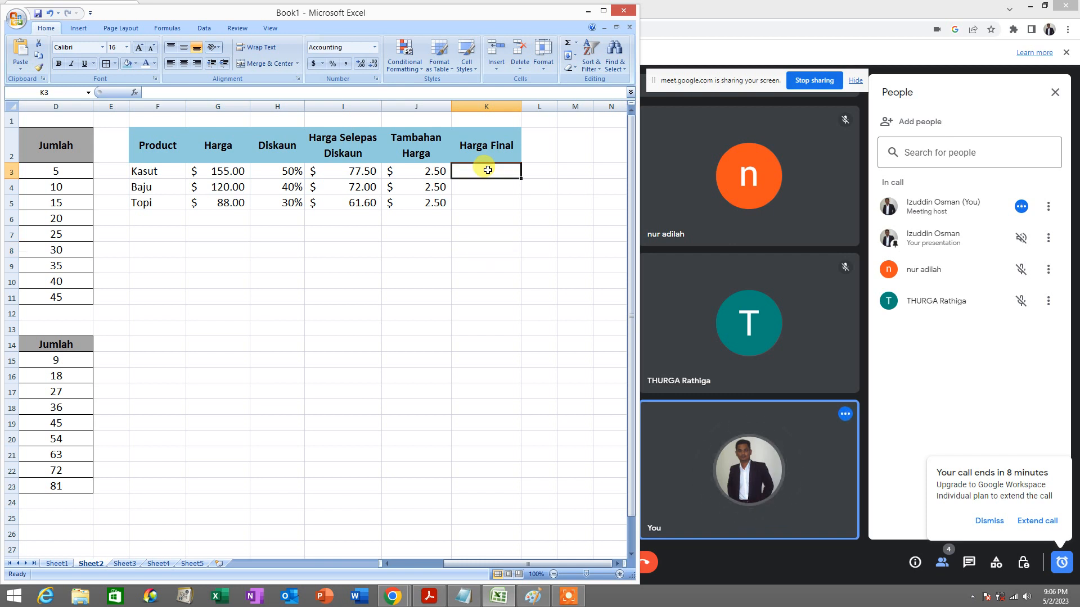
pyautogui.write('=')
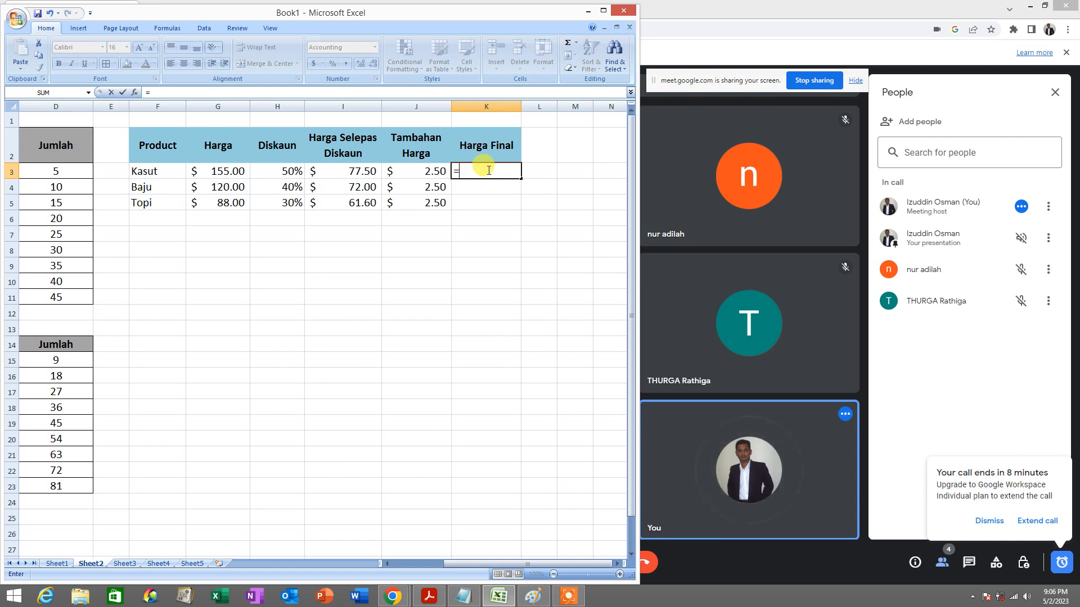
pyautogui.click(367, 173)
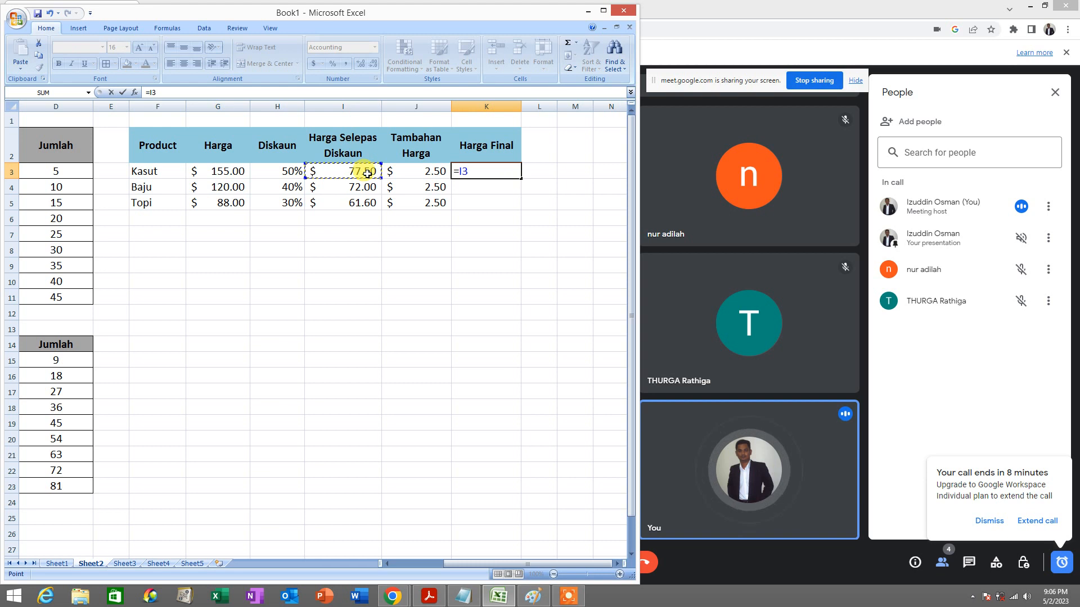
pyautogui.write('+')
pyautogui.click(407, 173)
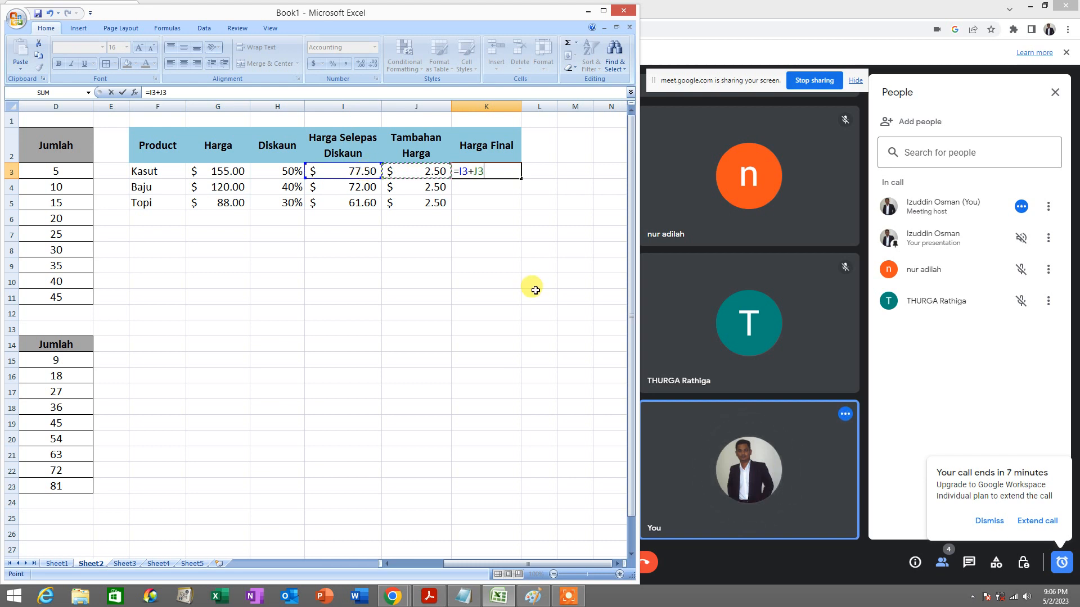
pyautogui.press('Return')
# Step: Copy the Harga Final formula from K3 down to Baju and Topi in K4:K5
pyautogui.click(496, 171)
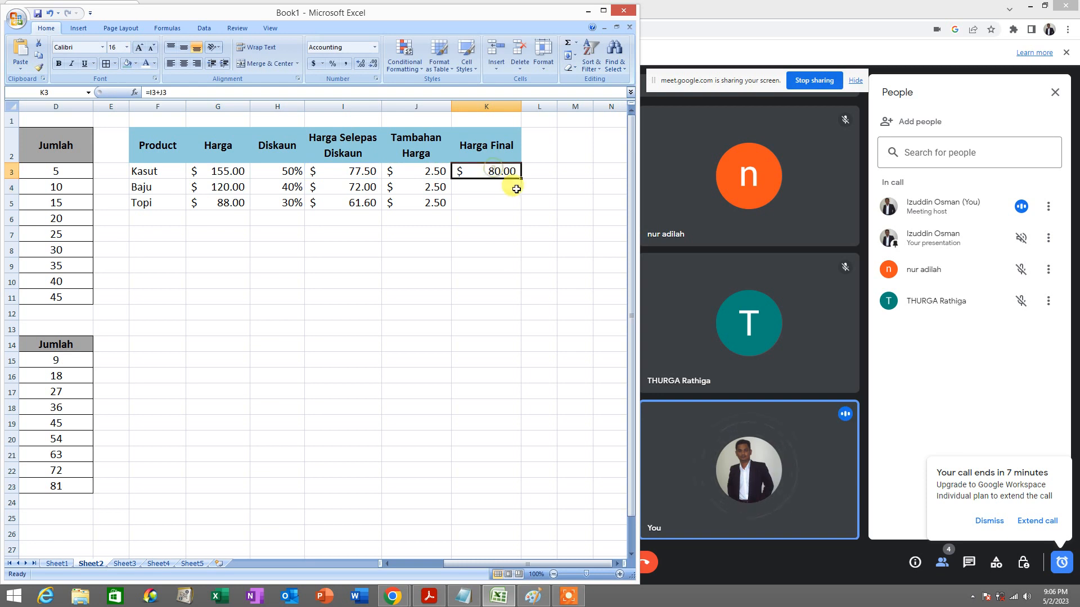
pyautogui.moveTo(521, 180); pyautogui.dragTo(513, 206)
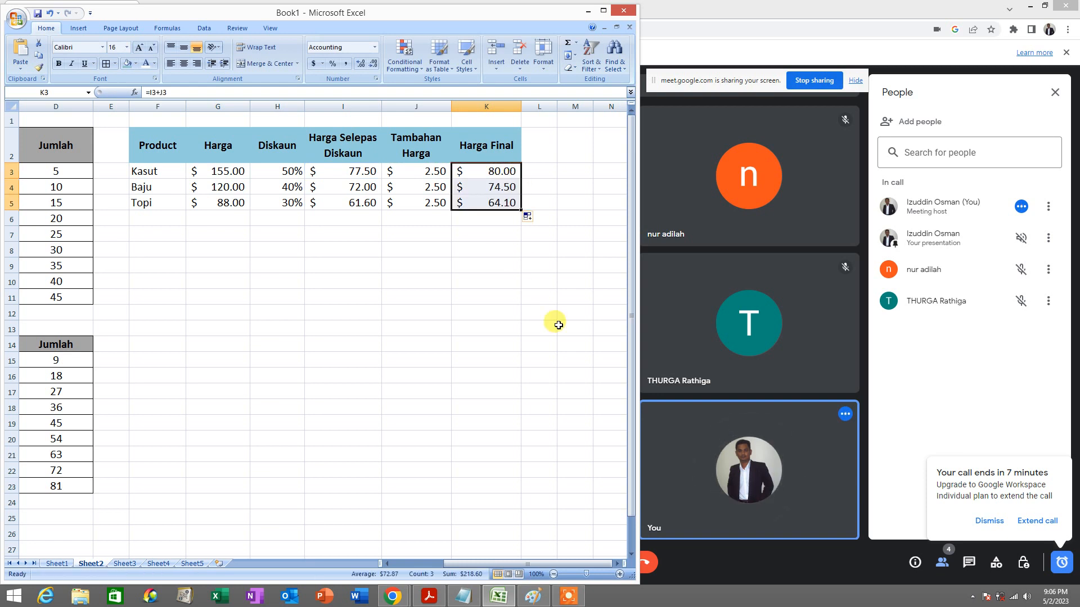
pyautogui.click(558, 325)
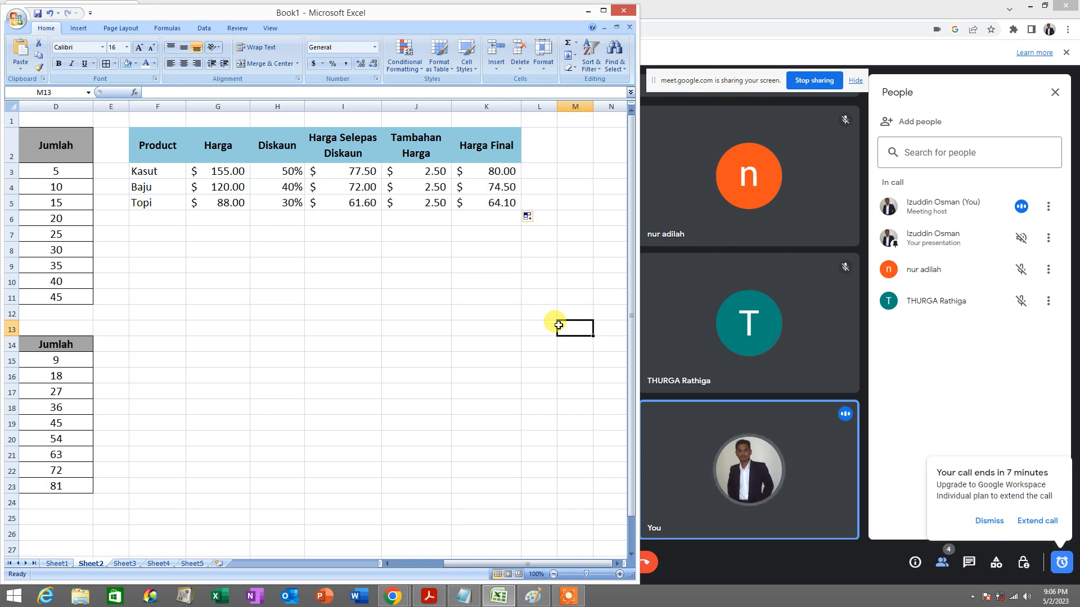
# Step: Add borders around all cells of the product price table in F2:K5
pyautogui.moveTo(177, 147); pyautogui.dragTo(503, 203)
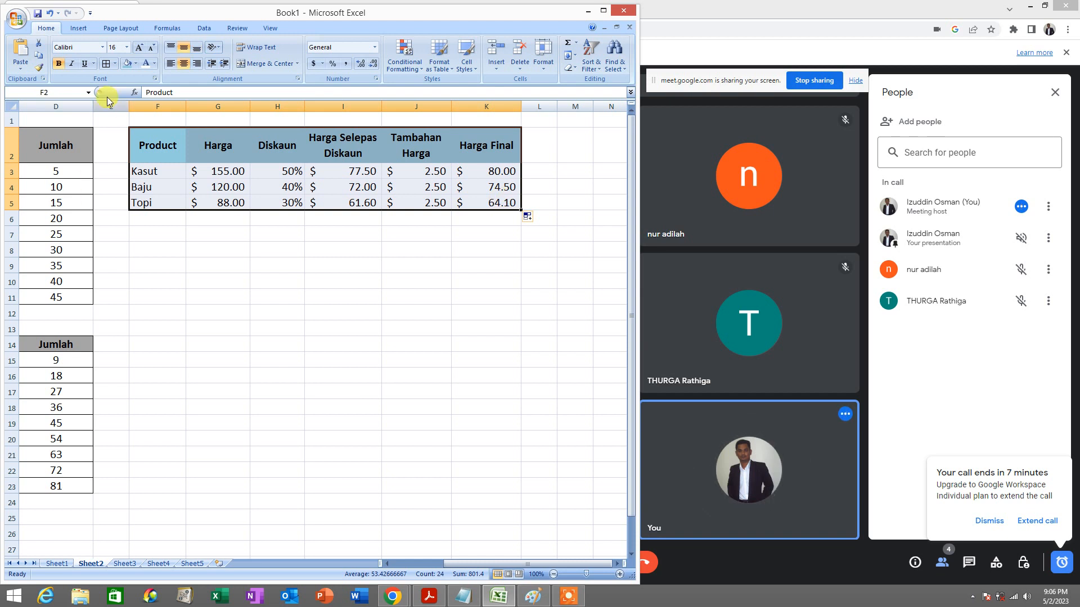
pyautogui.click(348, 262)
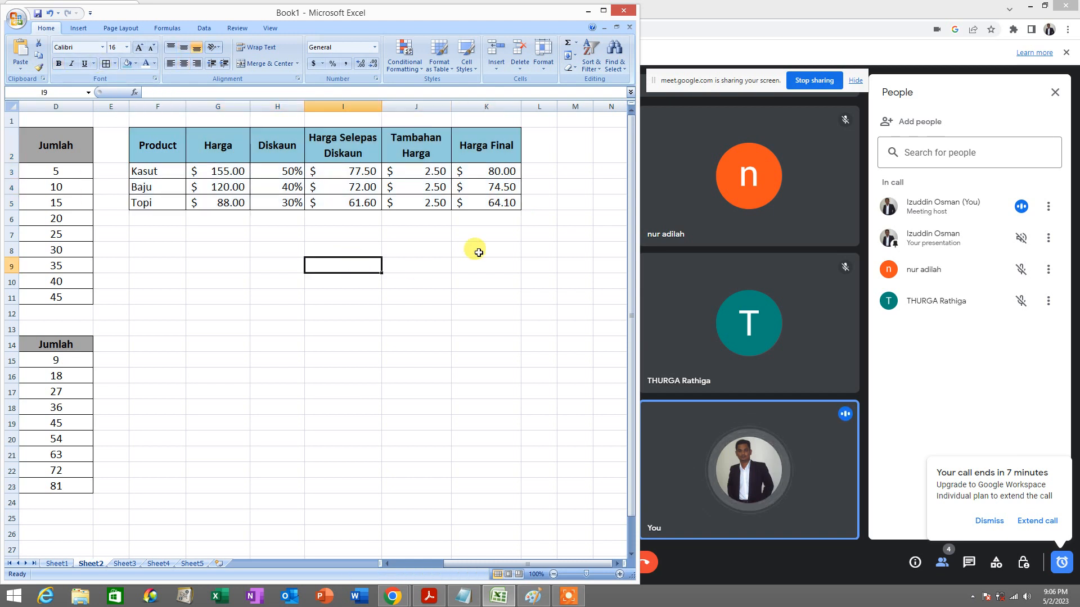
pyautogui.click(479, 218)
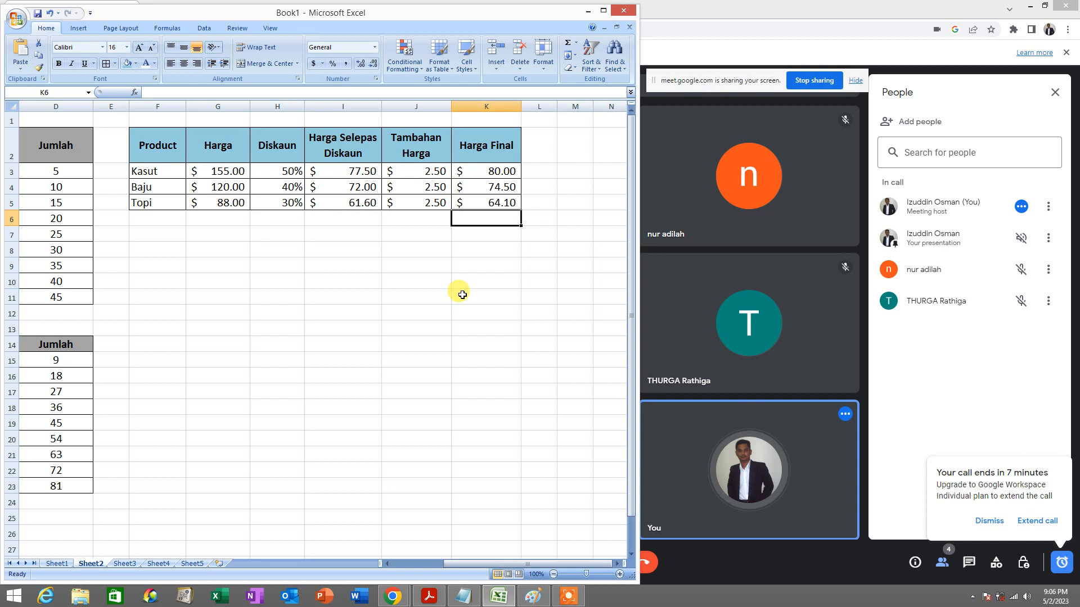
pyautogui.moveTo(504, 565); pyautogui.dragTo(530, 559)
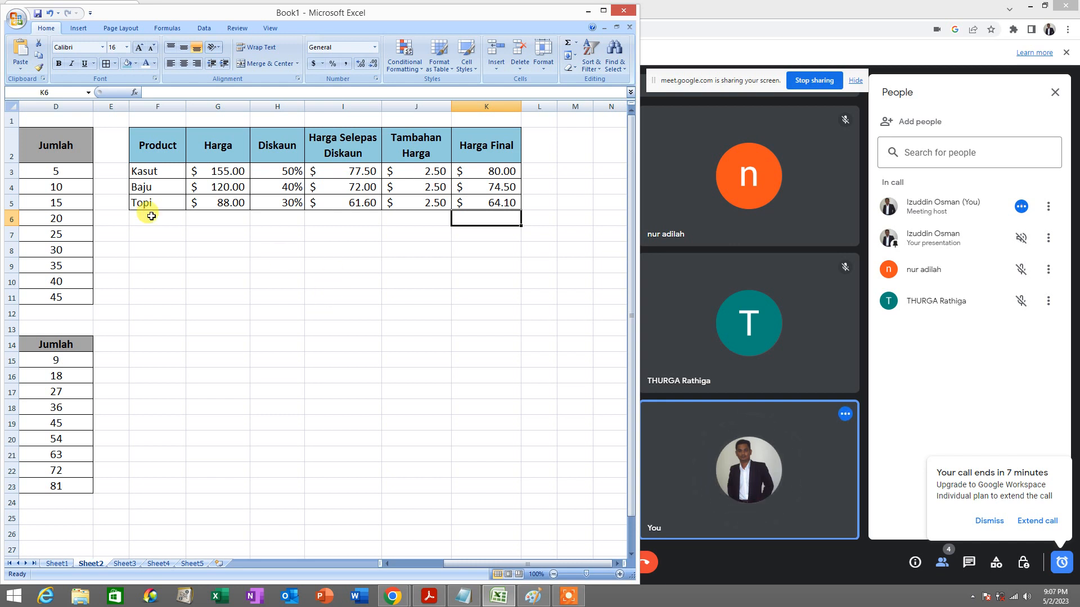
# Step: Save the workbook in the Documents folder as an Excel Workbook named INTRO TO EXCEL FORMULA 2023
pyautogui.click(17, 19)
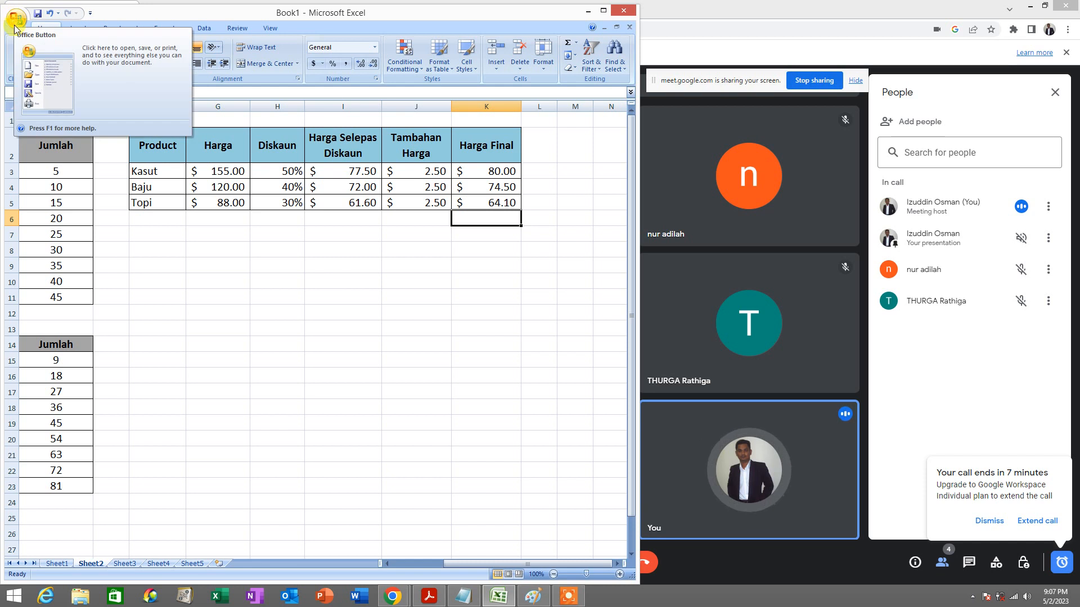
pyautogui.click(18, 21)
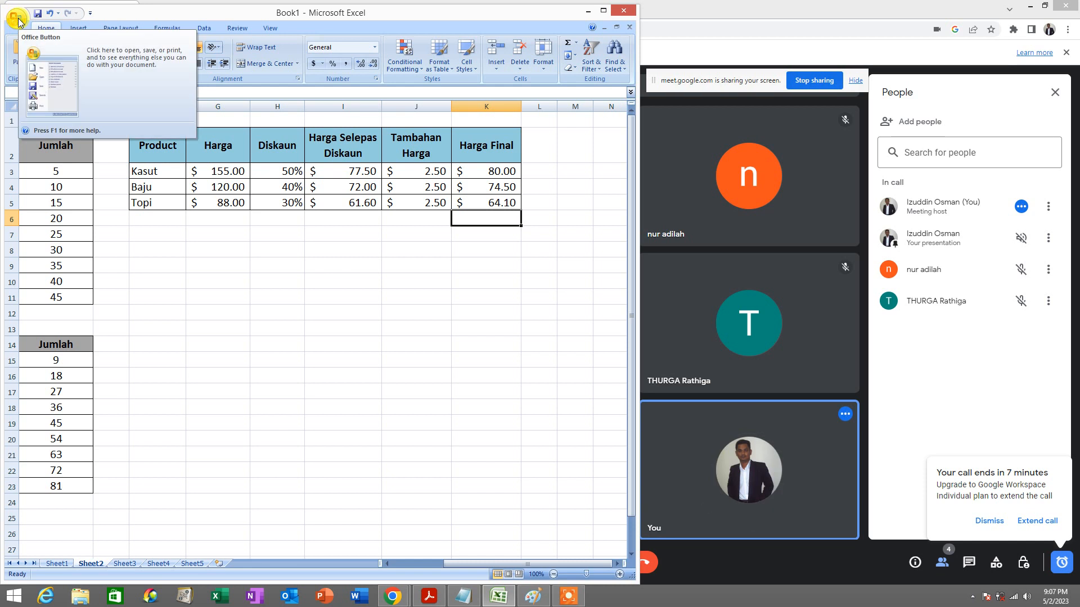
pyautogui.click(18, 21)
pyautogui.moveTo(38, 127)
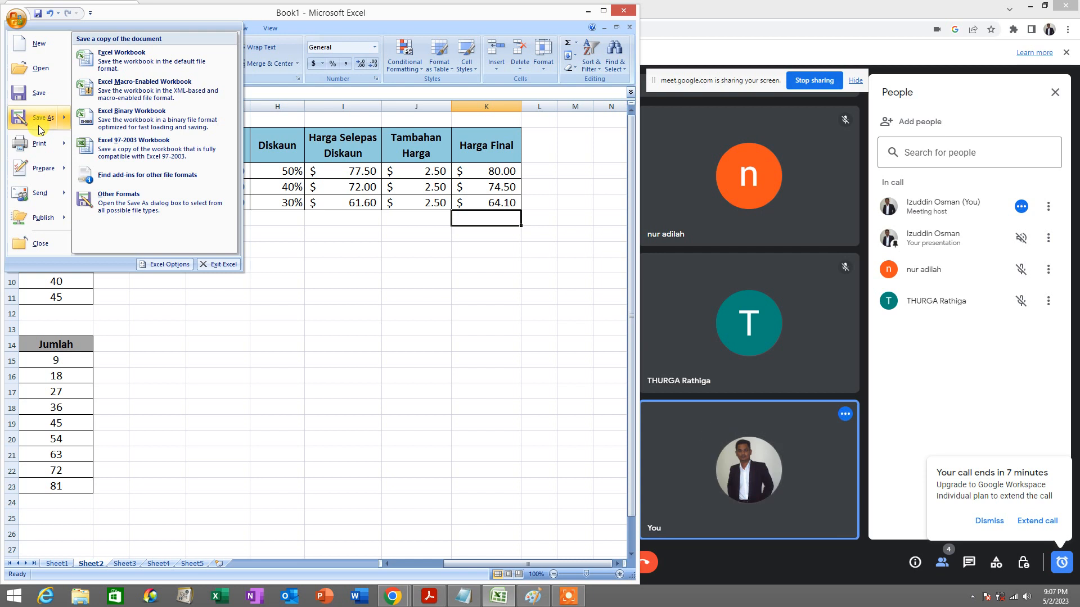
pyautogui.click(39, 126)
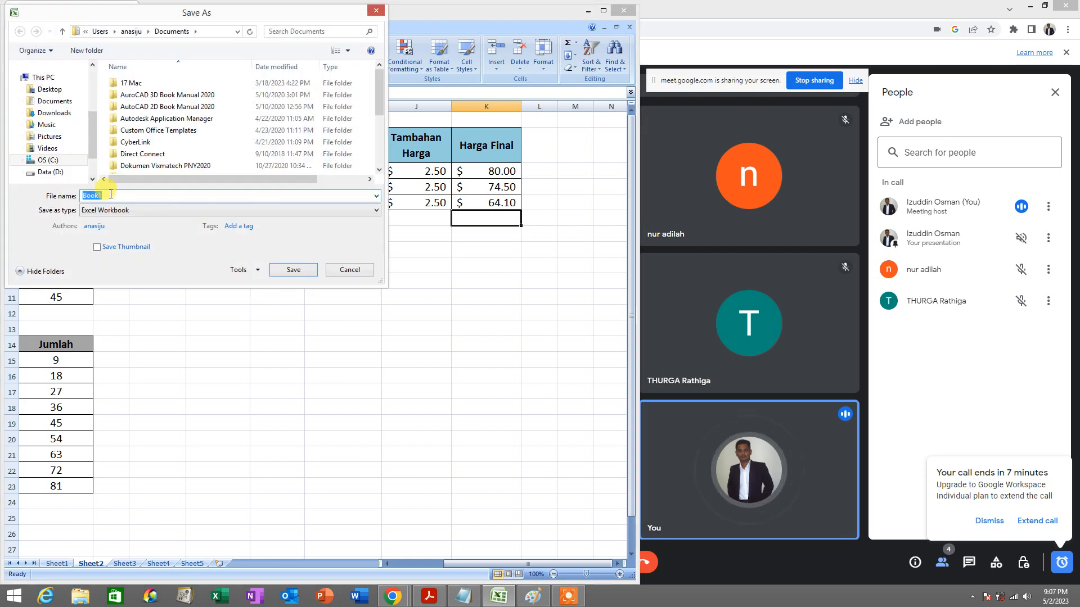
pyautogui.write('IN')
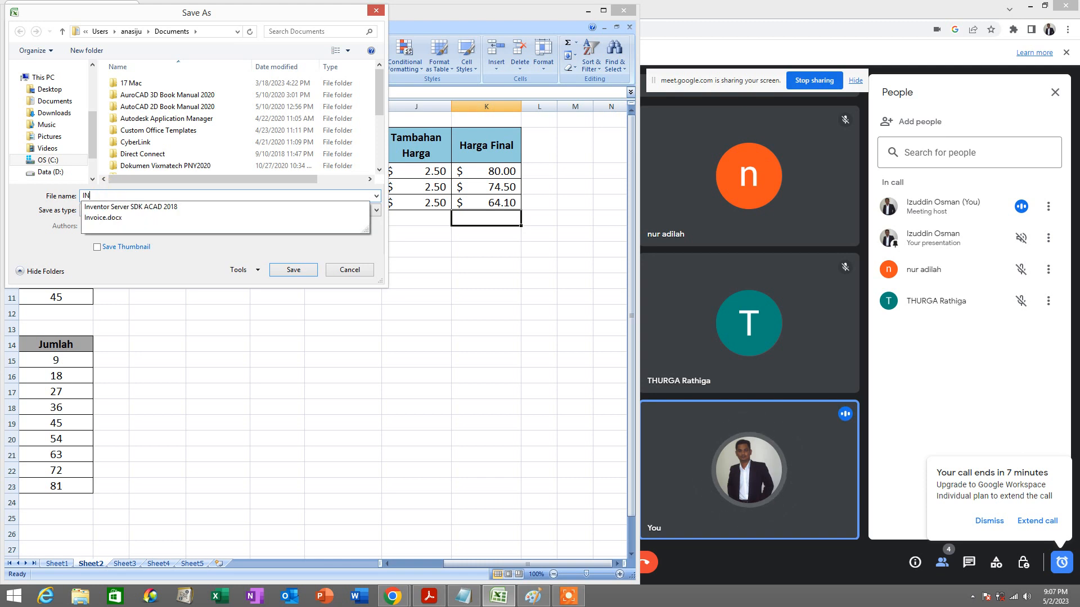
pyautogui.write('TRO ')
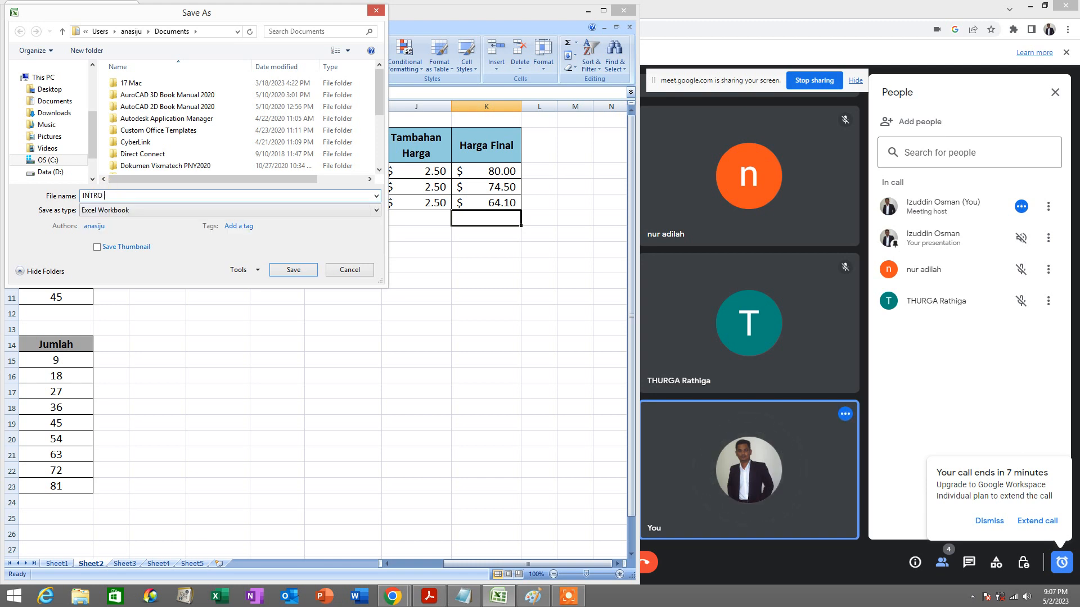
pyautogui.write('TO EXCEL FORMULA 2023')
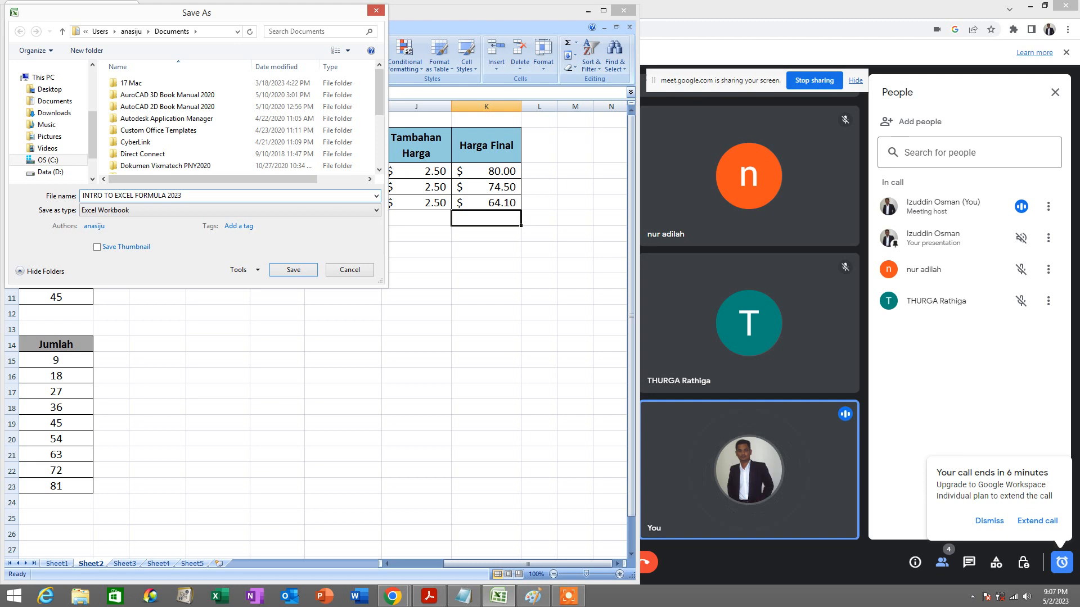
pyautogui.moveTo(198, 195); pyautogui.dragTo(38, 188)
pyautogui.moveTo(202, 197); pyautogui.dragTo(3, 199)
pyautogui.click(293, 269)
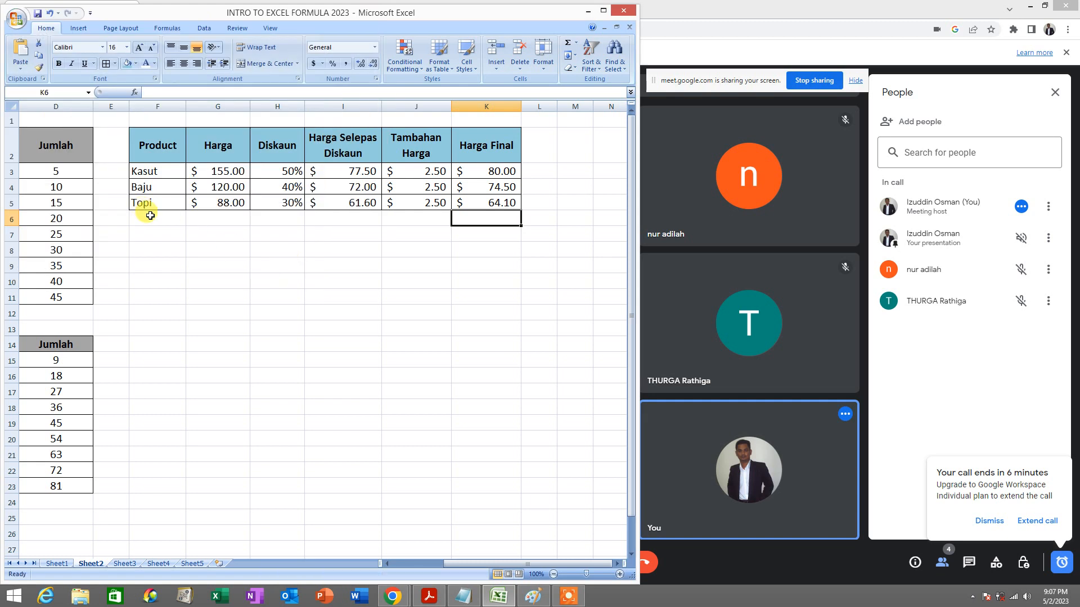
pyautogui.click(151, 216)
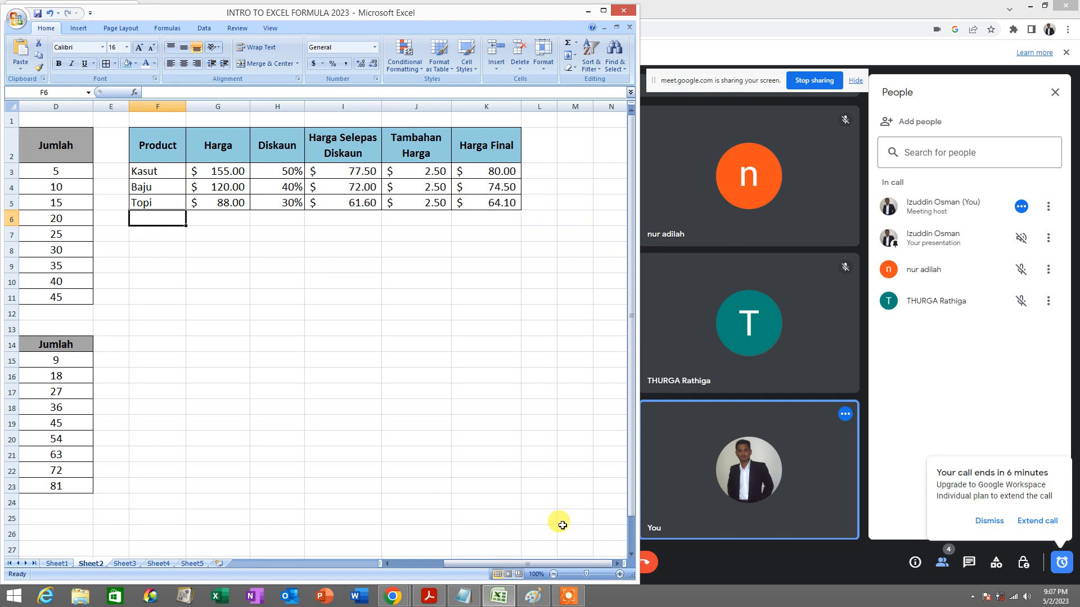
pyautogui.click(568, 596)
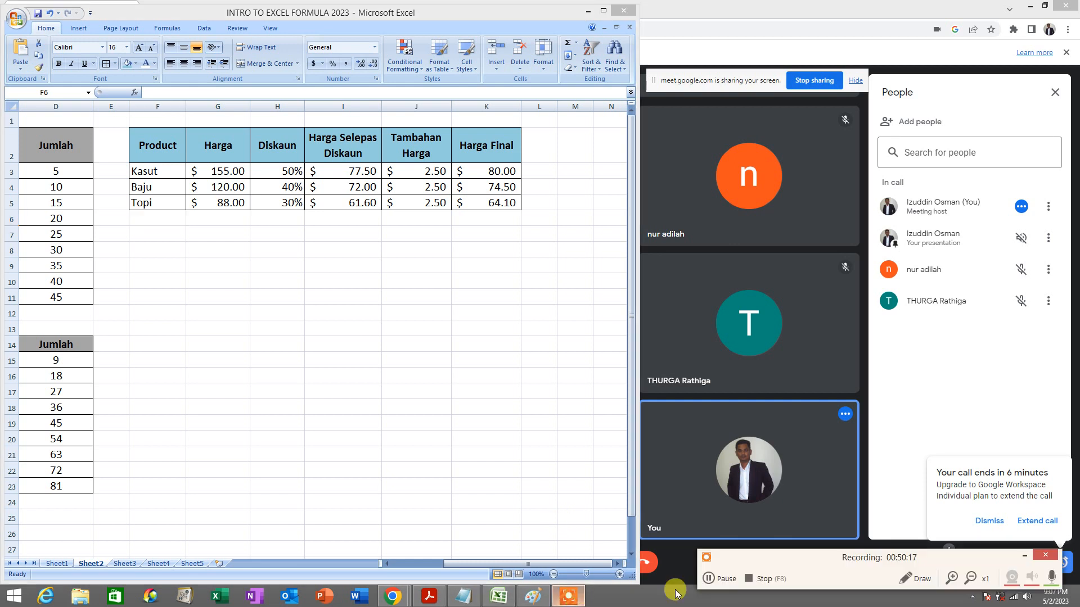